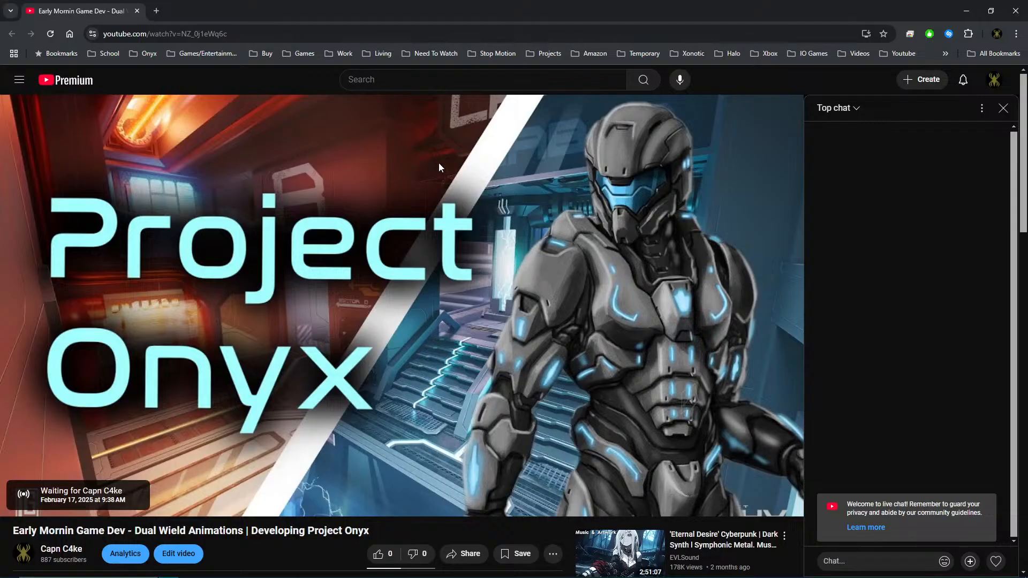
Switch to Unreal Editor and open the BP_Player blueprint from the Pawns folder under Blueprints.
key("alt+Tab")
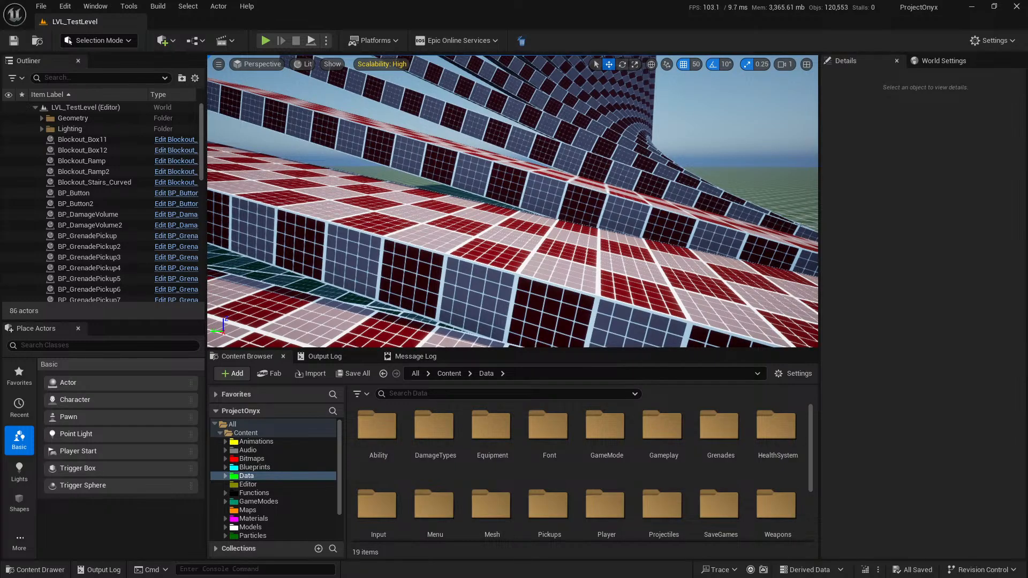
right_click_drag(536, 221, 749, 225)
mouse_move(523, 207)
right_mouse_down()
mouse_move(534, 208)
mouse_move(529, 196)
right_mouse_up()
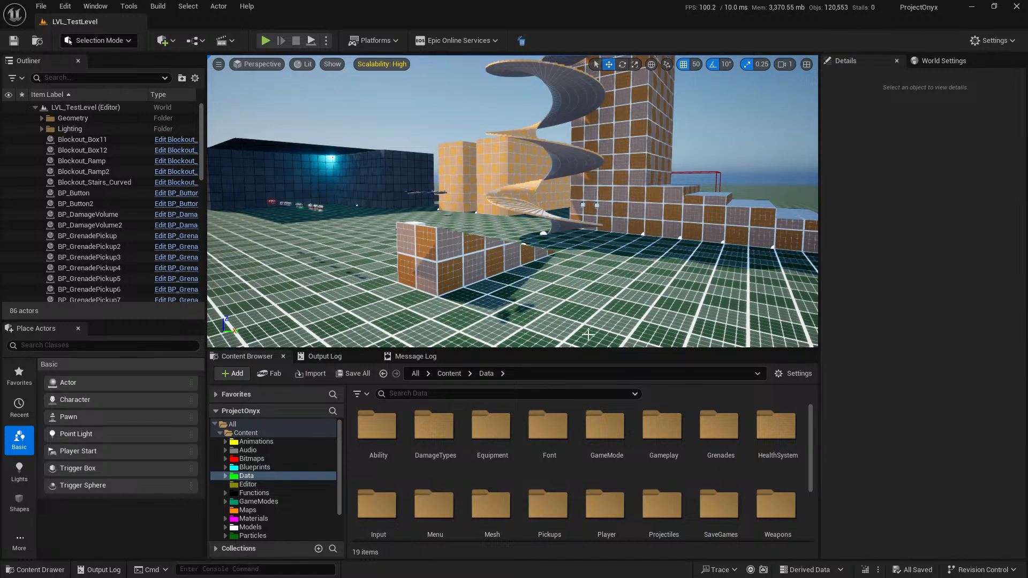
right_click_drag(518, 277, 527, 219)
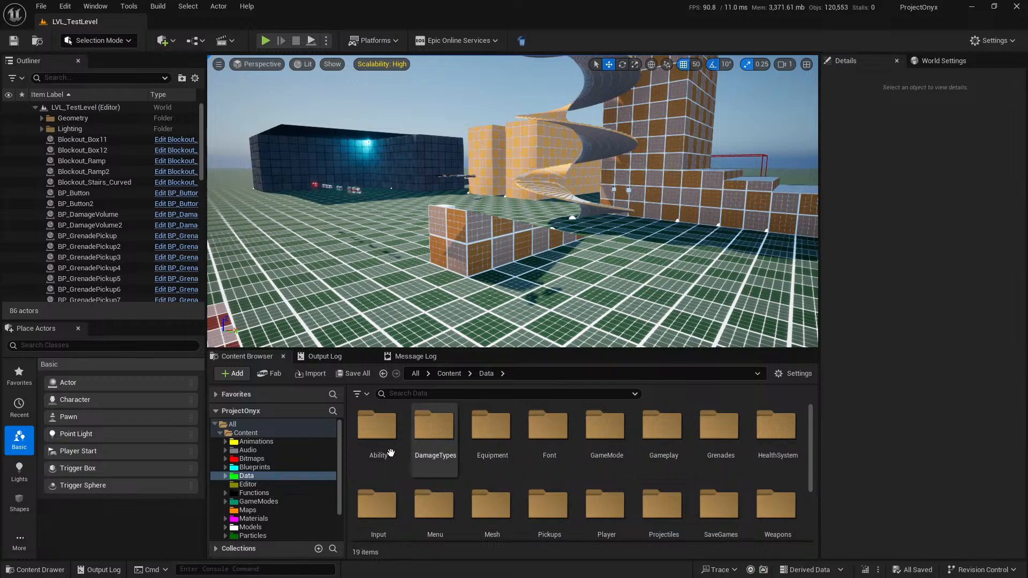
scroll(605, 509, "down", 1)
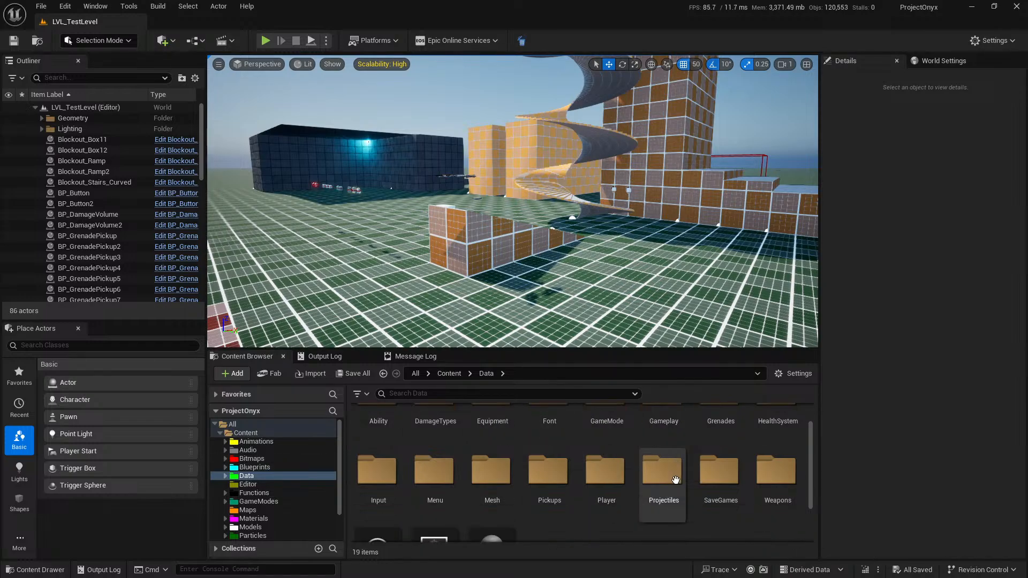
left_click(605, 482)
left_click(291, 467)
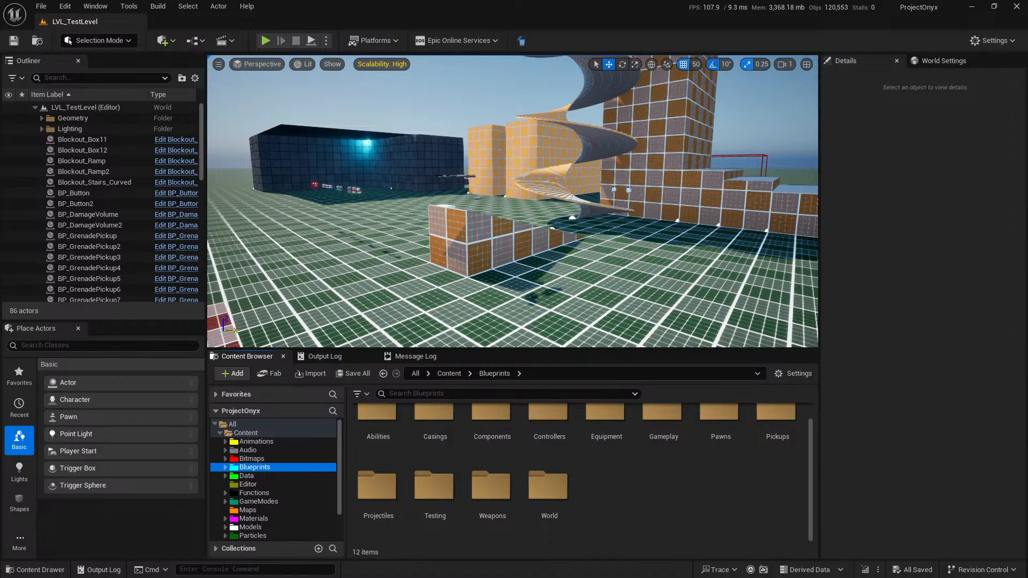
scroll(679, 506, "up", 1)
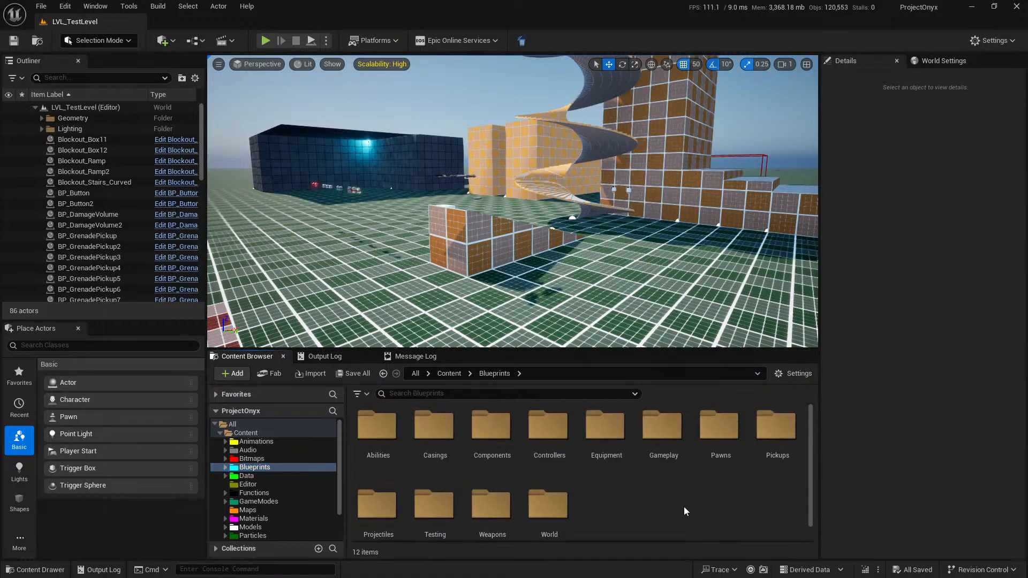
double_click(723, 452)
double_click(476, 428)
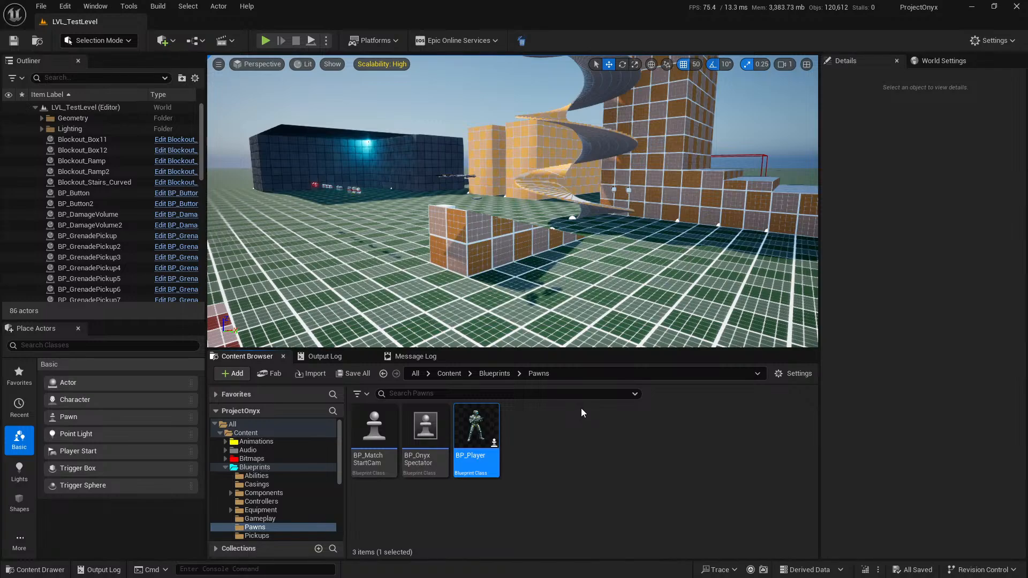
Open the RagdollCrouchPhysics function graph of BP_Player.
scroll(473, 342, "down", 3)
scroll(67, 367, "down", 1)
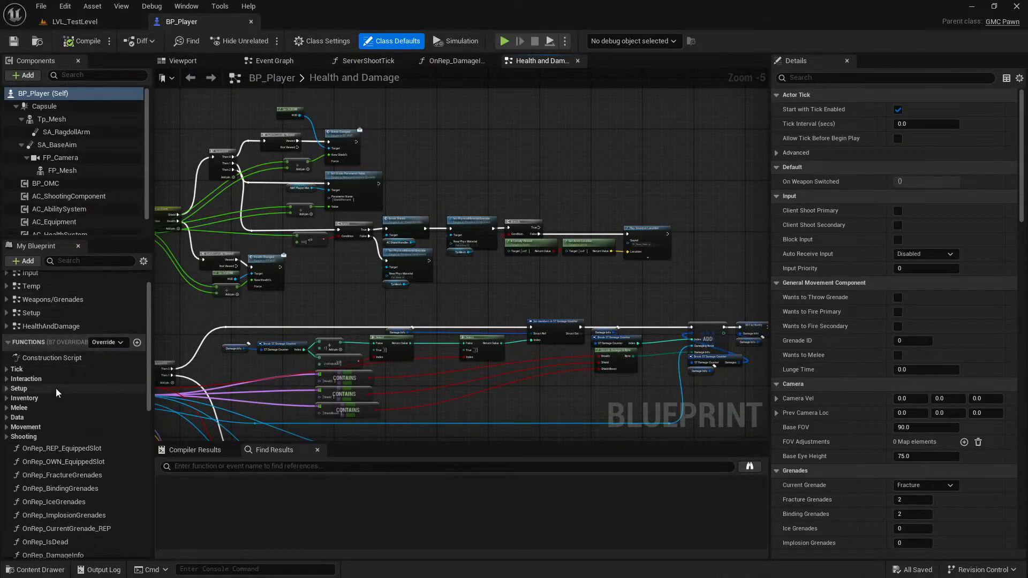
left_click(7, 426)
scroll(6, 423, "down", 1)
scroll(37, 400, "down", 4)
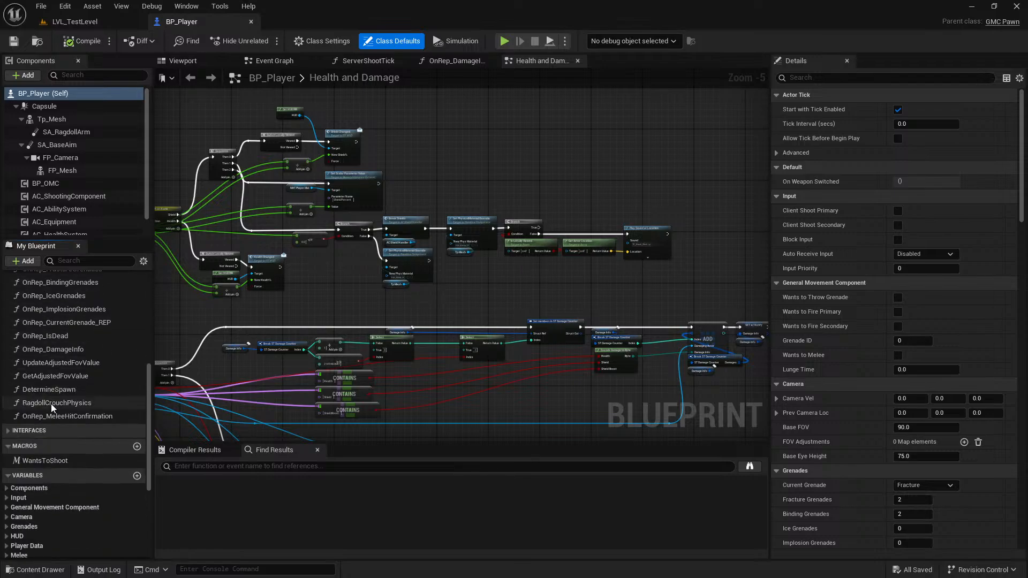
left_click(80, 404)
double_click(81, 406)
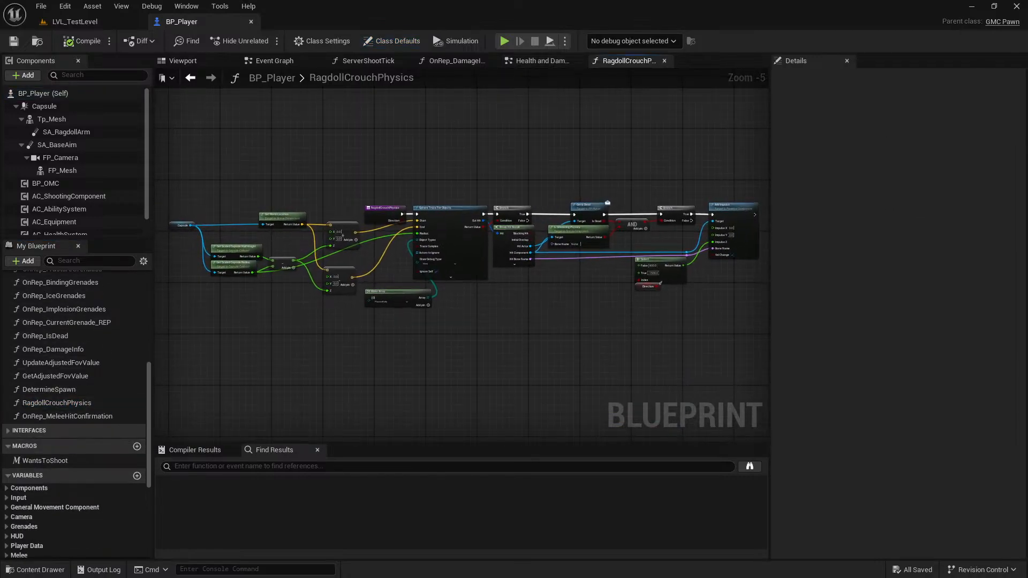
Move the final Branch, Select, Direction and Add Impulse nodes together away from Get Is Dead to free space in the graph.
right_click_drag(586, 241, 499, 252)
scroll(499, 254, "up", 5)
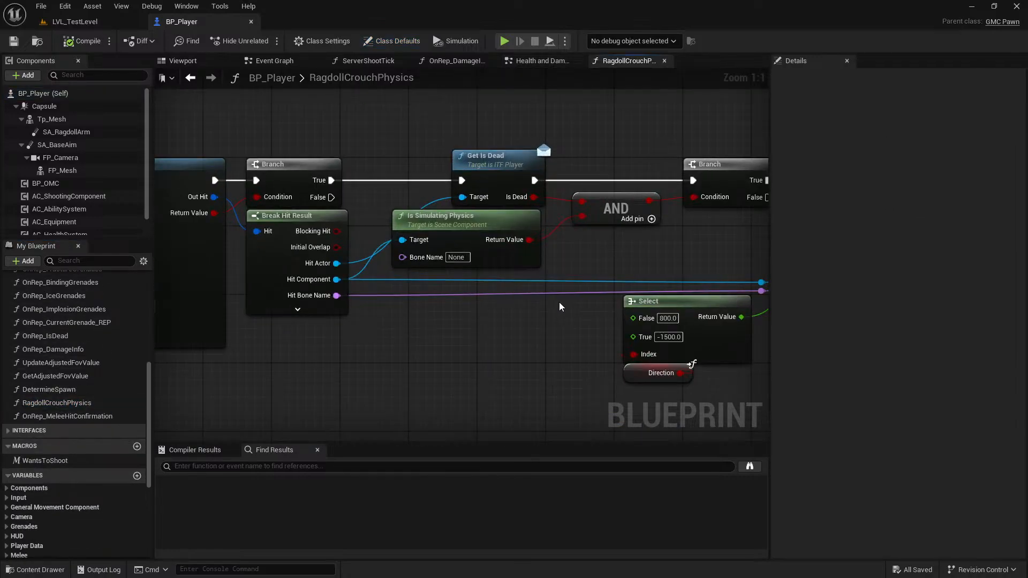
scroll(502, 311, "down", 1)
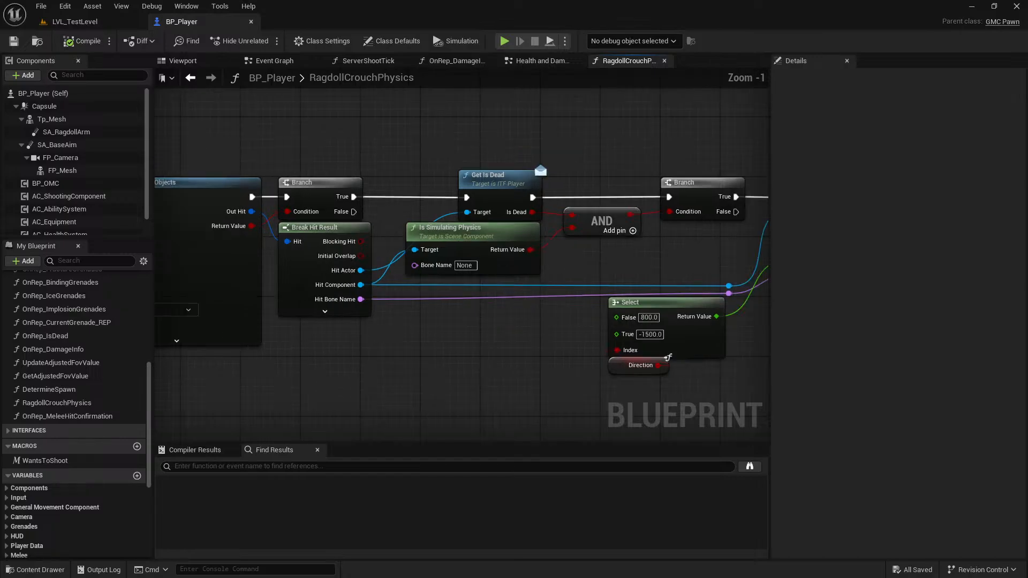
right_click_drag(524, 303, 367, 297)
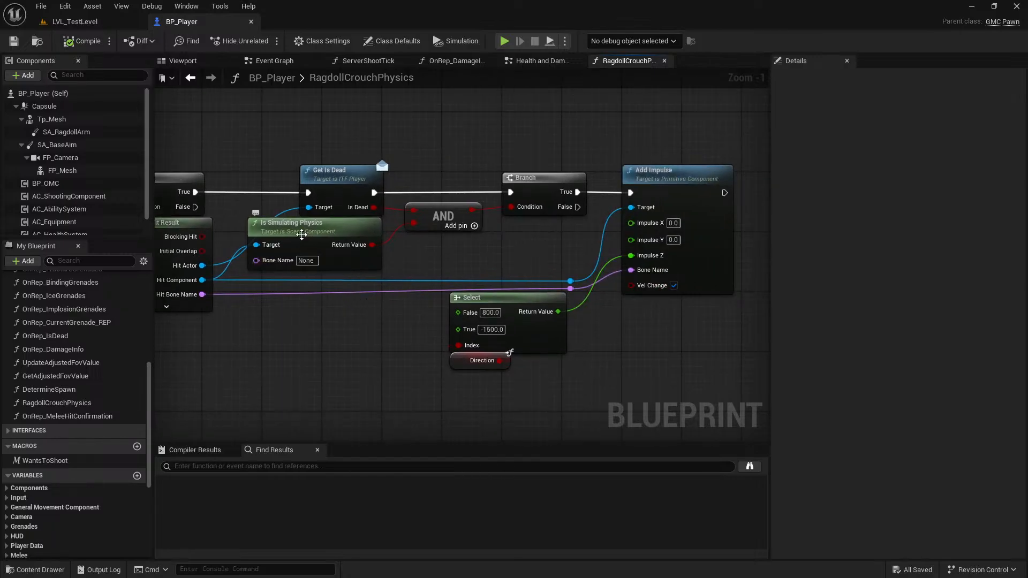
right_click_drag(445, 246, 388, 254)
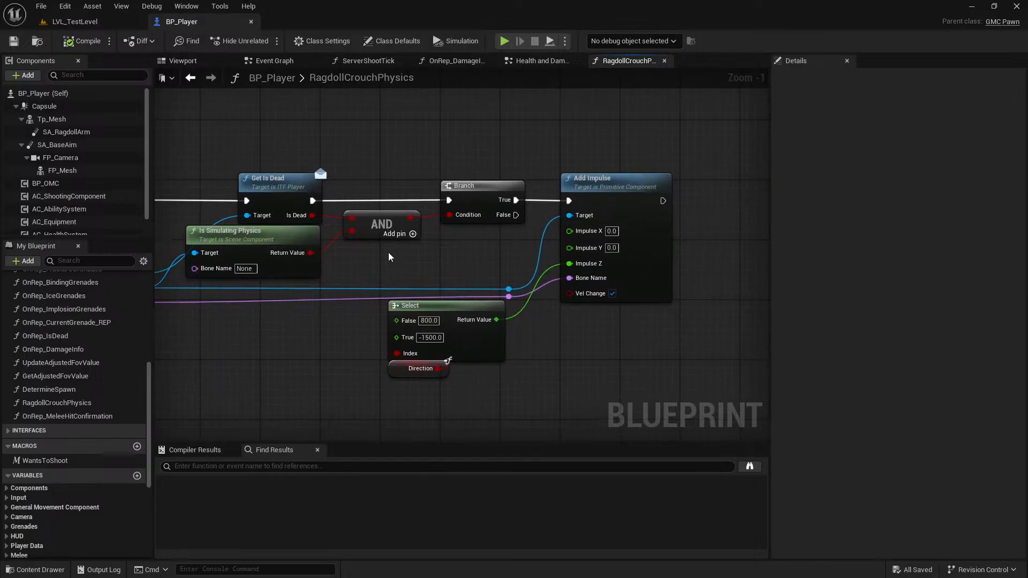
scroll(394, 261, "down", 2)
left_click_drag(696, 400, 601, 205)
left_click_drag(410, 345, 541, 345)
left_click(441, 333)
Insert a Print String node after Get Is Dead, feed it the Is Dead output, shift the AND node, and compile and save.
scroll(369, 258, "up", 2)
scroll(273, 285, "up", 1)
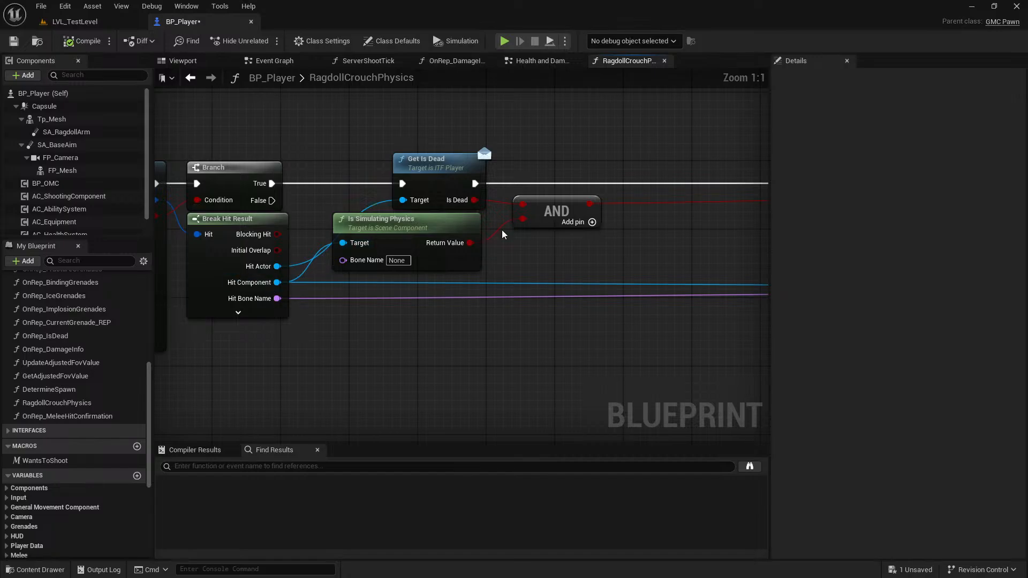
scroll(524, 208, "down", 2)
right_click_drag(524, 209, 306, 226)
left_click_drag(266, 209, 379, 127)
type("print")
key("Return")
left_click_drag(335, 227, 430, 227)
left_click_drag(267, 223, 386, 151)
left_click(82, 42)
key("ctrl+s")
Playtest LVL_TestLevel and approach the ragdoll to check the debug print, and end the session.
left_click(107, 23)
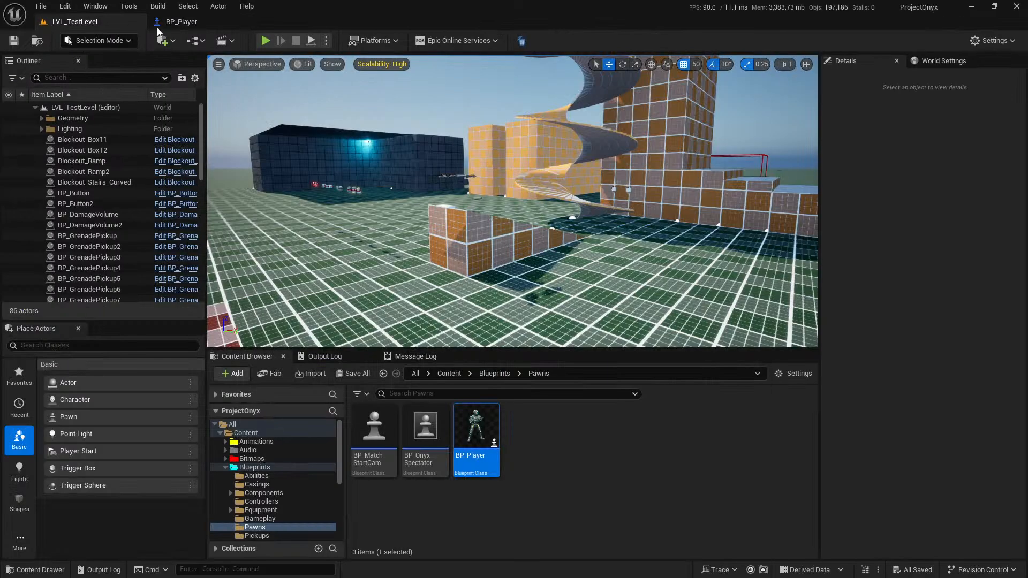
left_click(266, 41)
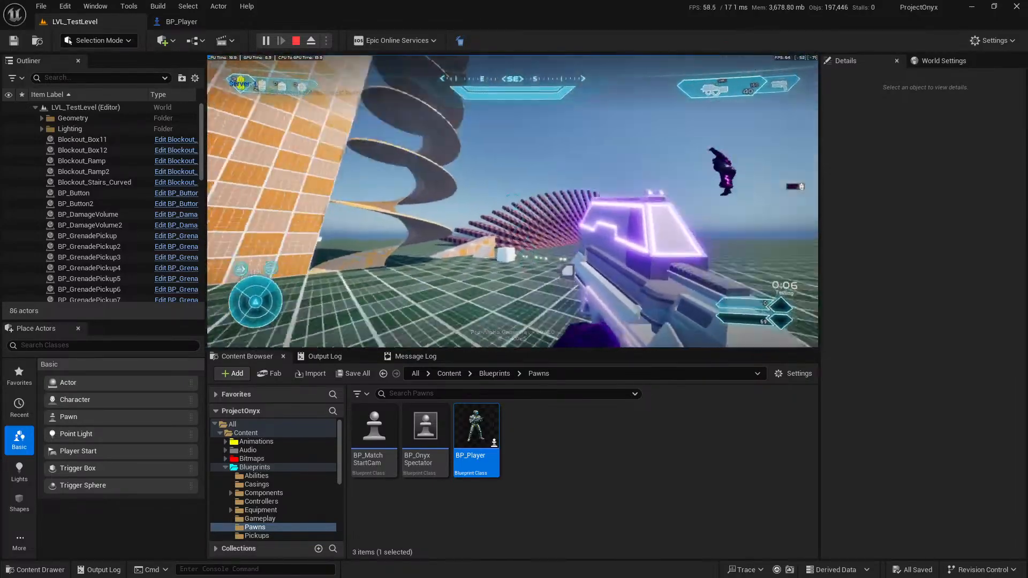
key("w")
key("w")
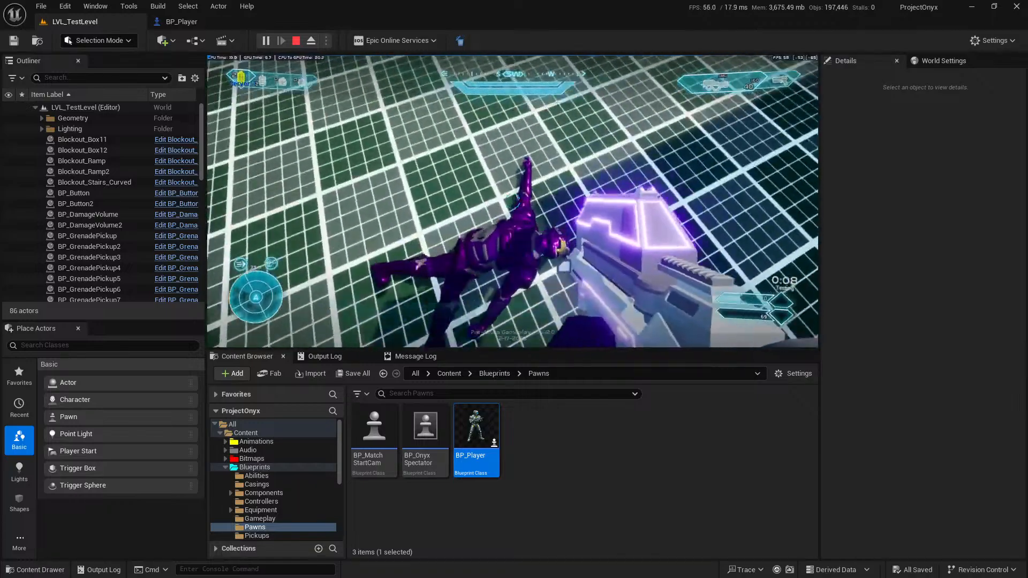
key("Escape")
Connect Hit Bone Name to the Bone Name input of Is Simulating Physics in BP_Player, and compile and save the blueprint.
left_click(204, 21)
right_click_drag(473, 261, 556, 223)
right_click_drag(288, 226, 321, 225)
left_click_drag(314, 235, 256, 265)
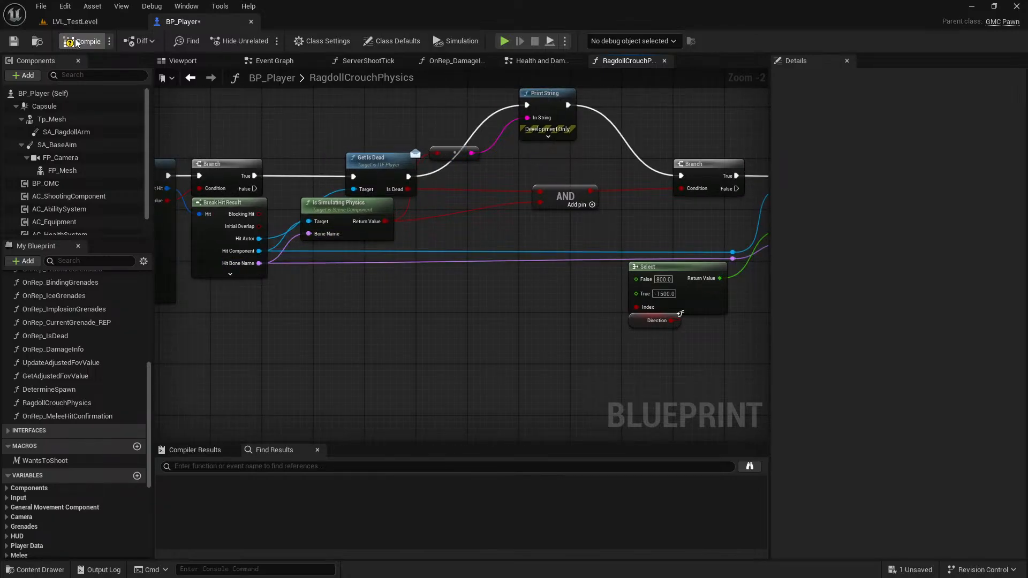
key("ctrl+s")
Playtest LVL_TestLevel again to check the crouch physics on ragdolls with the bone name connected, and stop playing.
left_click(101, 22)
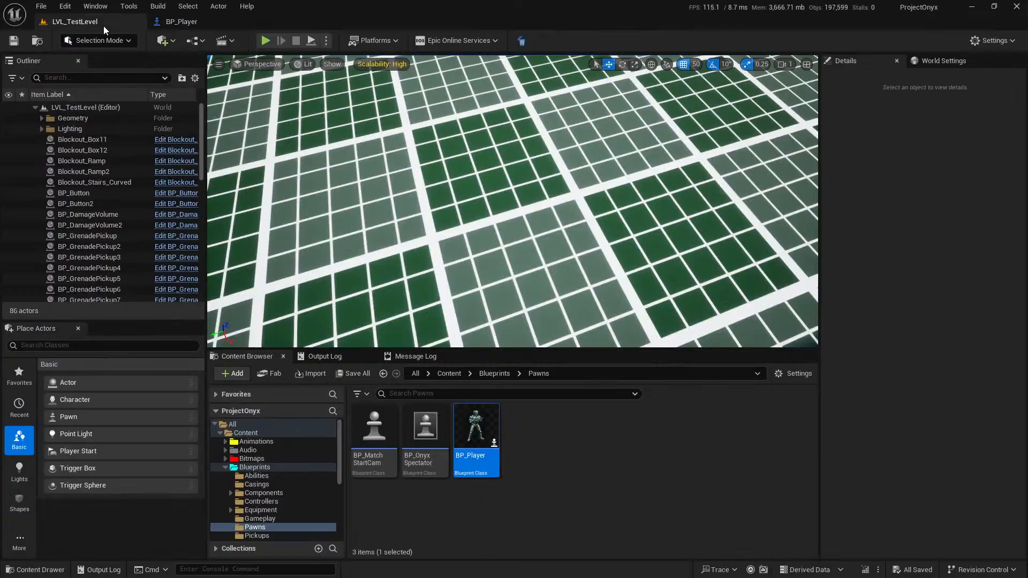
left_click(270, 42)
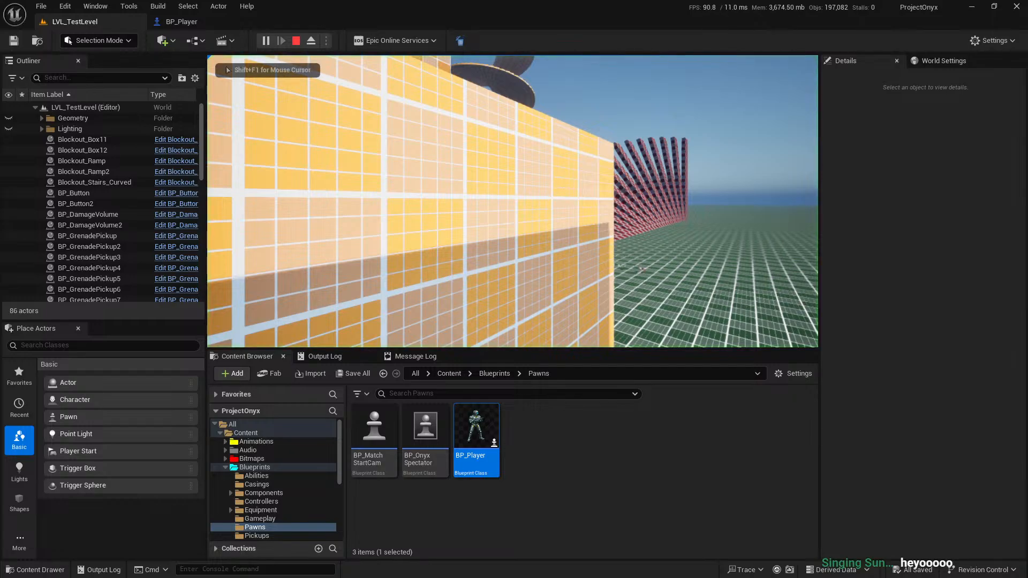
key("w")
key("g")
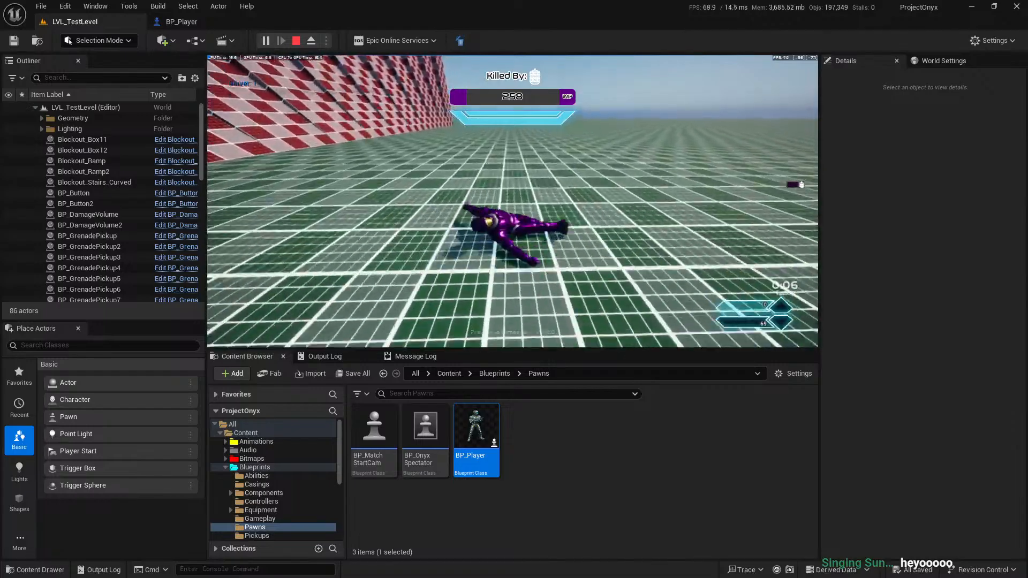
key("w")
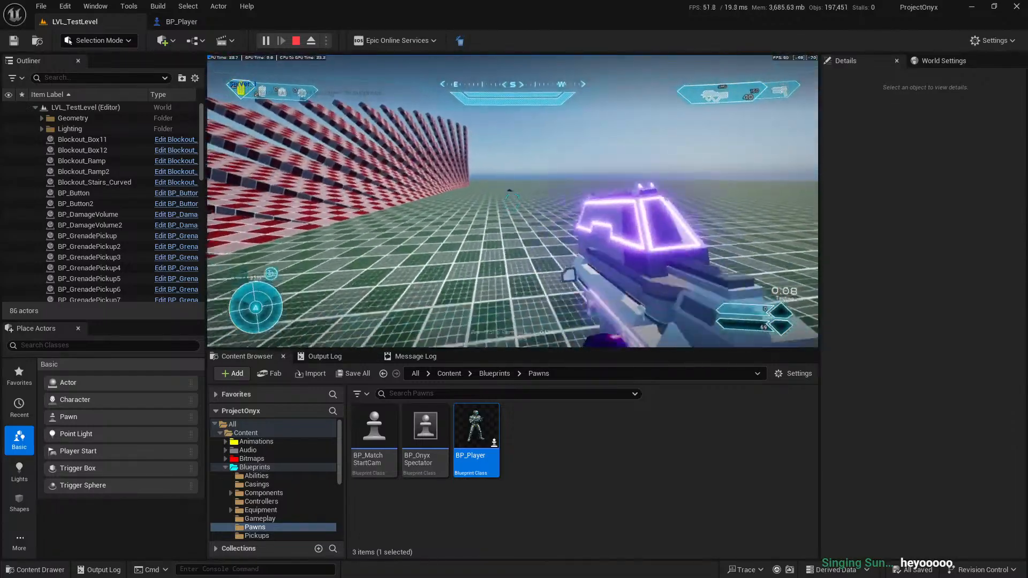
key("w")
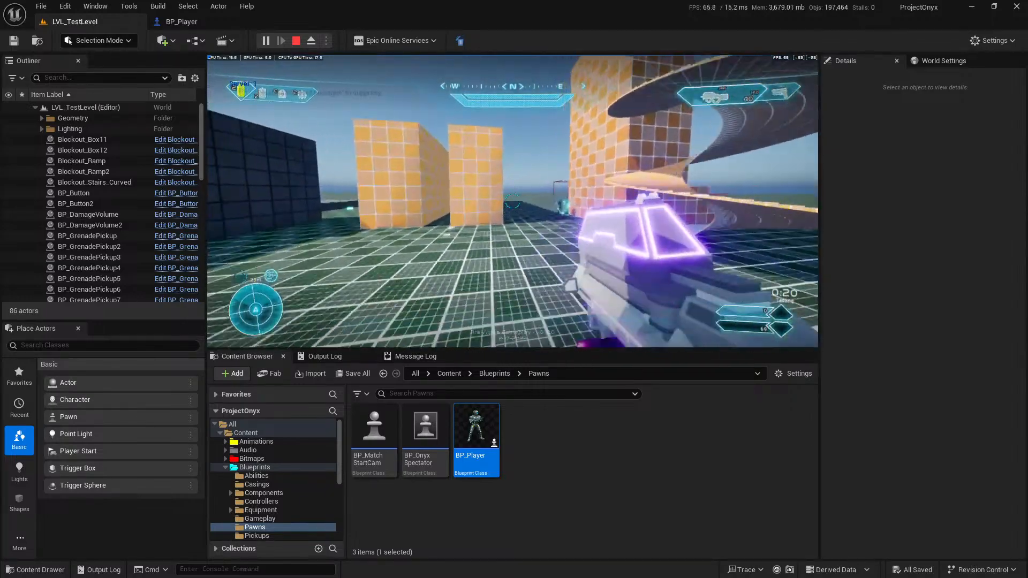
key("Escape")
Delete the Print String node and its conversion node, and connect Get Is Dead's execution output directly to the final Branch.
left_click(185, 21)
right_click_drag(681, 290, 529, 295)
key("Delete")
left_click_drag(262, 188, 535, 187)
Move the AND, Branch, Select and Add Impulse nodes back close to Get Is Dead, and compile and save BP_Player.
left_click_drag(419, 207, 321, 204)
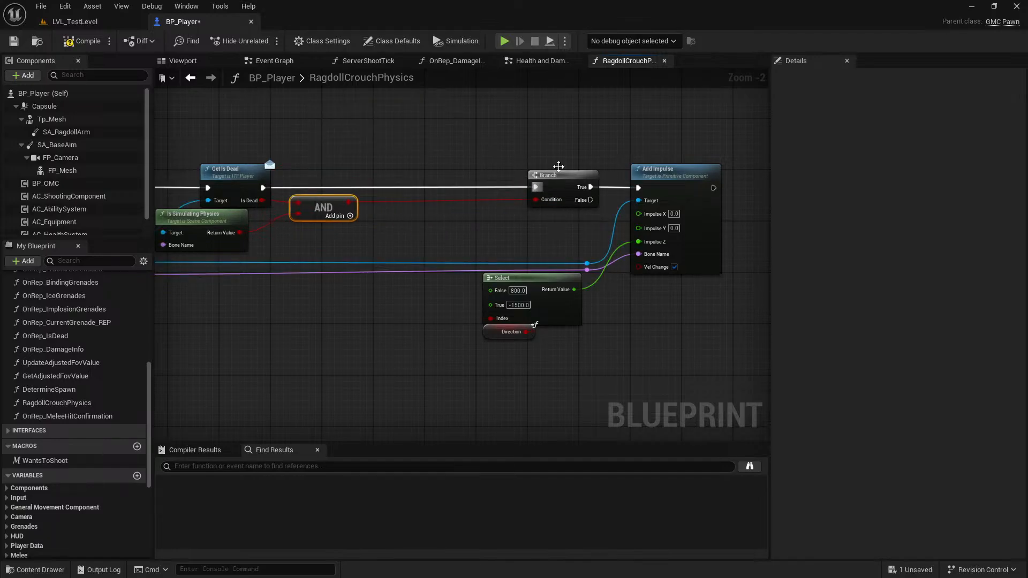
left_click_drag(516, 152, 763, 346)
left_click_drag(522, 179, 366, 180)
left_click(334, 131)
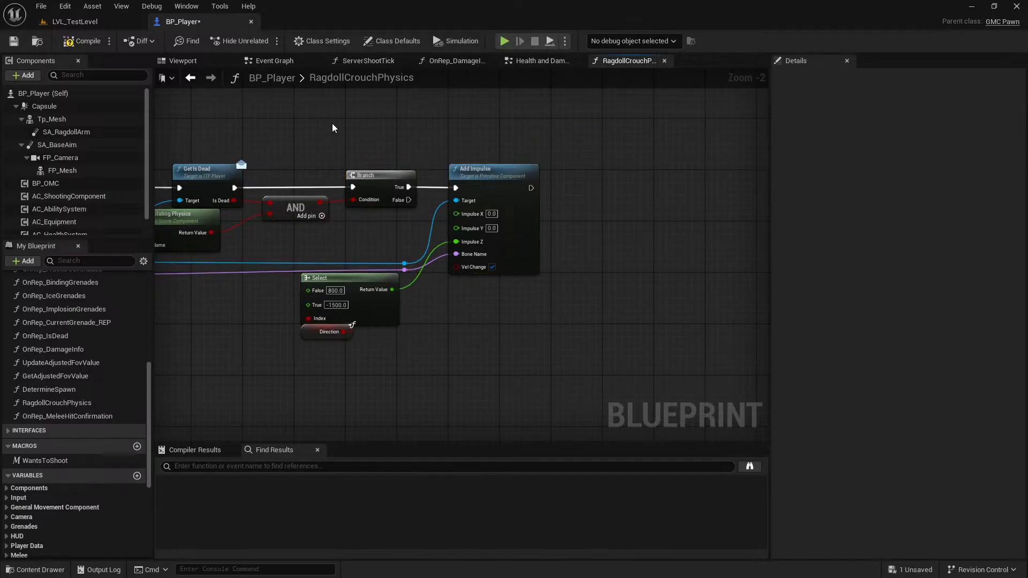
right_click_drag(292, 138, 476, 144)
left_click(83, 42)
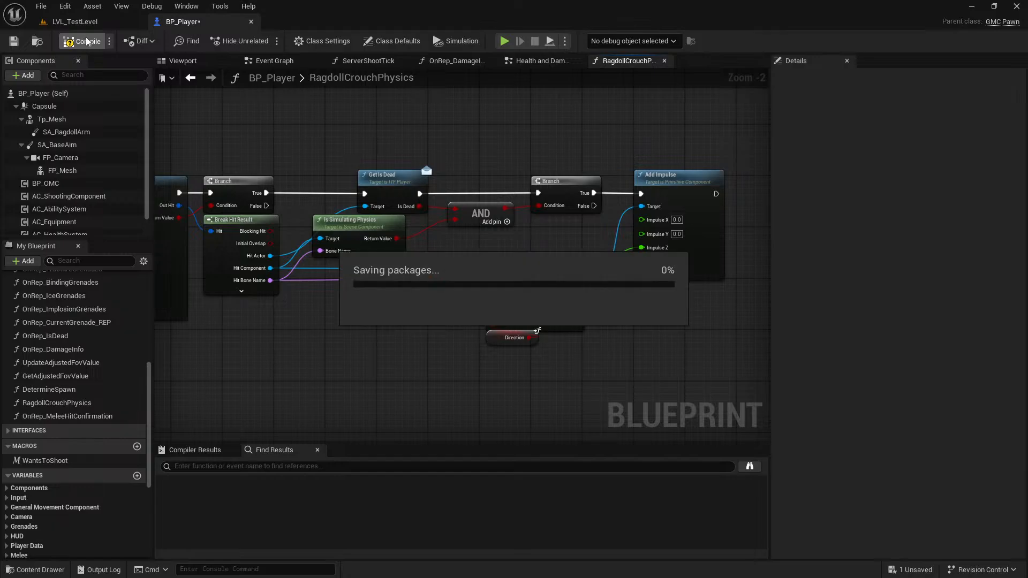
left_click(110, 41)
left_click(107, 26)
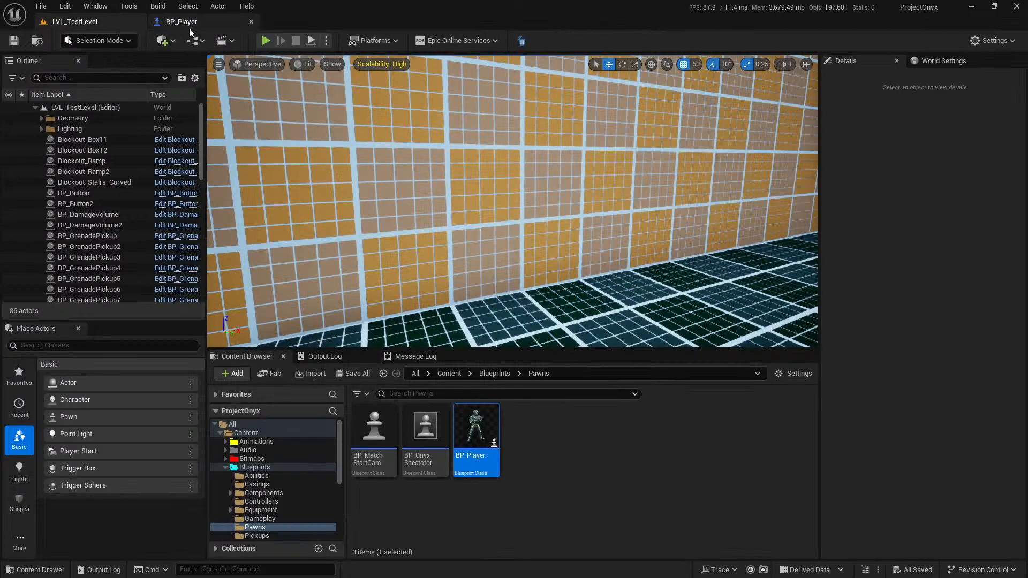
left_click(187, 24)
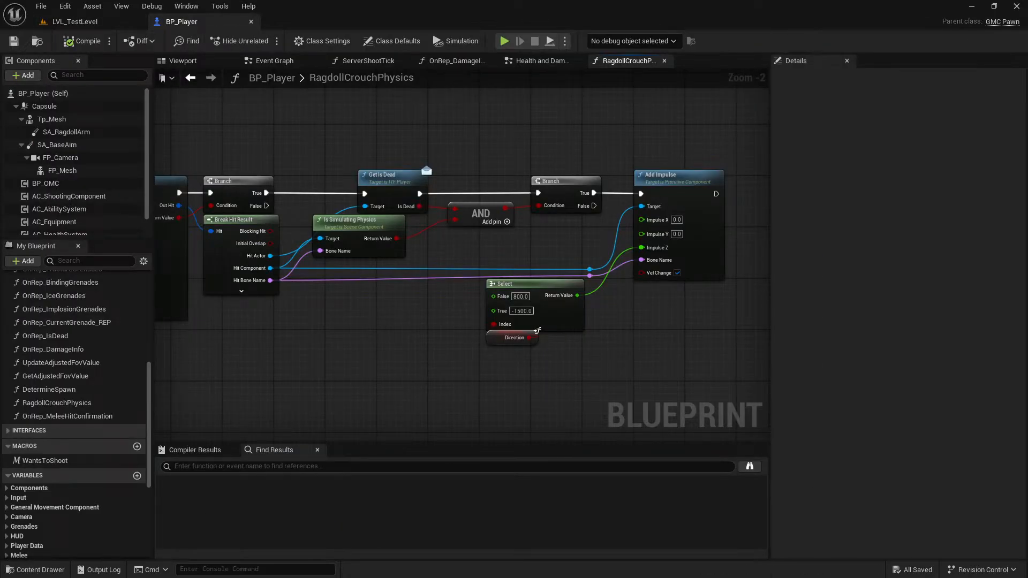
left_click(96, 23)
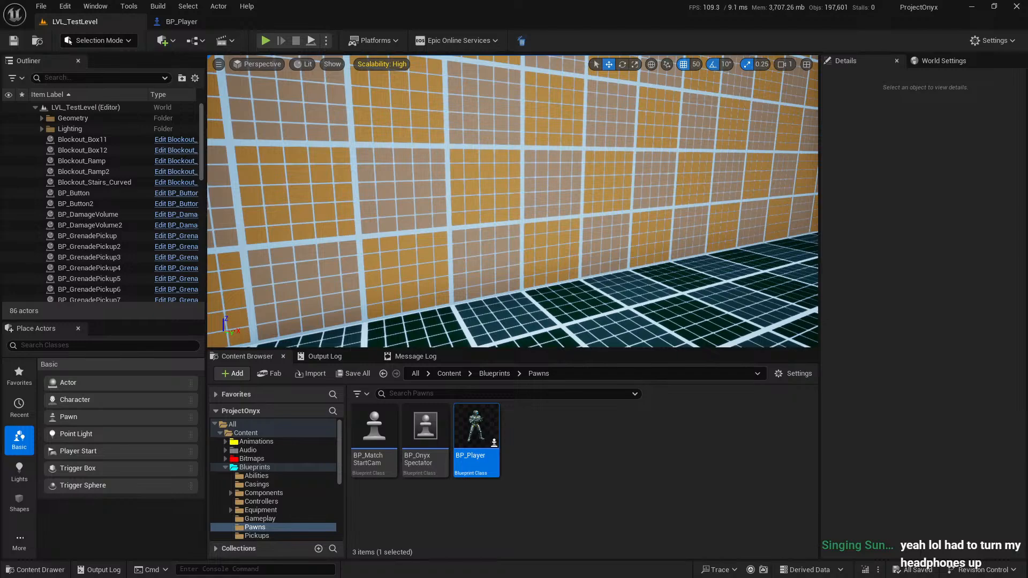
left_click(757, 505)
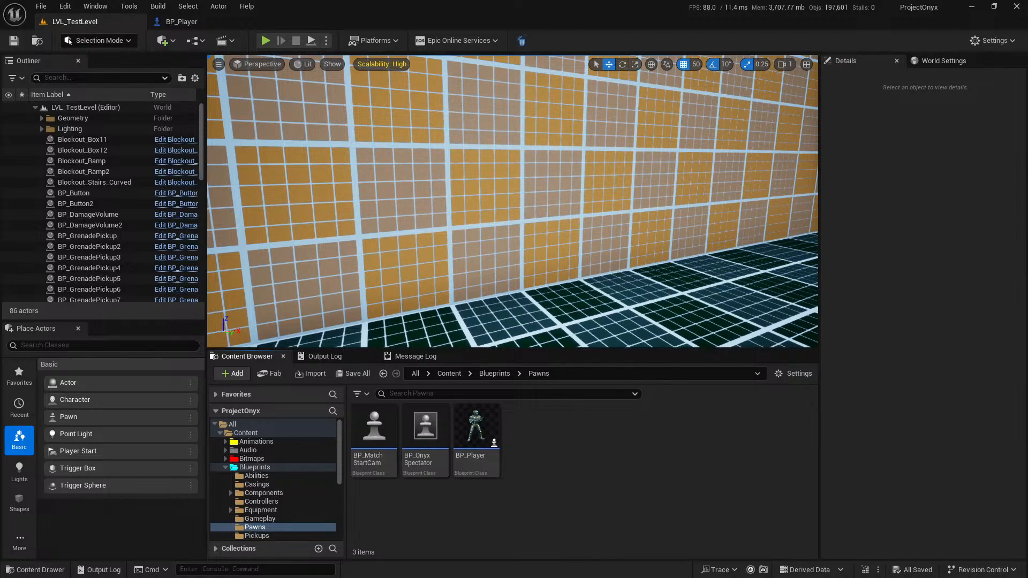
Look over the blockout structures around the spiral stairs in LVL_TestLevel and save the level.
right_click_drag(539, 209, 474, 205)
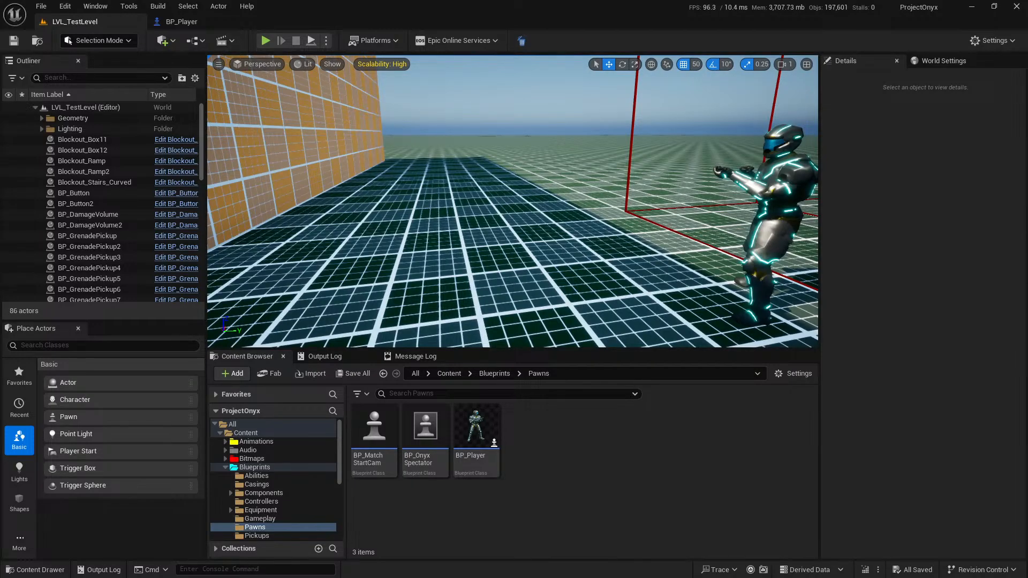
left_click(21, 43)
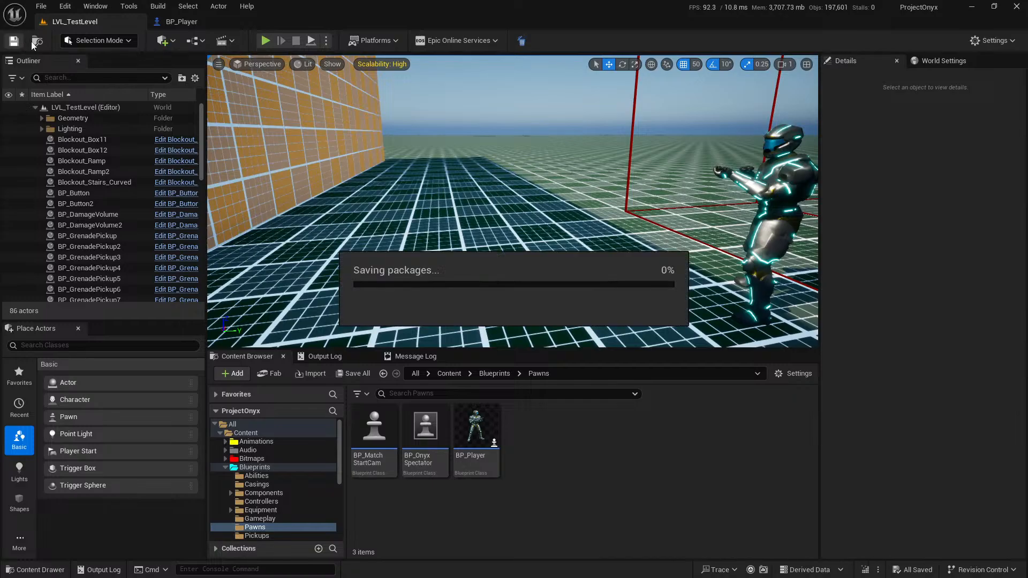
key("s")
right_click_drag(475, 140, 511, 170)
key("w")
key("s")
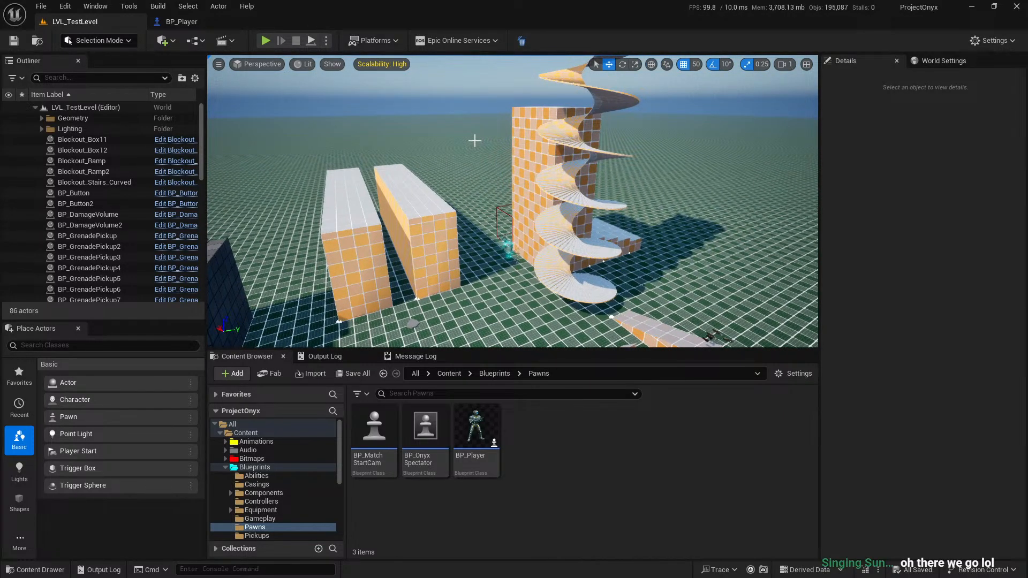
right_click_drag(632, 178, 588, 185)
left_click(14, 40)
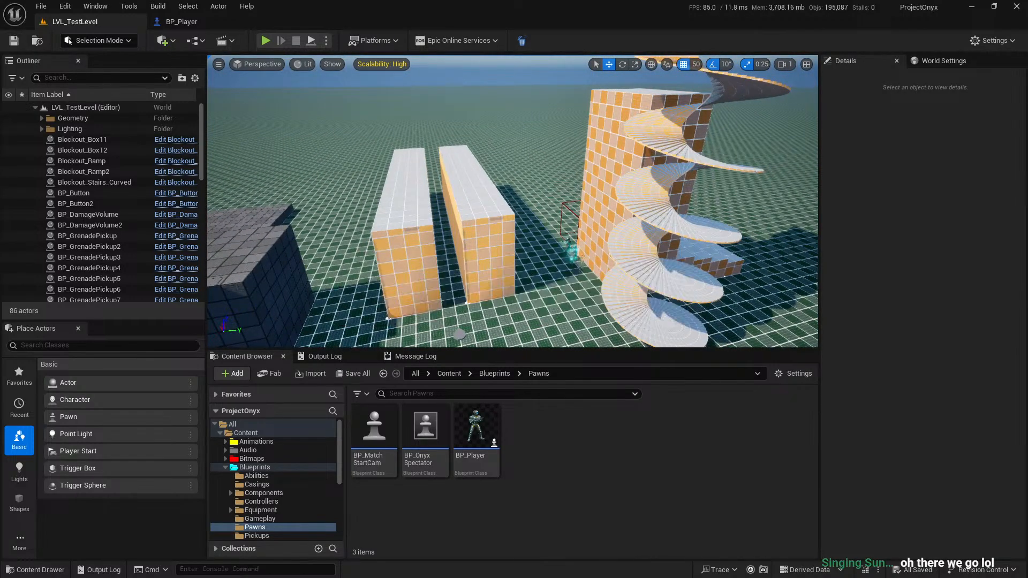
Browse to the Blueprints folder in the Content Browser and minimize the Unreal Editor window.
left_click(243, 475)
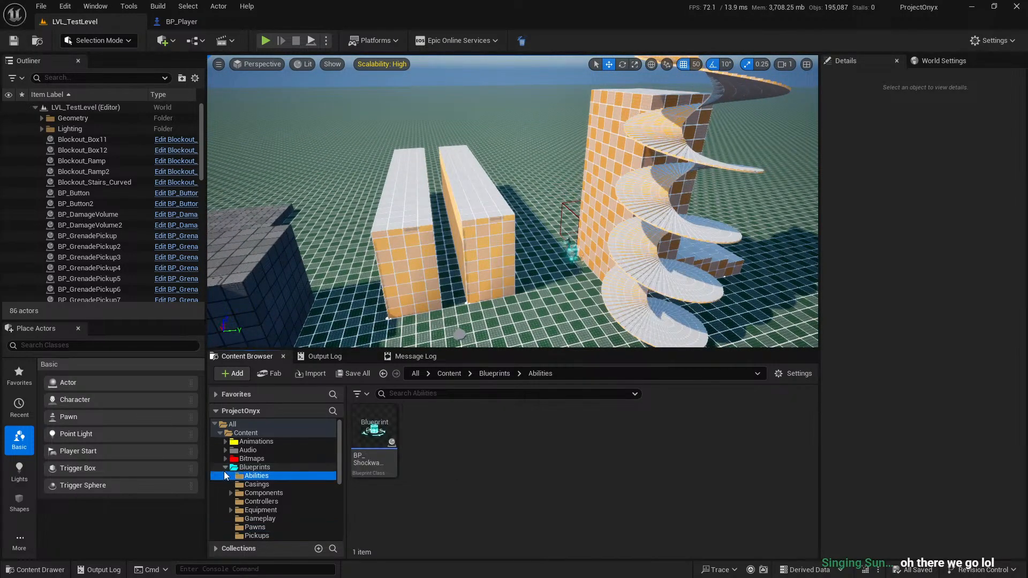
double_click(249, 467)
right_click(699, 502)
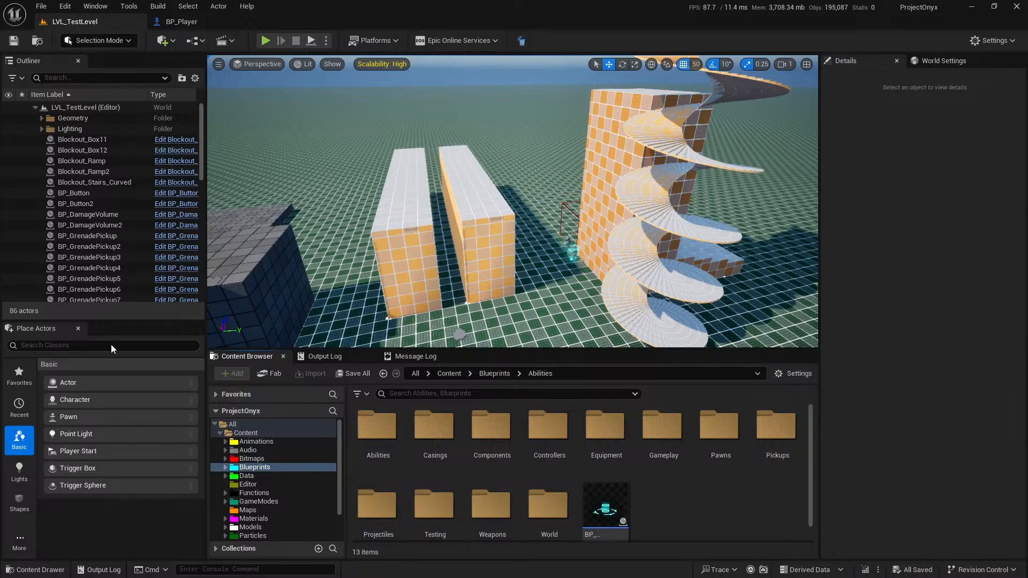
left_click(958, 8)
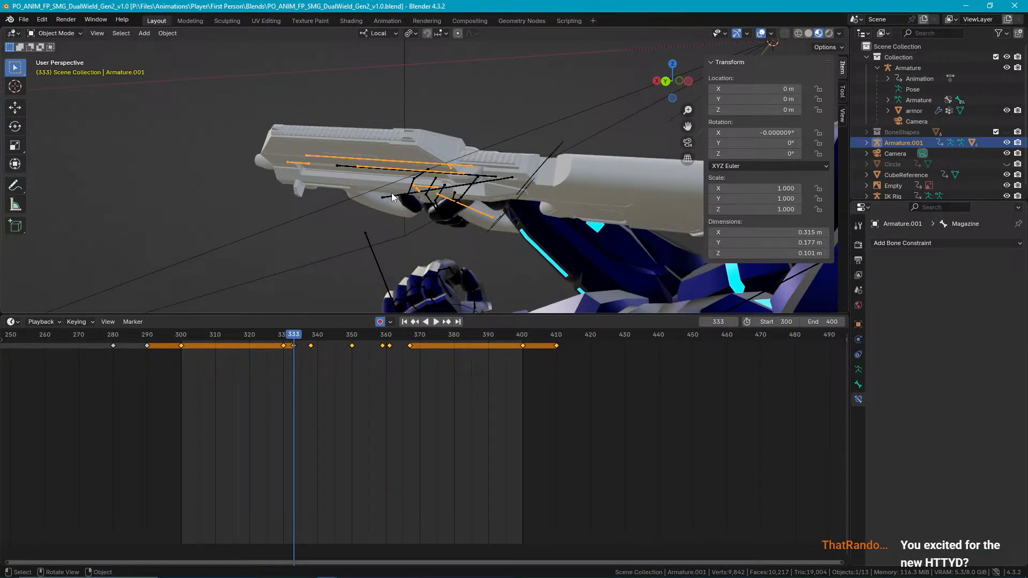
In the Blender dual-wield SMG file, set the timeline to frame 0 and enlarge the 3D viewport over the timeline.
scroll(489, 374, "down", 6)
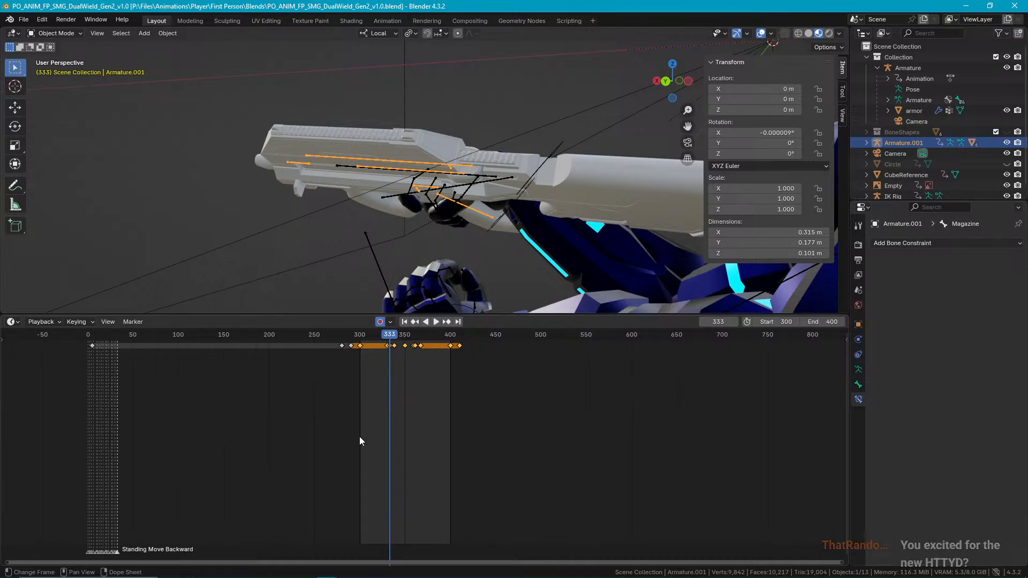
left_click_drag(612, 336, 310, 390)
key("space")
middle_click_drag(428, 212, 523, 233)
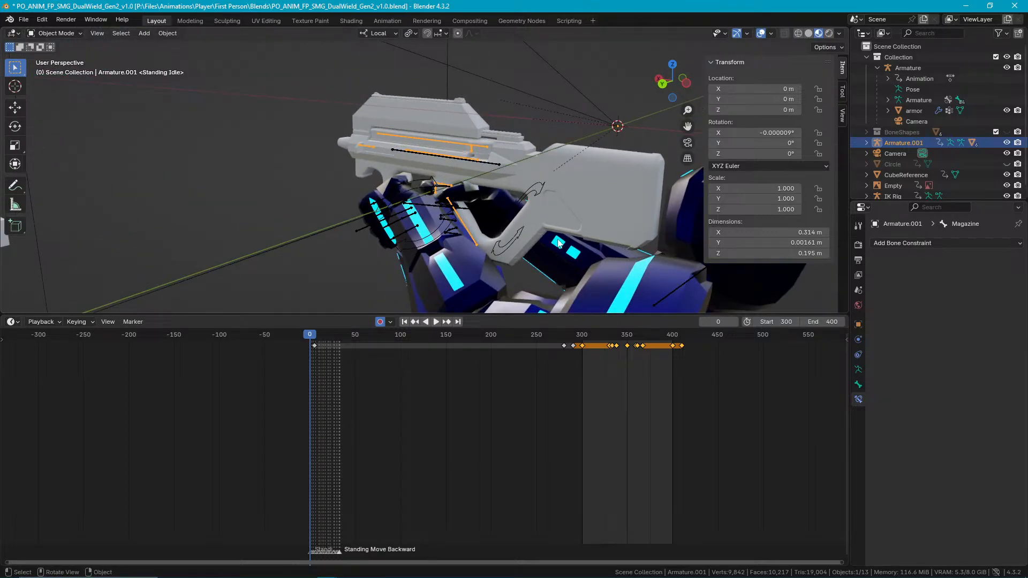
scroll(506, 241, "up", 6)
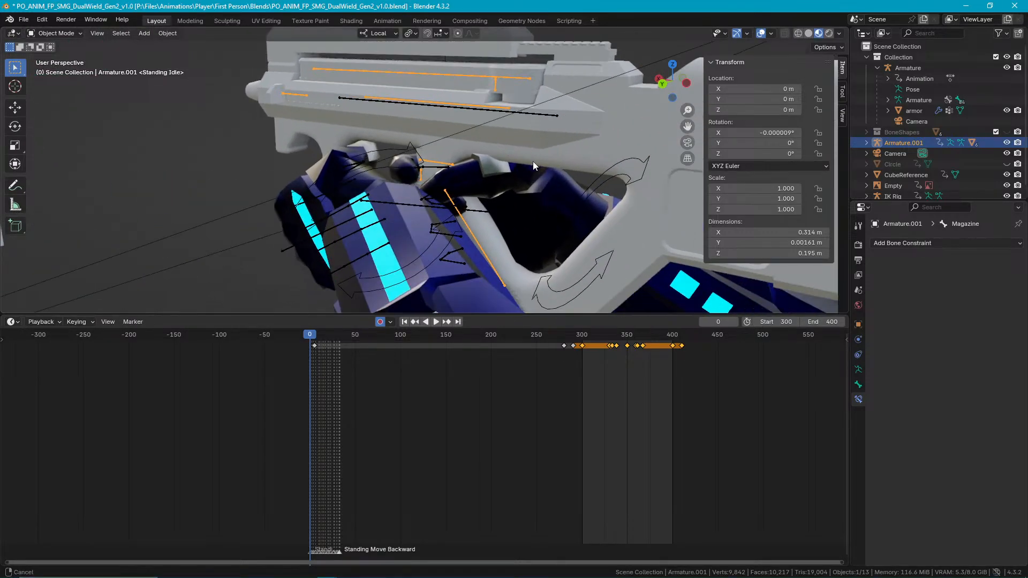
scroll(530, 214, "down", 3)
left_click_drag(554, 315, 571, 450)
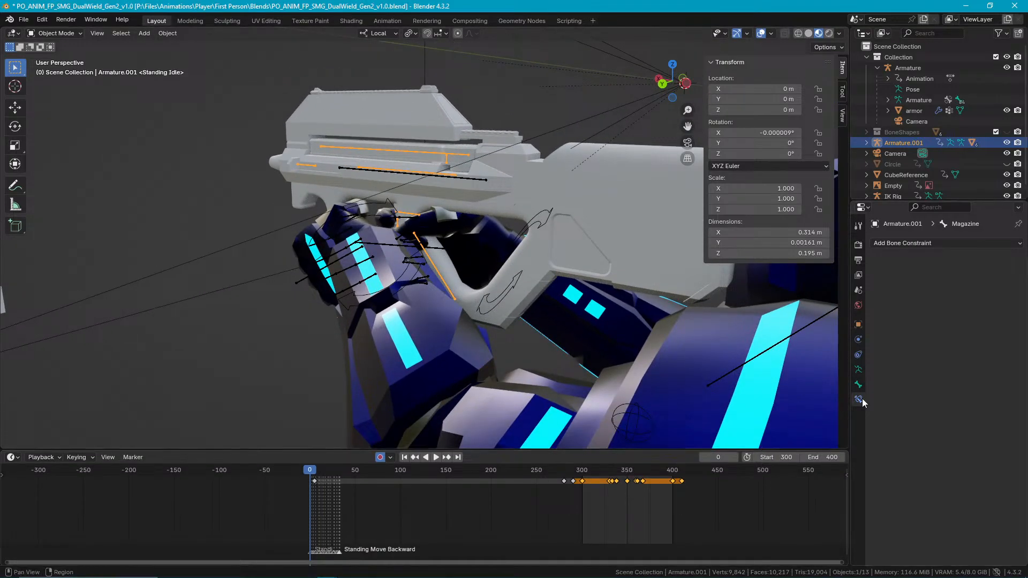
middle_click_drag(633, 272, 493, 192)
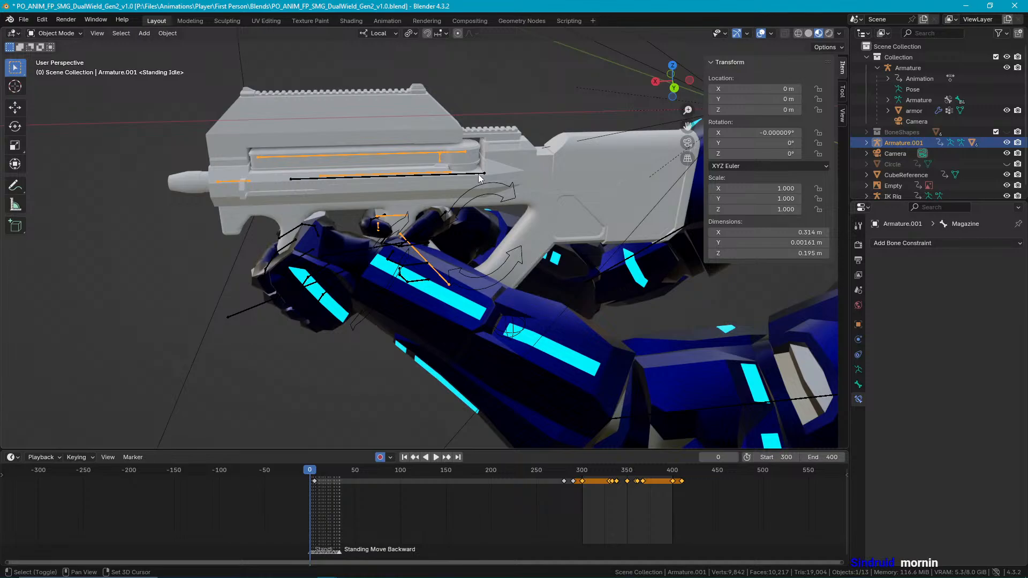
left_click(480, 177, "shift")
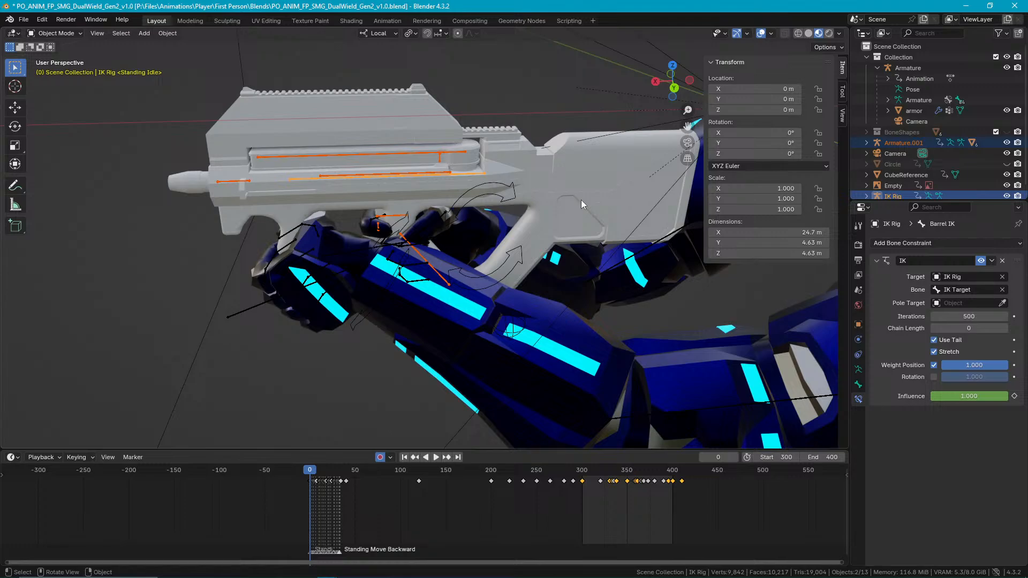
left_click(538, 126)
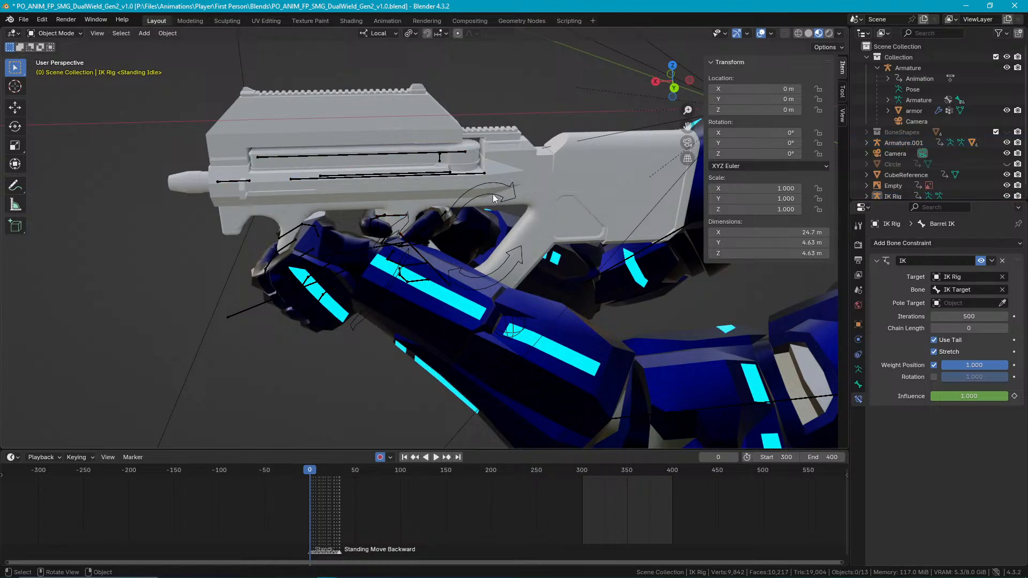
left_click(493, 198)
middle_click_drag(433, 226, 600, 254)
left_click(461, 190, "shift")
key("ctrl+Tab")
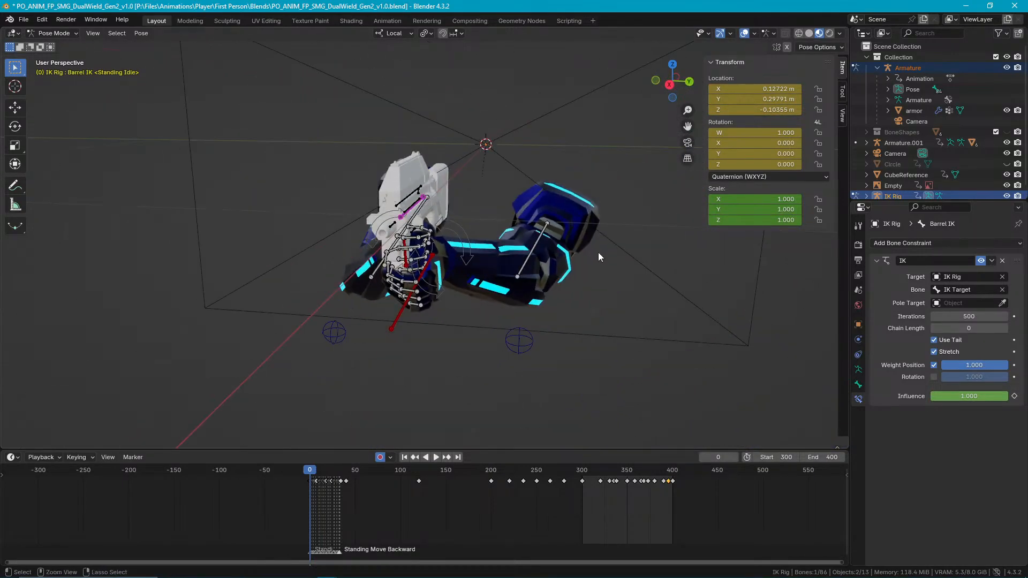
key("ctrl+Tab")
Duplicate the gun body together with its armature and IK Rig, leaving the copies in place.
middle_click_drag(497, 214, 422, 213)
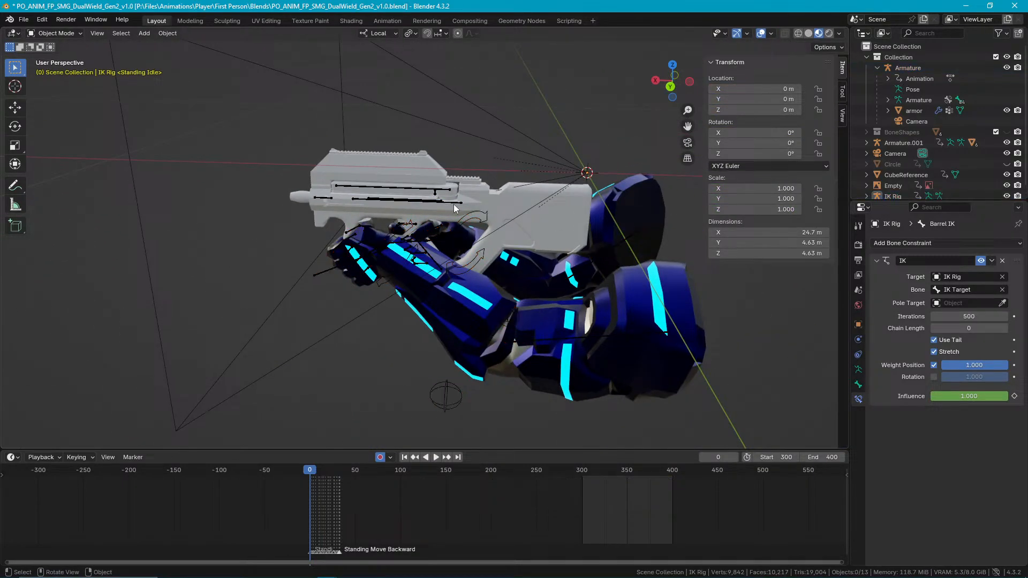
left_click(451, 201, "shift")
left_click(506, 198, "shift")
mouse_move(553, 241)
middle_mouse_down()
mouse_move(538, 281)
mouse_move(631, 278)
mouse_move(548, 248)
middle_mouse_up()
key("shift+d")
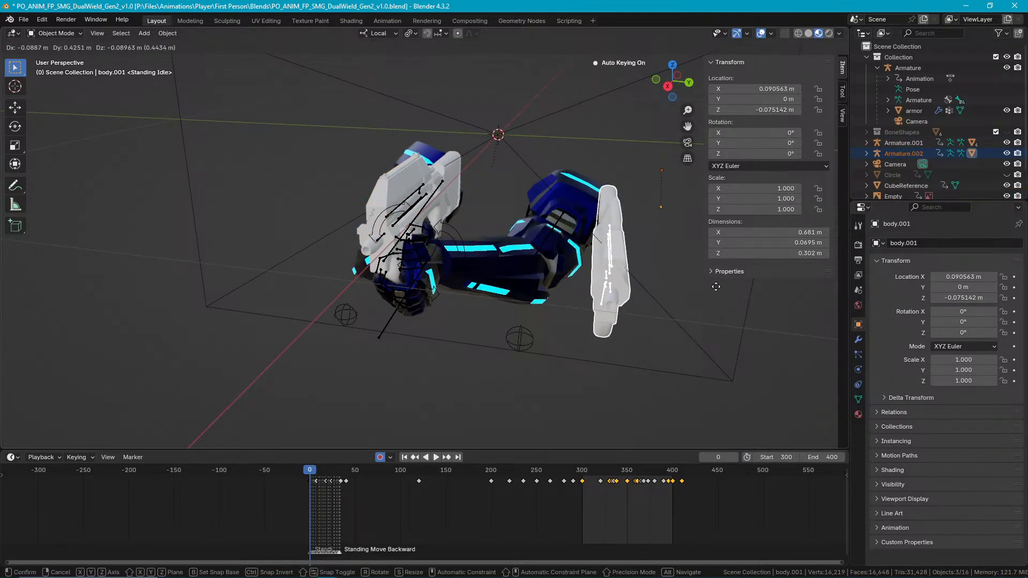
right_click(710, 297)
Pose IK Rig.001 and move its Barrel IK bone about -0.255 m along local X.
scroll(419, 206, "up", 3)
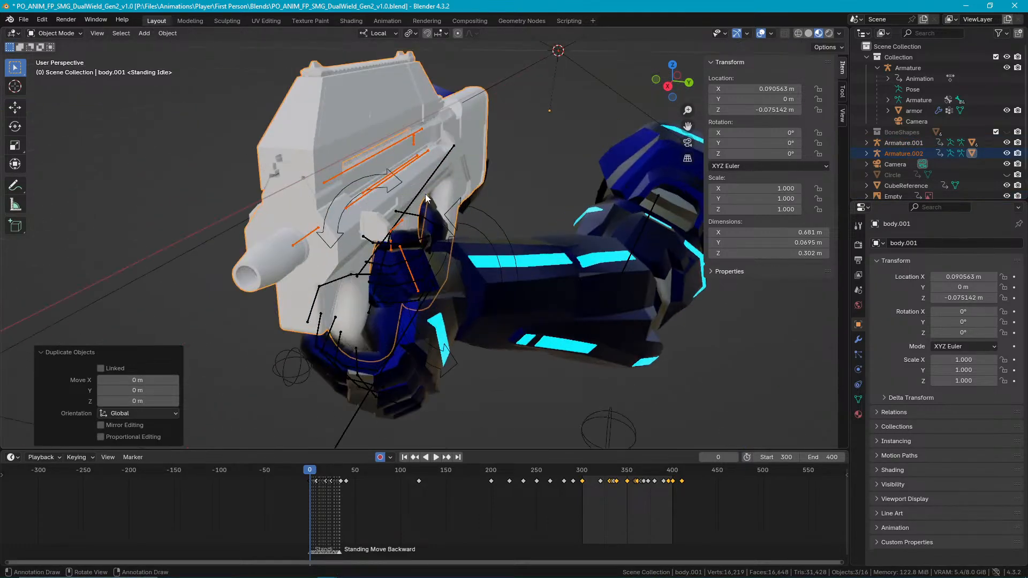
left_click(428, 154)
left_click(425, 152)
key("Tab")
key("Tab")
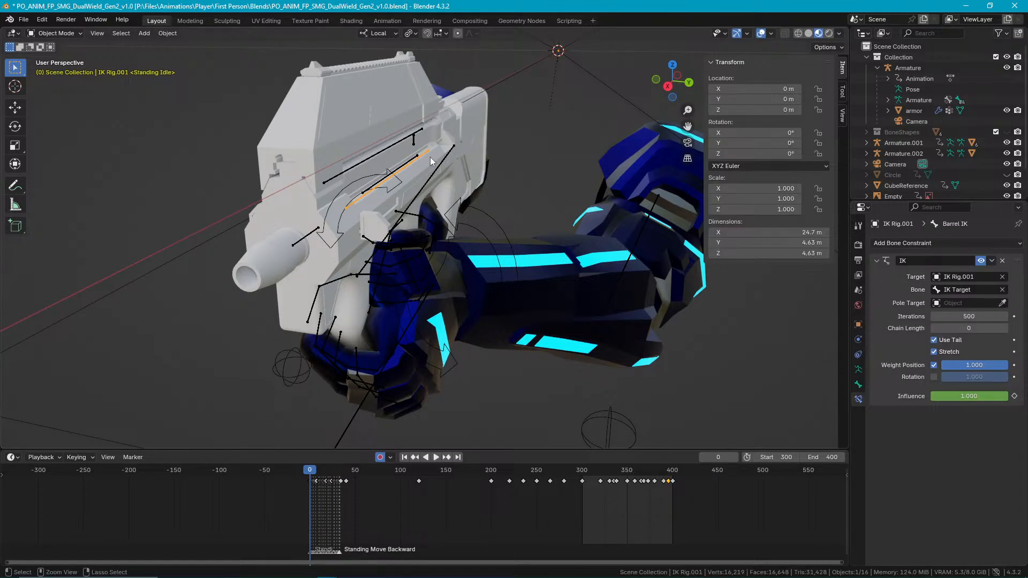
key("g")
key("x")
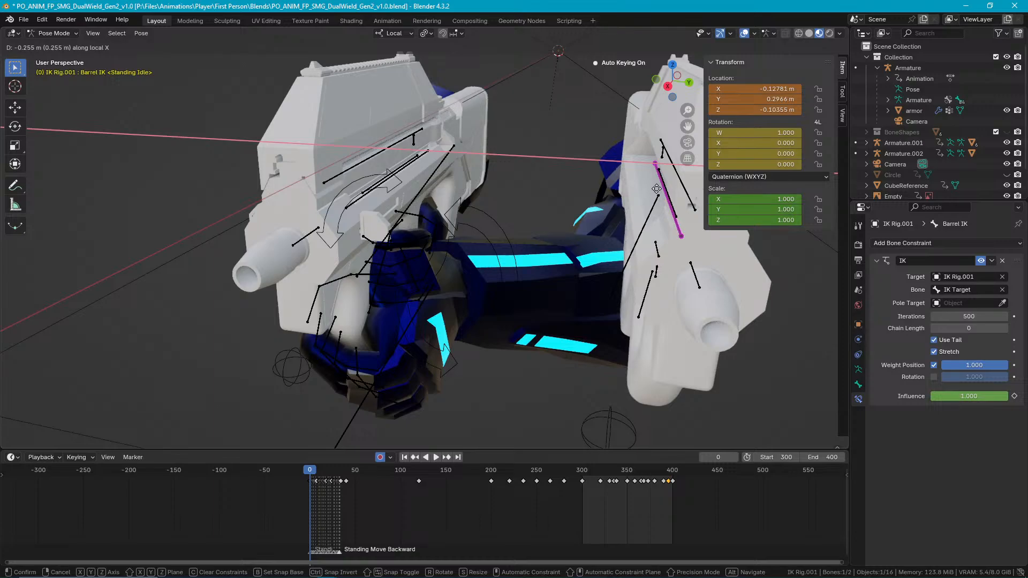
left_click(657, 188)
Try to move the duplicate's Barrel IK bone freely away from the arms, and undo that move.
middle_click_drag(605, 196, 505, 180)
scroll(525, 185, "down", 8)
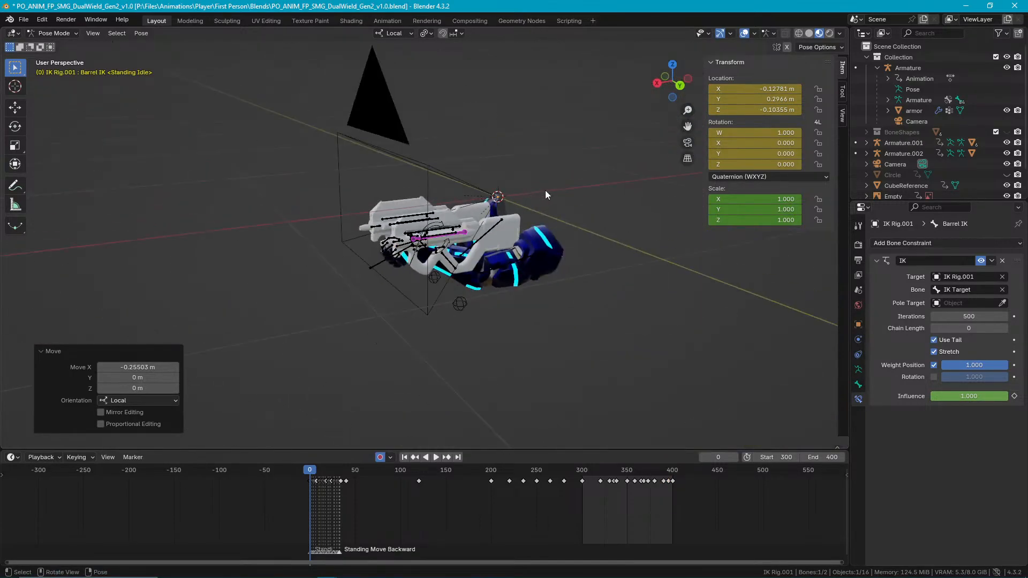
key("g")
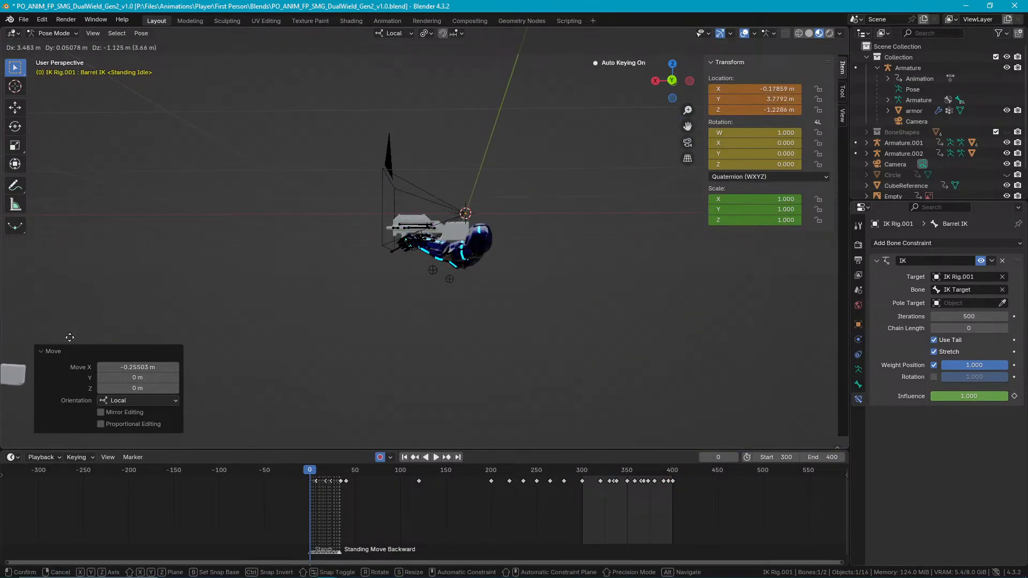
left_click(79, 324)
scroll(115, 313, "down", 9)
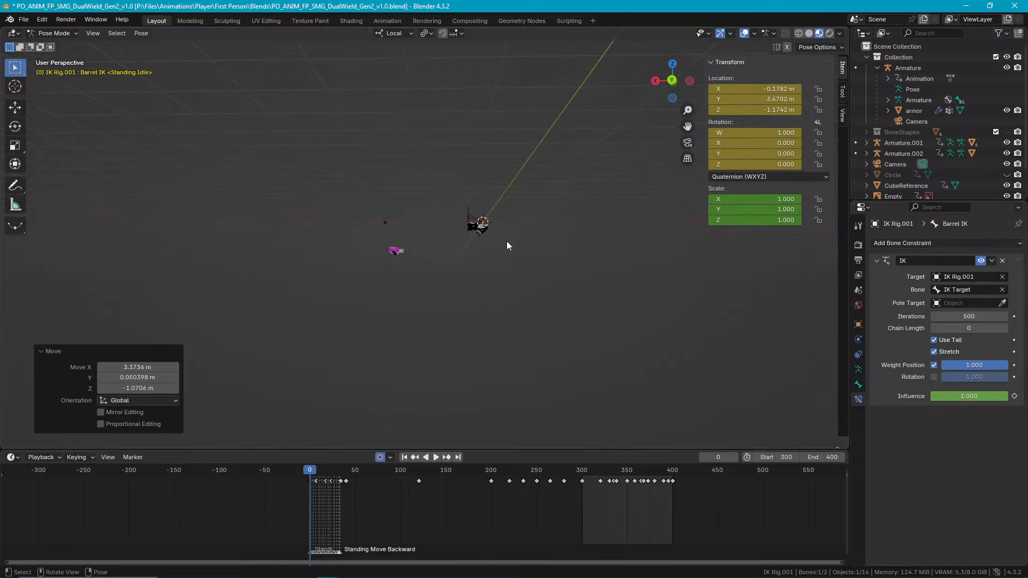
scroll(493, 231, "up", 5)
key("ctrl+z")
Examine the original and duplicated guns side by side and check which bones belong to each one.
scroll(638, 200, "up", 5)
middle_click_drag(638, 200, 653, 220)
scroll(653, 220, "down", 6)
scroll(504, 200, "up", 1)
middle_click_drag(579, 115, 490, 237, "shift")
scroll(490, 235, "up", 6)
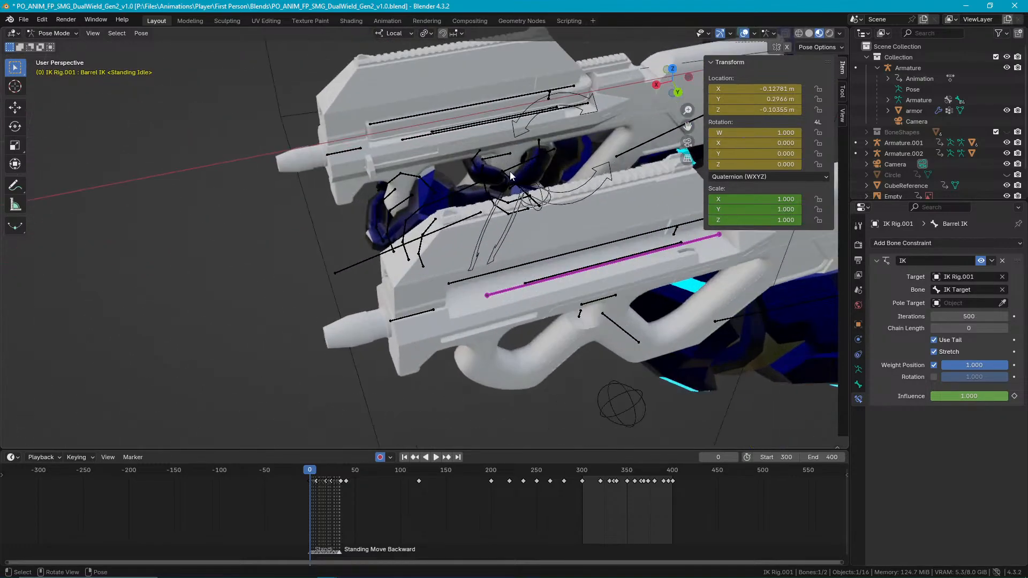
left_click(509, 131)
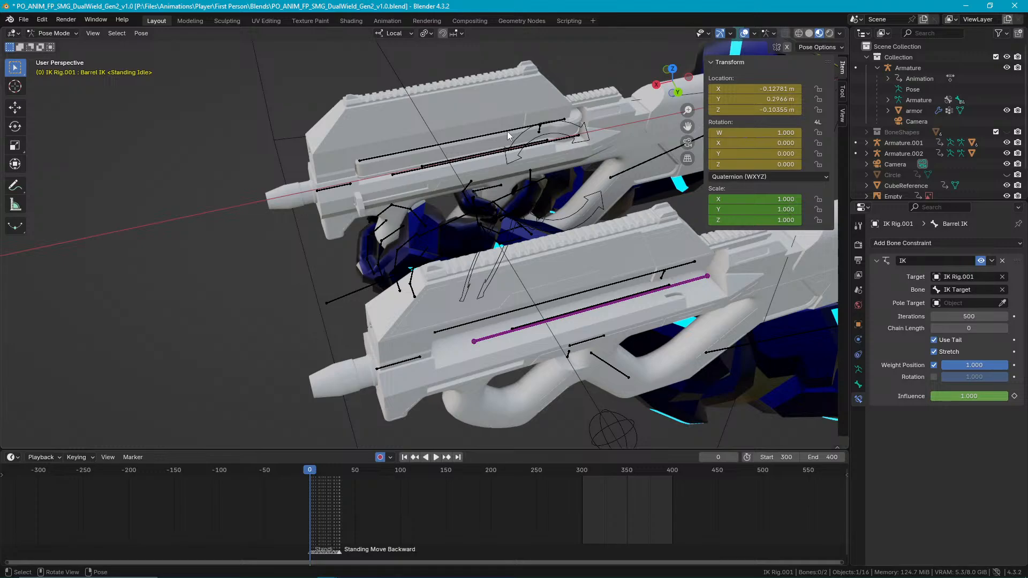
key("ctrl+Tab")
left_click(507, 131)
middle_click_drag(542, 215, 533, 156)
left_click(516, 209)
left_click(533, 156)
Undo the sideways move of the duplicated gun's Barrel IK bone.
left_click(342, 130)
key("ctrl+z")
key("ctrl+z")
key("ctrl+z")
key("ctrl+z")
key("ctrl+z")
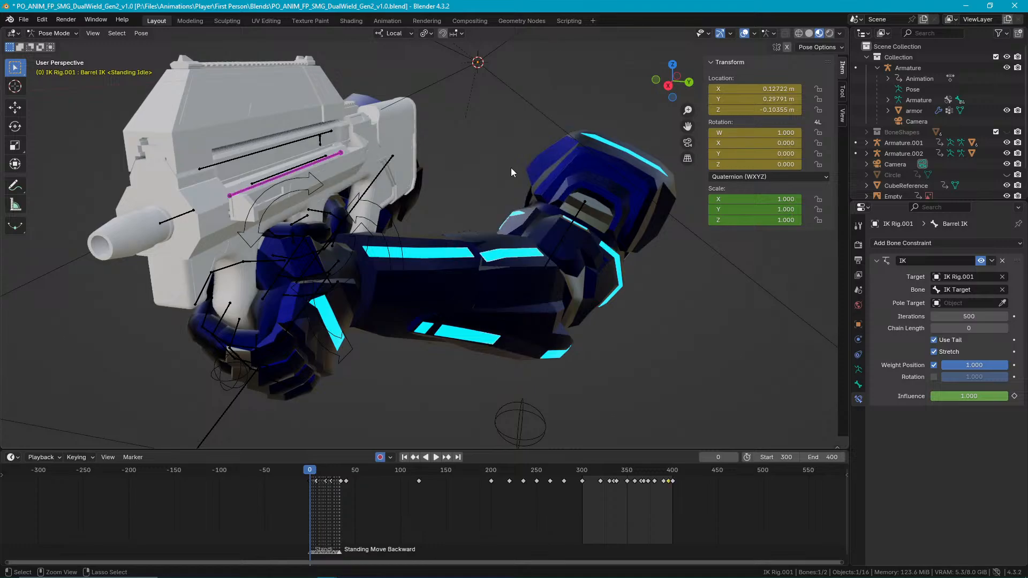
Check the overlapping bodies and armatures in Object Mode to tell the duplicated gun from the original.
middle_click_drag(448, 154, 429, 156)
key("Tab")
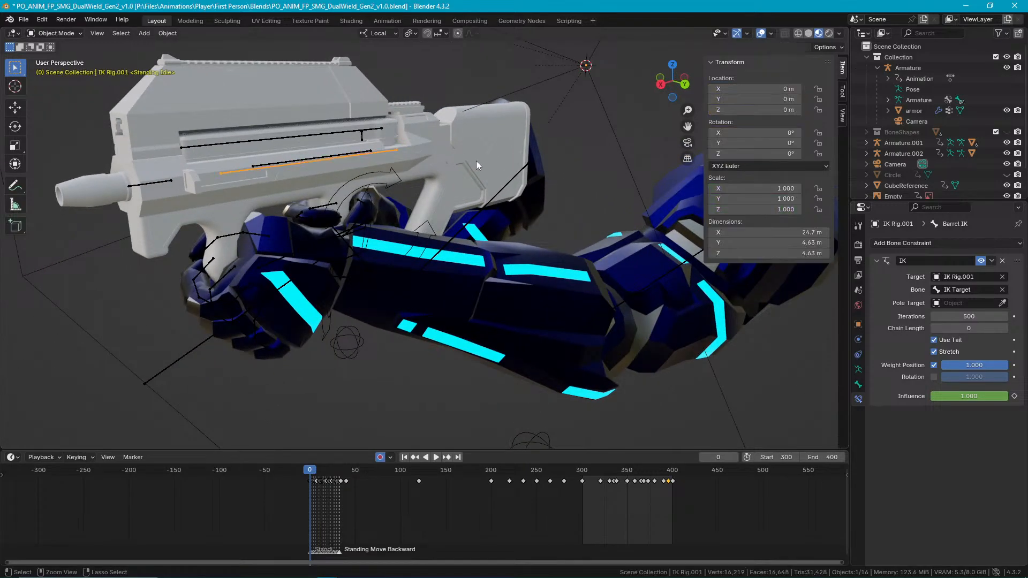
key("Tab")
middle_click_drag(481, 153, 472, 143)
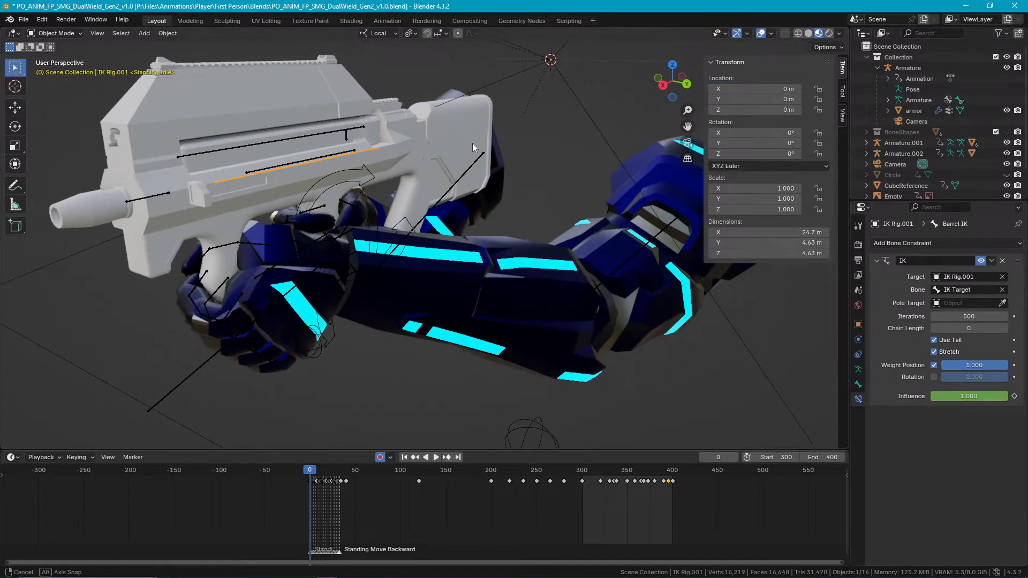
left_click(416, 133)
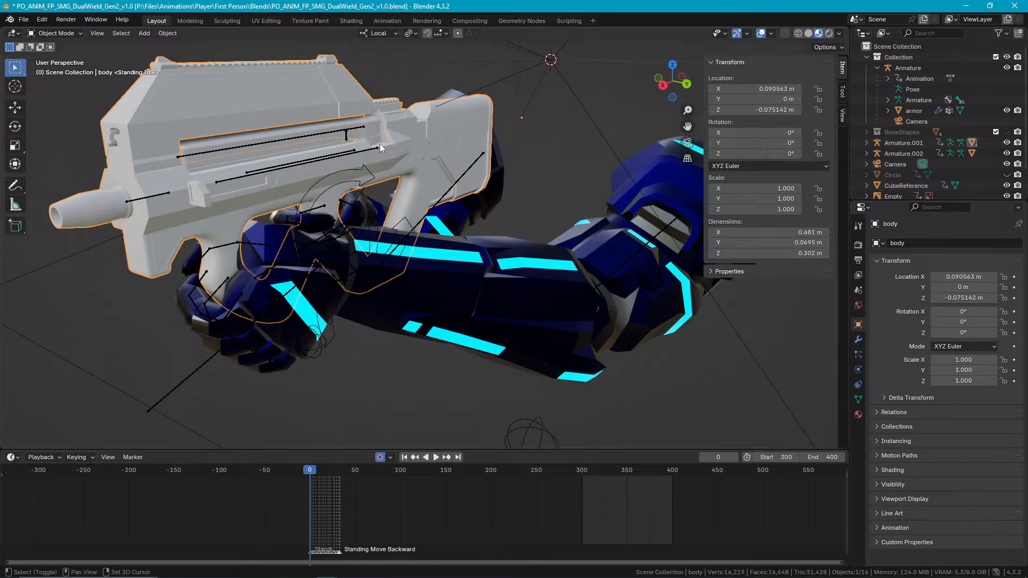
left_click(368, 146, "shift")
left_click(372, 129)
left_click(399, 124, "shift")
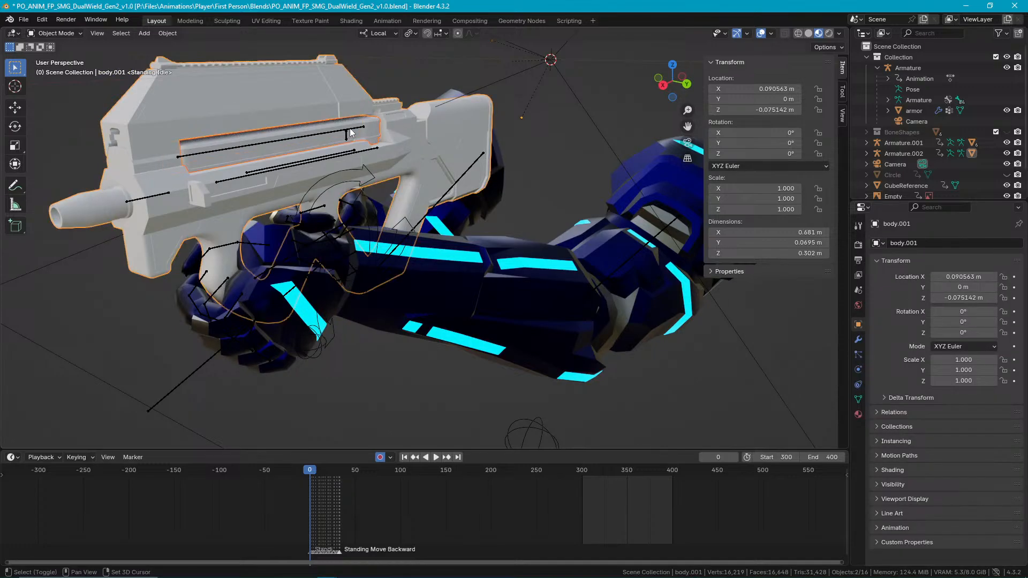
left_click(359, 150, "shift")
left_click(360, 130)
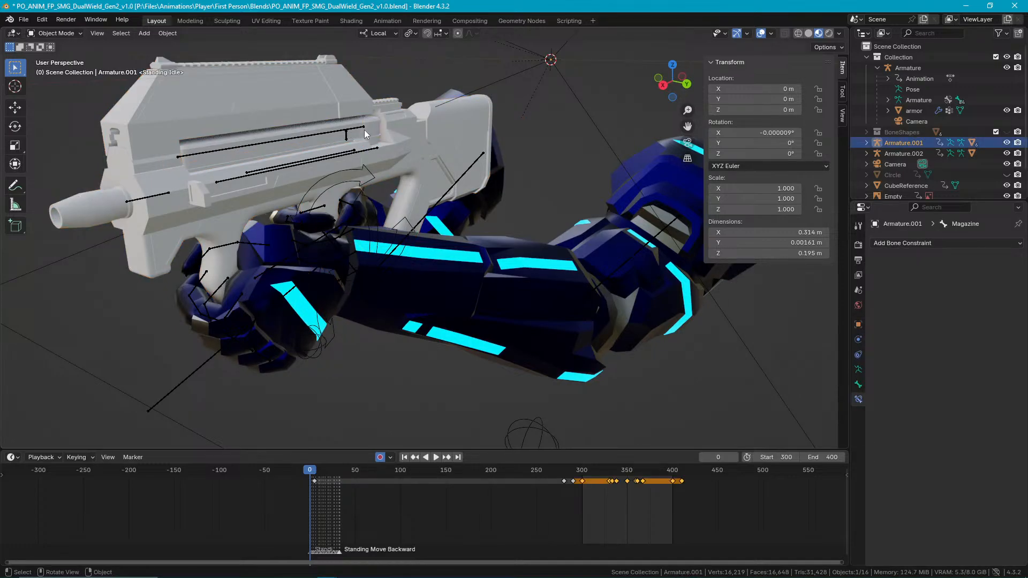
Select the duplicated gun body, Armature.002 and IK Rig.001 together.
scroll(366, 134, "up", 4)
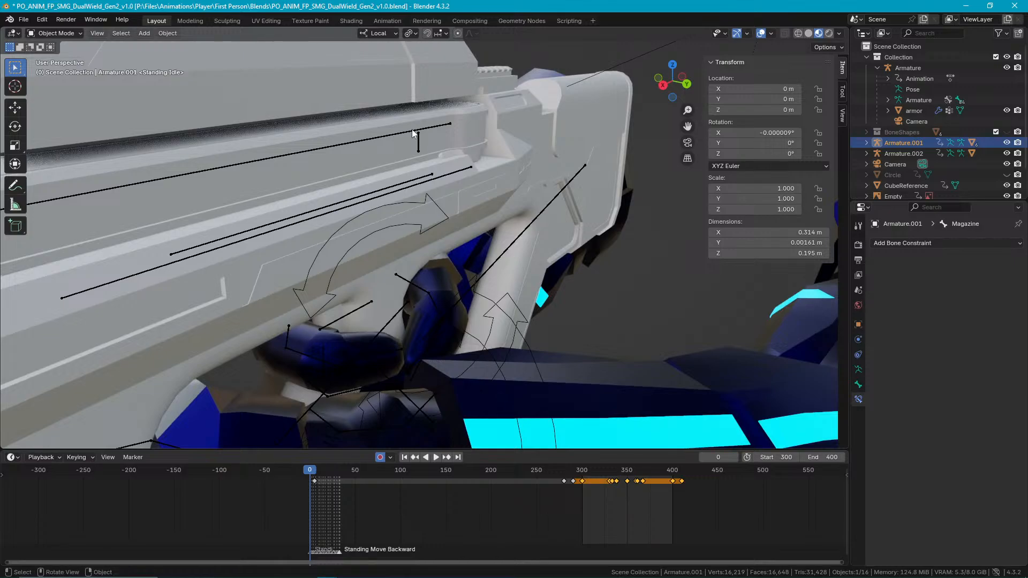
mouse_move(512, 159)
middle_mouse_down()
mouse_move(478, 156)
mouse_move(531, 156)
middle_mouse_up()
left_click(542, 159)
left_click(541, 158)
left_click(542, 158)
left_click(541, 158)
left_click(625, 164, "shift")
left_click(640, 224, "shift")
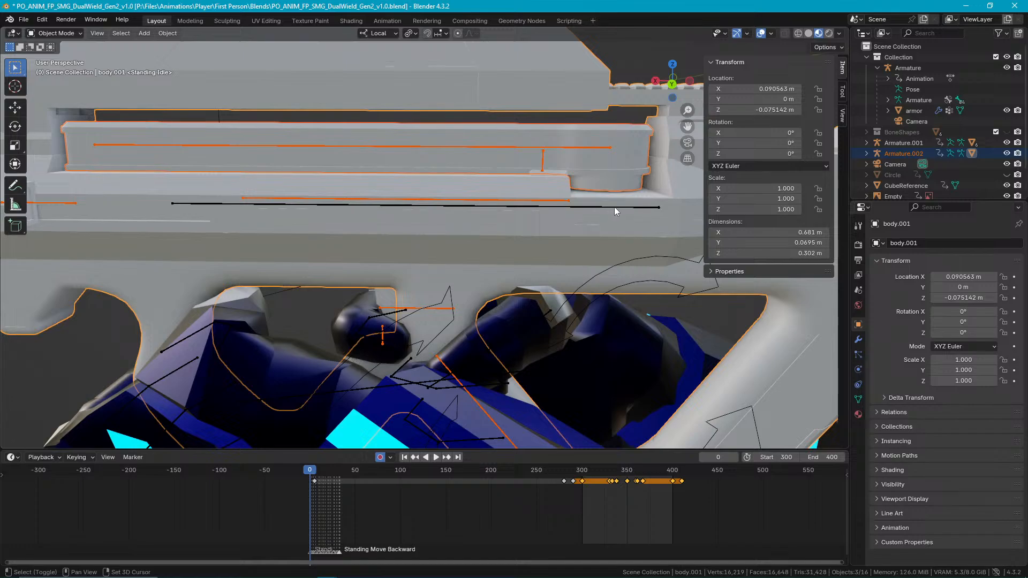
left_click(615, 207, "shift")
left_click(609, 207, "shift")
left_click(607, 207, "shift")
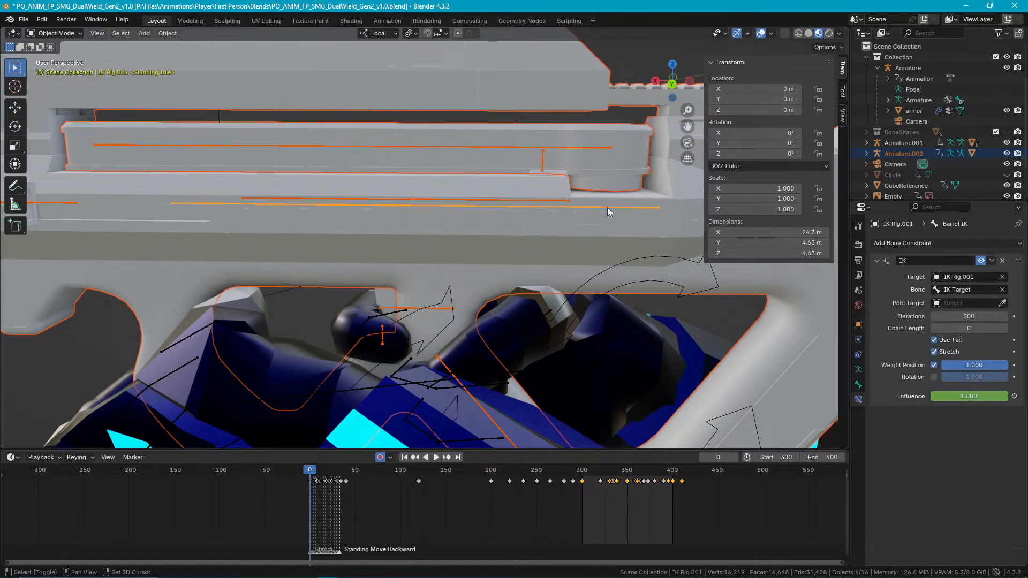
key("KP_Decimal")
Try duplicating the selected gun and rigs with an offset along local X, and undo the duplication.
middle_click_drag(503, 167, 531, 184)
scroll(570, 196, "down", 3)
key("shift+d")
key("x")
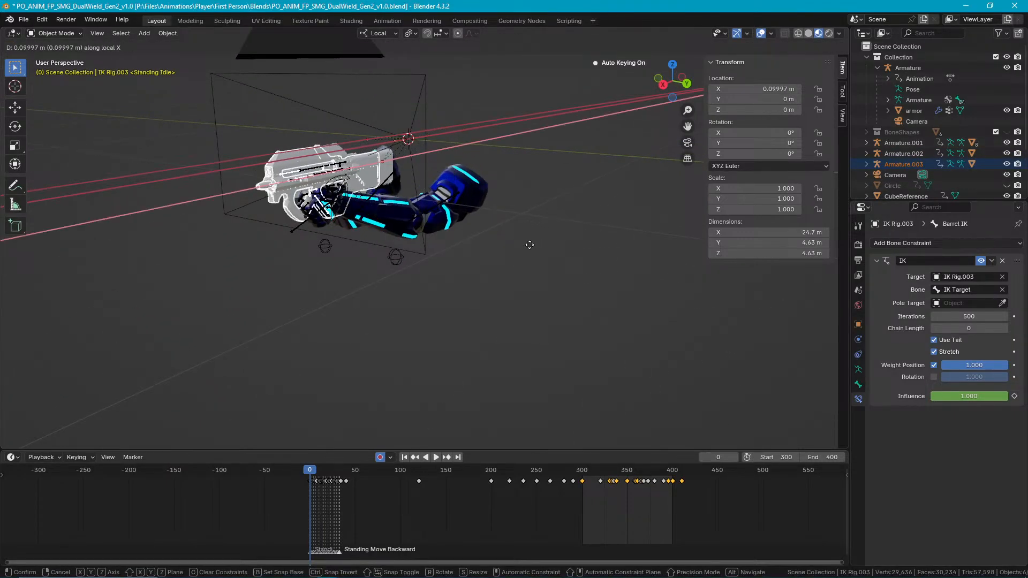
left_click(546, 255)
key("ctrl+z")
key("ctrl+z")
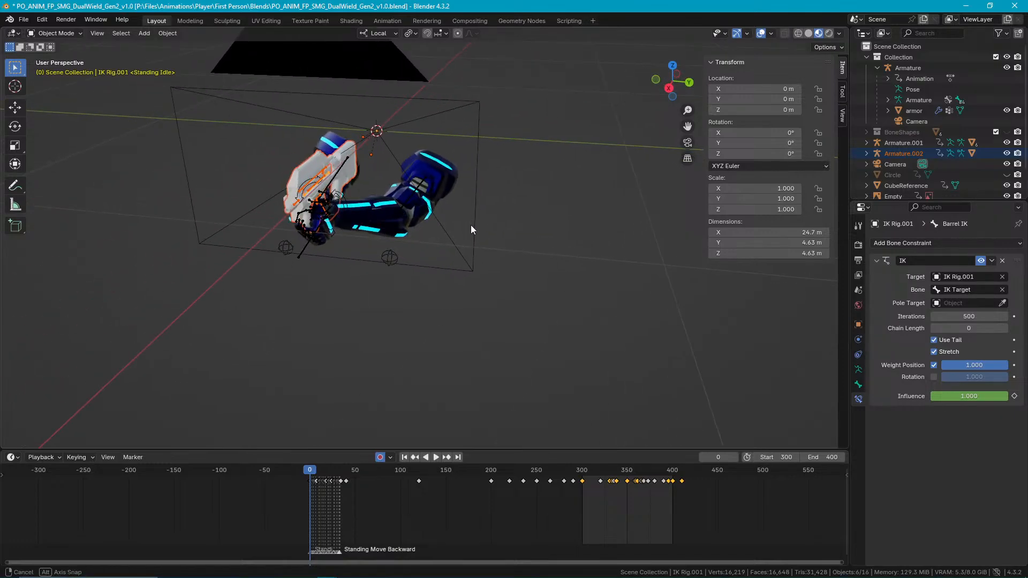
Enter Pose Mode for the selected rigs, try moving the Barrel IK bone along local X, and undo the move.
scroll(300, 177, "up", 5)
scroll(266, 143, "up", 1)
scroll(264, 143, "down", 1)
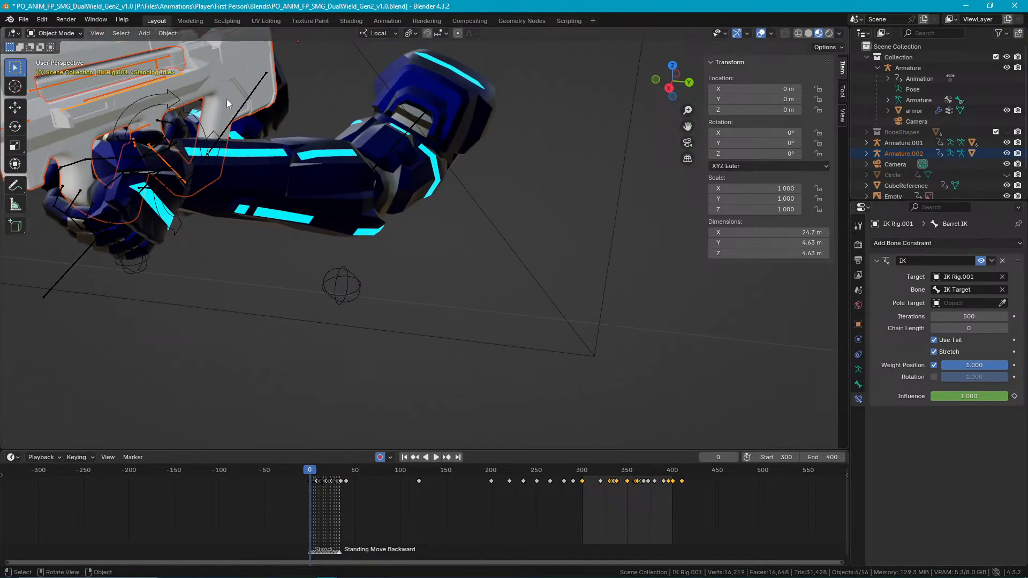
middle_click_drag(228, 101, 444, 198, "shift")
key("Tab")
key("ctrl+Tab")
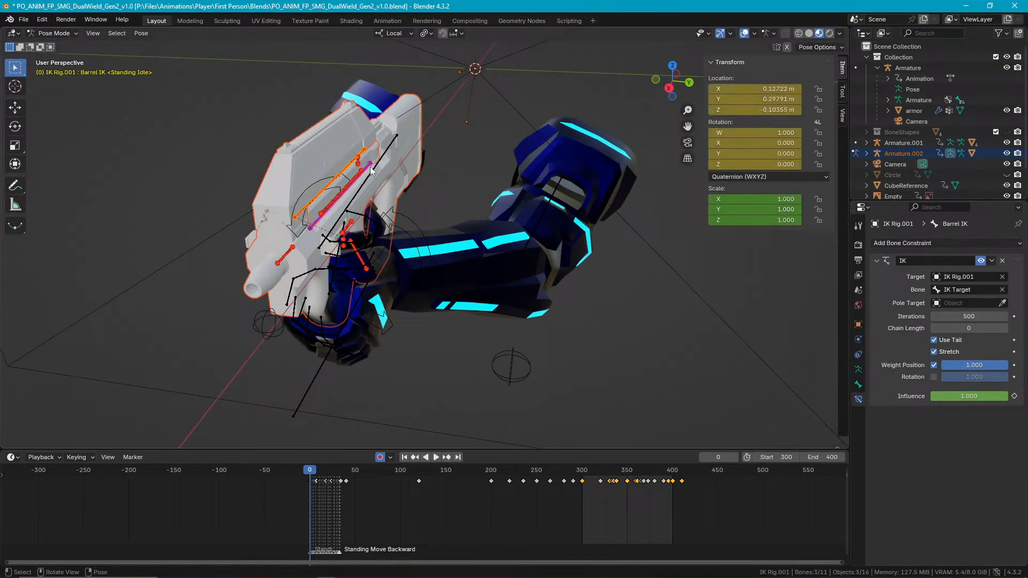
key("g")
key("x")
left_click(515, 202)
middle_click_drag(514, 201, 577, 214)
key("ctrl+z")
middle_click_drag(473, 195, 554, 198)
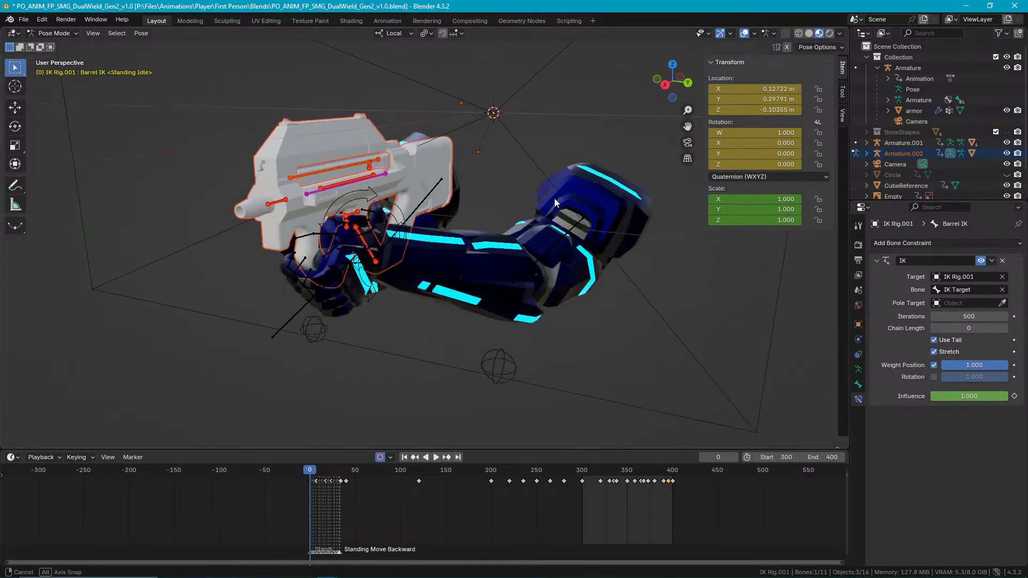
Try Edit Mode on the selected rigs and undo back to Object Mode.
scroll(400, 168, "up", 4)
middle_click_drag(422, 134, 573, 214, "shift")
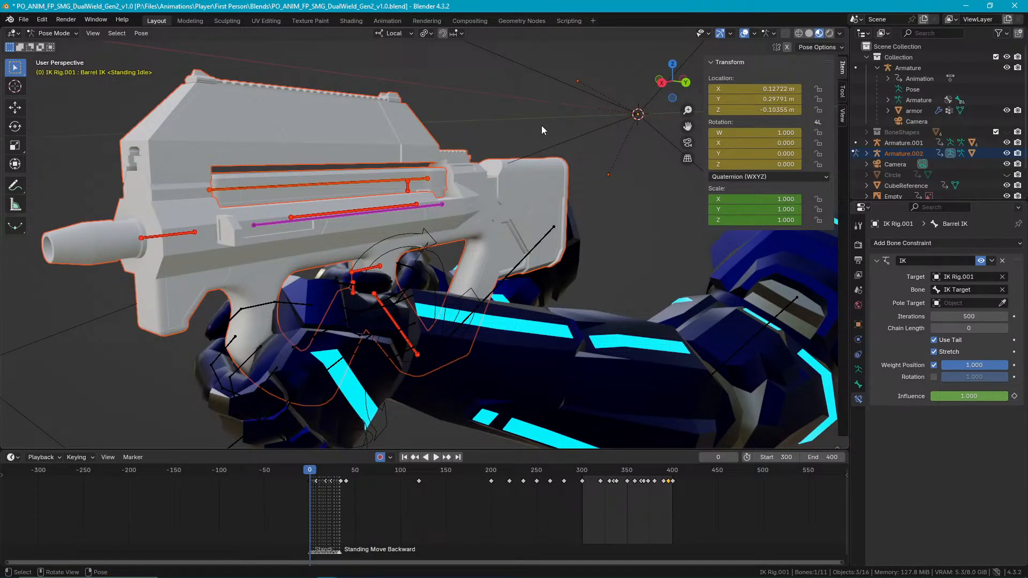
key("Tab")
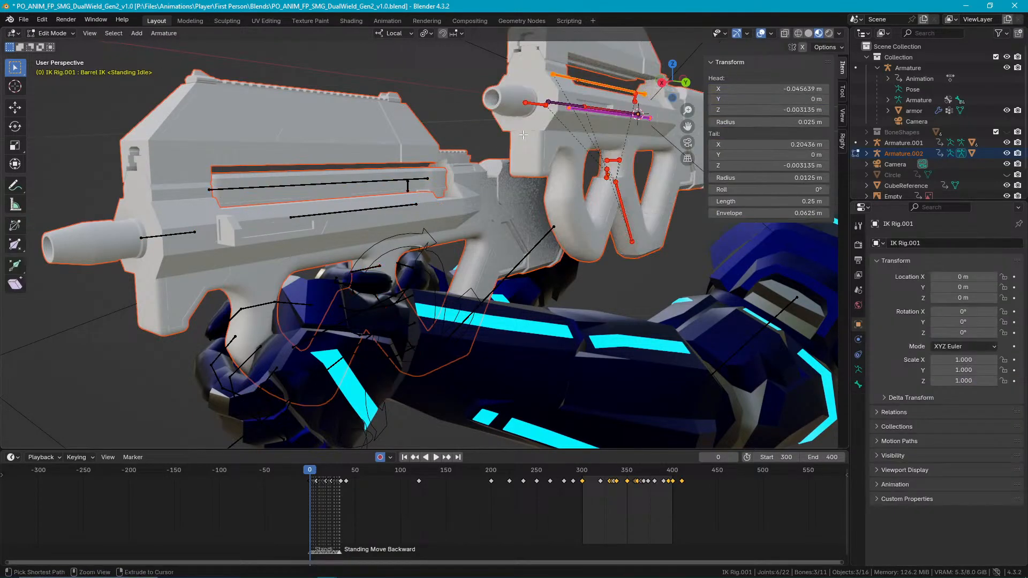
key("ctrl+z")
key("ctrl+z")
key("ctrl+z")
key("ctrl+z")
key("ctrl+z")
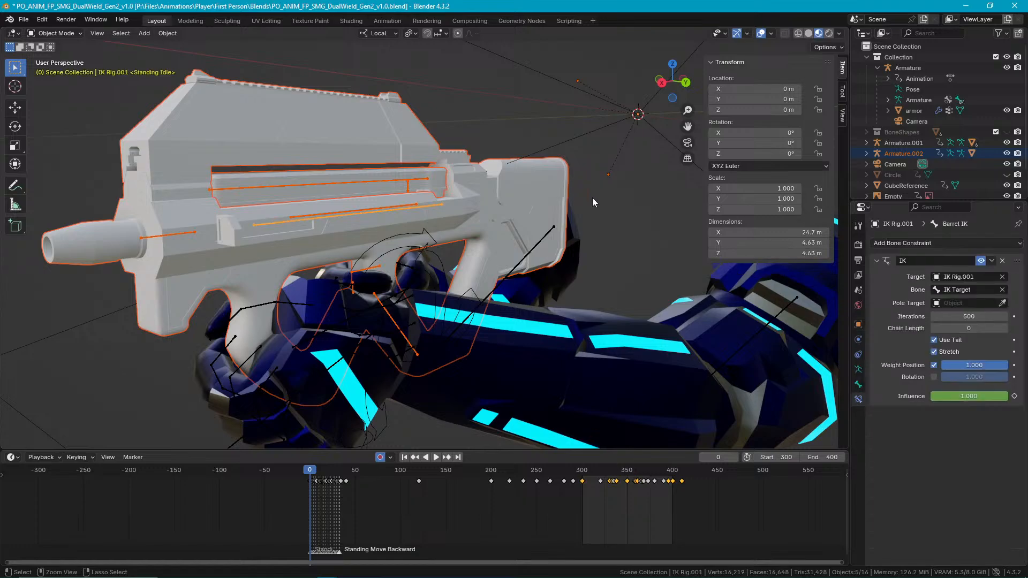
Enlarge the Outliner and toggle the visibility of Armature.002 and Armature.001 to compare the overlapping rigs.
left_click_drag(936, 202, 937, 363)
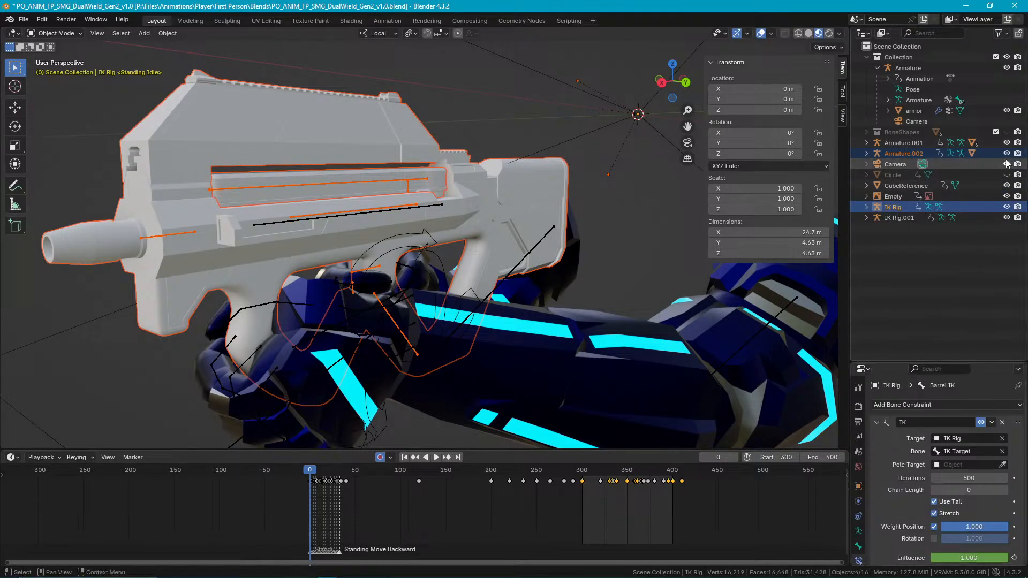
left_click(1007, 154)
left_click(1006, 153)
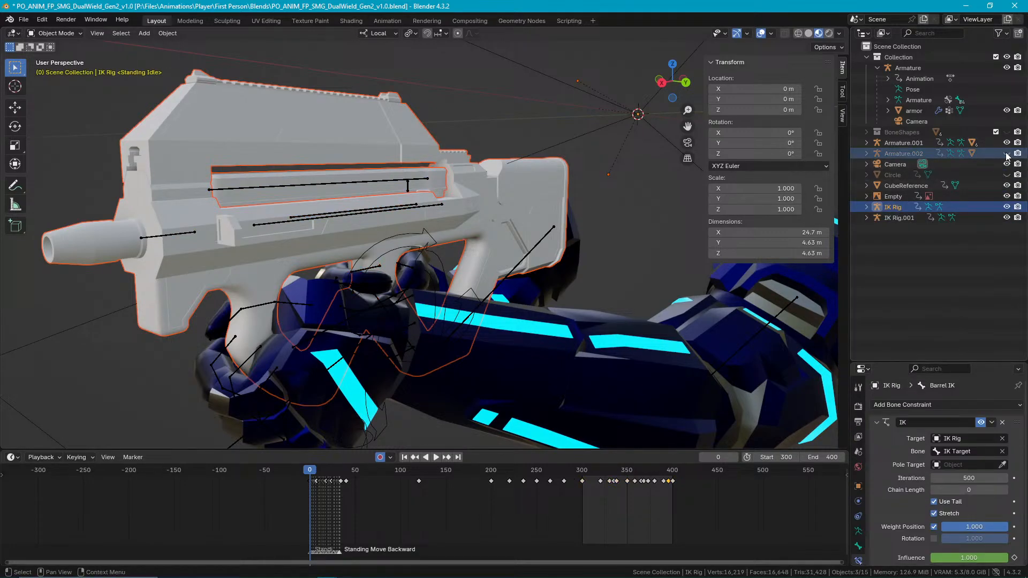
left_click_drag(1006, 143, 1007, 155)
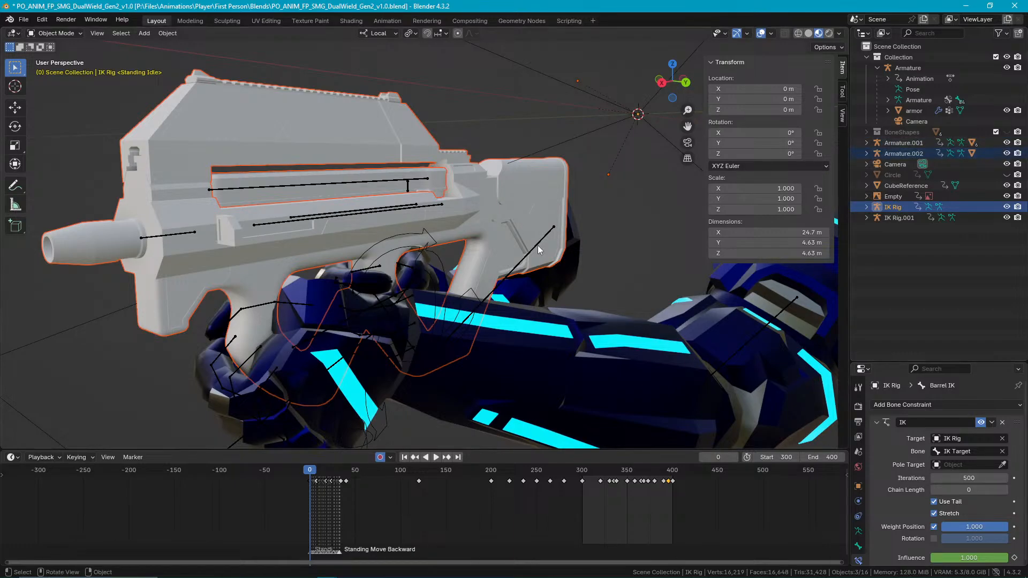
Undo the recent visibility and selection changes step by step.
key("ctrl+z")
key("ctrl+z")
key("ctrl+z")
key("ctrl+z")
key("ctrl+z")
key("ctrl+z")
key("ctrl+z")
key("ctrl+z")
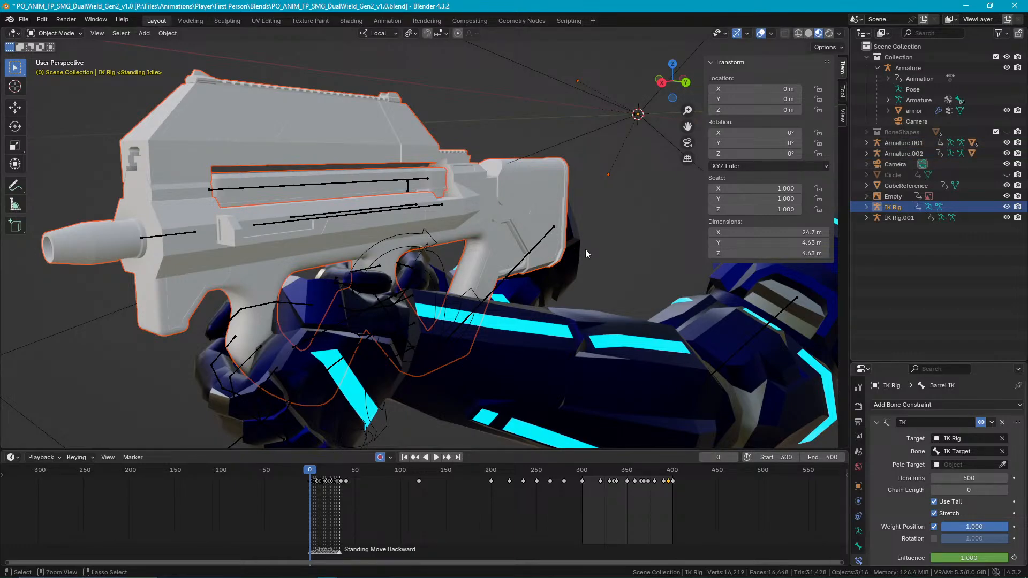
key("ctrl+z")
key("ctrl+z")
key("ctrl+z")
key("ctrl+z")
key("ctrl+z")
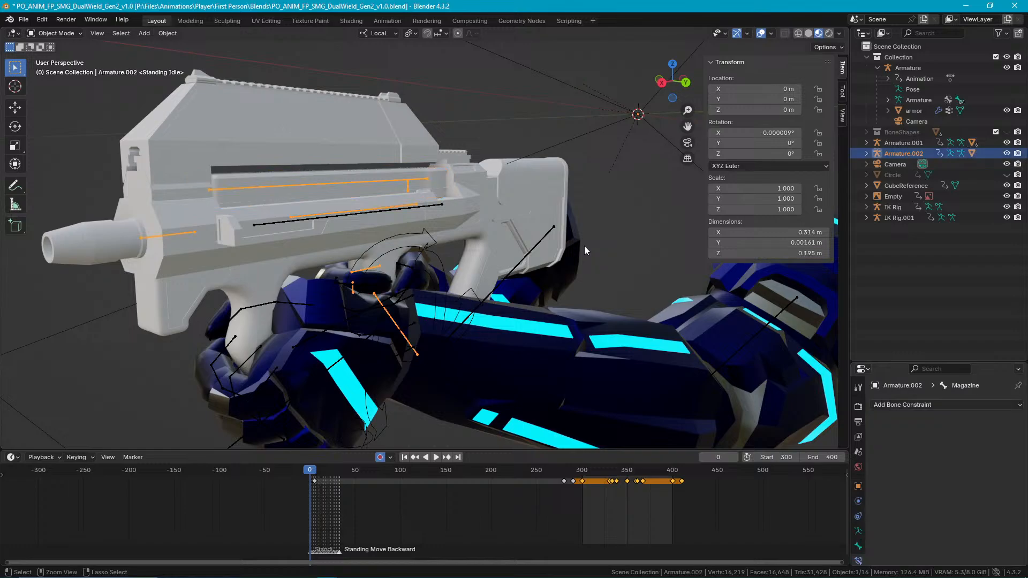
key("ctrl+z")
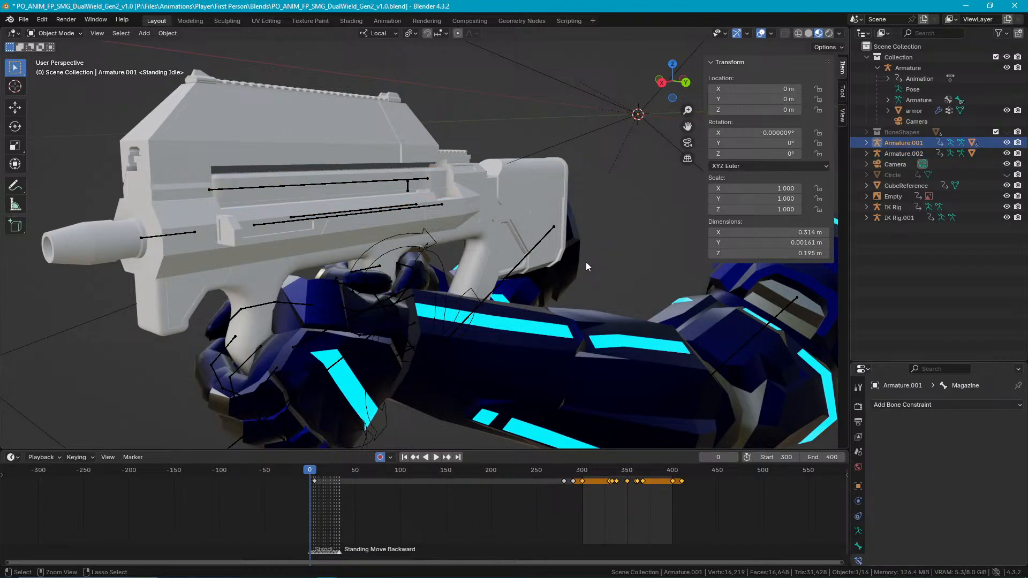
Delete Armature.002 and the duplicated gun body that overlaps the original.
left_click(924, 153)
middle_click_drag(570, 223, 591, 116)
key("Delete")
left_click(590, 117)
key("Delete")
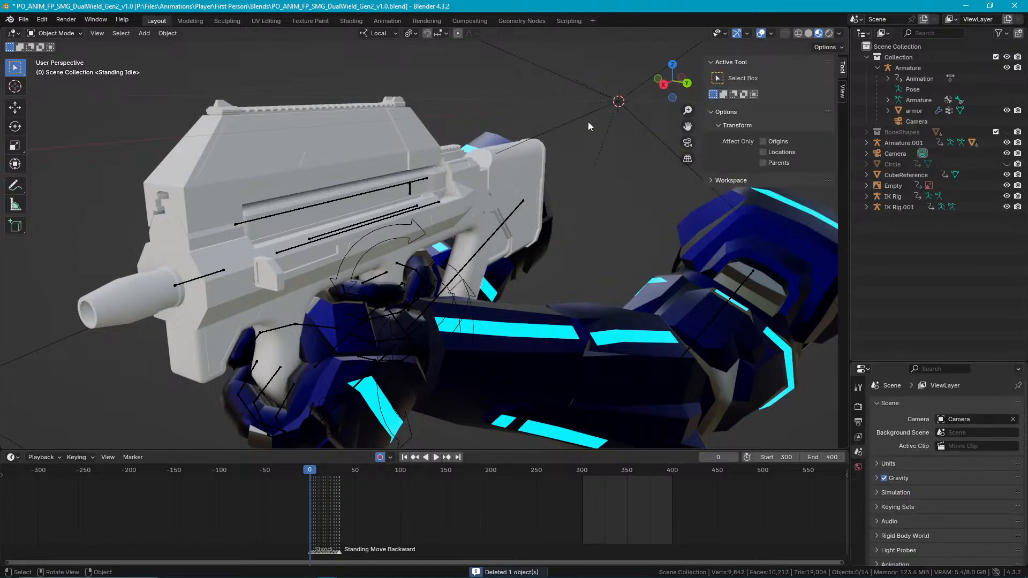
Delete the leftover duplicated rig IK Rig.001.
middle_click_drag(531, 213, 487, 202)
scroll(486, 202, "down", 6)
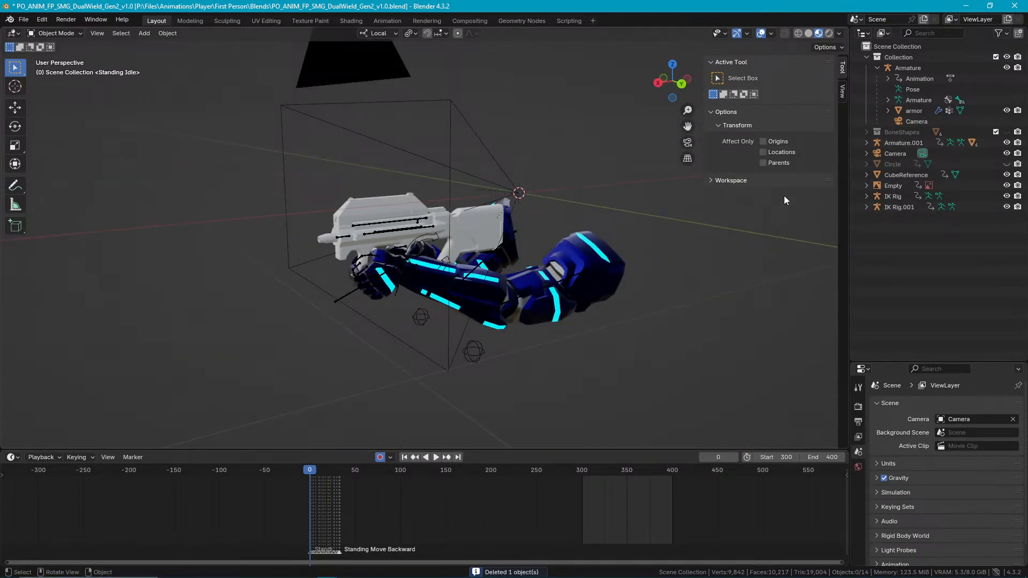
left_click(968, 207)
middle_click_drag(695, 233, 463, 235)
key("Delete")
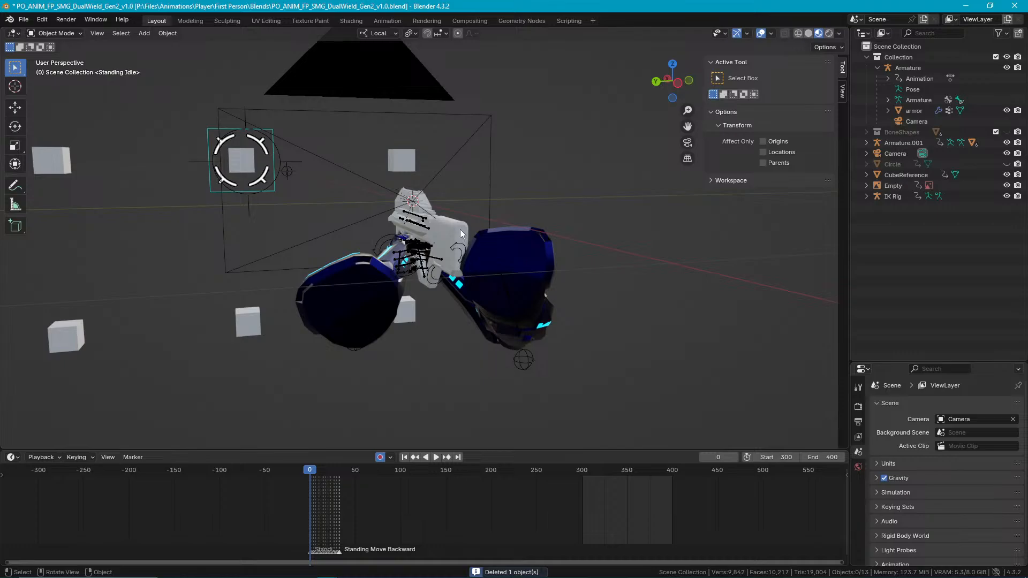
Select Armature.001, both meshes of the original gun and IK Rig together.
scroll(460, 230, "up", 6)
left_click(439, 218)
middle_click_drag(464, 245, 520, 225)
scroll(458, 178, "up", 3)
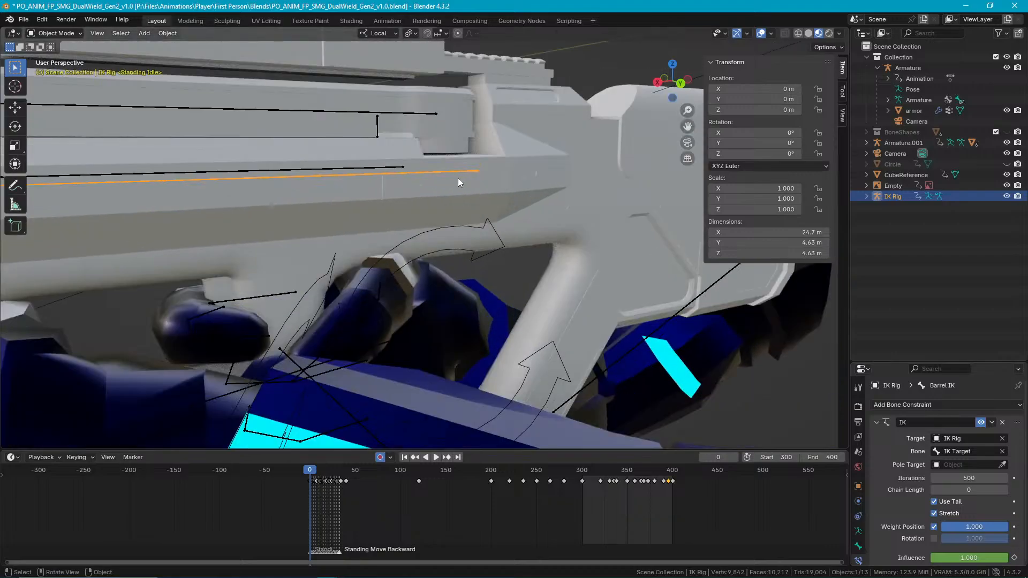
scroll(448, 211, "up", 4)
left_click(414, 189)
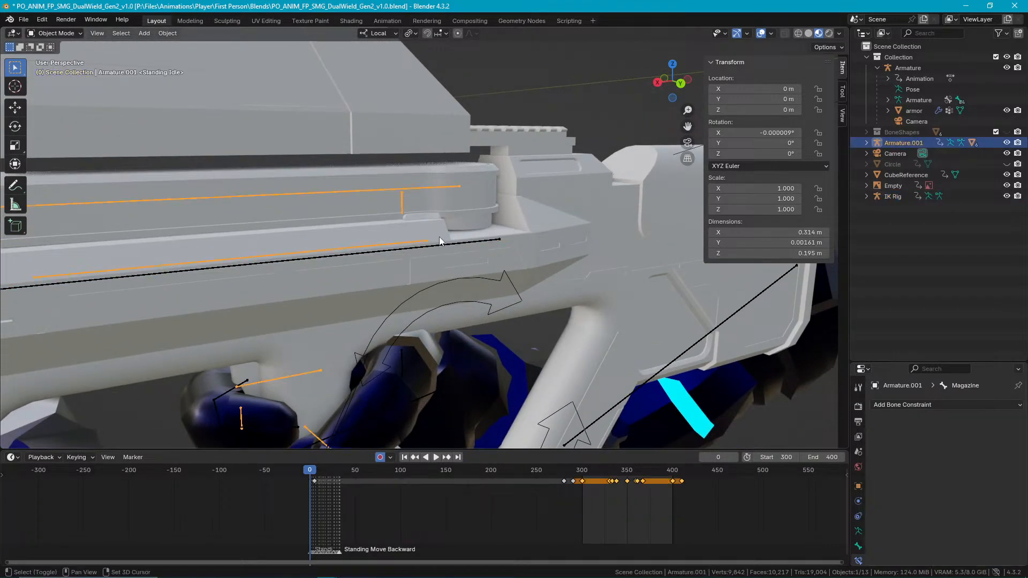
left_click(470, 201, "shift")
left_click(415, 121, "shift")
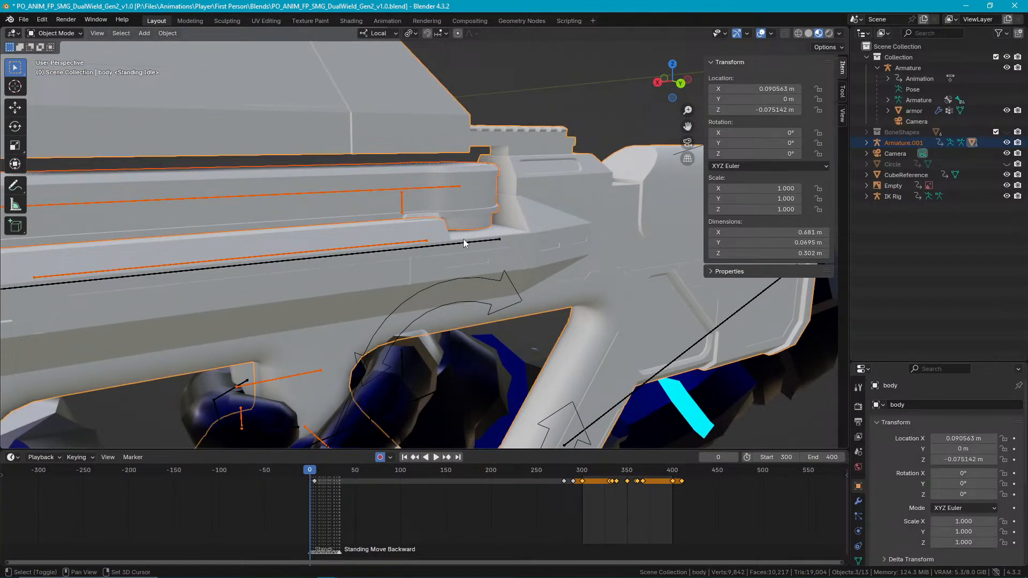
left_click(464, 243, "shift")
scroll(469, 243, "down", 10)
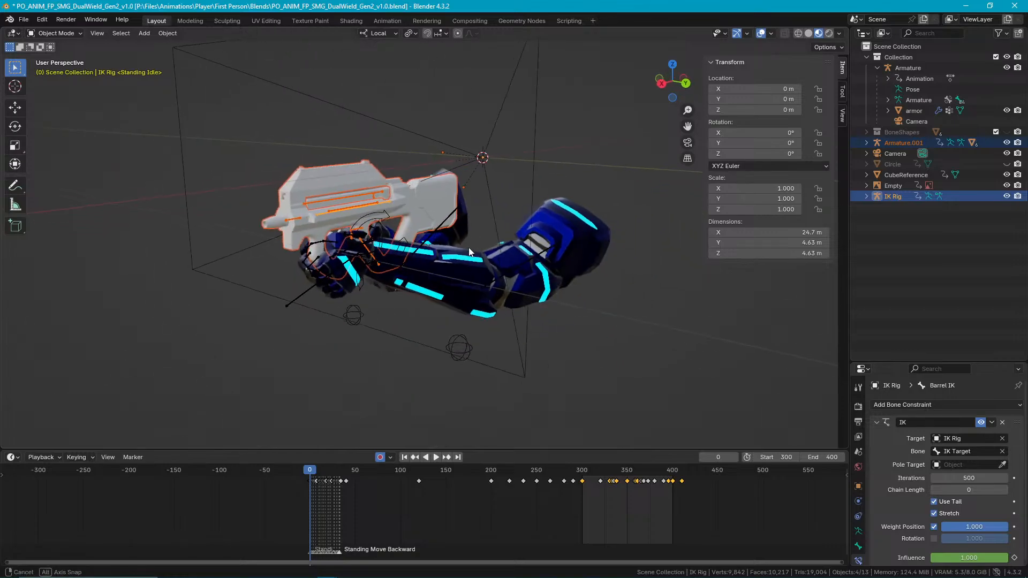
Duplicate the selected gun meshes and rigs in place with no offset.
key("shift+d")
right_click(415, 211)
scroll(407, 206, "up", 5)
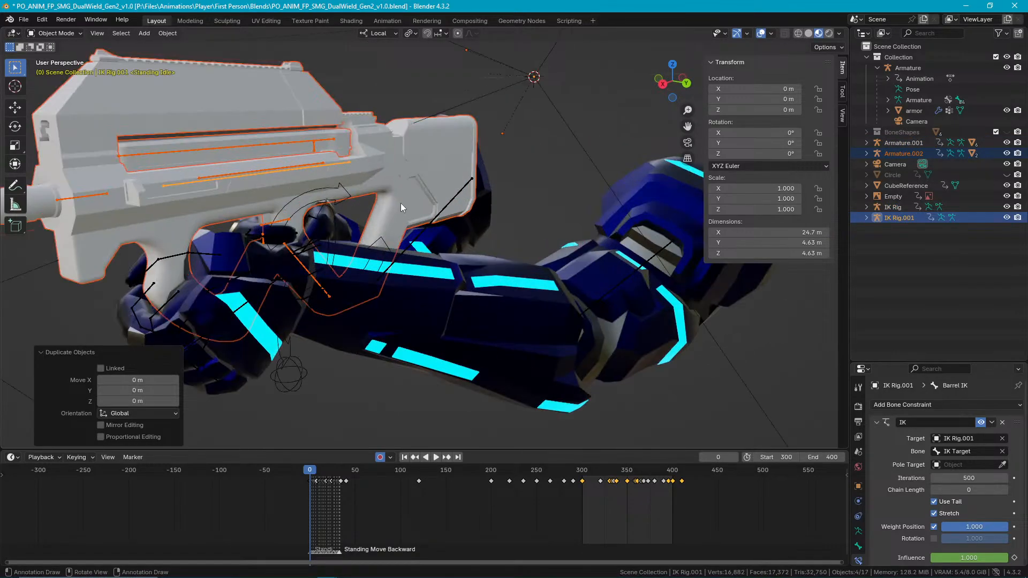
Enter Pose Mode for the duplicated rigs, try moving their Barrel IK bone along local X, and undo the move.
key("ctrl+Tab")
left_click(351, 164)
key("g")
key("x")
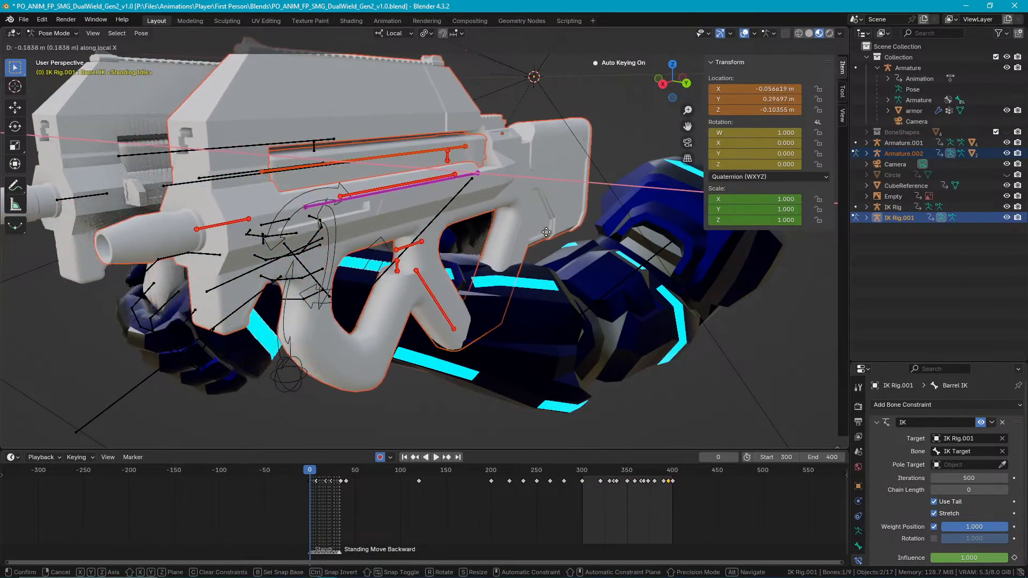
left_click(599, 246)
mouse_move(598, 246)
middle_mouse_down()
mouse_move(490, 237)
mouse_move(473, 225)
mouse_move(590, 238)
middle_mouse_up()
scroll(473, 225, "down", 5)
key("ctrl+z")
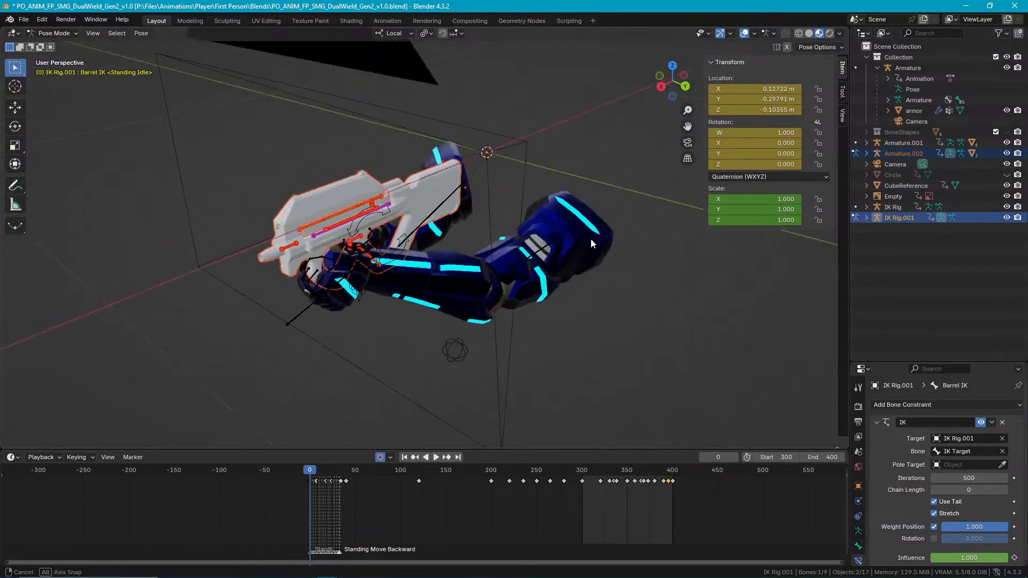
Try moving the duplicated Barrel IK bone sideways, first along local X and also freely, and abandon the move.
mouse_move(496, 225)
middle_mouse_down()
mouse_move(501, 188)
mouse_move(495, 205)
middle_mouse_up()
key("g")
key("x")
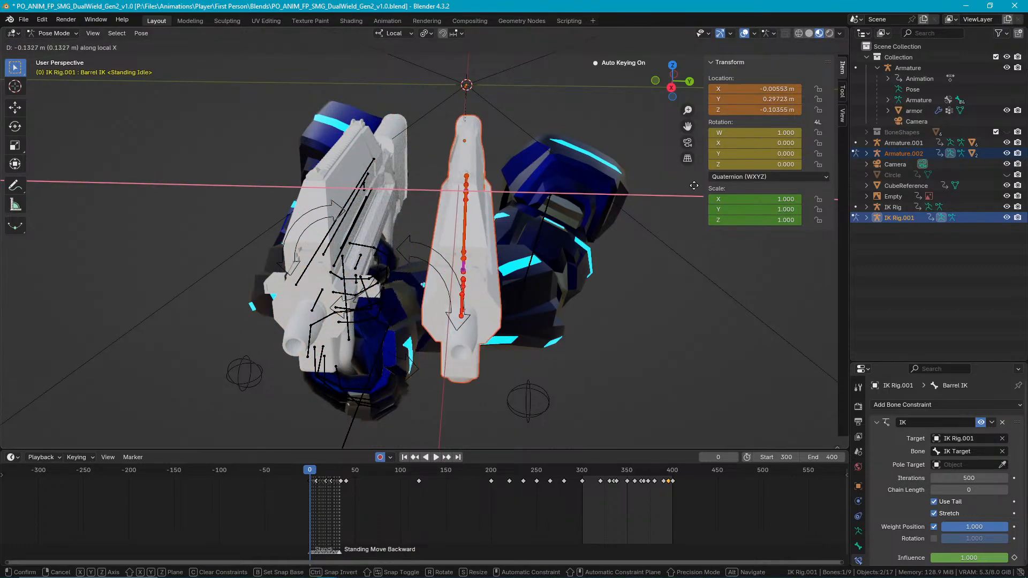
key("z")
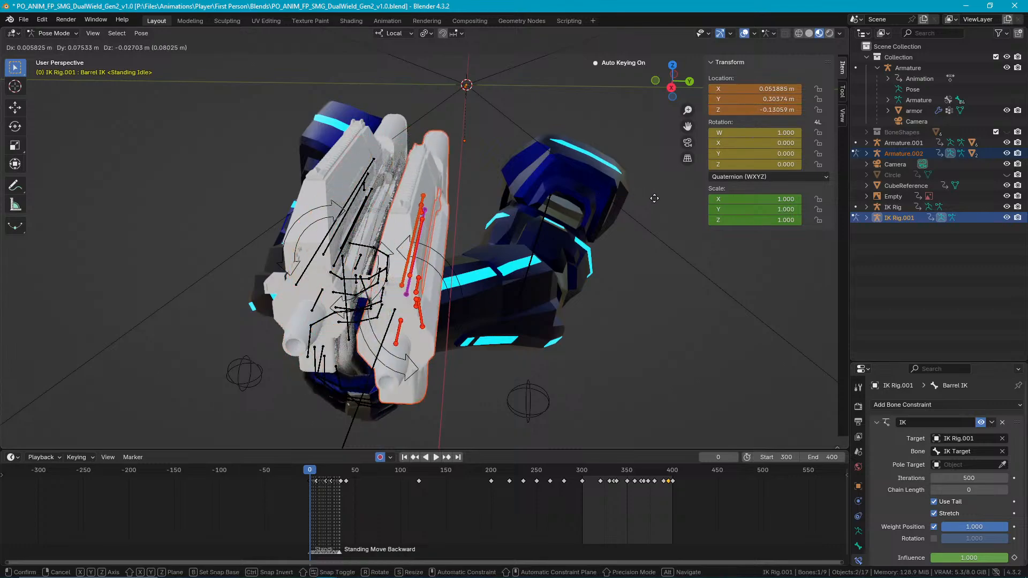
left_click(658, 197)
Switch the transform orientation to Global.
left_click(403, 33)
left_click(406, 67)
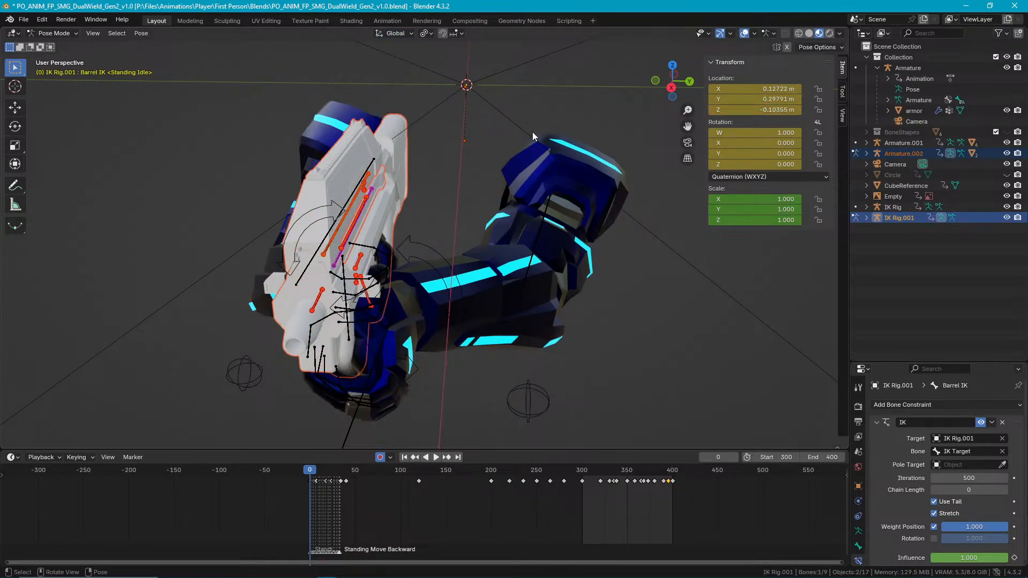
middle_click_drag(532, 133, 534, 123)
Try moving the Barrel IK bone along global X and then local X, and undo the move.
key("g")
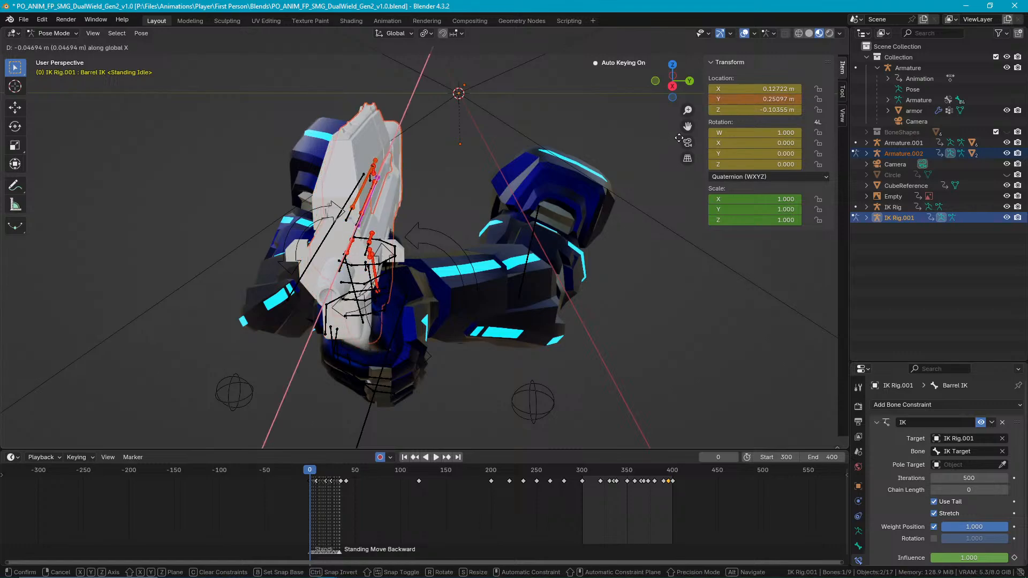
key("x")
key("x")
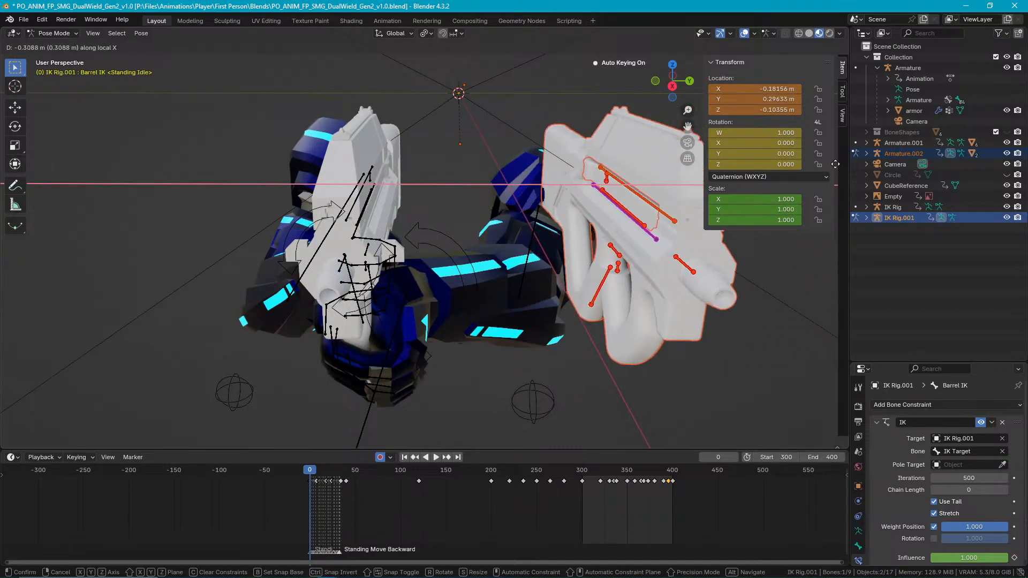
left_click(636, 160)
key("ctrl+z")
Set the duplicated Barrel IK bone's X location to -0.127217 m to place the second gun on the opposite side.
middle_click_drag(605, 150, 497, 158)
middle_click_drag(368, 172, 545, 193)
mouse_move(774, 90)
left_mouse_down()
mouse_move(797, 90)
mouse_move(717, 90)
mouse_move(805, 90)
mouse_move(769, 96)
left_mouse_up()
key("ctrl+z")
double_click(769, 91)
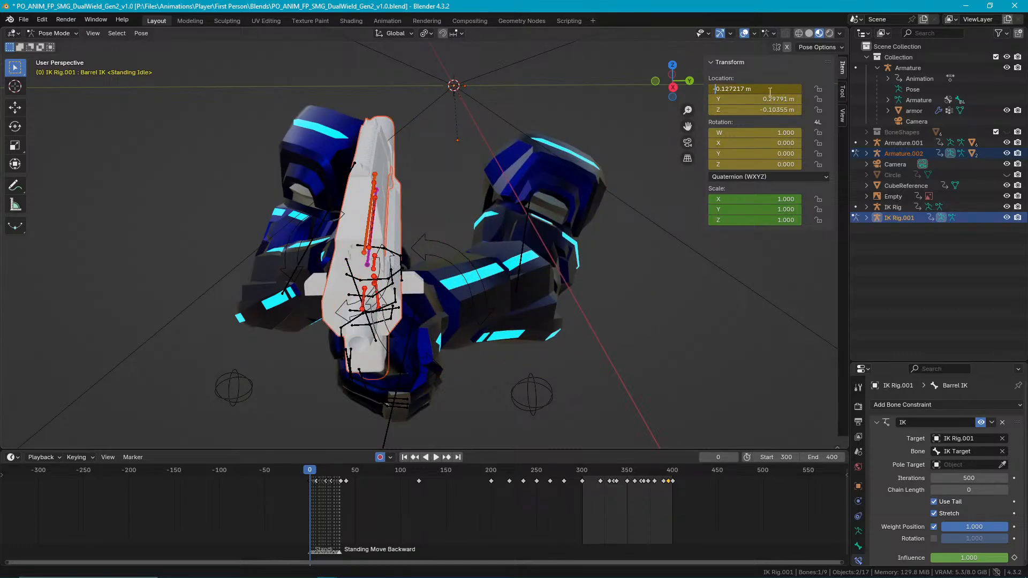
key("Return")
middle_click_drag(528, 236, 495, 191)
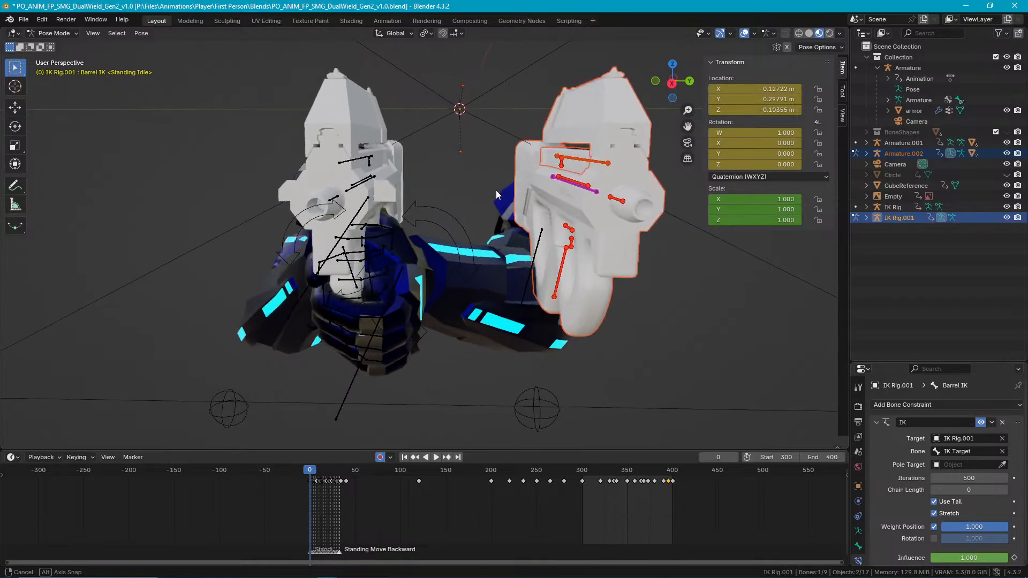
Try moving the duplicated Barrel IK bone freely in the front orthographic view and undo the move.
scroll(496, 191, "down", 5)
scroll(505, 199, "down", 5)
middle_click_drag(467, 284, 335, 243)
scroll(342, 249, "up", 2)
middle_click_drag(433, 247, 371, 231)
scroll(372, 230, "up", 6)
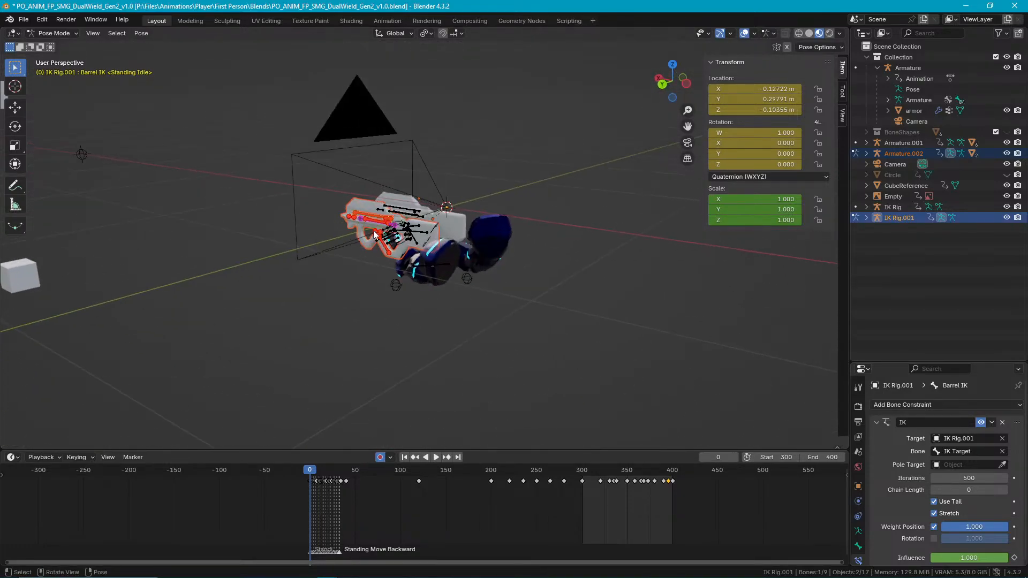
scroll(268, 214, "down", 8)
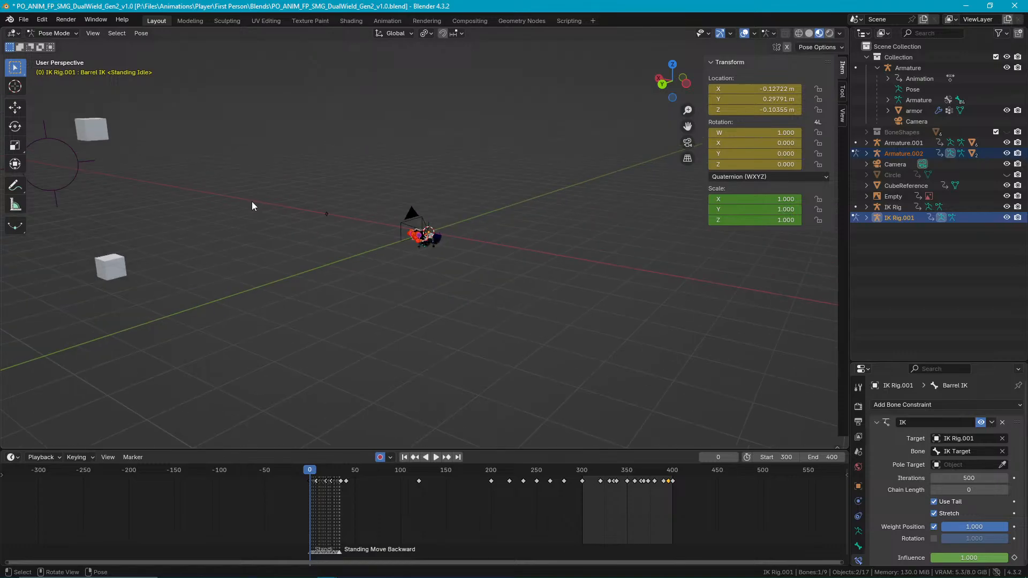
middle_click_drag(249, 210, 477, 268, "shift")
key("KP_1")
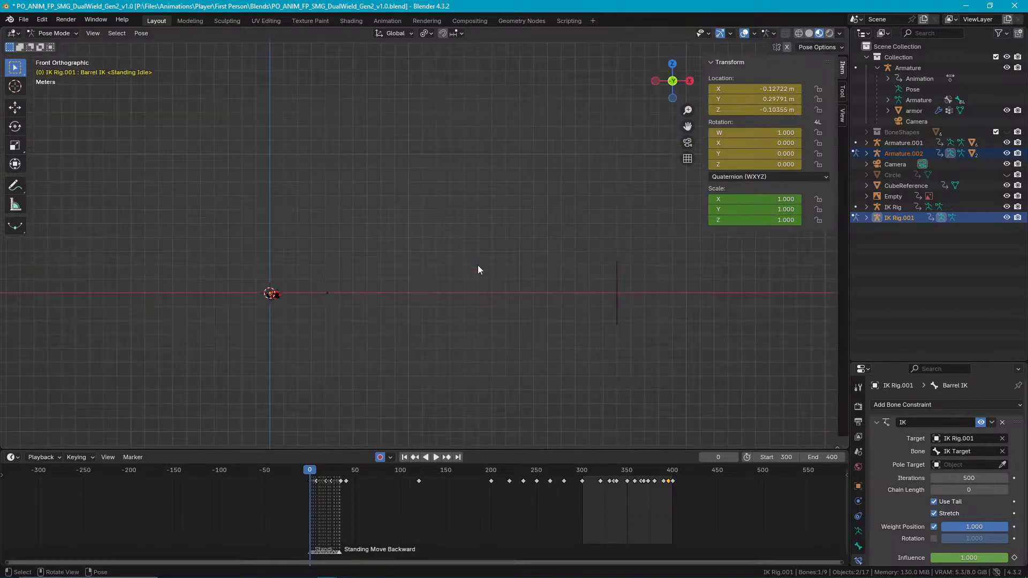
key("g")
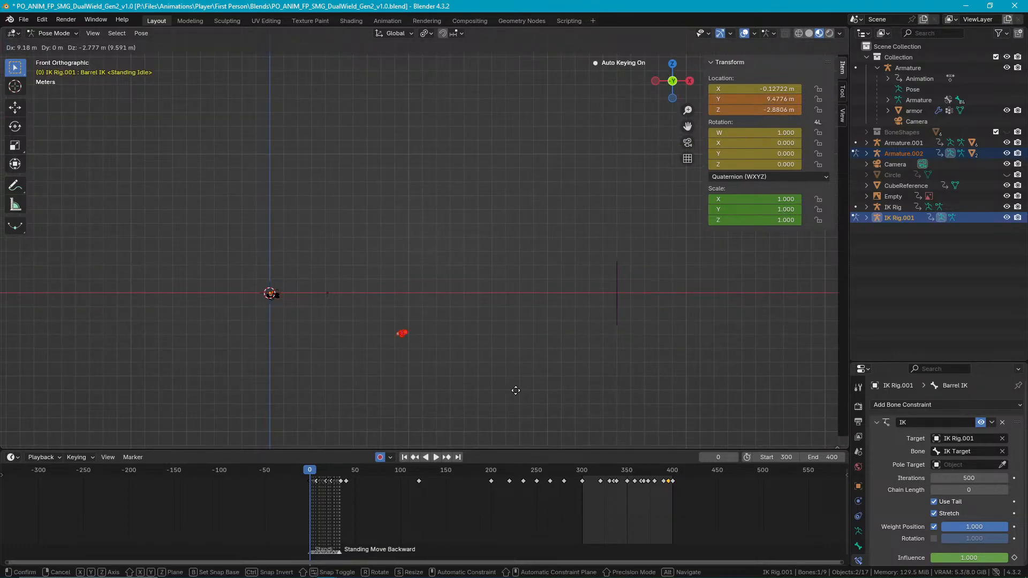
left_click(438, 382)
key("ctrl+z")
Leave Pose Mode and select the arms' main Armature in Object Mode.
scroll(316, 306, "up", 6)
middle_click_drag(316, 306, 576, 234, "shift")
key("KP_Decimal")
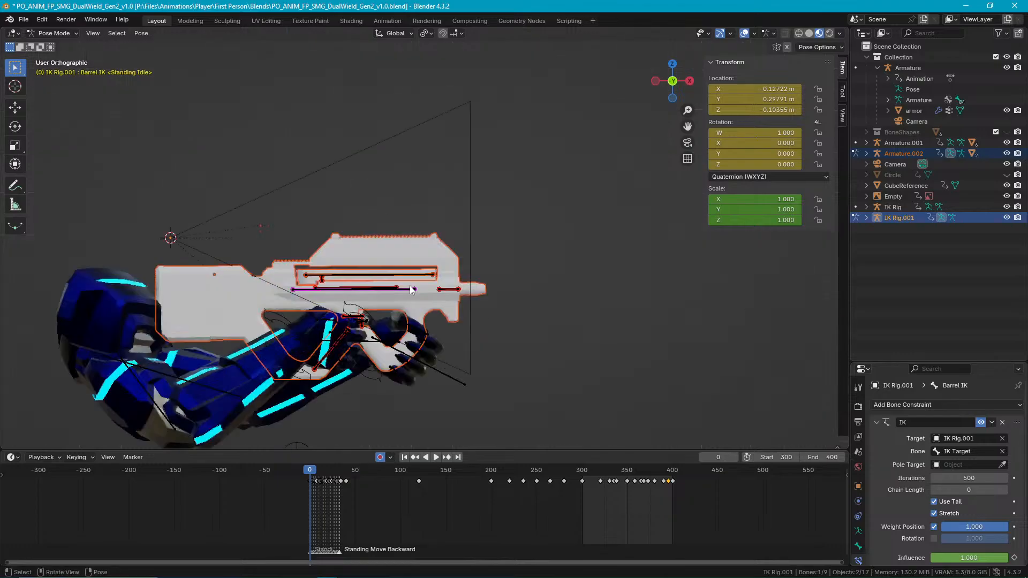
mouse_move(463, 272)
middle_mouse_down()
mouse_move(492, 282)
mouse_move(505, 268)
mouse_move(337, 288)
mouse_move(463, 264)
middle_mouse_up()
scroll(594, 343, "up", 3)
left_click(628, 387)
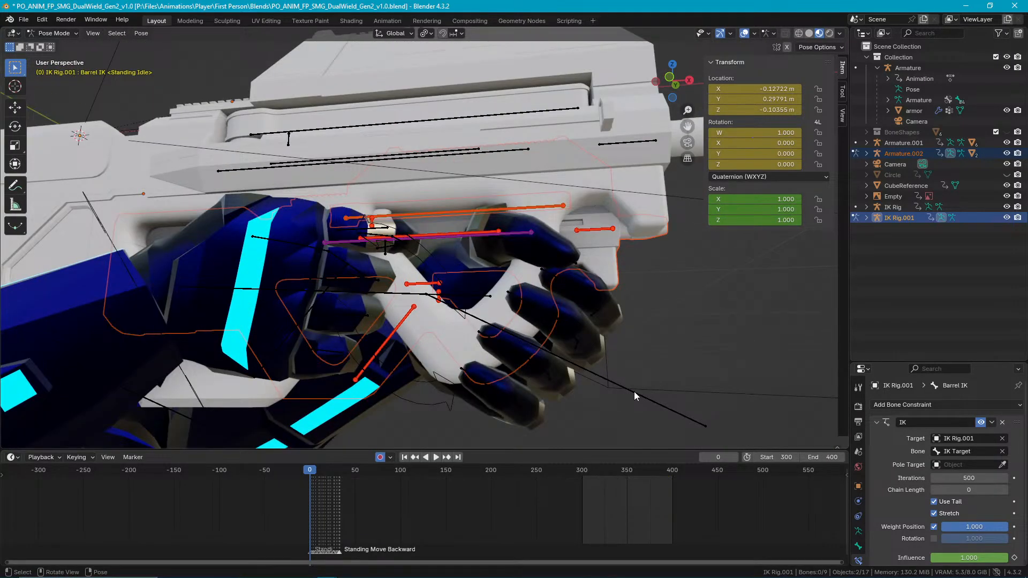
key("ctrl+Tab")
left_click(628, 390)
scroll(615, 364, "down", 5)
middle_click_drag(560, 330, 826, 9)
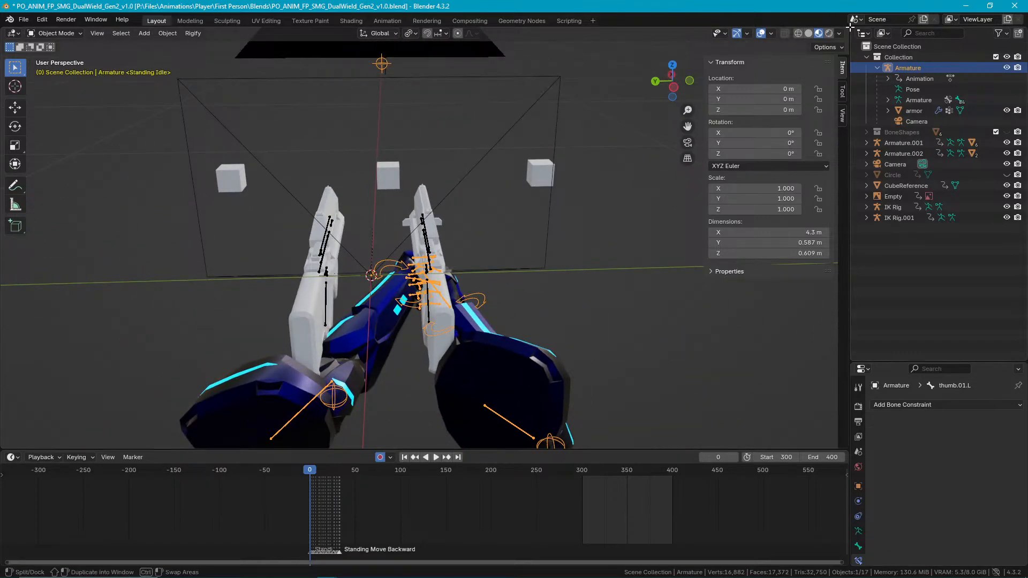
Split the Outliner area, turn its upper part into a second 3D Viewport, and enlarge that viewport.
left_click_drag(852, 29, 865, 84, "shift")
left_click_drag(932, 21, 858, 124)
left_click(954, 32)
left_click(864, 34)
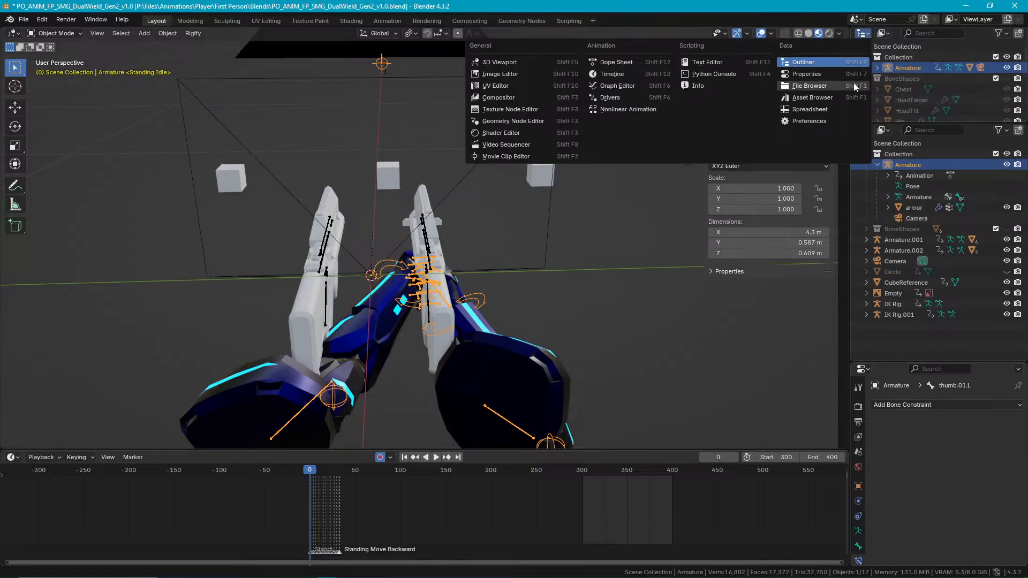
left_click(535, 63)
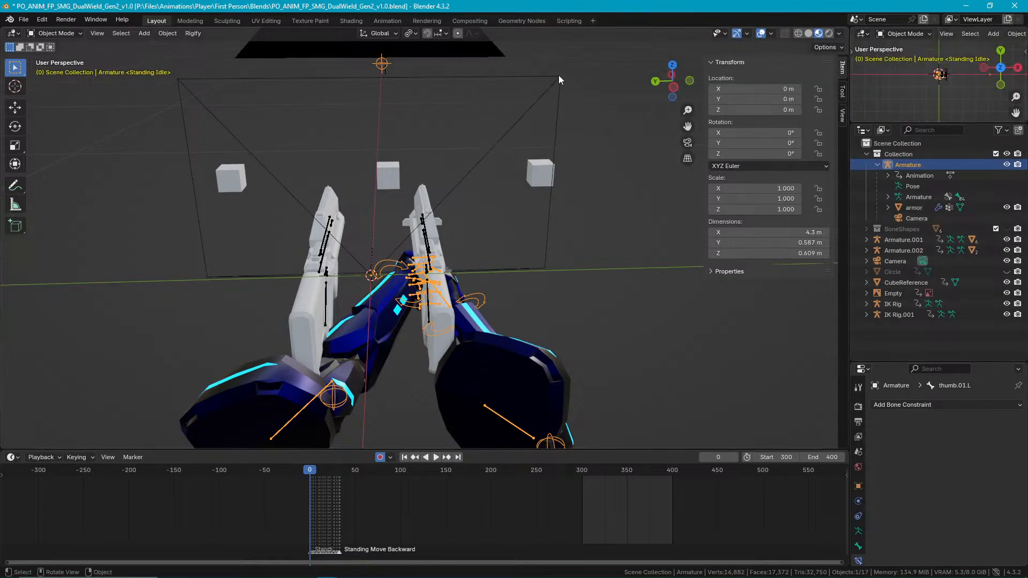
left_click_drag(923, 122, 922, 216)
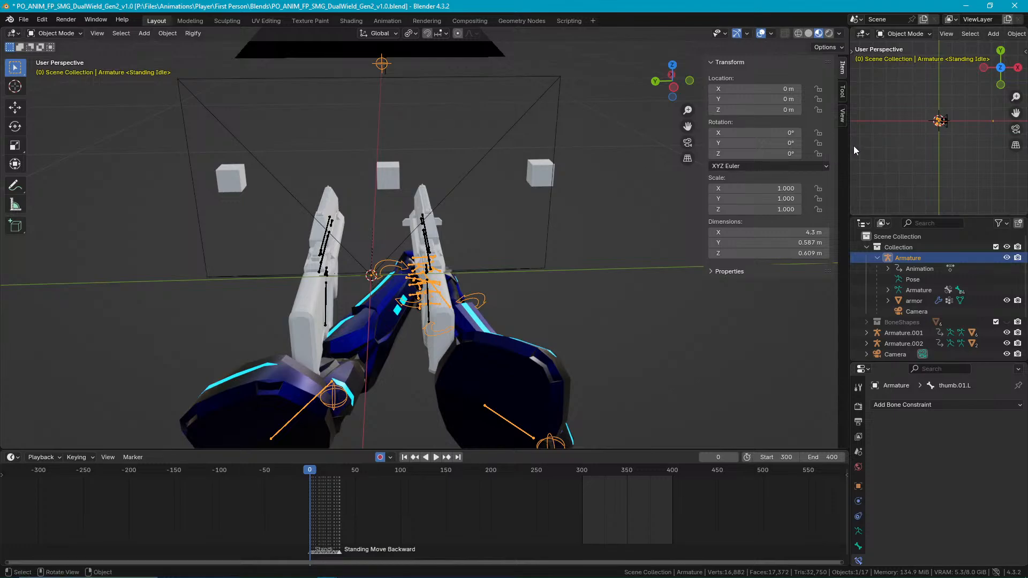
Widen the second 3D viewport and switch it to the active camera's view.
left_click_drag(851, 145, 757, 161)
key("KP_0")
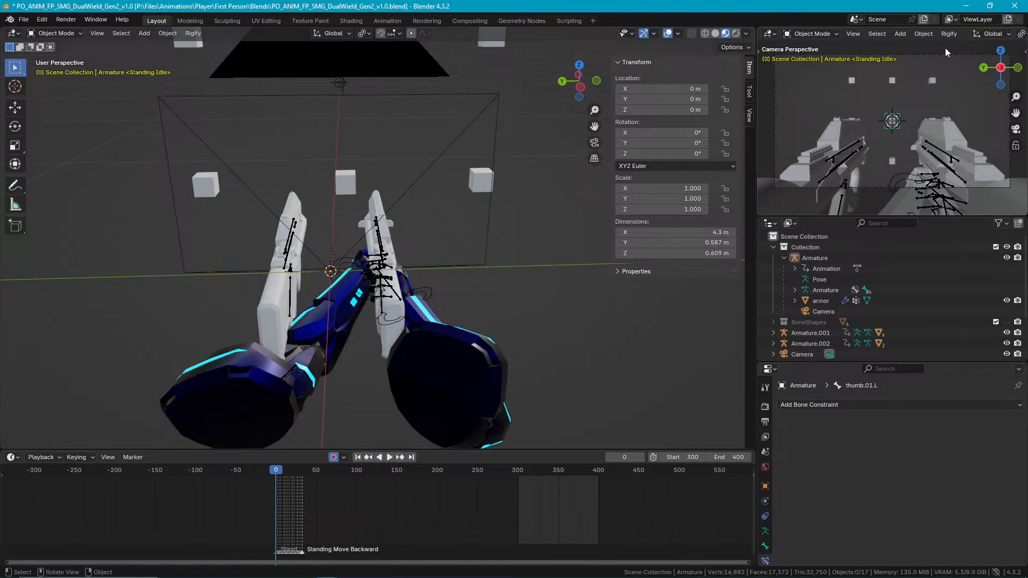
left_click_drag(760, 75, 440, 75)
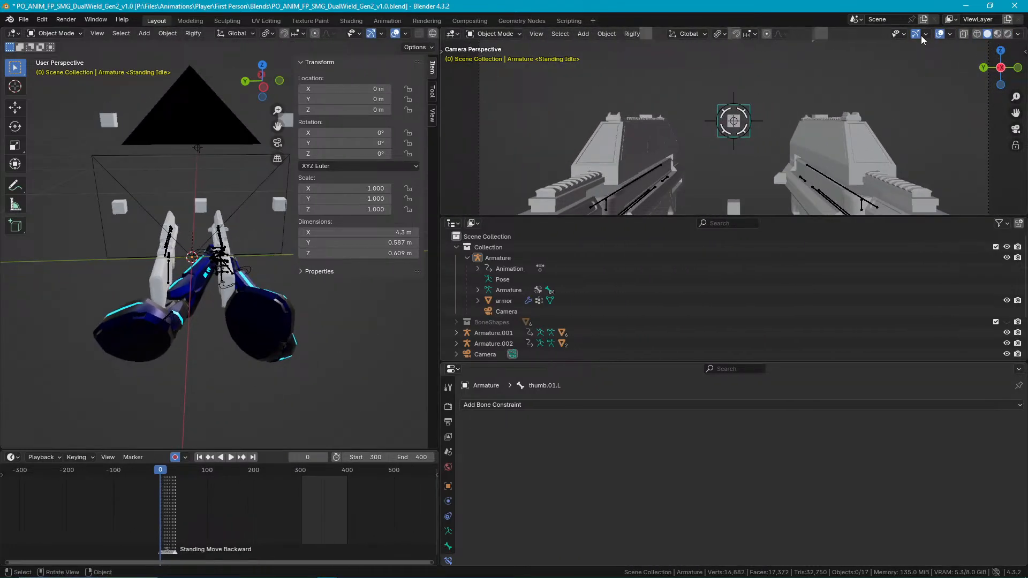
Hide the overlays and use Material Preview shading in the camera viewport, then narrow it and fit the camera framing.
left_click(938, 34)
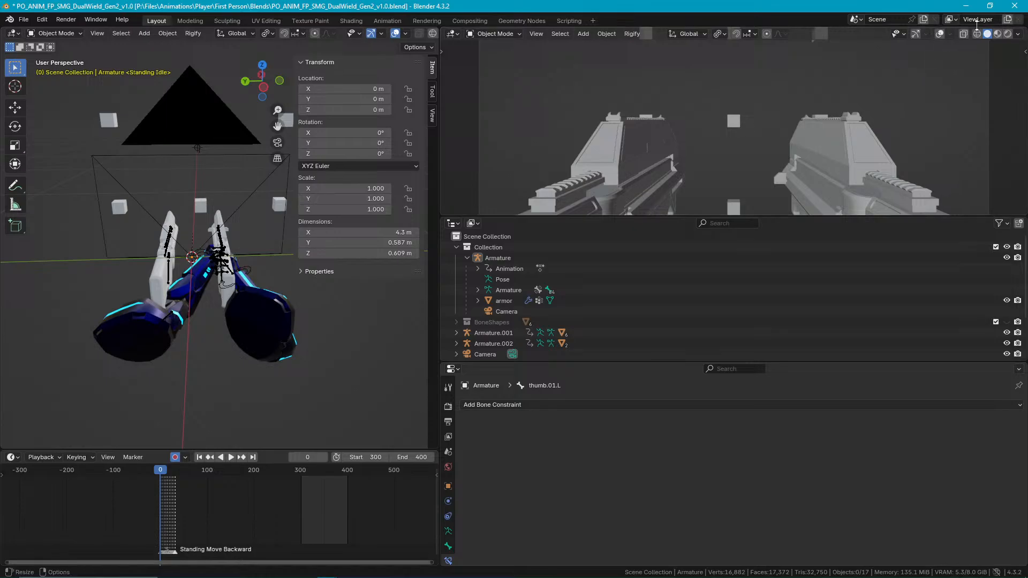
left_click(997, 34)
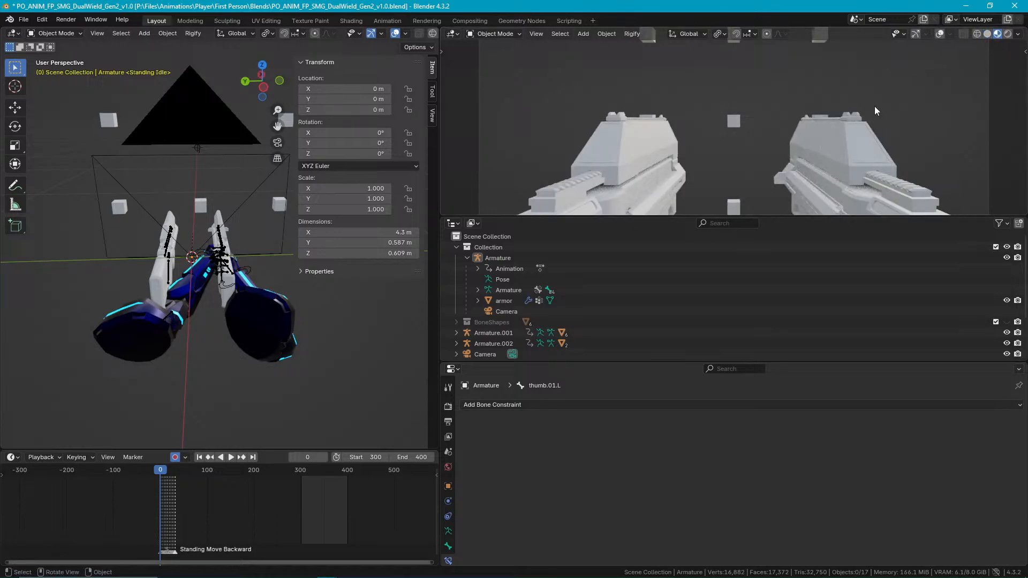
left_click_drag(440, 120, 695, 123)
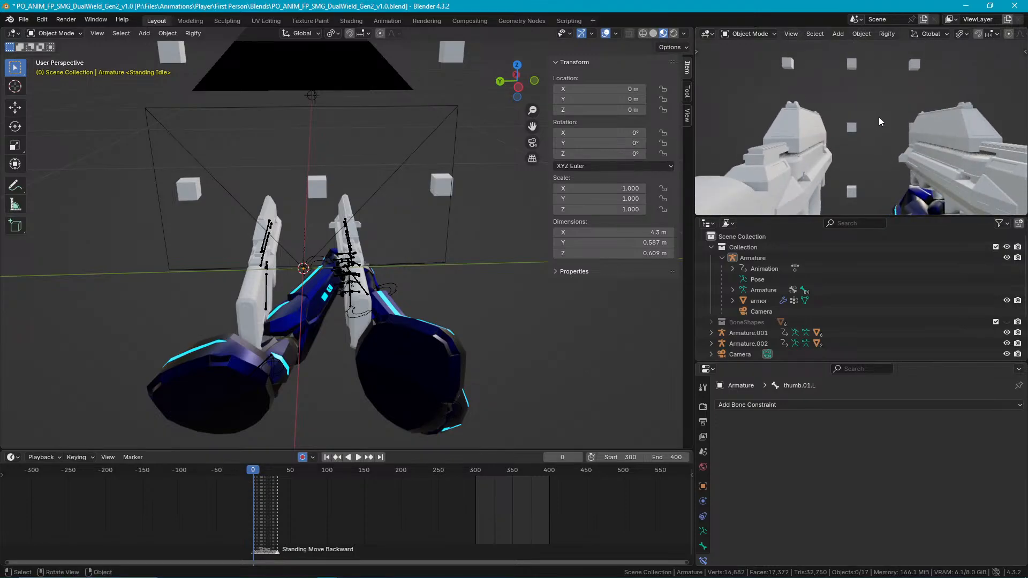
middle_click_drag(853, 101, 888, 95, "ctrl")
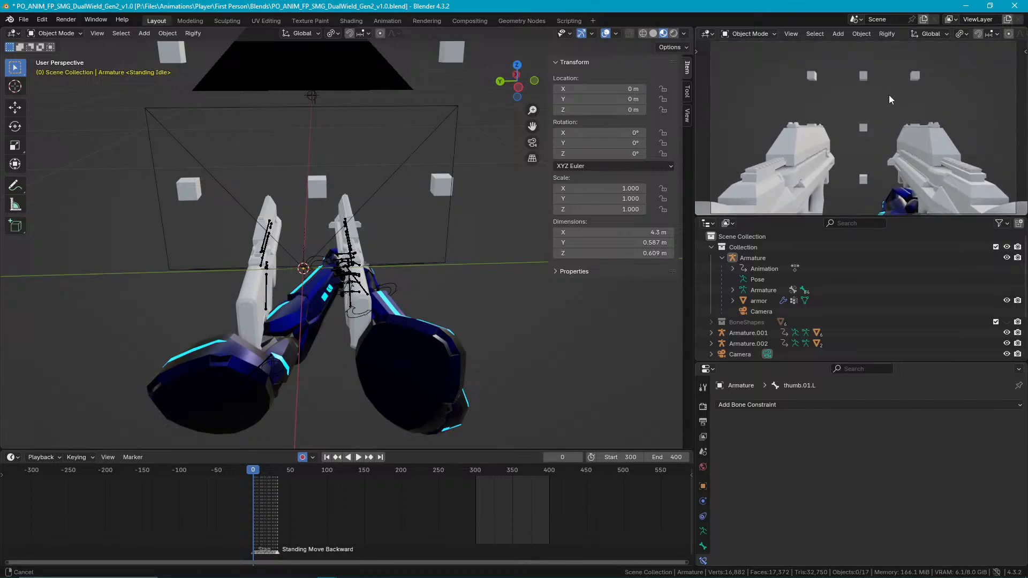
Hide the sidebar in the main viewport and view both guns from the side.
middle_click_drag(461, 274, 484, 303)
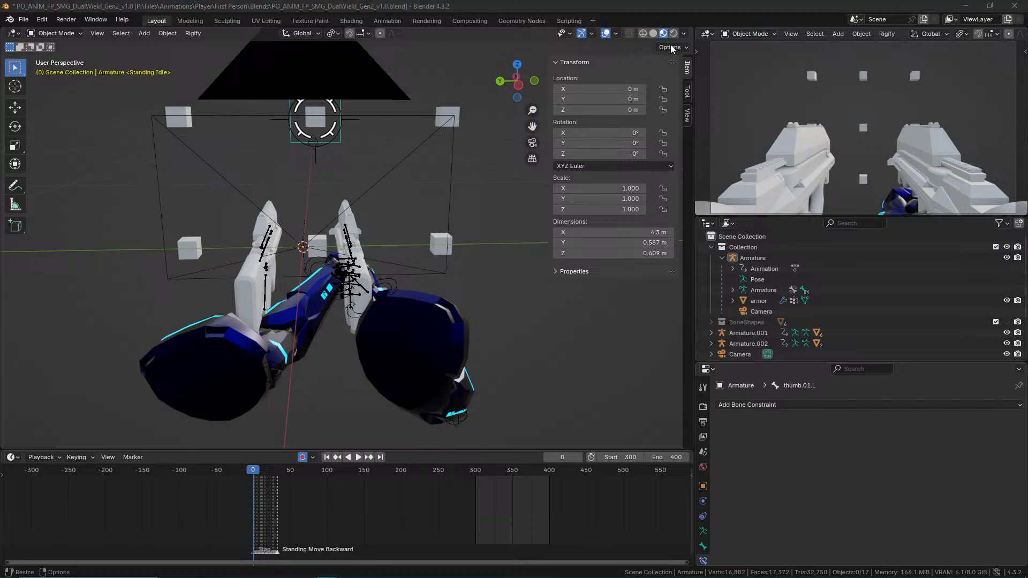
left_click(405, 224)
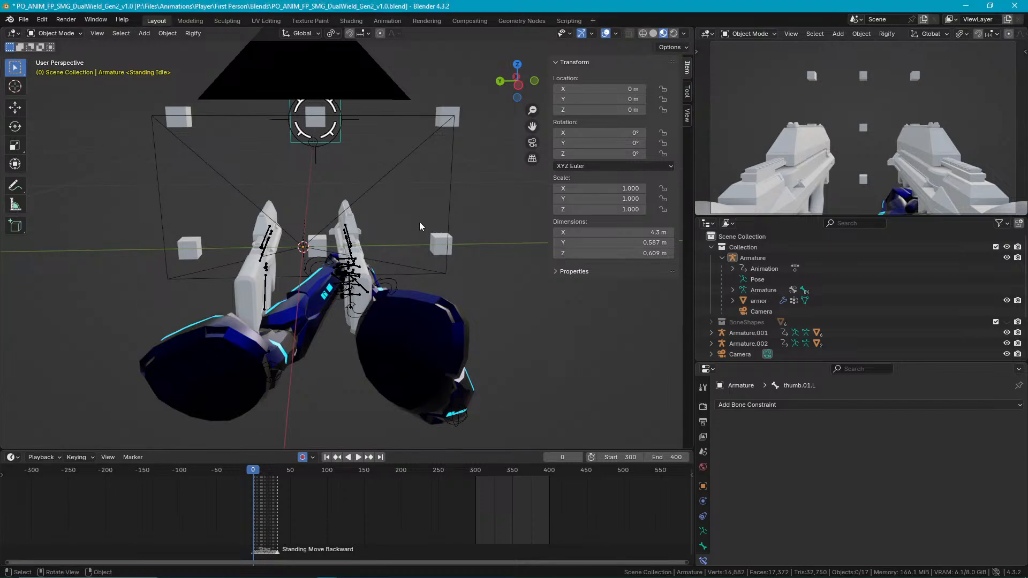
mouse_move(312, 272)
middle_mouse_down()
mouse_move(314, 246)
mouse_move(321, 272)
middle_mouse_up()
scroll(487, 314, "up", 3)
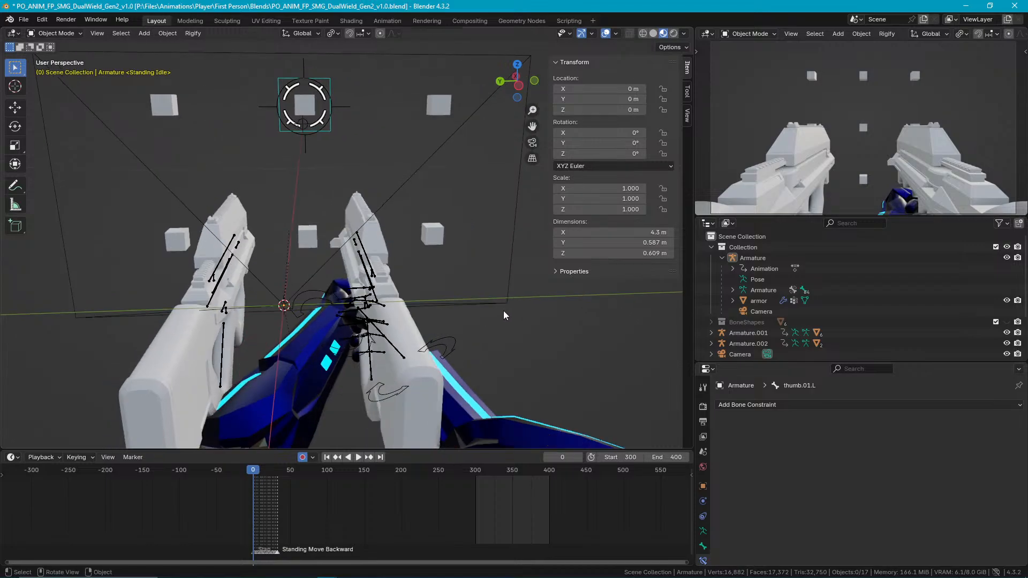
key("n")
middle_click_drag(390, 290, 539, 289)
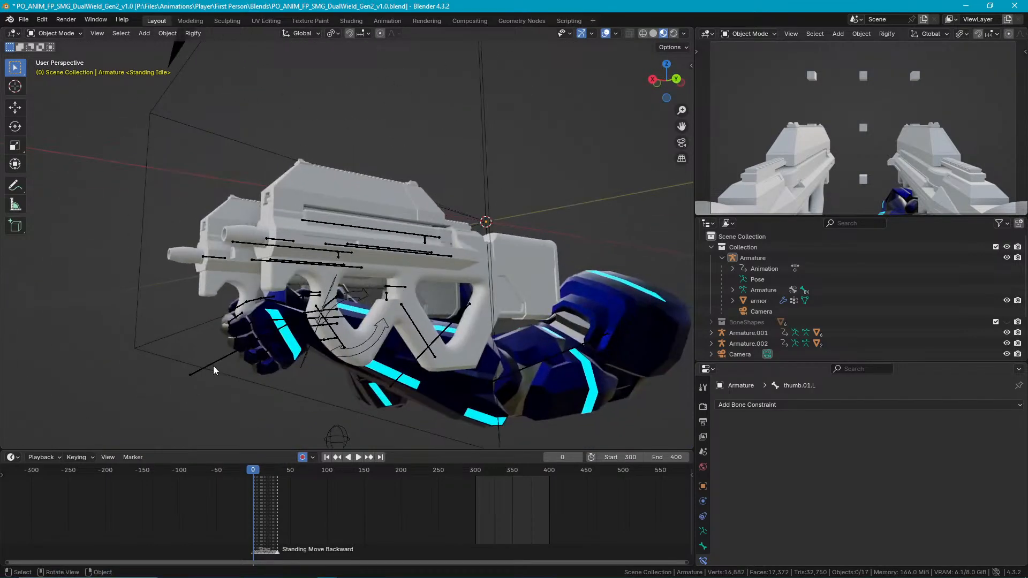
Put the arms' Armature in Pose Mode and check the Child Of constraints of handIK.L and handIK.R.
left_click(242, 371)
key("ctrl+Tab")
left_click(227, 352)
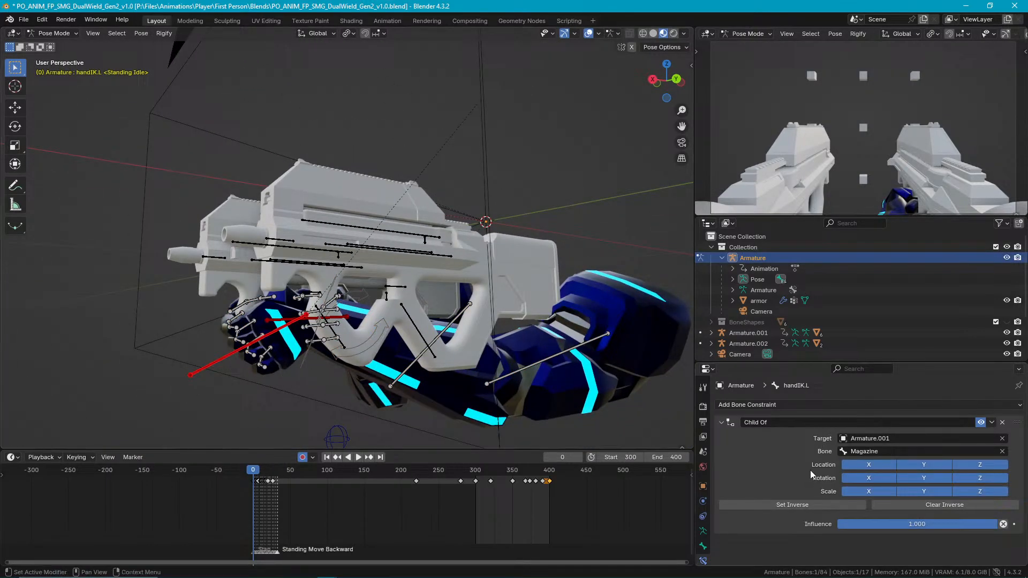
middle_click_drag(518, 334, 355, 301)
left_click(398, 277)
scroll(432, 250, "up", 4)
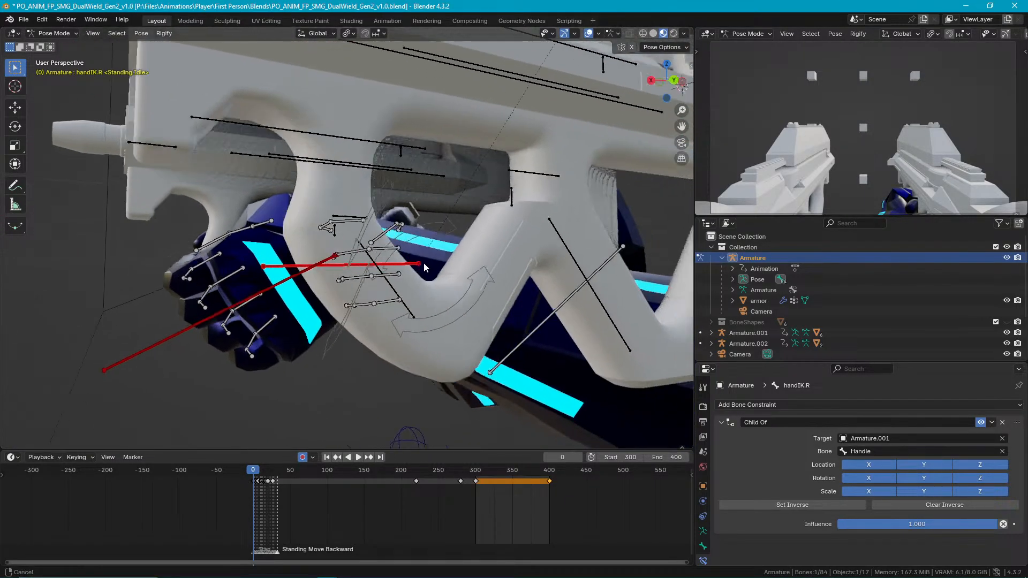
scroll(265, 276, "down", 2)
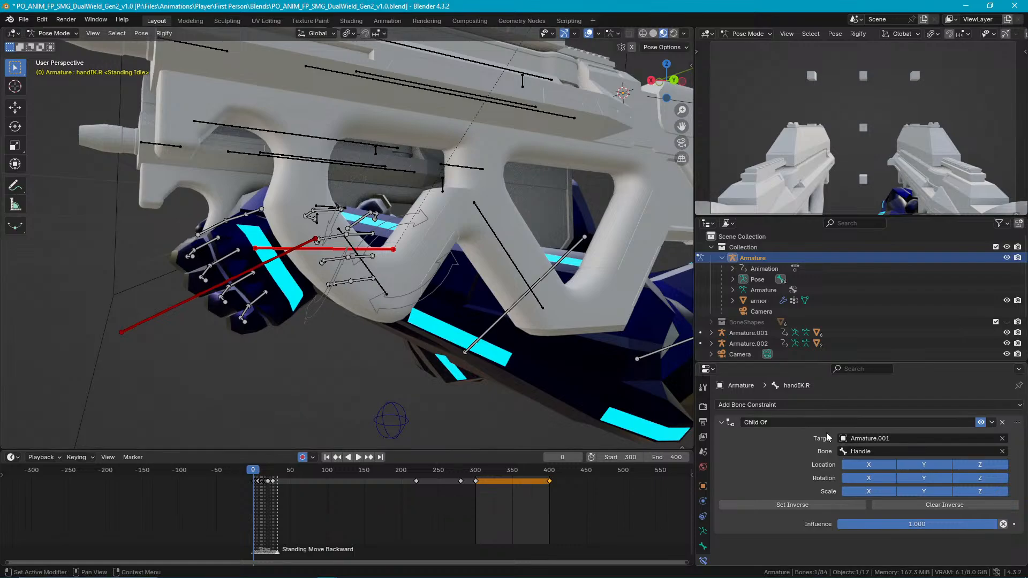
Retarget handIK.L's Child Of constraint to the Handle bone of Armature.002.
left_click(182, 303)
middle_click_drag(194, 306, 562, 279)
left_click(914, 438)
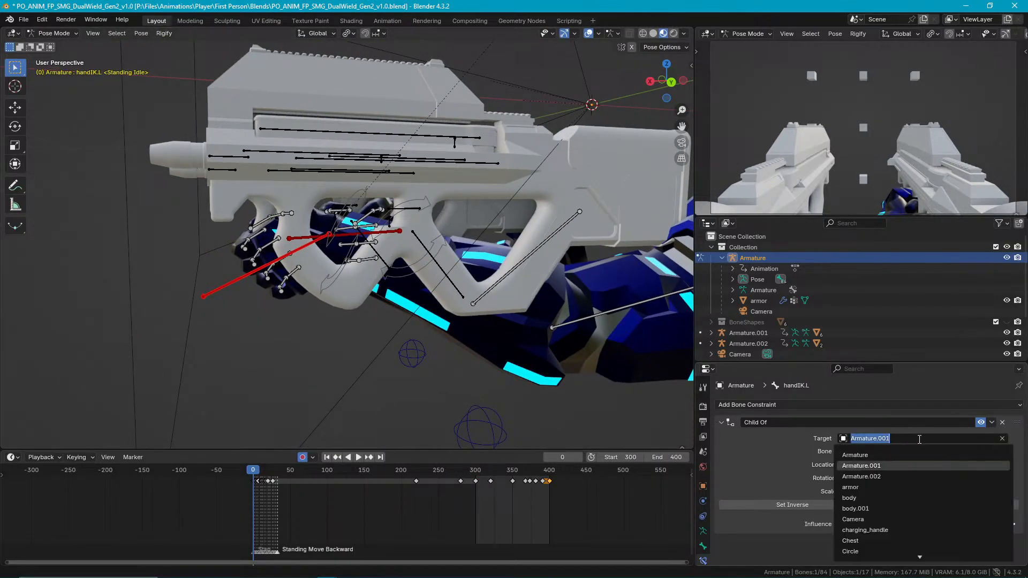
left_click(893, 477)
left_click(877, 451)
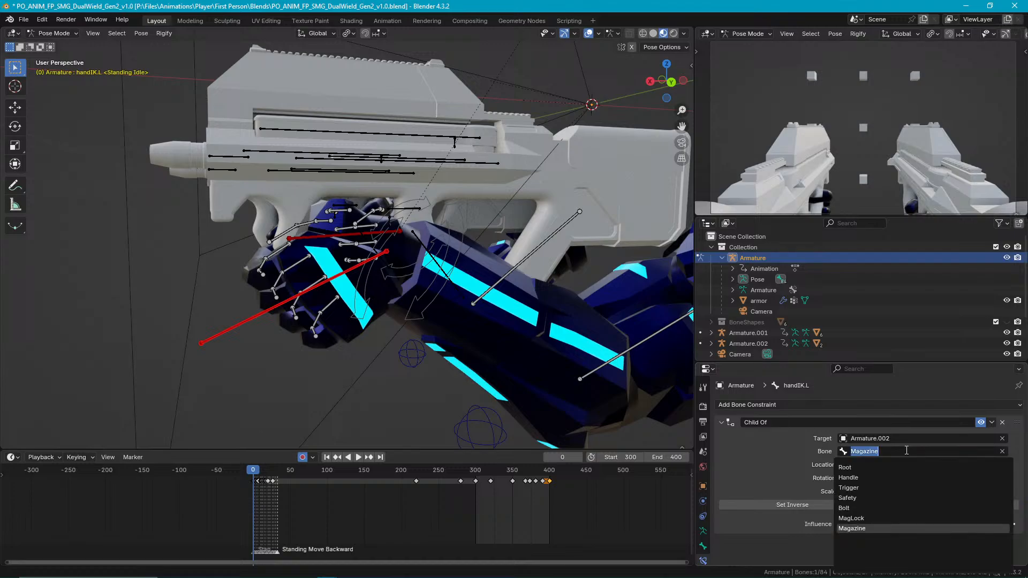
left_click(874, 475)
Paste handIK.R's pose X-flipped onto handIK.L and set the inverse of its Child Of constraint.
middle_click_drag(345, 285, 278, 274)
left_click(385, 325)
right_click(295, 286)
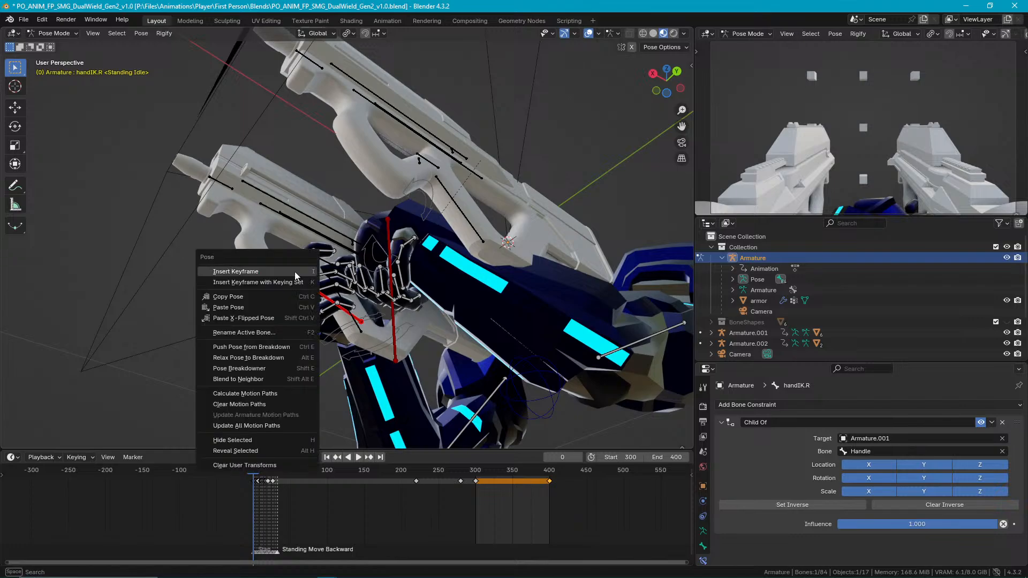
left_click(289, 295)
right_click(392, 234)
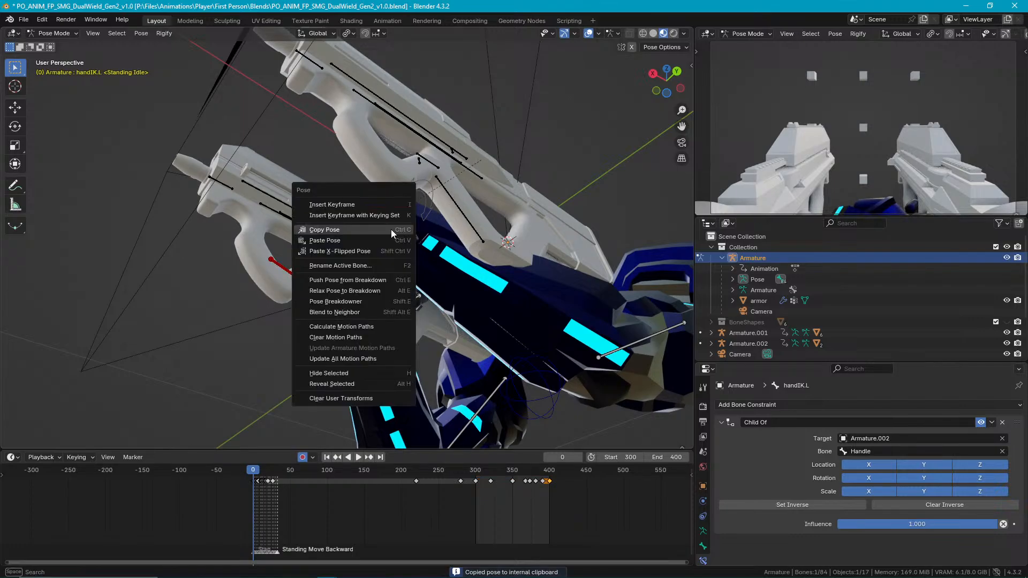
left_click(374, 250)
middle_click_drag(381, 265, 642, 391)
left_click(821, 505)
Select the right hand's finger bones together and copy their pose.
middle_click_drag(589, 321, 491, 297)
left_click_drag(491, 298, 336, 198)
middle_click_drag(398, 231, 419, 220)
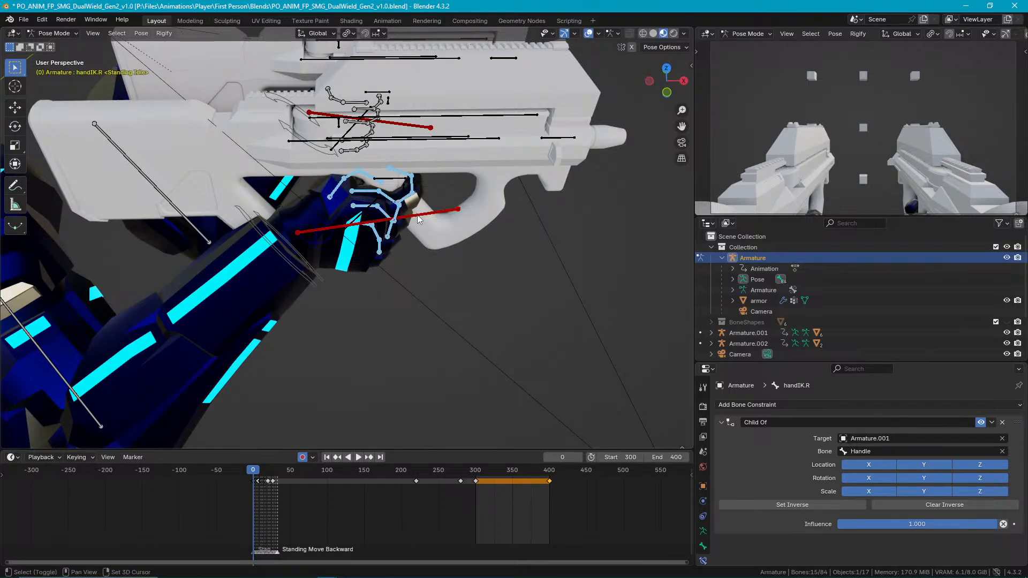
left_click(406, 201)
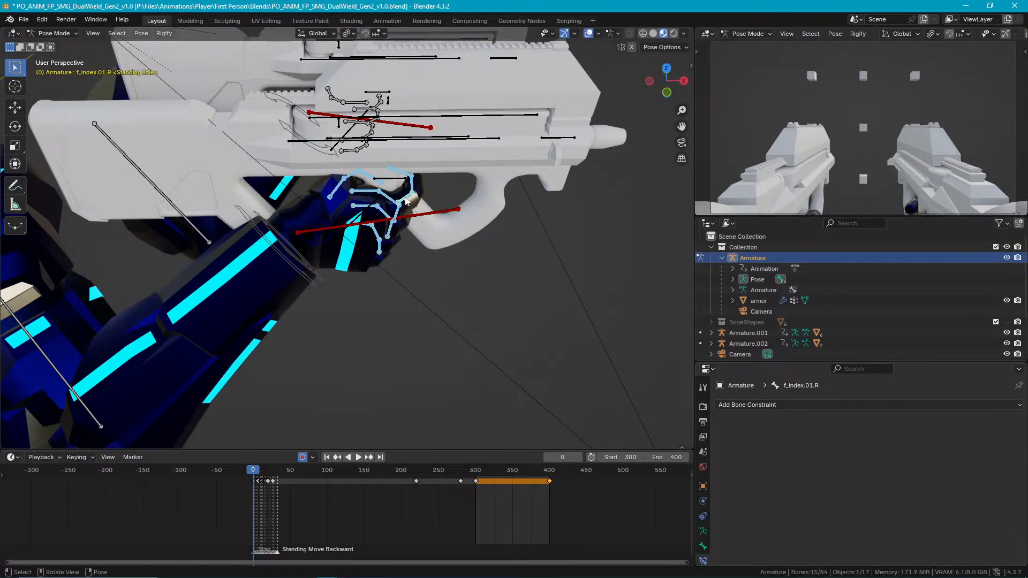
right_click(409, 195)
left_click(380, 177)
Select the left hand's finger bones without handIK.L and paste the copied finger pose X-flipped onto them.
middle_click_drag(419, 187, 365, 139)
key("b")
left_click_drag(408, 201, 464, 236)
middle_click_drag(436, 181, 425, 155)
scroll(464, 179, "up", 3)
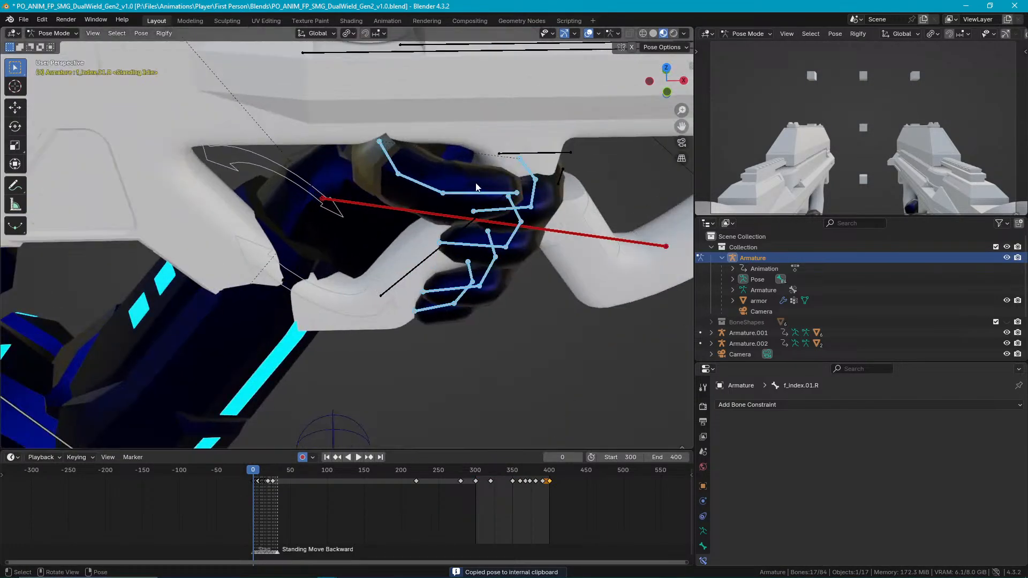
left_click(561, 232, "shift")
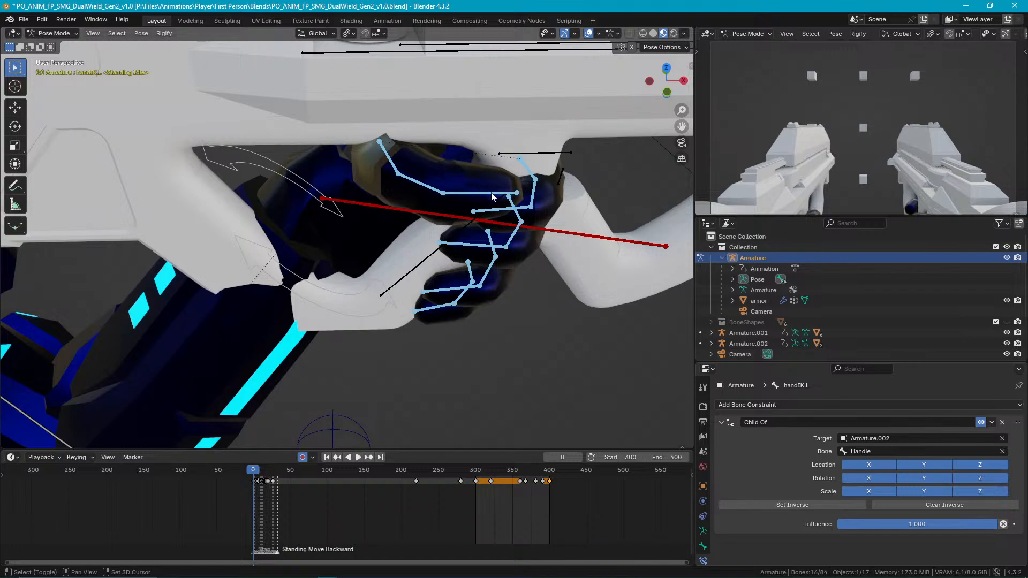
left_click(528, 171, "shift")
right_click(527, 171)
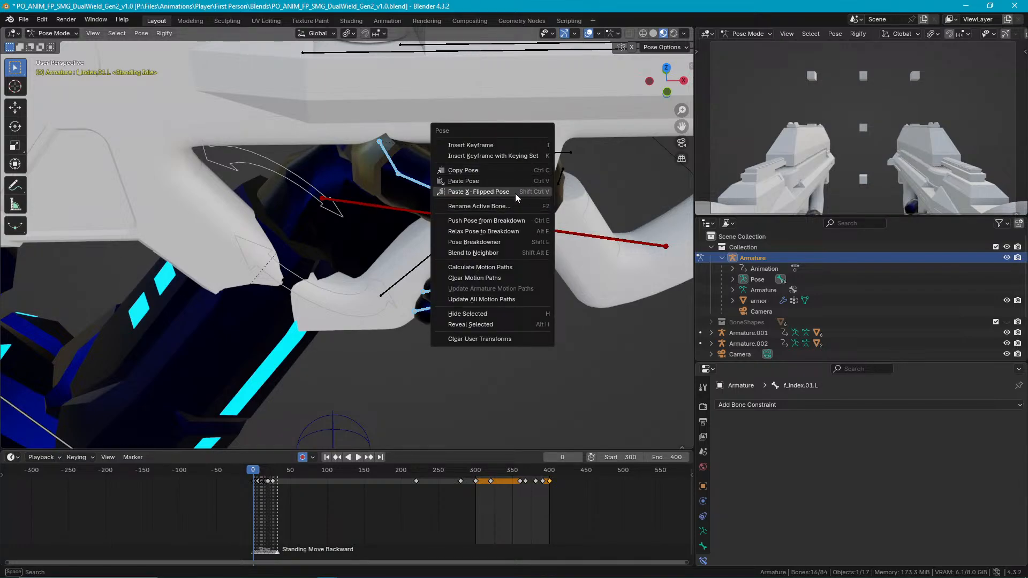
left_click(518, 193)
Copy the pose of the upper_arm.R and ElbowIK.R bones.
middle_click_drag(522, 193, 508, 245)
left_click(534, 196)
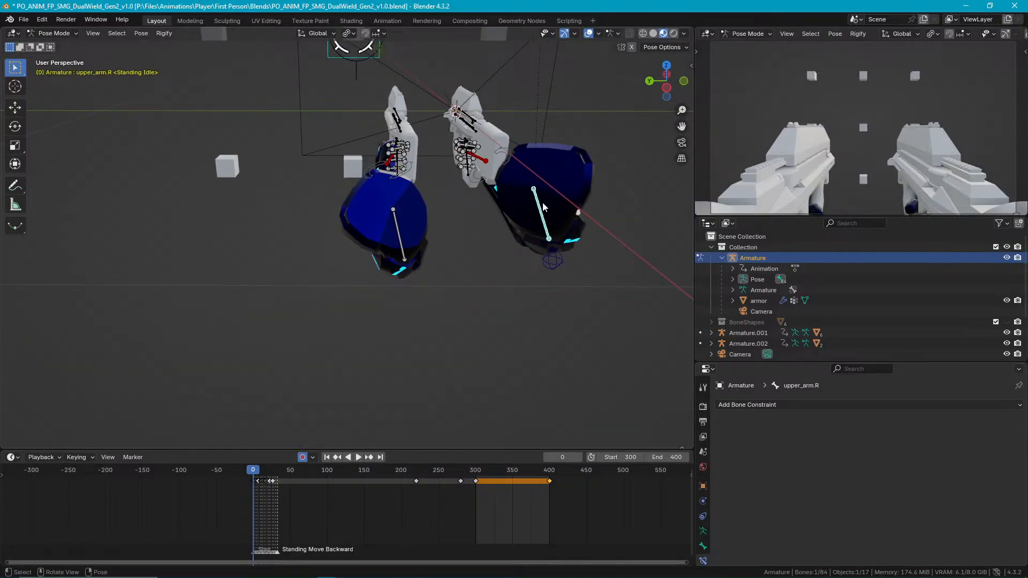
right_click(542, 219)
left_click(554, 260, "shift")
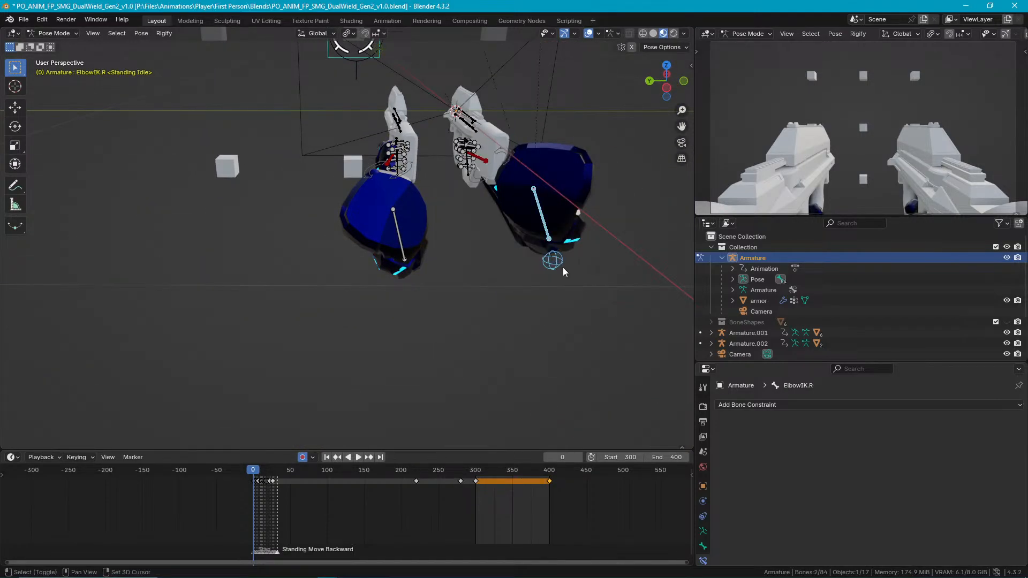
right_click(478, 266)
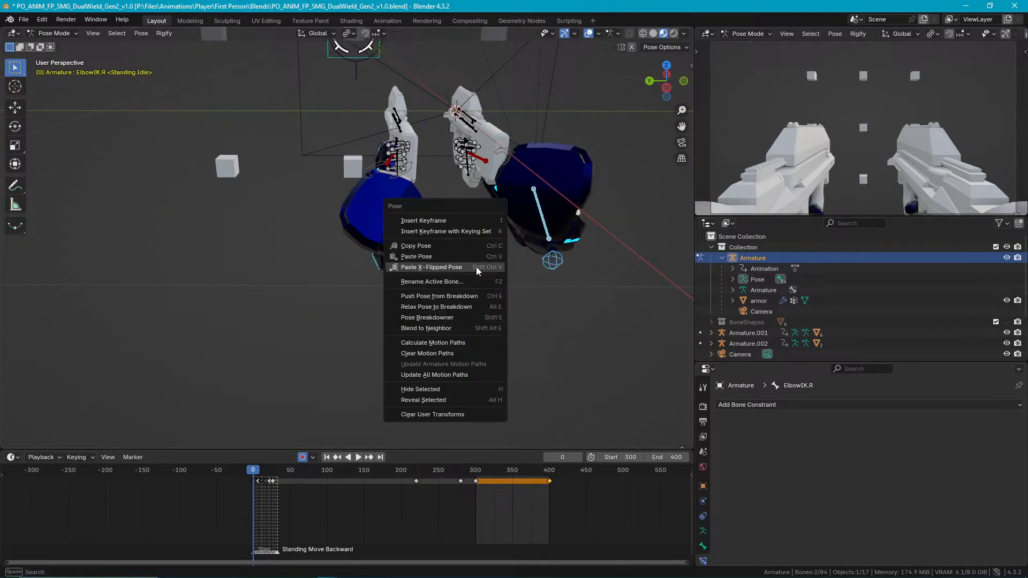
left_click(447, 243)
Paste the copied arm pose X-flipped onto upper_arm.L and ElbowIK.L, then deselect all bones.
middle_click_drag(396, 248, 407, 224)
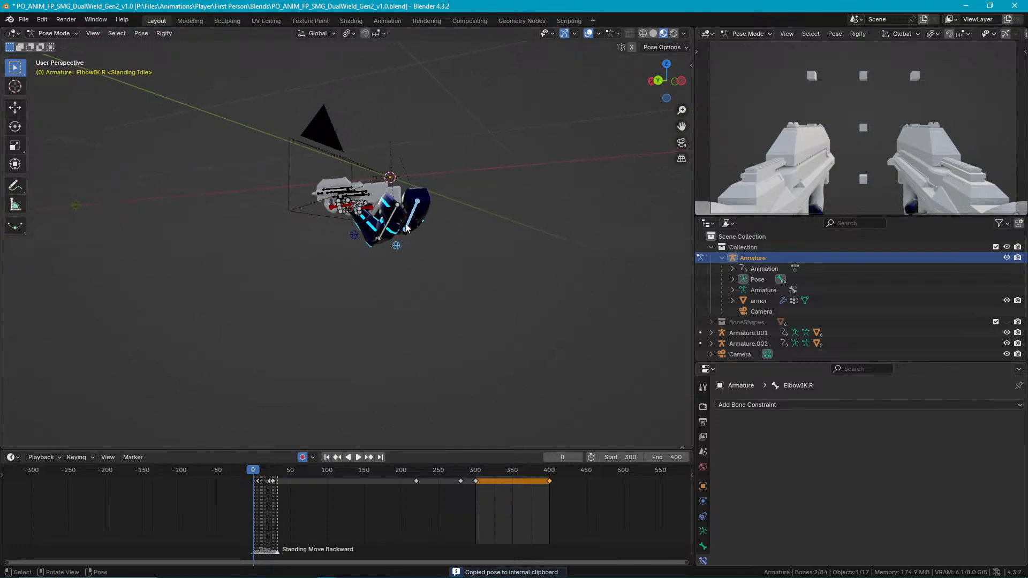
right_click(364, 246)
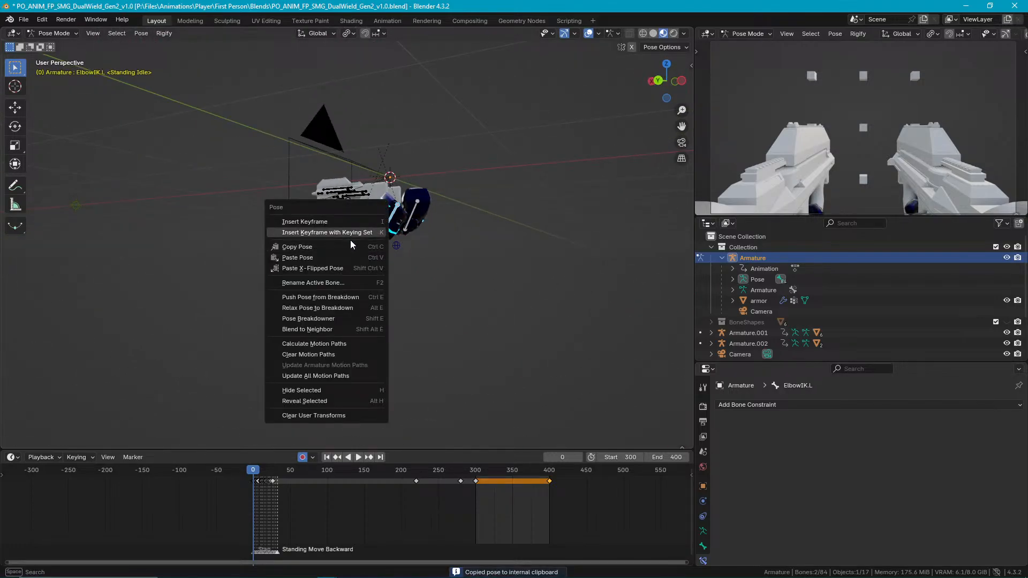
left_click(322, 267)
middle_click_drag(396, 235, 382, 281)
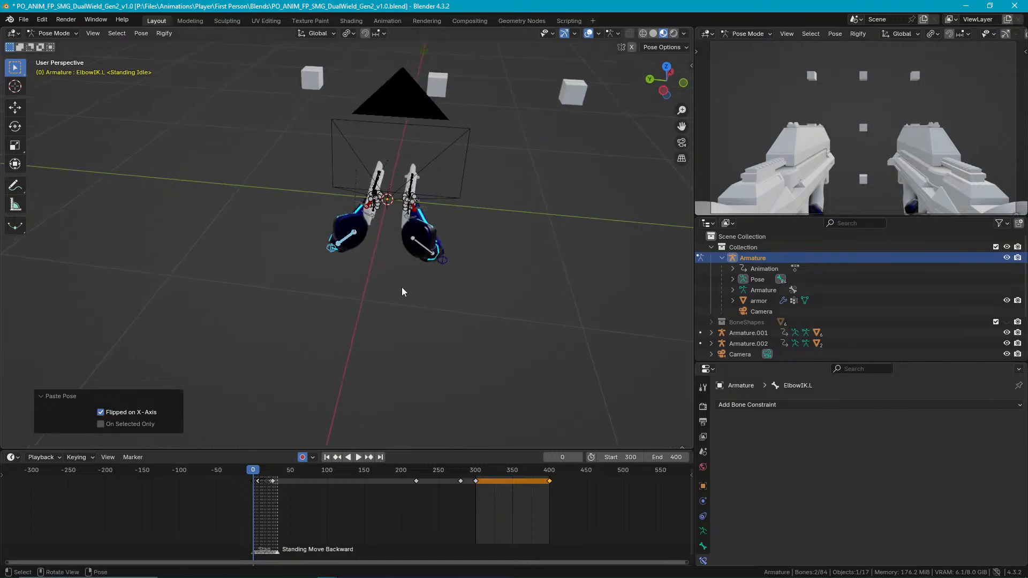
left_click(402, 287)
scroll(406, 268, "up", 4)
middle_click_drag(415, 232, 351, 331)
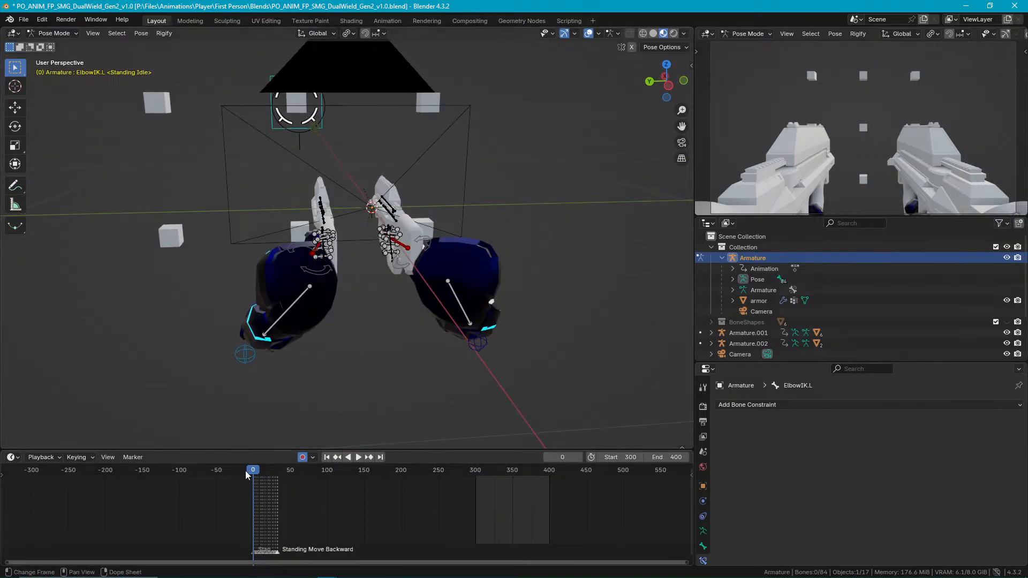
middle_click_drag(407, 380, 425, 348)
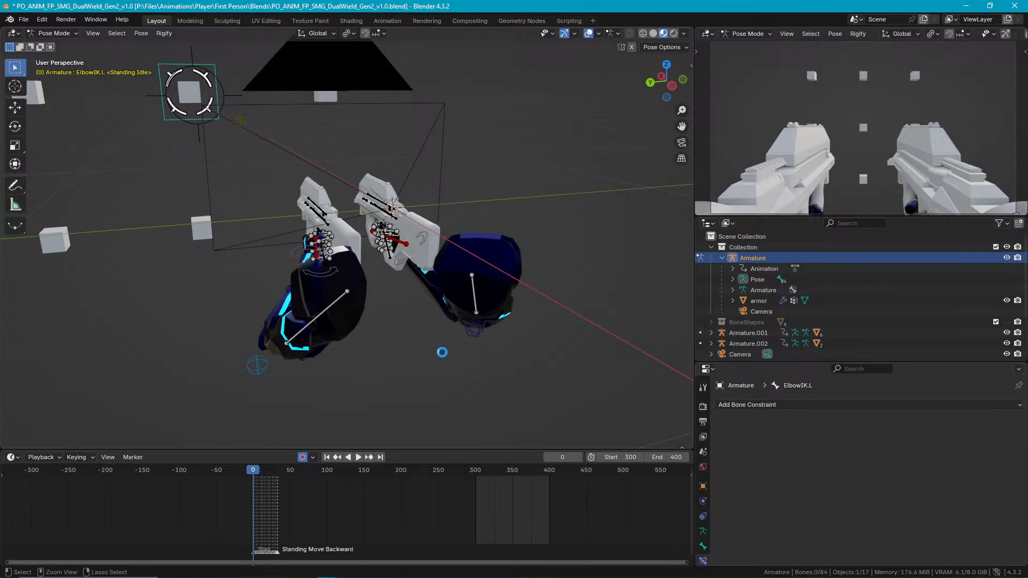
Save the blend file, then select every bone of the arms' Armature and copy the whole pose.
key("ctrl+s")
key("ctrl+a")
key("Escape")
key("a")
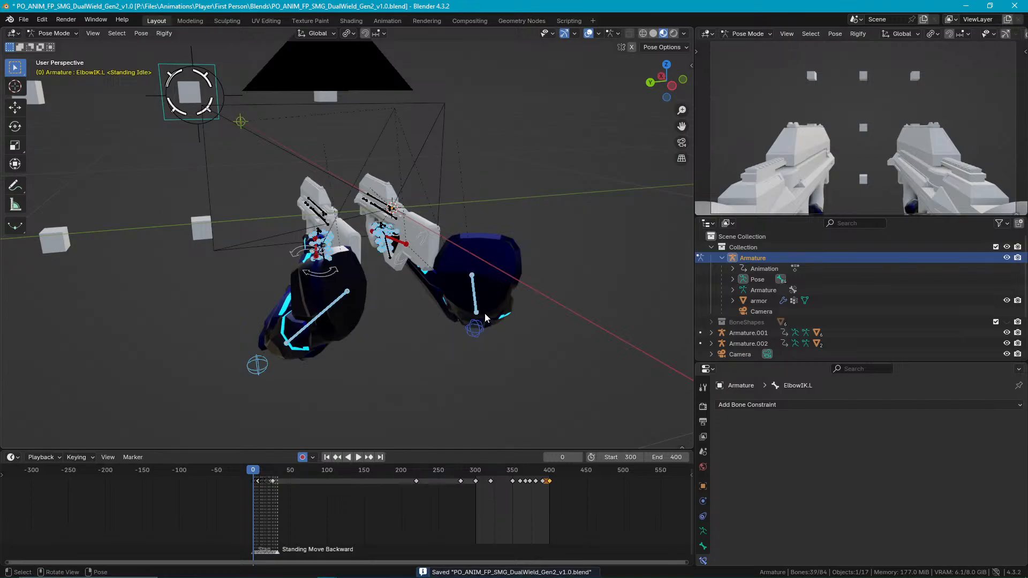
key("ctrl+c")
Return the timeline to frame 0 and select the Standing Idle keyframe there.
key("space")
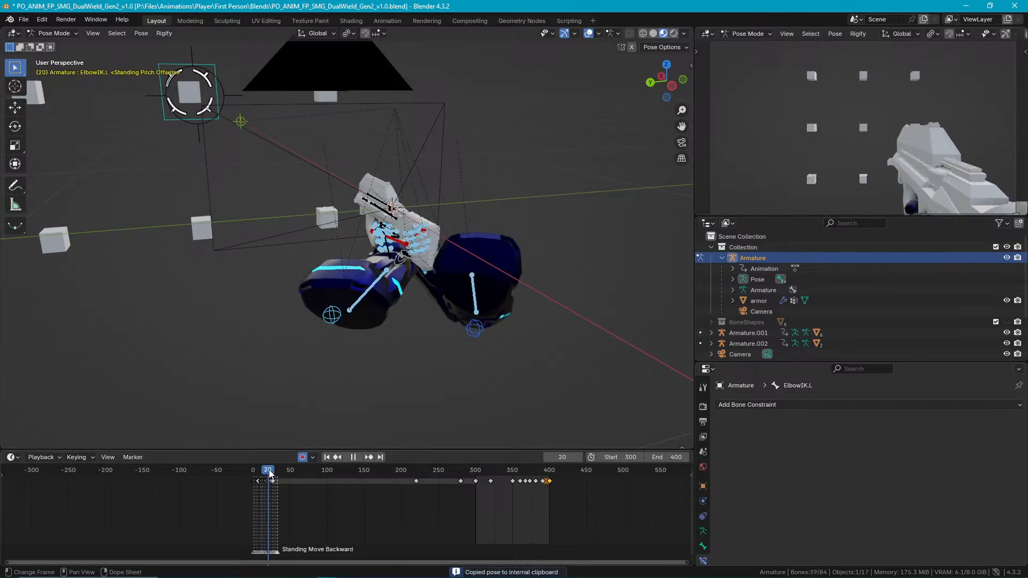
left_click_drag(247, 475, 249, 474)
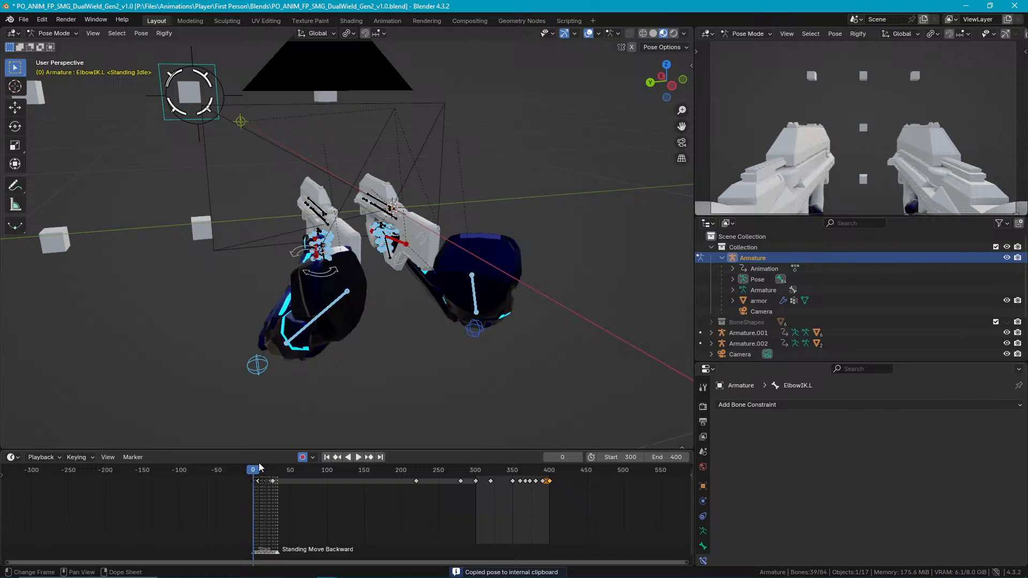
scroll(348, 350, "up", 5)
scroll(300, 494, "up", 5)
middle_click_drag(216, 492, 346, 502)
scroll(346, 502, "up", 4)
scroll(350, 507, "up", 8)
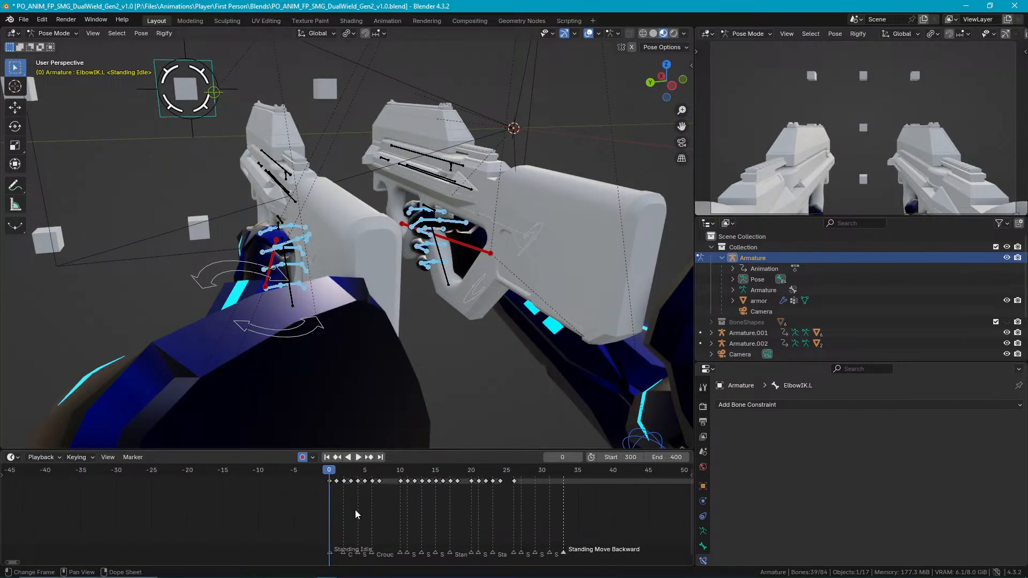
left_click_drag(209, 491, 169, 473)
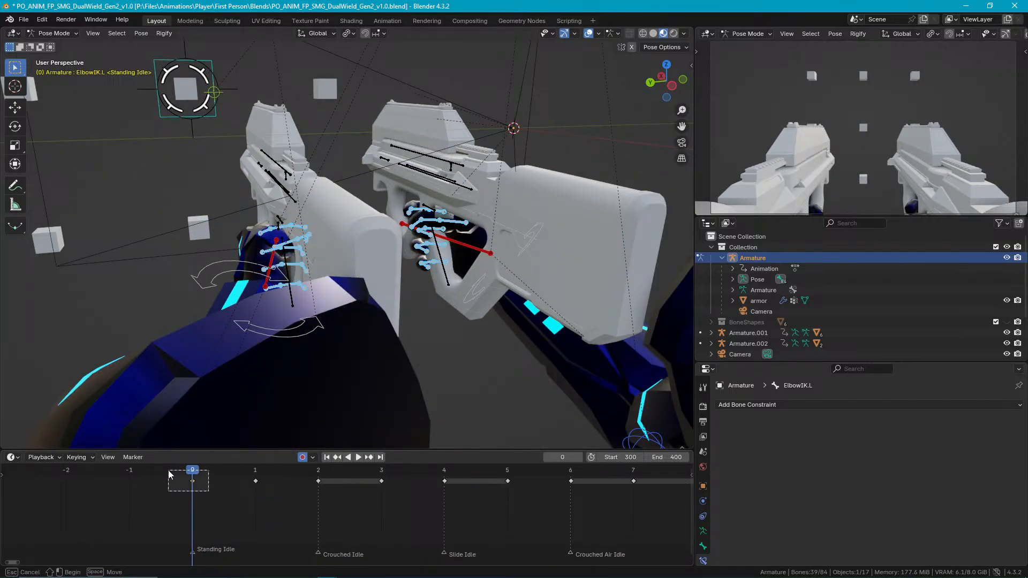
Try moving IK Rig.001's Barrel IK bone on the left gun in Pose Mode, then undo the move.
middle_click_drag(473, 266, 394, 300)
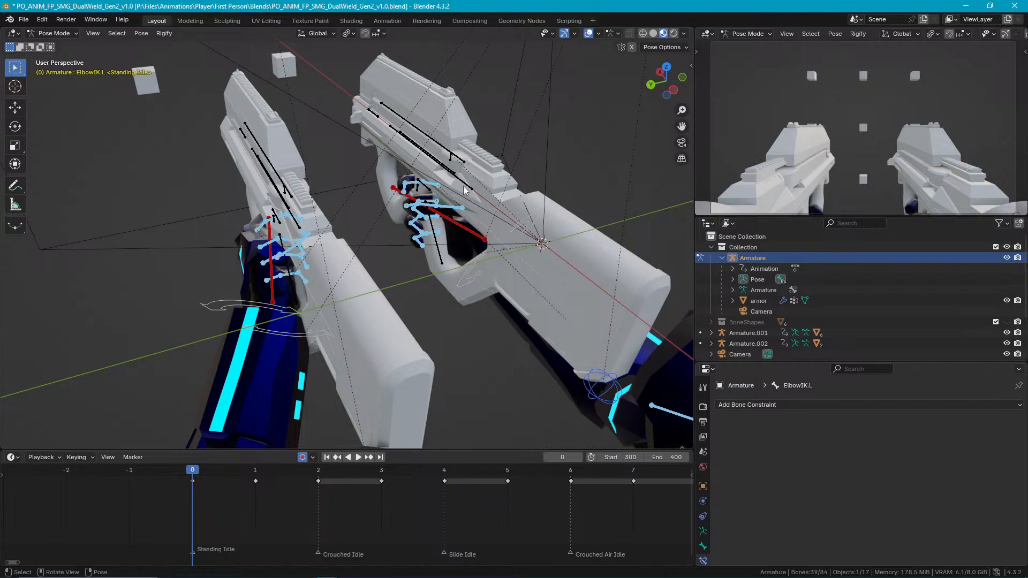
middle_click_drag(306, 224, 353, 222)
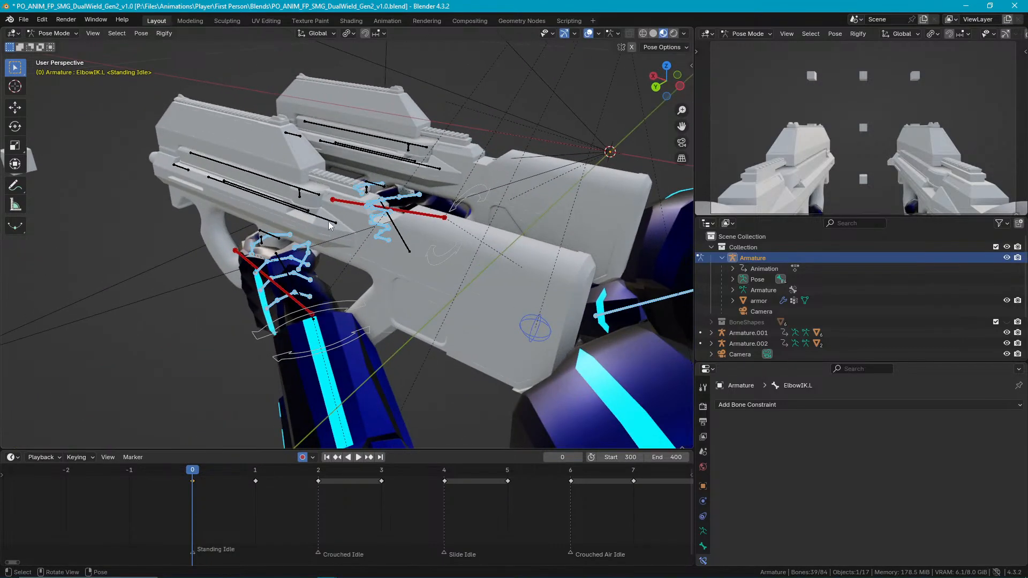
left_click(328, 227)
key("ctrl+Tab")
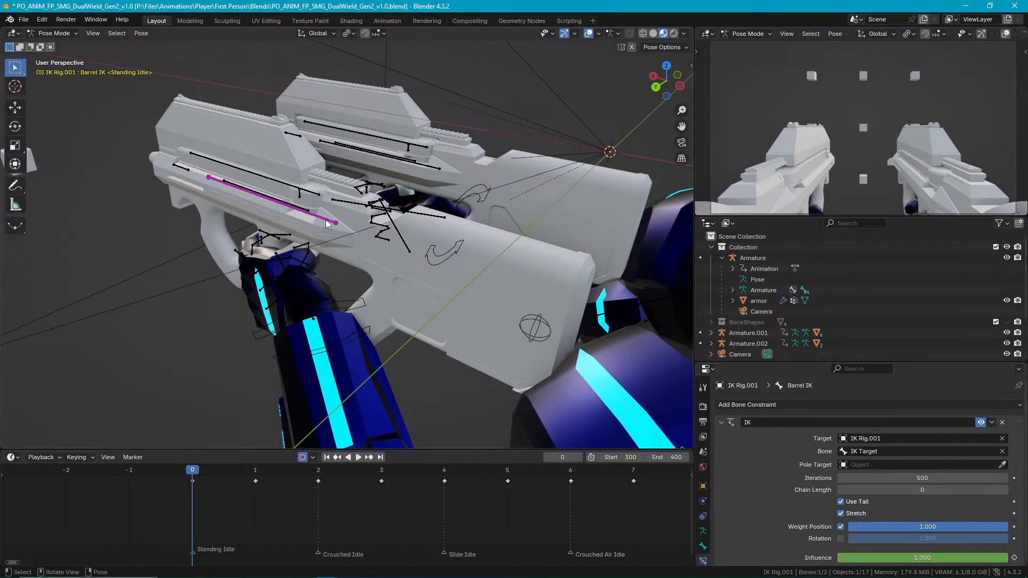
key("g")
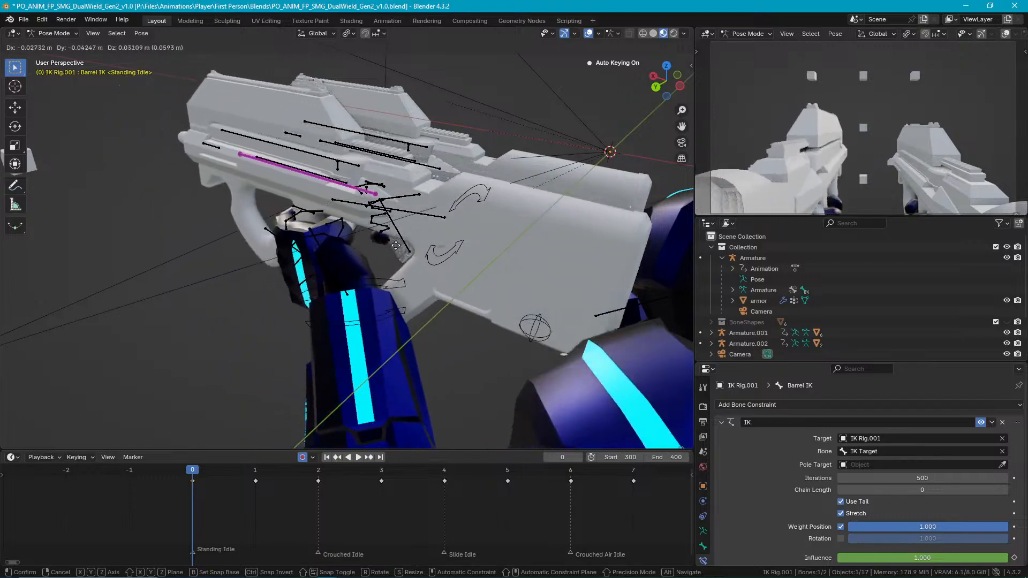
left_click(310, 297)
key("ctrl+z")
Select the IK rigs of both guns together and enter Pose Mode with their Barrel IK bones selected.
mouse_move(460, 262)
middle_mouse_down()
mouse_move(554, 247)
mouse_move(439, 255)
mouse_move(416, 246)
mouse_move(440, 238)
mouse_move(432, 284)
mouse_move(452, 263)
middle_mouse_up()
key("ctrl+Tab")
left_click(452, 262, "shift")
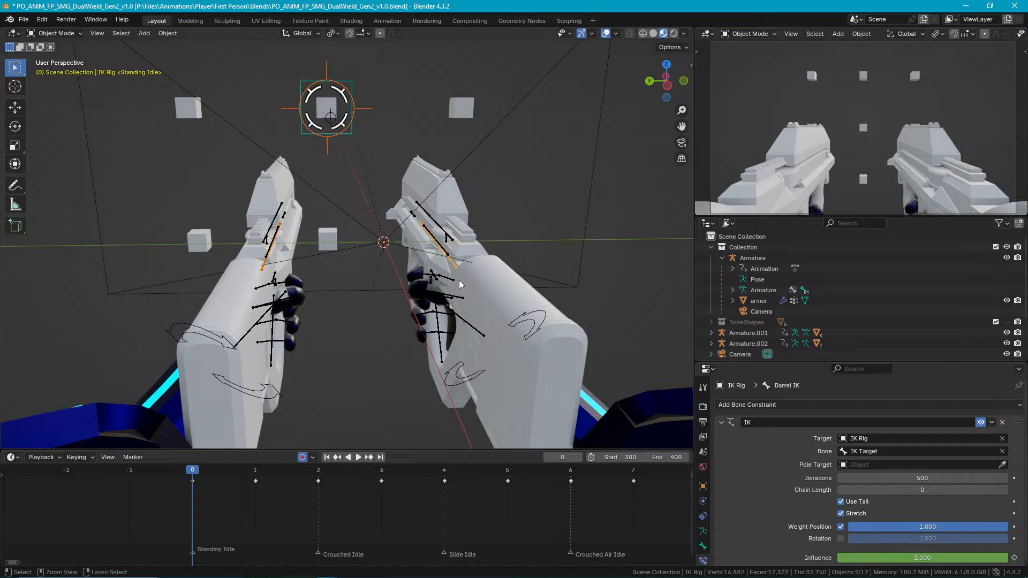
key("ctrl+Tab")
left_click(456, 267)
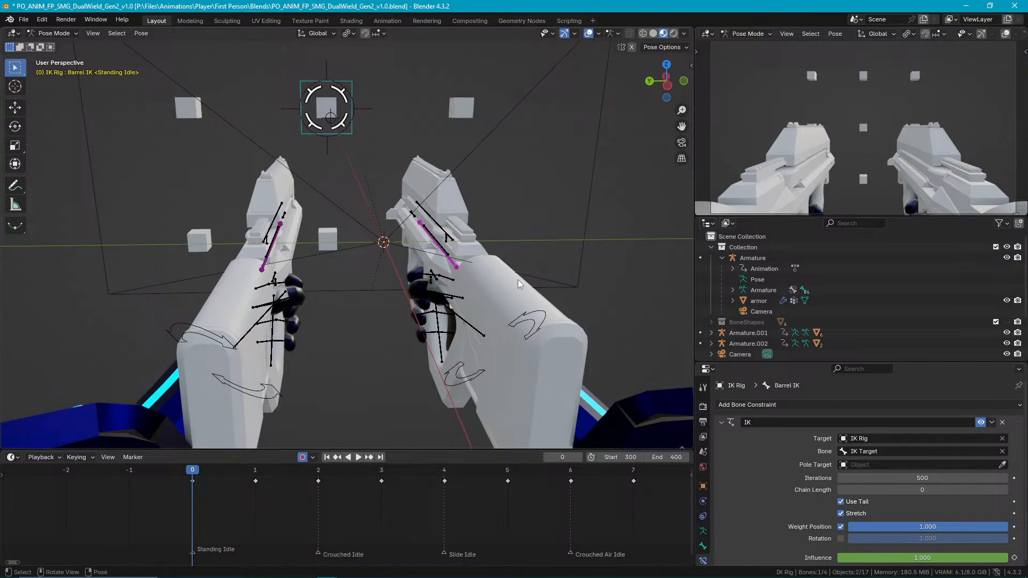
scroll(913, 93, "down", 1)
scroll(917, 95, "up", 1)
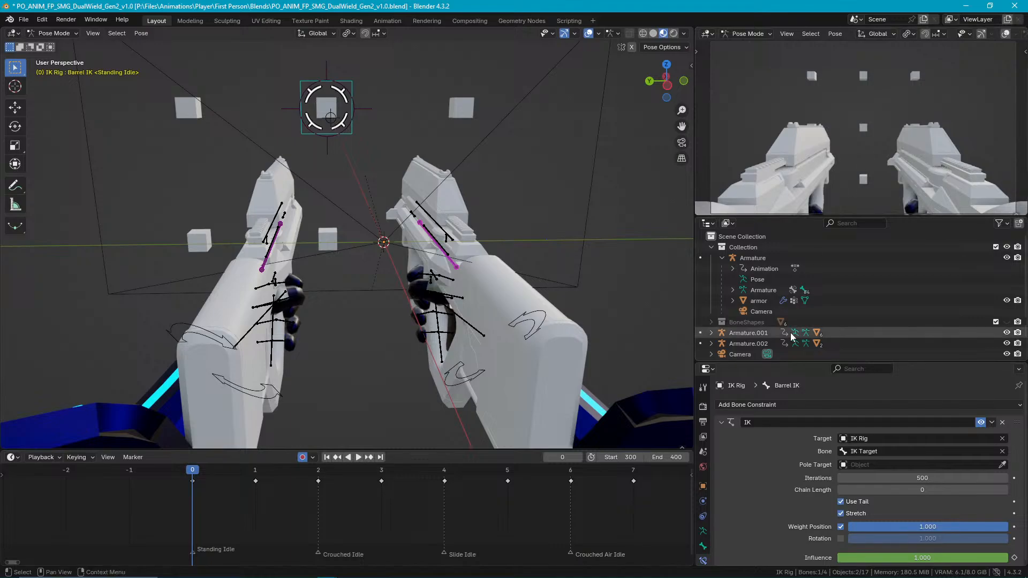
Return to Object Mode, select the Camera object, and show its camera data settings in an enlarged properties area.
left_click(743, 354)
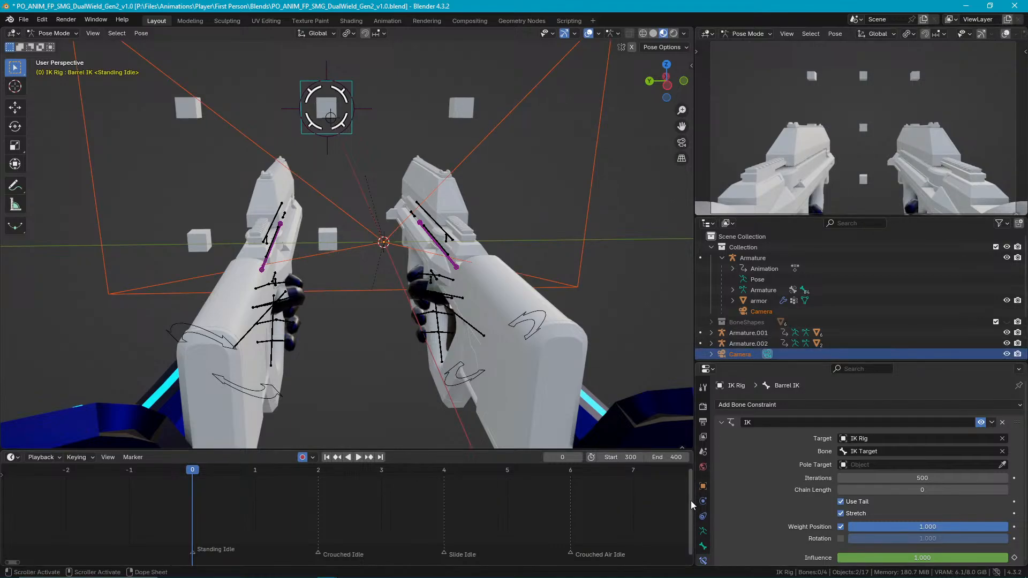
key("ctrl+Tab")
middle_click_drag(526, 282, 545, 271)
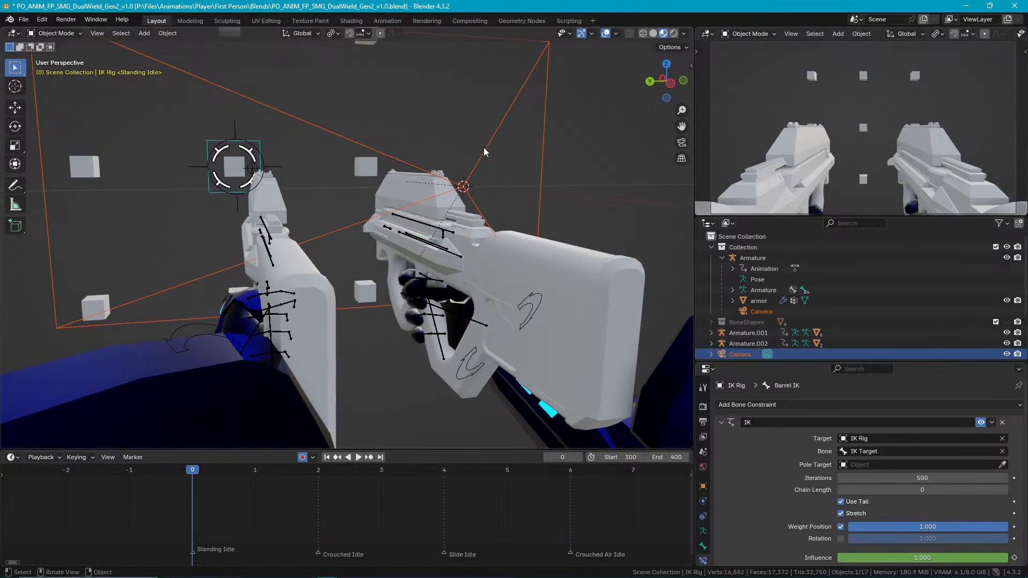
left_click(485, 148)
left_click(729, 423)
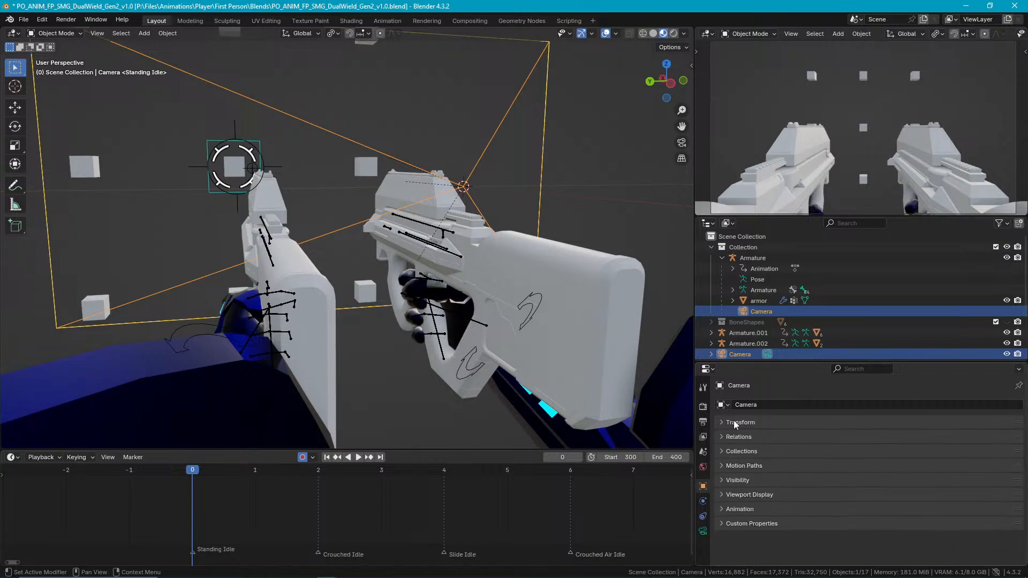
left_click_drag(807, 363, 806, 282)
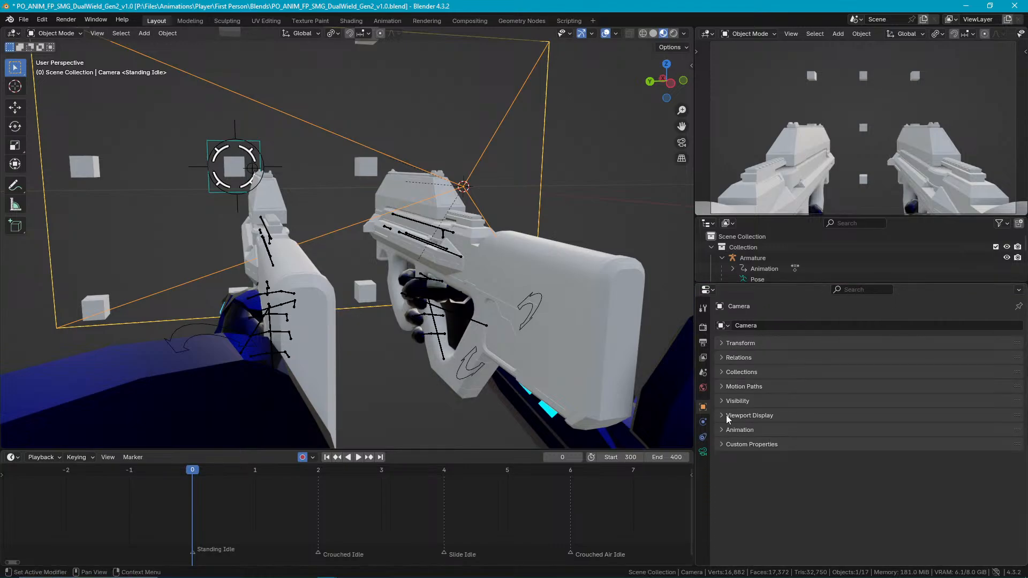
left_click(703, 436)
left_click(703, 451)
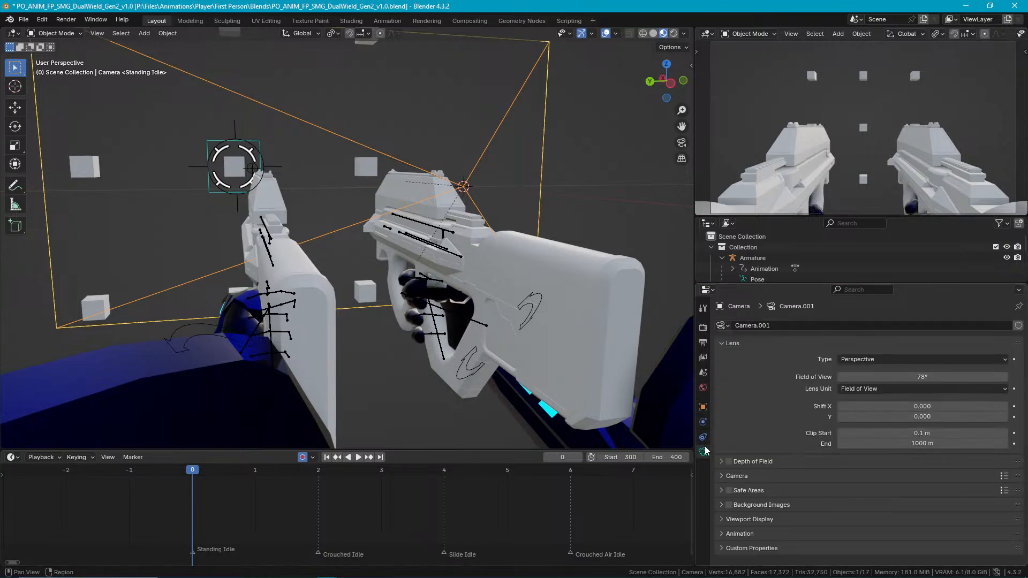
Enable Safe Areas and Center-Cut Safe Areas for the camera.
left_click(721, 489)
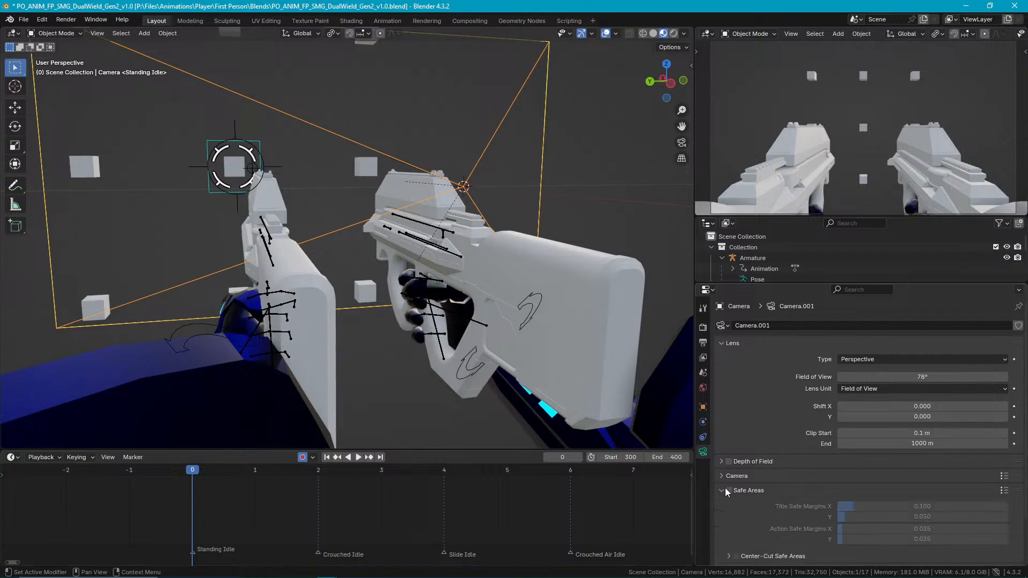
scroll(722, 486, "down", 2)
left_click(729, 435)
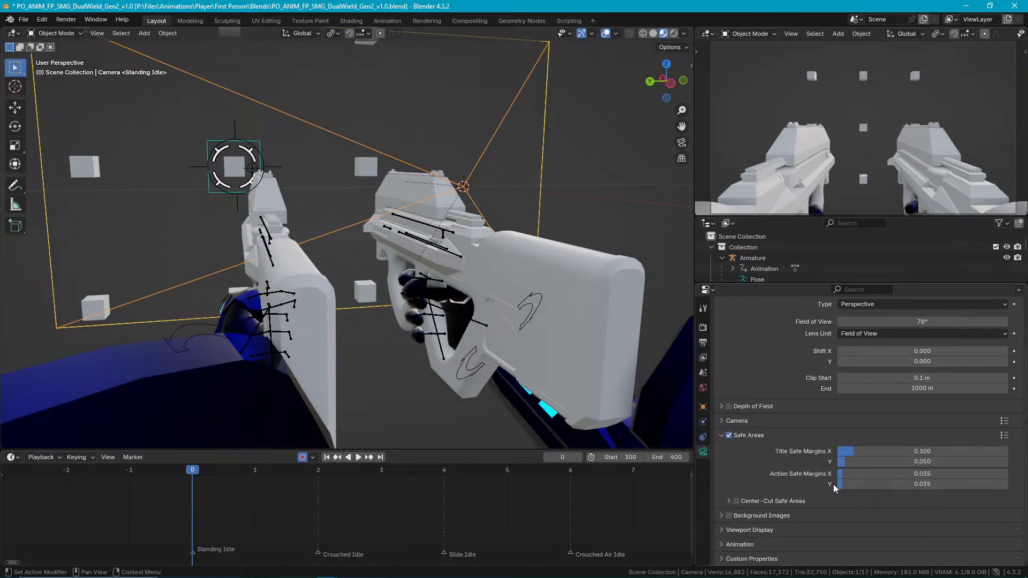
left_click(743, 497)
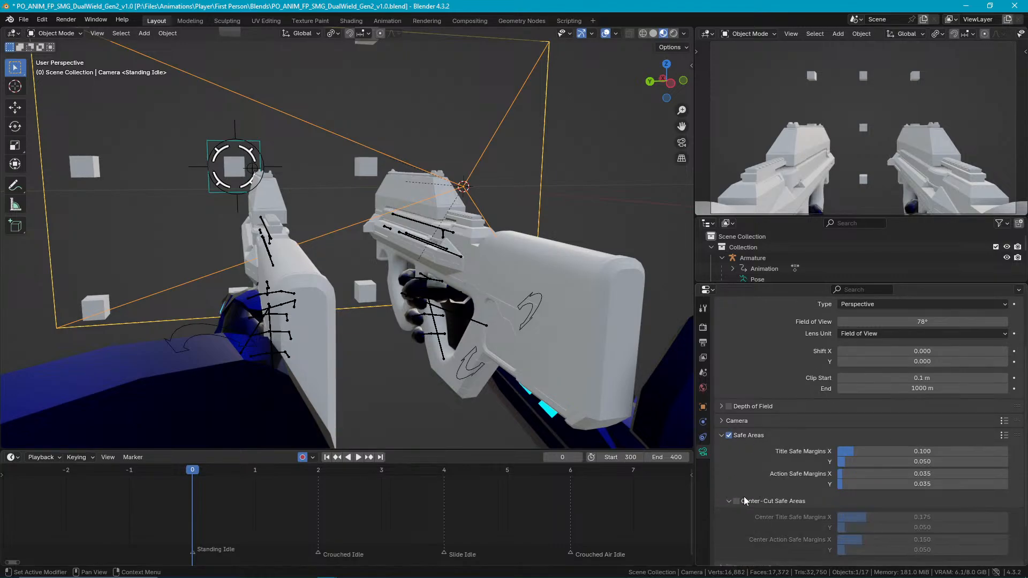
left_click(736, 501)
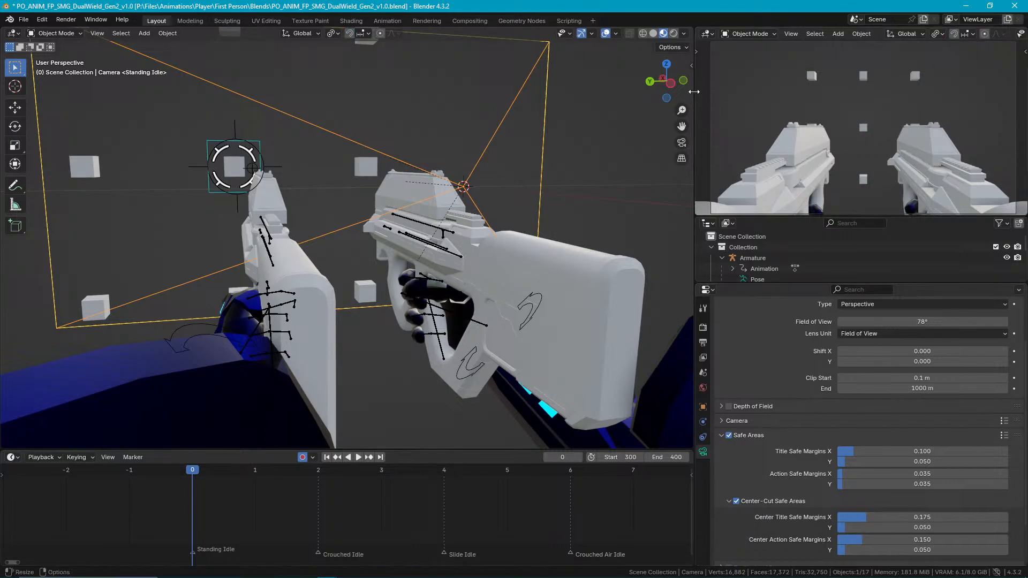
Widen the camera viewport and turn on its viewport overlays.
left_click_drag(695, 97, 515, 97)
left_click(915, 35)
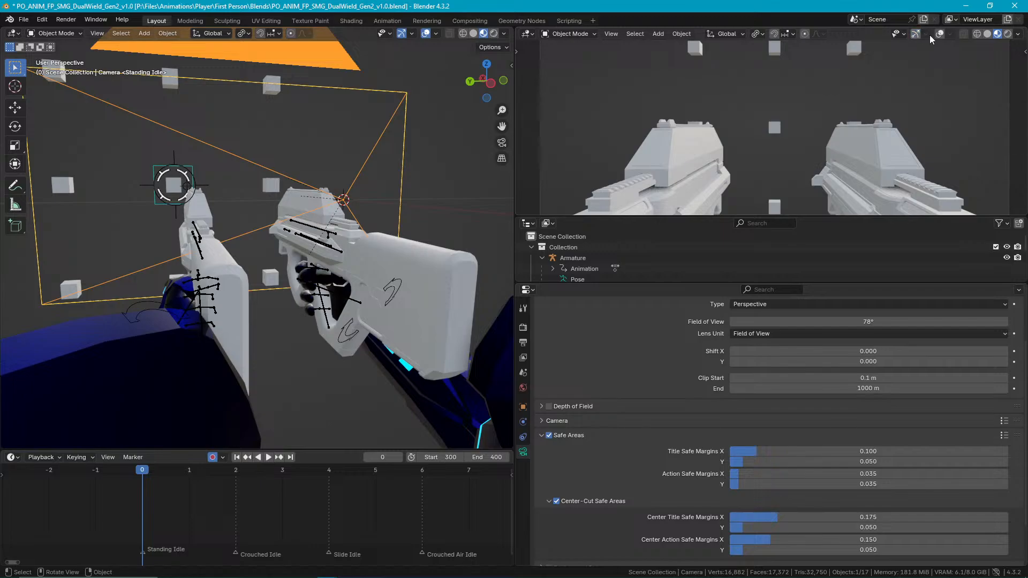
left_click(939, 34)
scroll(929, 127, "down", 3)
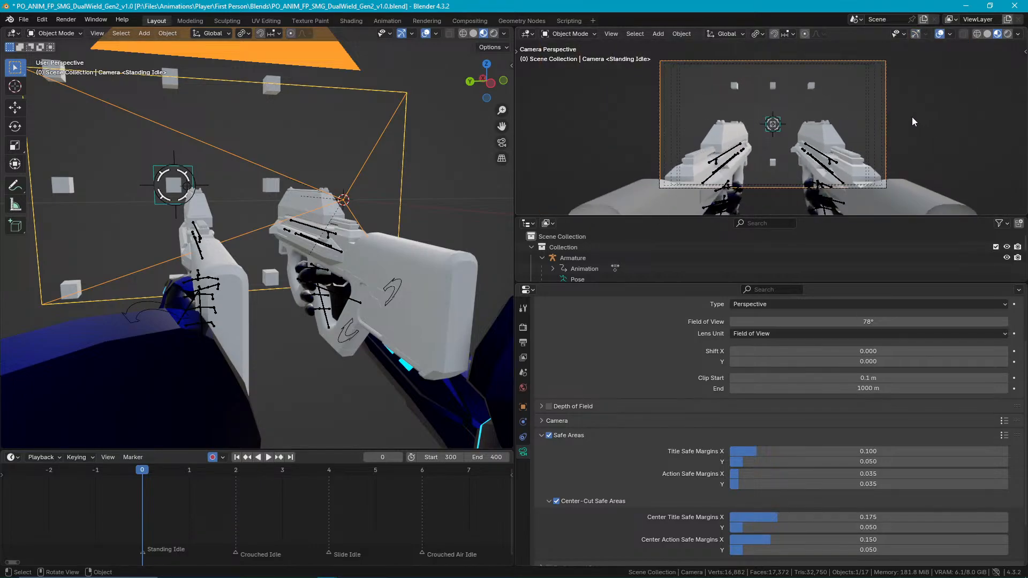
scroll(911, 117, "up", 1)
Disable the camera viewport's Grid, Floor, X and Y axes, Text Info, 3D Cursor and Annotations overlays, keeping Camera Guides on.
left_click(950, 33)
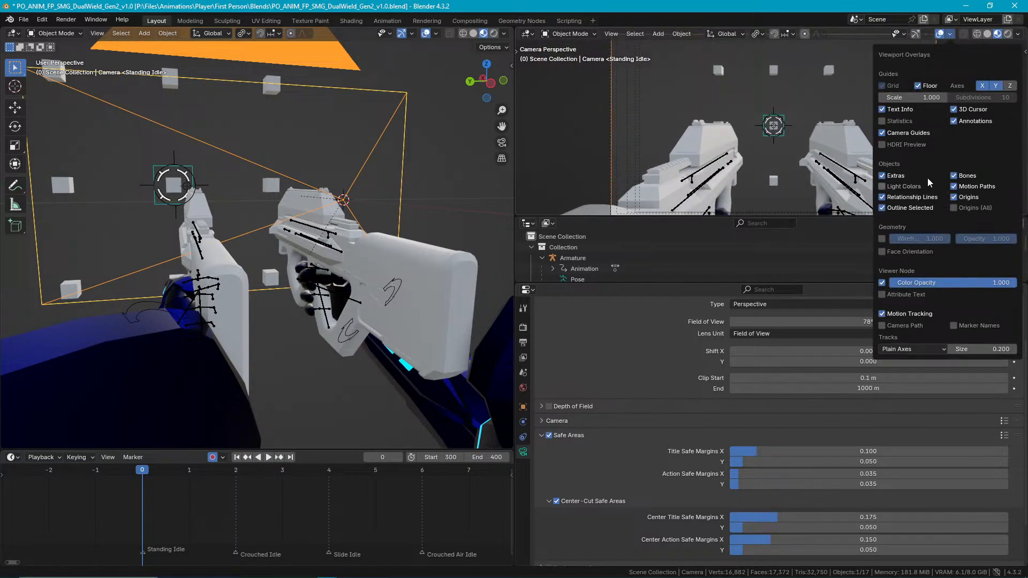
left_click(888, 110)
left_click(918, 85)
left_click(954, 110)
left_click(954, 121)
left_click(985, 86)
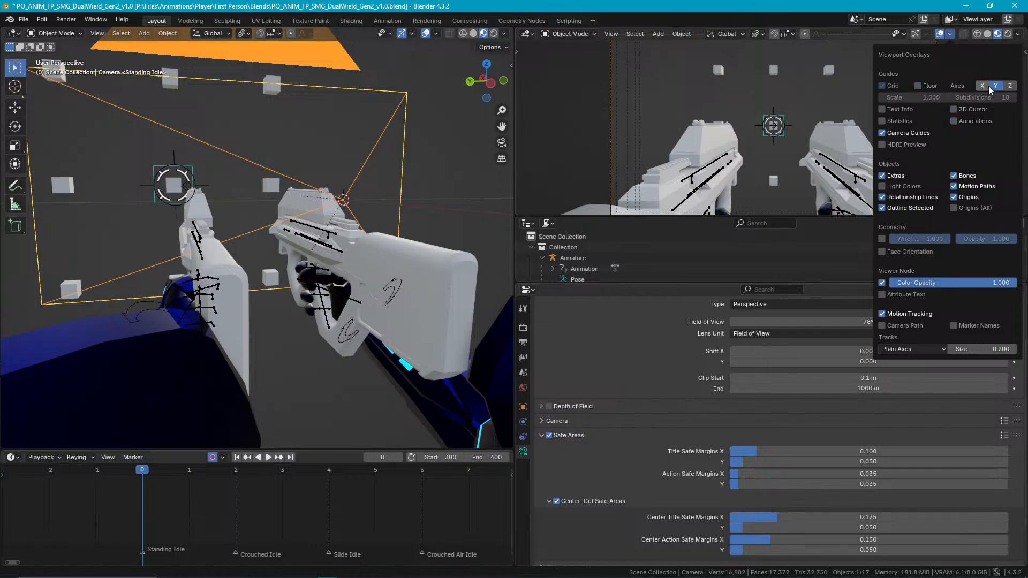
left_click(887, 87)
Disable the camera viewport's object overlays, including Extras, Relationship Lines, Bones and Origins, plus Viewer Node and Motion Tracking, then deselect the camera.
left_click_drag(888, 164, 883, 186)
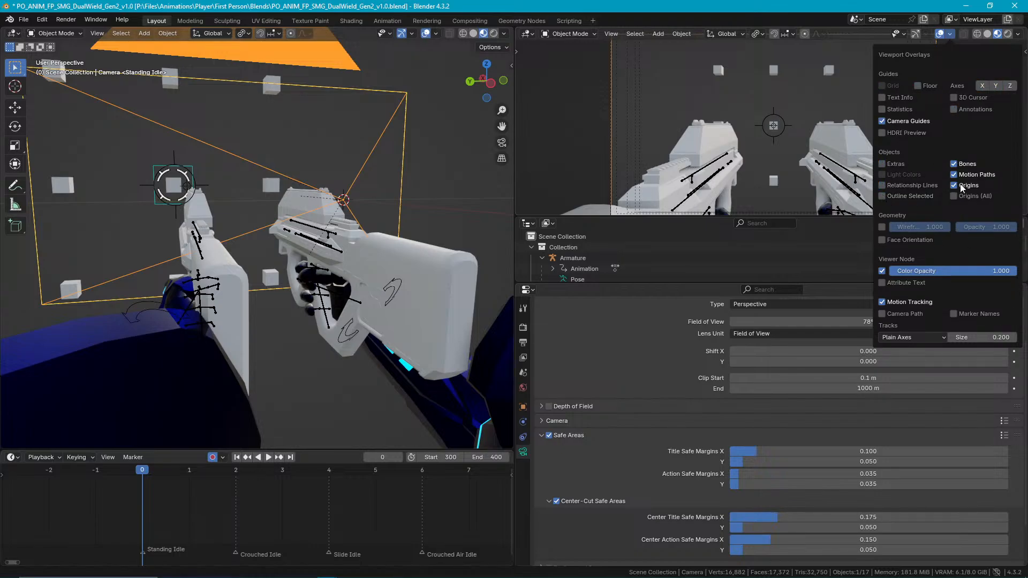
left_click_drag(955, 169, 949, 191)
left_click(885, 271)
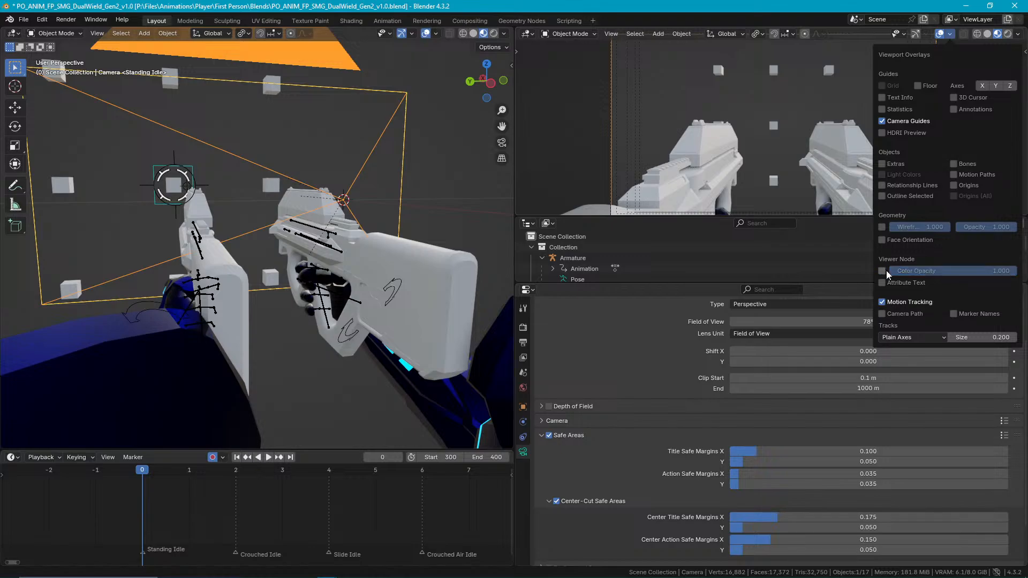
left_click(885, 300)
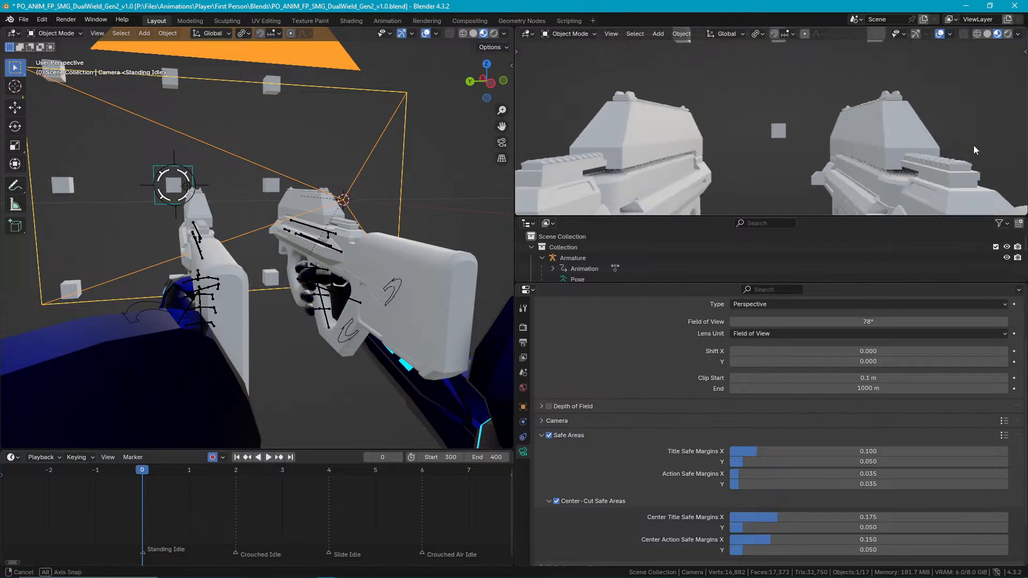
mouse_move(998, 139)
middle_mouse_down("ctrl")
mouse_move(982, 135)
mouse_move(987, 141)
middle_mouse_up("ctrl")
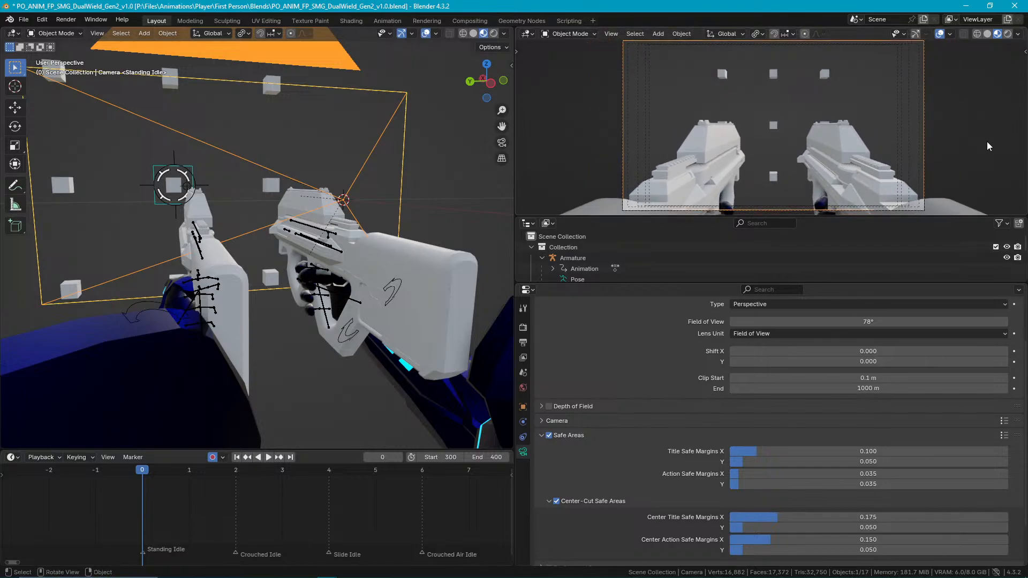
left_click(916, 202)
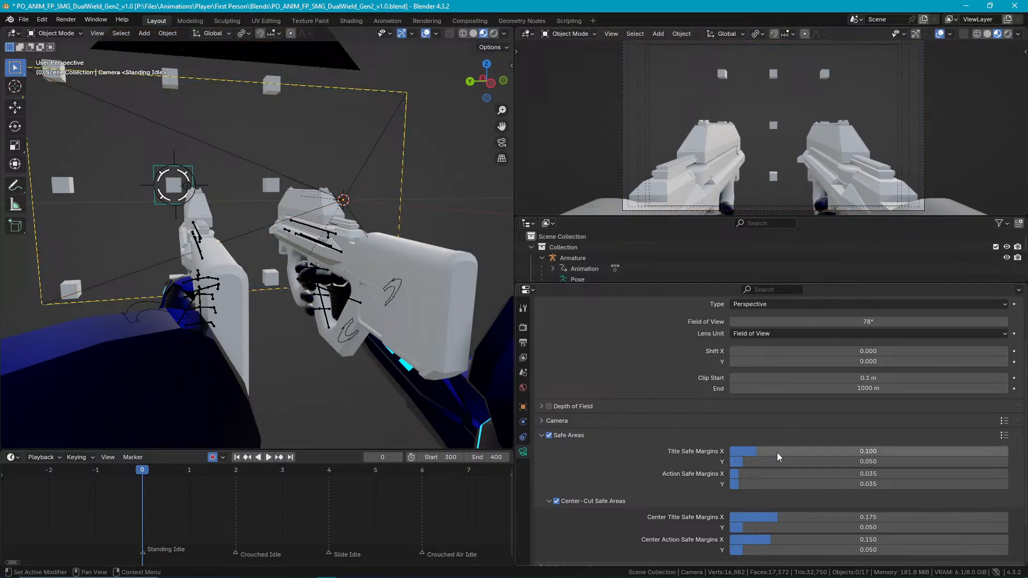
Disable Center-Cut Safe Areas and set the camera's Title Safe Margins X to 0.75.
scroll(616, 432, "down", 3)
left_click_drag(779, 400, 904, 399)
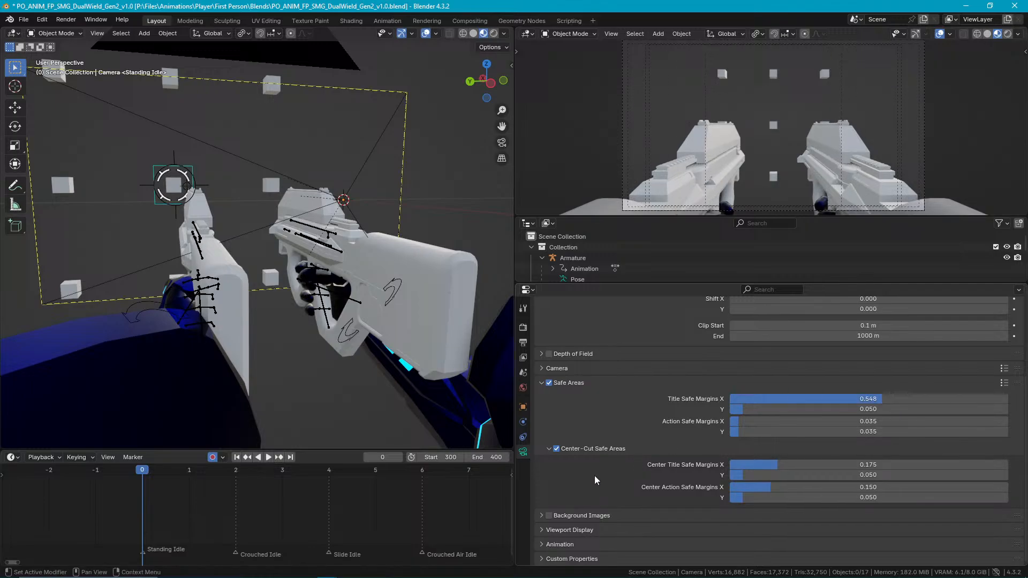
left_click(556, 450)
left_click_drag(863, 399, 925, 400)
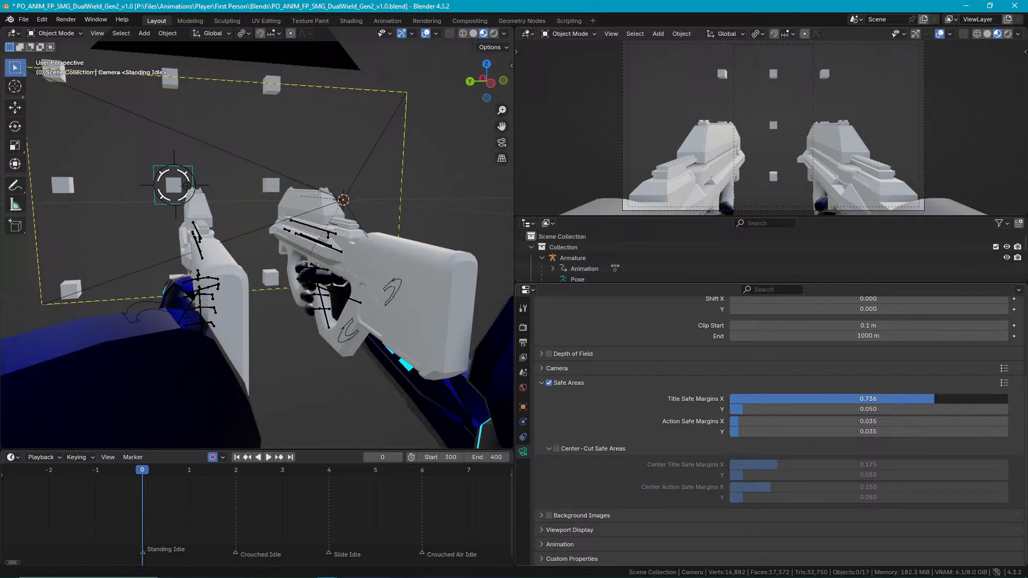
left_click(924, 398)
type(".")
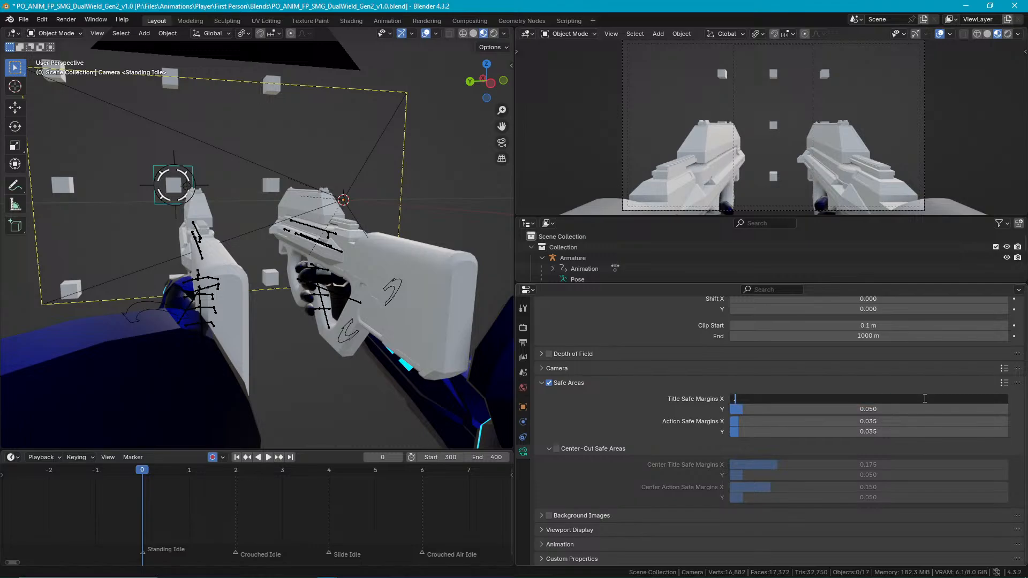
type("7")
key("Return")
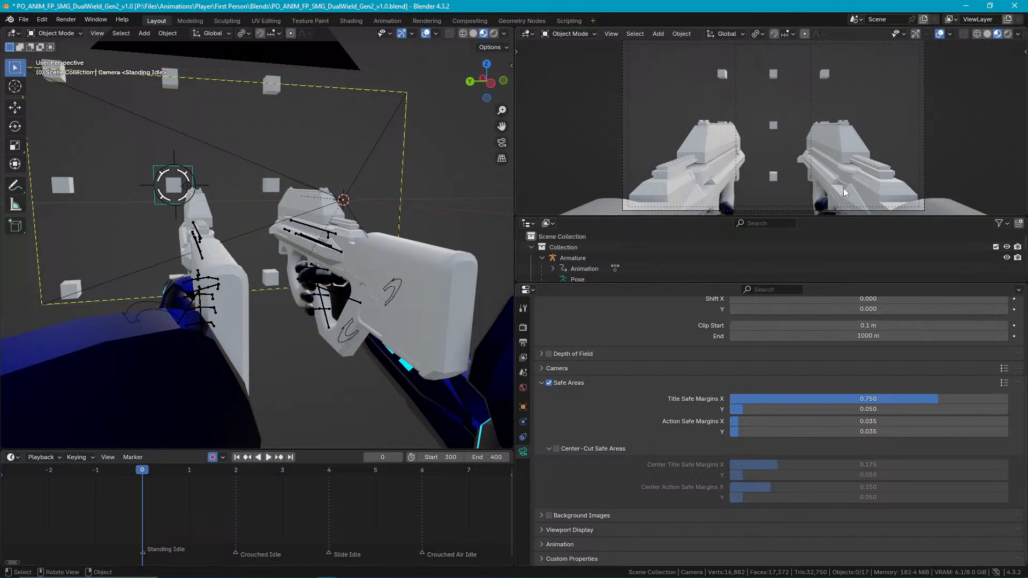
Set Title Safe Margins Y and both Action Safe Margins X and Y to 0.
left_click_drag(824, 409, 956, 409)
left_click_drag(855, 409, 733, 412)
left_click_drag(801, 421, 739, 434)
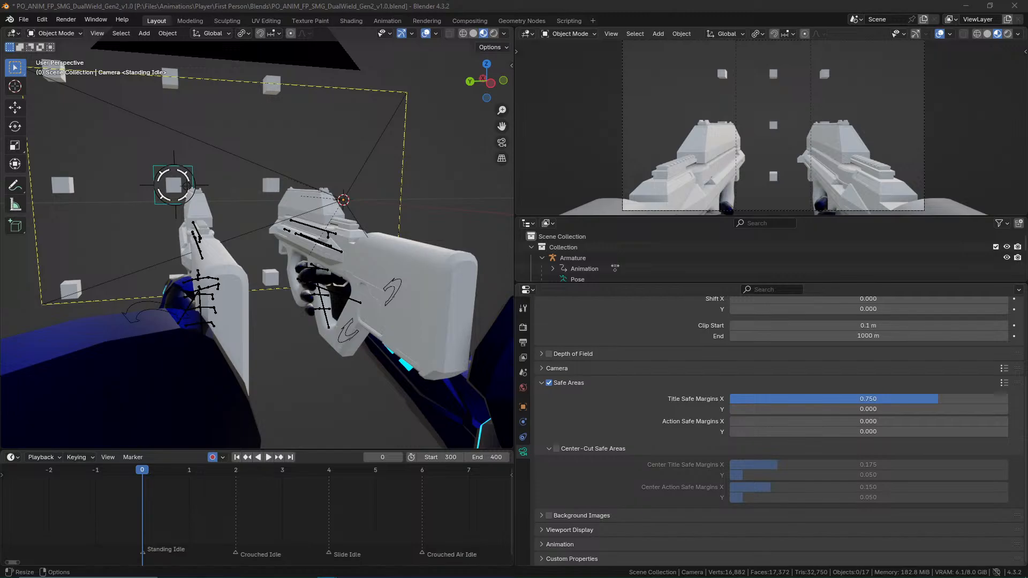
left_click(166, 324)
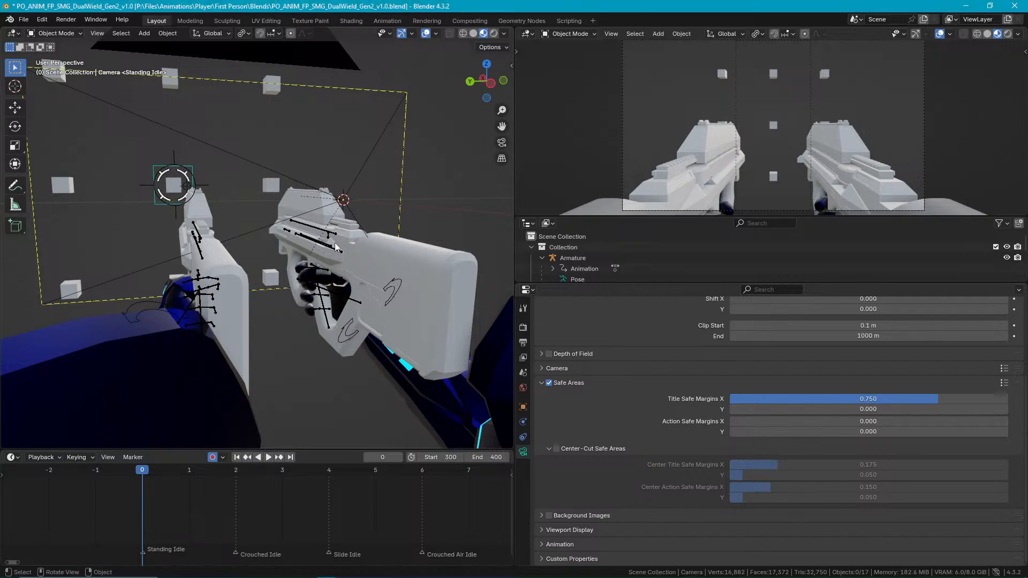
Widen the main 3D viewport and enlarge the camera frame to fill the narrower camera viewport.
left_click_drag(514, 183, 724, 186)
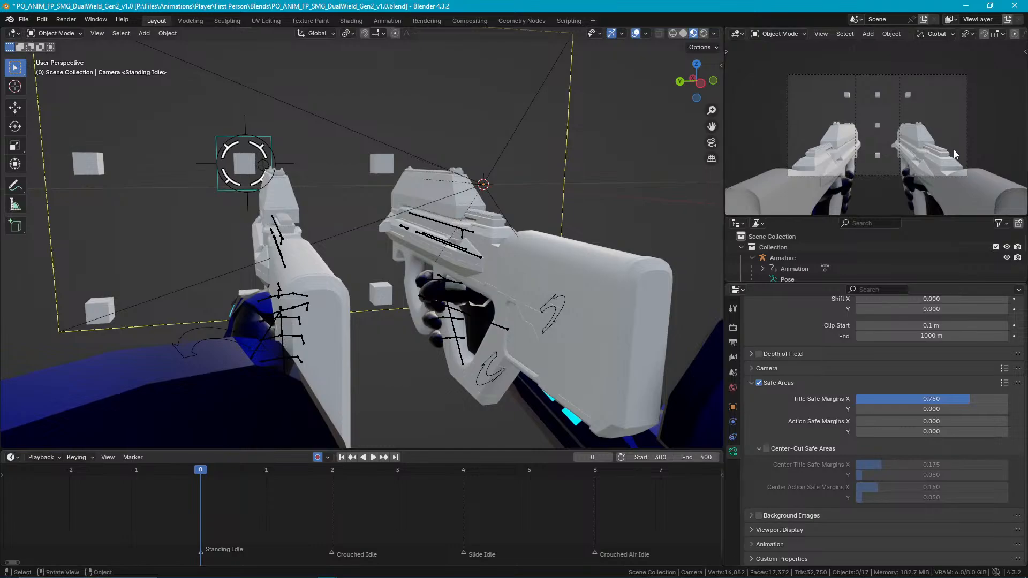
scroll(985, 134, "up", 2)
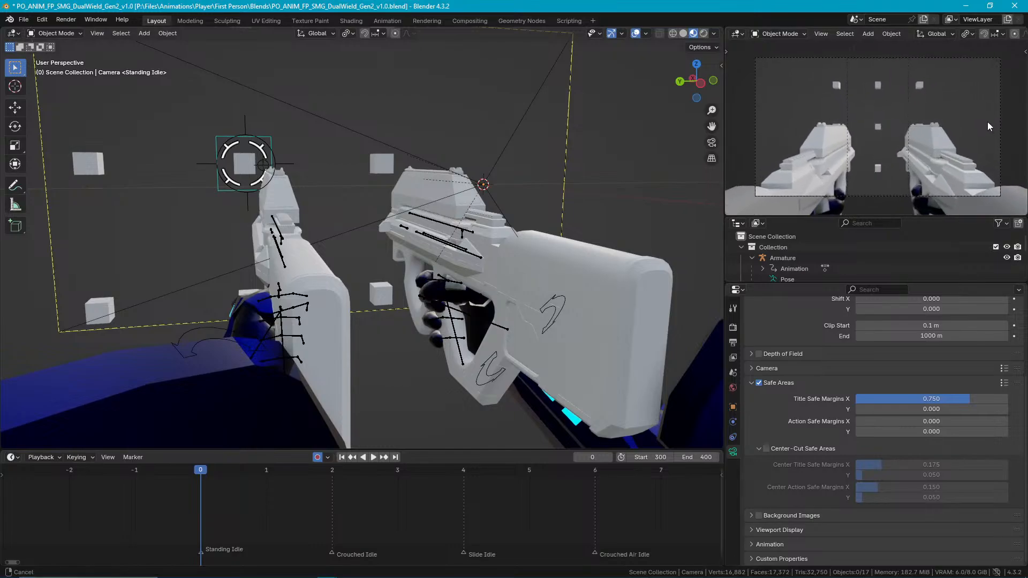
scroll(988, 117, "up", 2)
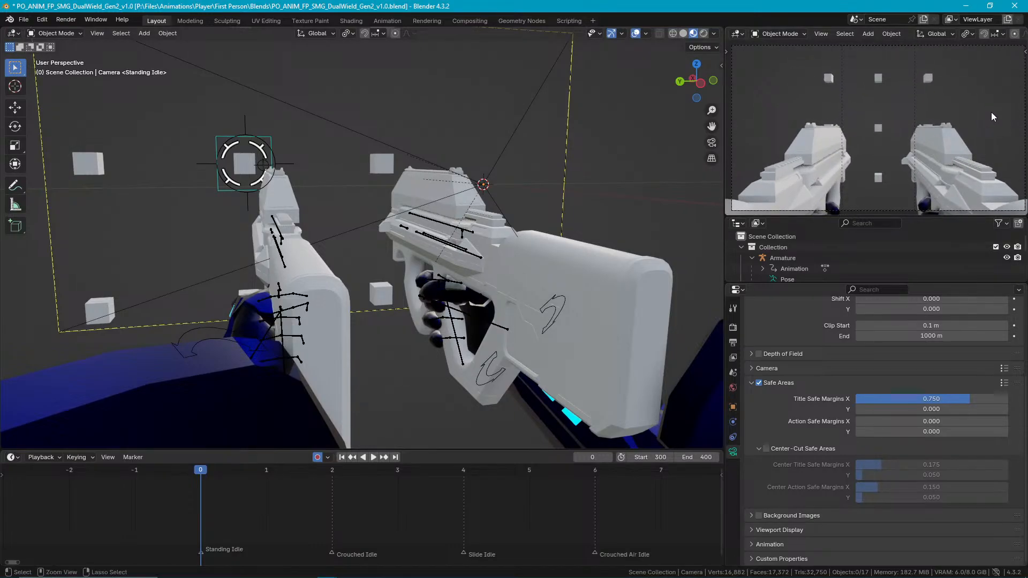
Put both gun IK rigs in Pose Mode and move the right gun's Barrel IK bone about -0.015 m along global Y.
middle_click_drag(442, 277, 331, 256)
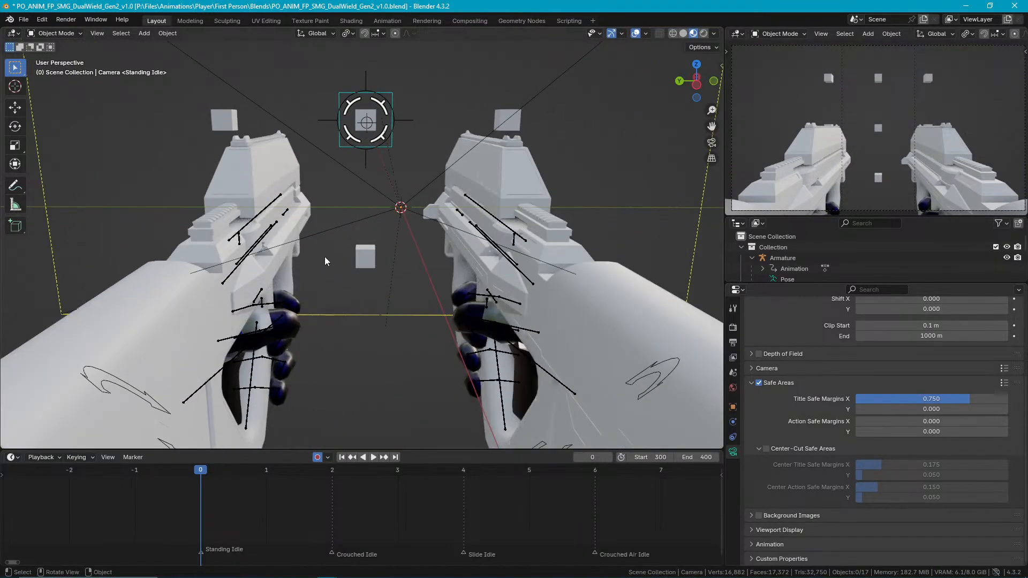
left_click(229, 280)
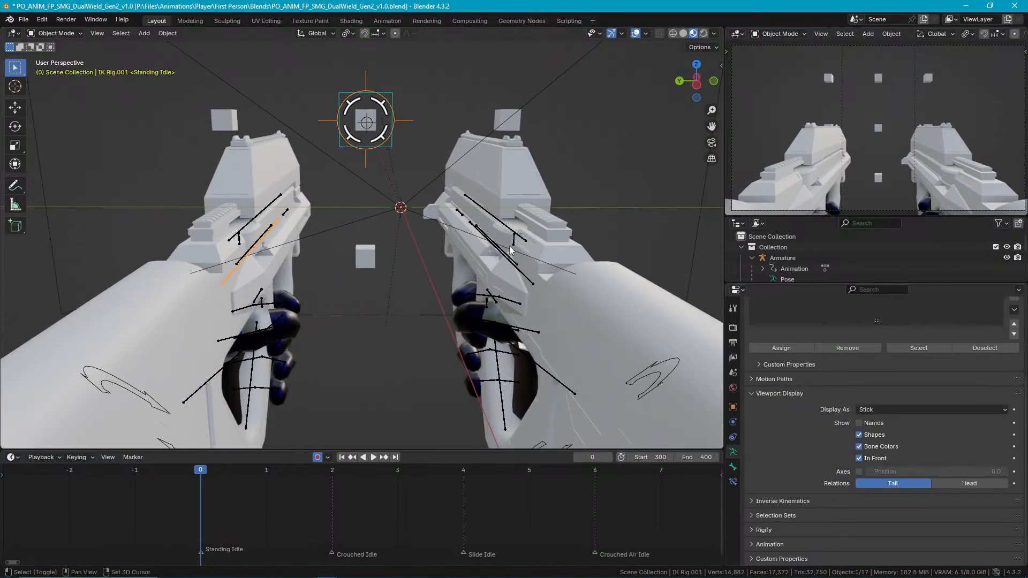
key("ctrl+Tab")
left_click(529, 279)
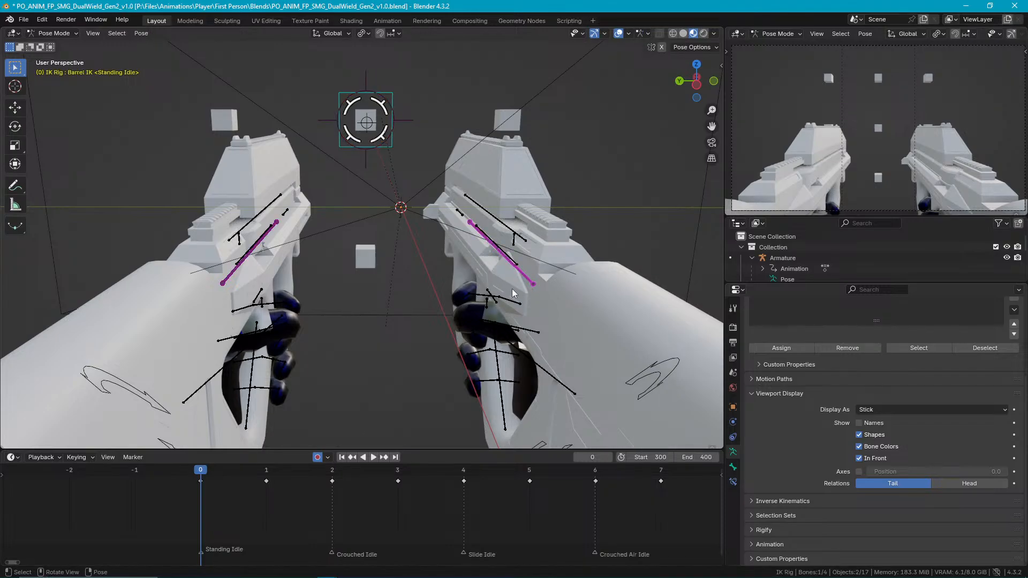
key("g")
key("x")
key("x")
key("y")
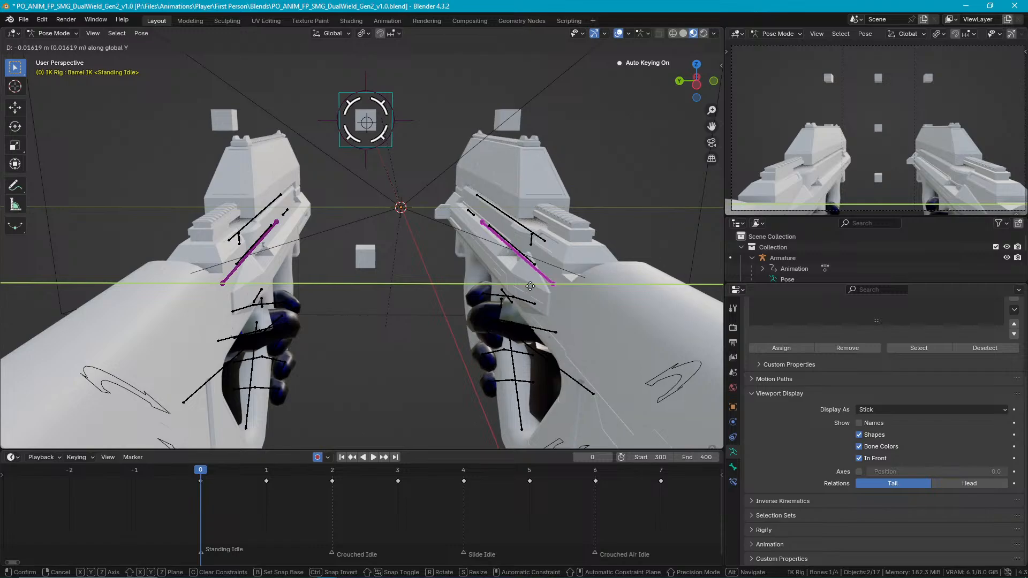
left_click(528, 287)
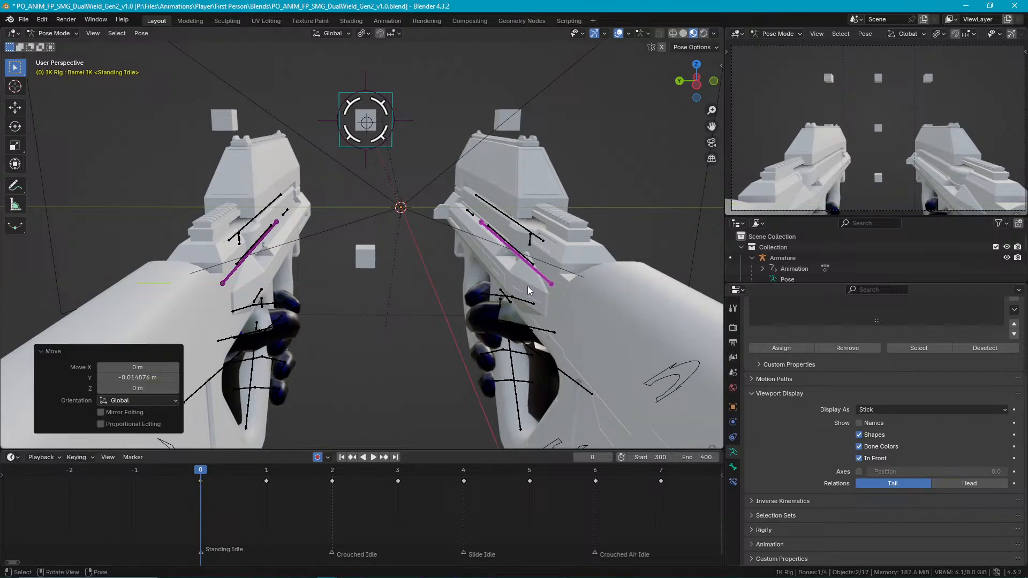
Move the right gun's Barrel IK bone about 0.0126 m along global Z and rotate it about -4.84° around local Y.
key("g")
key("z")
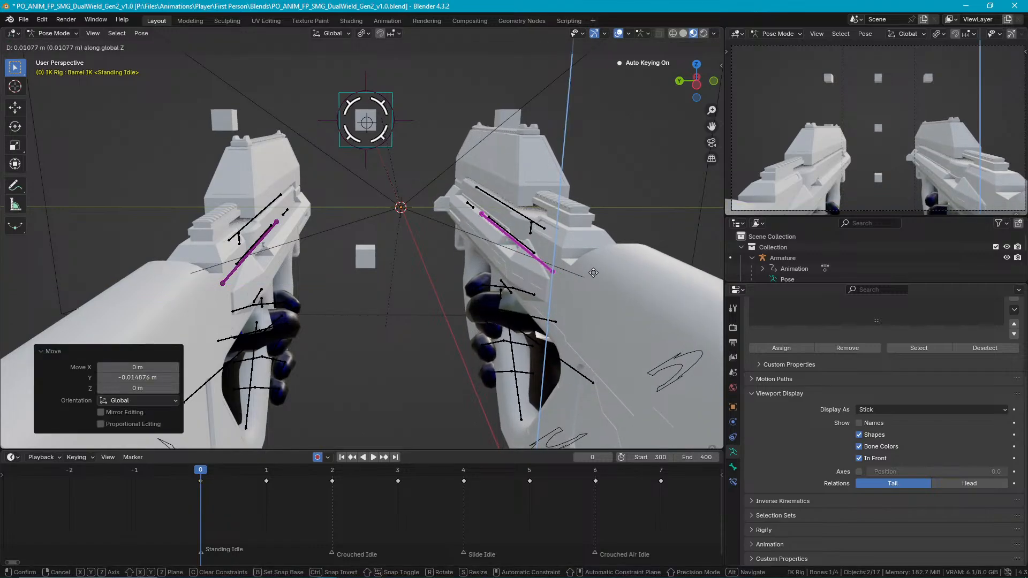
left_click(595, 271)
key("r")
key("y")
key("y")
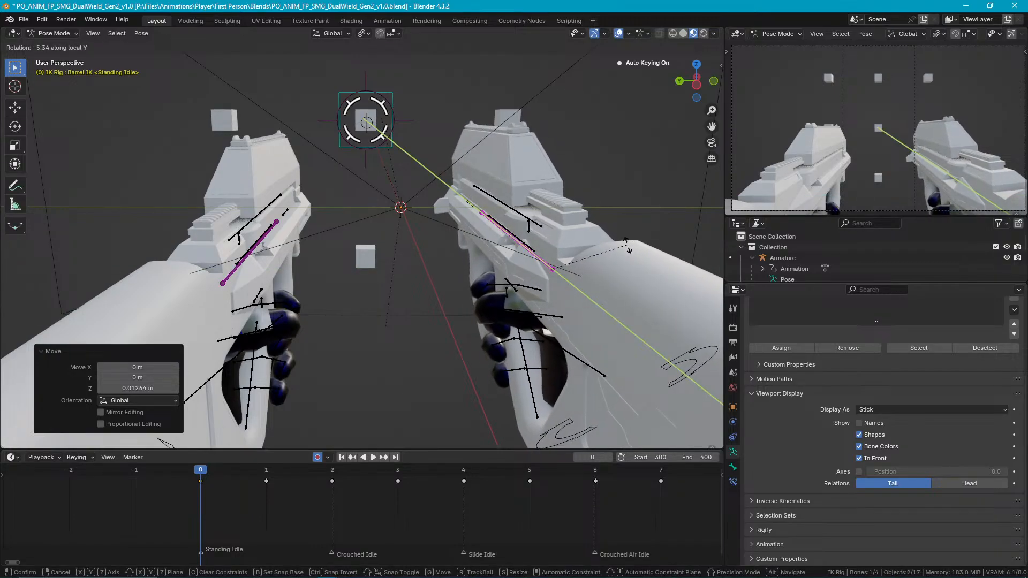
left_click(619, 252)
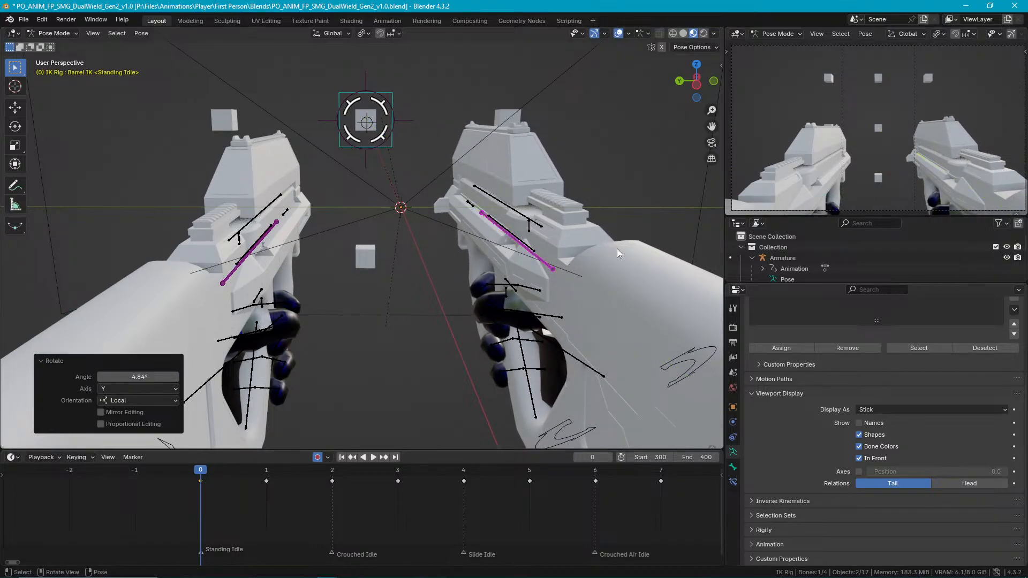
Copy the right gun's Barrel IK pose and paste it X-flipped onto the left gun's Barrel IK bone.
left_click(543, 263)
right_click(543, 263)
left_click(476, 242)
left_click(238, 277)
right_click(310, 287)
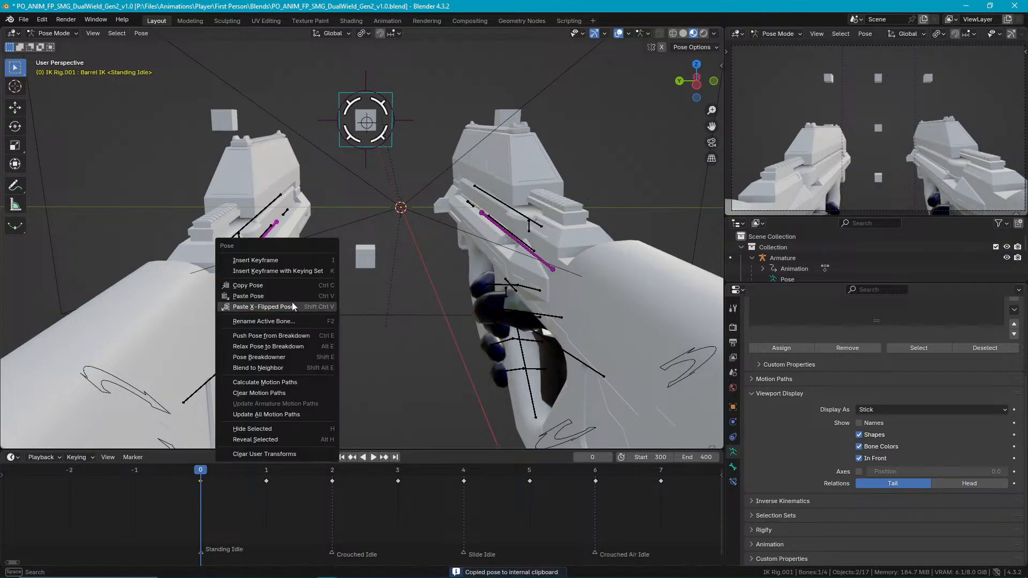
left_click(290, 306)
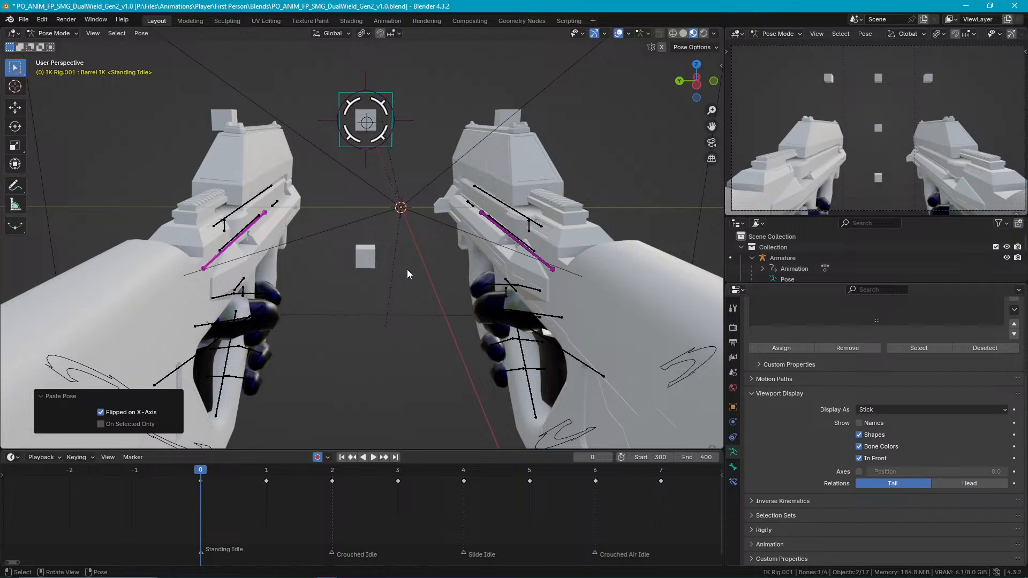
Move the right gun's Barrel IK bone about -0.003 m along global Y to widen the gap between the guns.
left_click(539, 261)
key("g")
key("y")
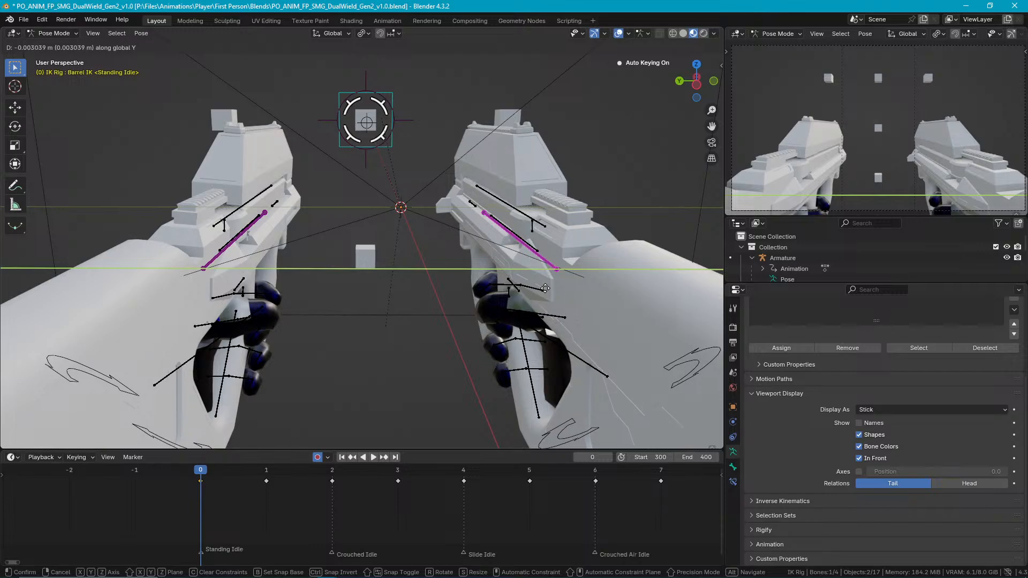
left_click(545, 292)
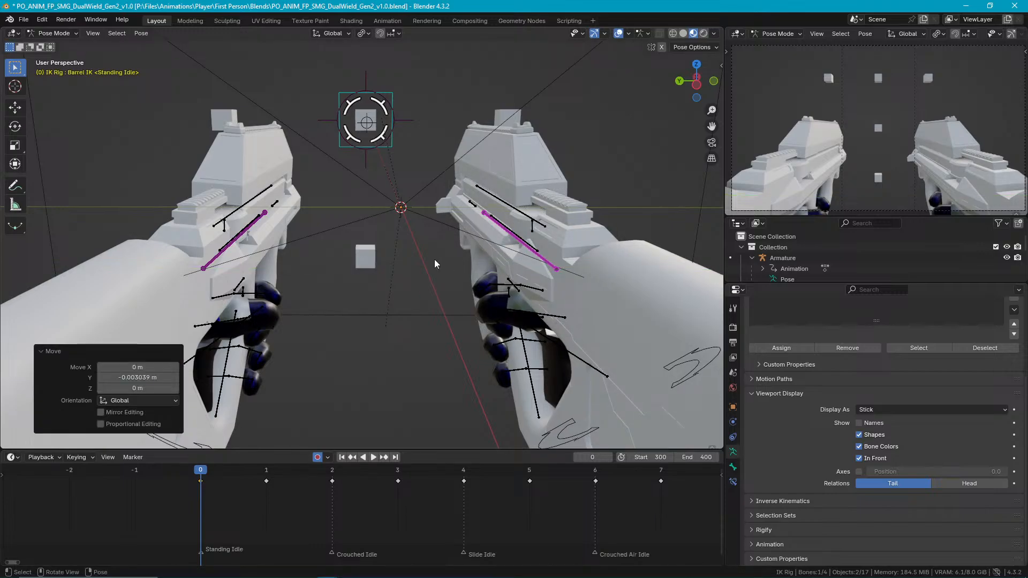
Mirror the right gun's adjusted Barrel IK pose onto the left gun with an X-flipped paste.
key("ctrl+c")
left_click(220, 258)
right_click(221, 260)
left_click(220, 260)
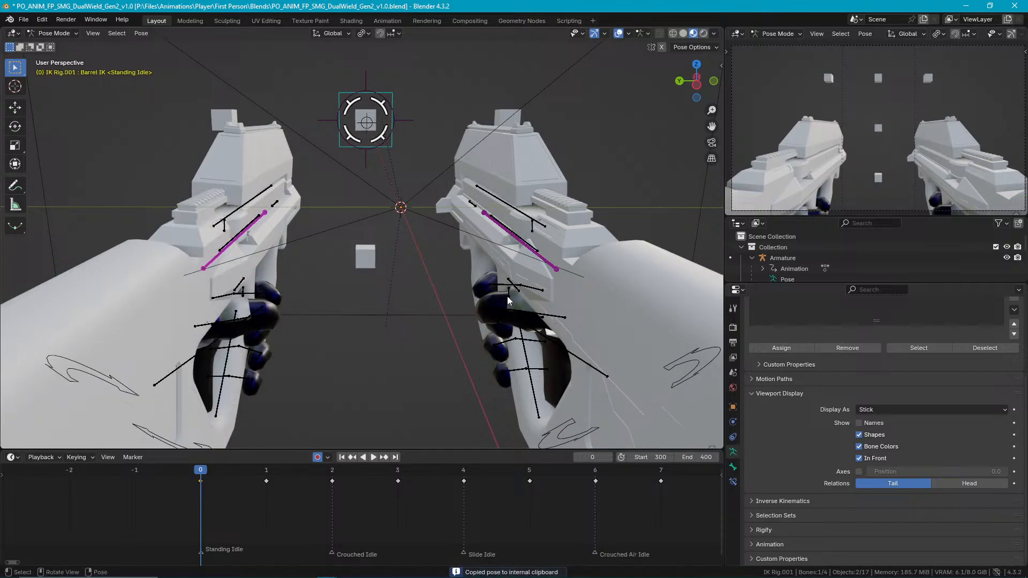
key("ctrl+shift+v")
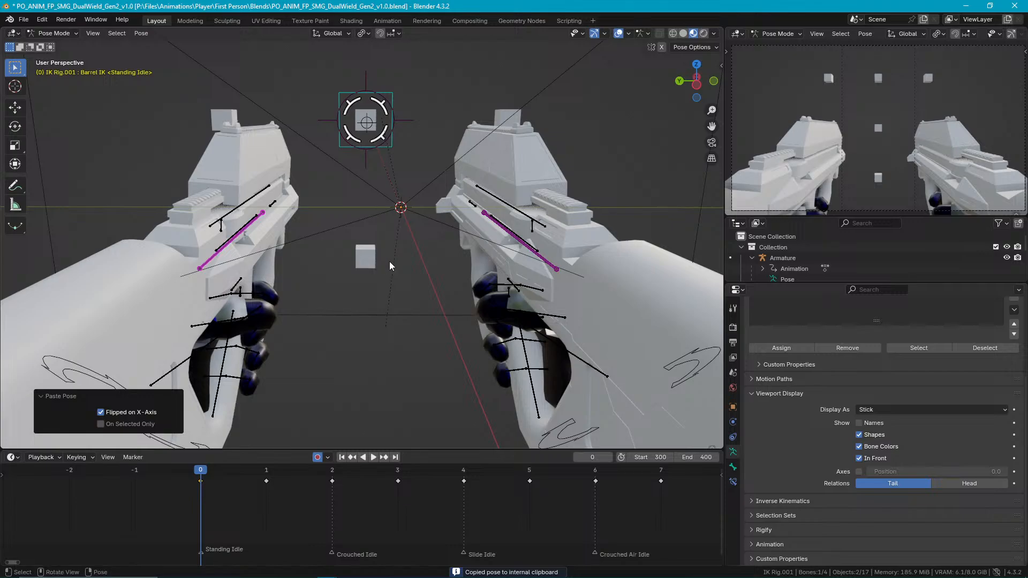
Return to Object Mode and select the arms armature together with both gun IK rigs.
middle_click_drag(443, 257, 357, 273)
scroll(364, 272, "down", 4)
scroll(407, 277, "up", 4)
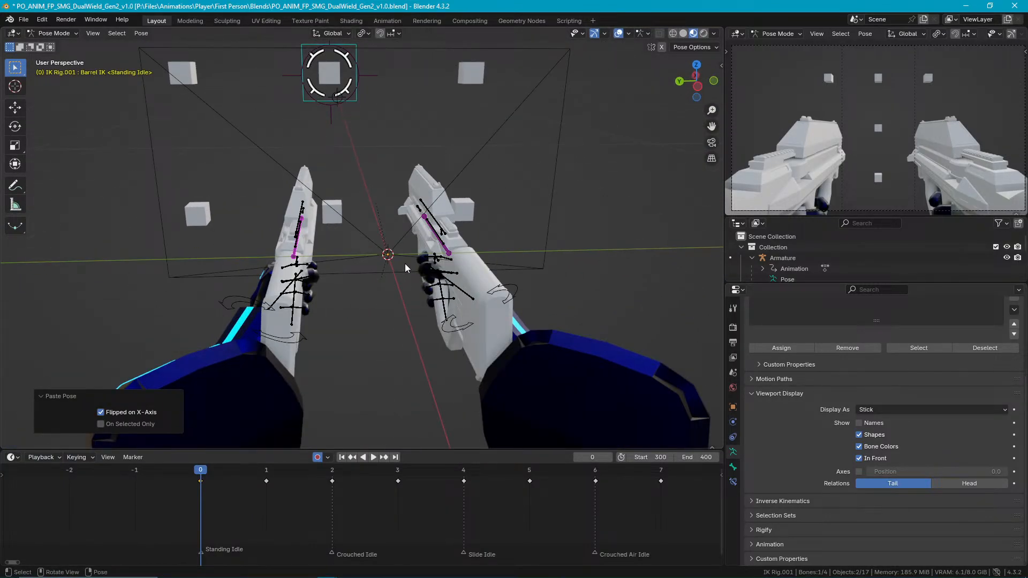
key("ctrl+Tab")
left_click(444, 232, "shift")
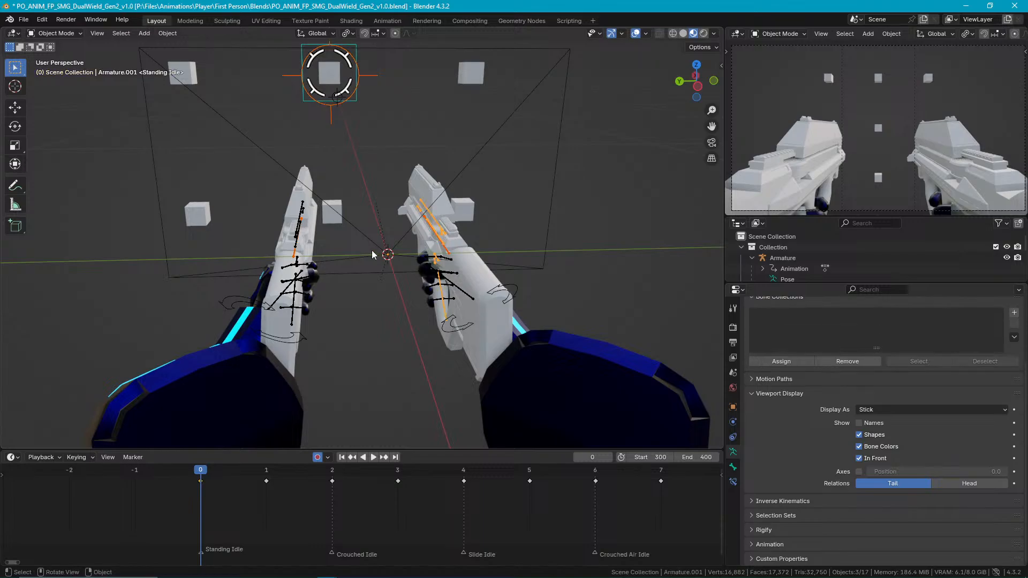
scroll(321, 236, "up", 1)
scroll(317, 239, "up", 2)
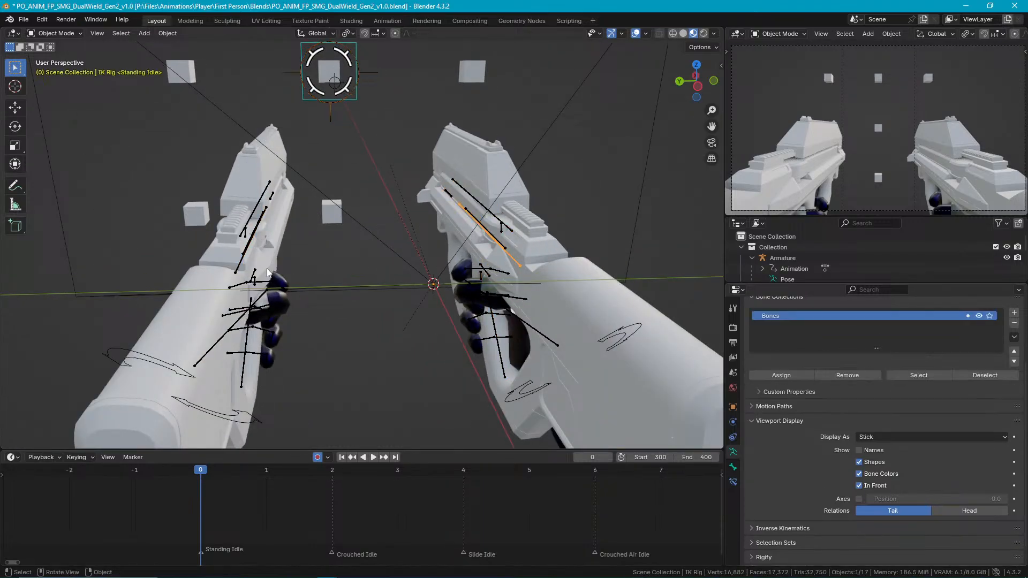
left_click(269, 292, "shift")
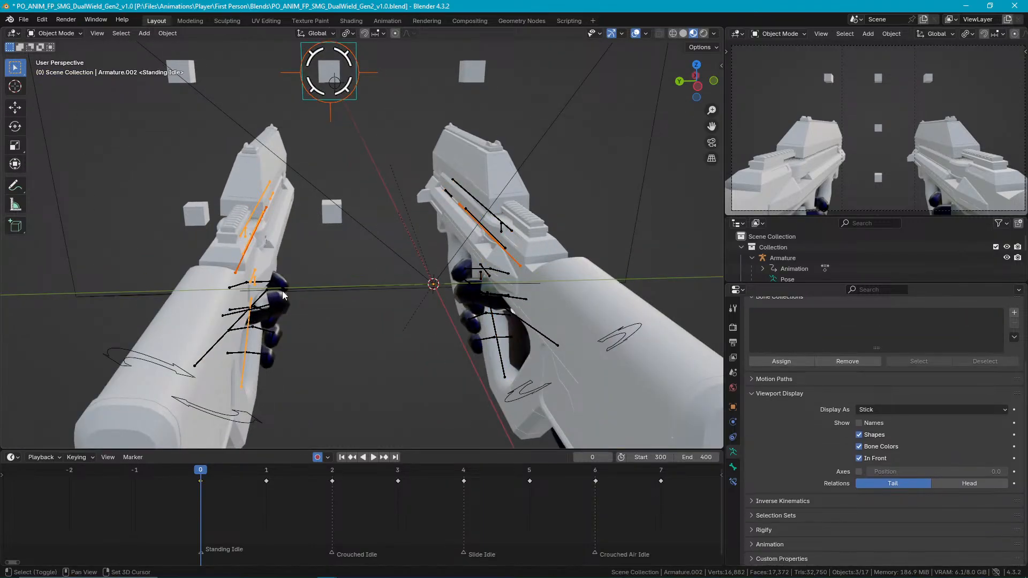
middle_click_drag(519, 299, 492, 286)
middle_click_drag(333, 284, 309, 280)
left_click(277, 274, "shift")
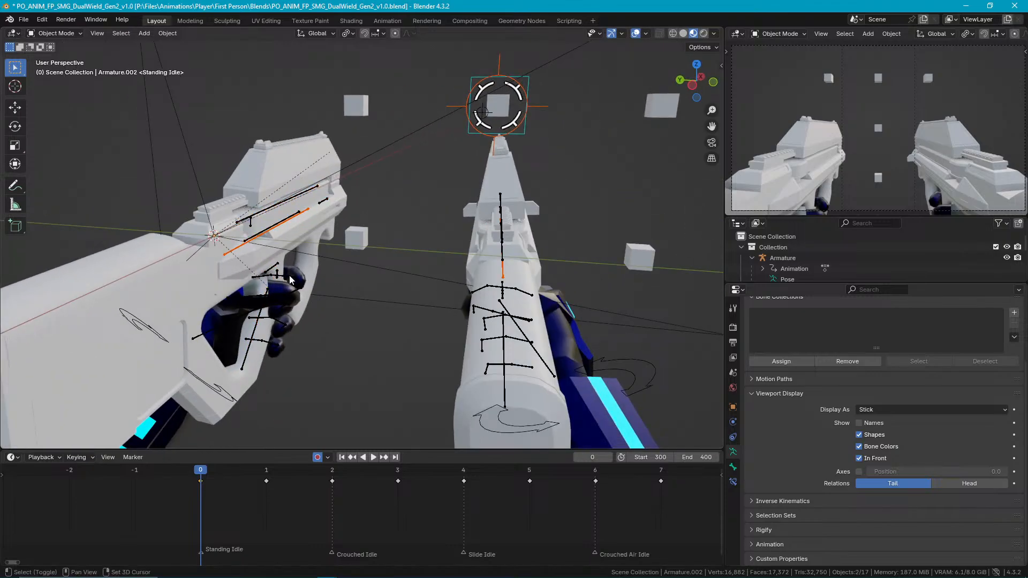
left_click(290, 277, "shift")
middle_click_drag(378, 313, 450, 320)
Enter Pose Mode, select all bones, and copy their frame 0 keyframes to frame 1.
key("ctrl+Tab")
key("a")
key("ctrl+c")
left_click(271, 473)
key("ctrl+v")
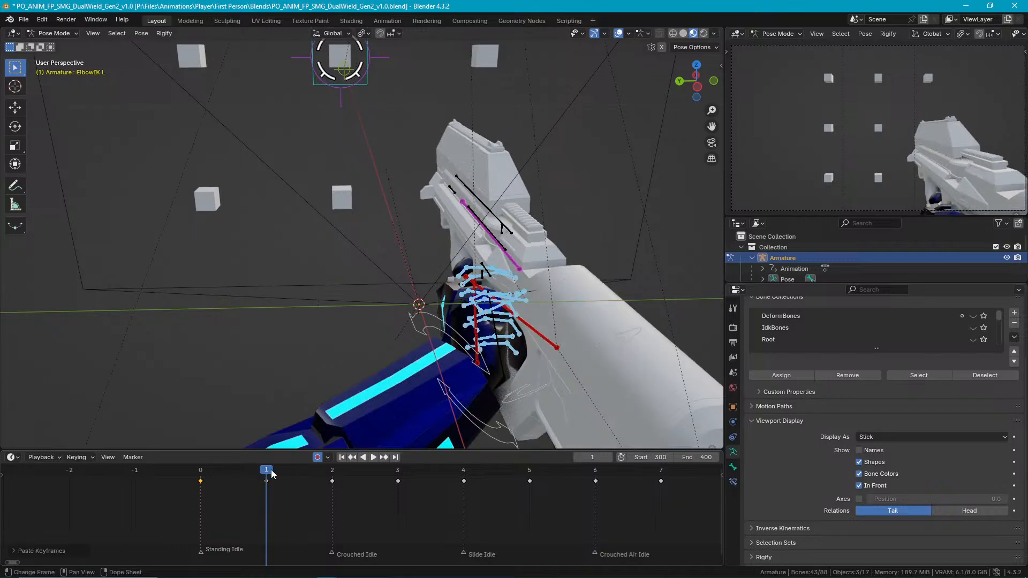
Copy the left gun's Barrel IK keyframe from frame 0 to frame 1 and save the file.
left_click(200, 473)
left_click(240, 272)
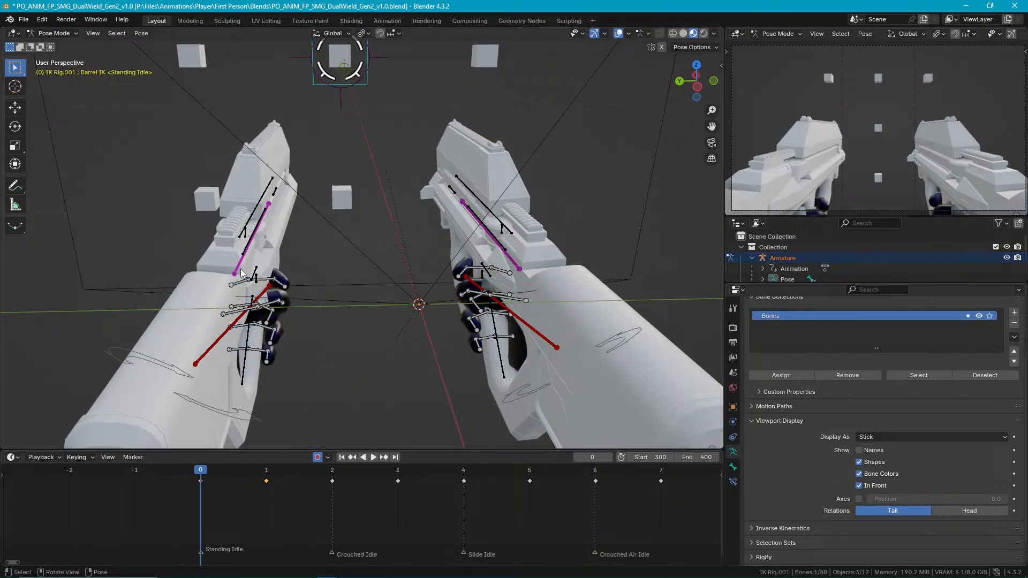
left_click_drag(219, 508, 186, 477)
key("space")
left_click(264, 470)
key("ctrl+v")
key("ctrl+s")
Return to Object Mode, select only the arms armature, and start an FBX export.
mouse_move(375, 297)
middle_mouse_down()
mouse_move(387, 288)
mouse_move(365, 284)
mouse_move(416, 291)
mouse_move(377, 284)
middle_mouse_up()
key("ctrl+Tab")
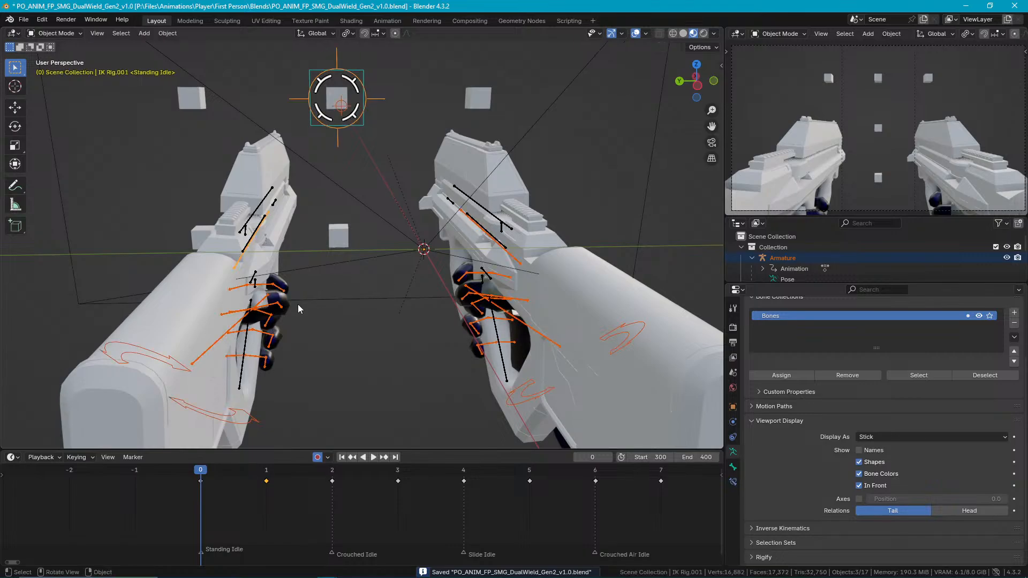
left_click(288, 293)
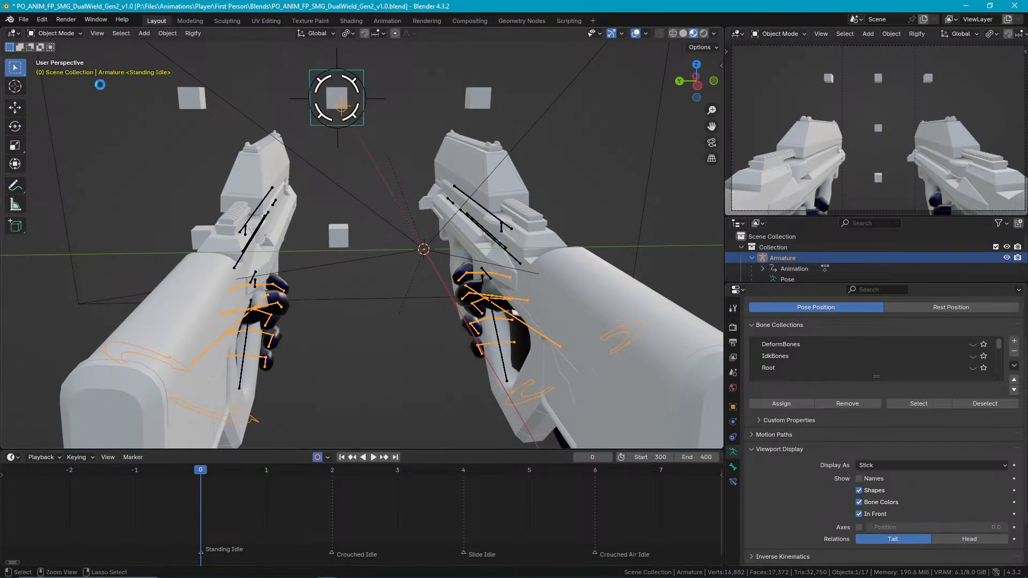
left_click(23, 20)
mouse_move(96, 181)
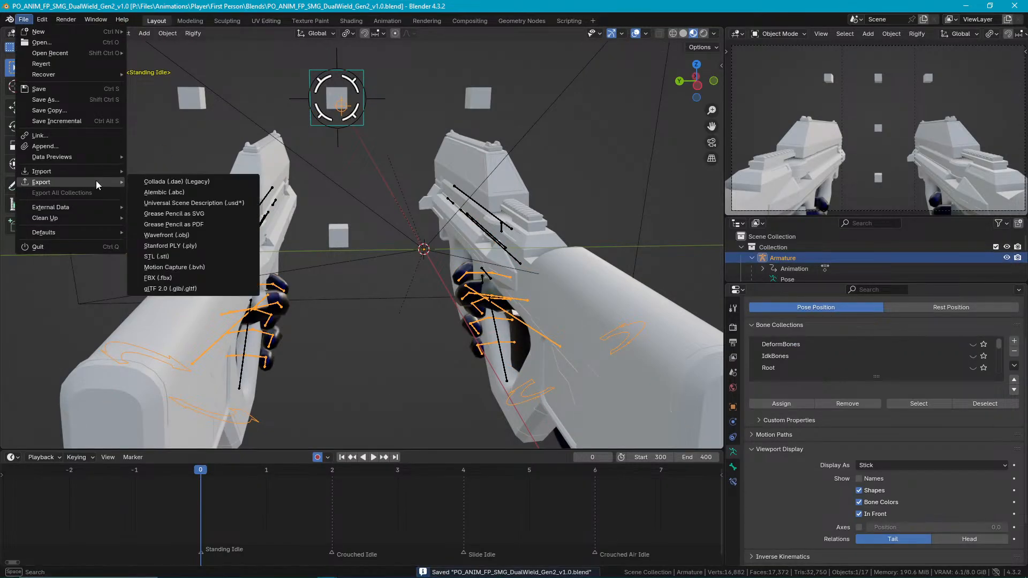
left_click(186, 276)
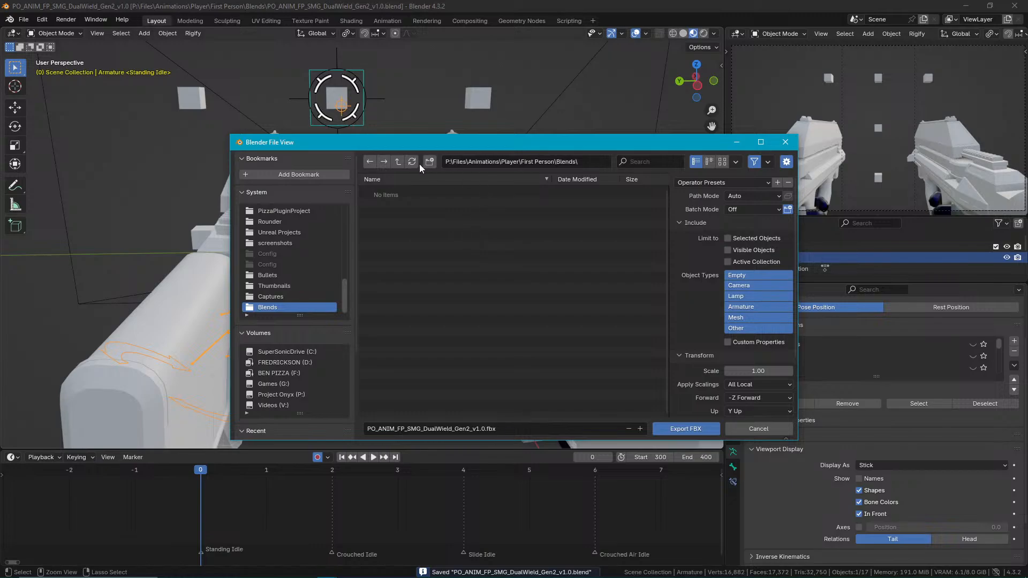
Export PO_ANIM_FP_SMG_DualWield_Gen2_v1.0.fbx to the First Person\SMG folder using a saved operator preset, and save the blend file.
left_click(398, 162)
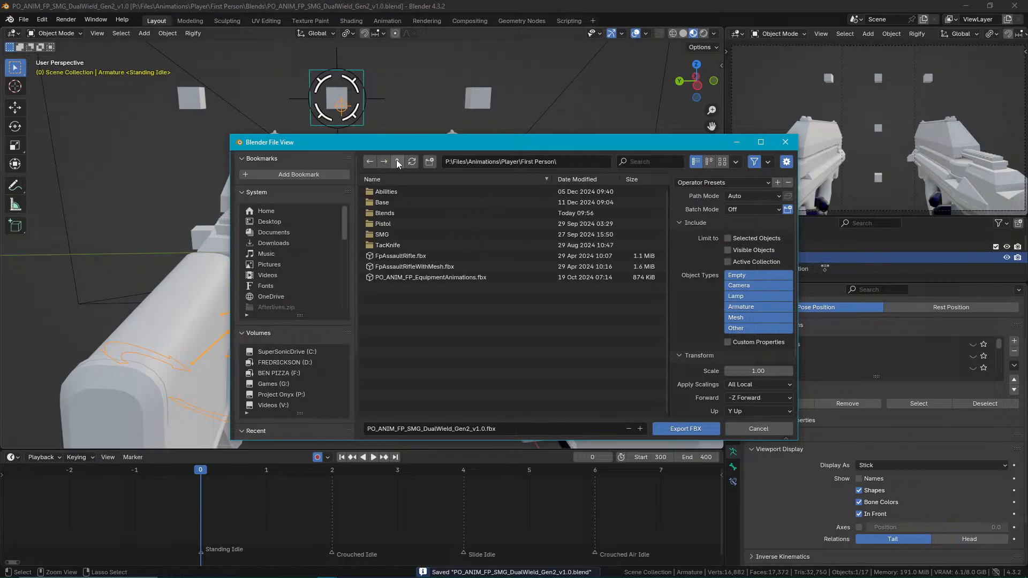
left_click(408, 234)
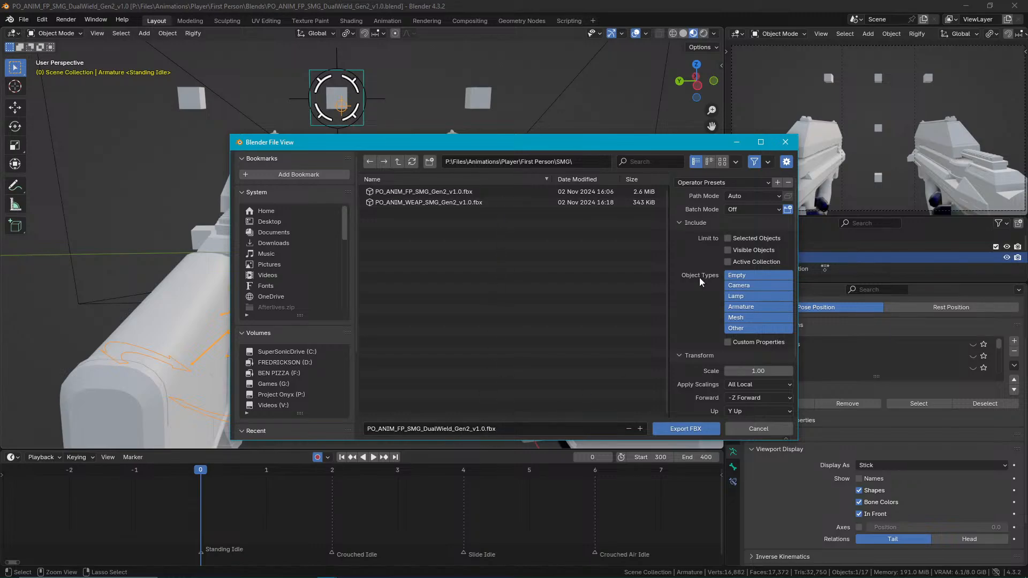
left_click(729, 177)
left_click(733, 212)
left_click(697, 431)
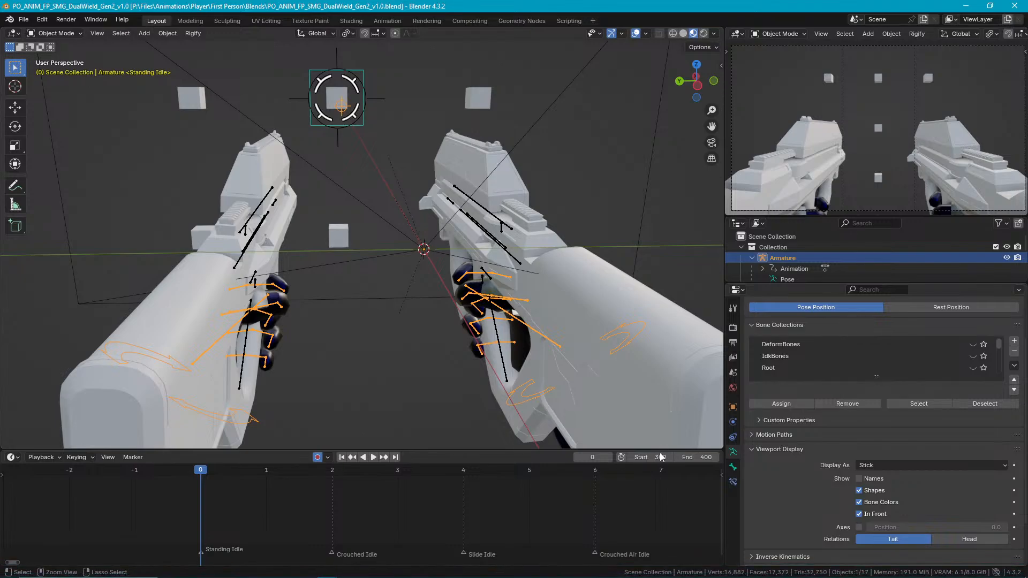
middle_click_drag(384, 287, 394, 284)
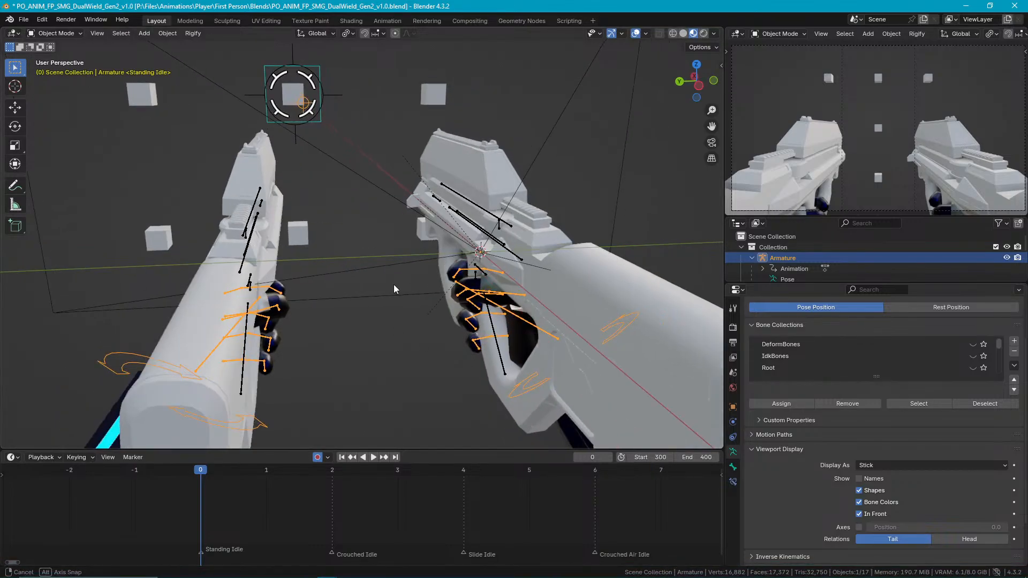
key("ctrl+s")
Switch from Blender to the ProjectOnyx project in Unreal Editor.
left_click(965, 5)
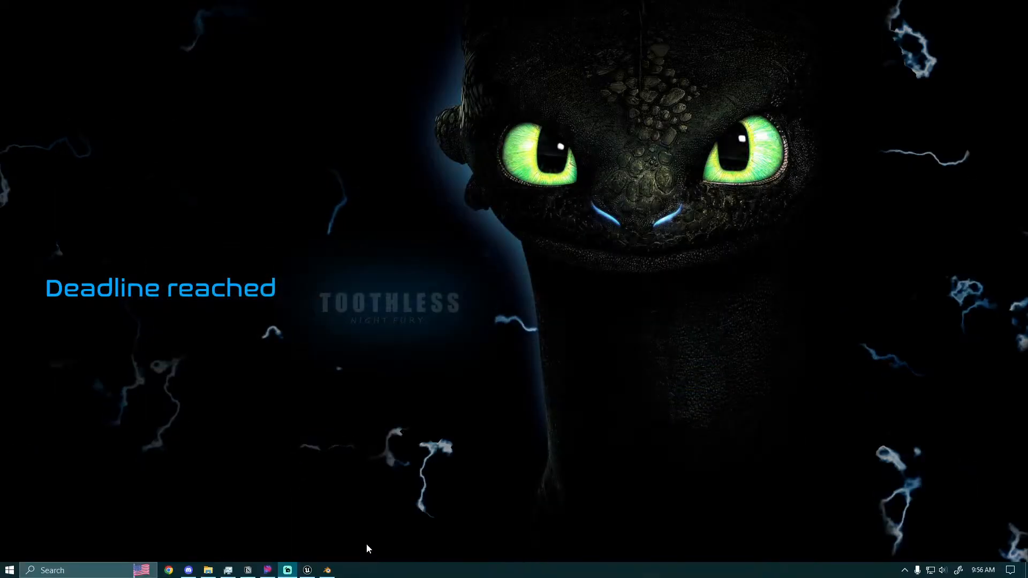
left_click(321, 570)
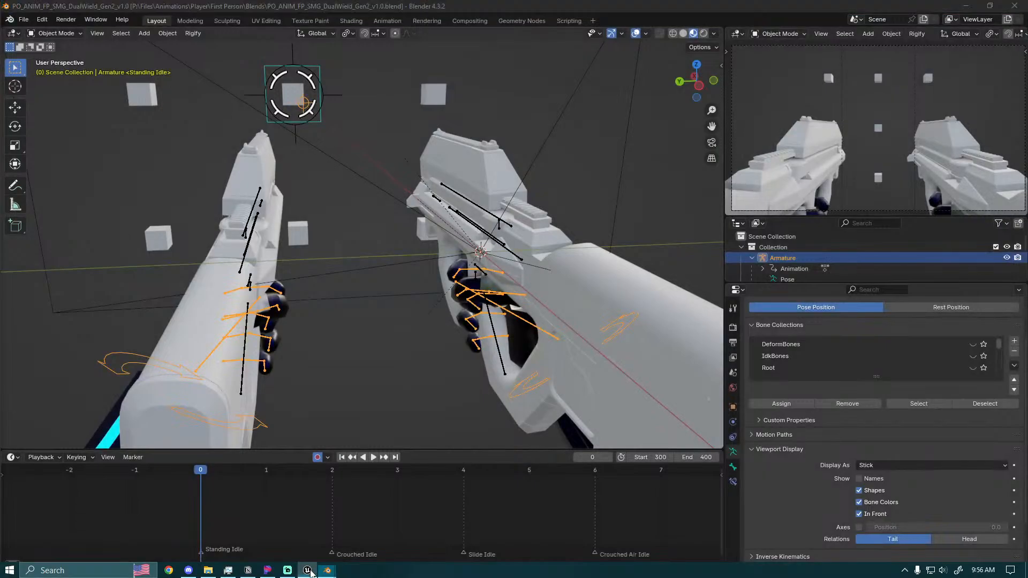
left_click(307, 568)
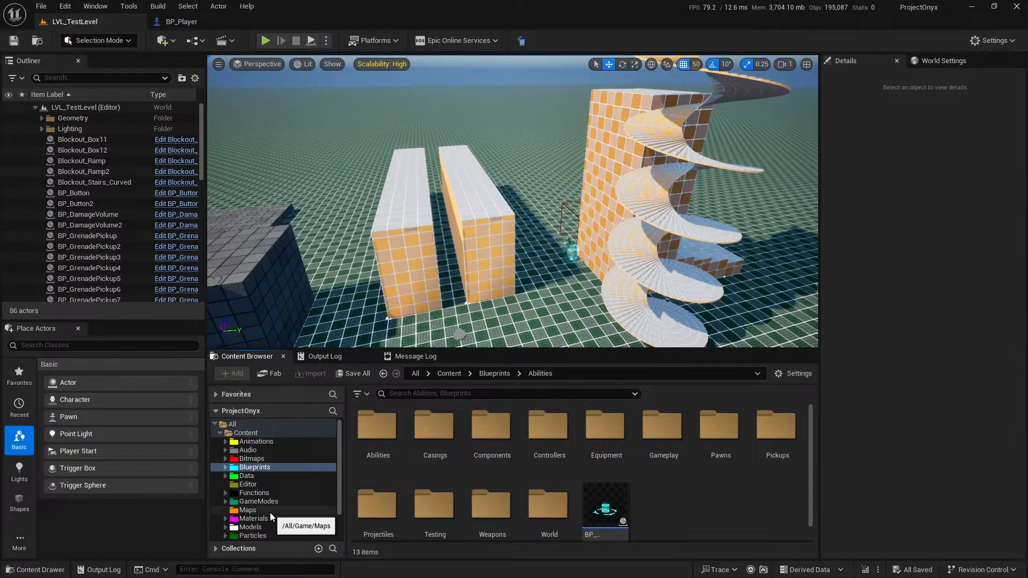
Look through the weapon animation assets in the Animations/Weapons/SMG folder.
double_click(268, 442)
double_click(469, 423)
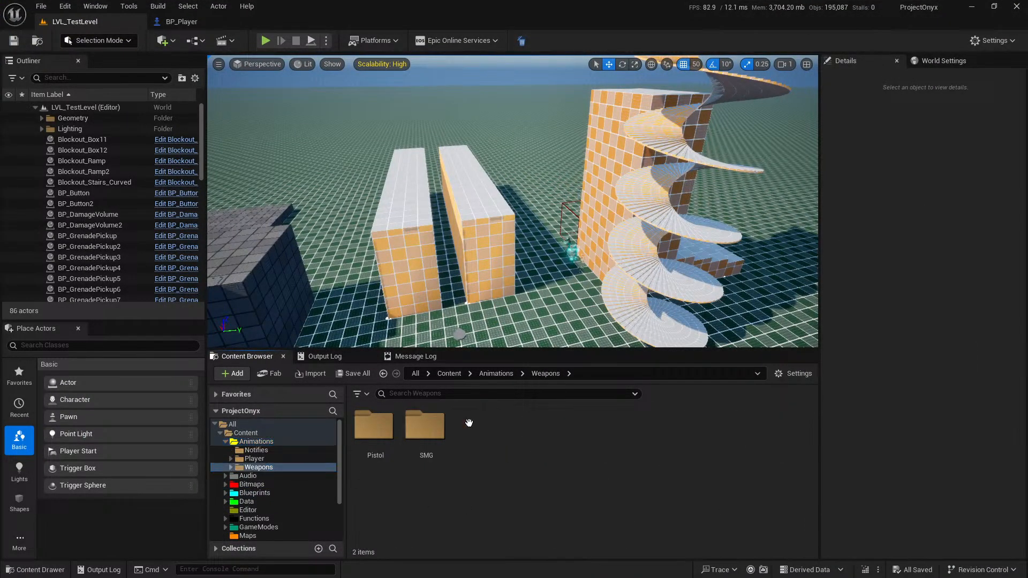
double_click(405, 434)
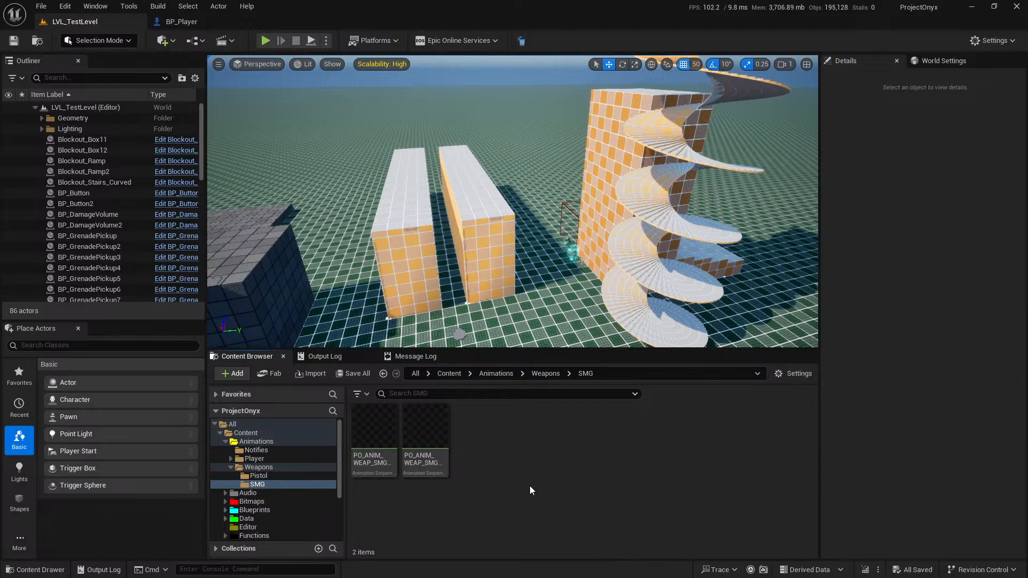
right_click(529, 482)
left_click(471, 502)
mouse_move(378, 434)
Browse to Animations/Player/FirstPerson and create a new folder named DualWield there.
left_click(286, 459)
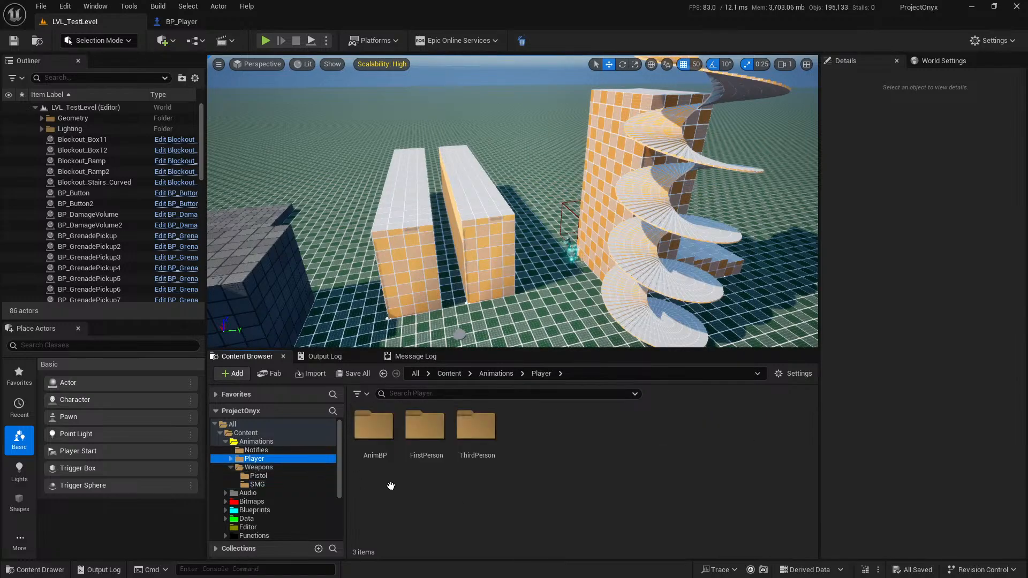
double_click(441, 437)
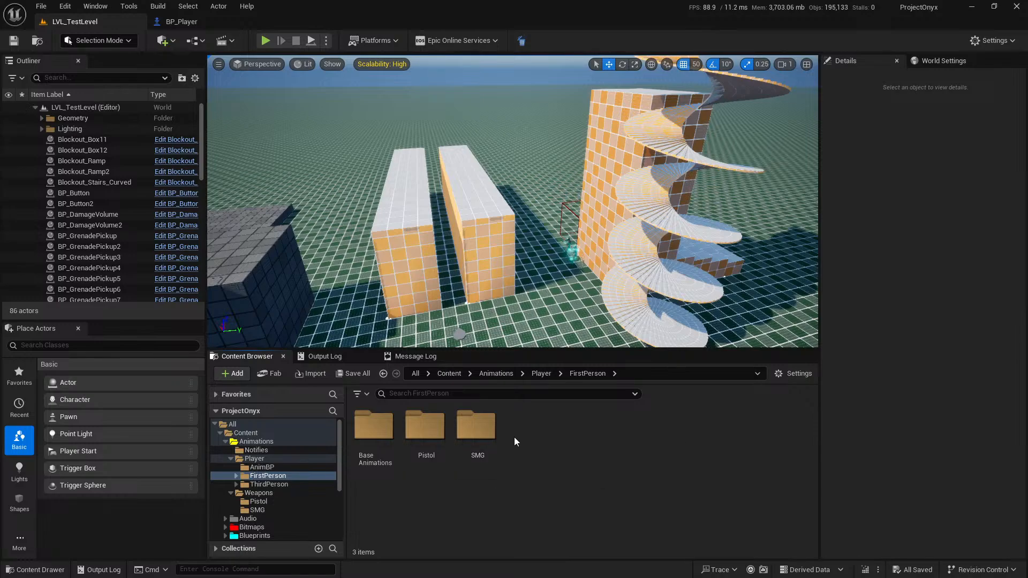
double_click(473, 430)
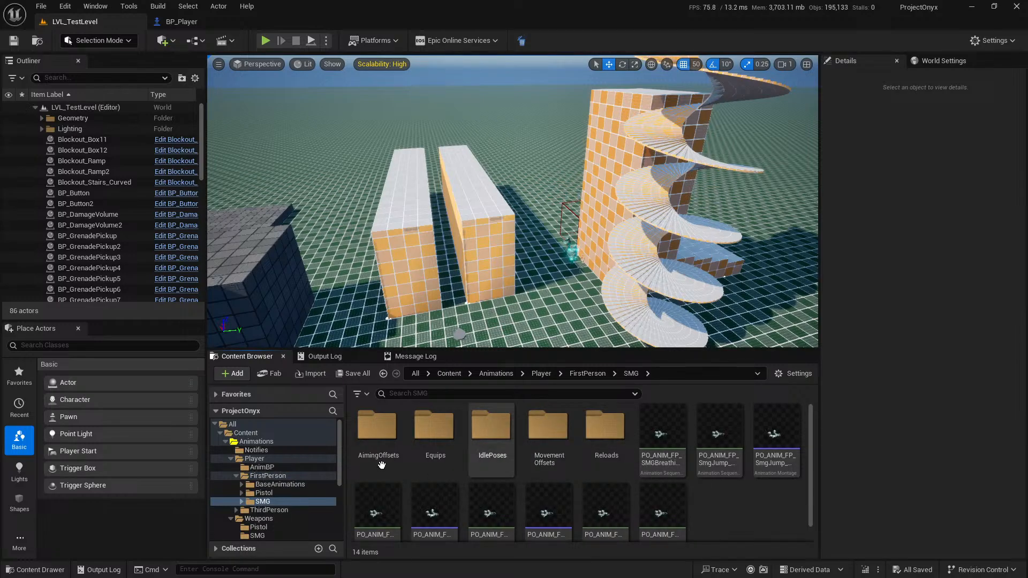
left_click(303, 475)
right_click(608, 467)
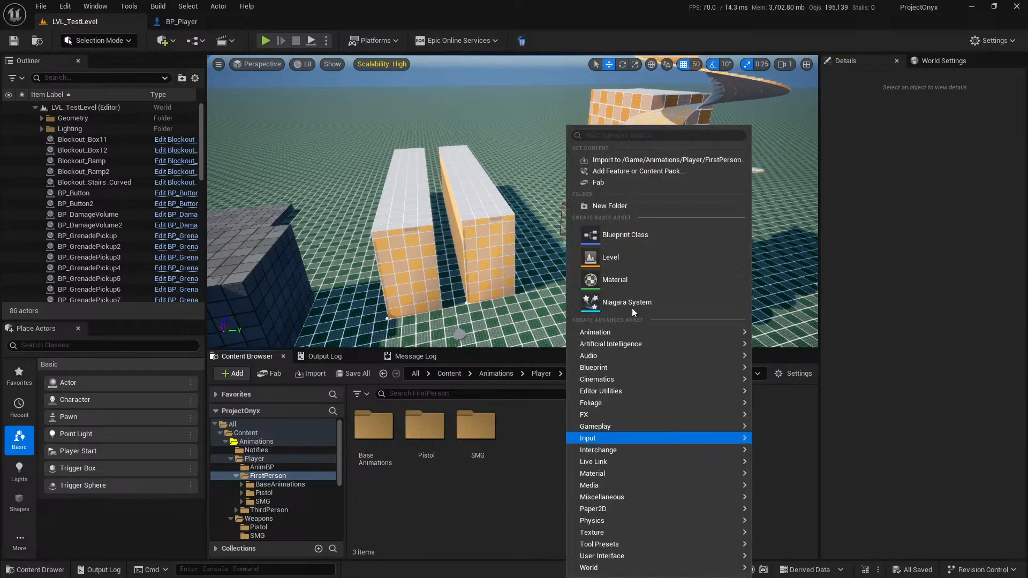
left_click(610, 206)
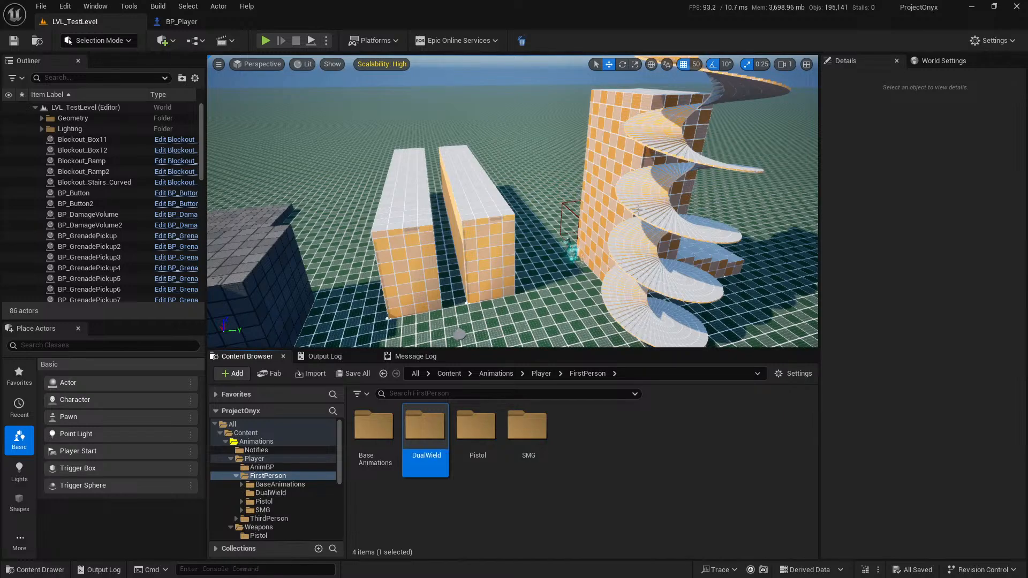
Create a subfolder named SMG inside the DualWield folder.
double_click(426, 431)
right_click(429, 442)
left_click(477, 208)
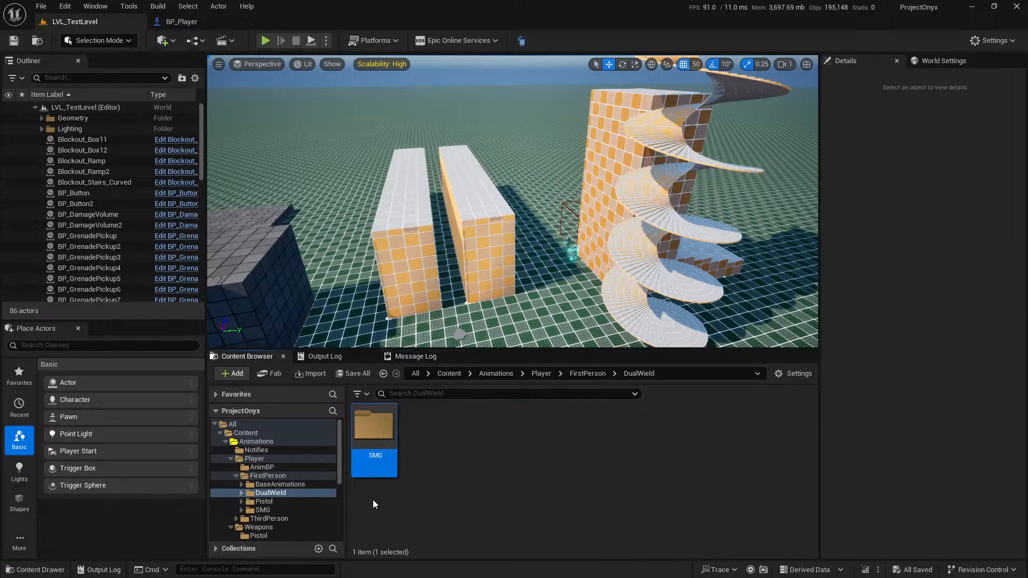
Select everything in FirstPerson/SMG and start an Advanced Copy of it into DualWield/SMG.
left_click(287, 507)
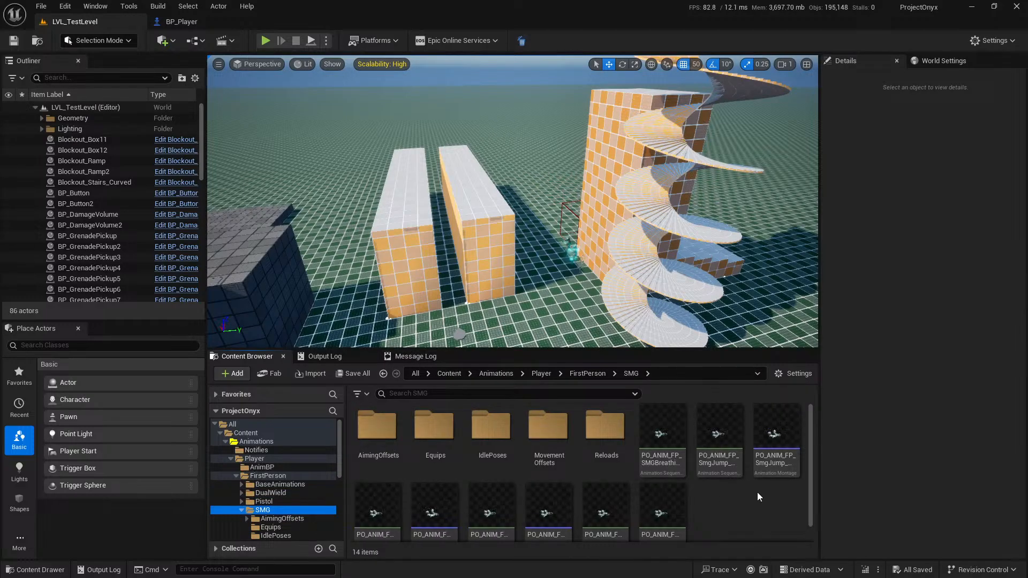
scroll(734, 515, "down", 1)
scroll(744, 506, "up", 1)
scroll(755, 513, "down", 1)
scroll(762, 517, "up", 1)
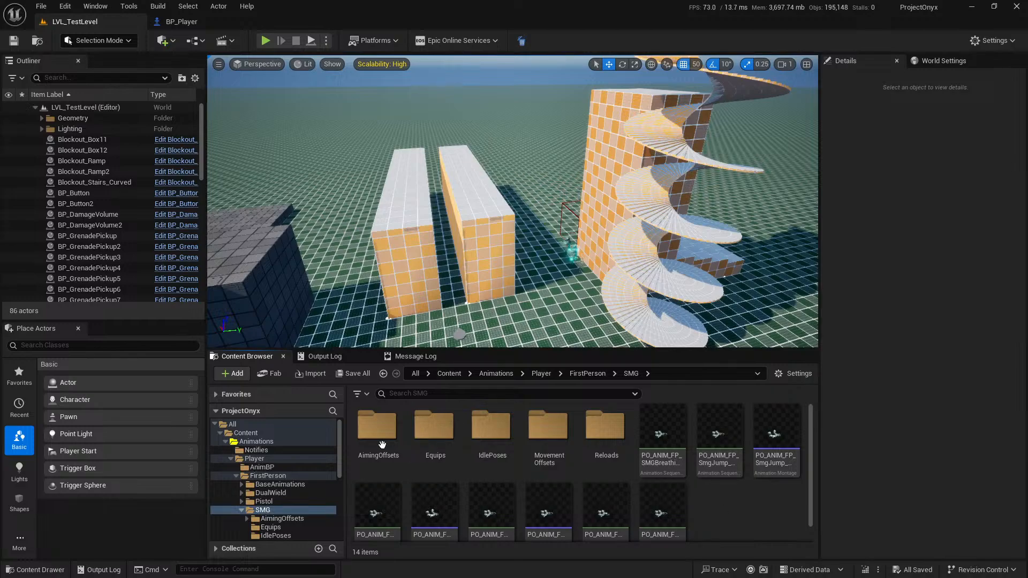
left_click(397, 451)
key("ctrl+a")
left_click_drag(397, 451, 598, 502)
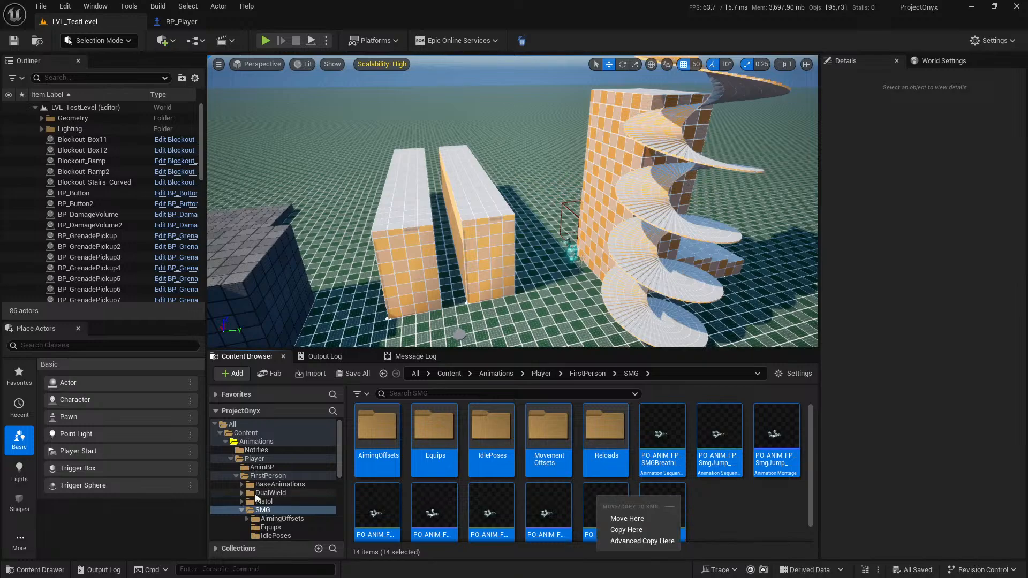
left_click(241, 493)
scroll(268, 497, "down", 2)
left_click_drag(600, 453, 292, 467)
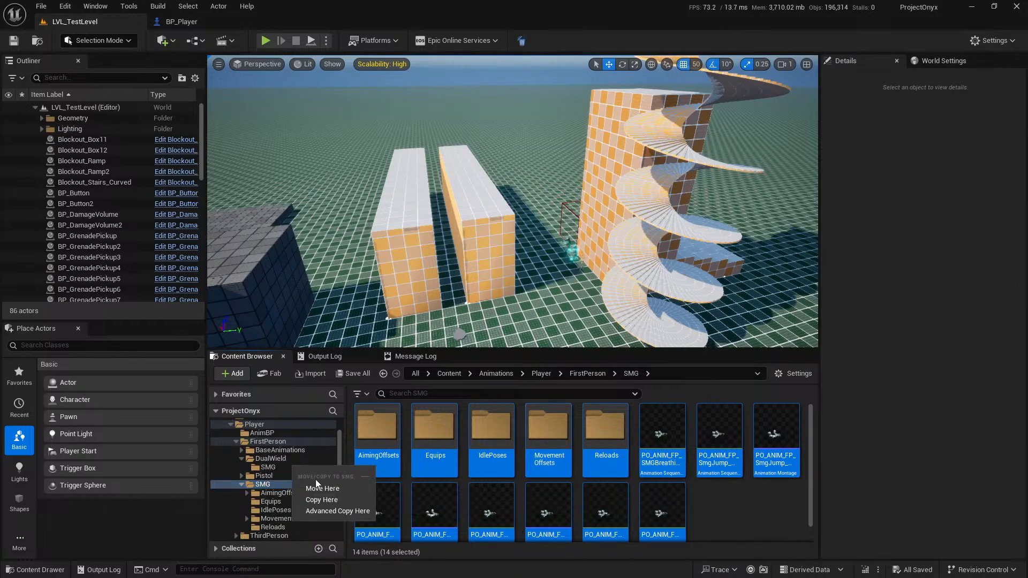
left_click(345, 508)
Set the copy to find SMG and replace it with SMG_DualWield in the asset names, and run the advanced copy.
scroll(419, 345, "down", 5)
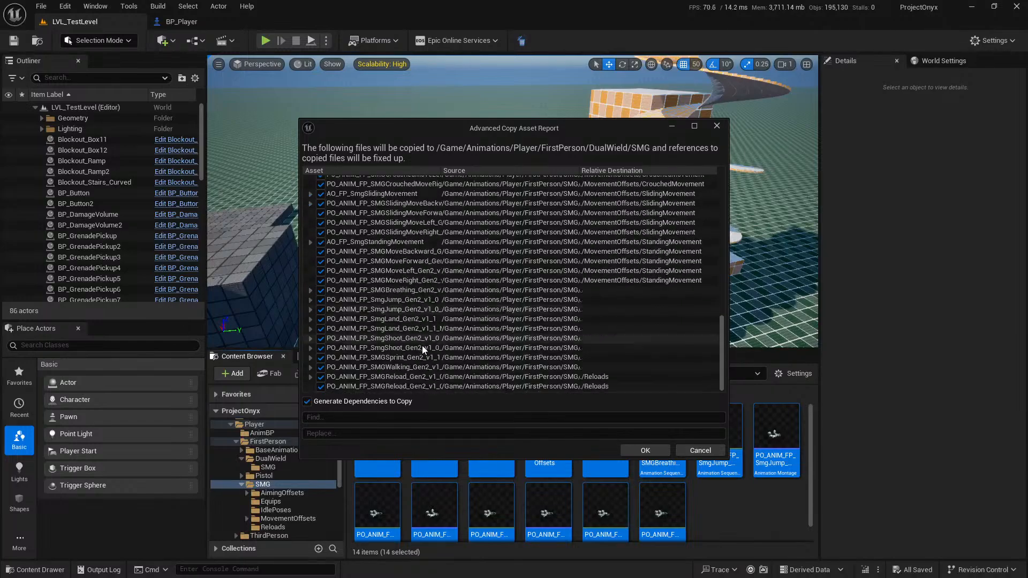
scroll(416, 357, "up", 5)
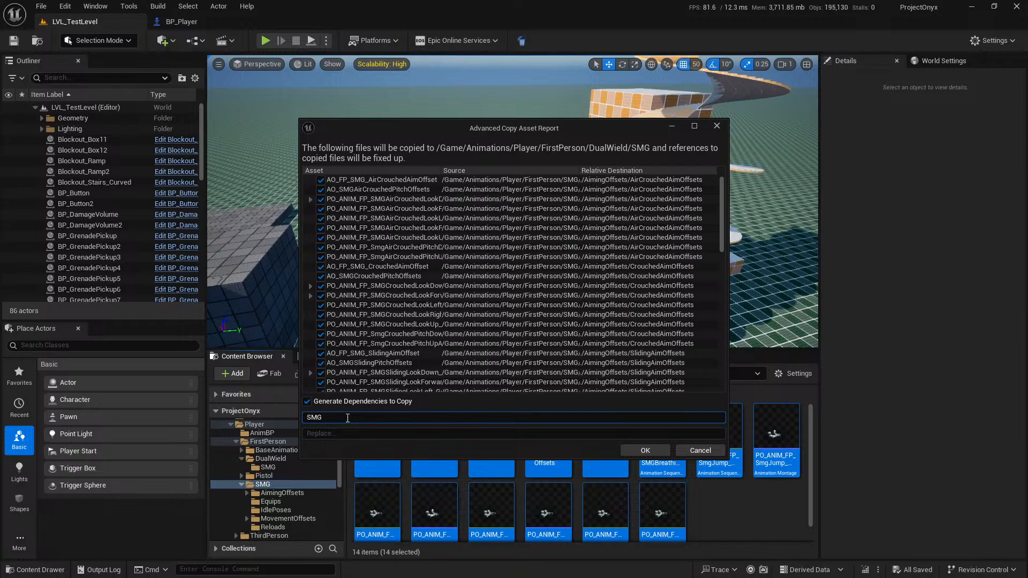
left_click(345, 433)
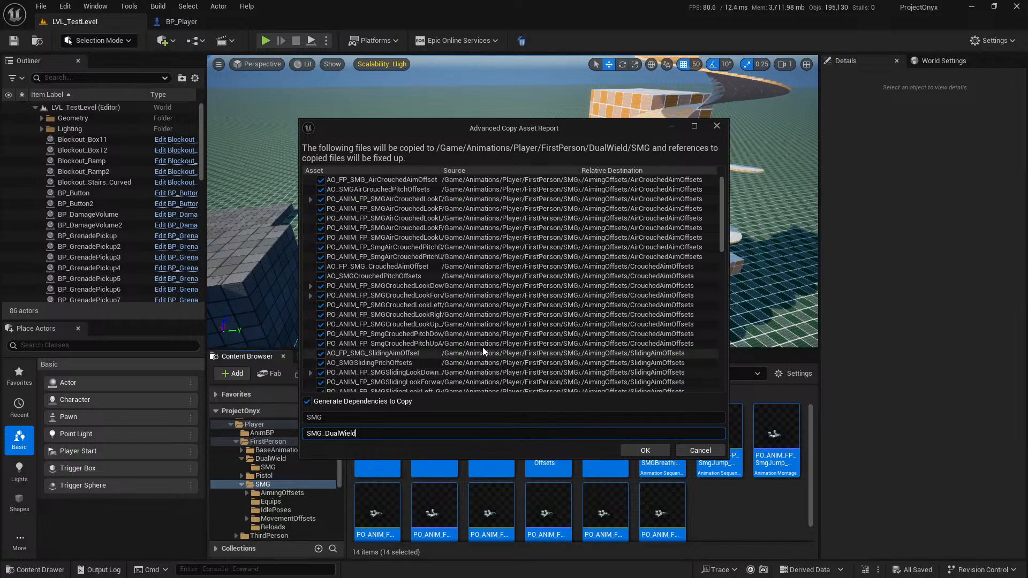
scroll(531, 316, "down", 6)
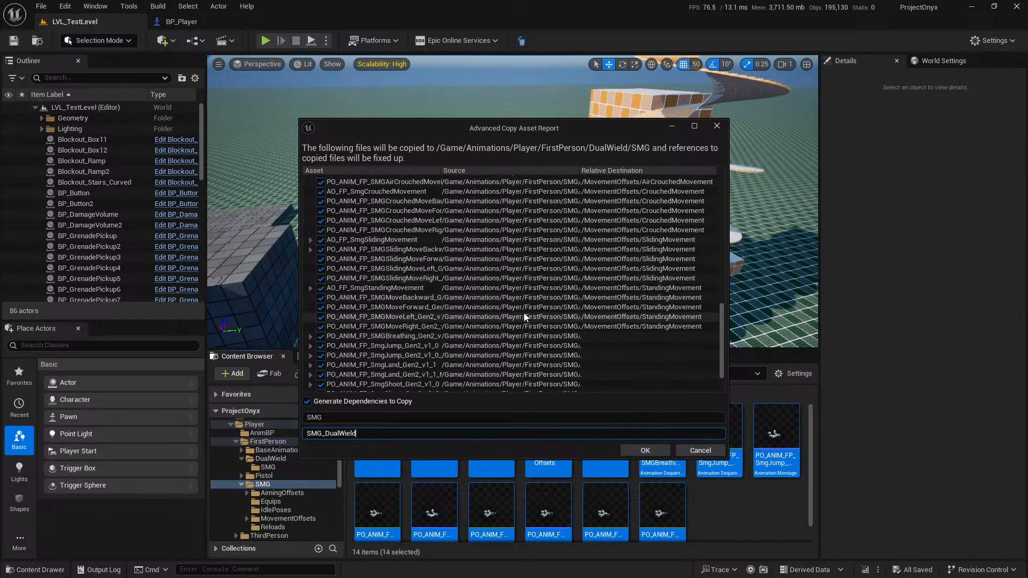
scroll(509, 324, "up", 6)
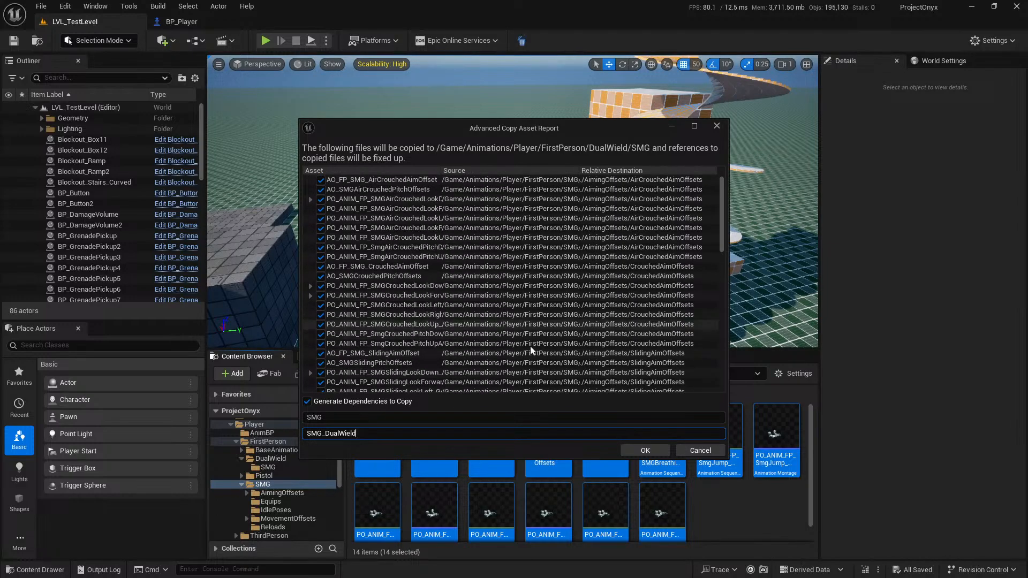
left_click(656, 451)
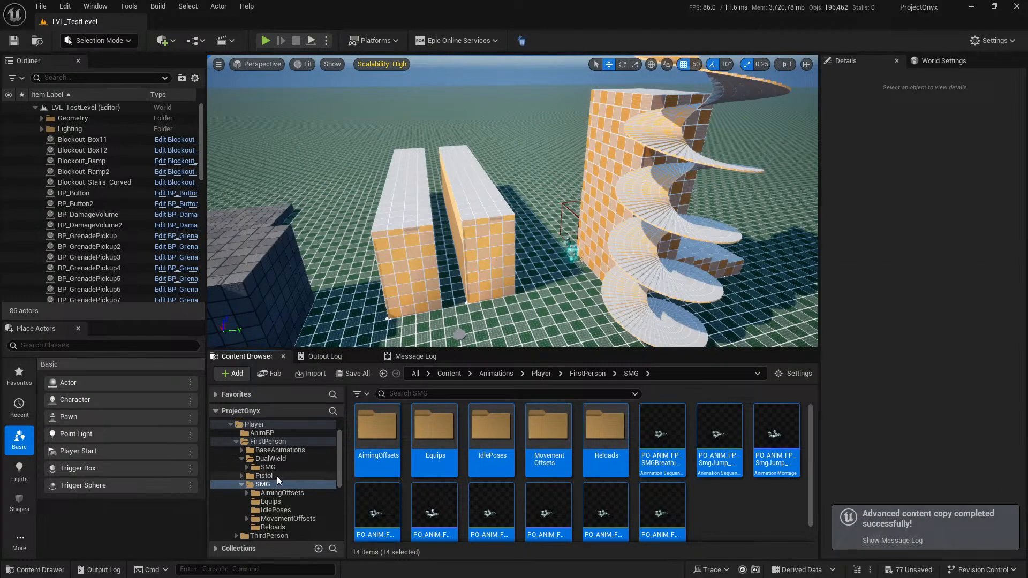
Examine the copied assets in DualWield/SMG and in the sliding, crouched, air-crouched and standing subfolders of MovementOffsets.
left_click(267, 467)
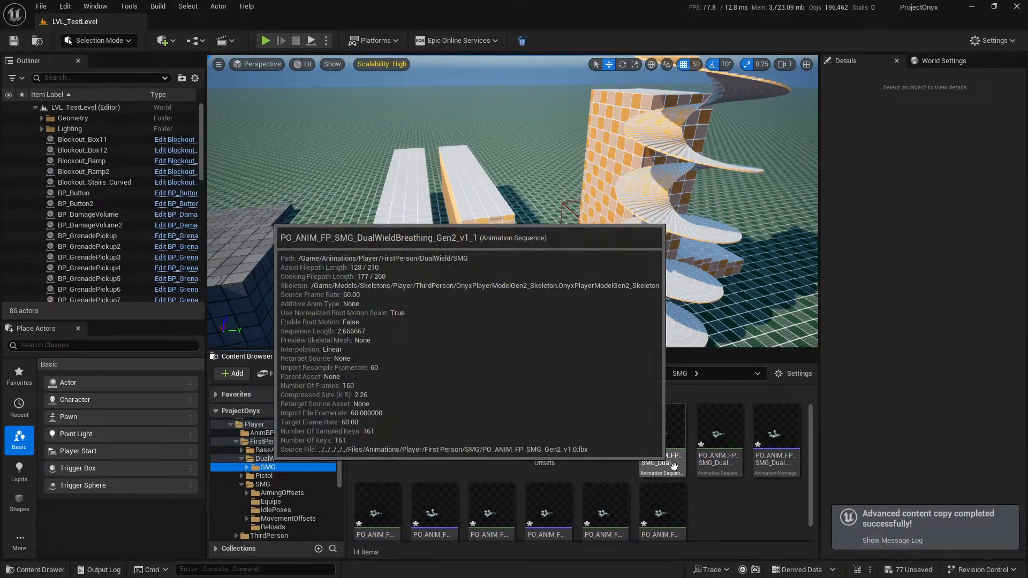
scroll(717, 506, "down", 1)
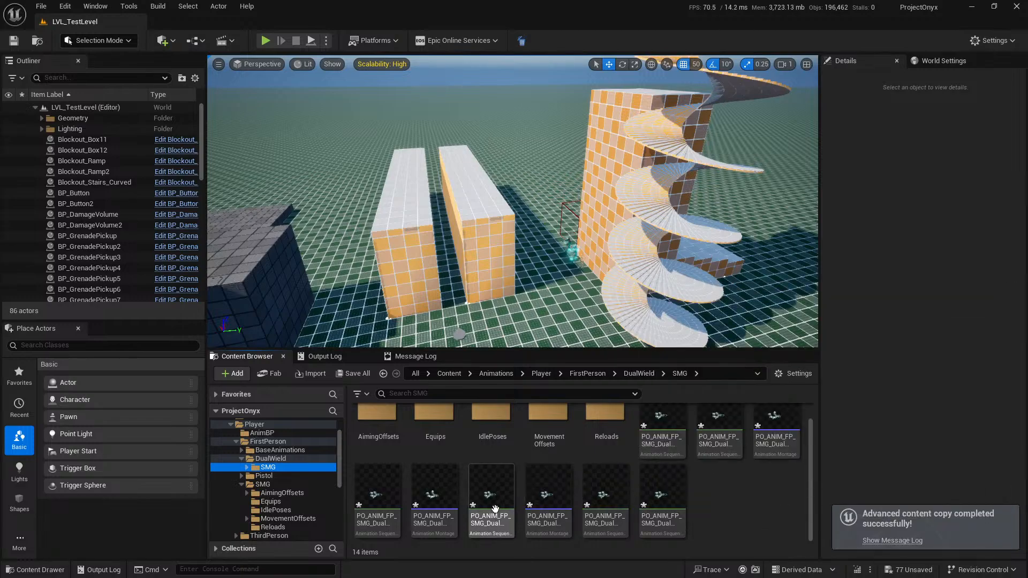
scroll(524, 471, "up", 1)
double_click(551, 422)
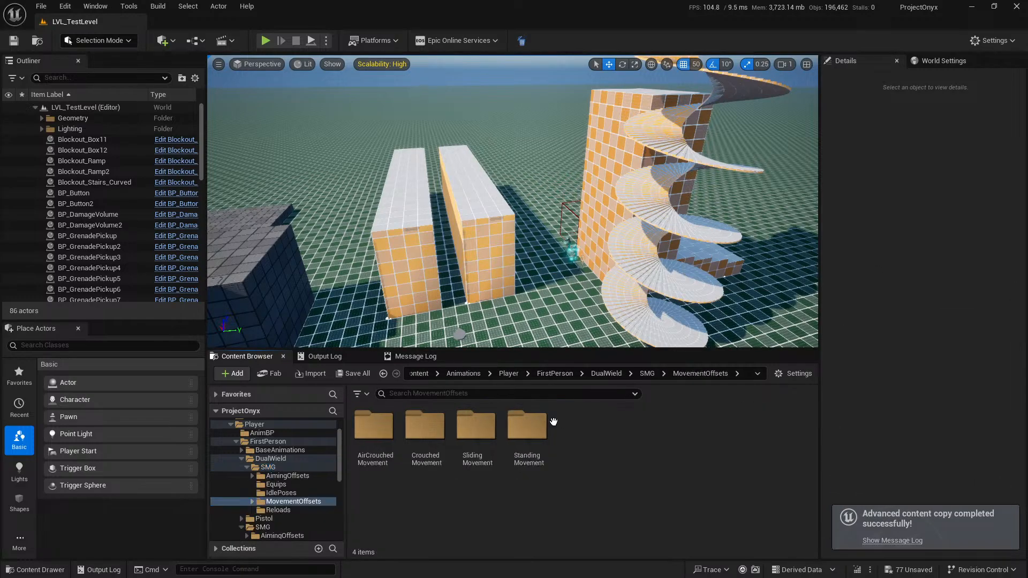
double_click(477, 435)
key("alt+Left")
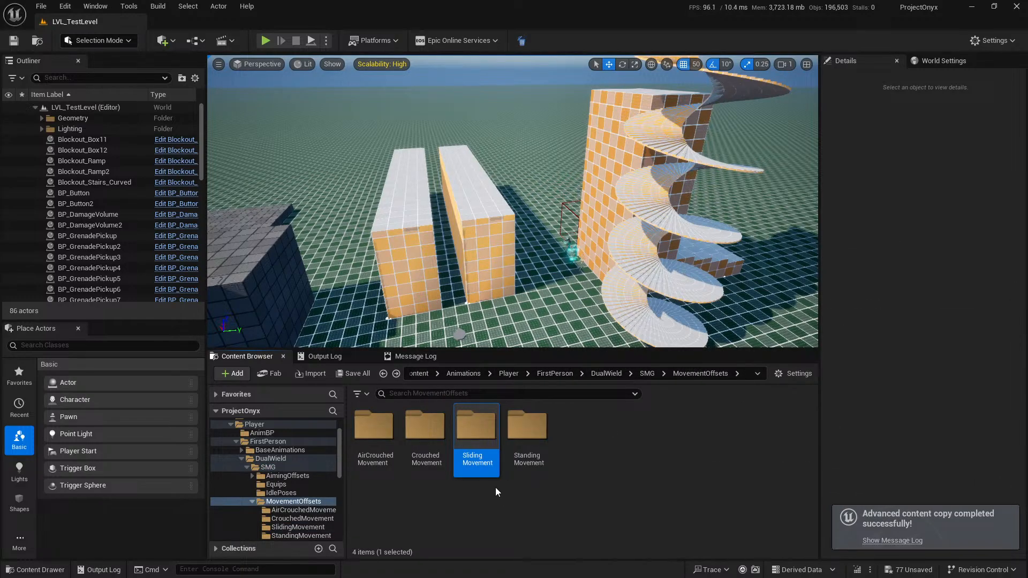
double_click(476, 428)
key("alt+Left")
double_click(425, 428)
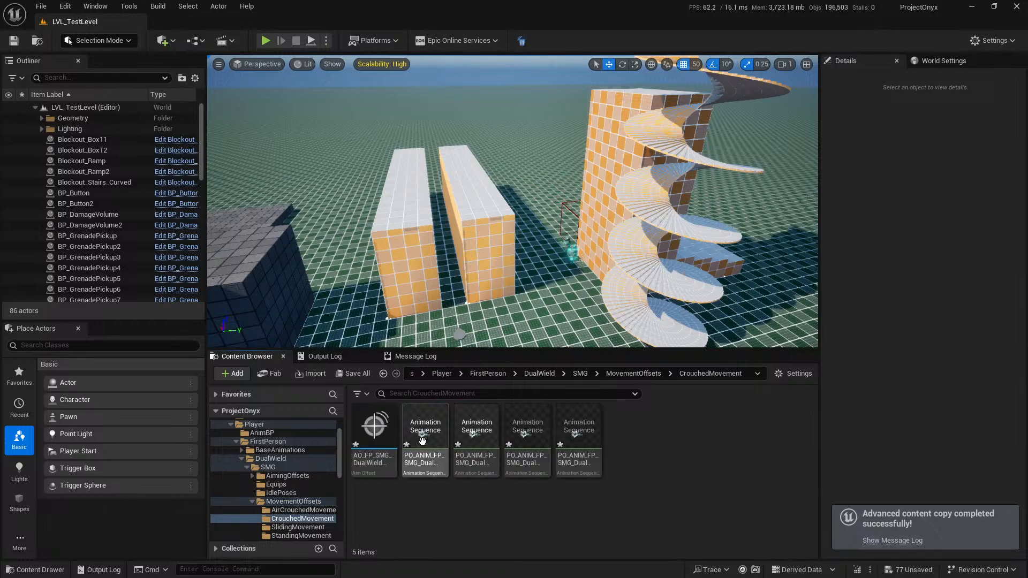
key("alt+Left")
double_click(374, 428)
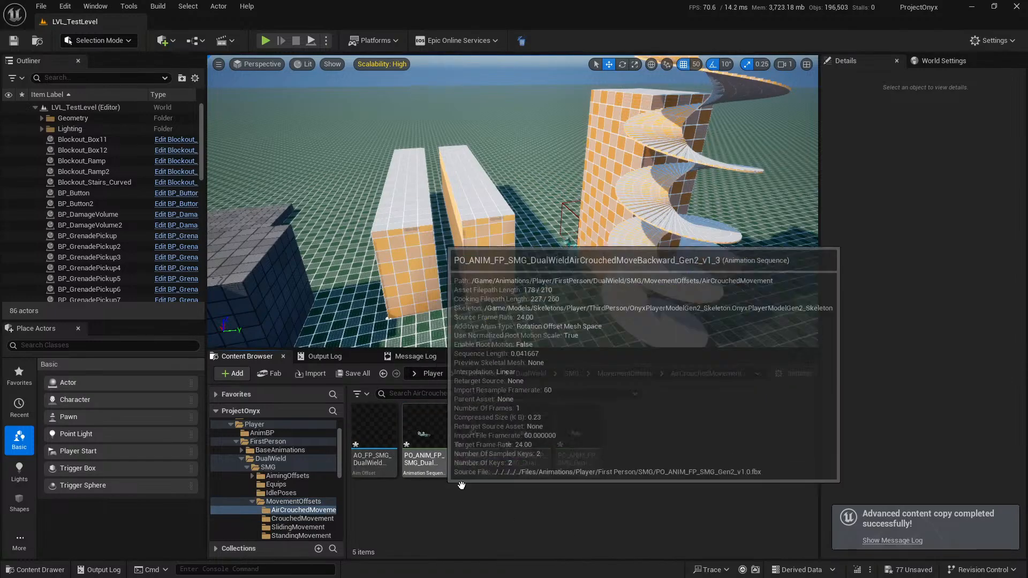
key("alt+Left")
double_click(528, 433)
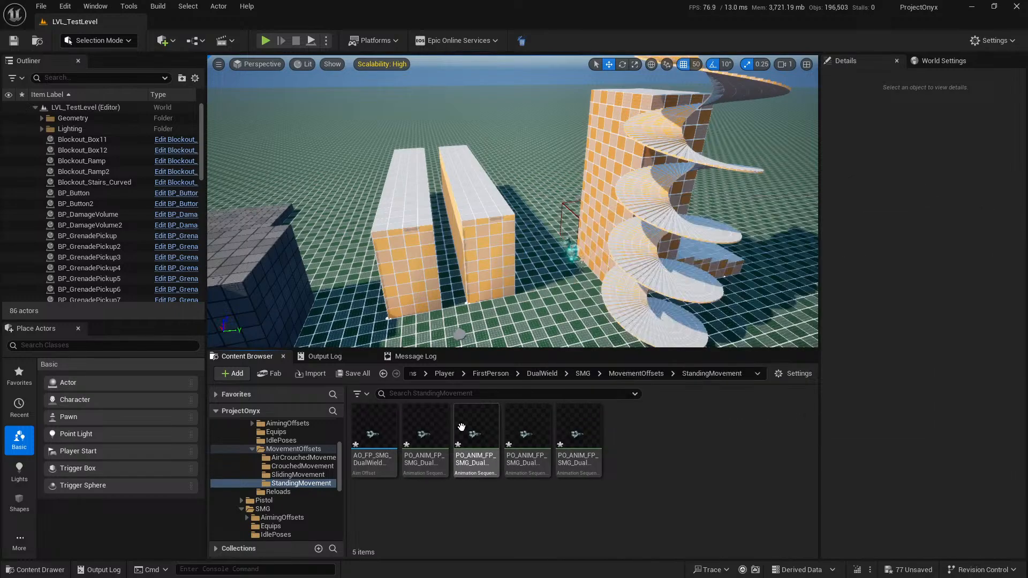
key("alt+Left")
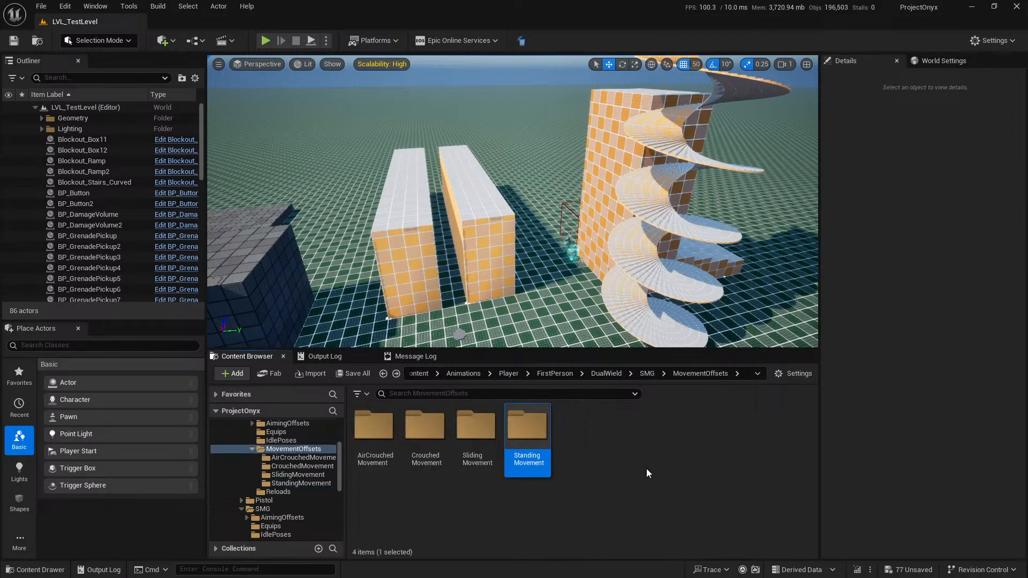
key("alt+Left")
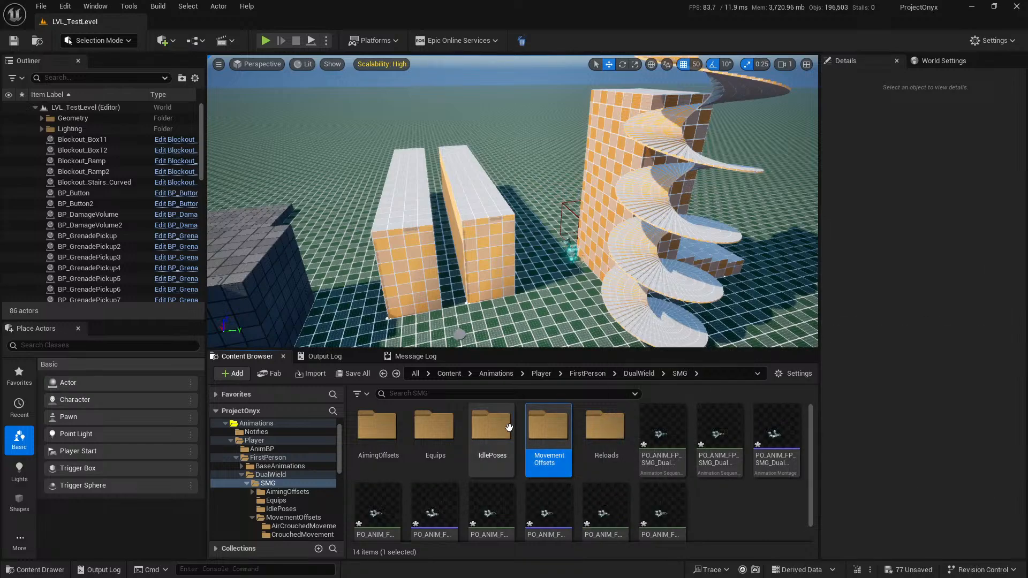
Check the copied assets in the IdlePoses, Equips and AimingOffsets/StandingAimOffsets folders, and return to DualWield/SMG.
double_click(479, 428)
key("alt+Left")
double_click(425, 428)
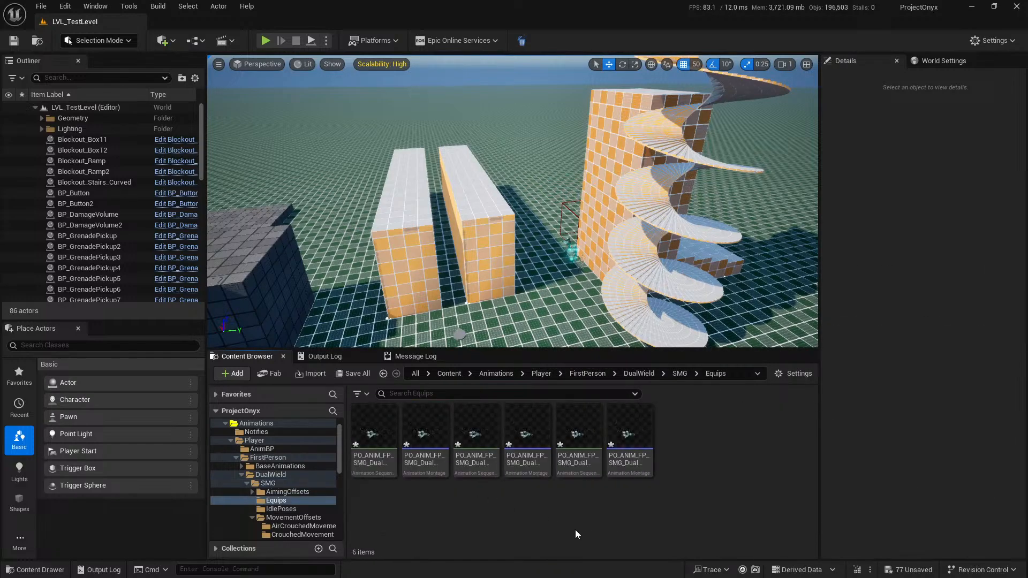
key("alt+Left")
double_click(373, 428)
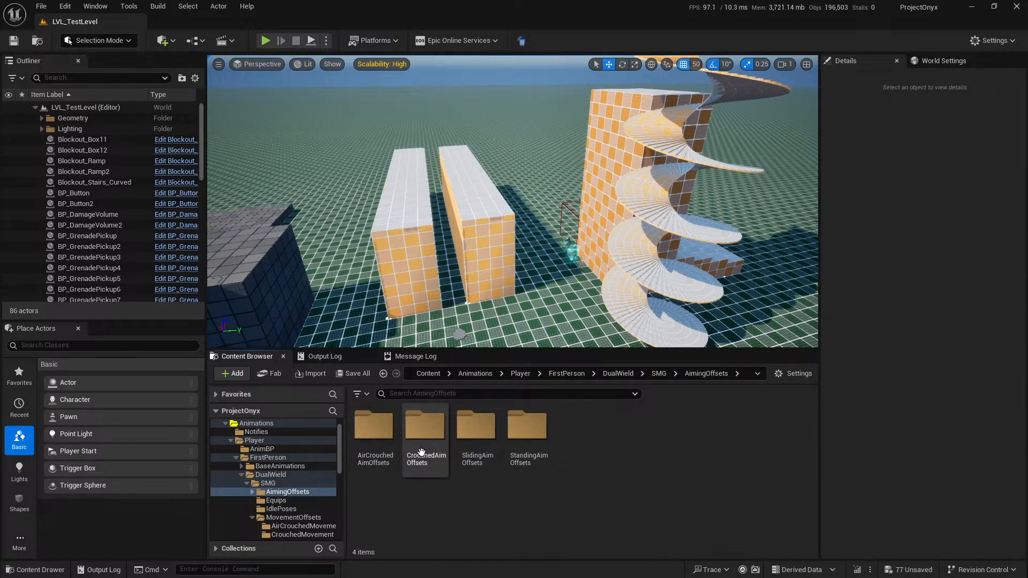
double_click(527, 428)
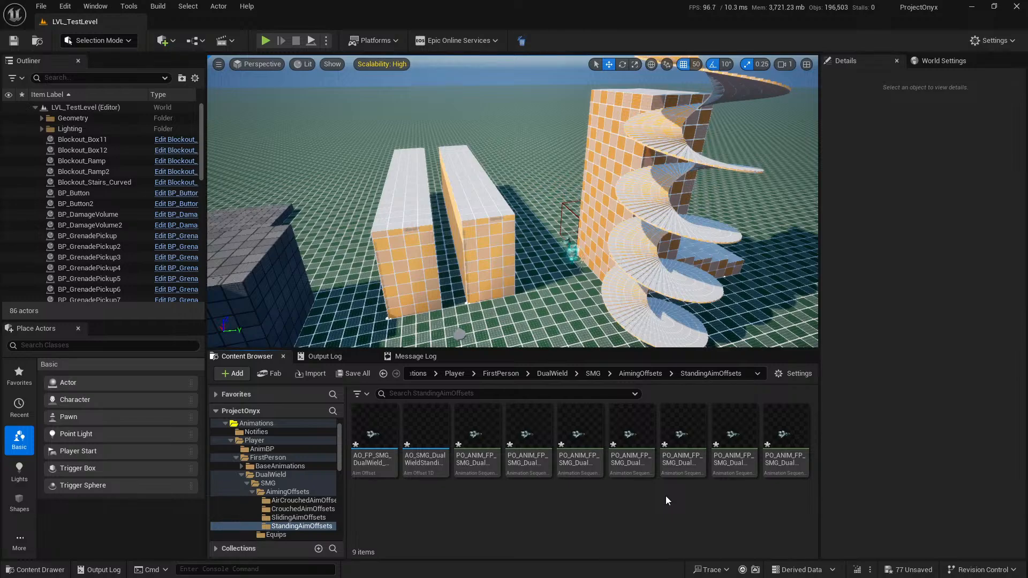
key("alt+Left")
key("alt+Left")
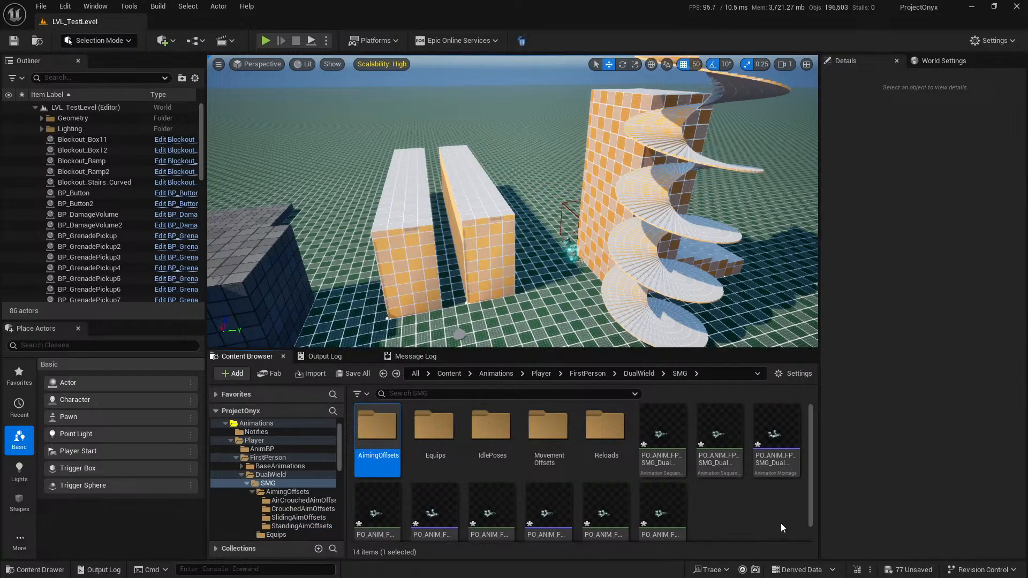
scroll(781, 522, "down", 1)
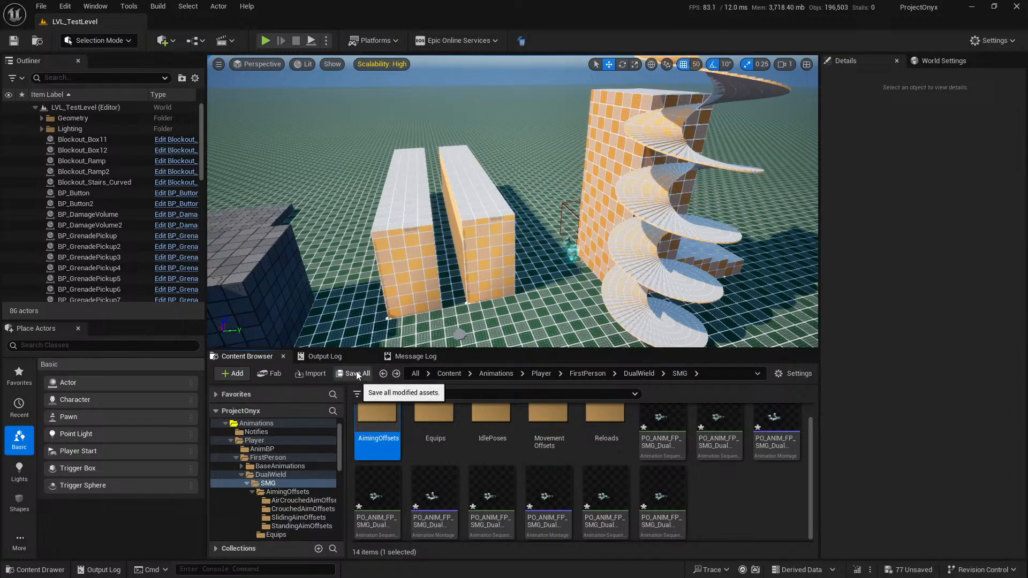
key("ctrl+a")
right_click(670, 502)
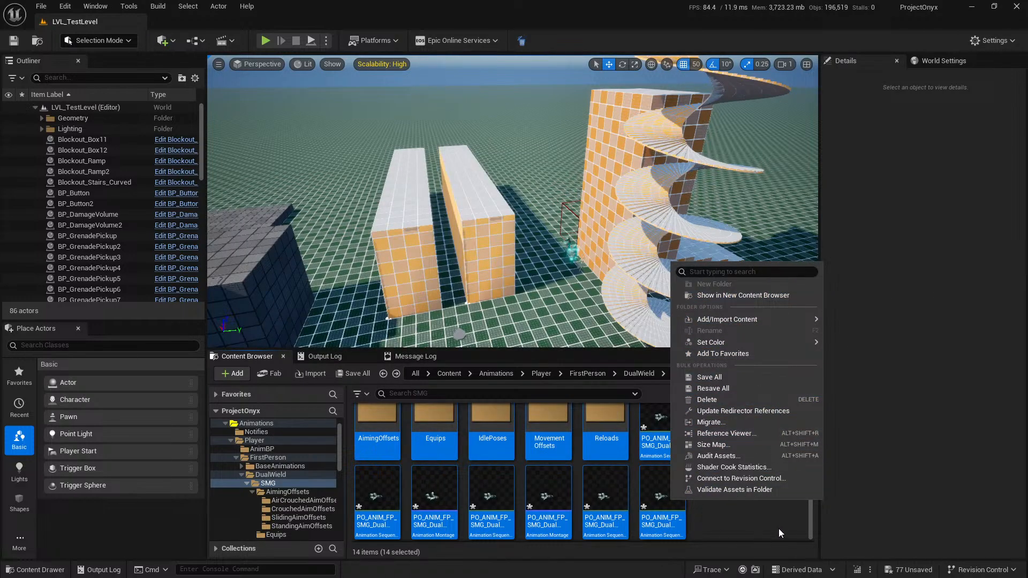
left_click(776, 527)
Search the DualWield/SMG folder and its subfolders for assets with SMG_ in their names.
left_click(285, 483)
left_click(408, 393)
type("SM")
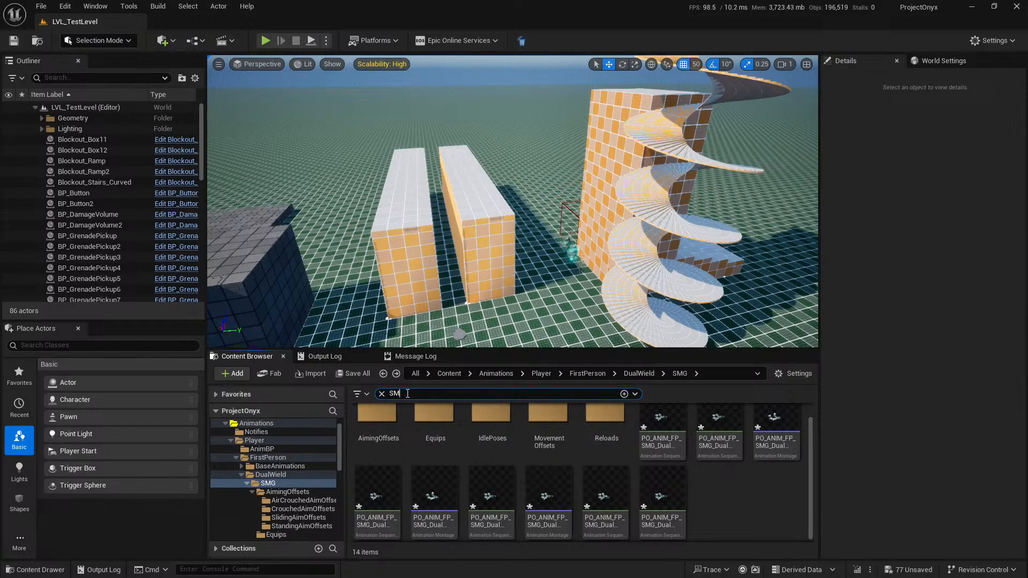
type("G_")
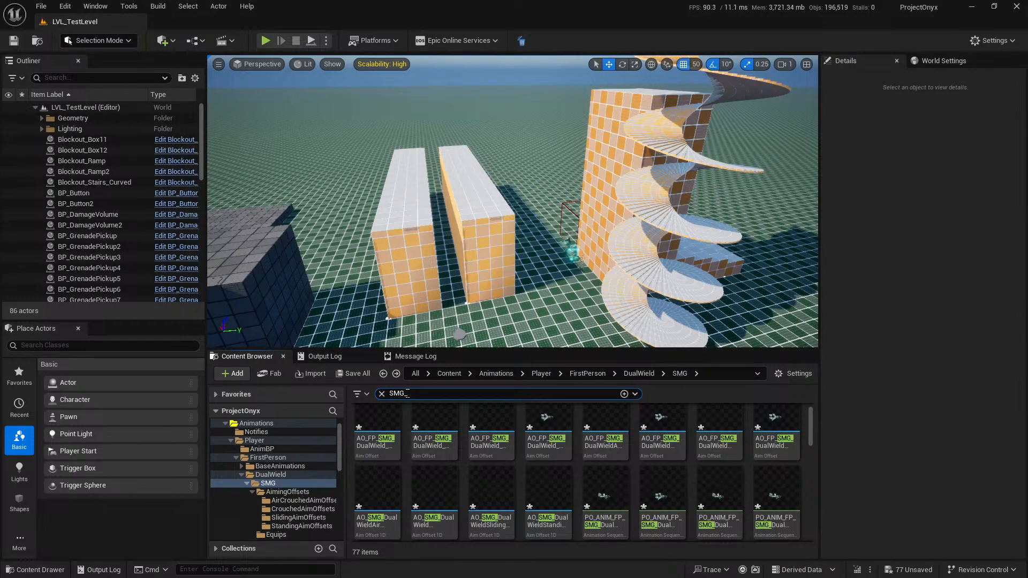
Select all the assets matching SMG_, check which asset actions are available for them, and clear the search filter.
left_click(379, 423)
scroll(649, 476, "down", 12)
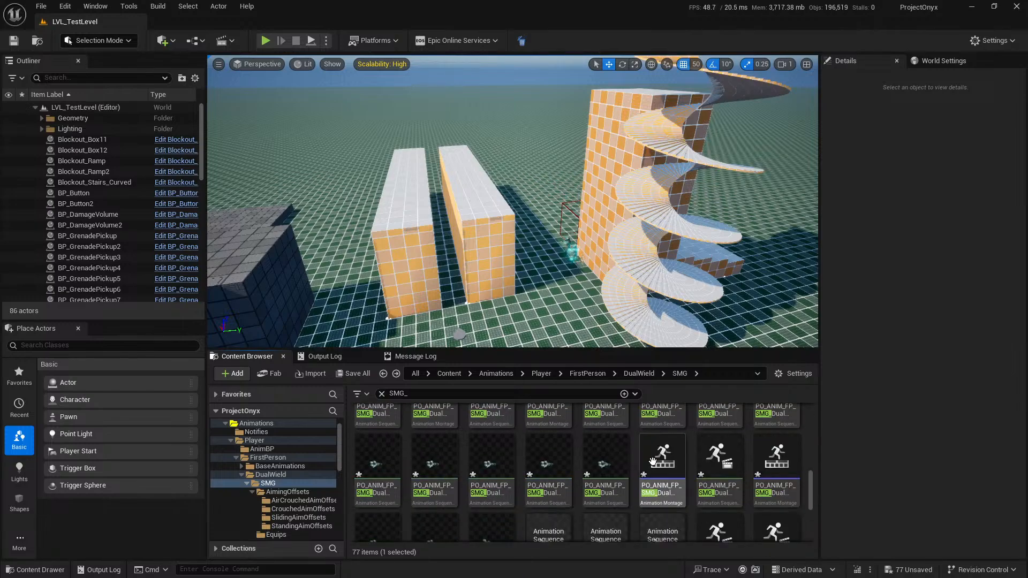
key("ctrl+a")
right_click(618, 500)
mouse_move(745, 319)
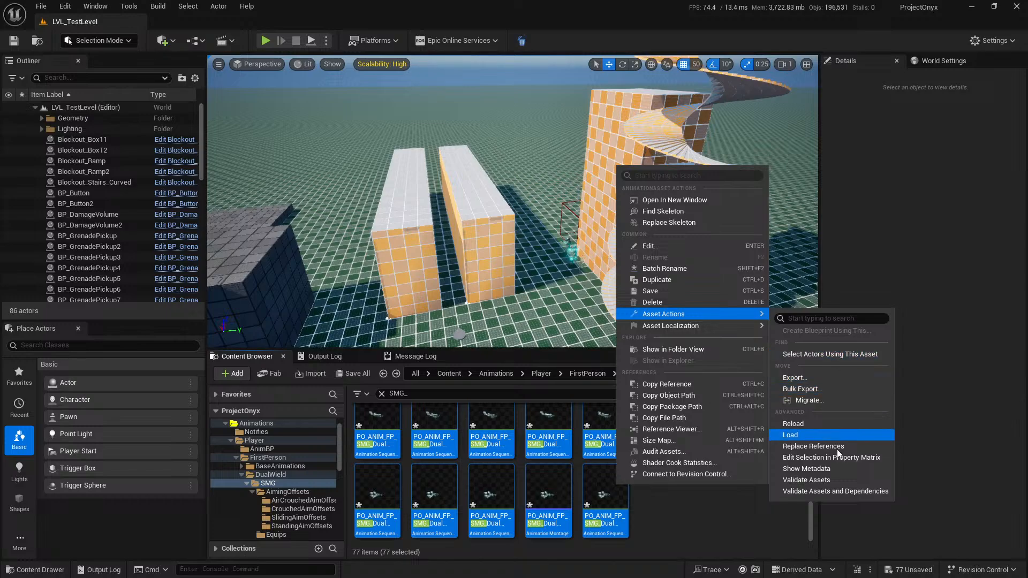
left_click(712, 546)
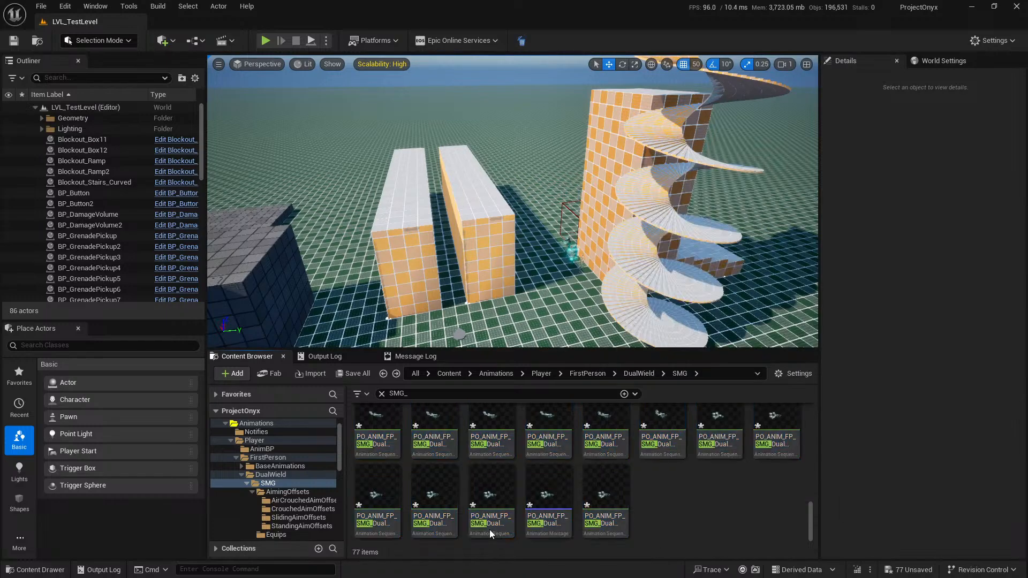
left_click(381, 394)
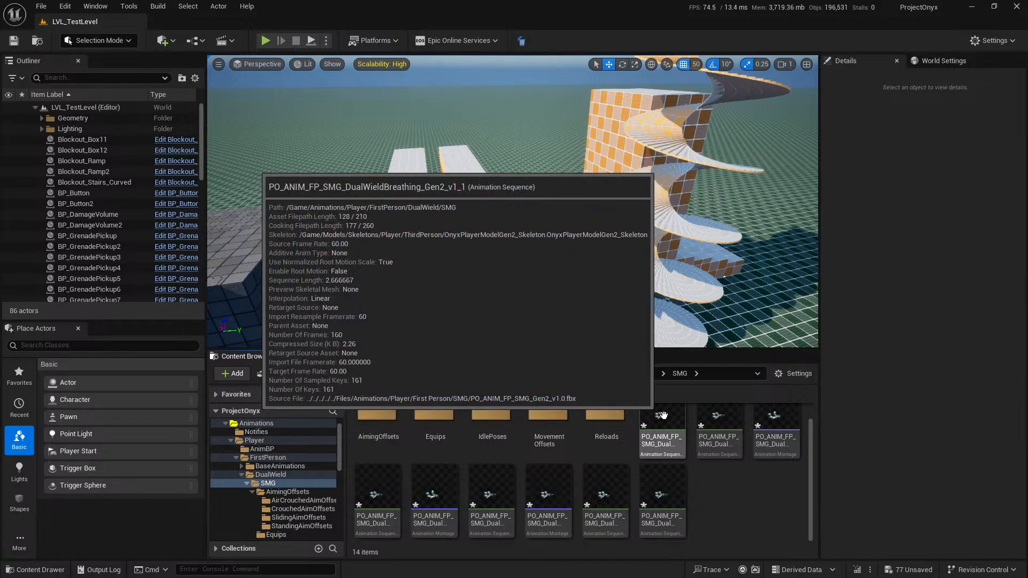
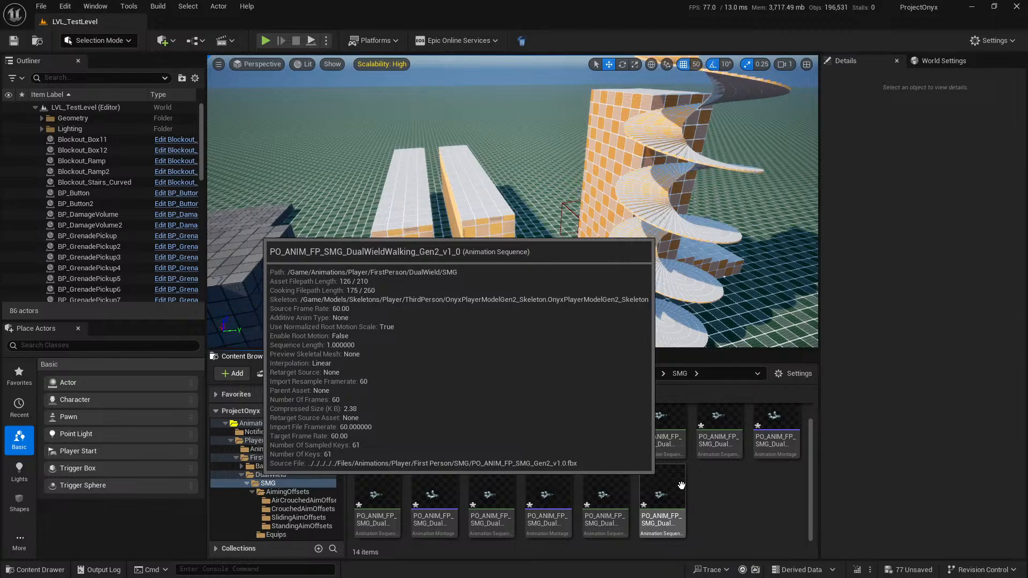
Open PO_ANIM_FP_SMG_DualWieldIdle_Gen2_v1_0 from the IdlePoses folder and focus the preview on its Pelvis bone.
scroll(653, 480, "up", 3)
double_click(491, 430)
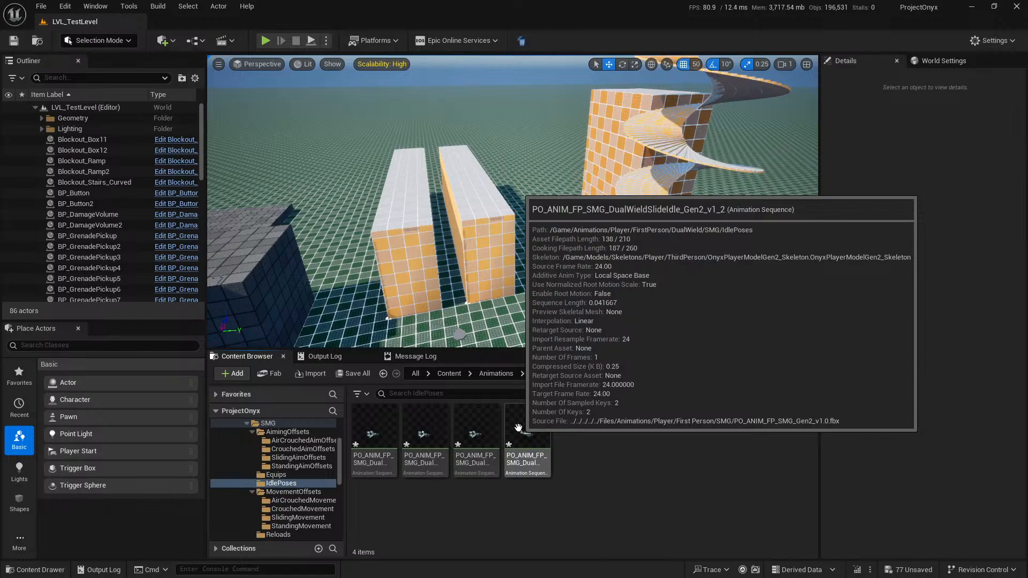
double_click(477, 425)
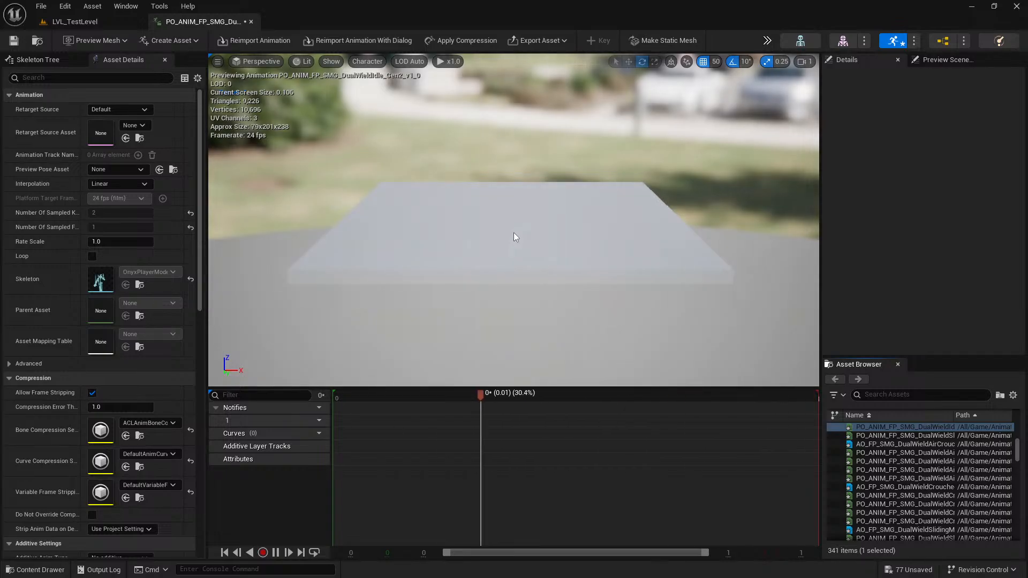
left_click(44, 60)
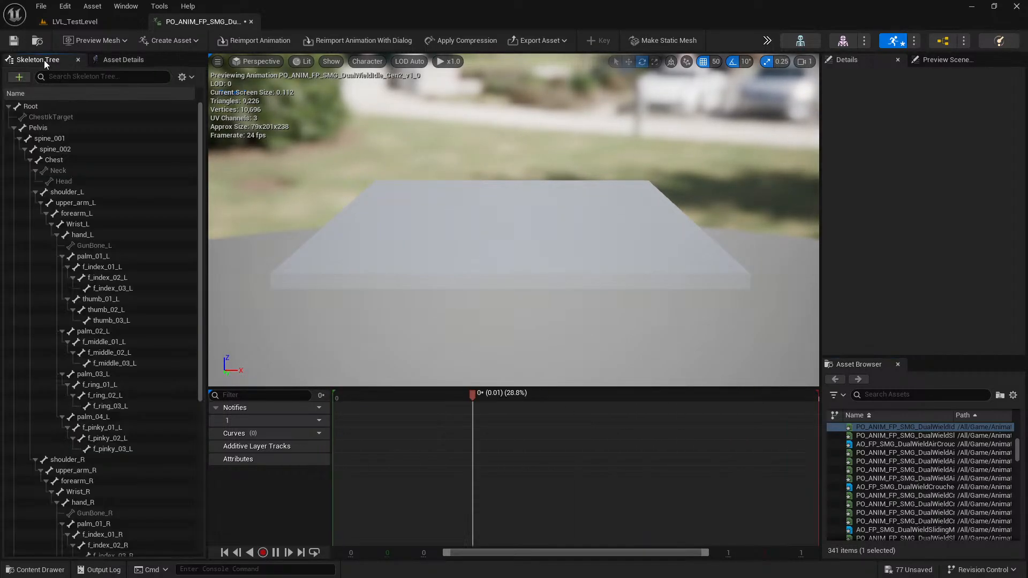
left_click(64, 128)
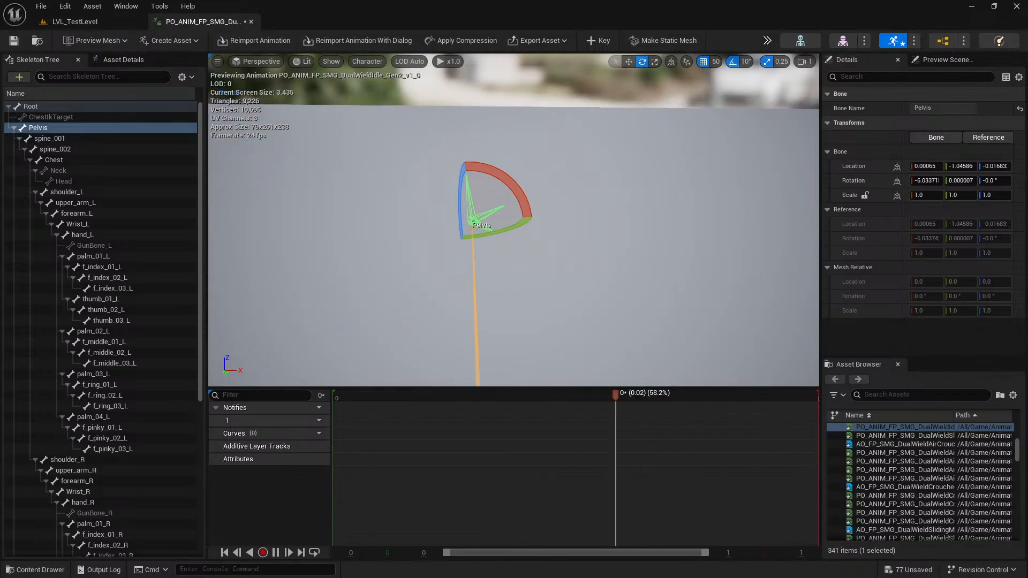
Preview the idle animation on OnyxPlayerModelGen2, switch the preview mesh back to OnyxFPPlayerModelGen2, save the asset and show its asset details.
left_click(95, 41)
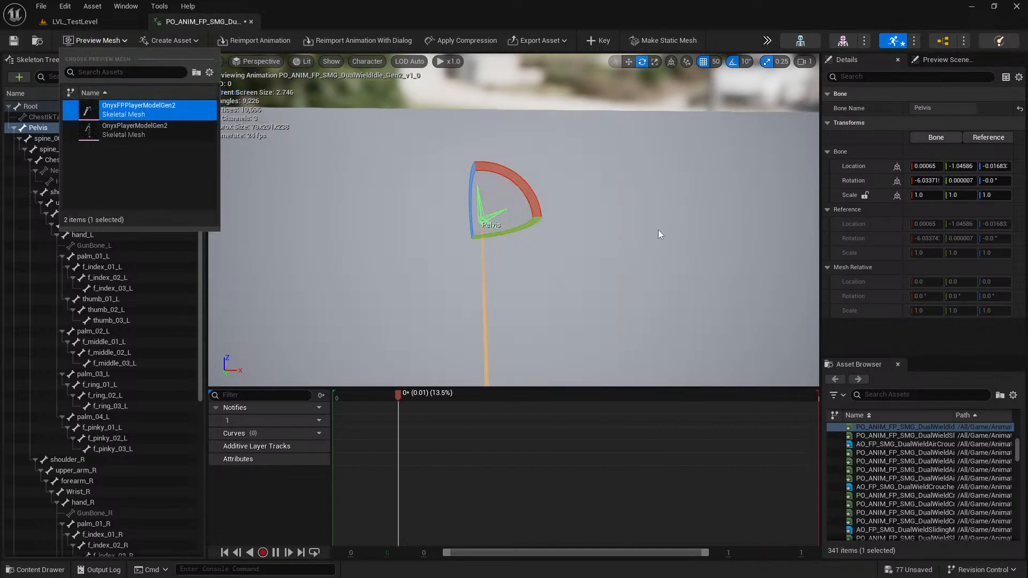
left_click(160, 130)
mouse_move(514, 148)
right_mouse_down()
mouse_move(497, 198)
mouse_move(514, 149)
right_mouse_up()
left_click(107, 39)
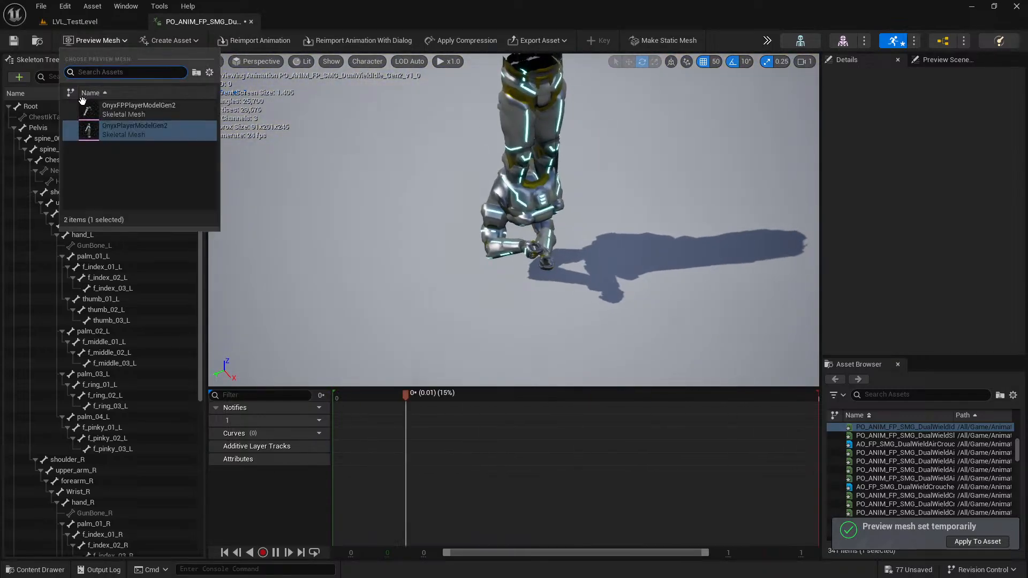
left_click(139, 110)
mouse_move(470, 157)
right_mouse_down()
mouse_move(528, 136)
mouse_move(470, 157)
right_mouse_up()
left_click(20, 45)
left_click(117, 60)
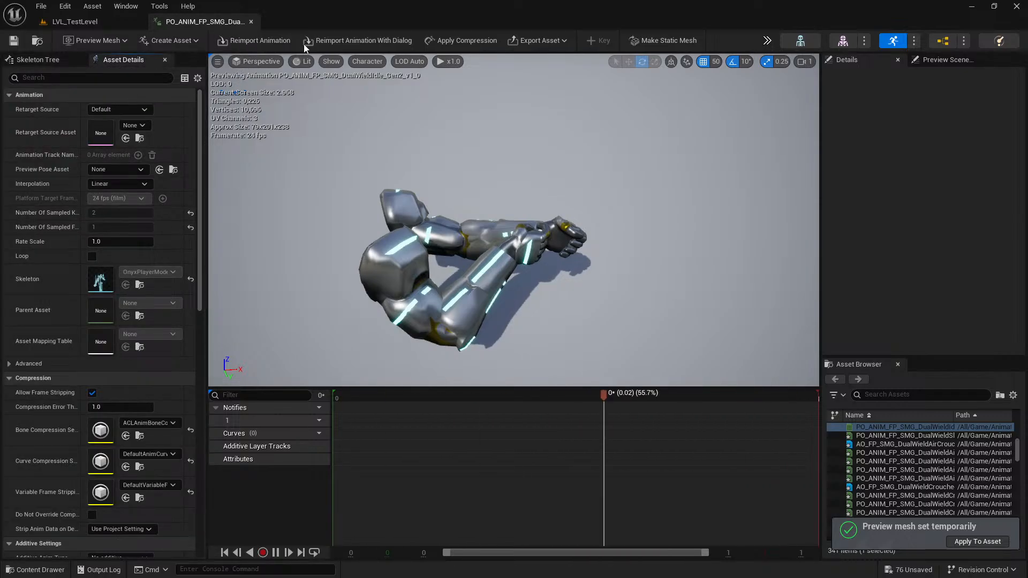
Try to reimport the idle animation from its current source, and review its reimport options without importing.
left_click(261, 42)
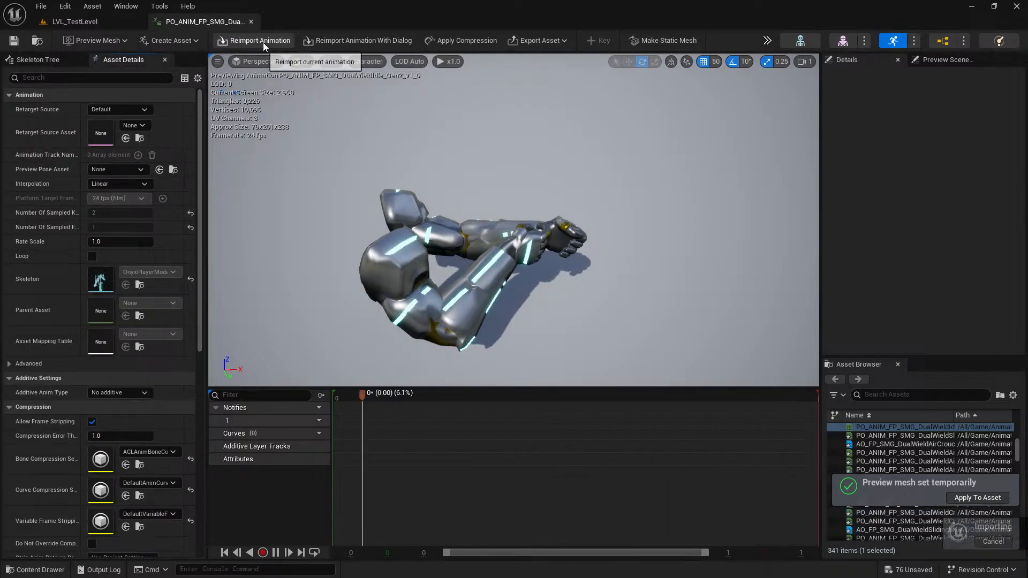
left_click(358, 41)
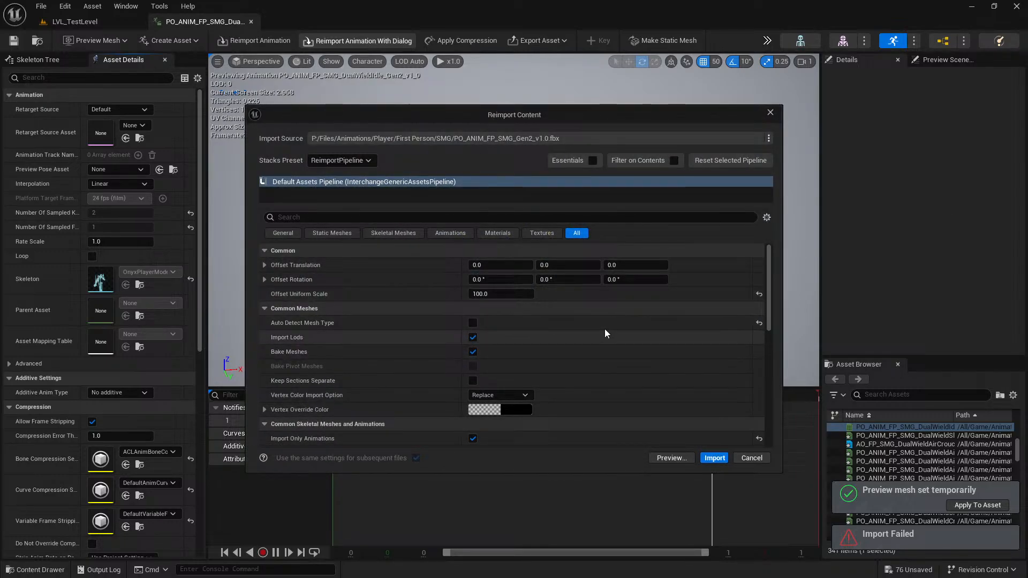
scroll(616, 326, "down", 6)
scroll(637, 336, "up", 5)
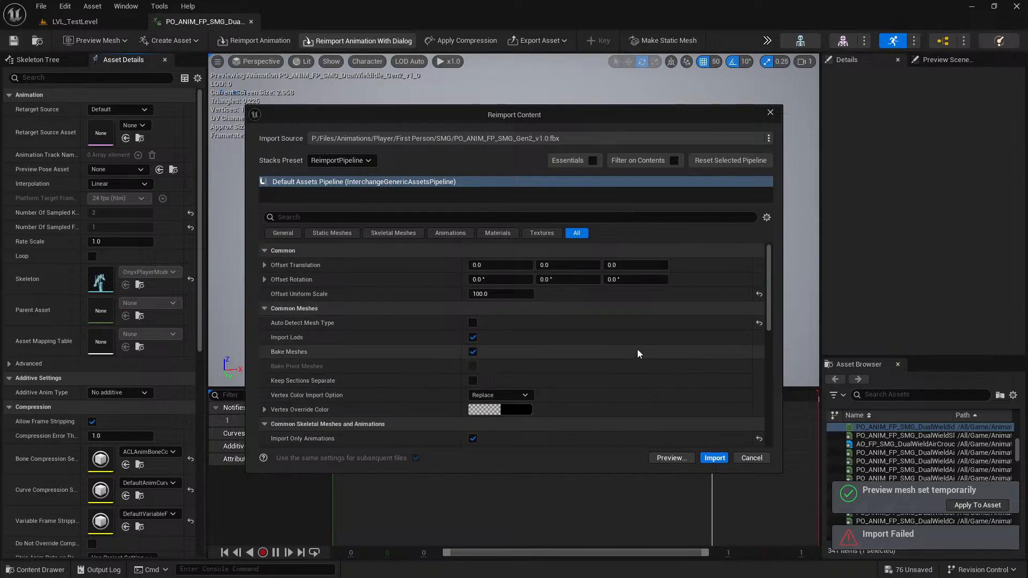
scroll(637, 349, "down", 12)
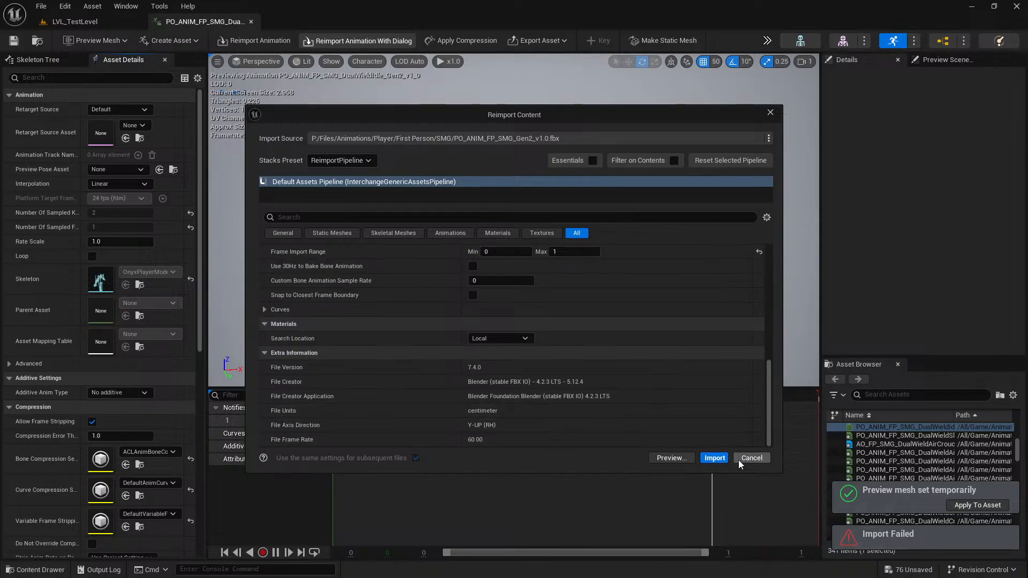
left_click(750, 458)
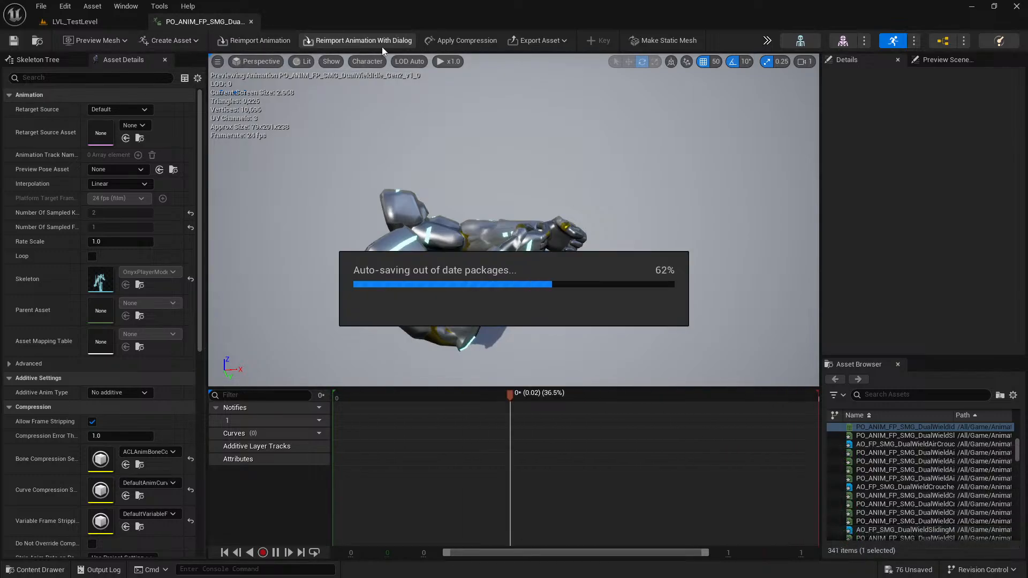
Reimport the DualWieldIdle animation with PO_ANIM_FP_SMG_DualWield_Gen2_v1.0.fbx as its new source, and reopen and save the asset.
left_click(86, 24)
right_click(474, 436)
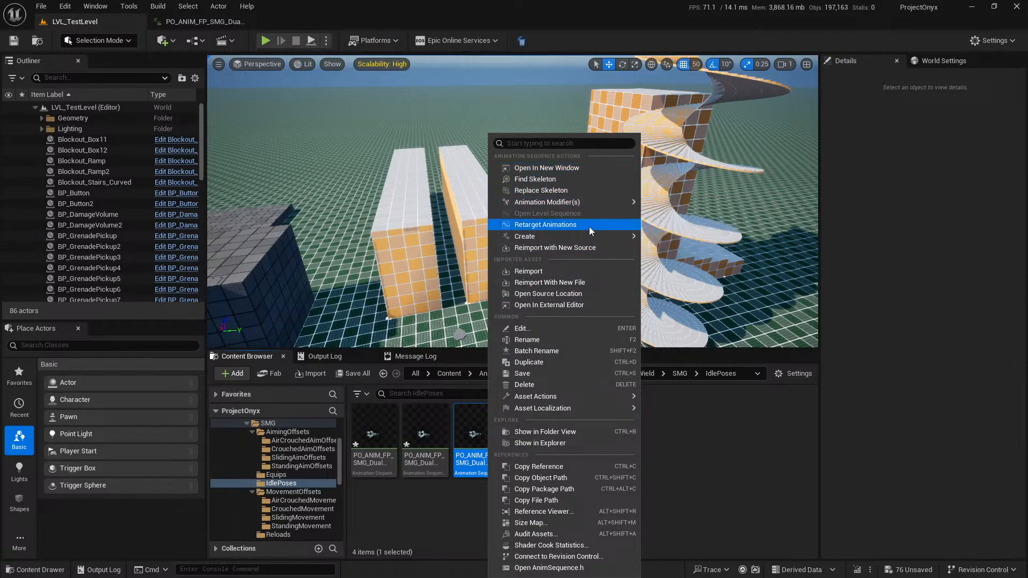
left_click(585, 248)
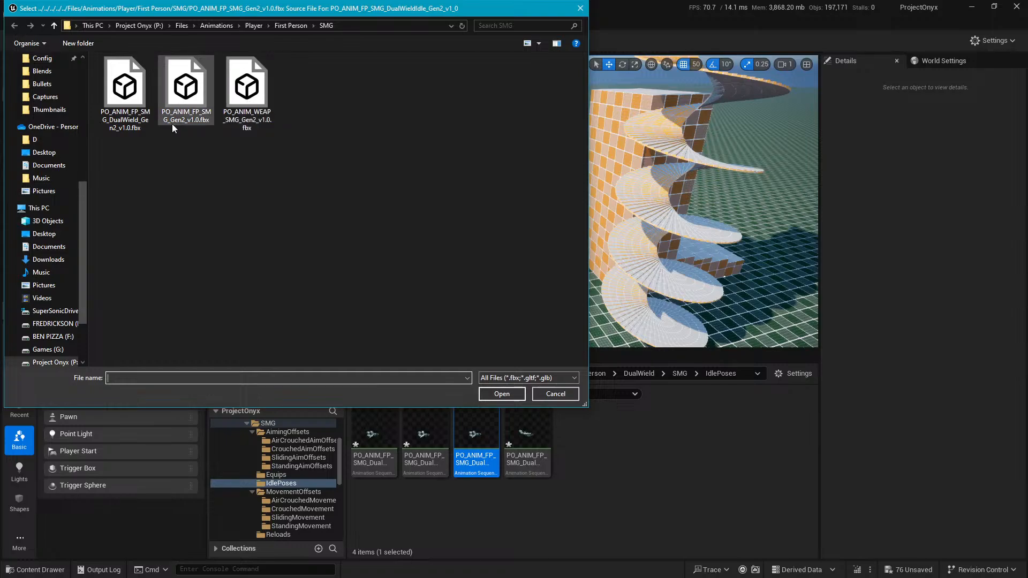
double_click(124, 91)
double_click(495, 423)
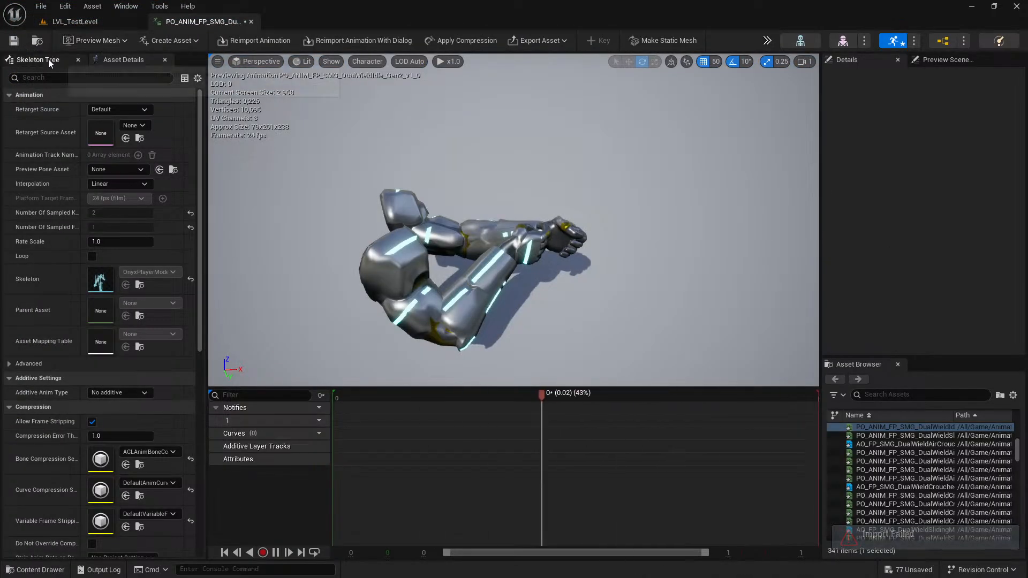
left_click(14, 42)
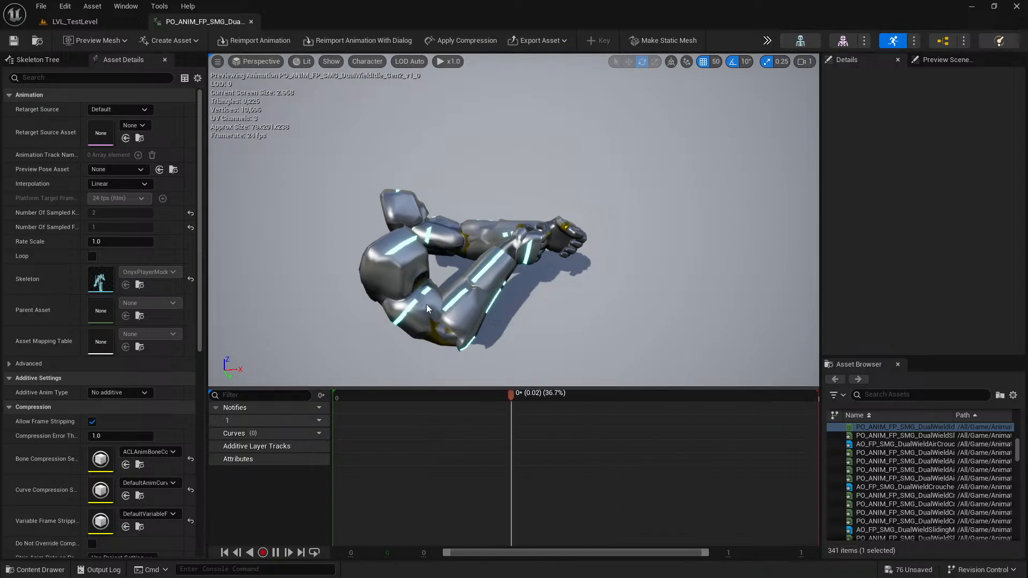
Try to reimport the idle animation directly and with PO_ANIM_FP_SMG_DualWield_Gen2_v1.0.fbx as a new file, and reopen it.
left_click(258, 40)
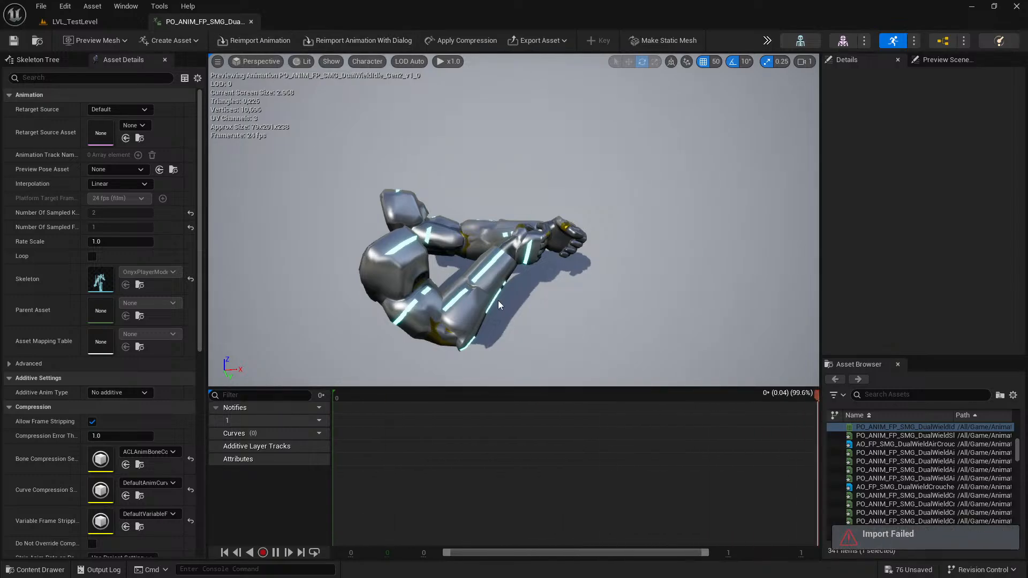
left_click(80, 22)
right_click(479, 441)
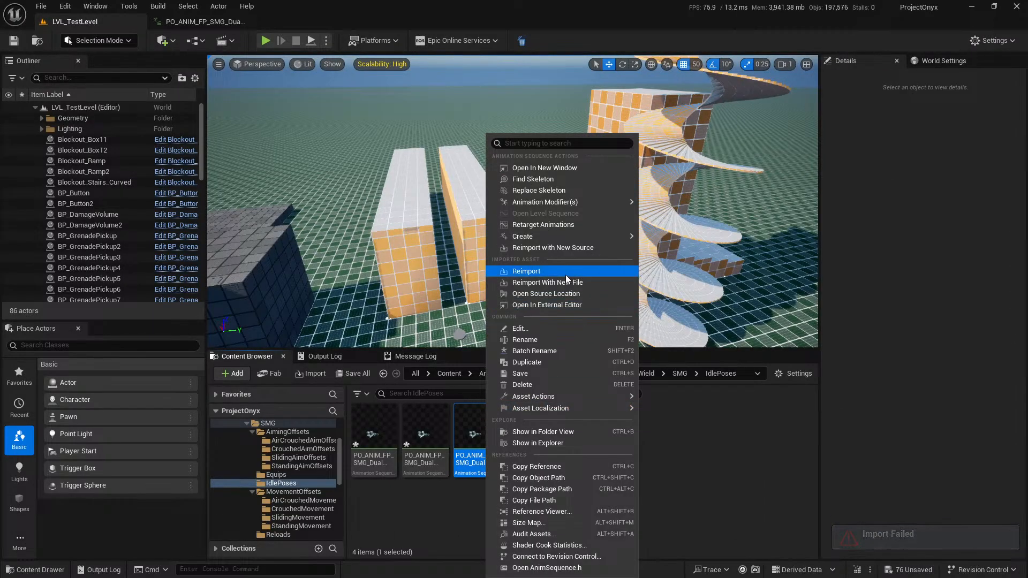
left_click(570, 282)
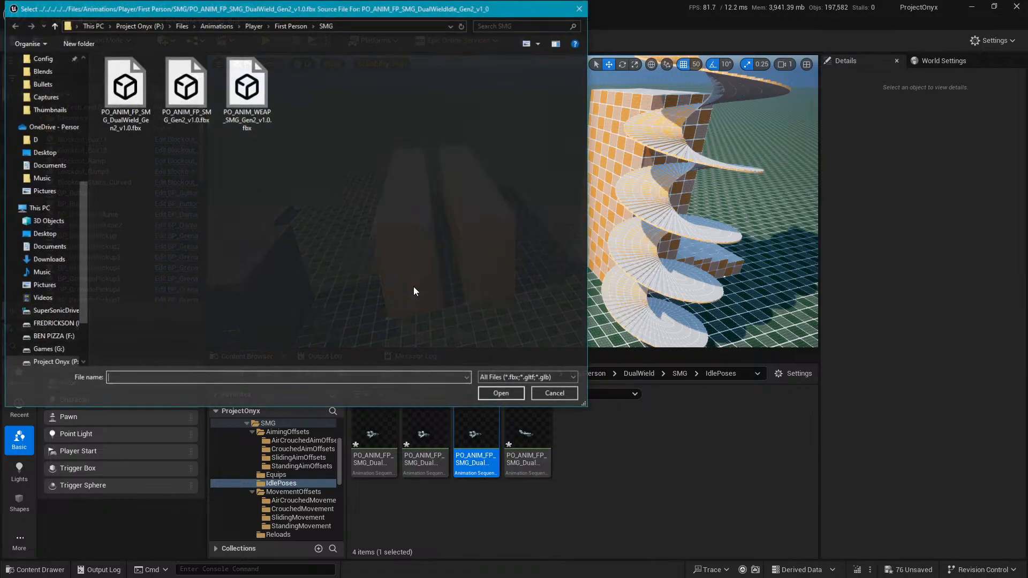
double_click(141, 89)
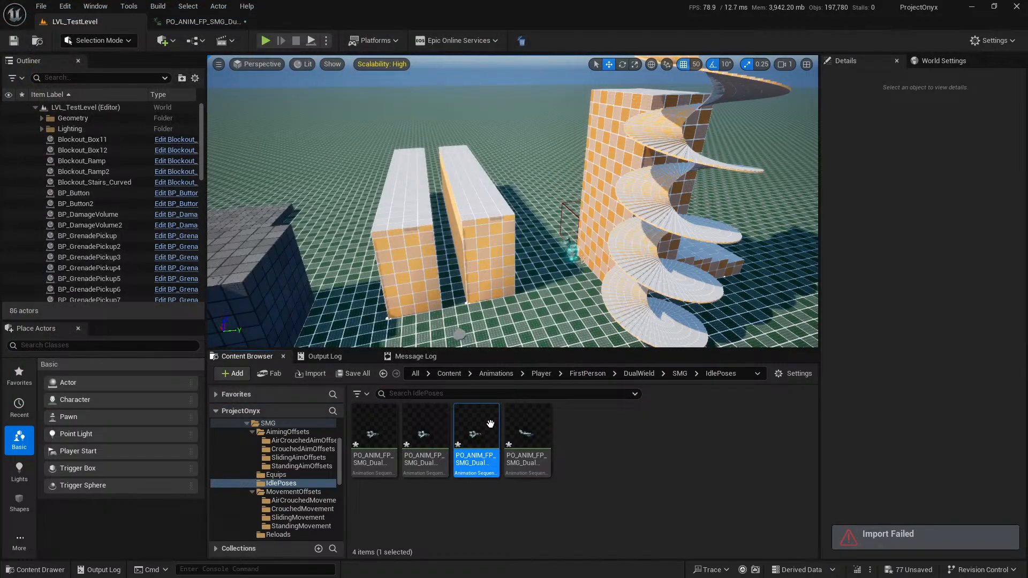
double_click(491, 425)
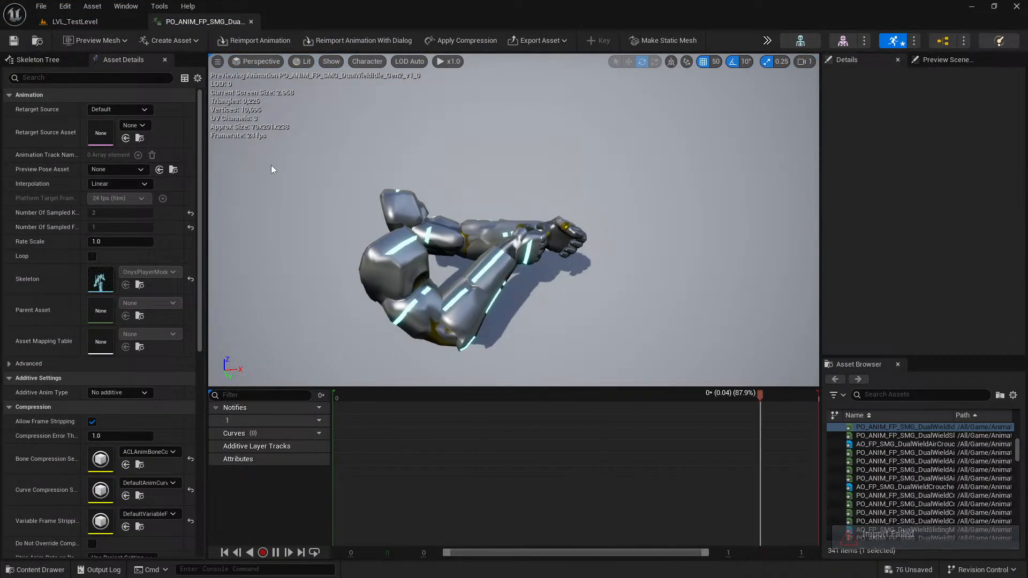
Examine the idle animation's asset details for a frame range setting, including a search for Ran, and clear the search.
scroll(43, 304, "down", 6)
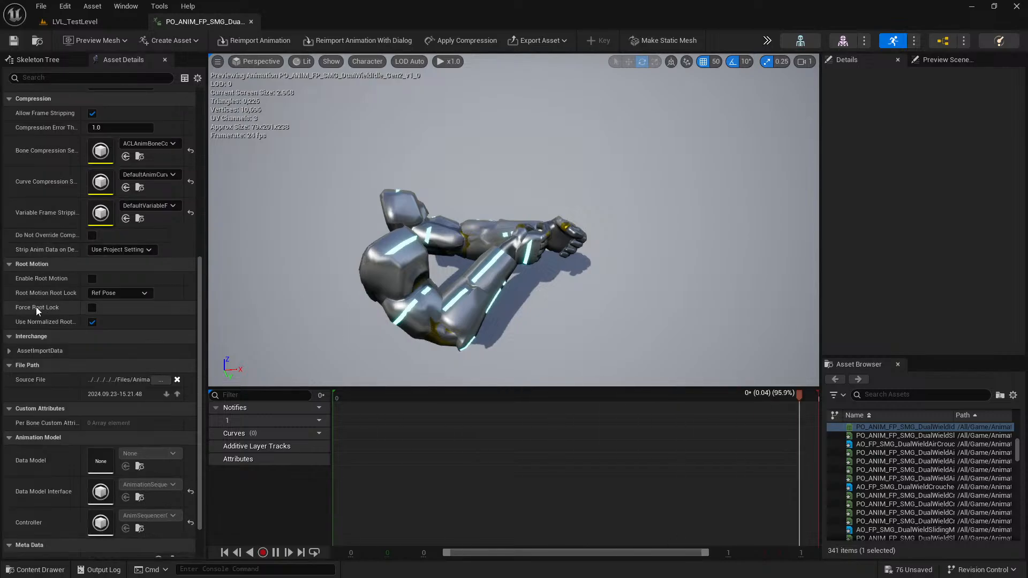
scroll(40, 299, "up", 6)
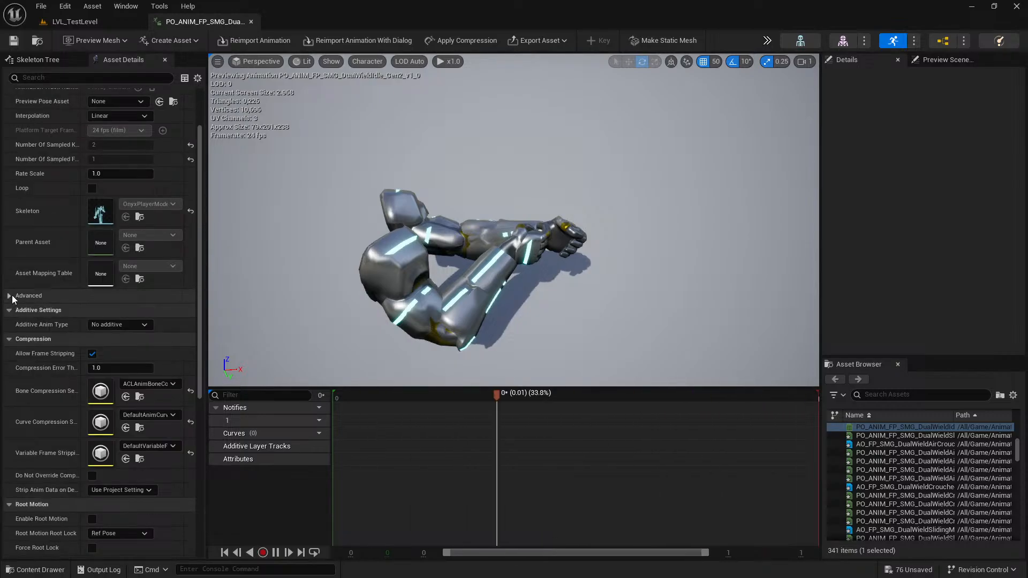
scroll(57, 336, "down", 6)
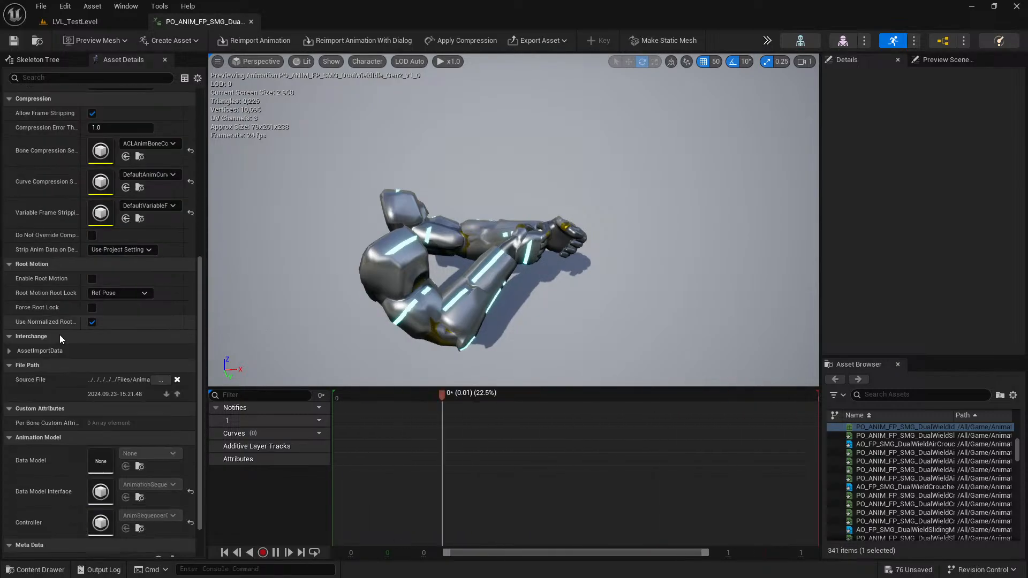
scroll(56, 296, "down", 2)
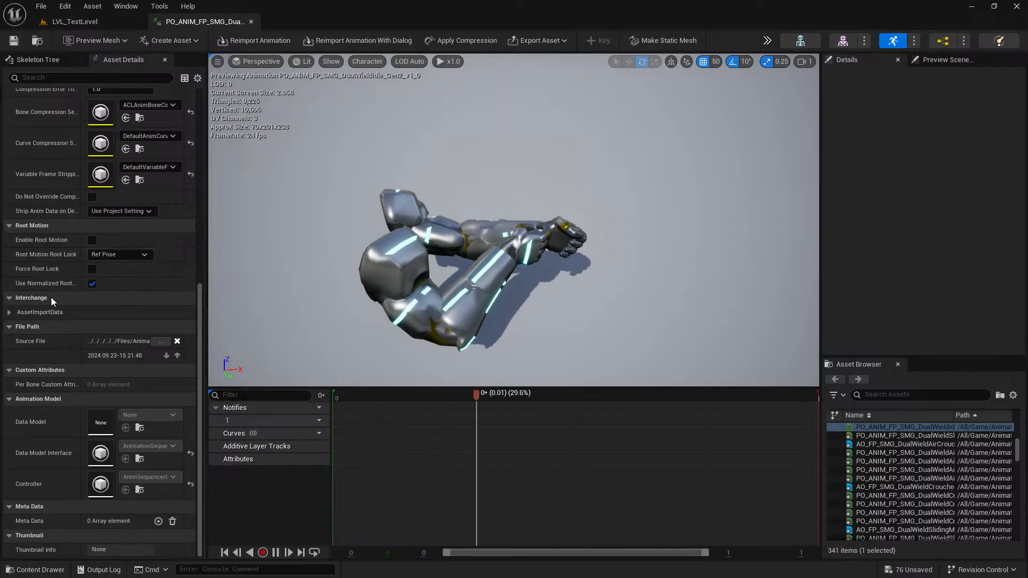
scroll(14, 312, "up", 9)
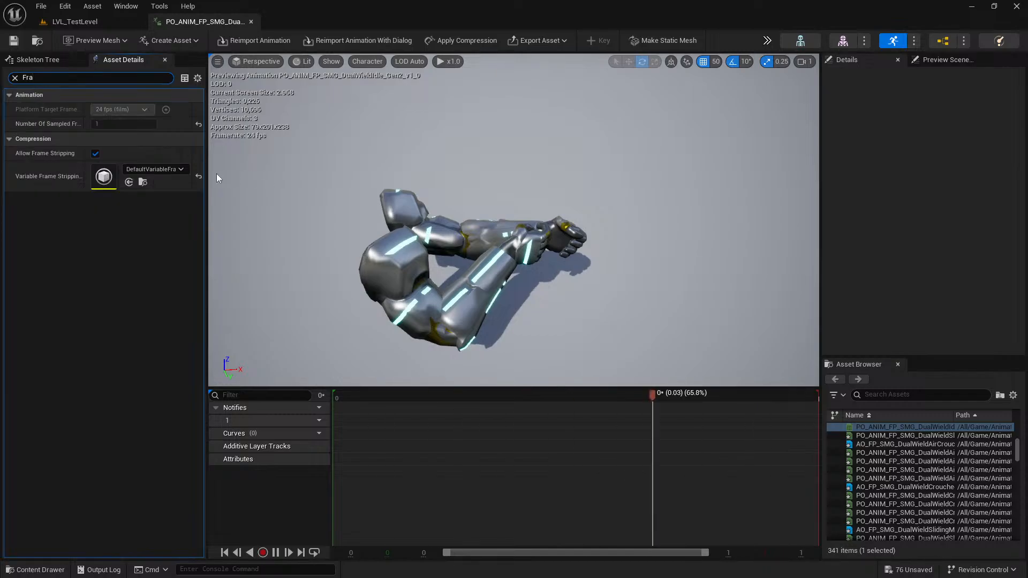
type("n")
left_click(14, 79)
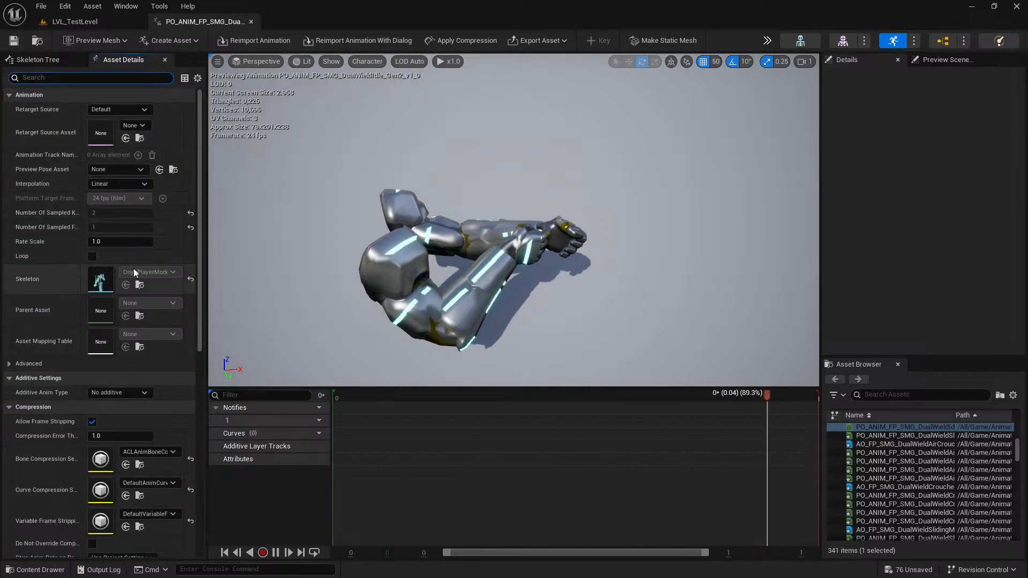
scroll(134, 272, "down", 5)
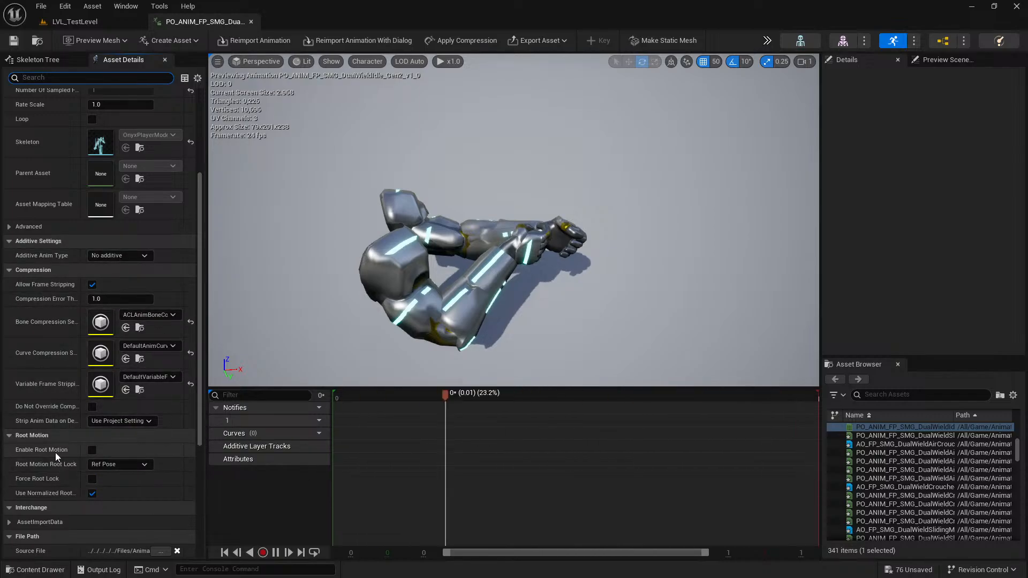
scroll(22, 241, "up", 2)
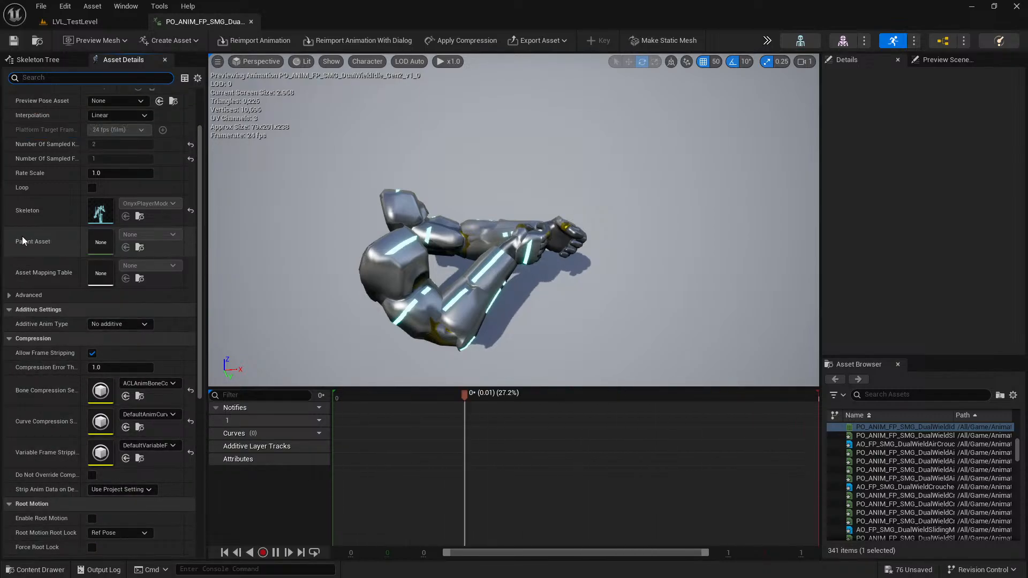
scroll(22, 241, "up", 2)
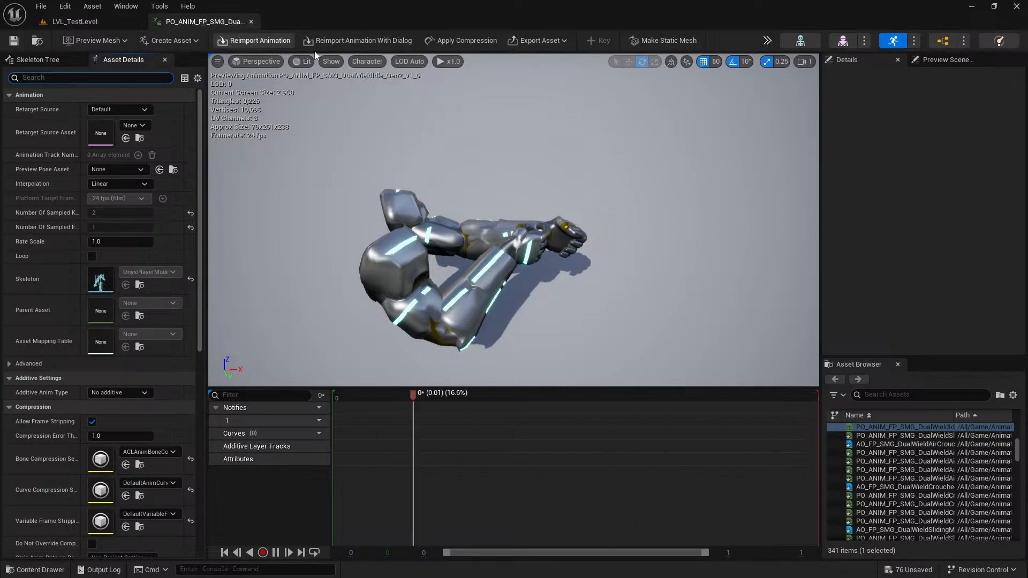
Try to reimport the idle animation through the options dialog, keeping the frame import range from 0 to 1, and inspect the arm pose.
left_click(357, 40)
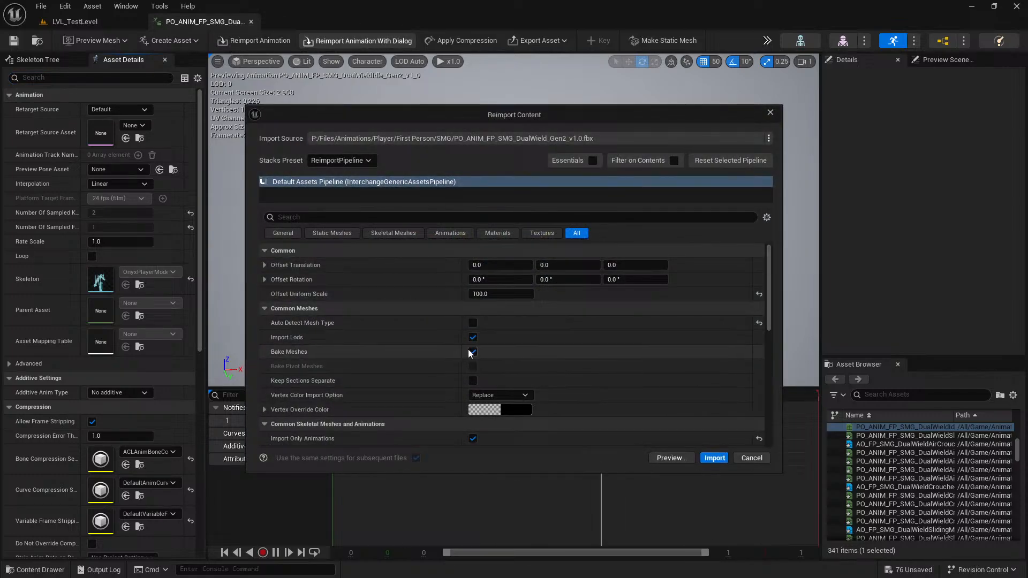
scroll(353, 359, "down", 4)
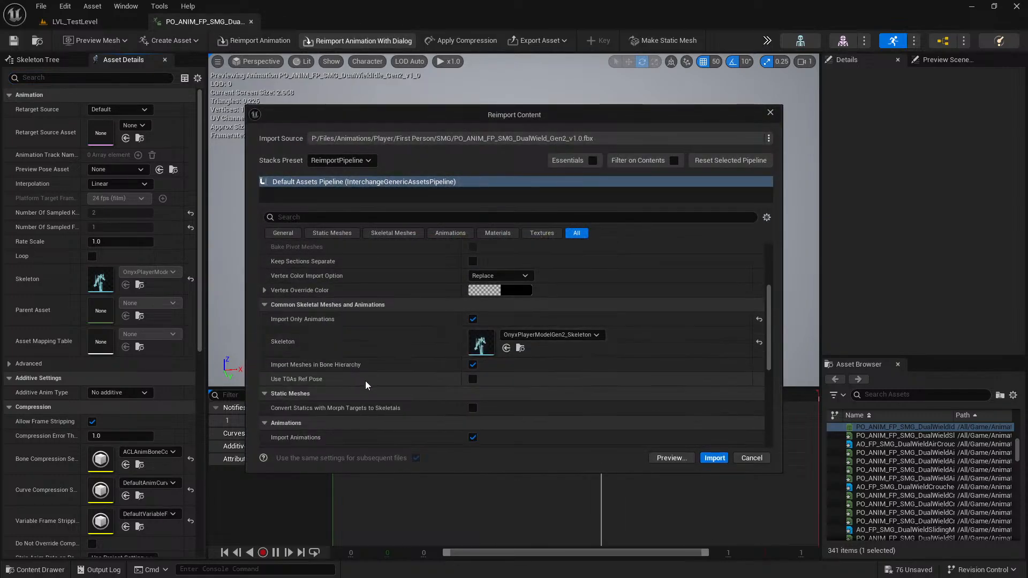
scroll(367, 379, "down", 3)
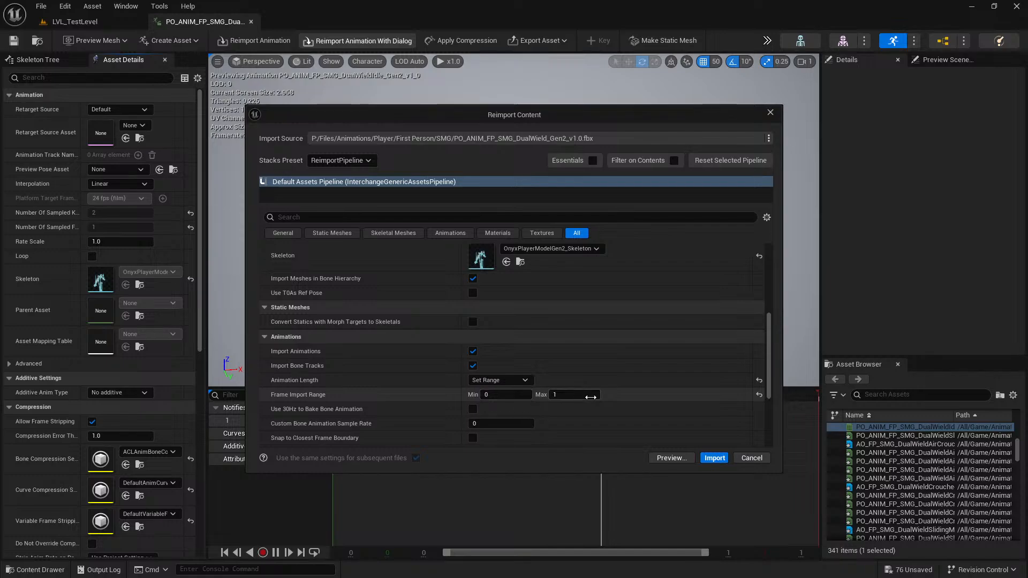
left_click(714, 458)
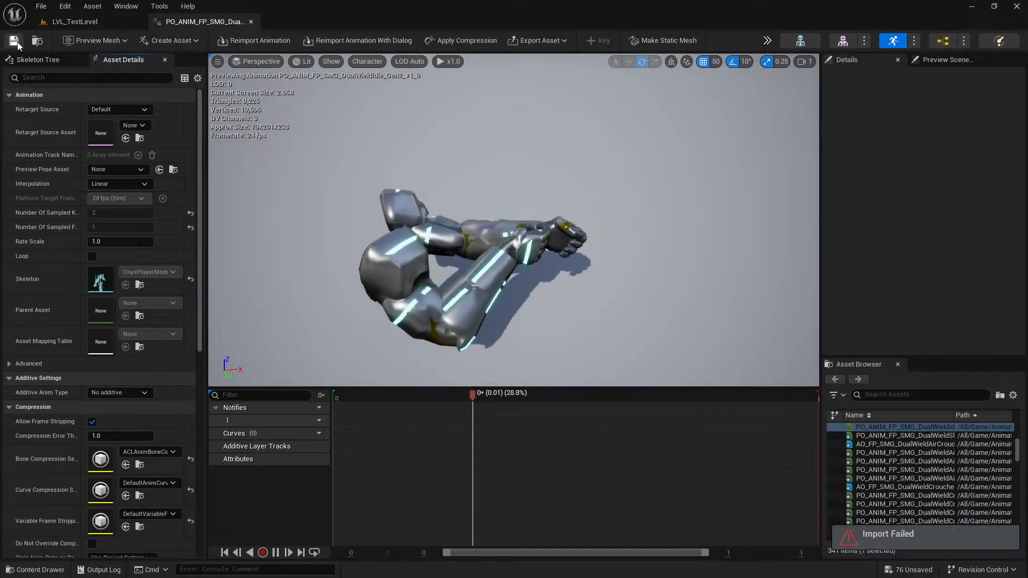
scroll(583, 312, "up", 3)
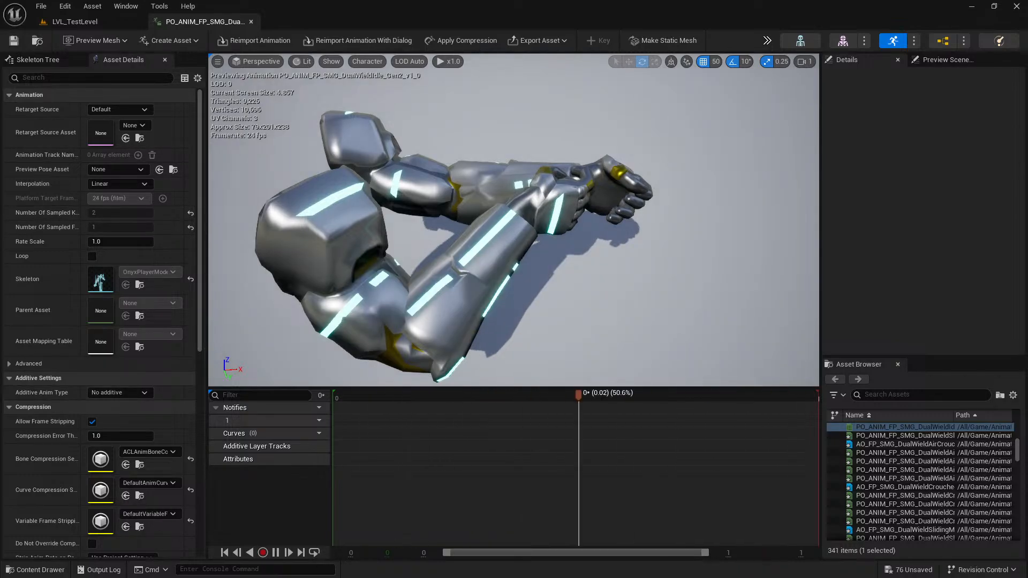
Return to the LVL_TestLevel editor, go up to the DualWield animation folder, and save all modified assets.
left_click(99, 22)
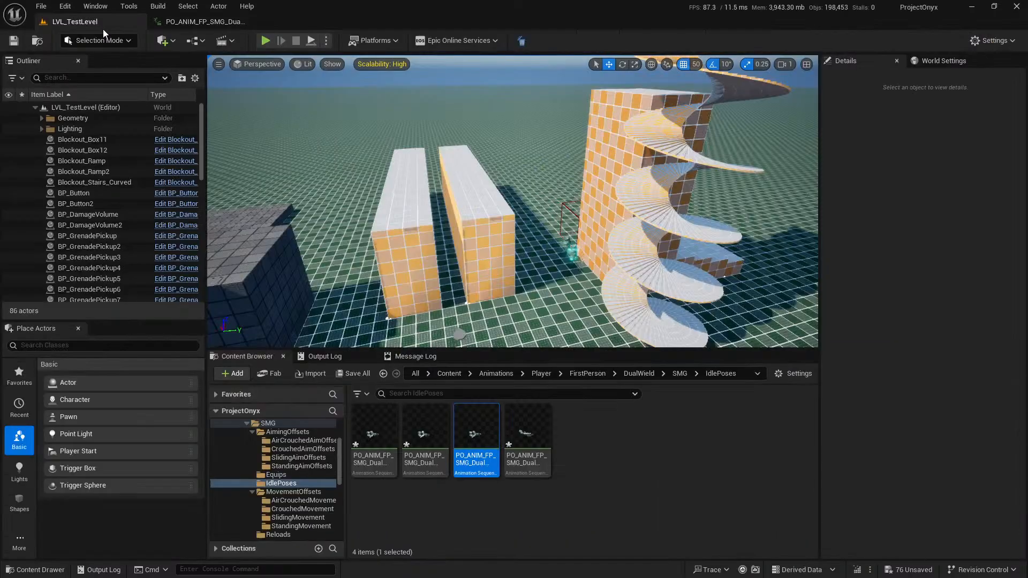
left_click(678, 374)
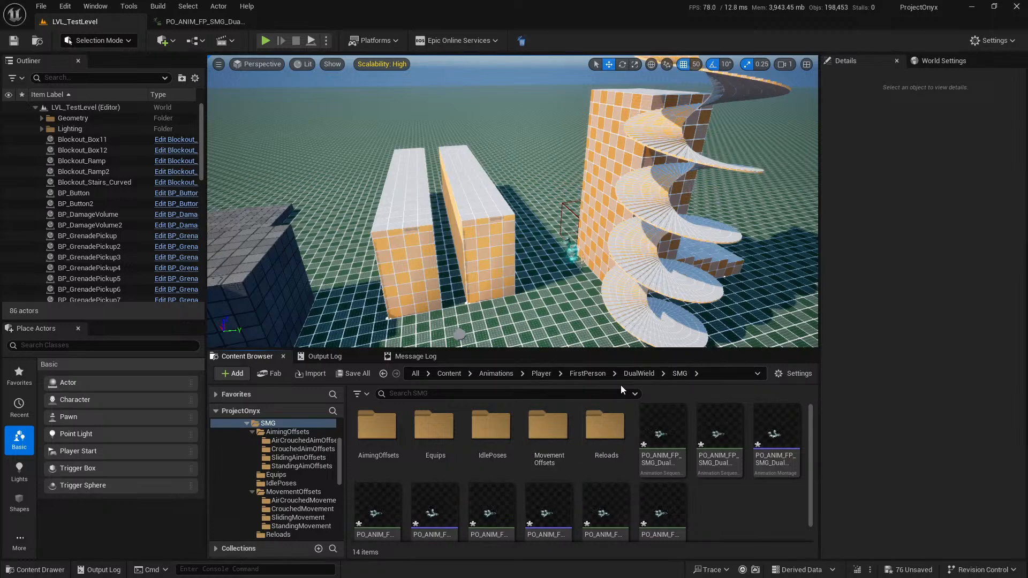
left_click(638, 377)
left_click(354, 373)
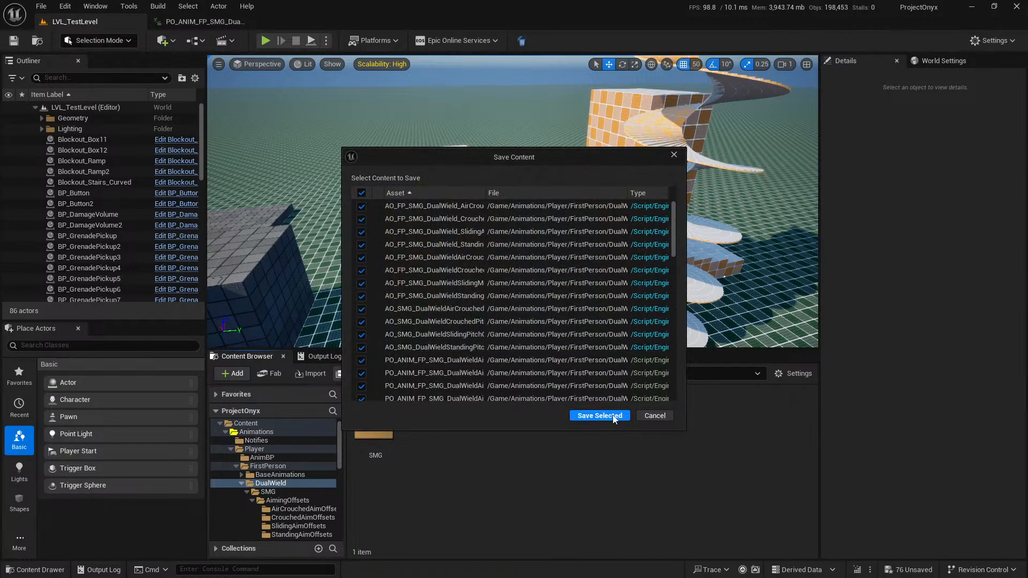
left_click(604, 417)
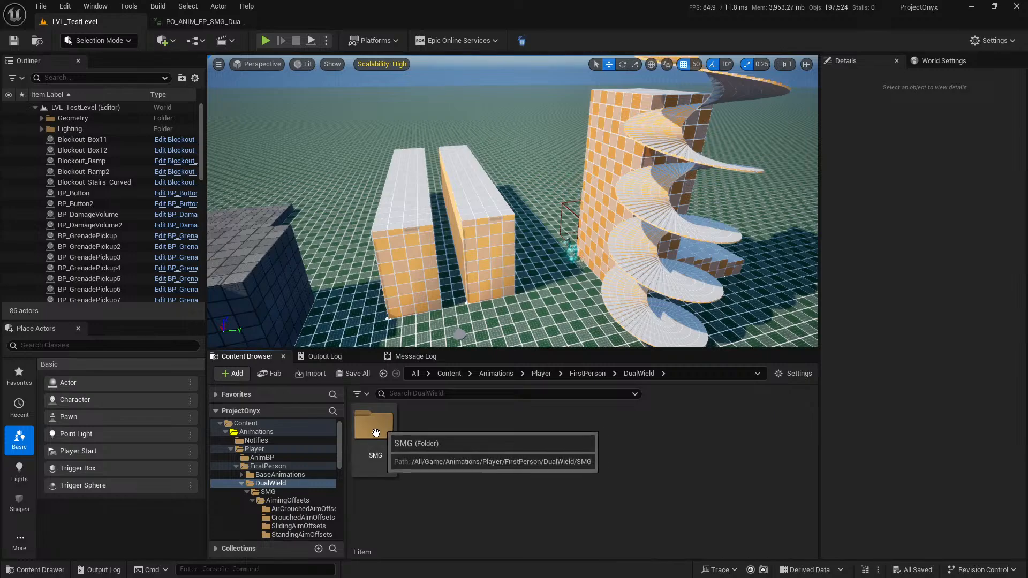
Start an import into the DualWield folder using PO_ANIM_FP_SMG_DualWield_Gen2_v1.0.fbx from Files/Animations/Player/First Person/SMG on the Project Onyx drive.
right_click(464, 463)
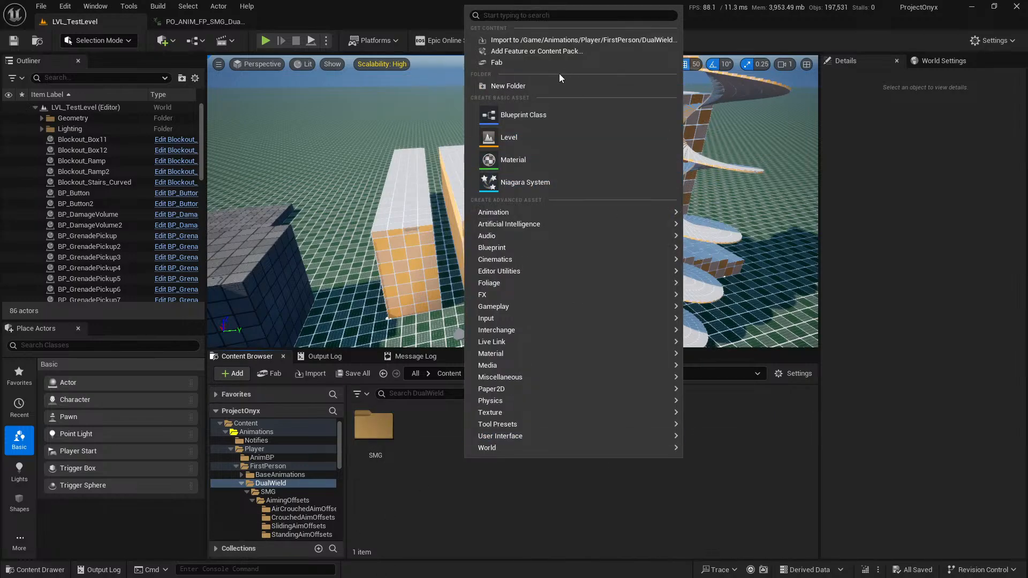
left_click(567, 40)
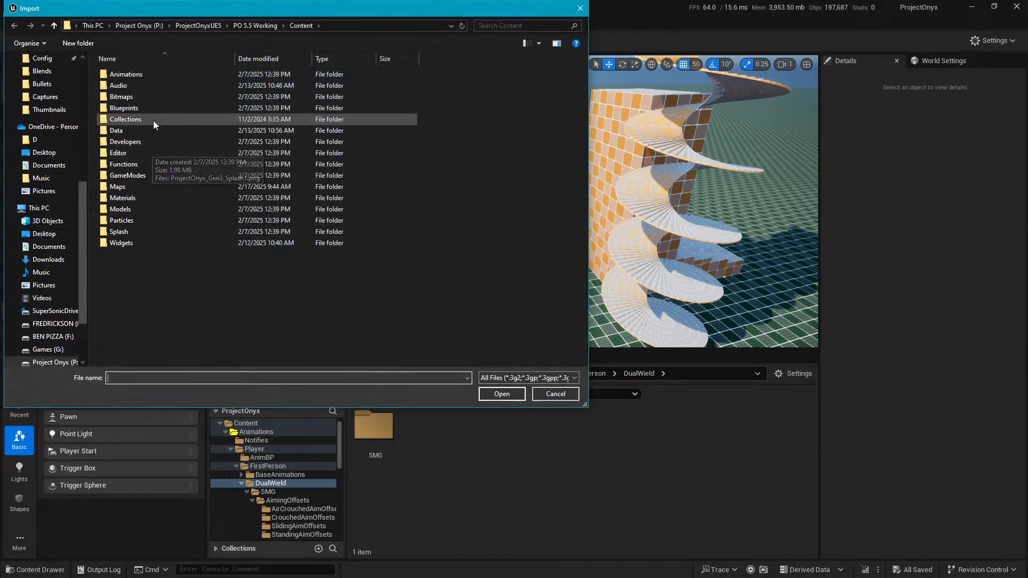
scroll(66, 242, "down", 2)
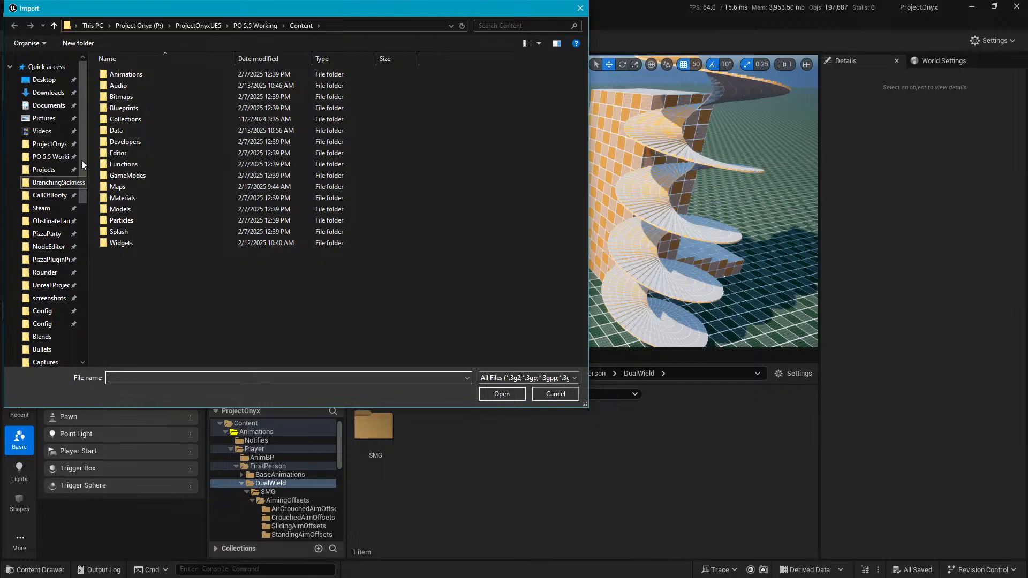
left_click(60, 303)
scroll(66, 213, "up", 6)
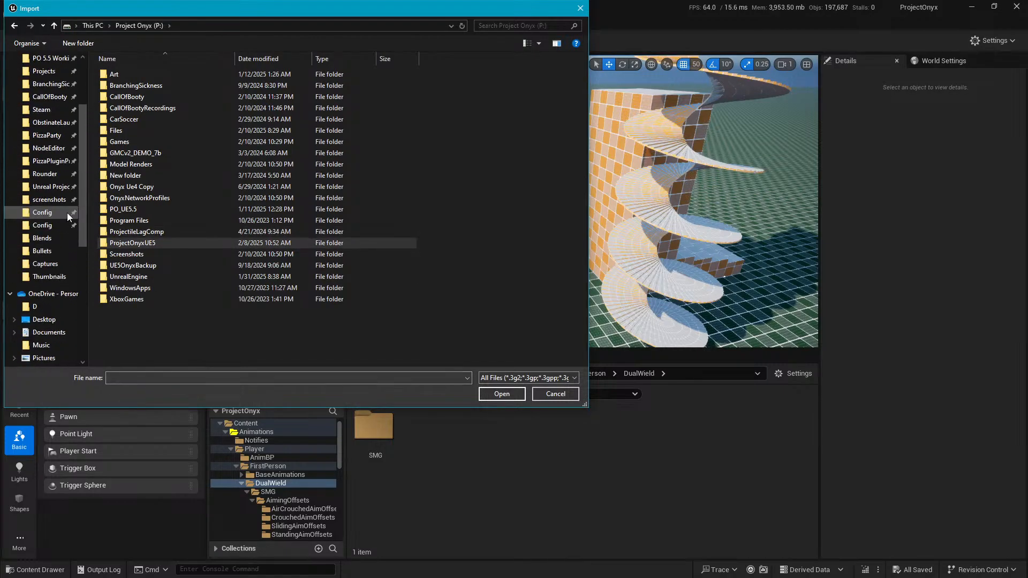
double_click(149, 132)
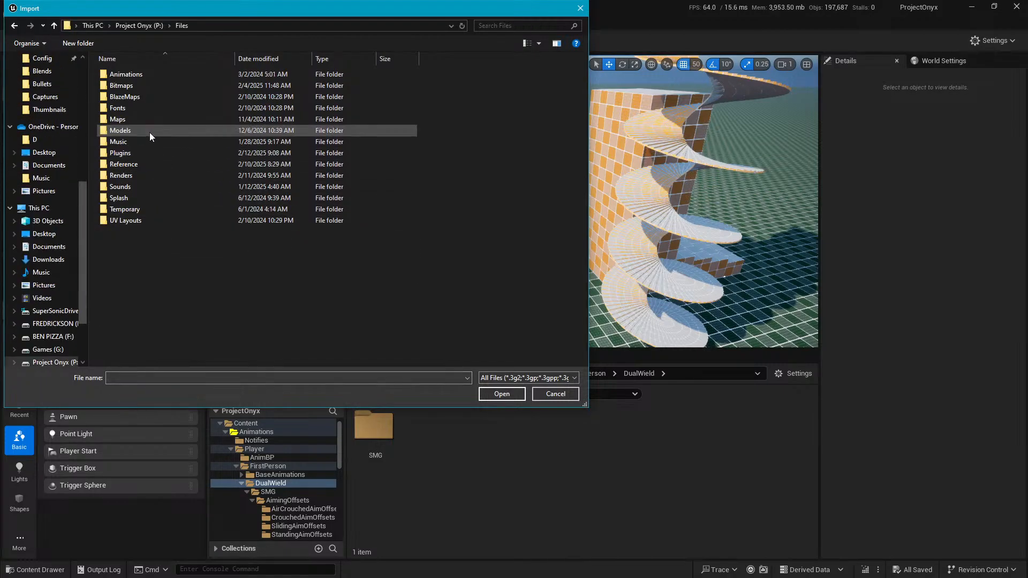
double_click(168, 75)
double_click(159, 88)
double_click(162, 78)
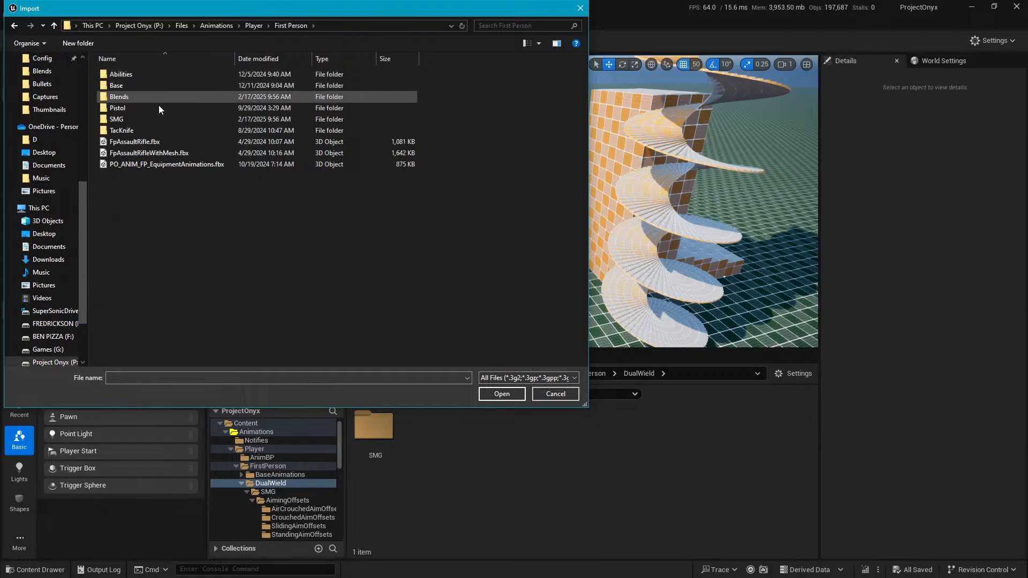
double_click(142, 124)
double_click(128, 90)
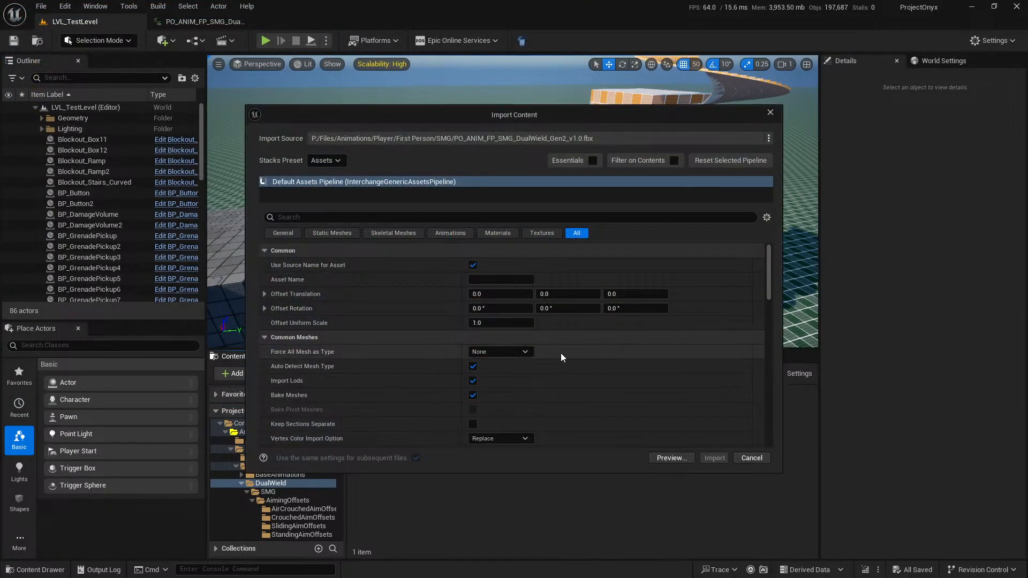
Move and resize the Import Content dialog into a taller, narrower window that shows more import settings.
scroll(572, 354, "down", 2)
scroll(573, 354, "up", 2)
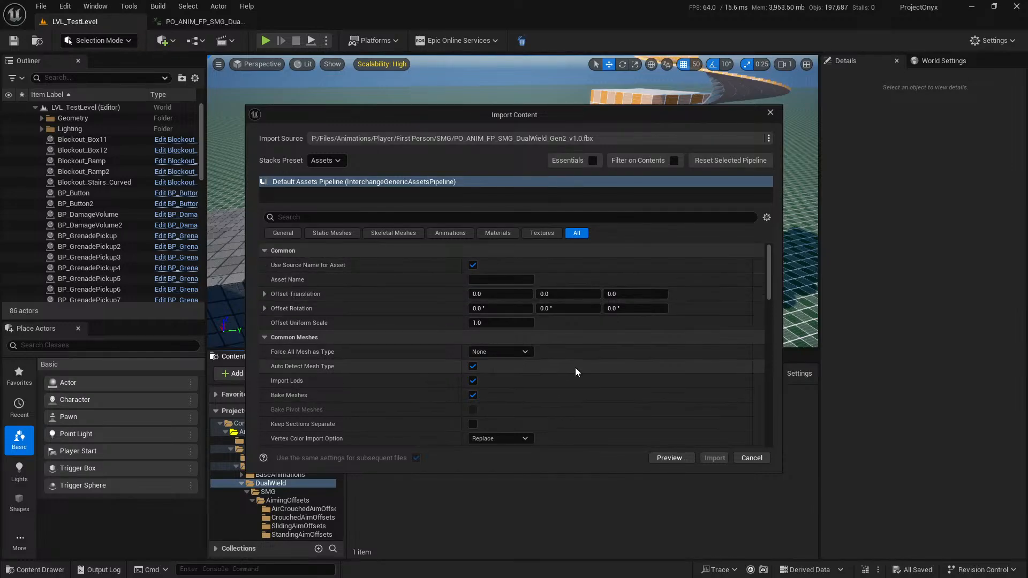
scroll(594, 362, "down", 1)
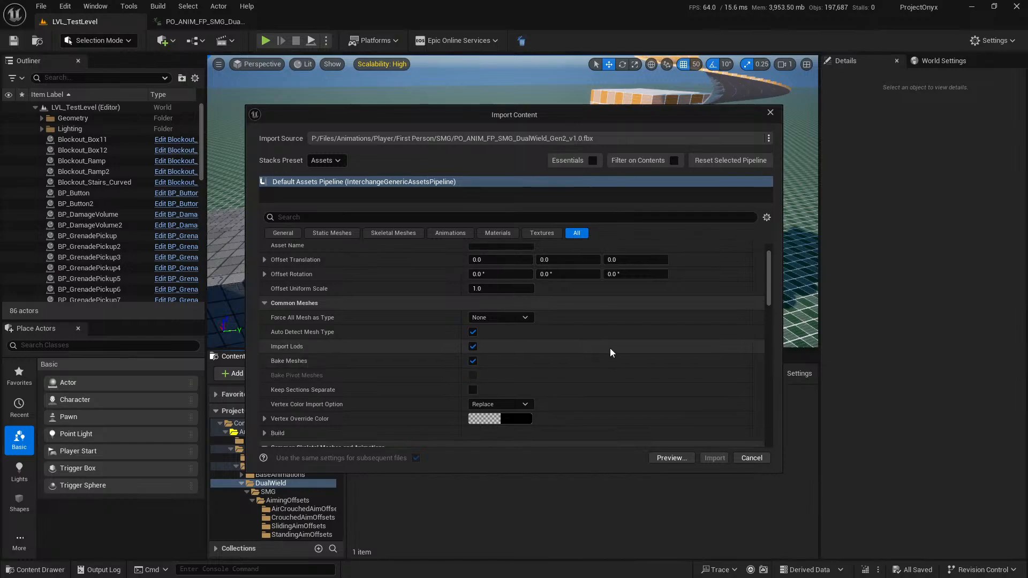
left_click_drag(551, 103, 556, 16)
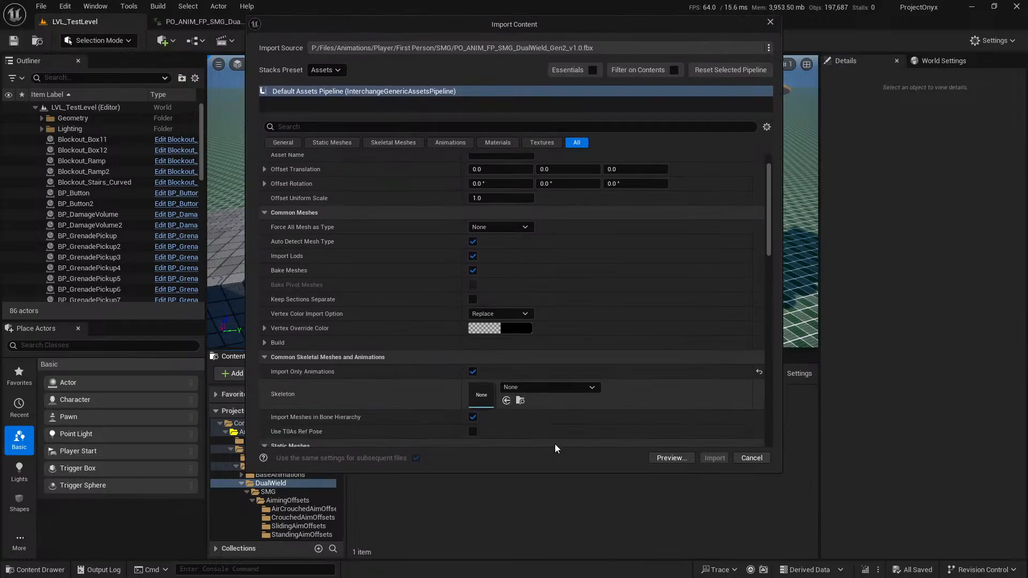
left_click_drag(557, 470, 557, 548)
left_click_drag(781, 363, 627, 369)
left_click_drag(476, 25, 578, 26)
Search the available skeletons for Player and assign OnyxPlayerModelGen2_Skeleton as the skeleton for the import.
scroll(633, 337, "down", 2)
left_click(591, 334)
type("Fp")
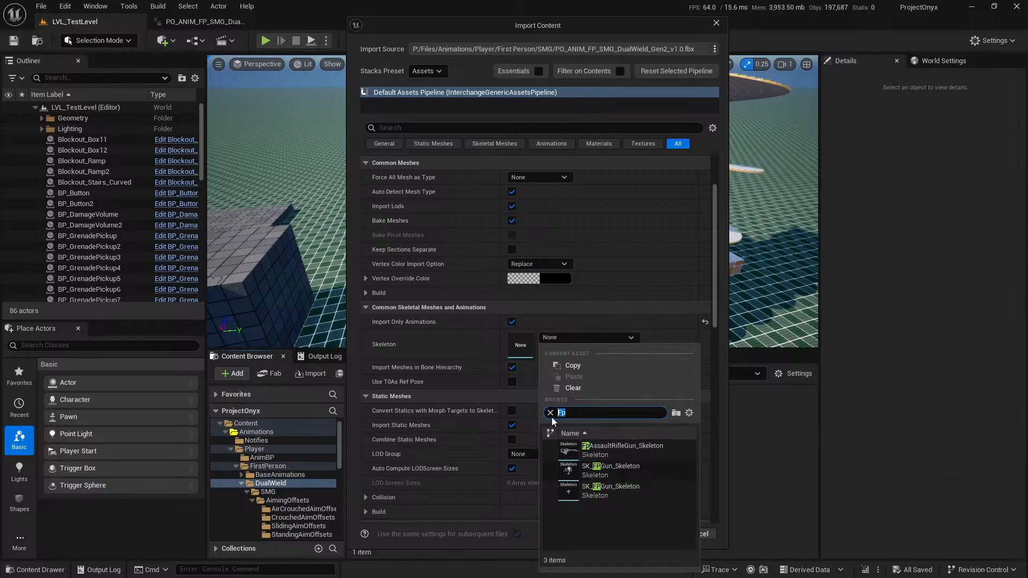
type("First")
key("BackSpace")
key("BackSpace")
key("BackSpace")
key("BackSpace")
key("BackSpace")
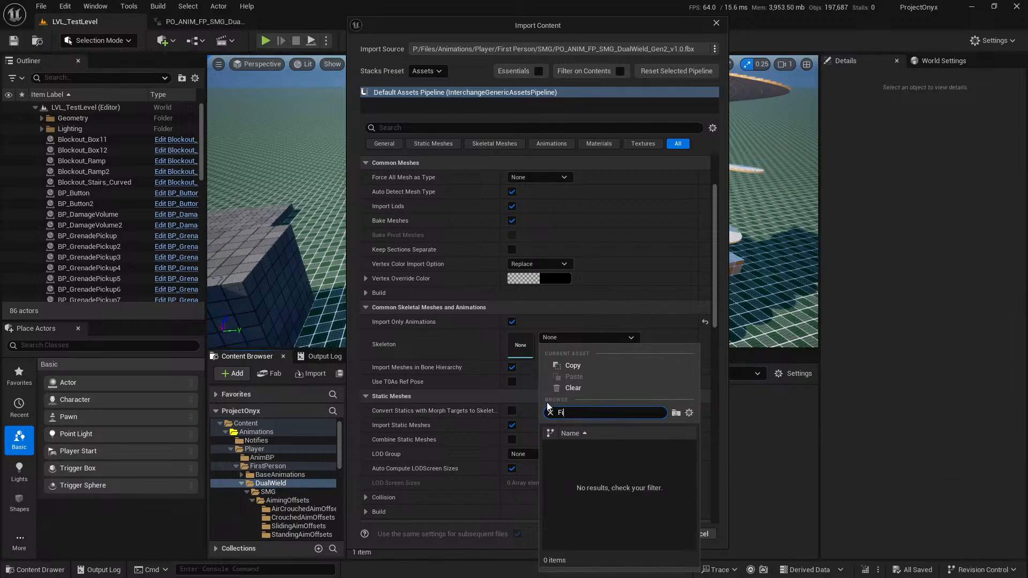
type("Player")
left_click(668, 458)
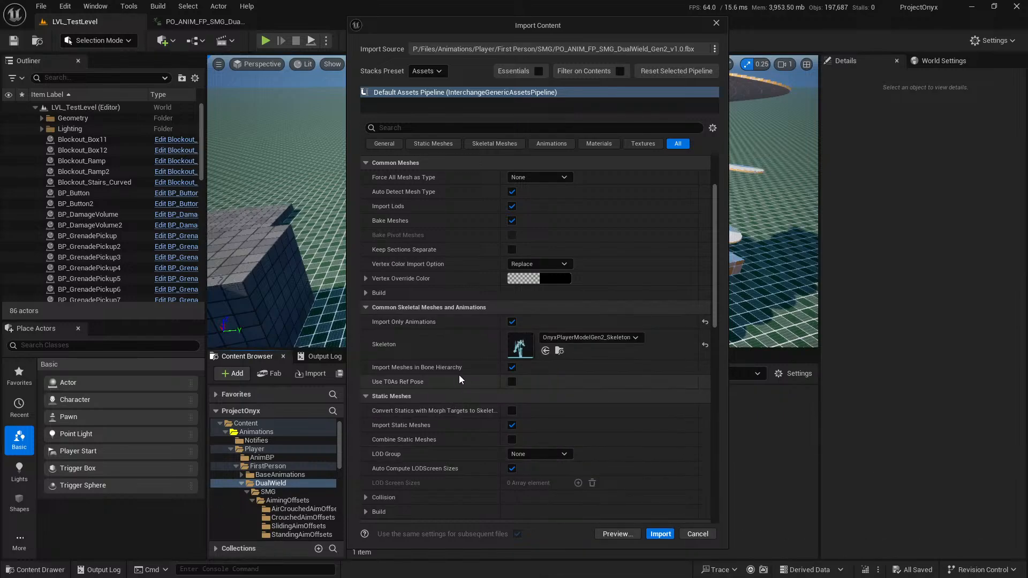
Set the imported animations' length to Animated Time, after trying Set Range.
scroll(650, 409, "down", 7)
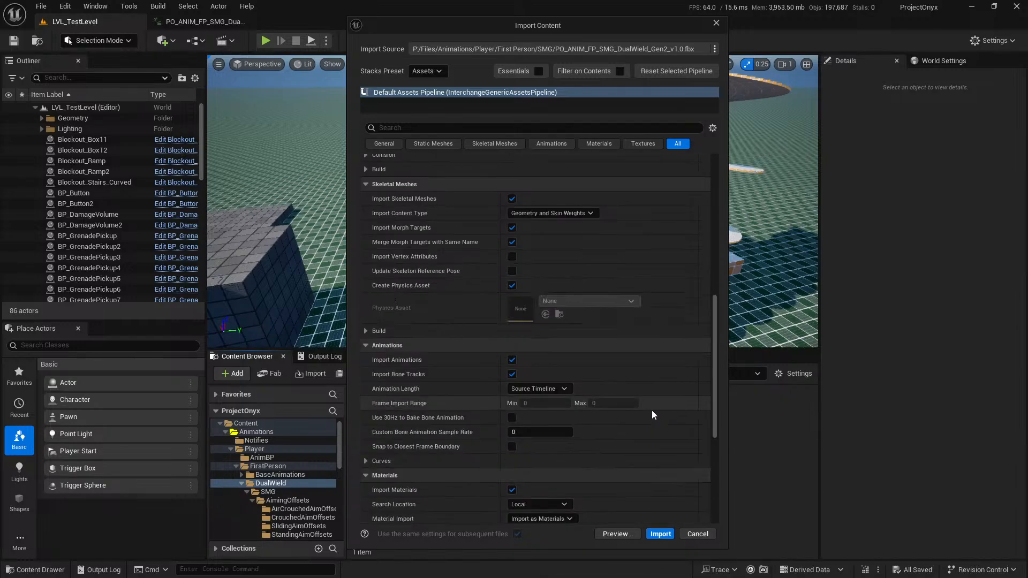
left_click(560, 390)
left_click(551, 419)
left_click(557, 404)
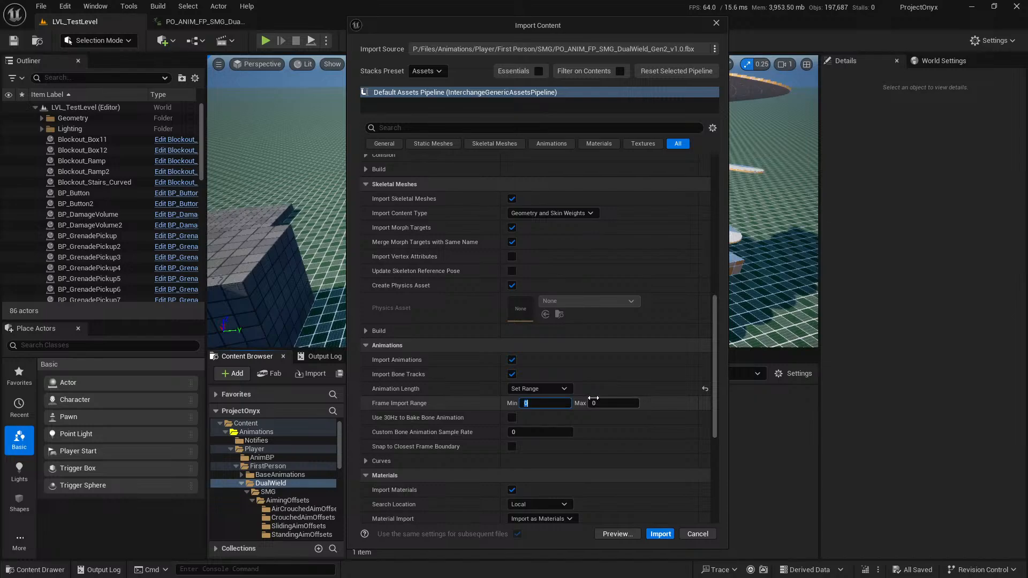
left_click(540, 389)
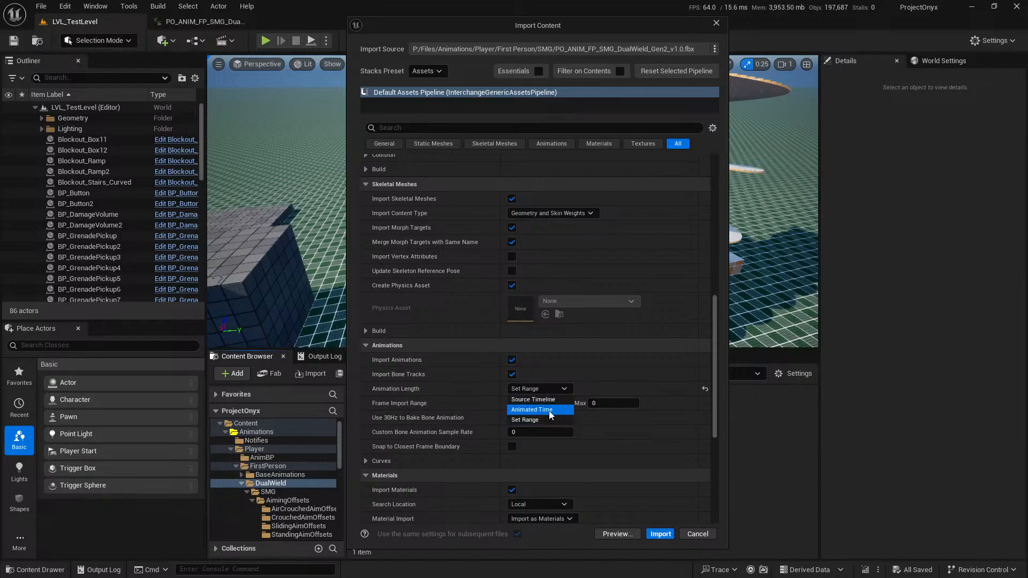
left_click(565, 419)
Set the material search location to Do Not Search and turn off importing of materials and textures.
scroll(622, 423, "down", 5)
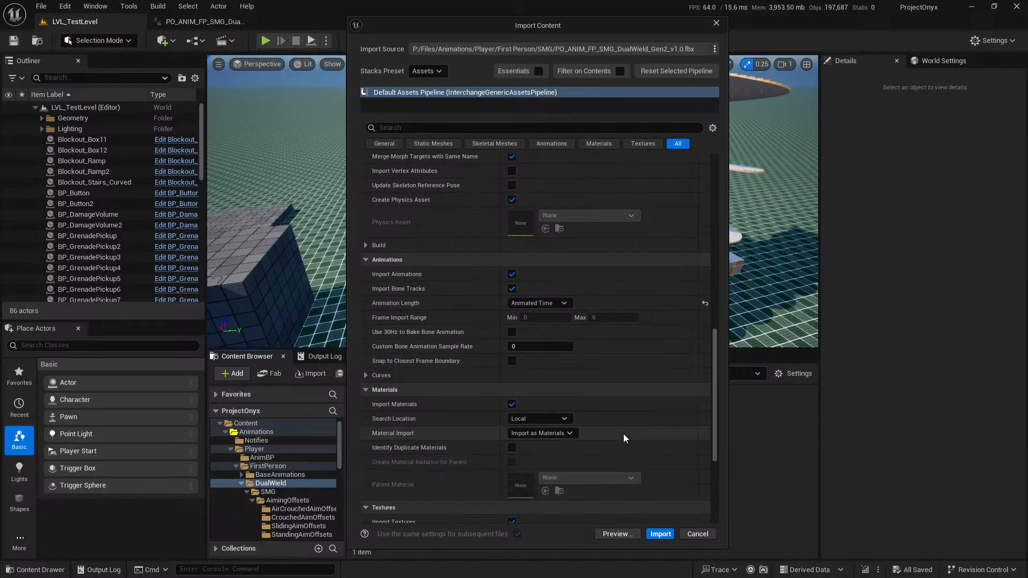
scroll(628, 433, "down", 3)
left_click(527, 280)
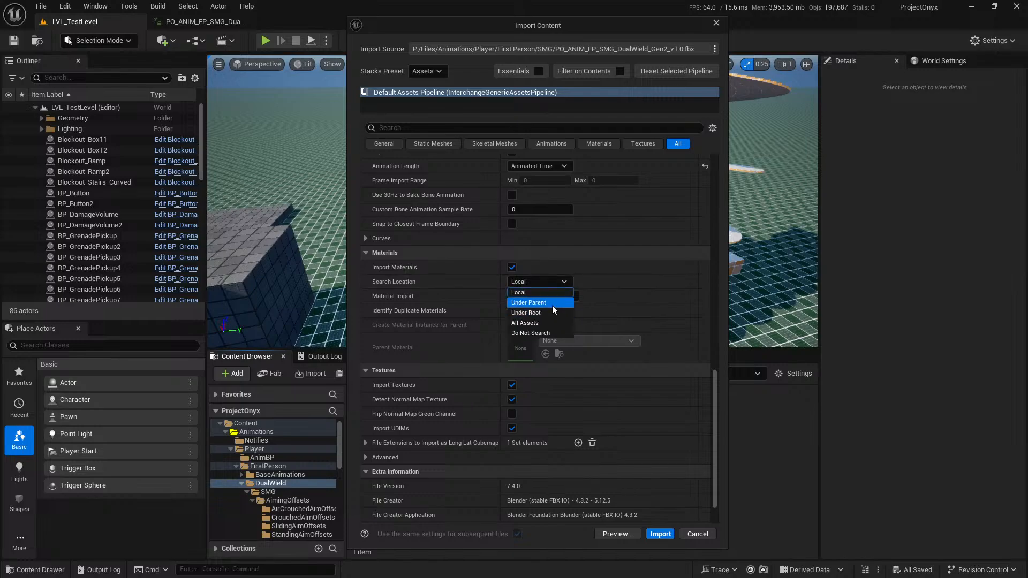
left_click(540, 333)
left_click(512, 267)
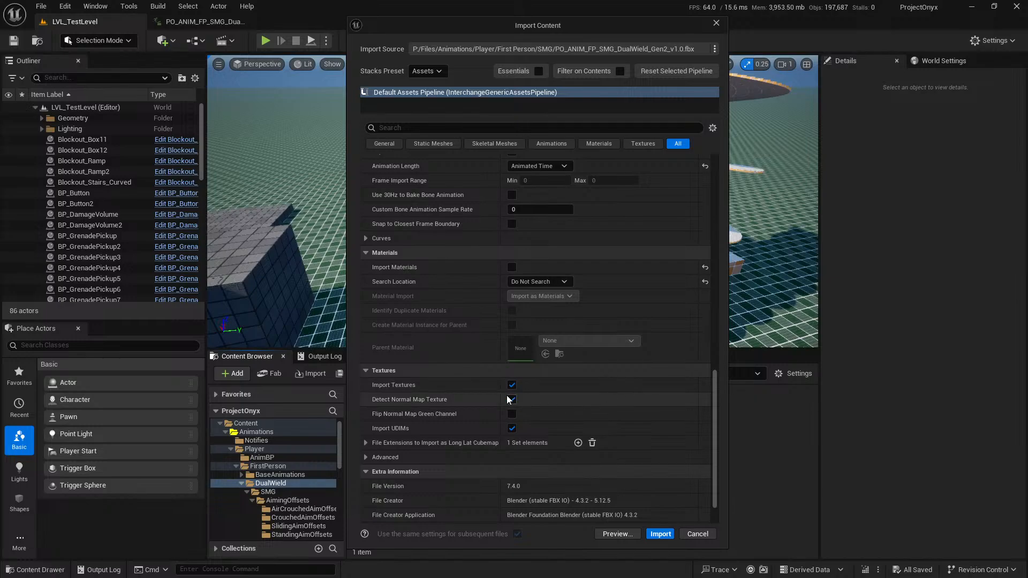
scroll(514, 401, "down", 2)
left_click(511, 350)
scroll(615, 393, "down", 1)
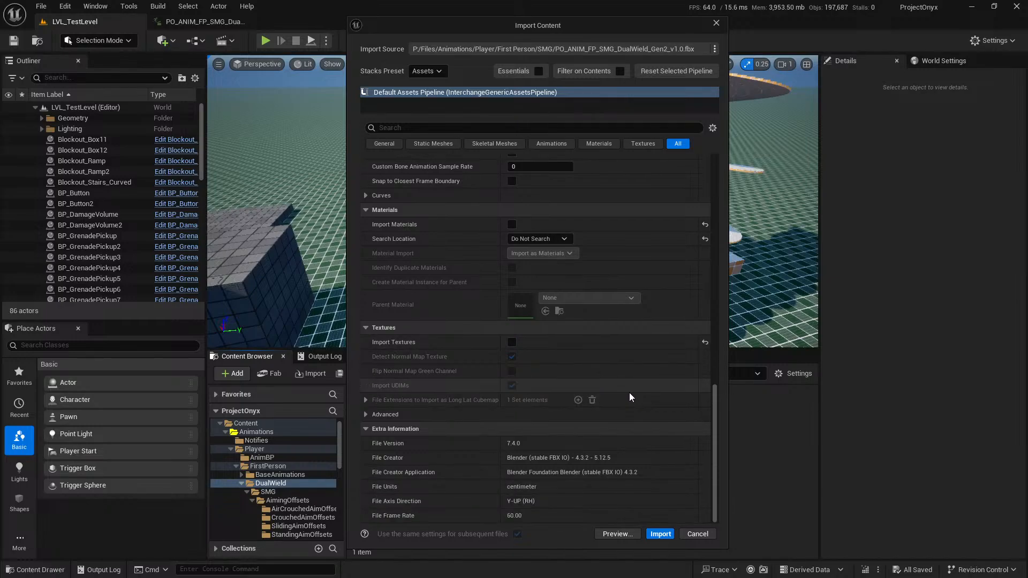
Run the import of the dual-wield SMG animations into the DualWield folder and dismiss the import notice.
scroll(631, 393, "up", 20)
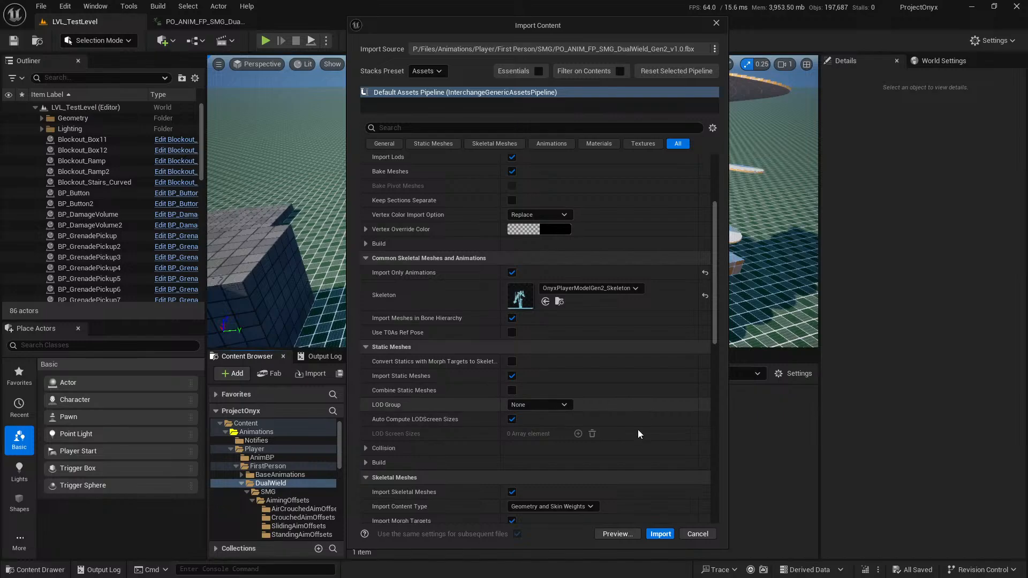
left_click(659, 534)
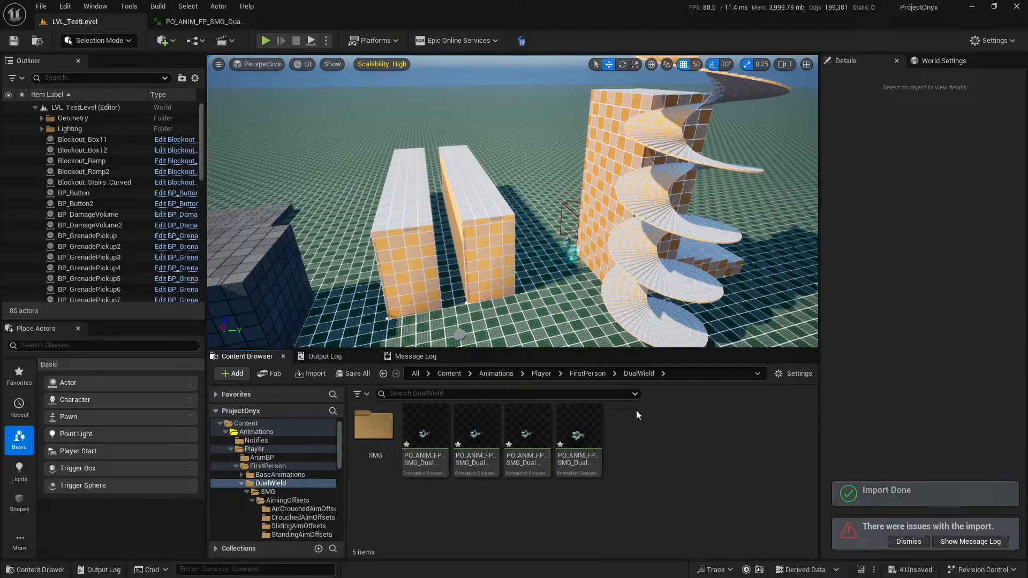
left_click(908, 541)
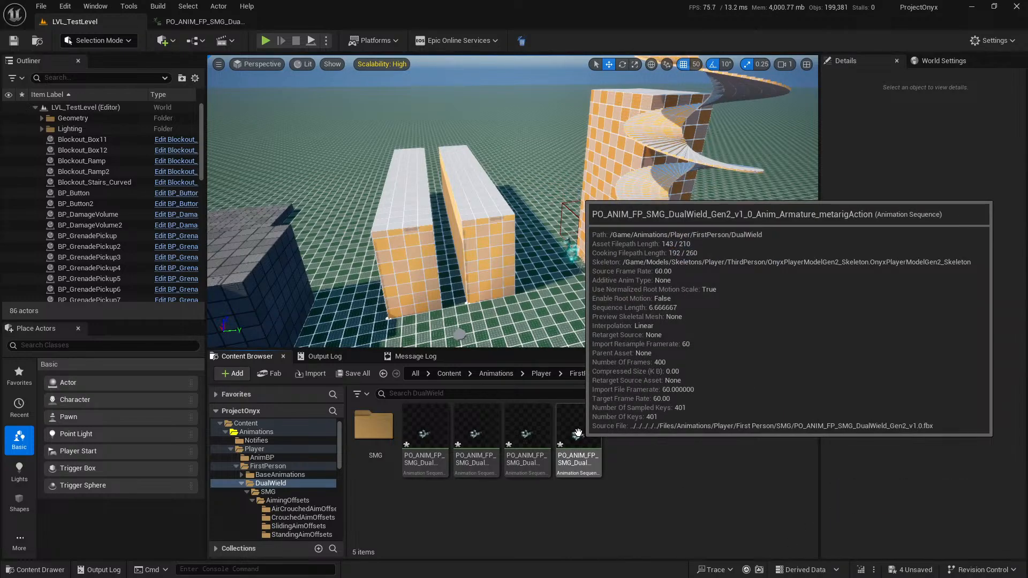
Open the imported metarigAction animation and switch its preview mesh to OnyxPlayerModelGen2, then back to OnyxFPPlayerModelGen2.
double_click(590, 431)
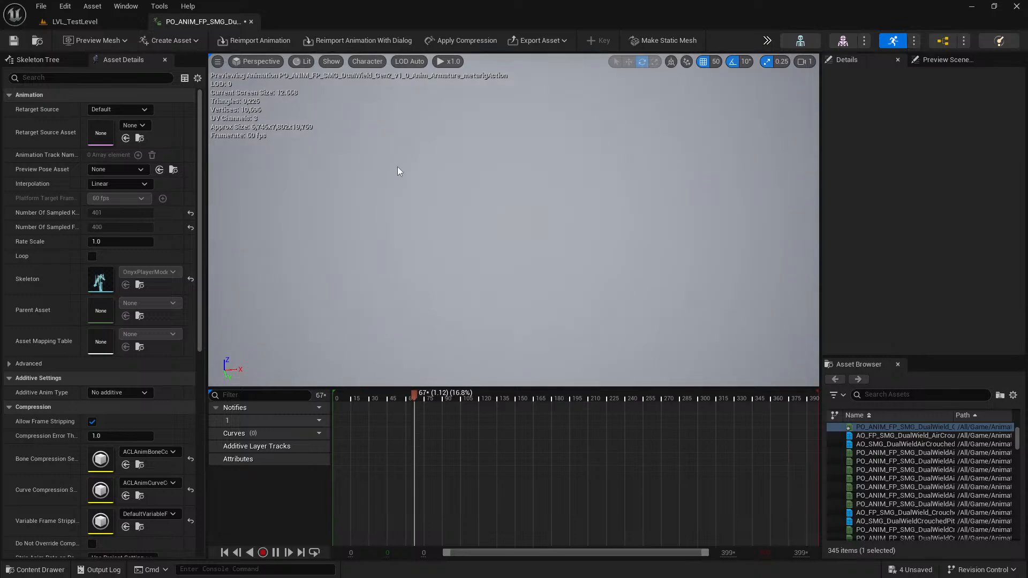
left_click(173, 40)
left_click(96, 40)
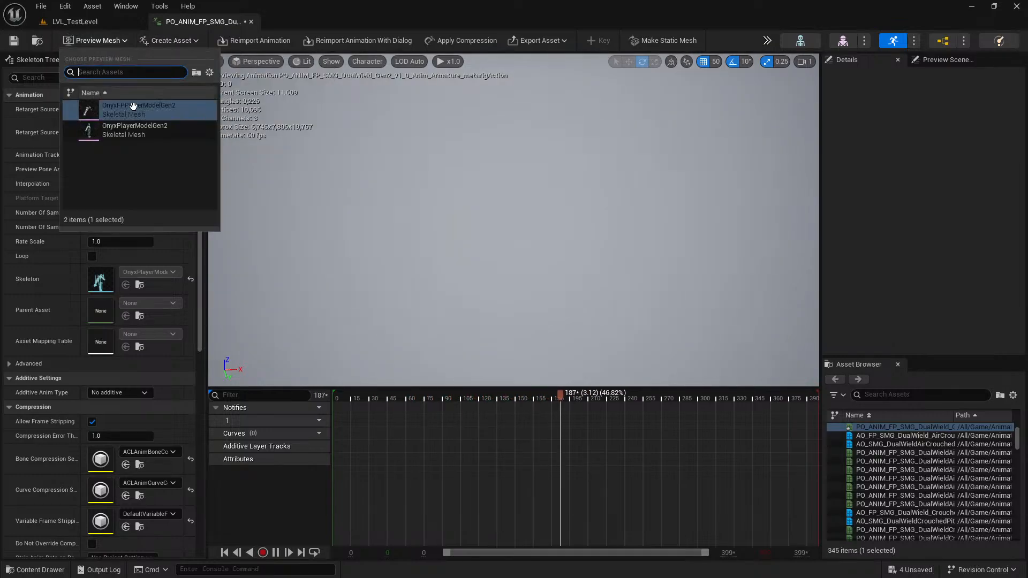
left_click(135, 129)
left_click(97, 40)
left_click(138, 109)
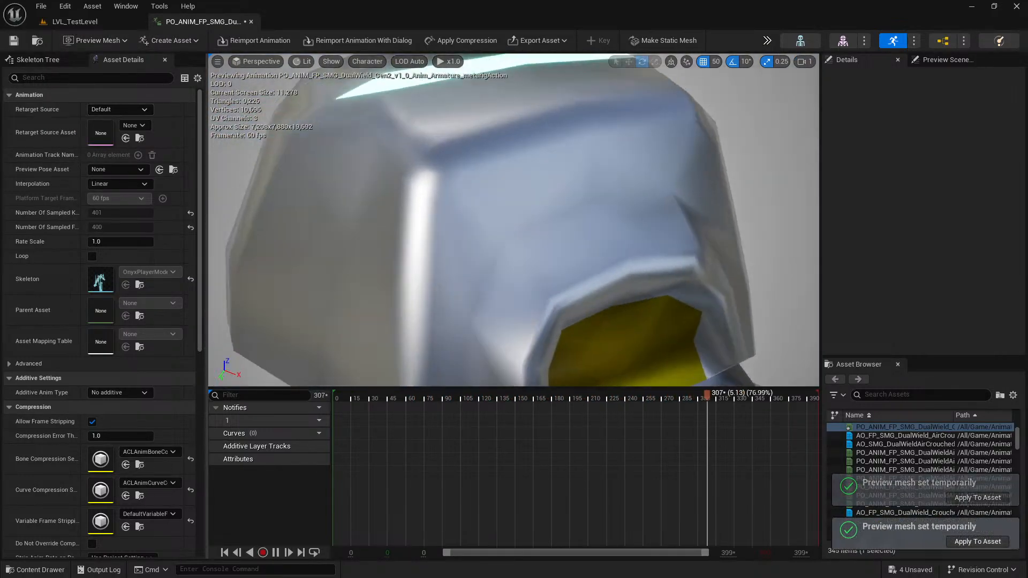
Examine the arm pose of the metarigAction animation from several angles at frame 0, and close the animation.
right_click_drag(625, 205, 720, 207)
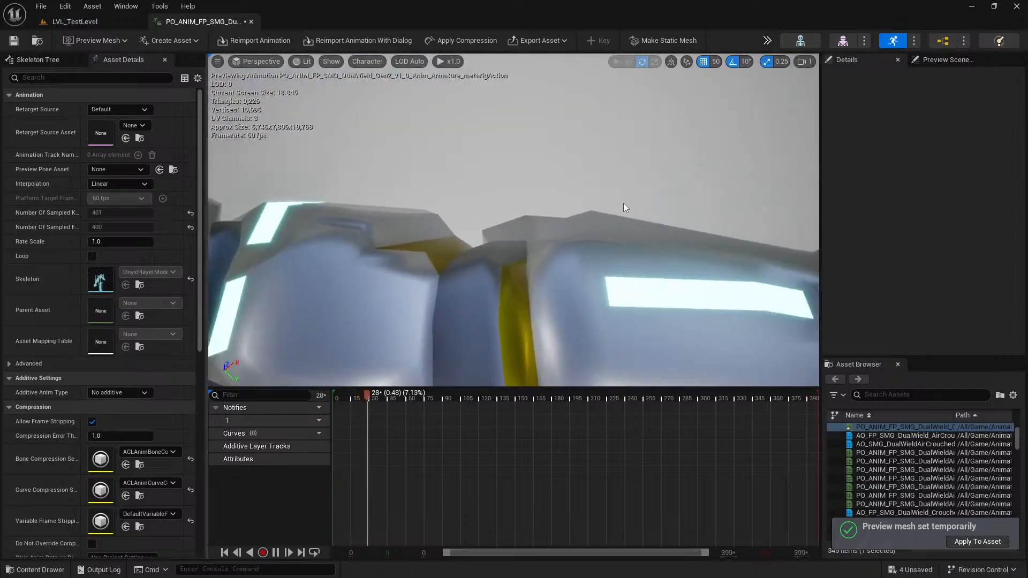
scroll(634, 236, "down", 5)
left_click_drag(508, 394, 325, 406)
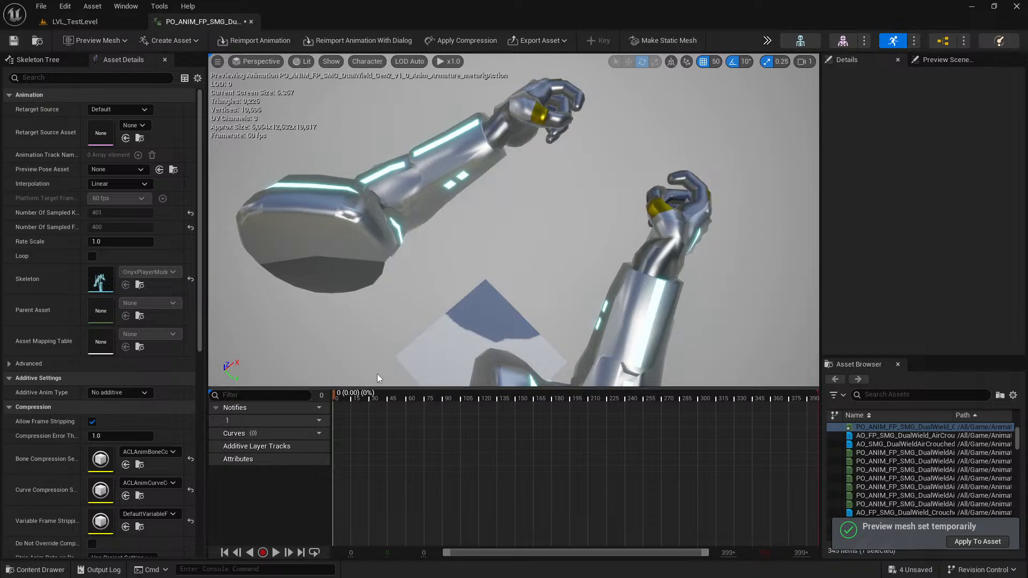
right_click_drag(599, 262, 612, 258)
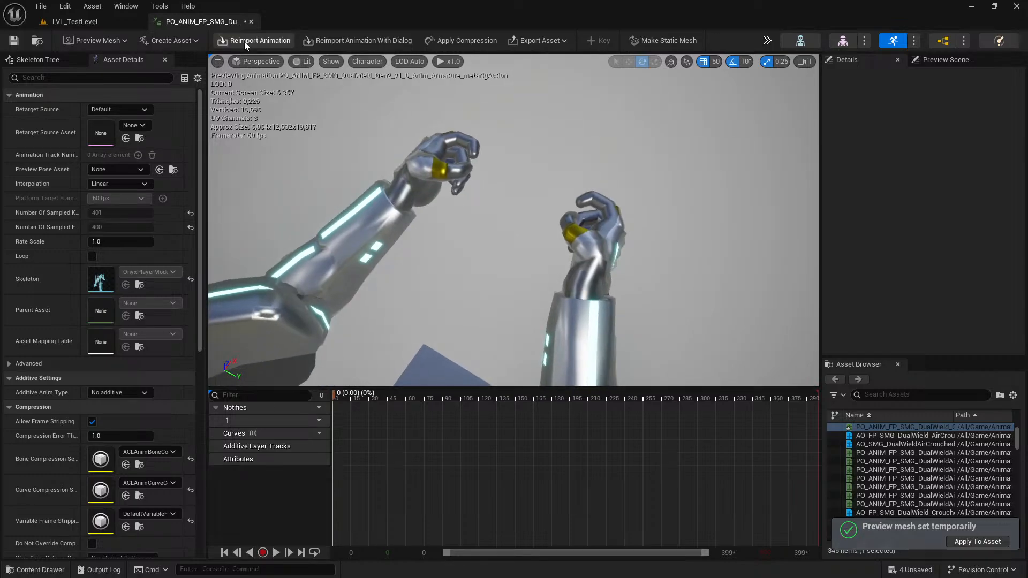
middle_click(235, 24)
Force-delete the three extra imported animation sequences from the DualWield folder, keeping only the metarigAction animation.
left_click(527, 459)
left_click(427, 461, "ctrl")
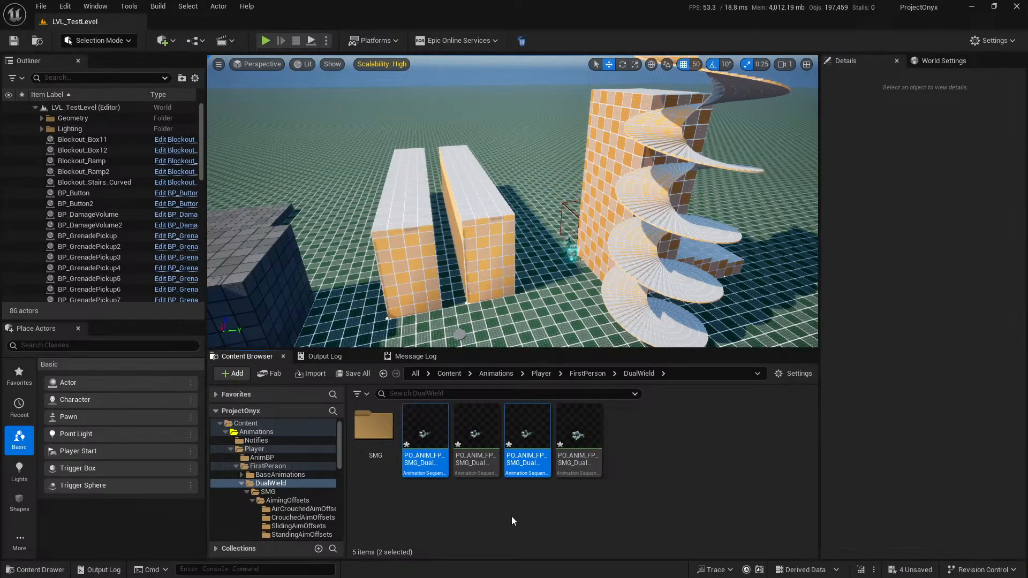
left_click(481, 456, "ctrl")
key("Delete")
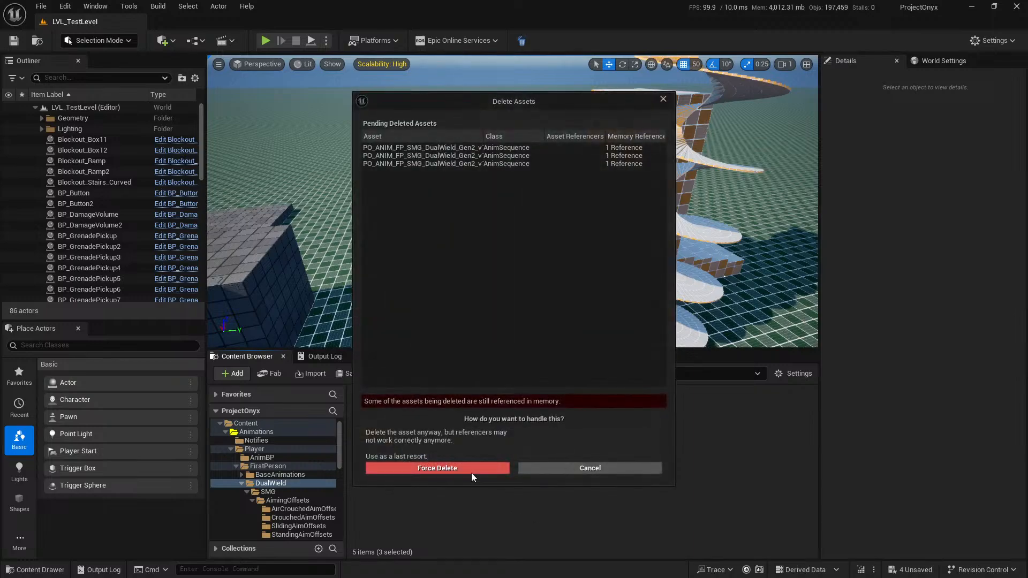
left_click(471, 474)
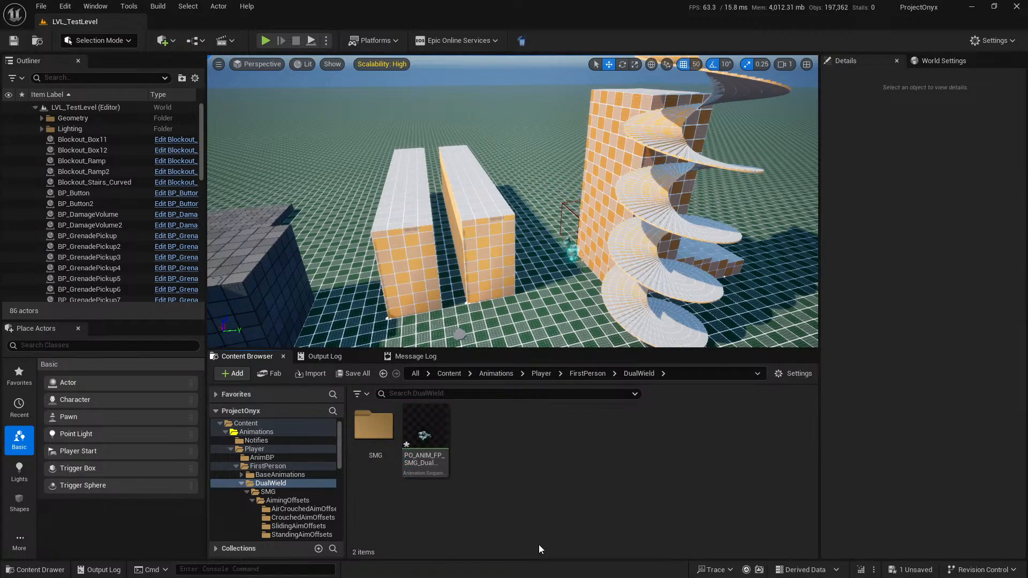
Open the remaining metarigAction animation, examine its arm pose at frame 0, and return to the level.
left_click(435, 447)
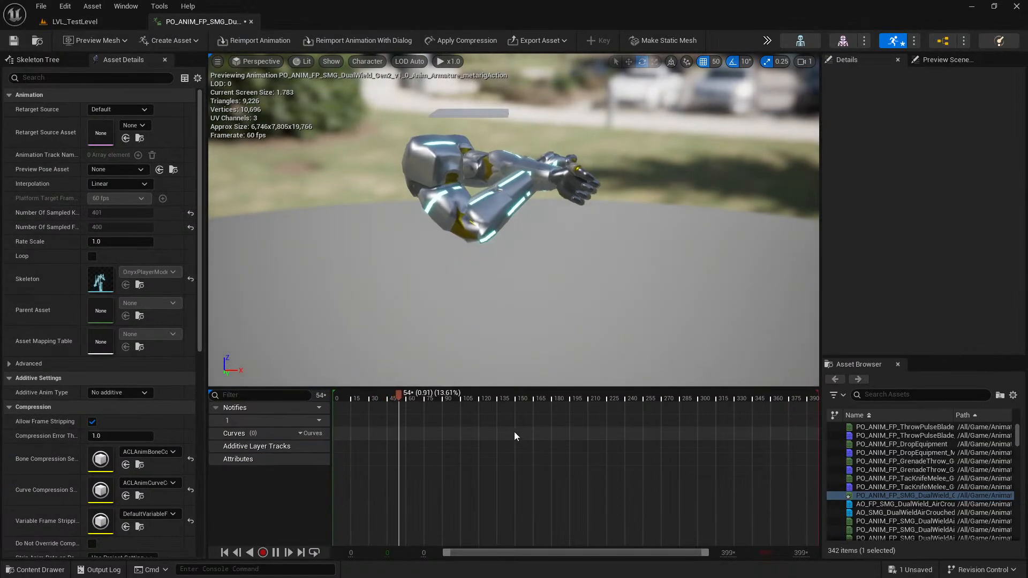
left_click_drag(395, 399, 306, 403)
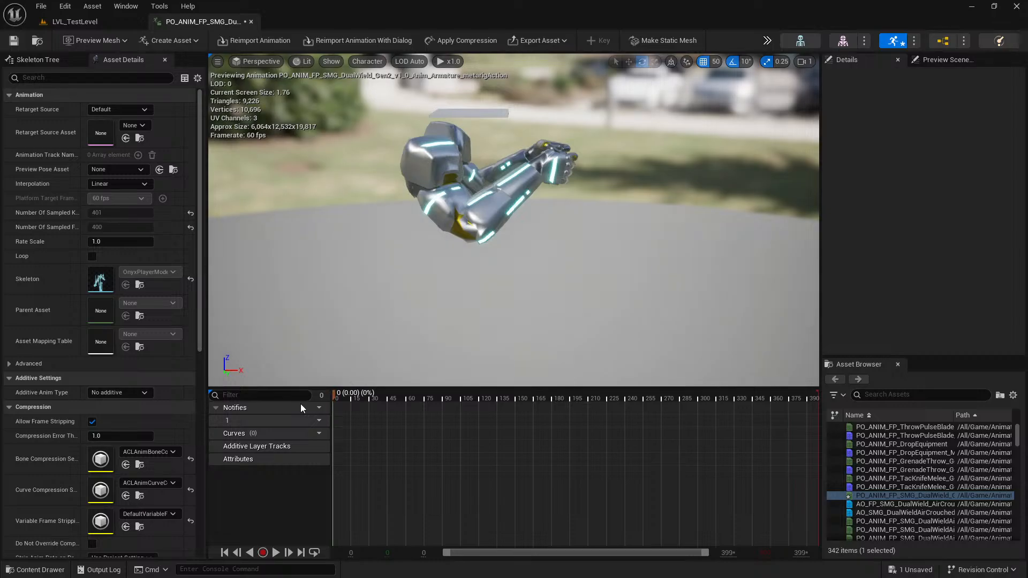
left_click(111, 20)
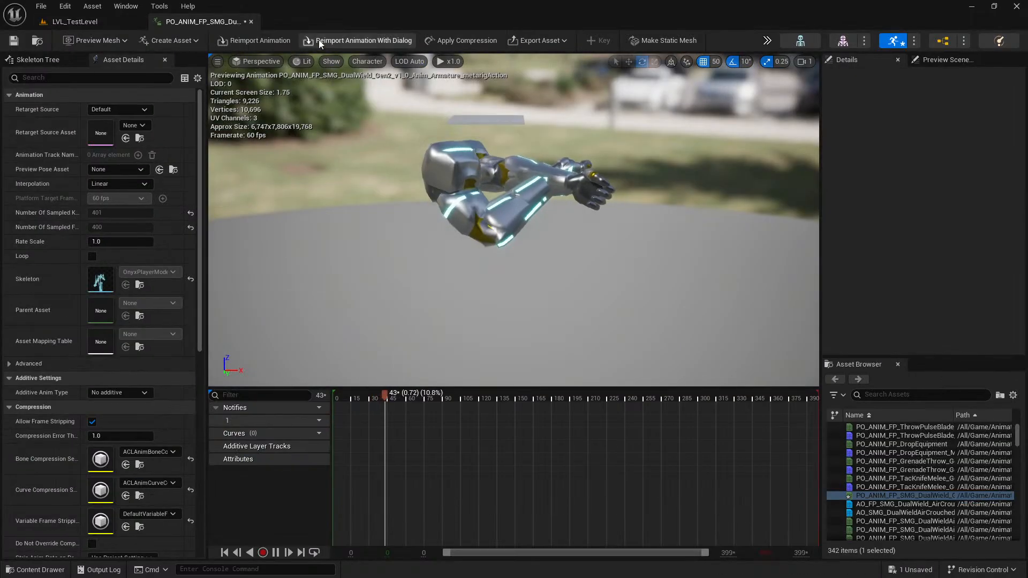
Reimport the metarigAction animation through the reimport dialog with Animation Length set to Set Range, starting at frame 0.
left_click(368, 44)
scroll(570, 352, "down", 1)
scroll(571, 357, "down", 5)
left_click(515, 319)
left_click(508, 353)
left_click(521, 334)
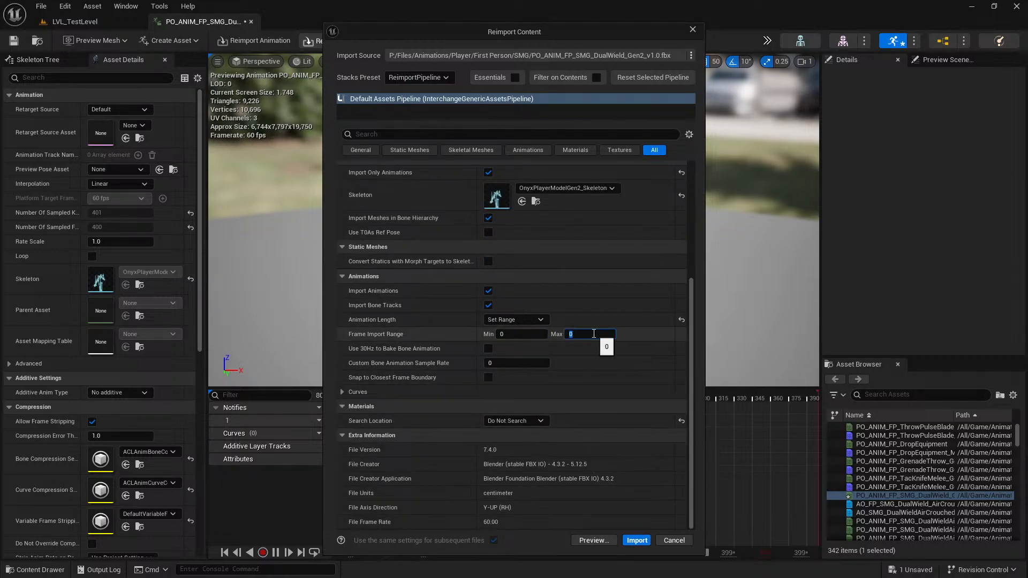
left_click(636, 540)
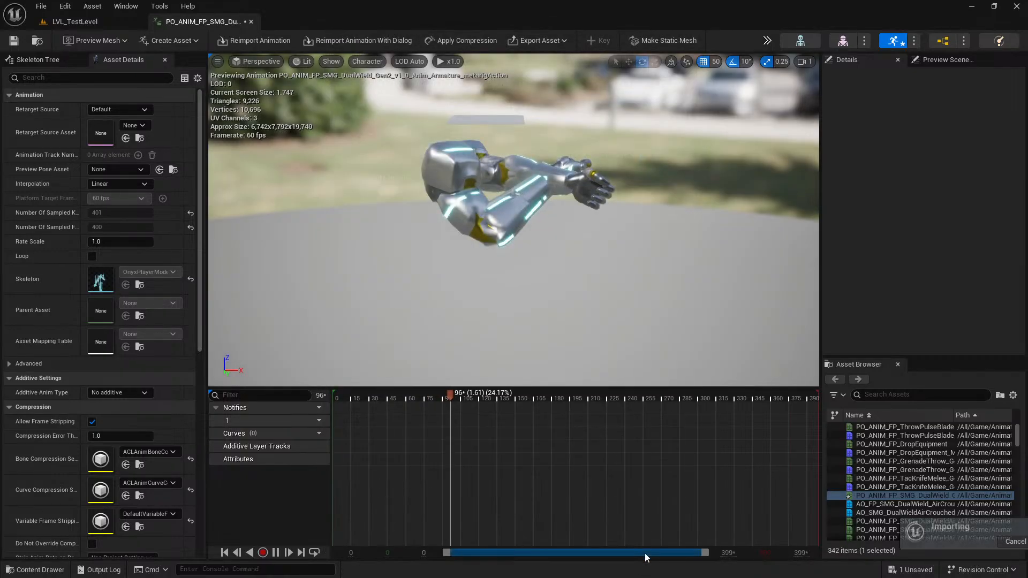
Switch the preview mesh to OnyxPlayerModelGen2 and back to OnyxFPPlayerModelGen2 to examine the reimported pose.
left_click(193, 43)
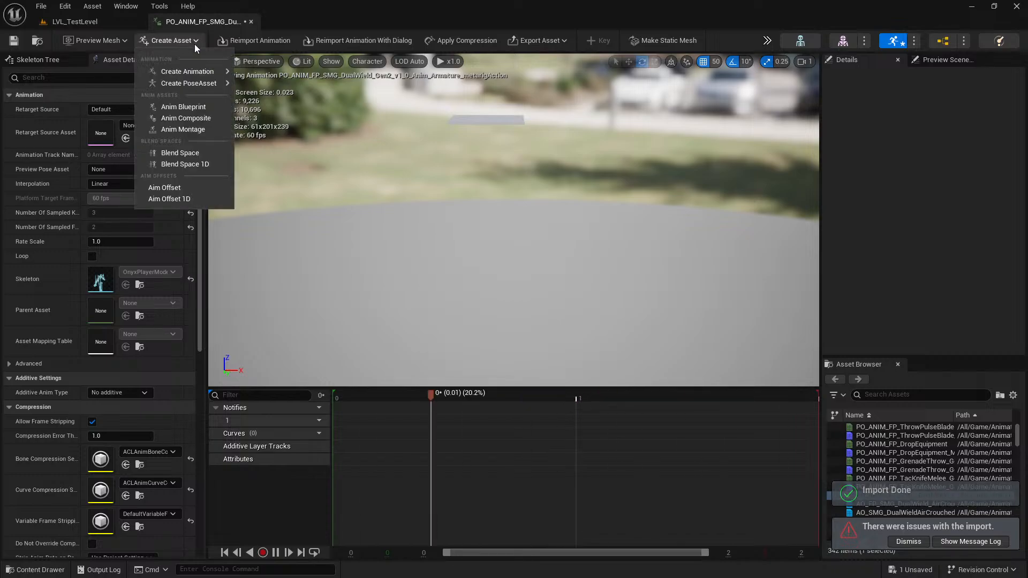
left_click(128, 40)
left_click(137, 129)
left_click(106, 40)
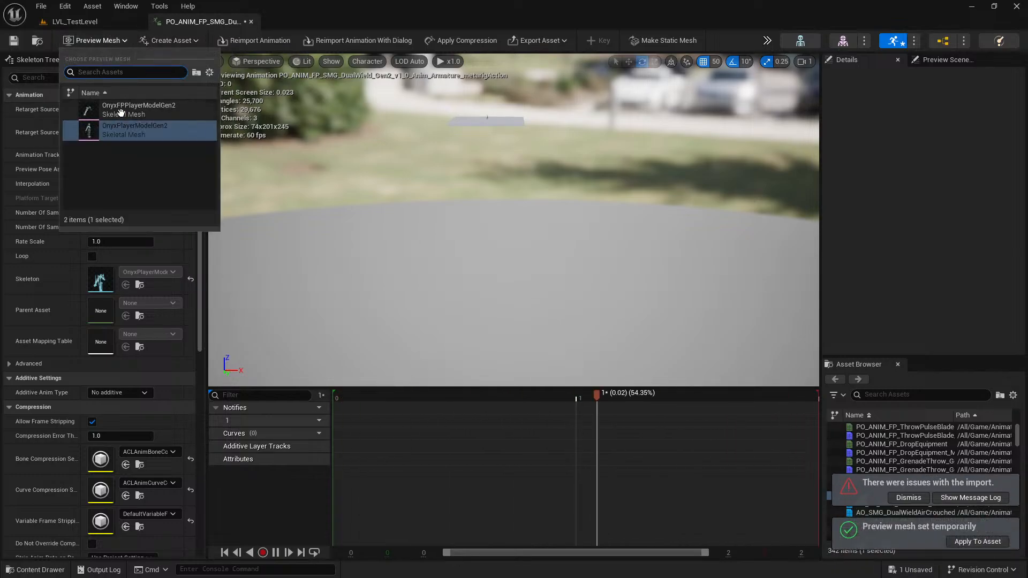
left_click(137, 110)
right_click_drag(624, 200, 803, 265)
Save the reimported animation and all pending content, and dismiss the import issue notice in the level editor.
key("ctrl+s")
left_click(67, 22)
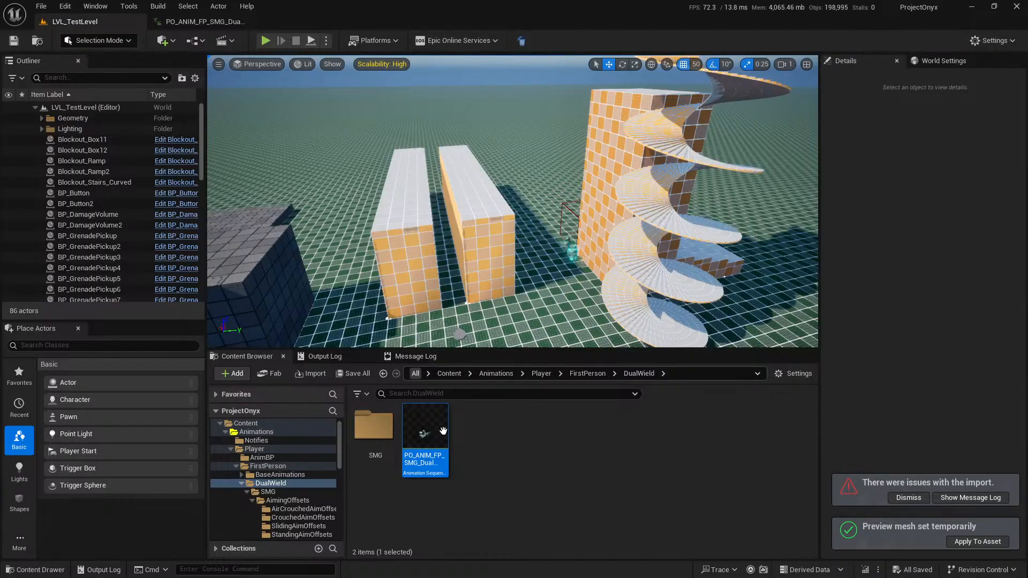
left_click(763, 512)
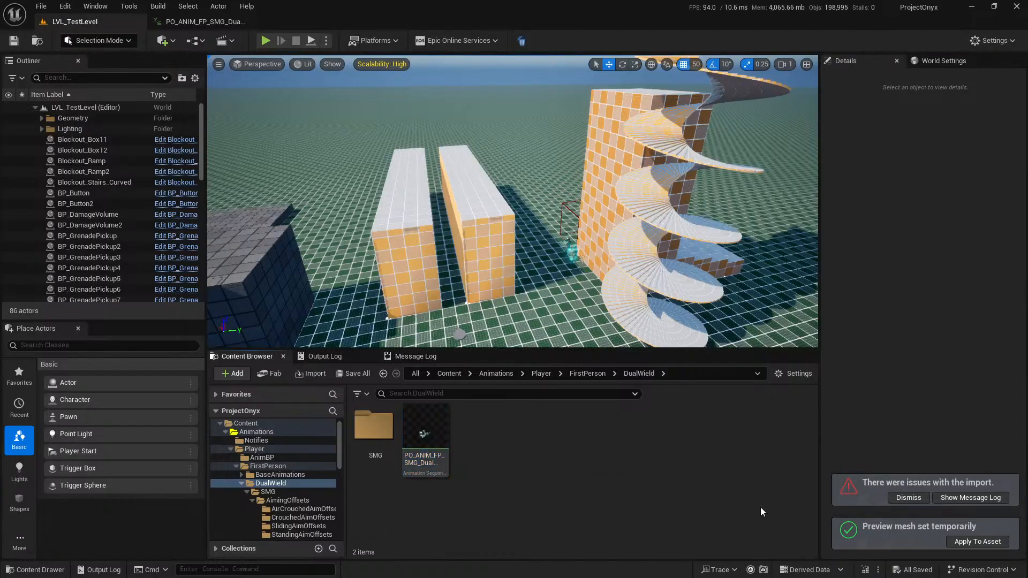
left_click(909, 498)
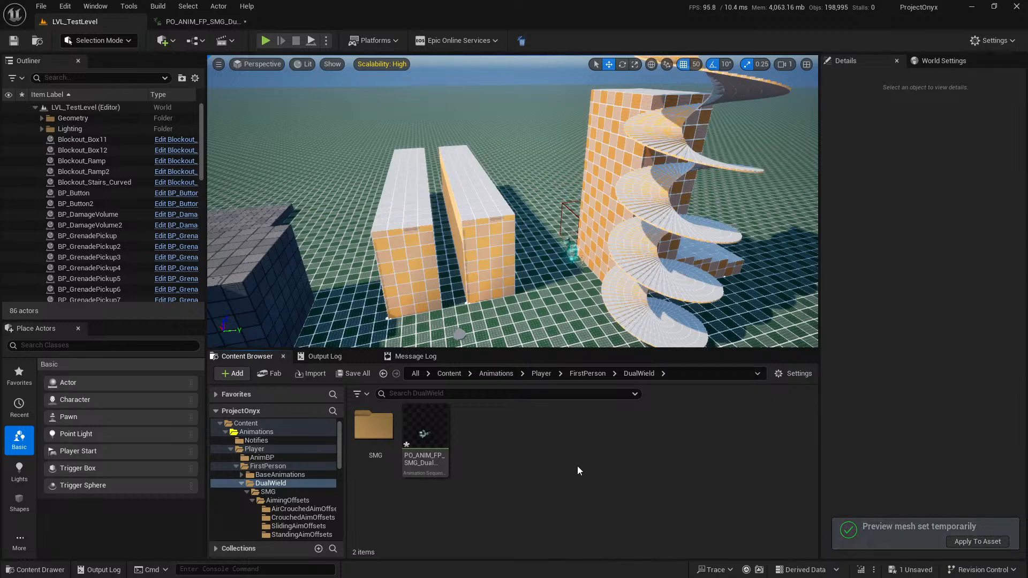
left_click(310, 373)
left_click(568, 394)
left_click(366, 375)
left_click(599, 416)
Open PO_ANIM_FP_SMG_DualWieldIdle_Gen2_v1_0 from the SMG/IdlePoses folder, review its asset details, and return to the level.
double_click(376, 426)
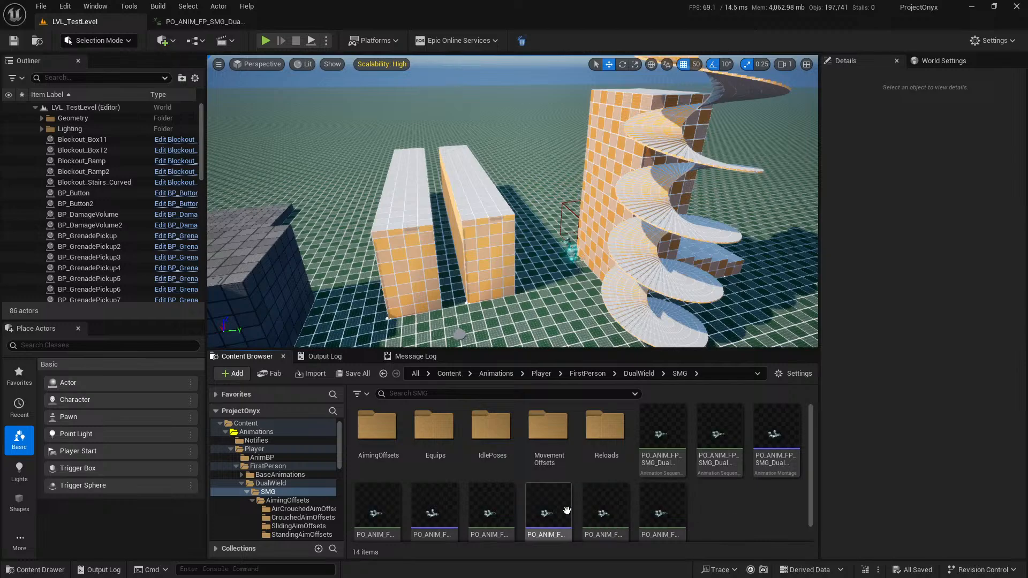
left_click(490, 425)
double_click(471, 428)
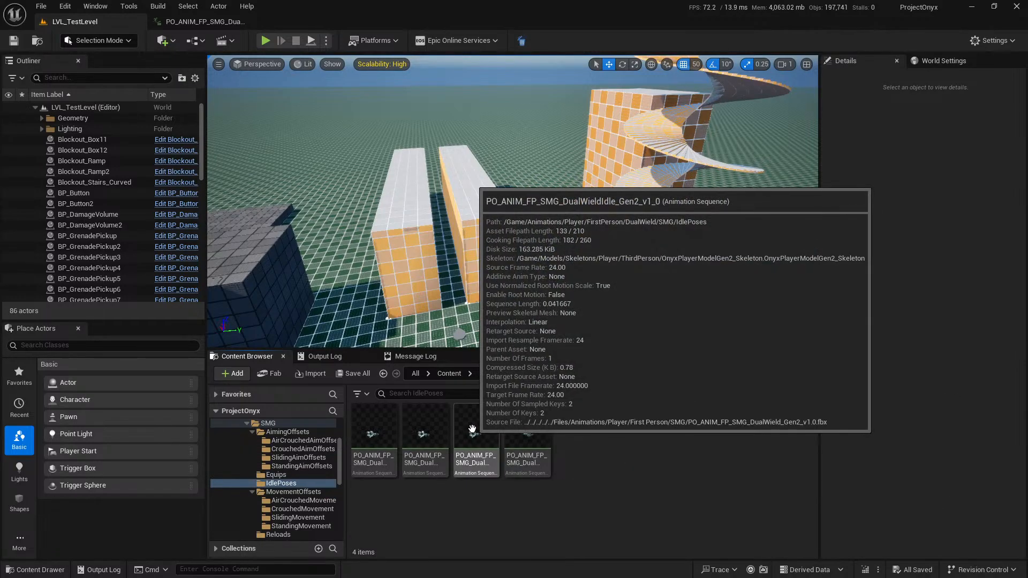
double_click(472, 428)
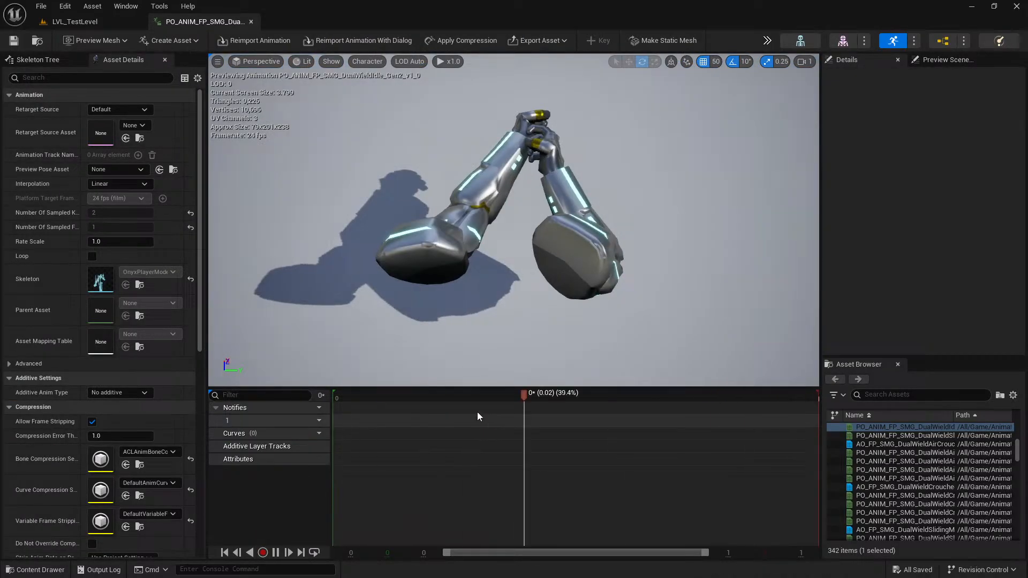
scroll(38, 313, "down", 4)
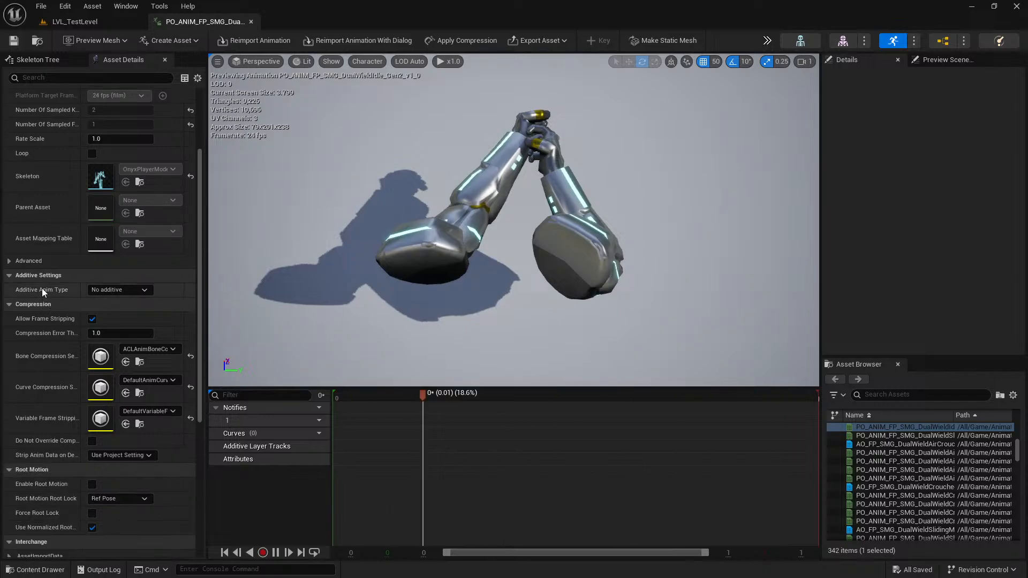
scroll(32, 284, "up", 4)
left_click(75, 22)
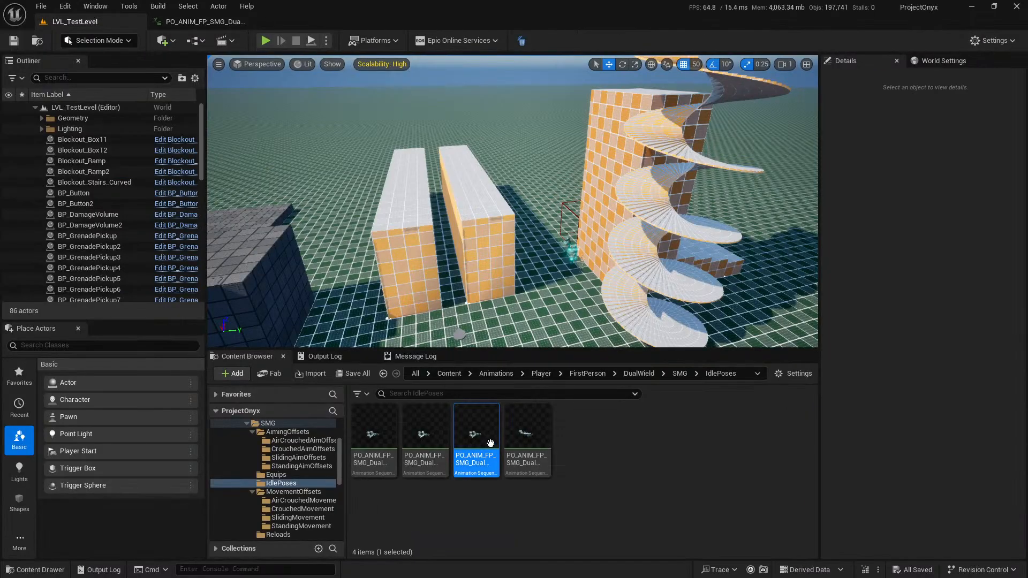
Try to reimport the dual-wield idle animation directly from its existing source file, and reopen it.
right_click(482, 433)
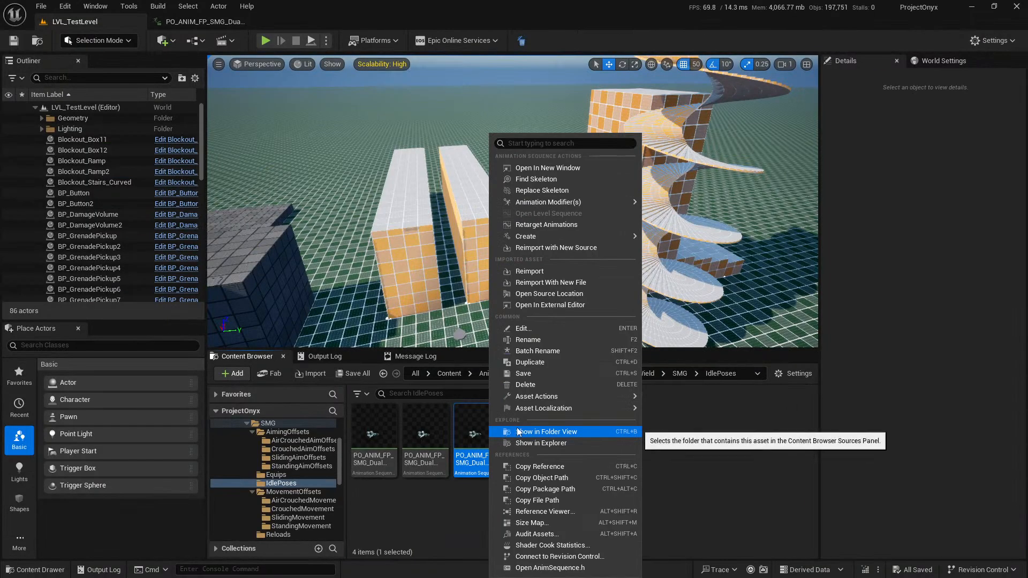
left_click(593, 273)
double_click(474, 445)
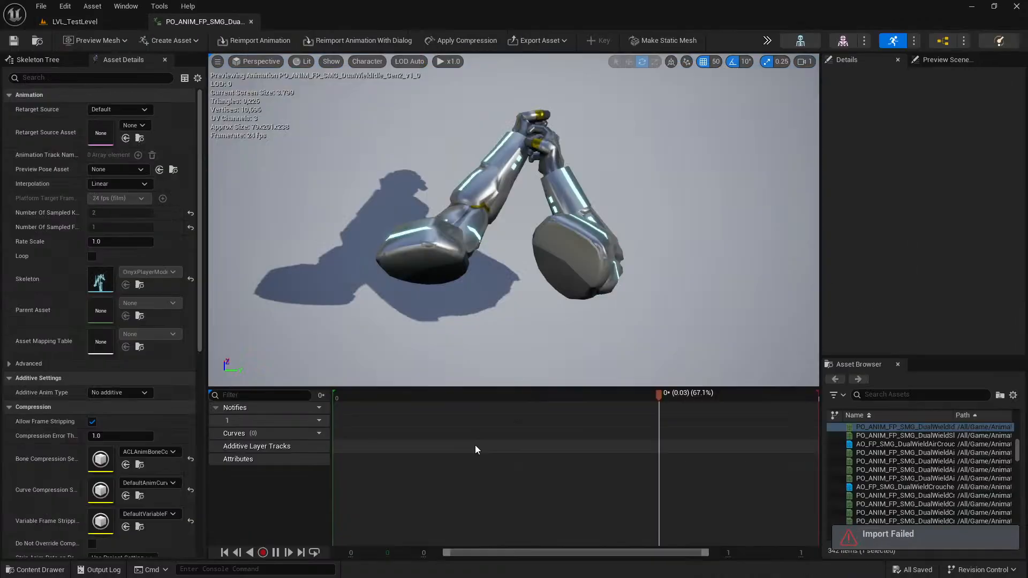
Open the idle animation's reimport dialog and check its stack presets and FBX translator settings.
left_click(353, 41)
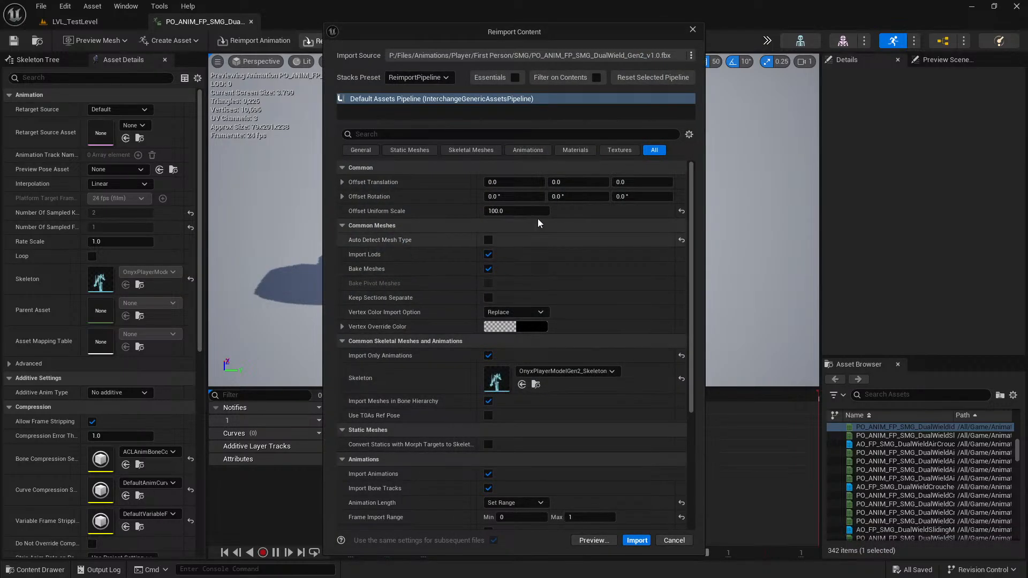
left_click(425, 78)
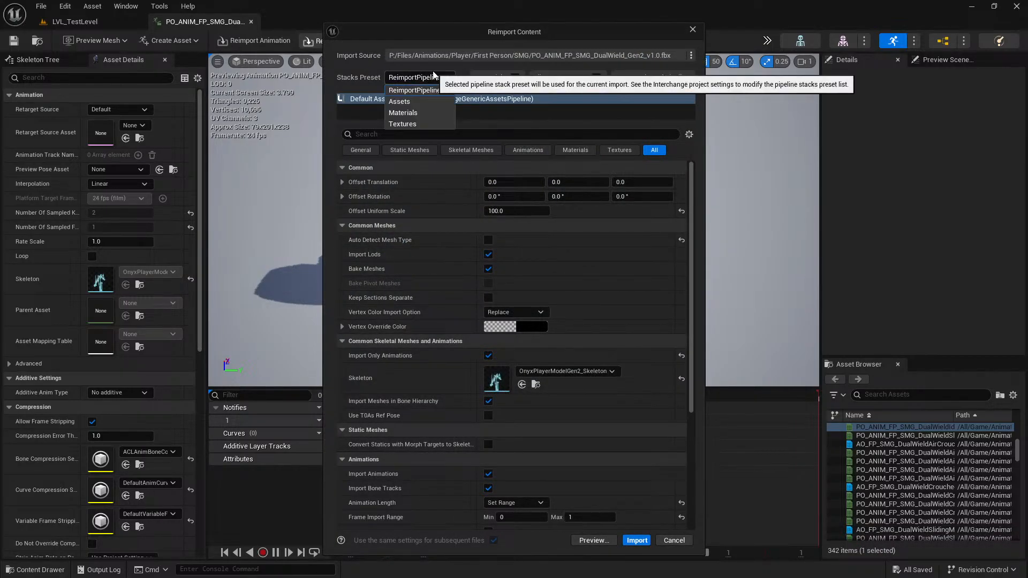
left_click(435, 77)
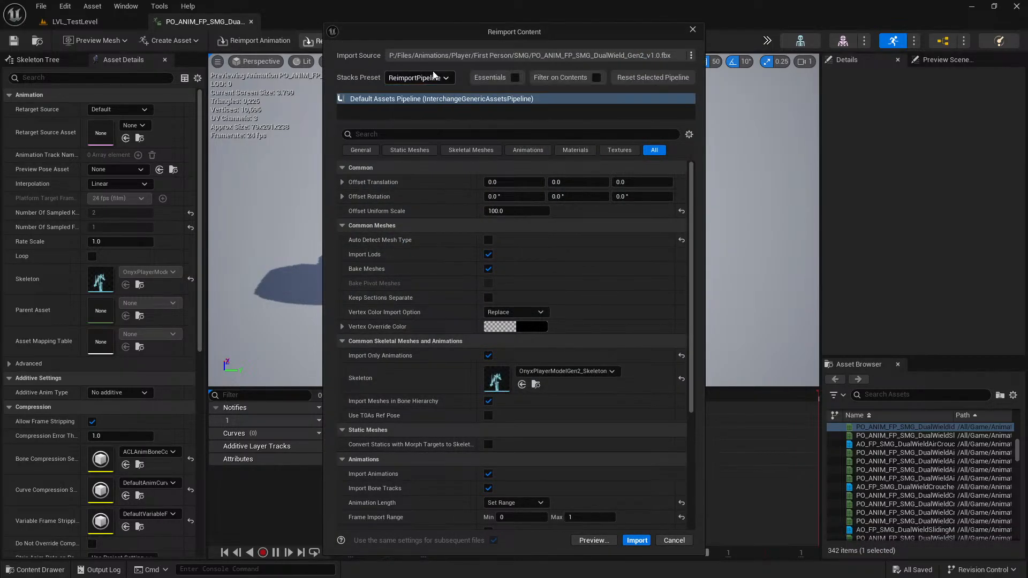
left_click(691, 55)
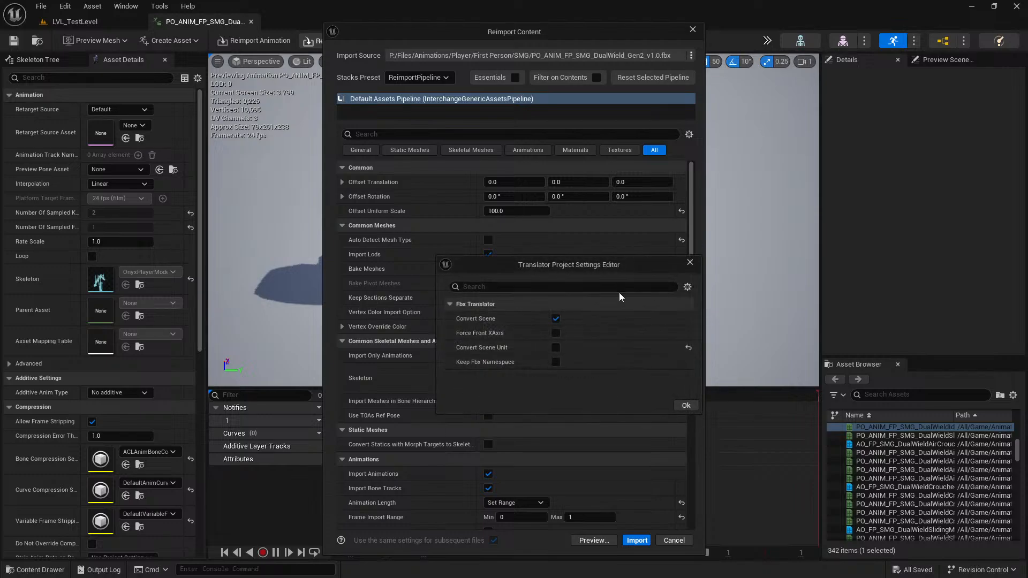
left_click(688, 406)
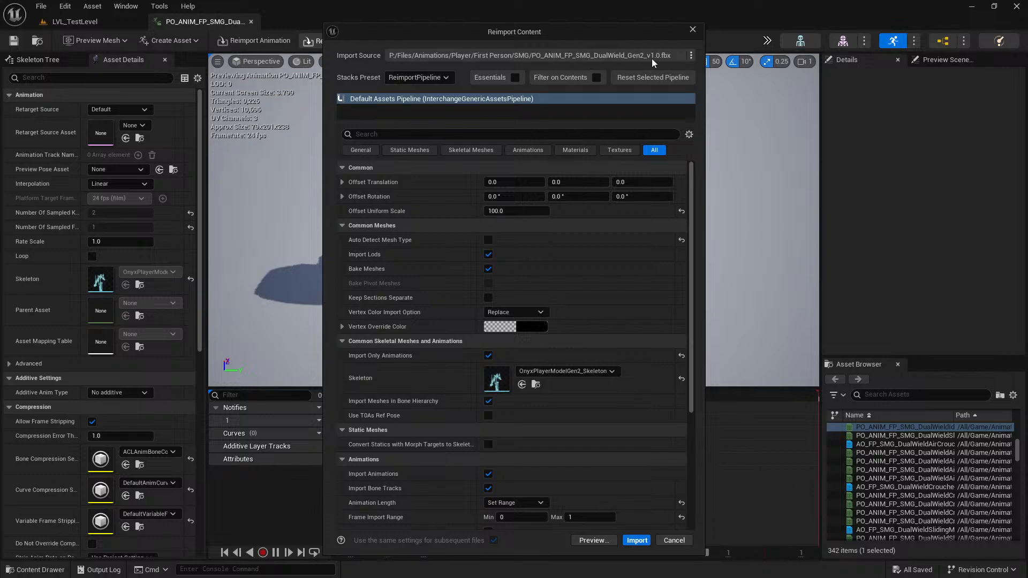
Switch the reimport stacks preset to Assets and assign OnyxPlayerModelGen2_Skeleton as the skeleton.
left_click(427, 77)
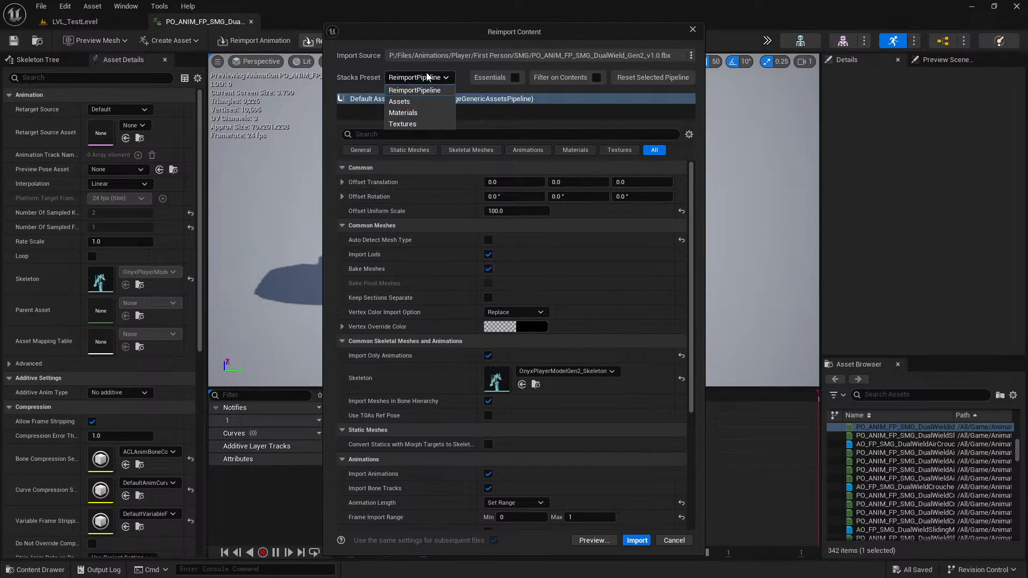
left_click(427, 102)
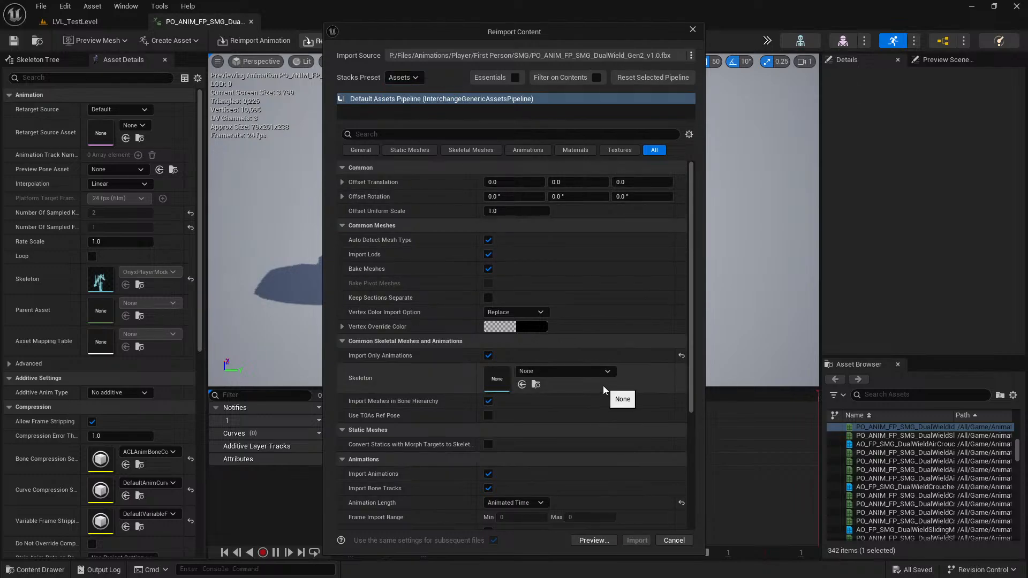
scroll(603, 386, "down", 1)
left_click(579, 337)
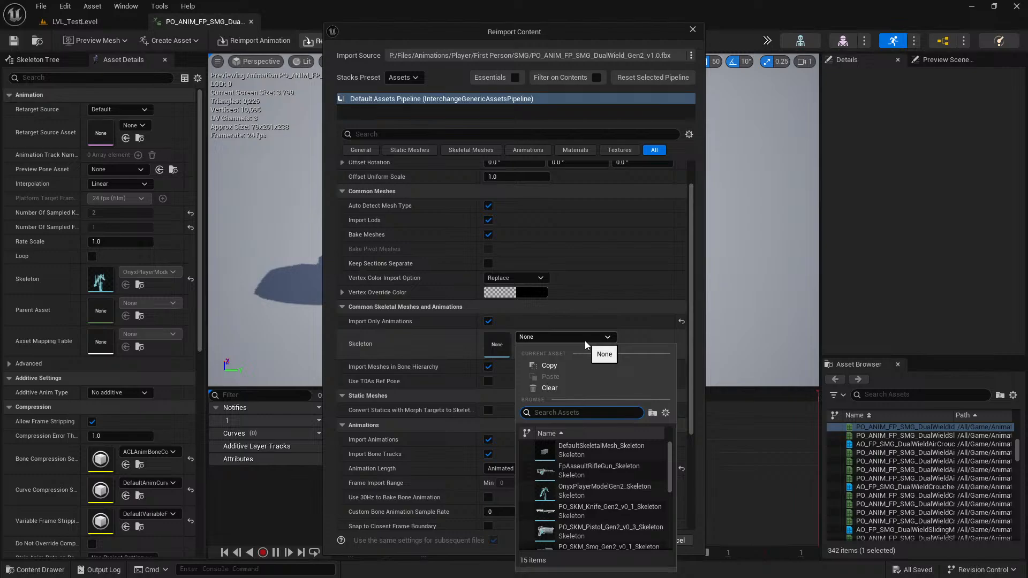
type("Player")
left_click(643, 458)
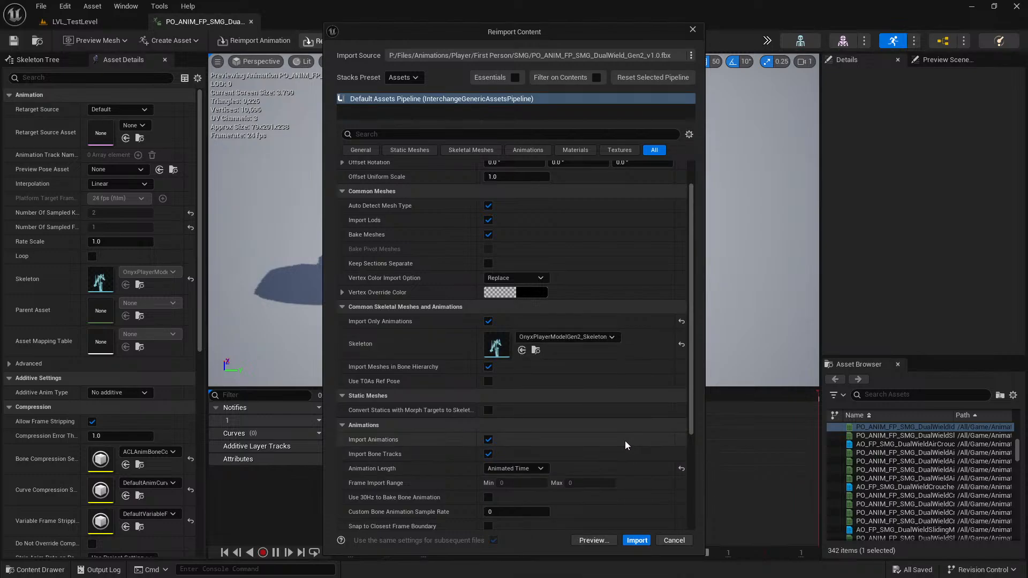
Set Animation Length to Set Range with frames 0 to 1, and try to reimport the idle animation.
scroll(621, 434, "down", 3)
left_click(515, 365)
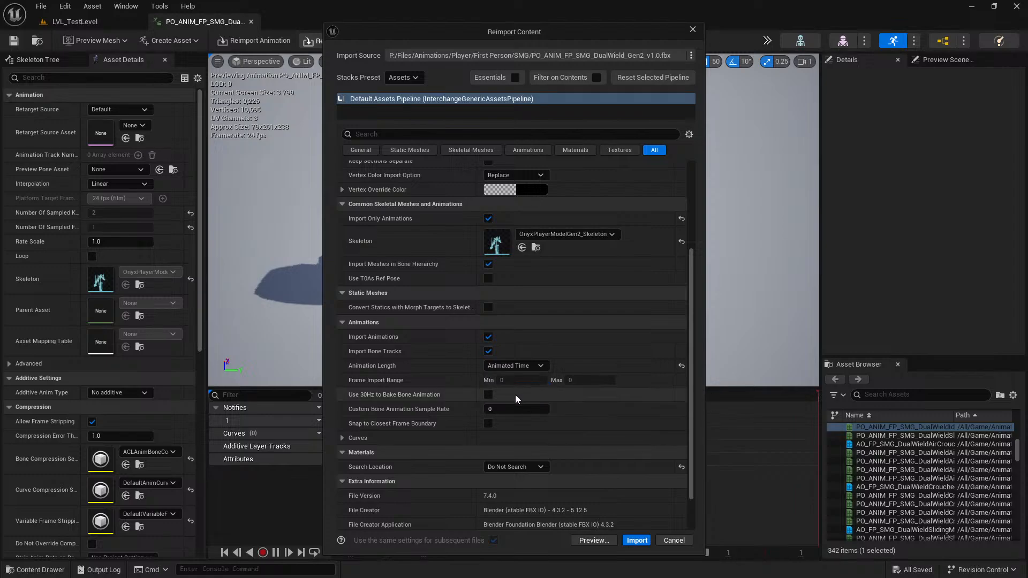
left_click(517, 396)
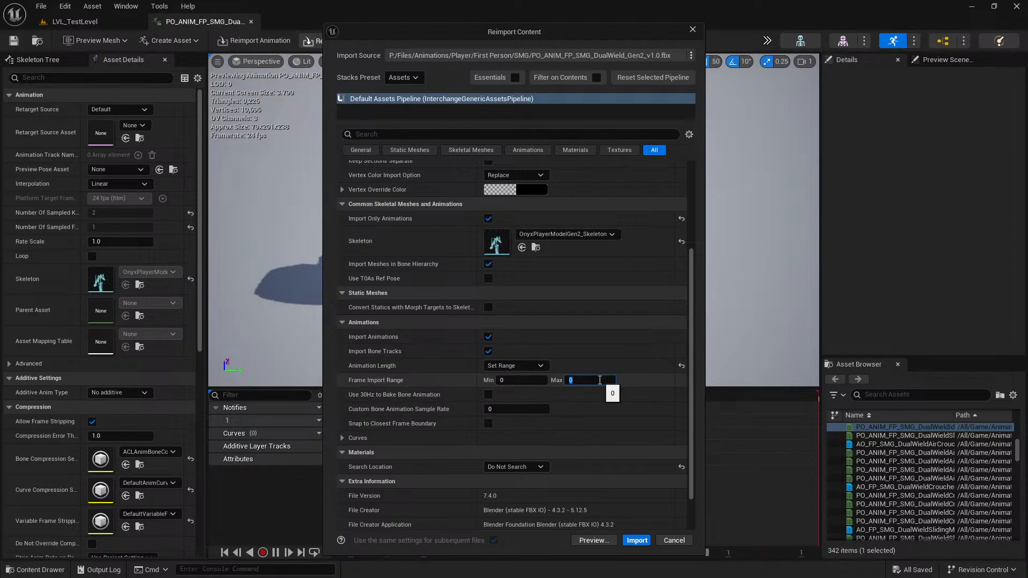
key("Return")
scroll(594, 304, "down", 1)
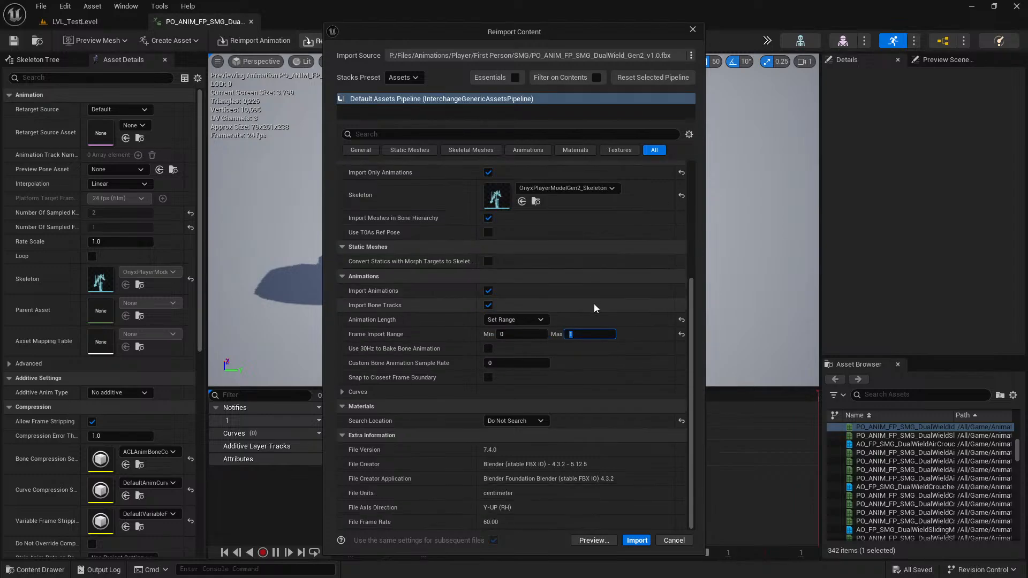
left_click(637, 541)
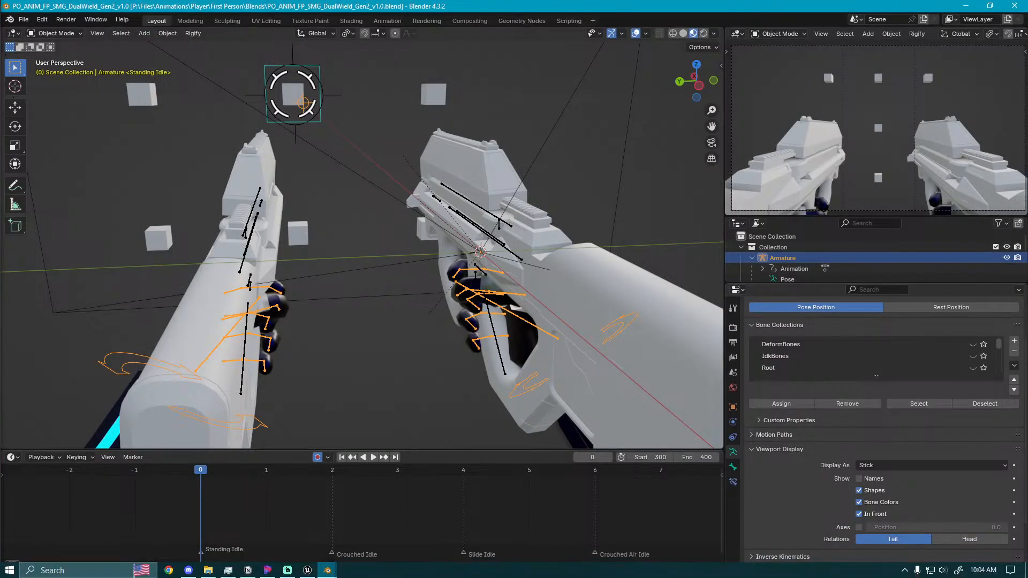
Switch to Unreal Editor, reimport the dual-wield idle animation with PO_ANIM_FP_SMG_DualWield_Gen2_v1.0.fbx as its new source, and open it.
left_click(301, 571)
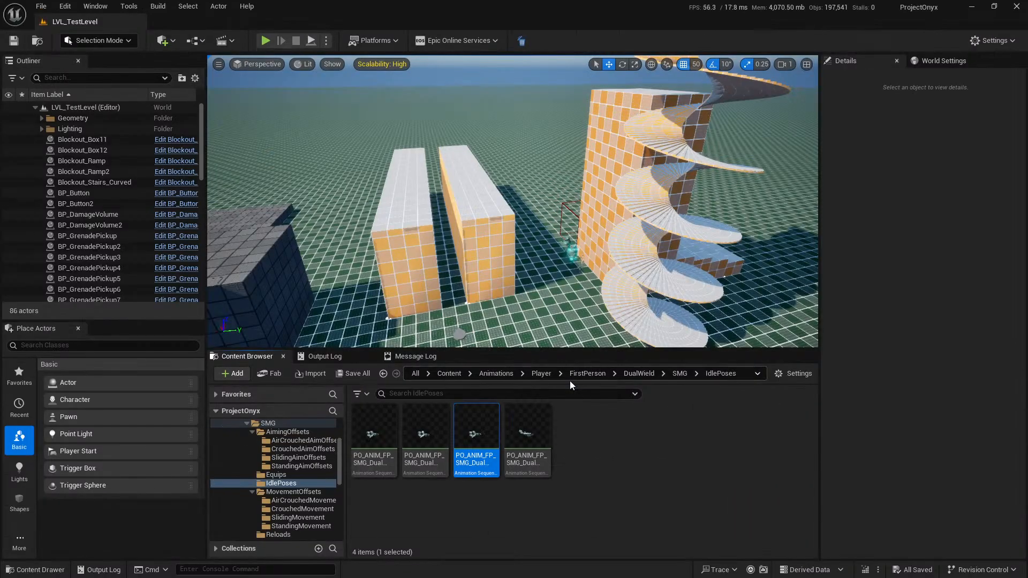
right_click(478, 434)
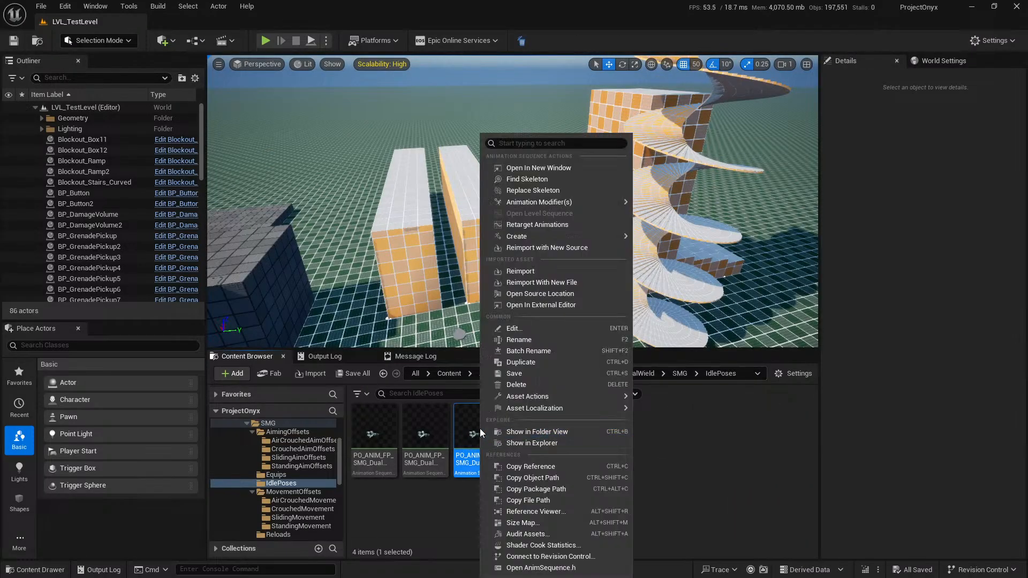
left_click(601, 250)
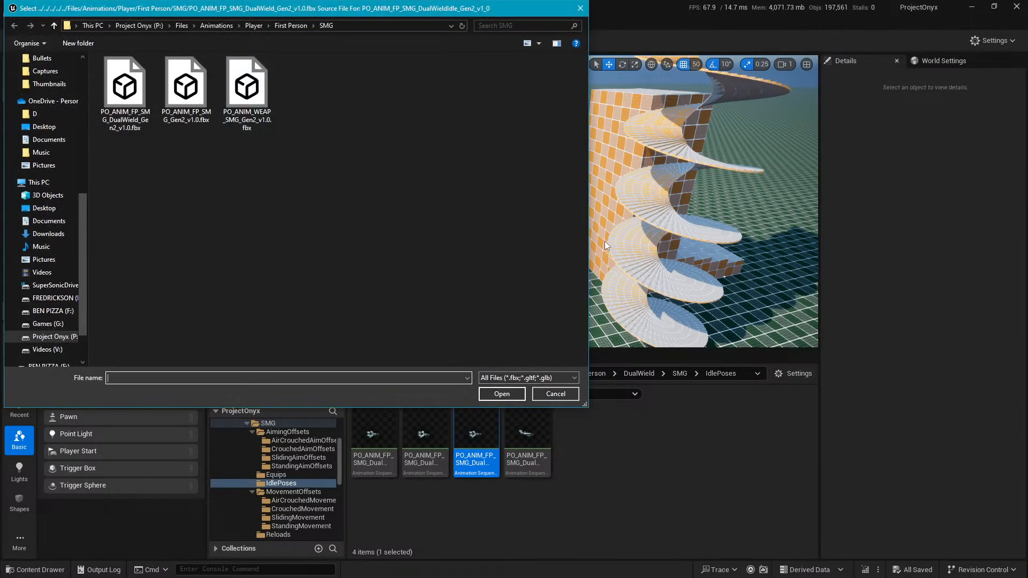
double_click(137, 82)
double_click(514, 436)
Set the idle animation's preview mesh to OnyxFPPlayerModelGen2 and save the asset.
left_click(123, 44)
left_click(132, 105)
left_click(122, 44)
left_click(122, 106)
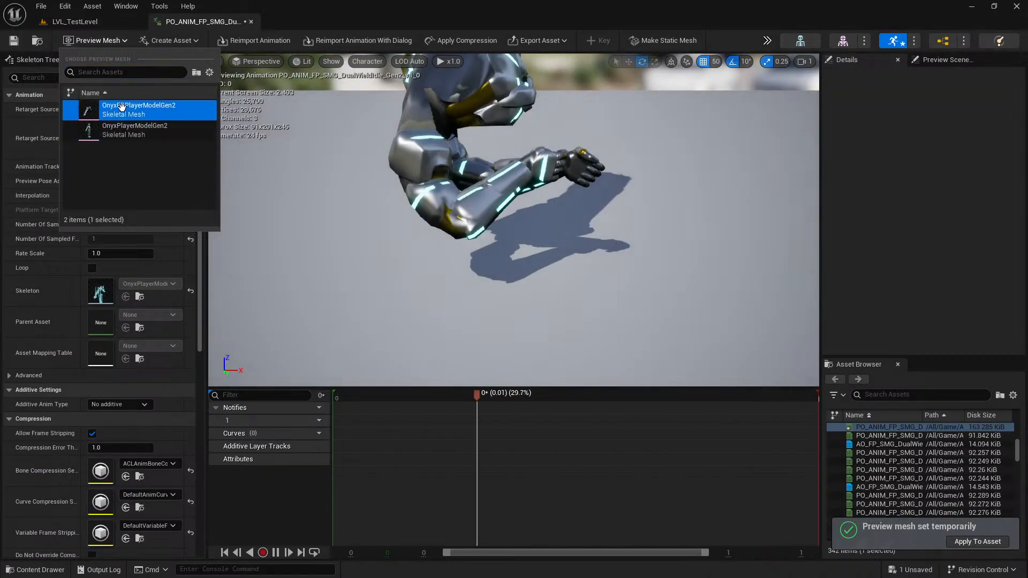
left_click(15, 41)
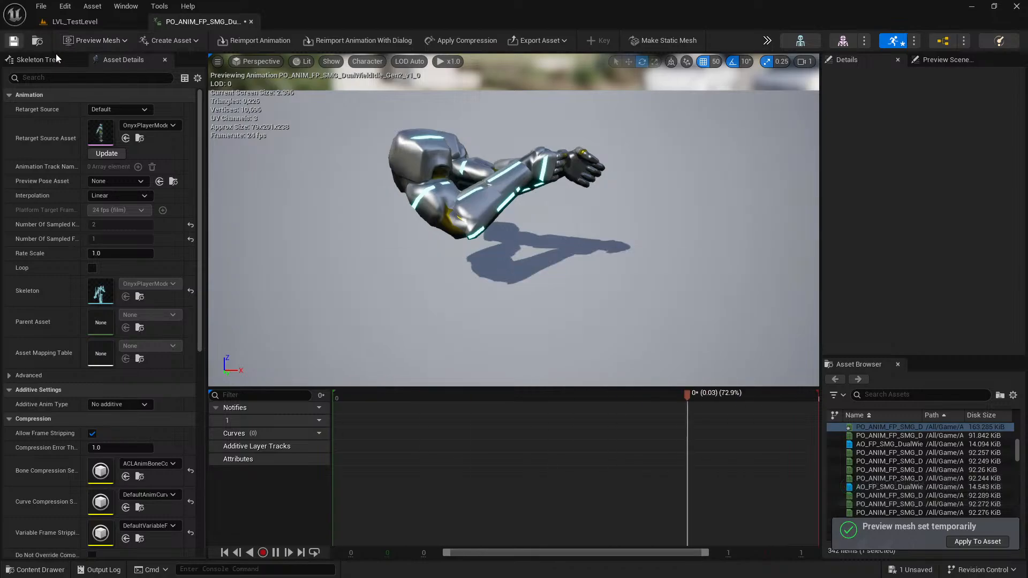
Try to reimport the idle animation with PO_ANIM_FP_SMG_Gen2_v1.0.fbx as the new source, and reopen it.
left_click(83, 22)
right_click(479, 436)
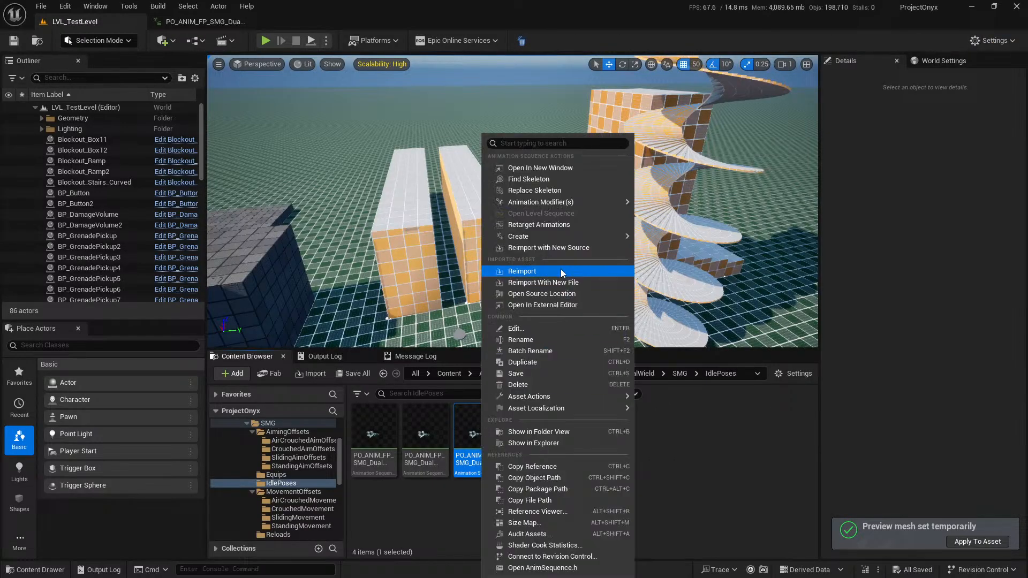
left_click(548, 248)
double_click(189, 102)
double_click(478, 453)
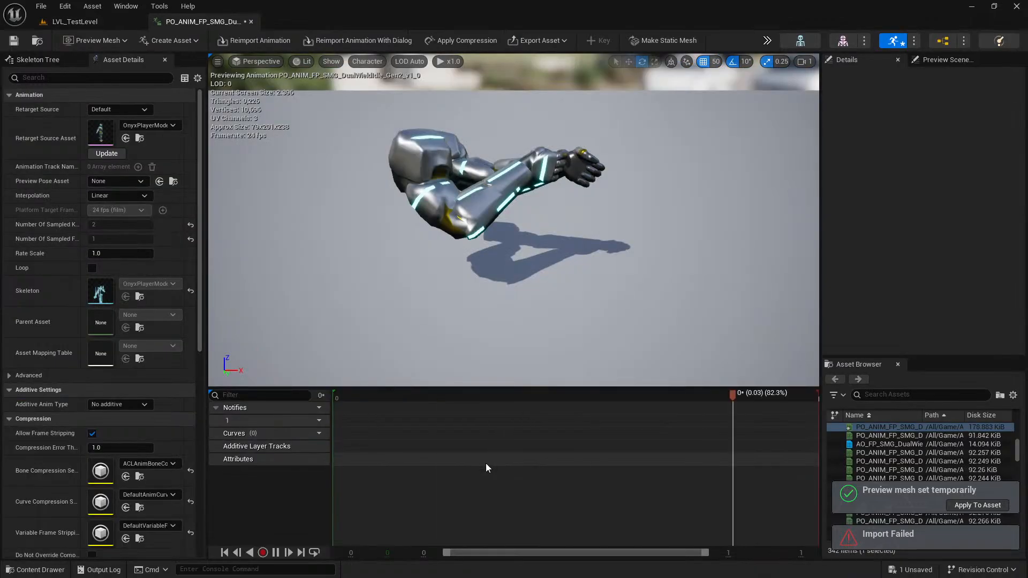
Browse the First Person, Pistol and SMG folders for another source FBX, cancel the selection, and reopen the idle animation.
left_click(85, 22)
right_click(476, 436)
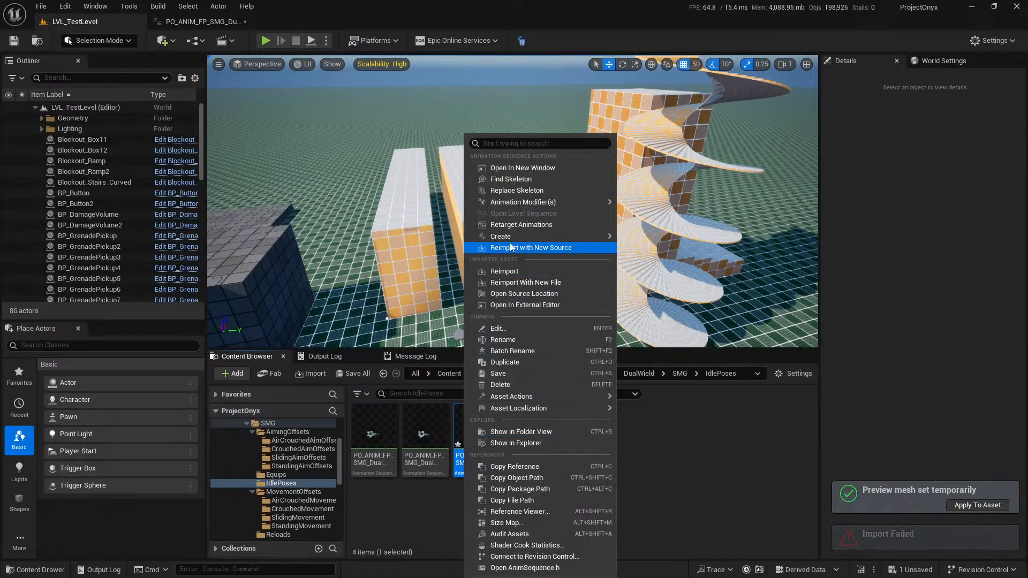
left_click(529, 247)
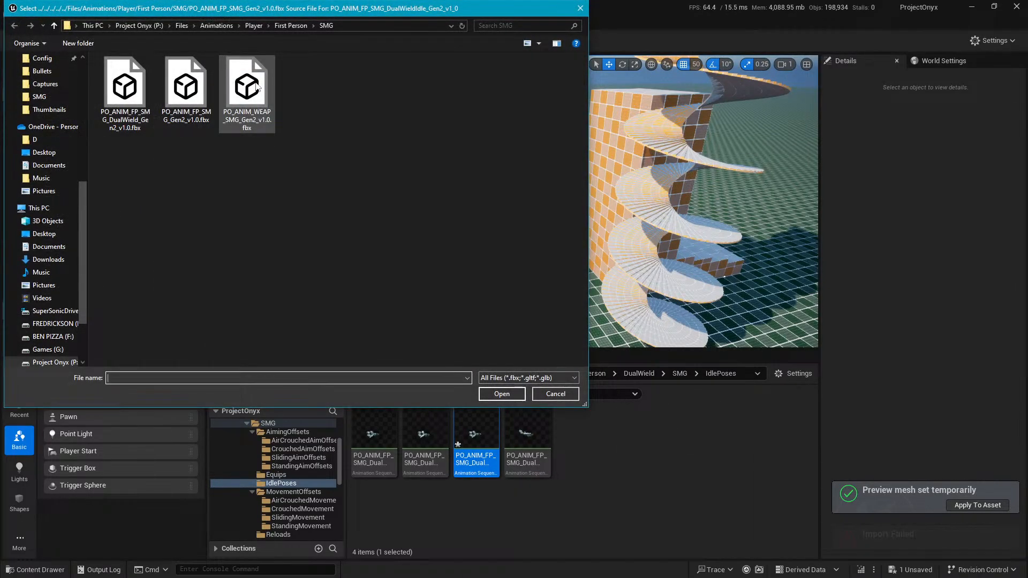
left_click(290, 26)
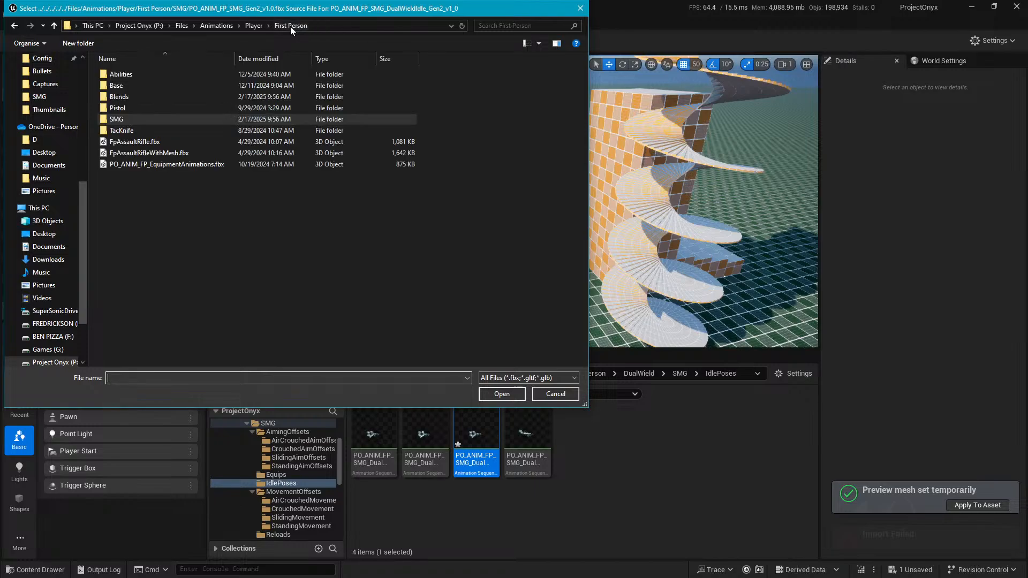
double_click(172, 109)
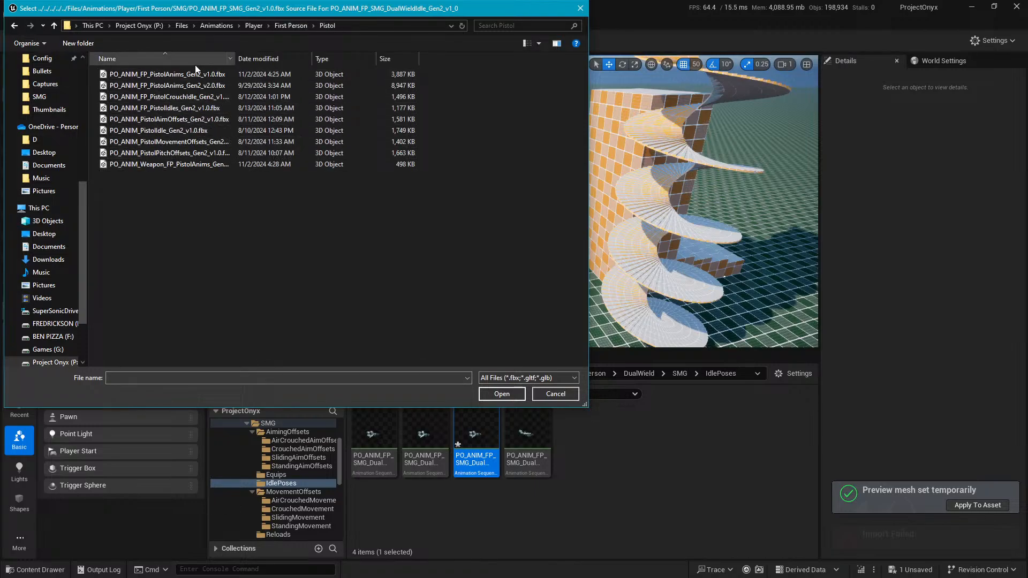
left_click(300, 27)
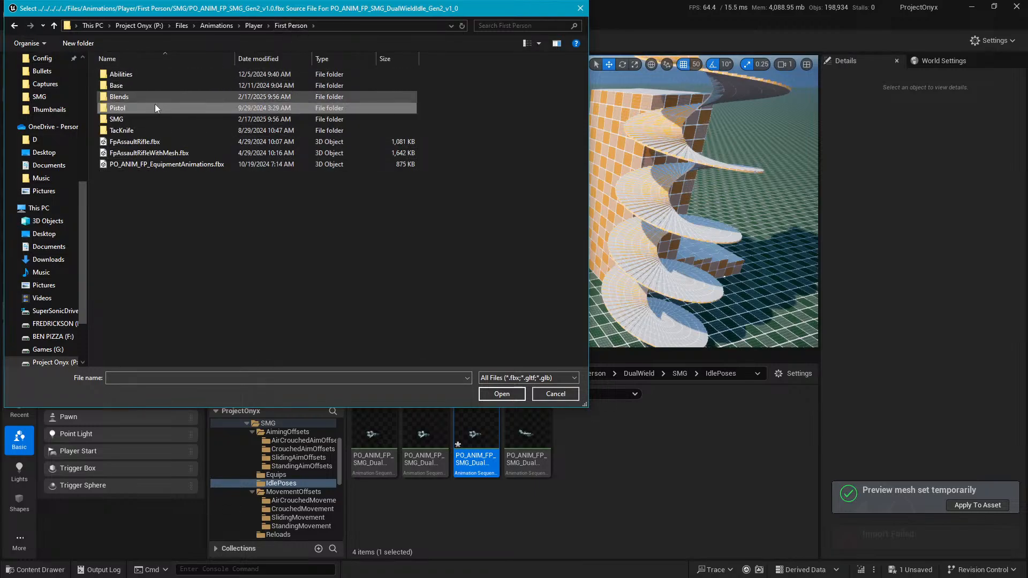
double_click(144, 117)
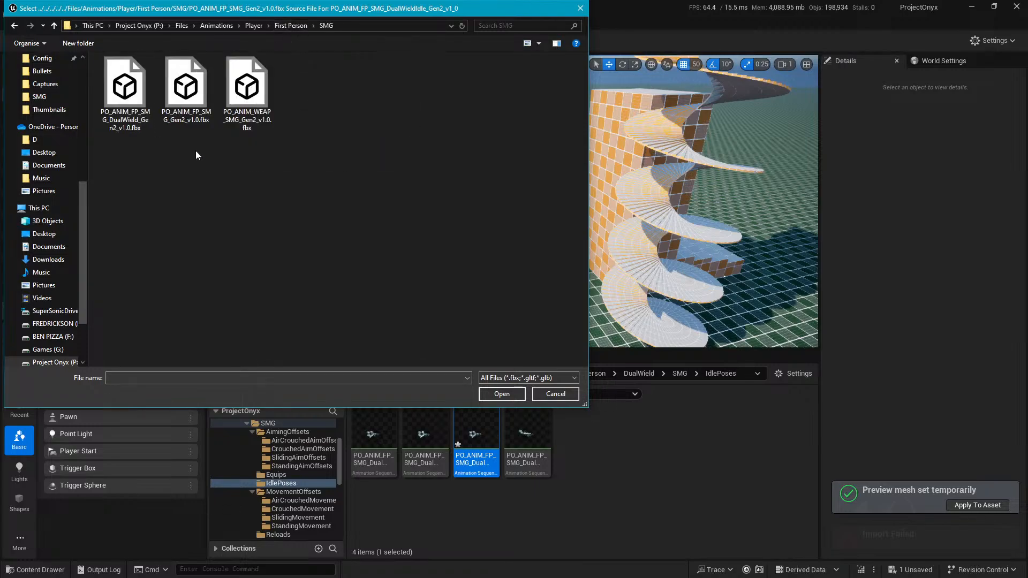
left_click(555, 393)
double_click(484, 431)
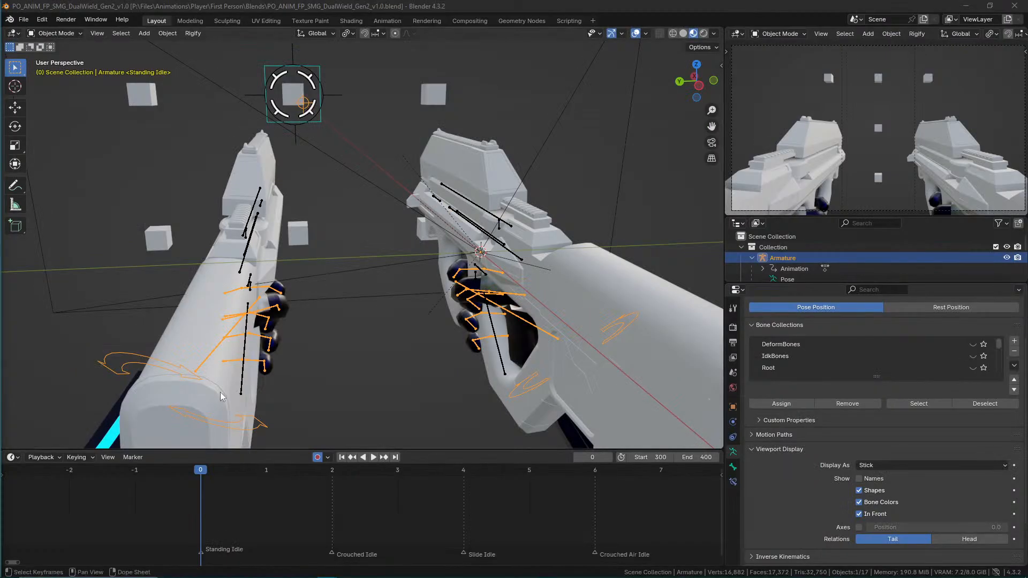
Start an FBX export of the selected armature in Blender and apply a saved operator preset.
left_click(24, 20)
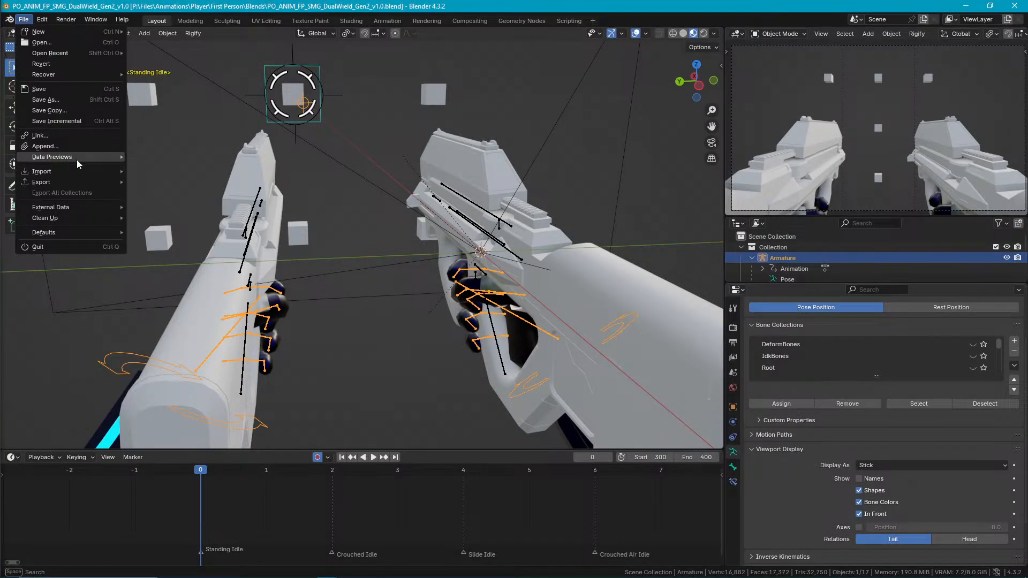
mouse_move(78, 182)
left_click(197, 278)
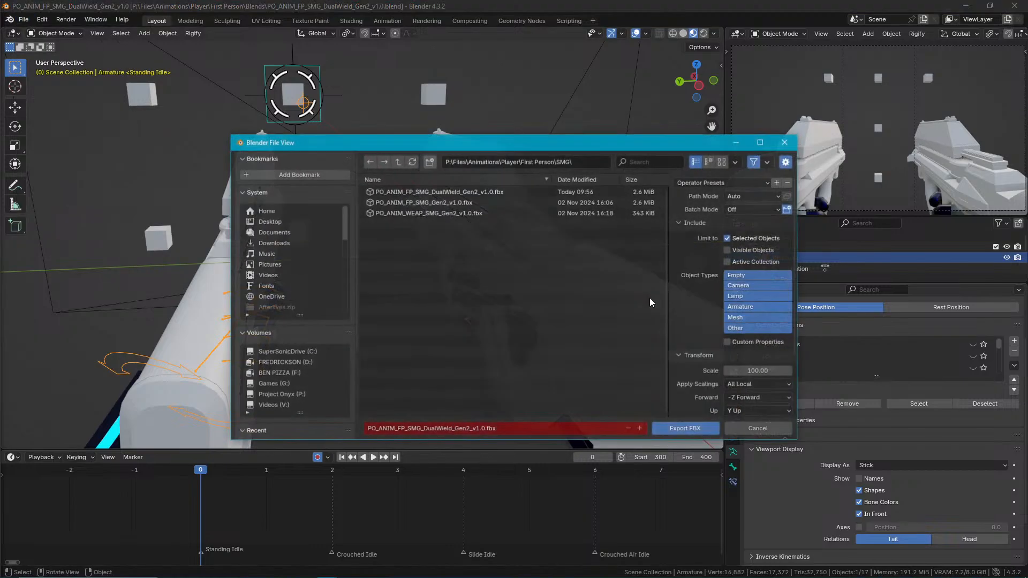
left_click(754, 179)
left_click(738, 211)
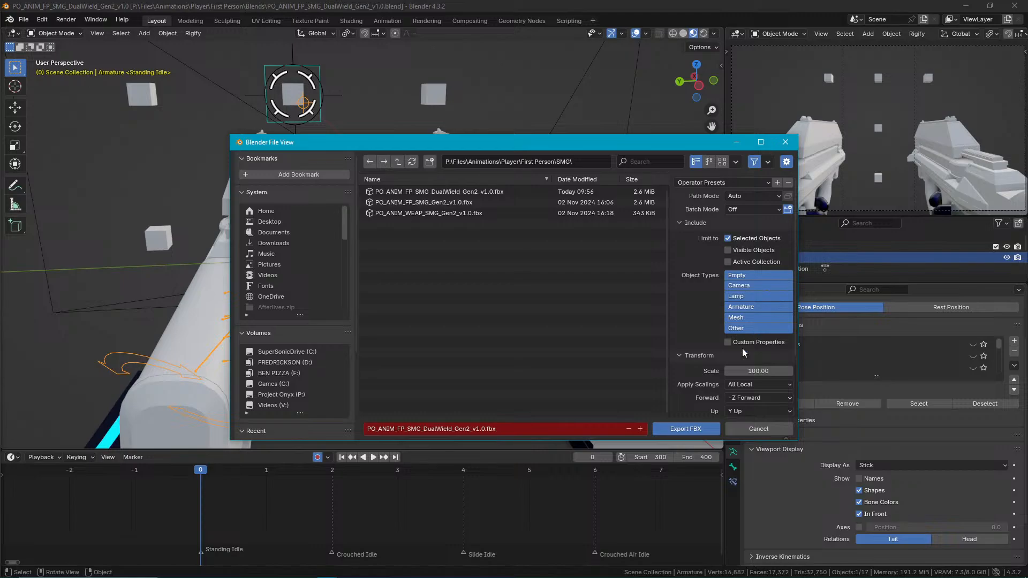
left_click(728, 342)
scroll(744, 252, "down", 1)
scroll(737, 242, "up", 1)
left_click(715, 182)
left_click(712, 210)
Check the geometry and animation export settings, export over PO_ANIM_FP_SMG_DualWield_Gen2_v1.0.fbx, and save the Blender file.
scroll(730, 318, "down", 3)
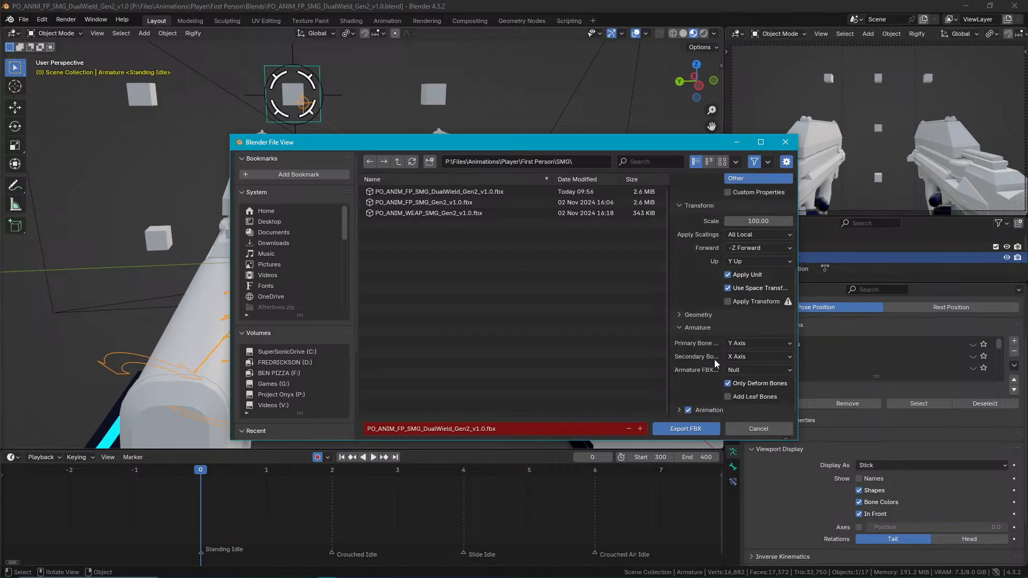
left_click(696, 375)
scroll(711, 383, "down", 4)
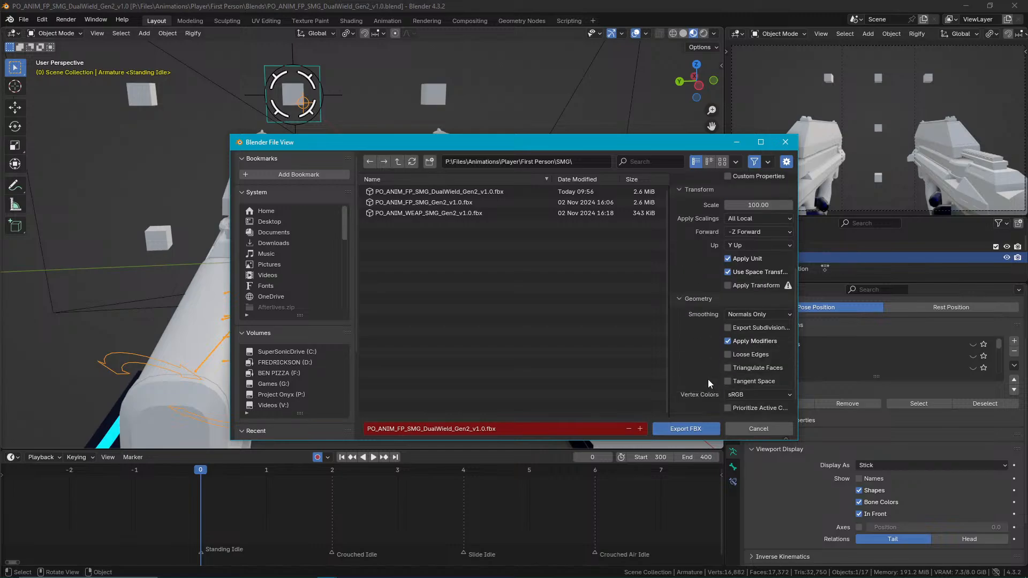
left_click(702, 302)
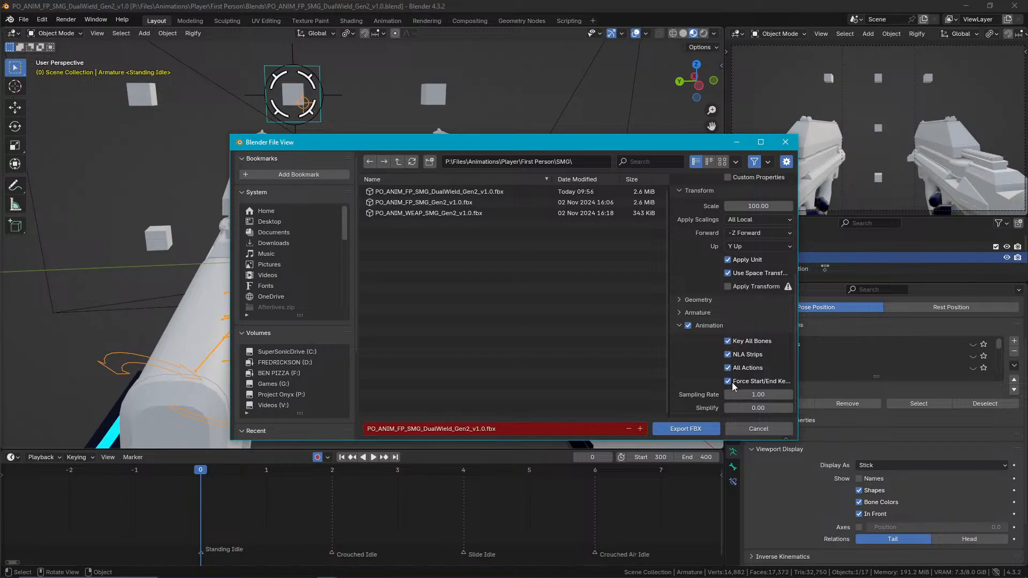
double_click(484, 193)
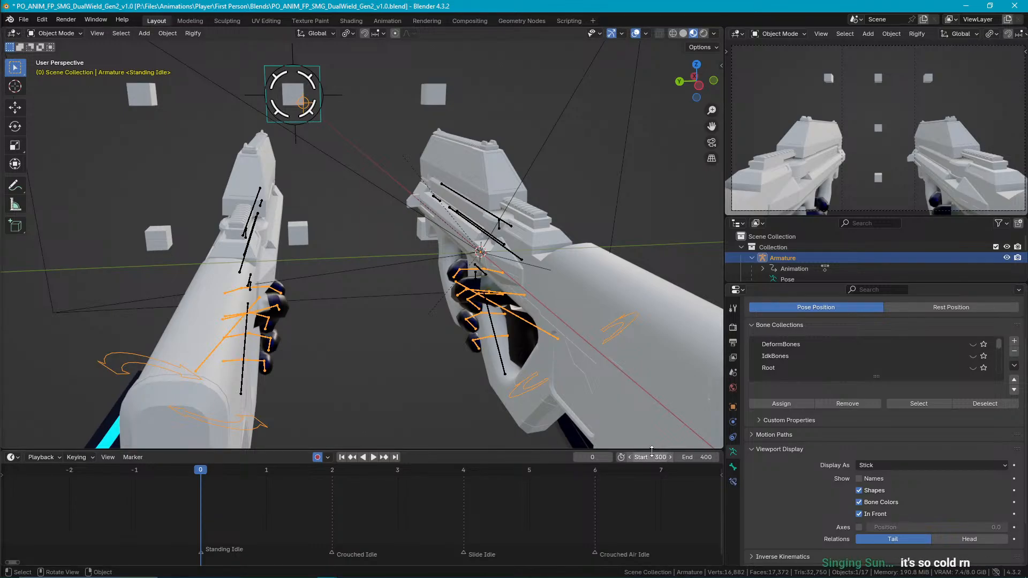
middle_click_drag(472, 337, 465, 317)
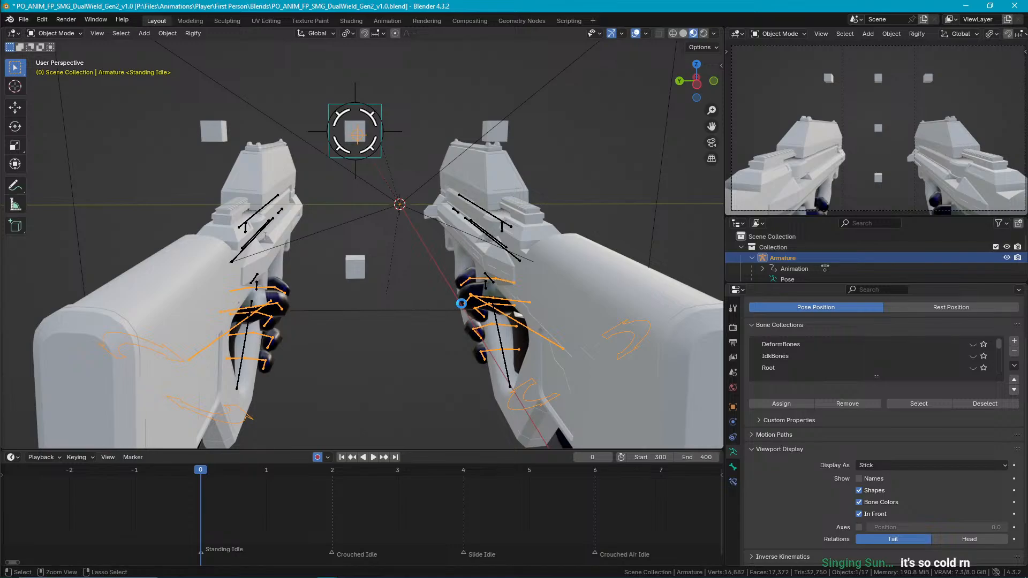
key("ctrl+s")
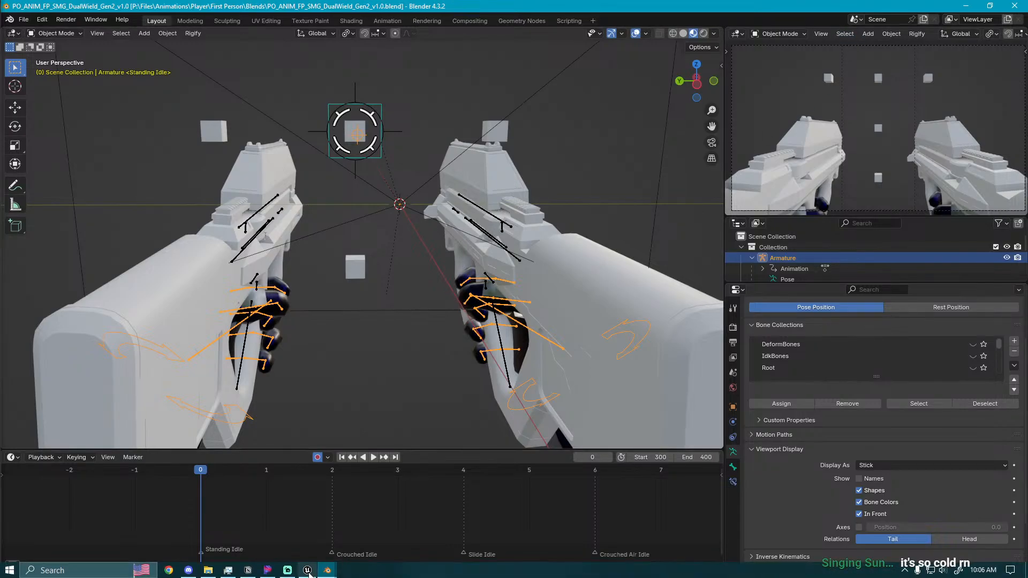
Switch to Unreal Editor, try reimporting the idle animation, and review its asset details.
left_click(316, 571)
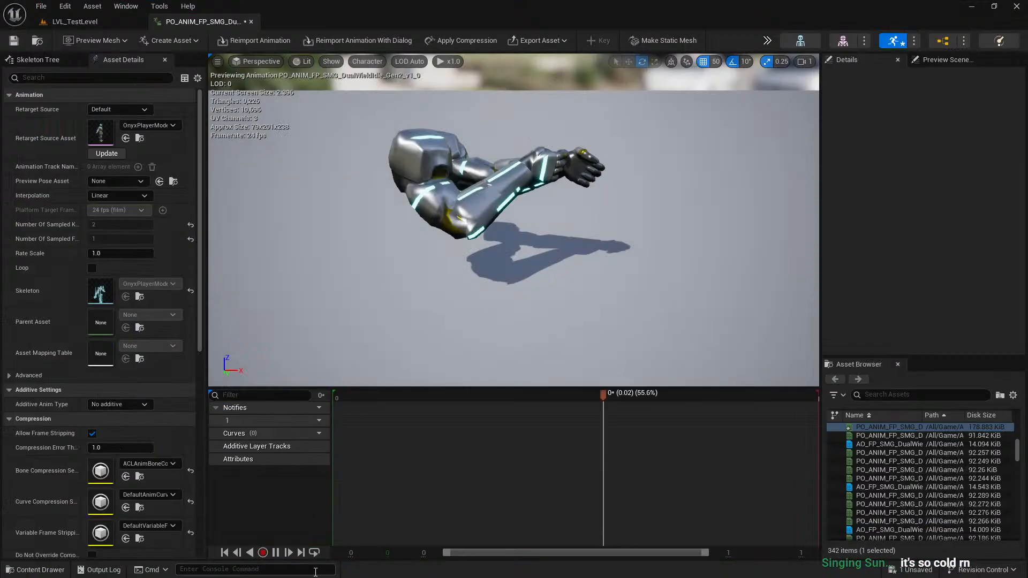
left_click(228, 38)
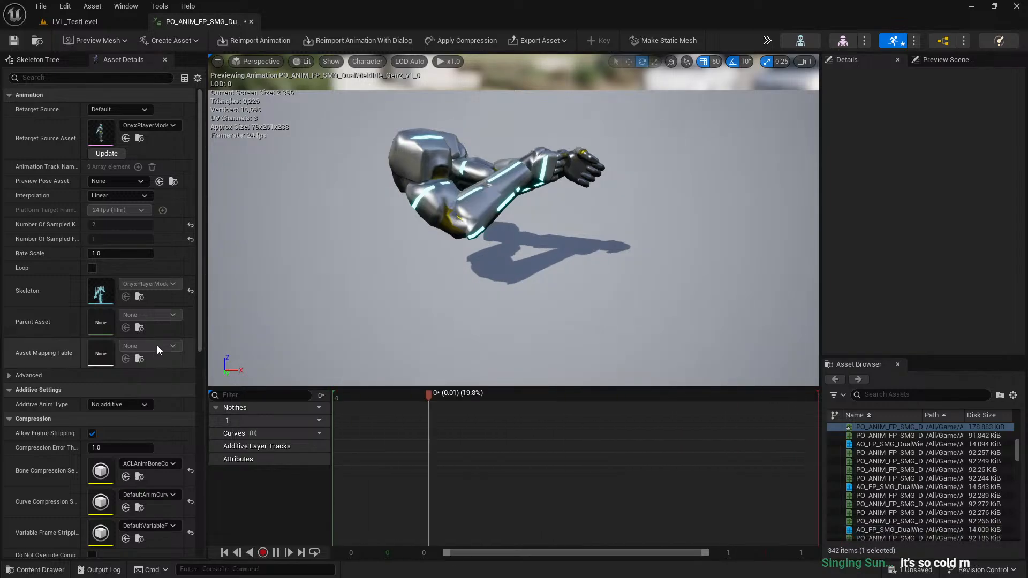
scroll(141, 339, "down", 10)
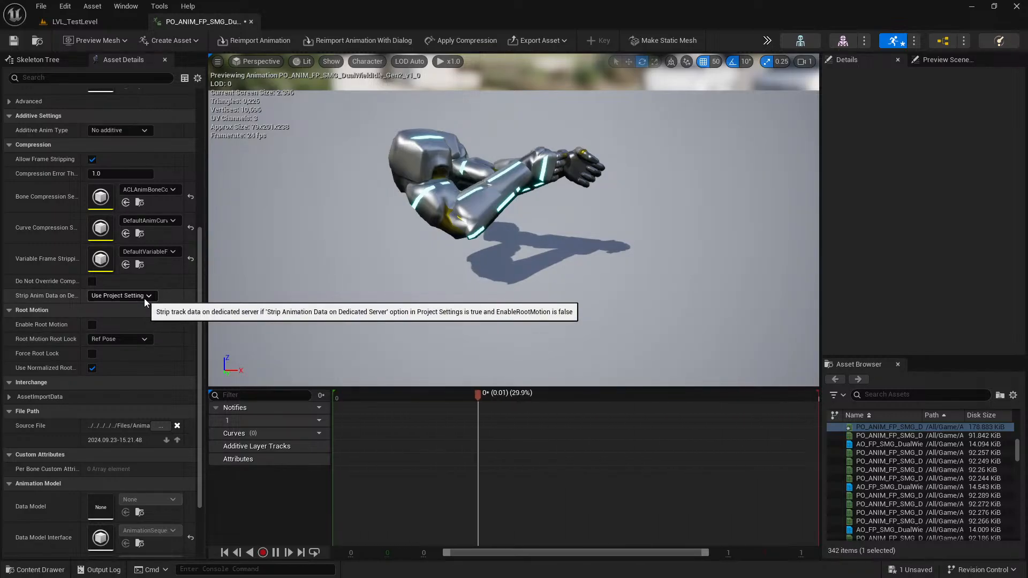
scroll(70, 230, "up", 8)
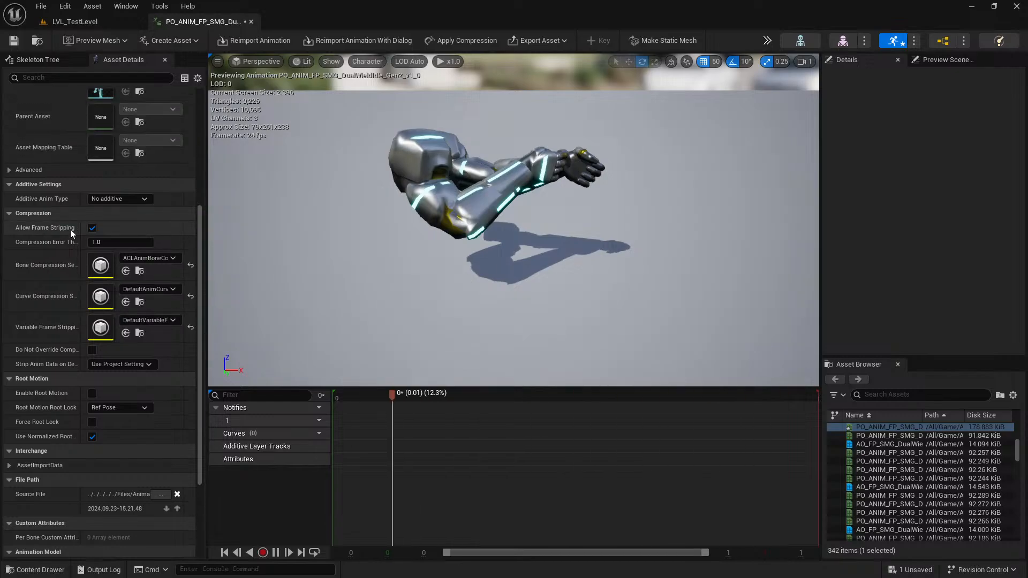
scroll(82, 238, "up", 3)
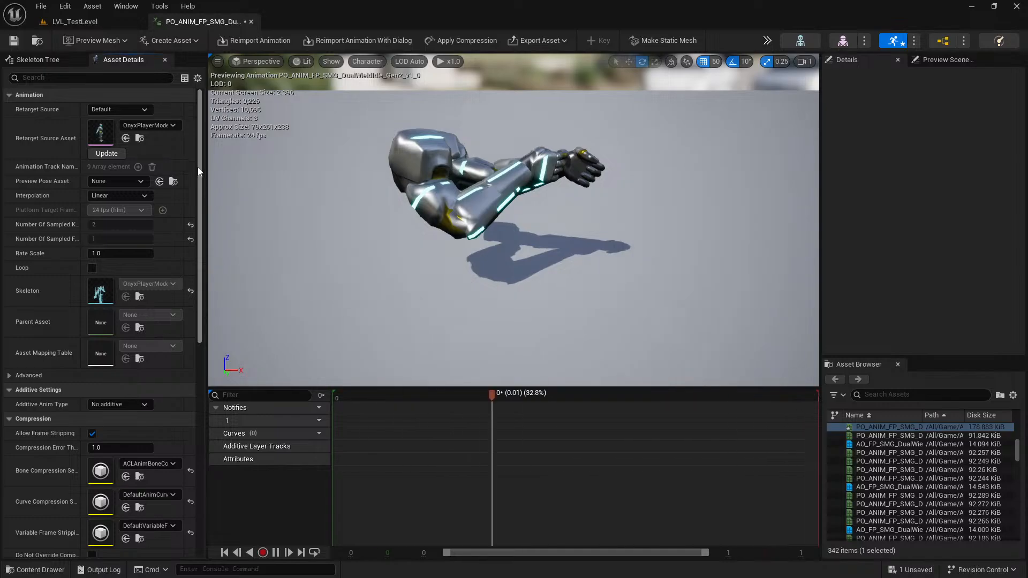
mouse_move(201, 162)
left_mouse_down()
mouse_move(200, 178)
mouse_move(190, 154)
left_mouse_up()
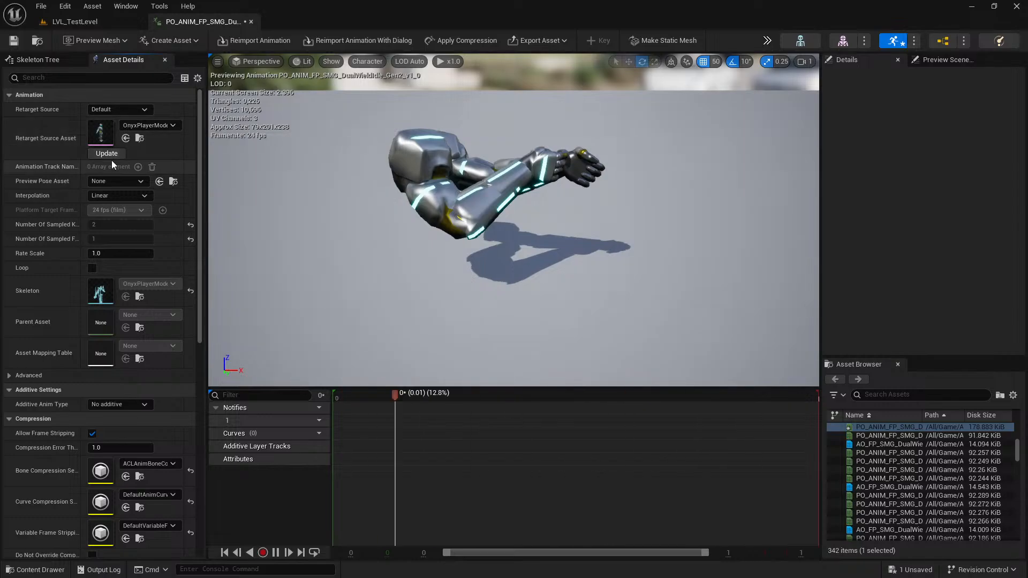
Set the idle animation's Retarget Source Asset to OnyxFPPlayerModelGen2 and reimport the animation.
left_click(152, 127)
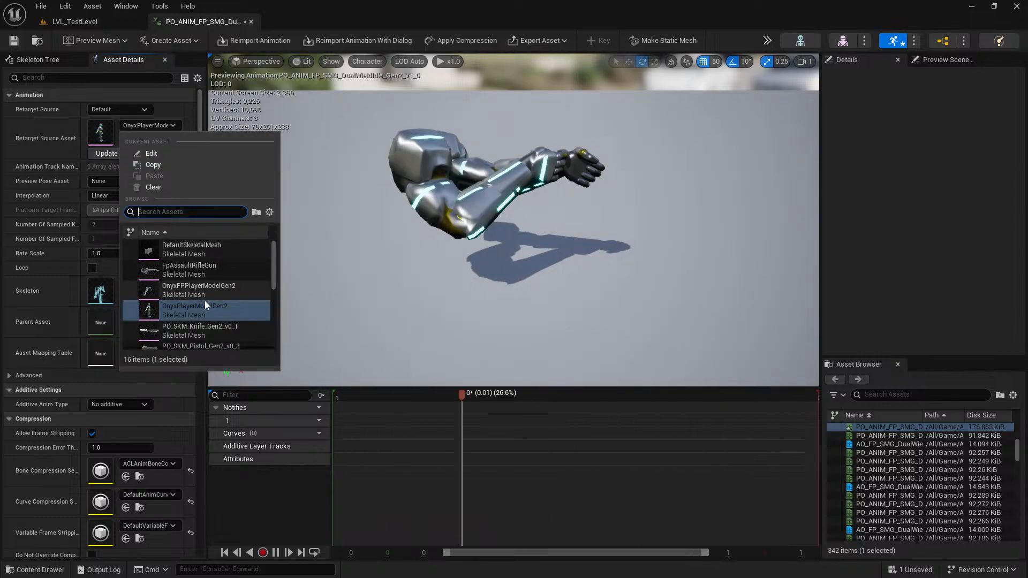
left_click(204, 292)
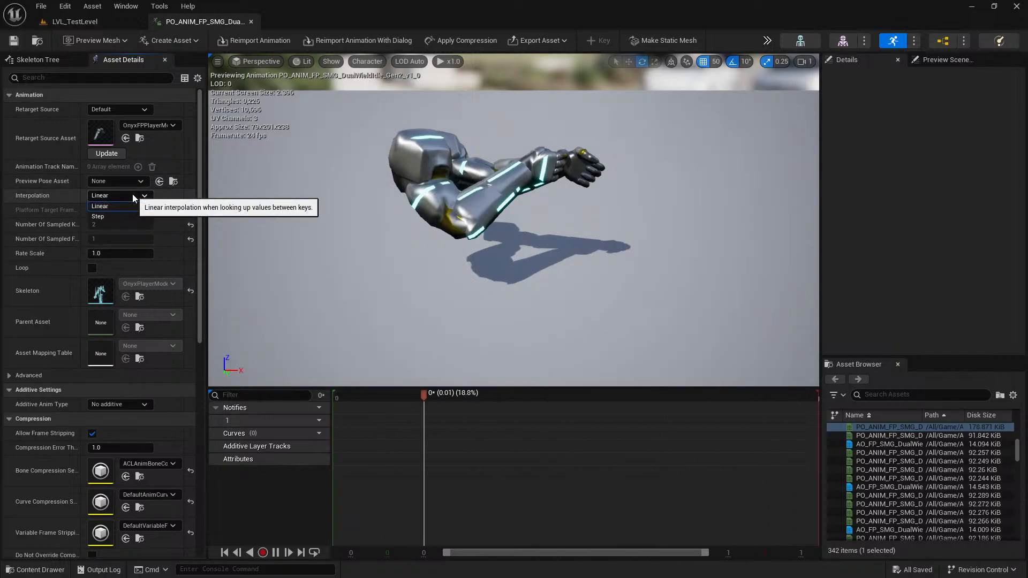
scroll(51, 276, "down", 10)
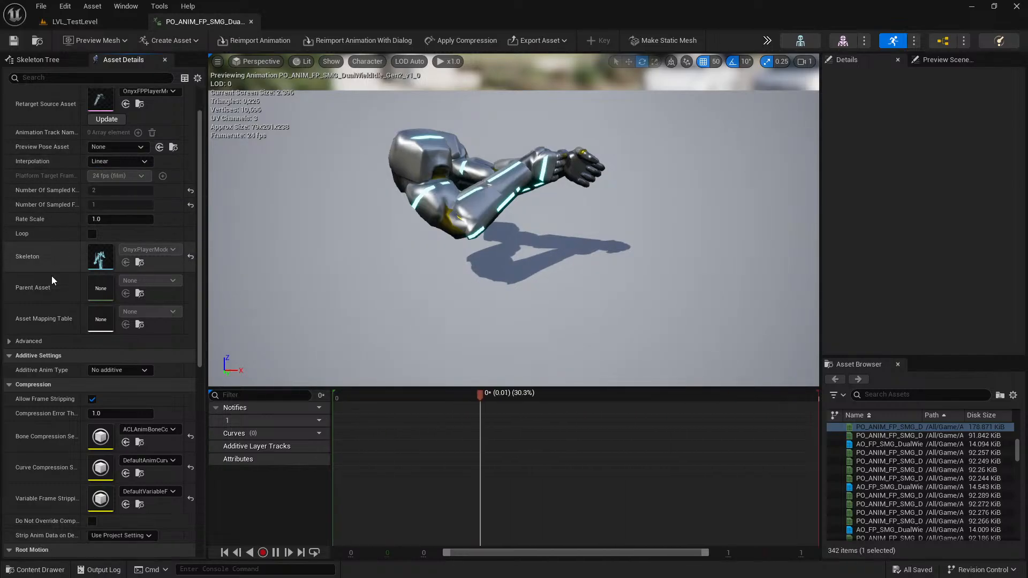
scroll(63, 275, "up", 3)
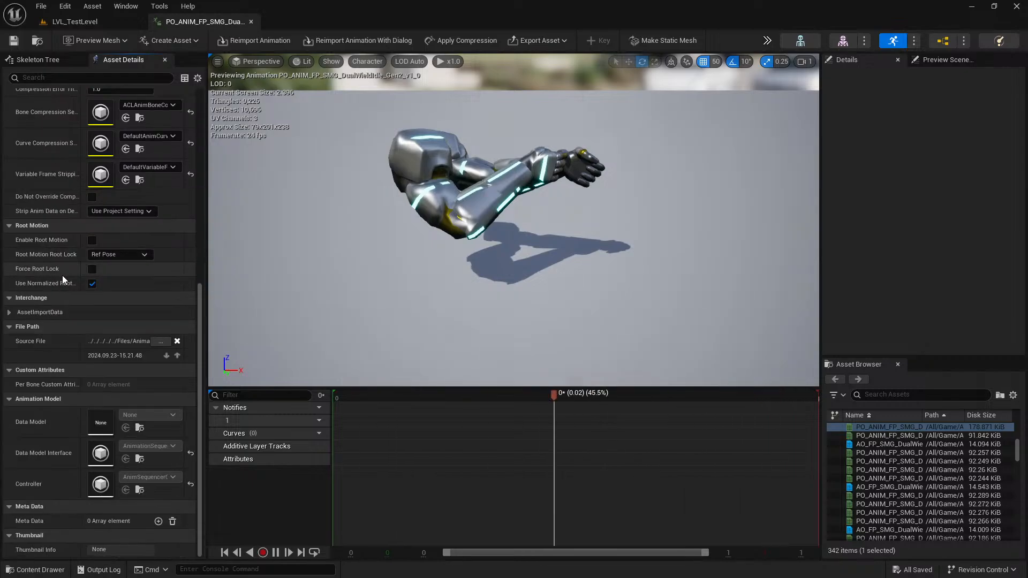
scroll(51, 279, "up", 7)
scroll(53, 280, "up", 1)
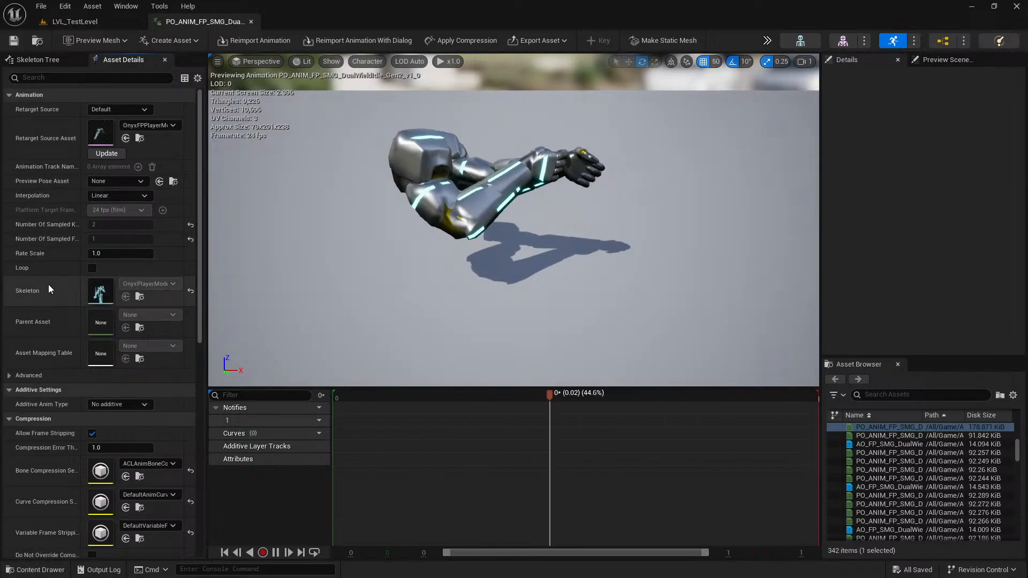
left_click(261, 41)
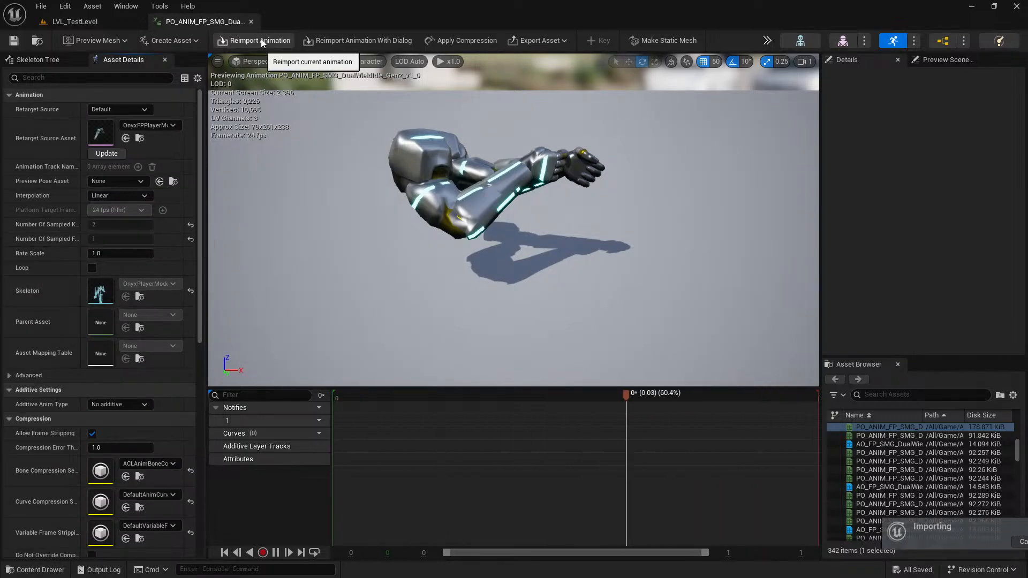
Close the idle pose animation, collapse the dual-wield subfolders, and browse to the FirstPerson DualWield folder.
left_click(121, 23)
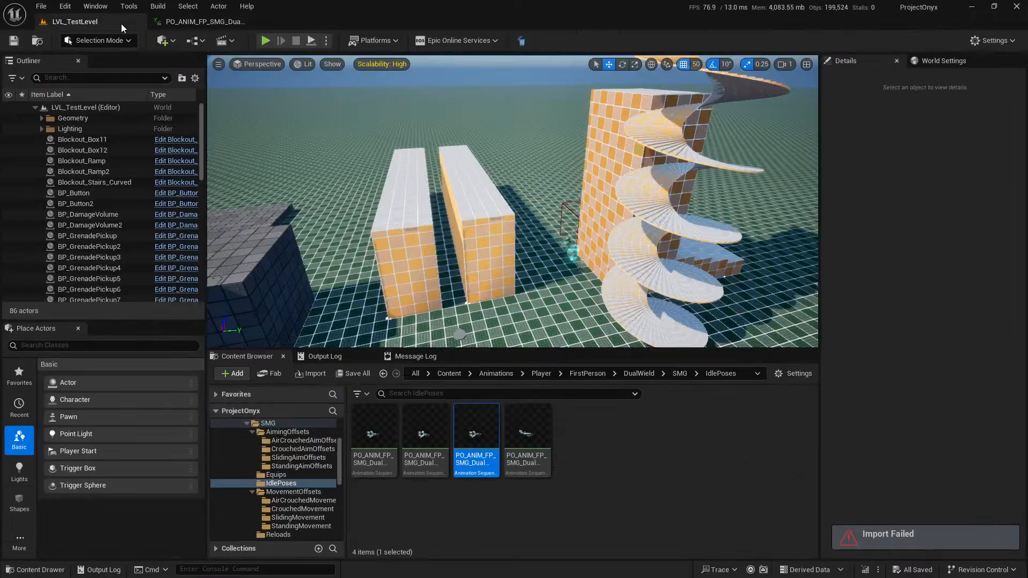
middle_click(229, 24)
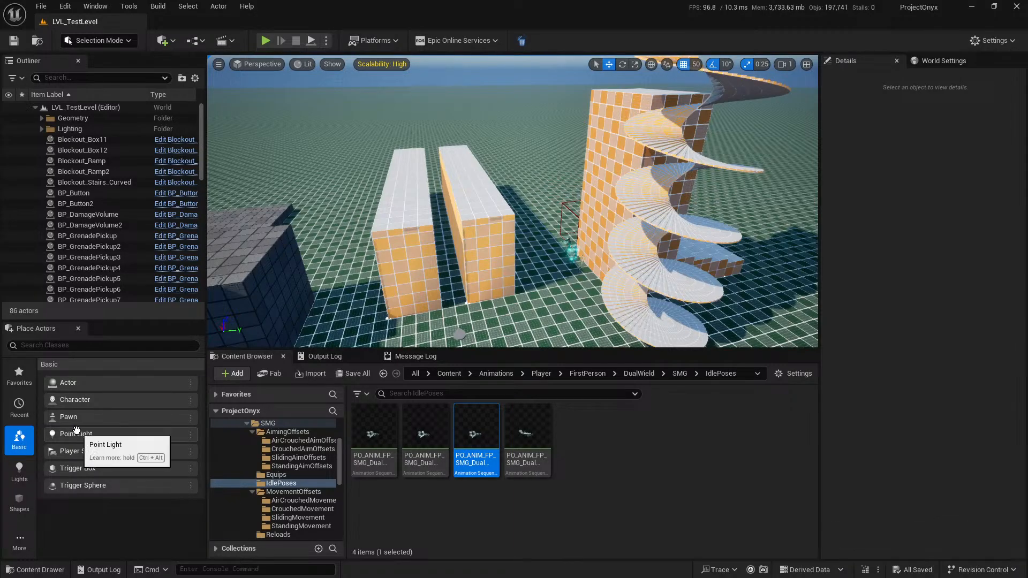
left_click(252, 432)
left_click(252, 457)
left_click(247, 423)
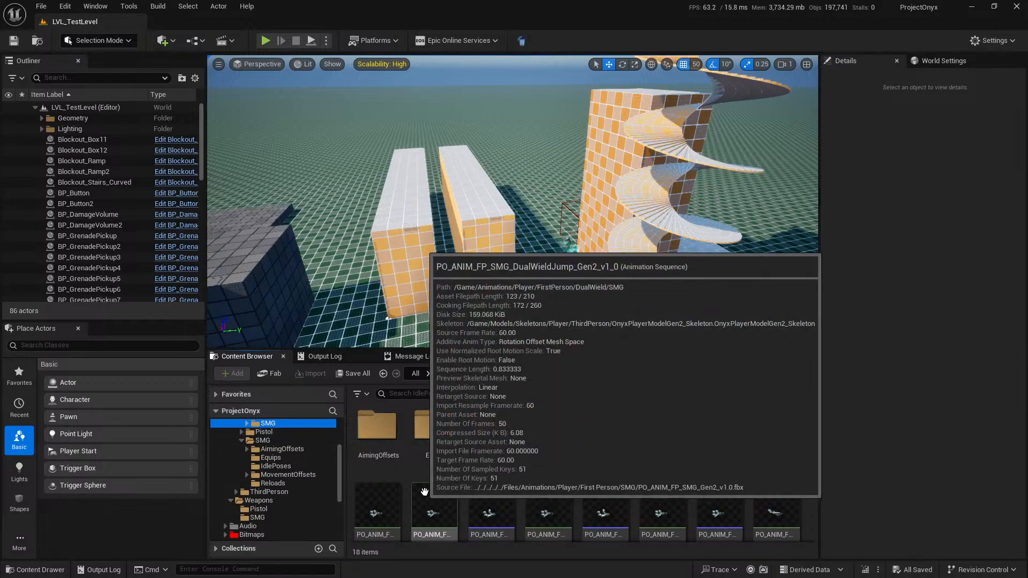
left_click(639, 374)
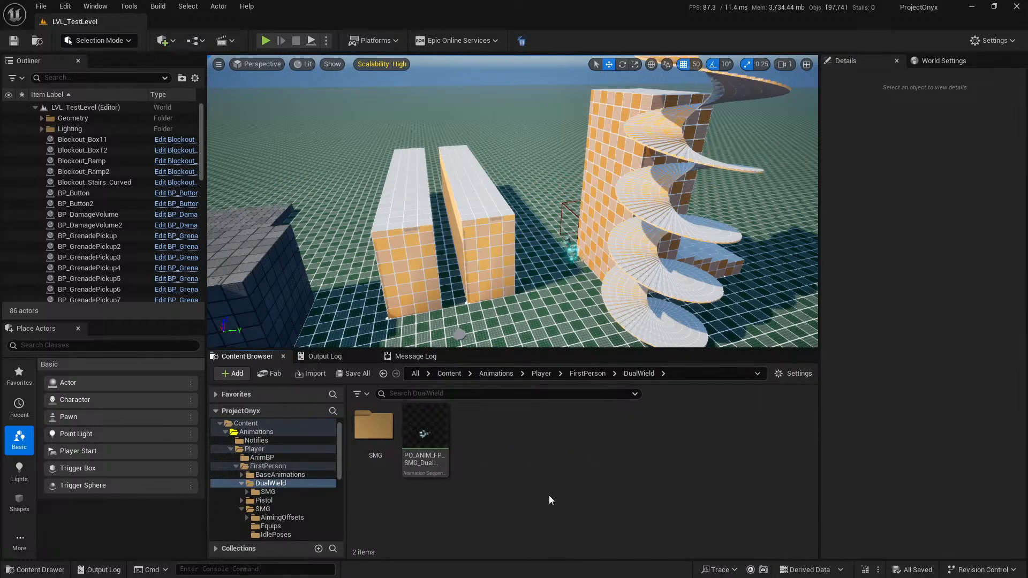
Open the dual-wield SMG animation in the DualWield folder, switch its preview mesh to the arms, apply it to the asset, and save.
double_click(446, 439)
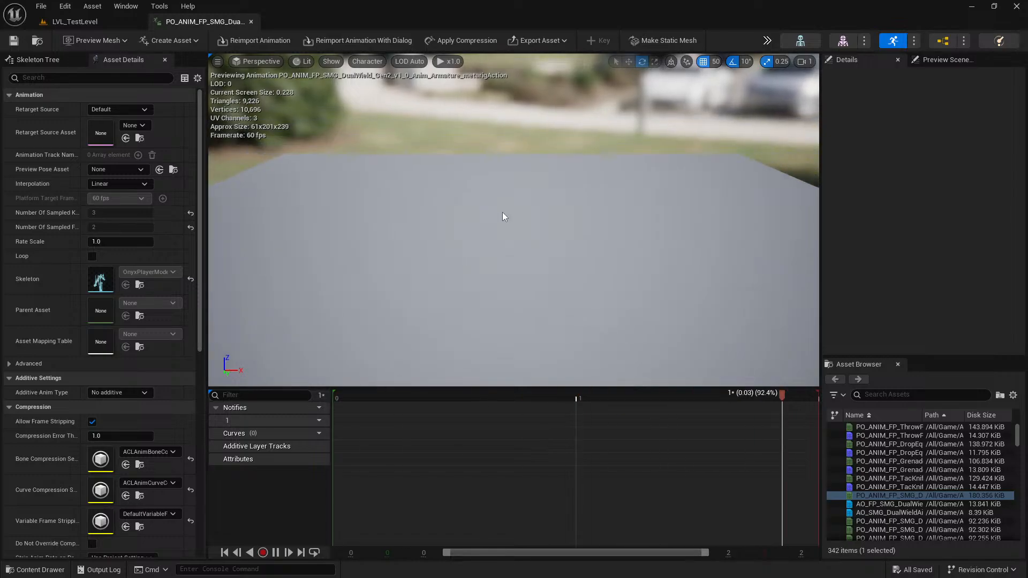
left_click(116, 44)
left_click(142, 129)
left_click(110, 40)
left_click(94, 109)
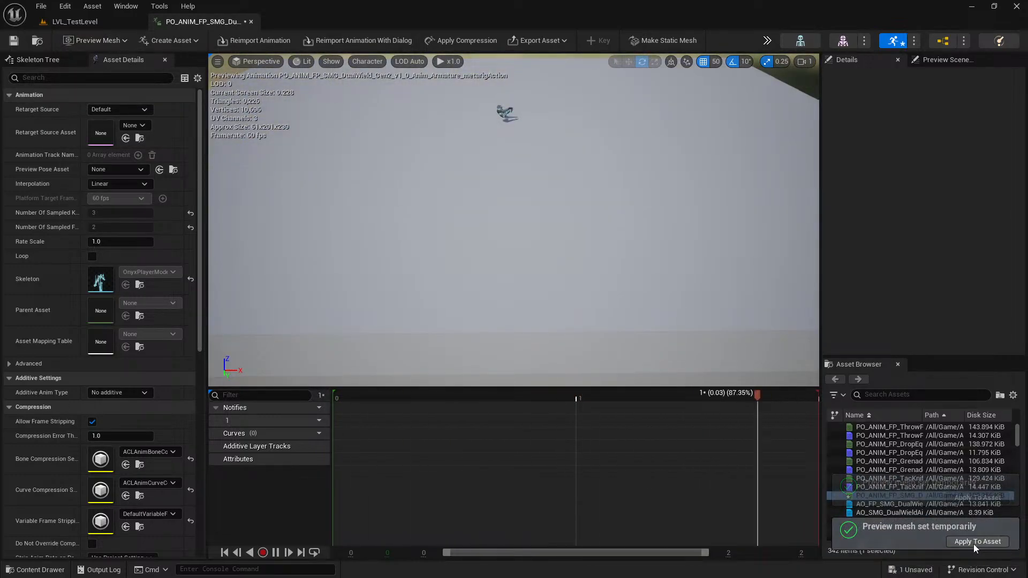
middle_click(213, 24)
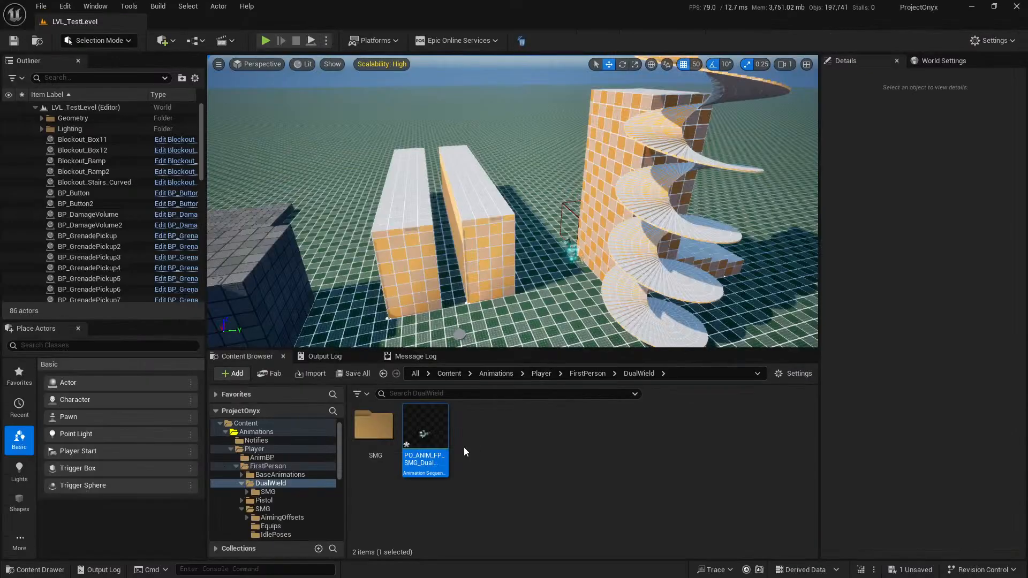
left_click(337, 378)
left_click(596, 417)
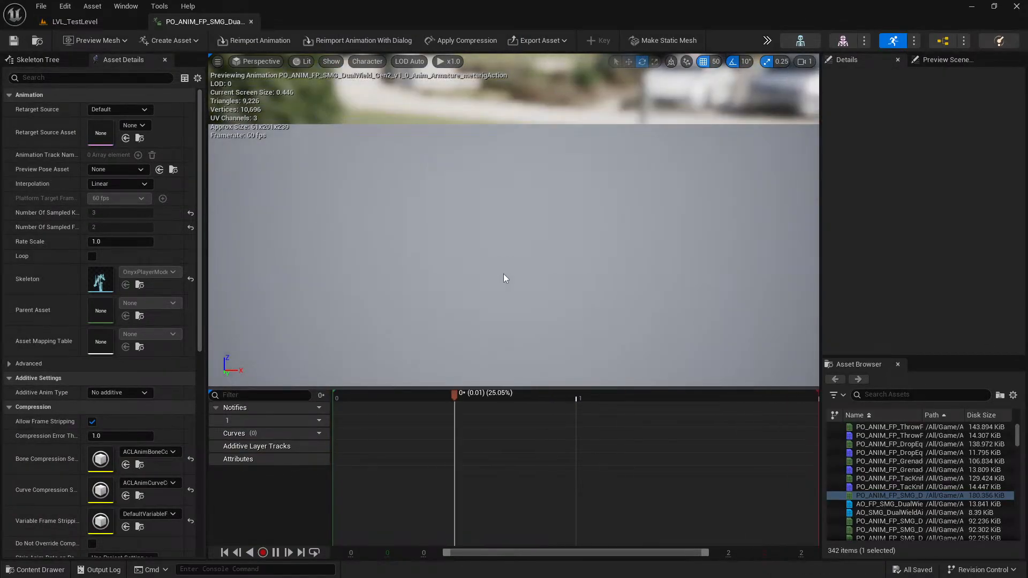
Reopen the dual-wield animation, filter its asset details by "Pre", check the preview and skeleton information, and close it.
left_click(61, 78)
type("Pre")
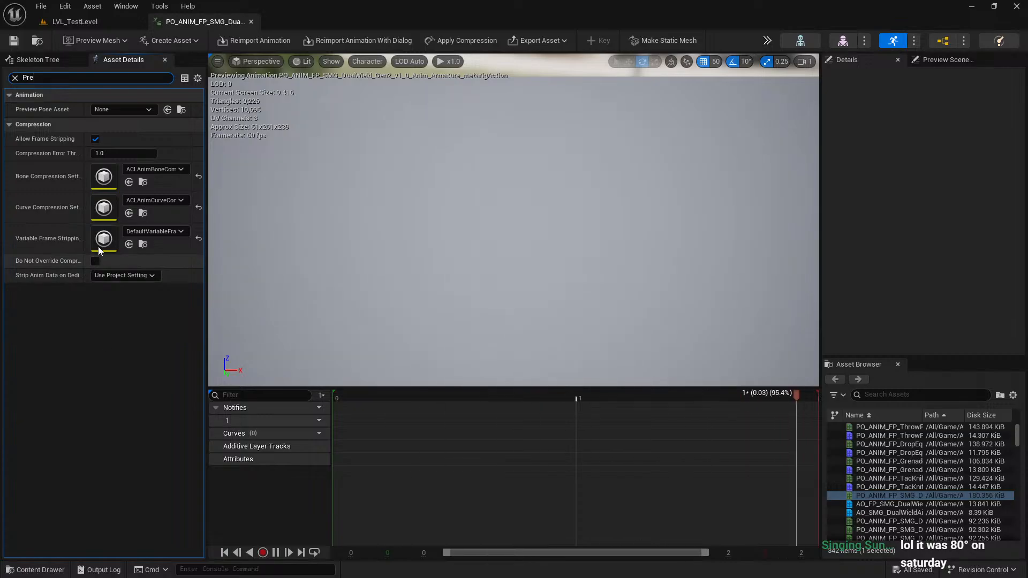
left_click(28, 61)
left_click(130, 60)
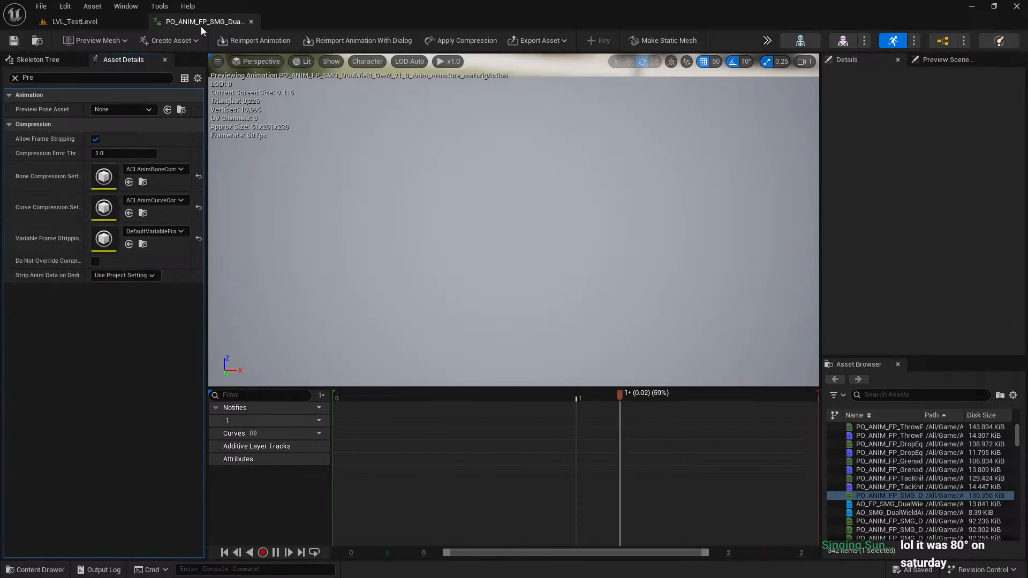
middle_click(214, 21)
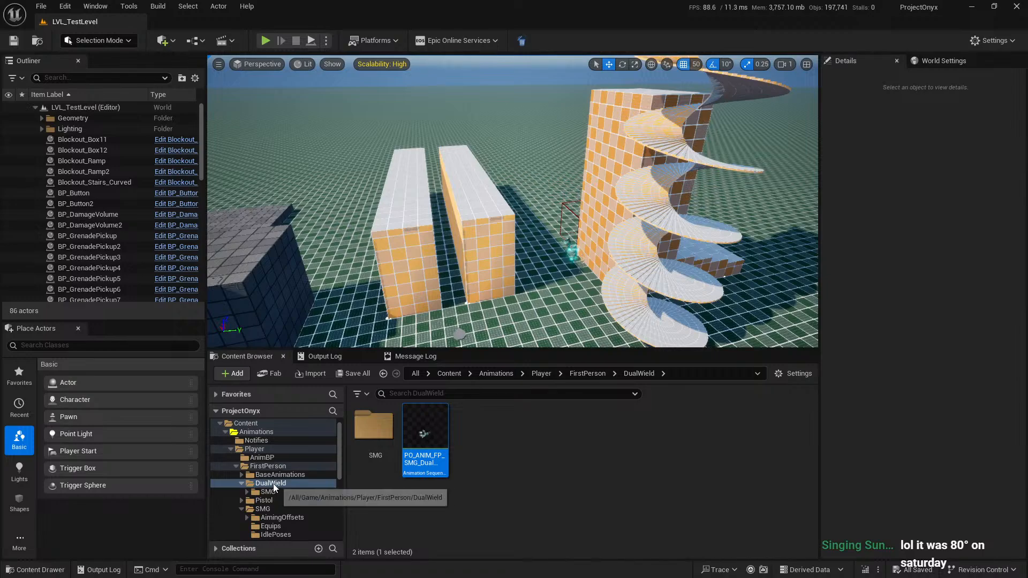
Open PO_ANIM_FP_SmgShoot_Gen2_v1_0 from the single SMG folder and examine its asset details, including the advanced ones.
left_click(276, 509)
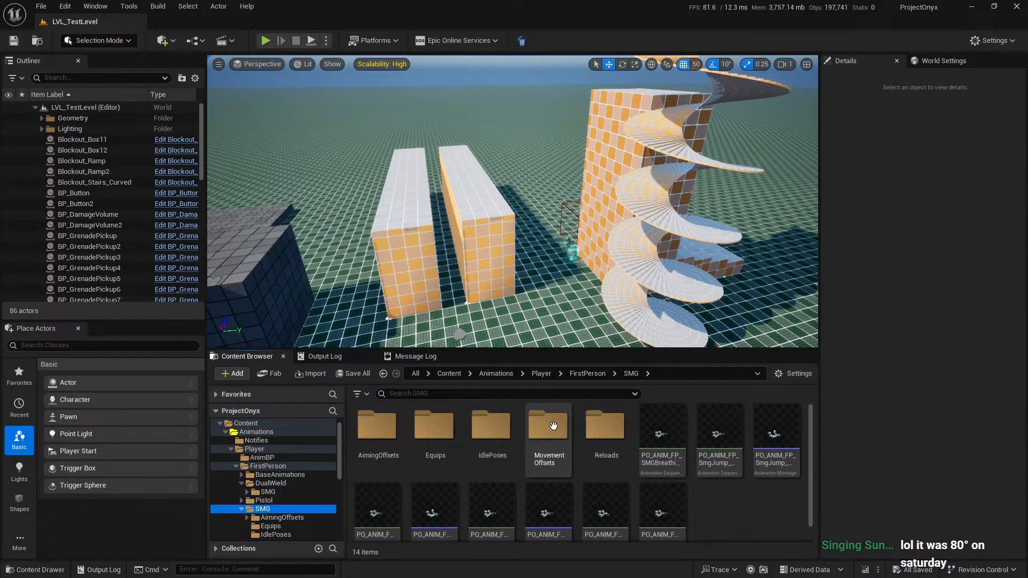
left_click(492, 492)
double_click(493, 494)
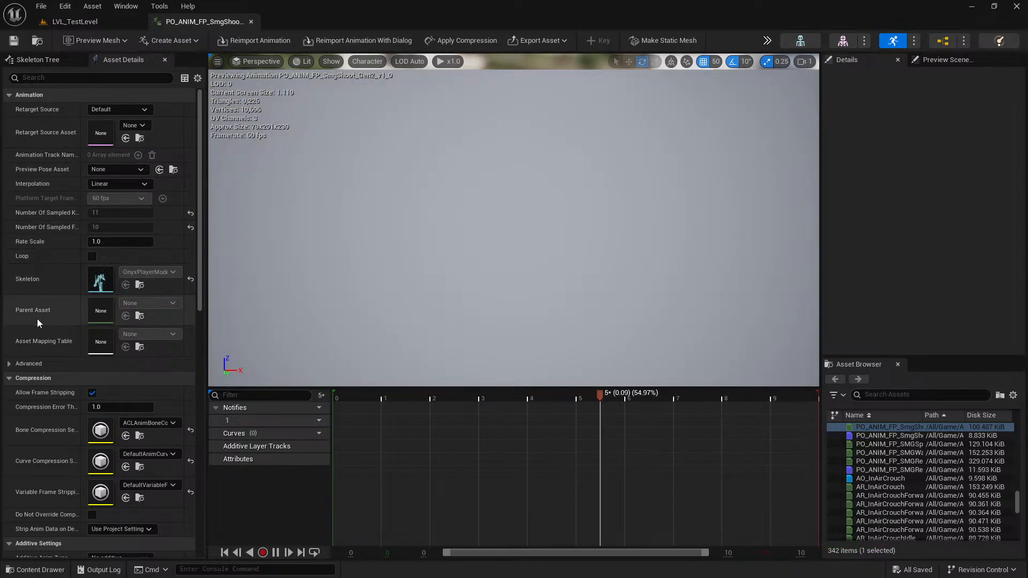
mouse_move(35, 310)
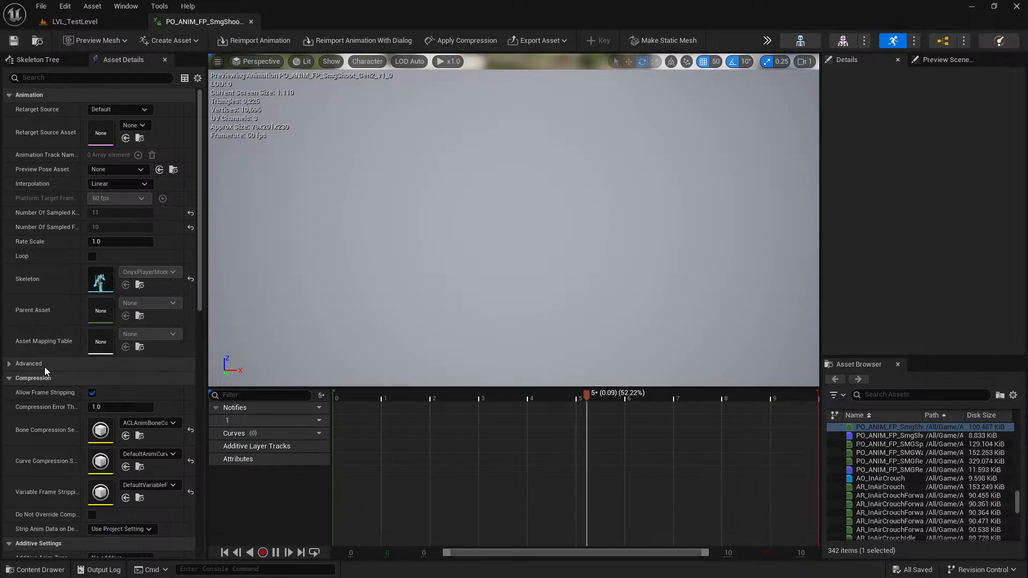
left_click(22, 368)
left_click(18, 366)
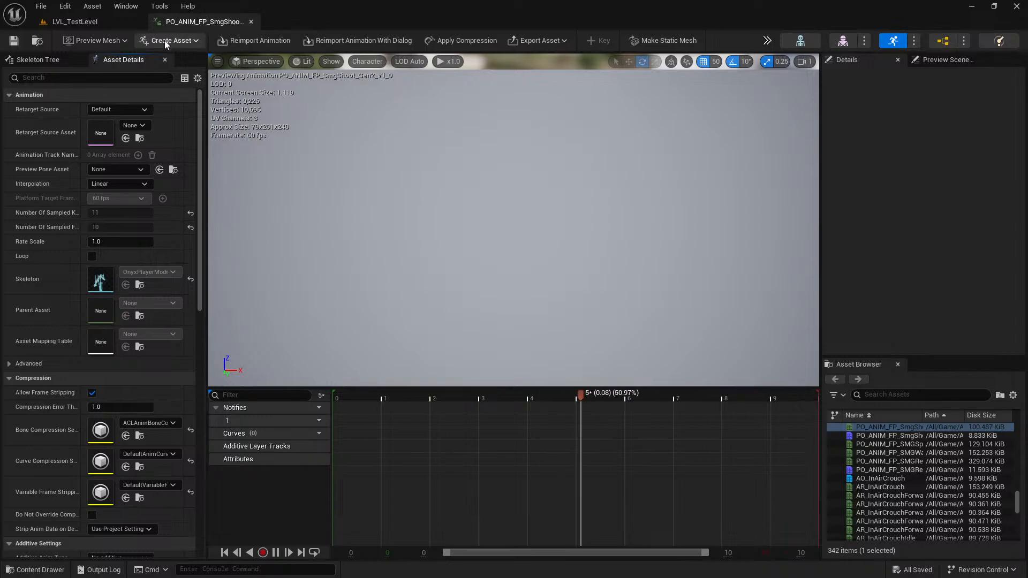
Switch the SmgShoot animation's preview mesh to the first-person arms, save the animation, and close it.
left_click(106, 42)
left_click(134, 129)
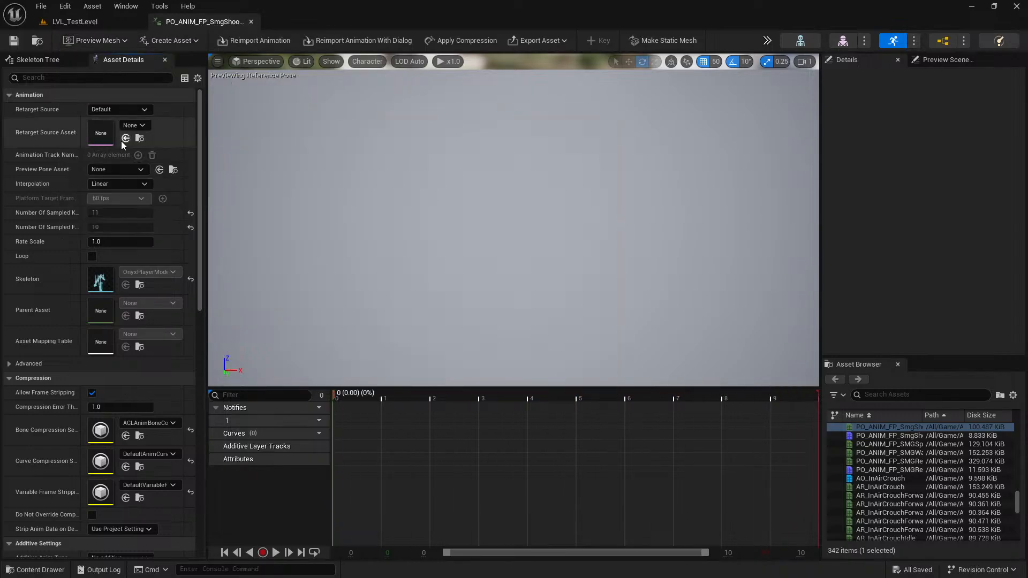
left_click(101, 42)
left_click(134, 109)
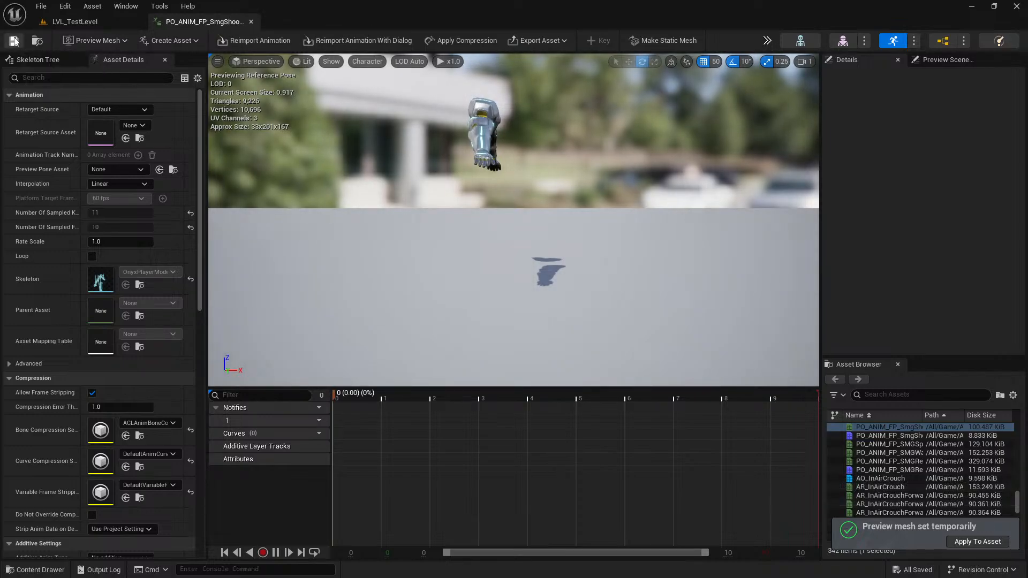
left_click(251, 22)
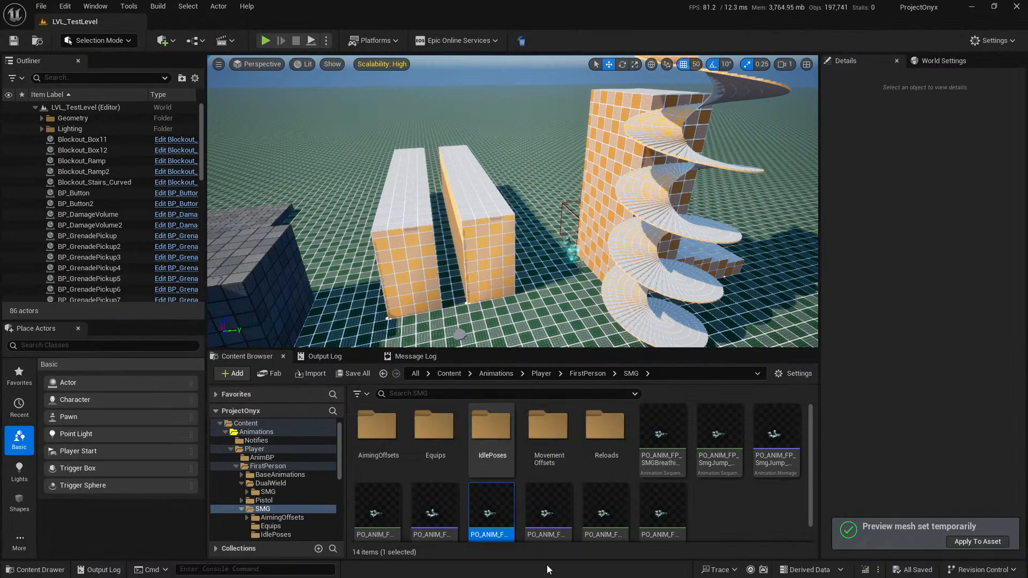
Open the SmgLand montage, preview it on the first-person arms mesh, and close it.
left_click(437, 497)
double_click(486, 499)
left_click(97, 39)
left_click(110, 106)
left_click(104, 41)
left_click(111, 107)
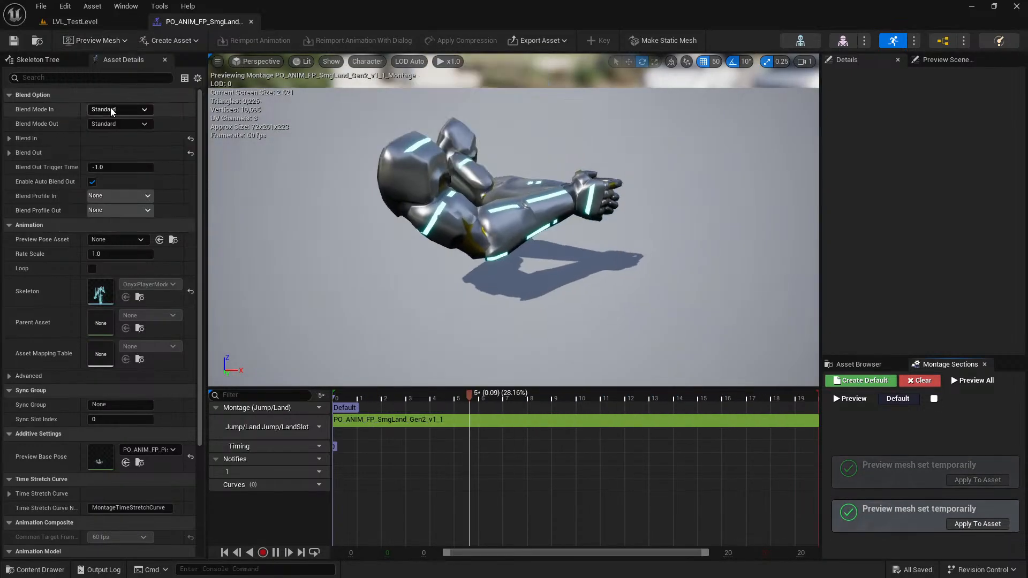
left_click(251, 21)
Inspect the SmgShoot animation's references and dependencies in the Reference Viewer, and close the viewer.
left_click(488, 499)
right_click(487, 499)
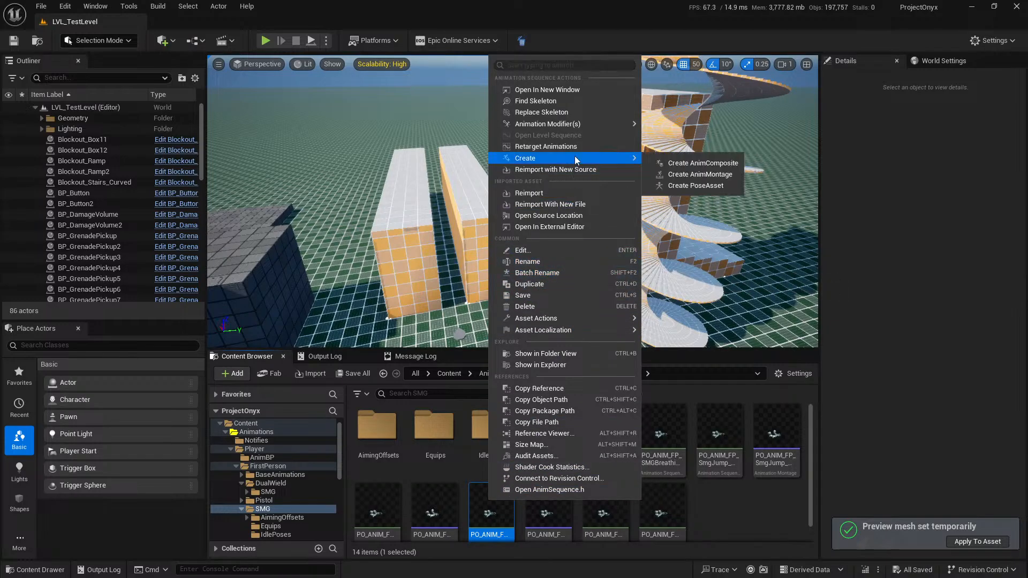
left_click(564, 433)
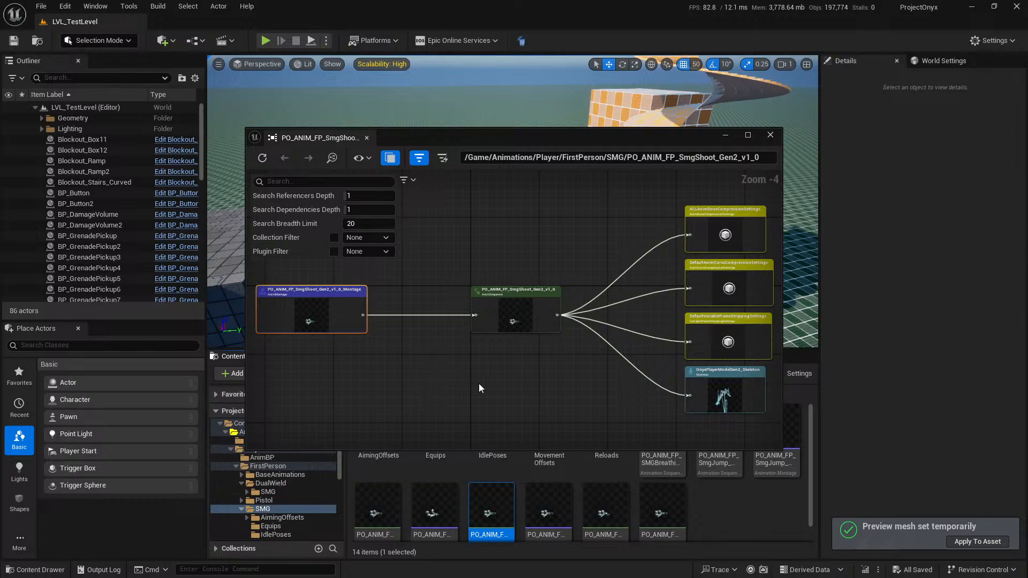
left_click_drag(333, 293, 366, 362)
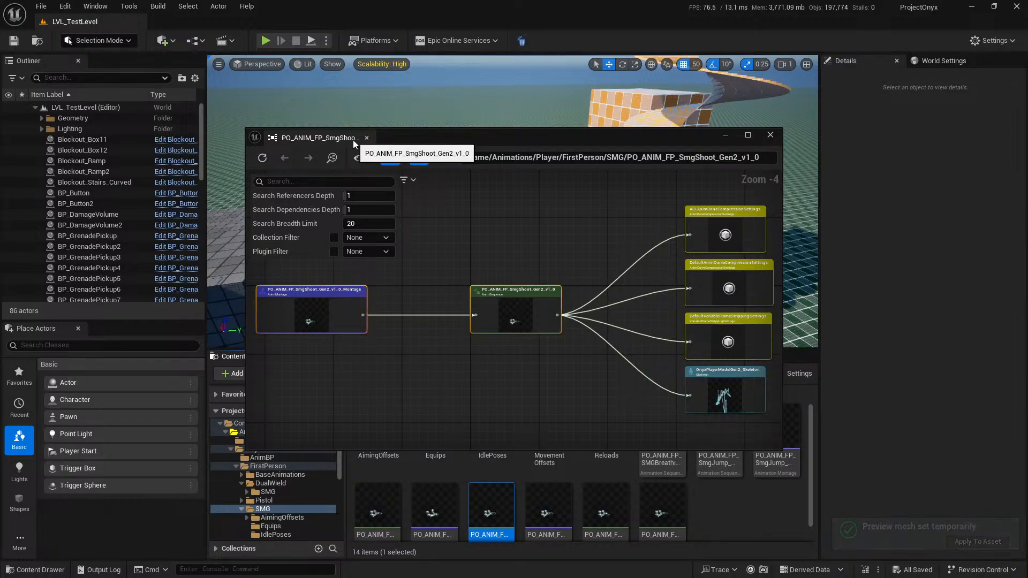
left_click(367, 138)
Reopen the SmgShoot animation, set its preview mesh and an Onyx player model as Retarget Source Asset, and save all changes.
double_click(482, 502)
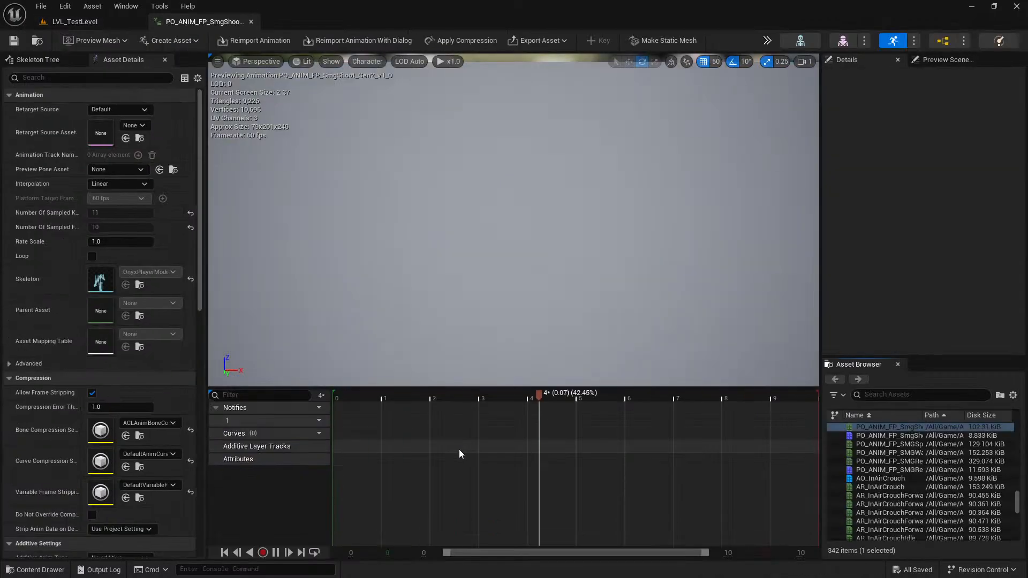
left_click(115, 43)
left_click(121, 129)
left_click(107, 43)
left_click(116, 106)
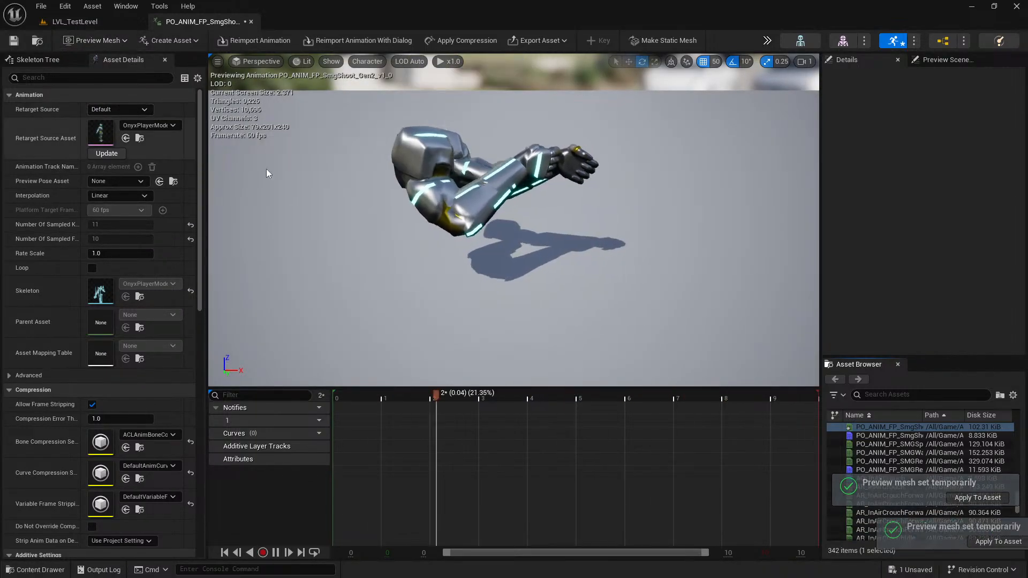
left_click(251, 22)
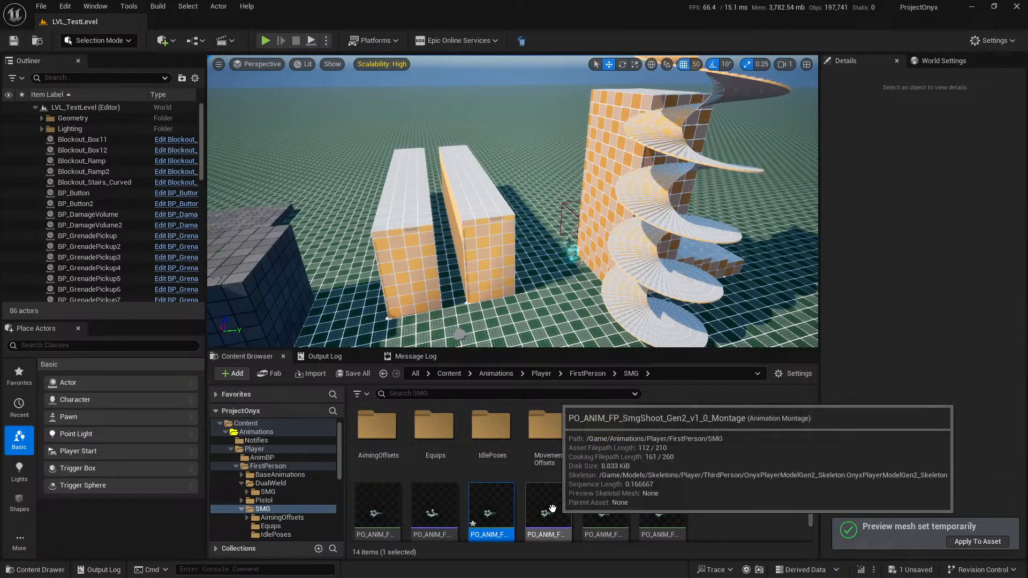
left_click(356, 374)
left_click(624, 414)
left_click(757, 539)
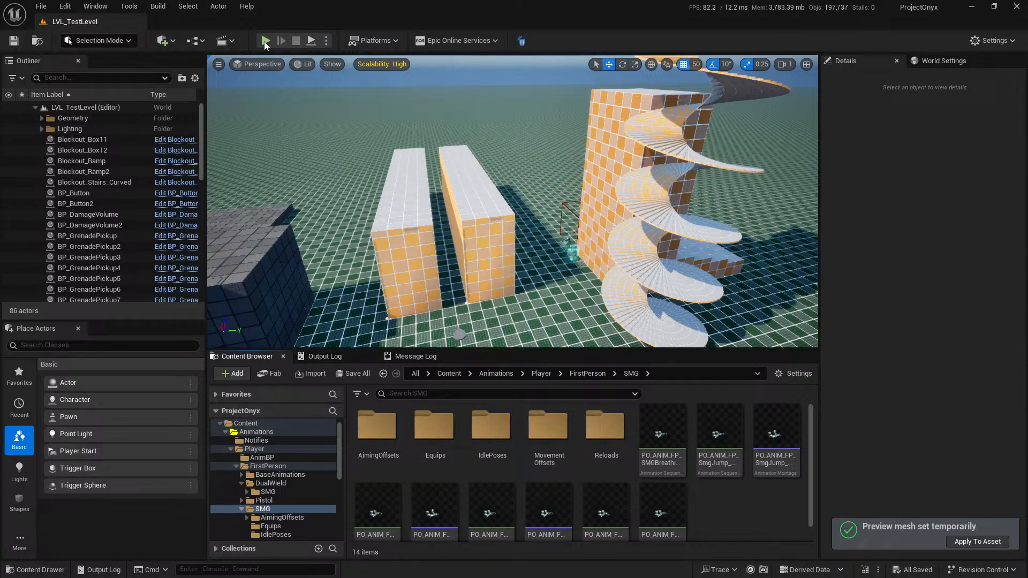
Play-test the level, fire the SMG several times to check the first-person shooting animation, and stop the session.
key("alt+p")
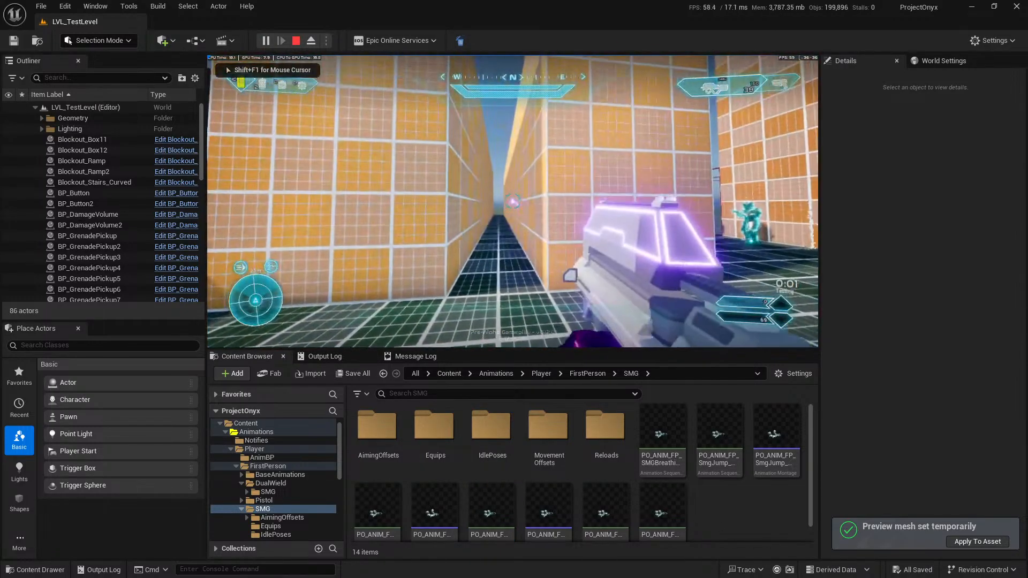
left_click(512, 201)
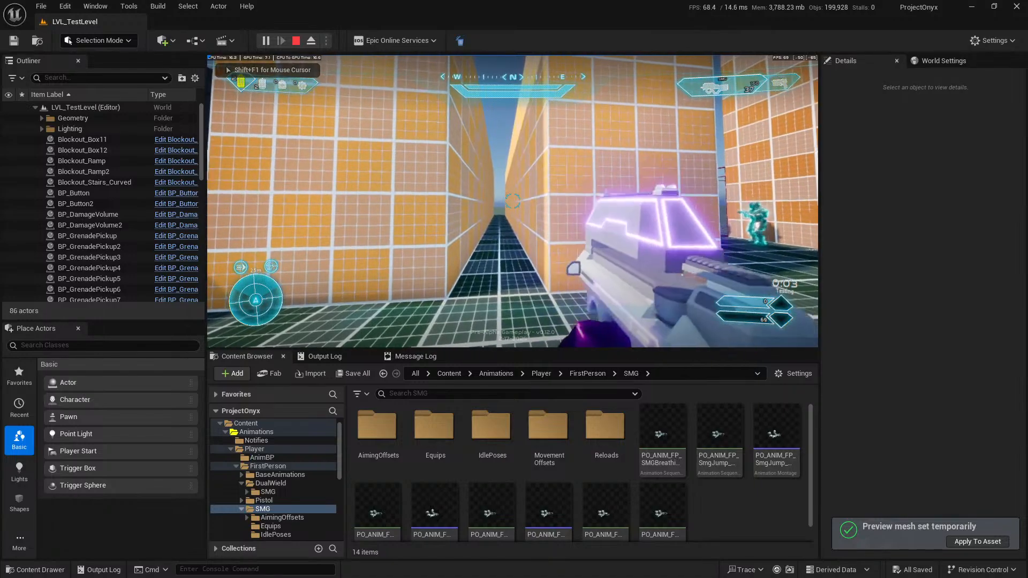
left_click(512, 201)
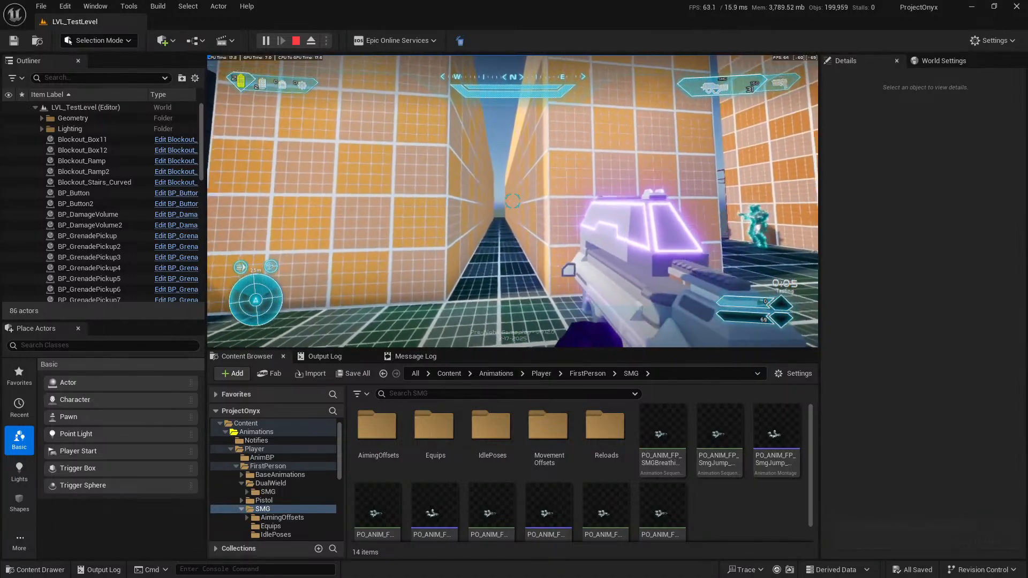
left_click(512, 201)
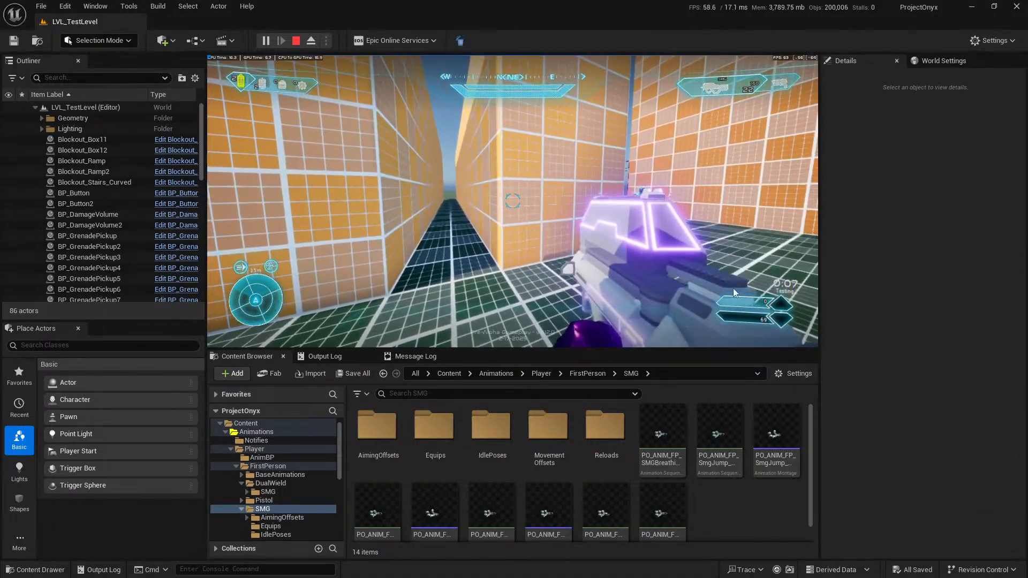
key("Escape")
Look through the DualWield folder and its SMG subfolder for the dual-wield animations.
left_click(264, 492)
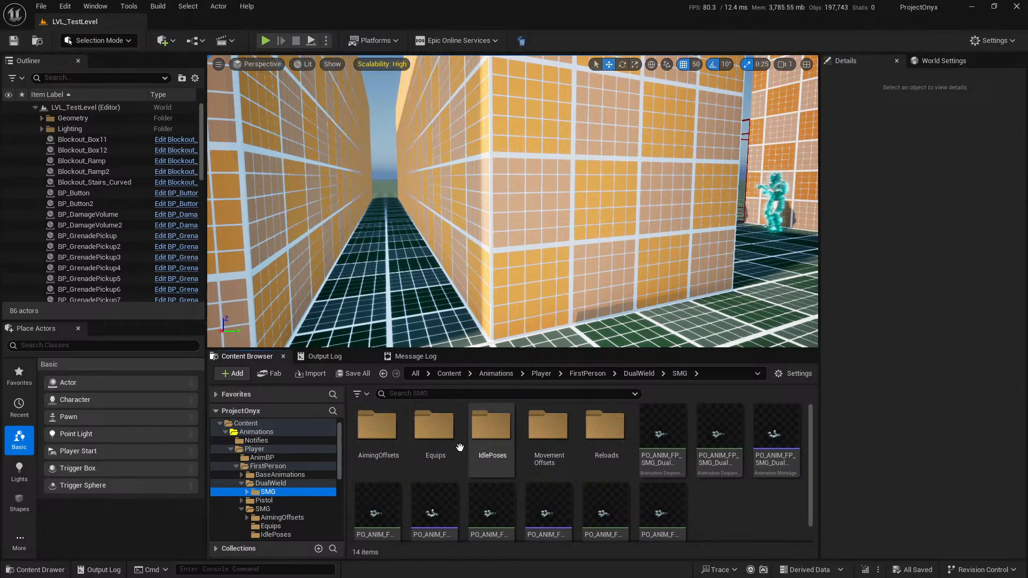
left_click(298, 484)
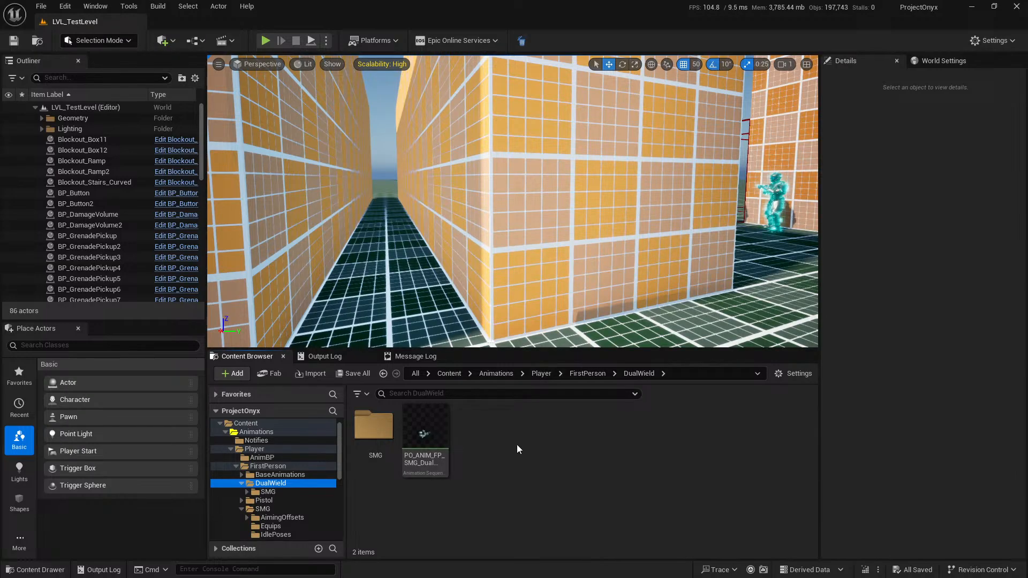
double_click(374, 426)
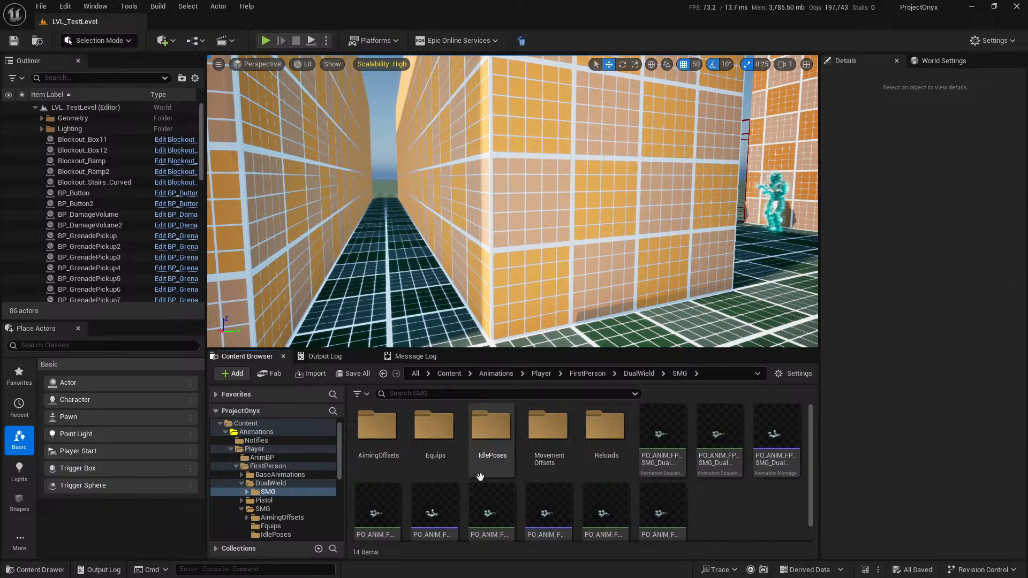
Open the ABP_FirstPerson animation blueprint and look over its AnimGraph from the output pose back to the first nodes.
left_click(262, 457)
double_click(375, 428)
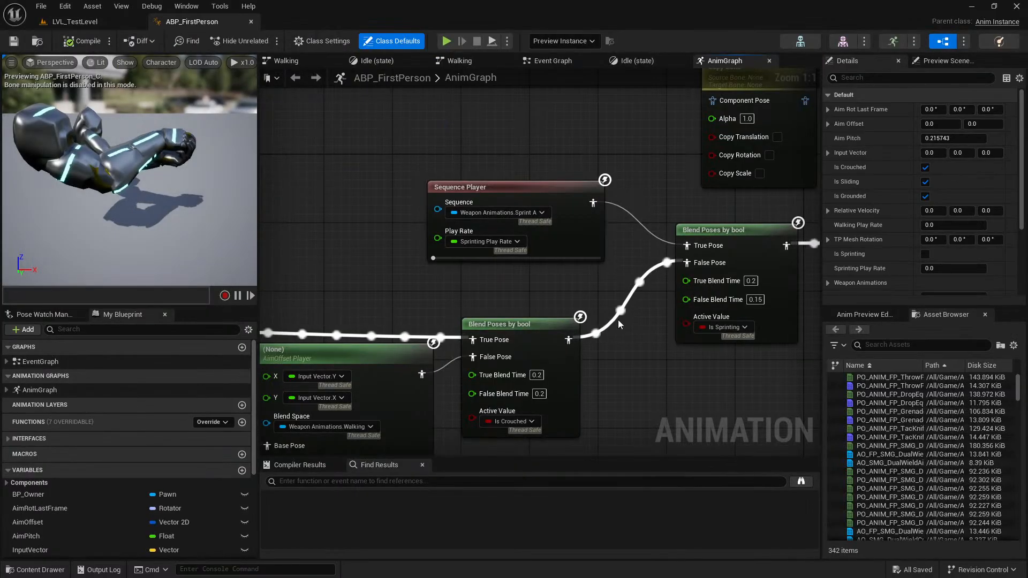
right_click_drag(622, 323, 433, 253)
scroll(433, 253, "down", 5)
right_click_drag(650, 265, 492, 253)
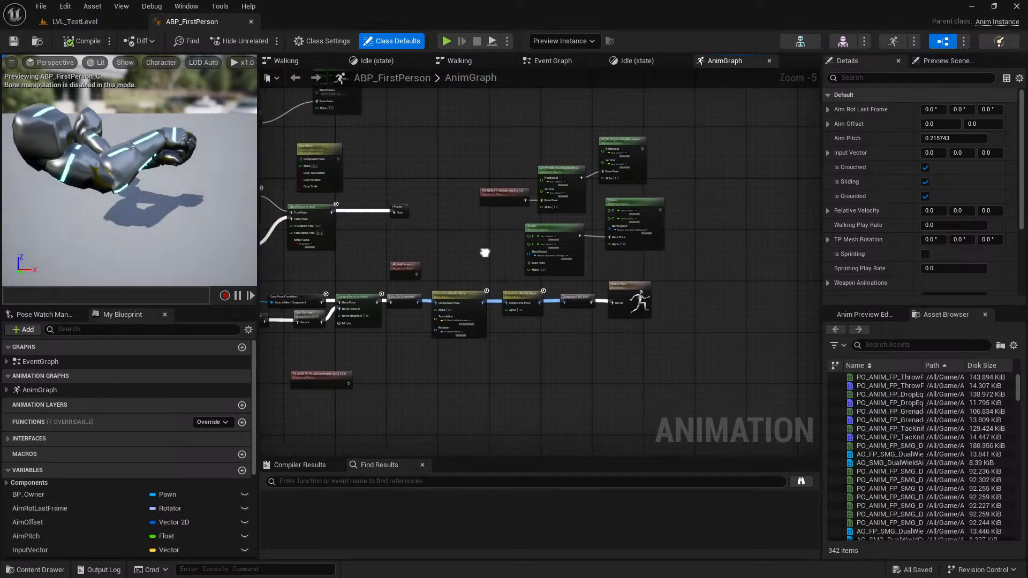
scroll(391, 221, "up", 2)
right_click_drag(377, 252, 691, 269)
right_click_drag(488, 266, 657, 215)
scroll(610, 216, "down", 2)
right_click_drag(435, 253, 622, 241)
scroll(622, 240, "down", 2)
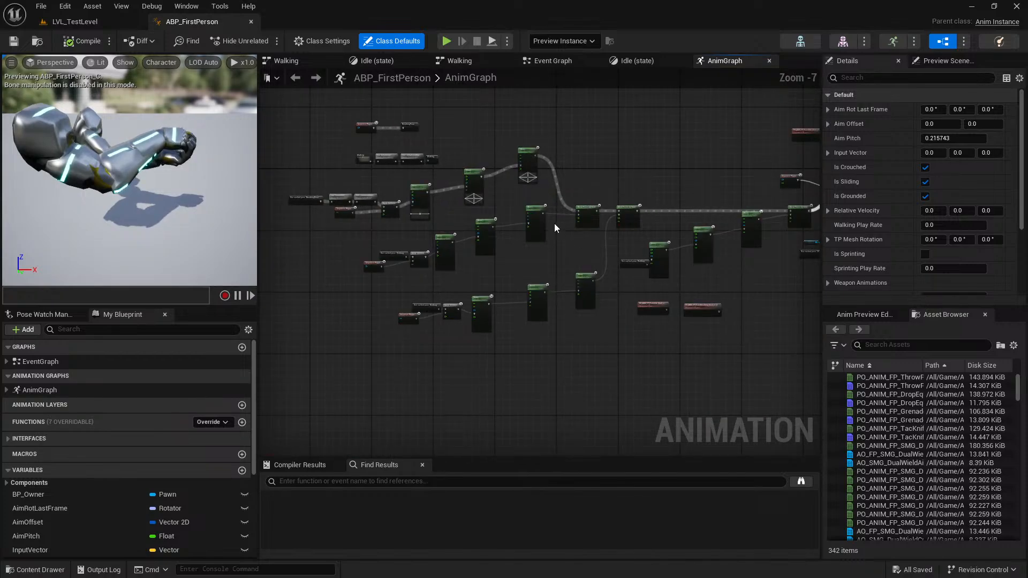
Move the BreathingPose and Walking cached pose groups farther above the main node chain in the AnimGraph.
left_click_drag(451, 197, 451, 196)
left_click_drag(351, 150, 314, 102)
right_click_drag(313, 102, 389, 171)
left_click_drag(390, 170, 380, 147)
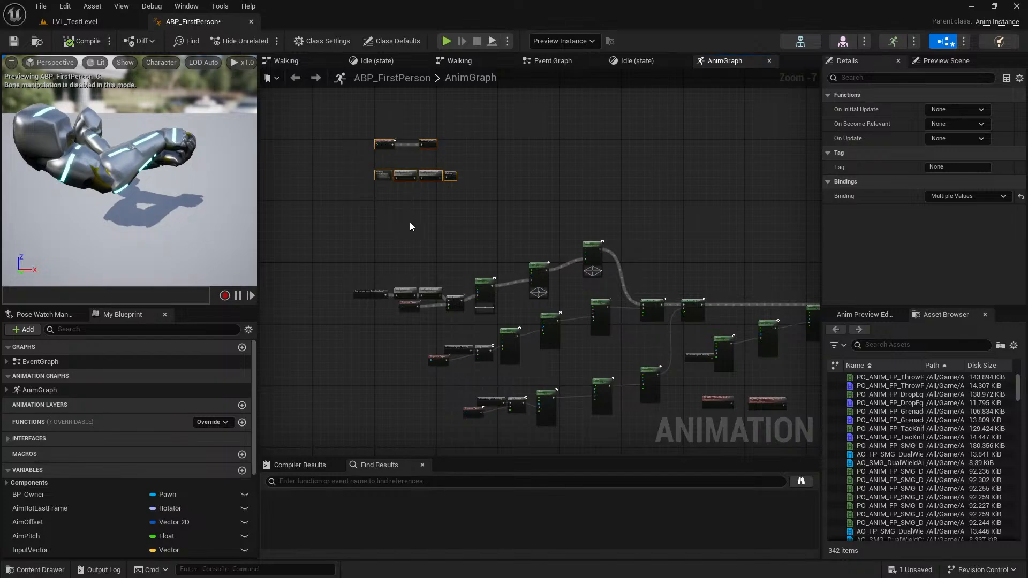
Examine the BreathingPose sequence player and the Walking state machine group with its slot nodes.
scroll(377, 163, "up", 5)
left_click(500, 144)
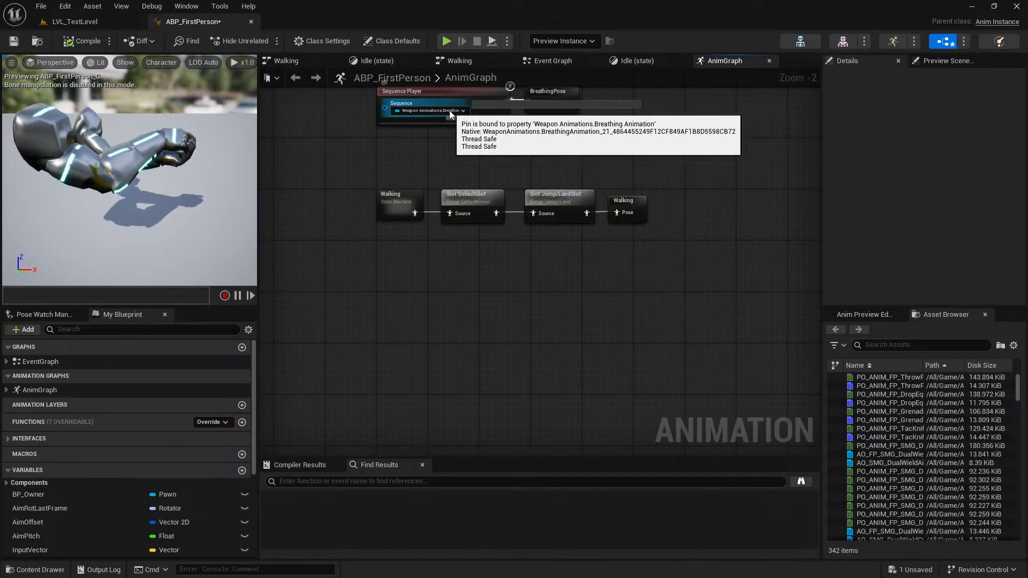
scroll(448, 110, "up", 2)
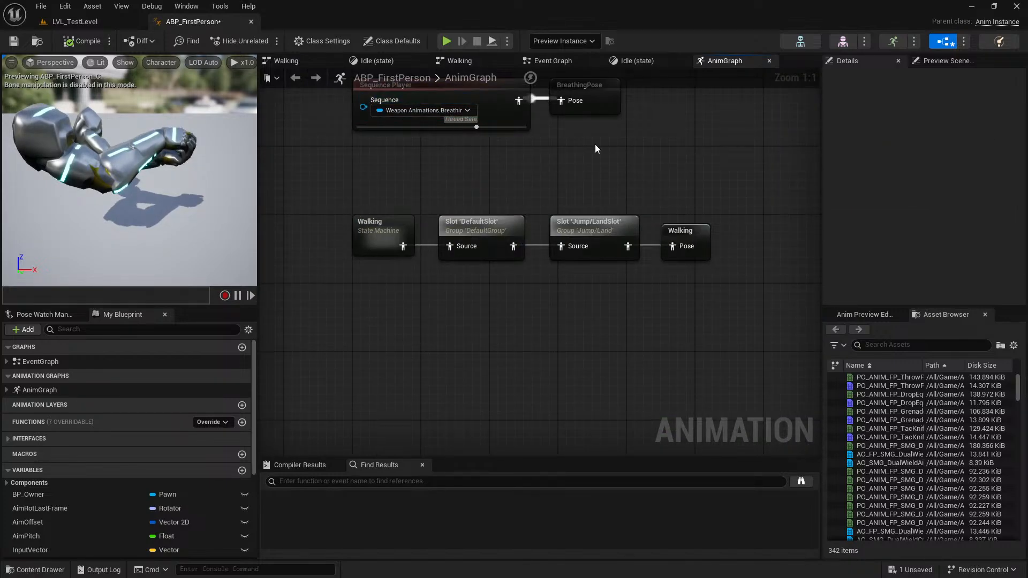
right_click_drag(595, 143, 554, 162)
left_click(554, 162)
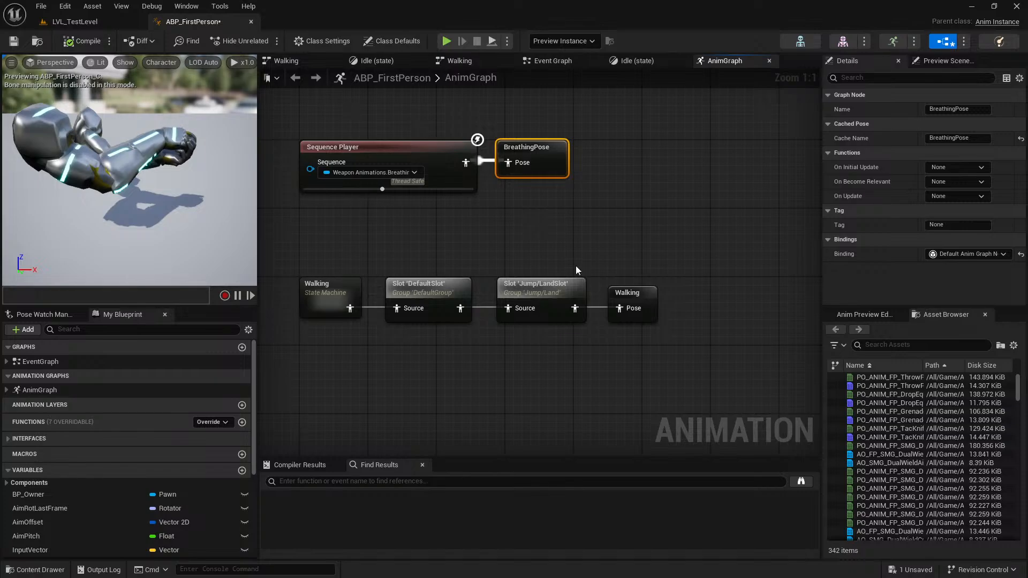
left_click(337, 302)
left_click(576, 361)
right_click_drag(576, 361, 390, 212)
Select the whole blend chain, including the sprint sequence player and blend nodes, and shift it away from FP Anim to free space.
scroll(390, 212, "down", 6)
scroll(414, 308, "down", 3)
right_click_drag(387, 318, 380, 242)
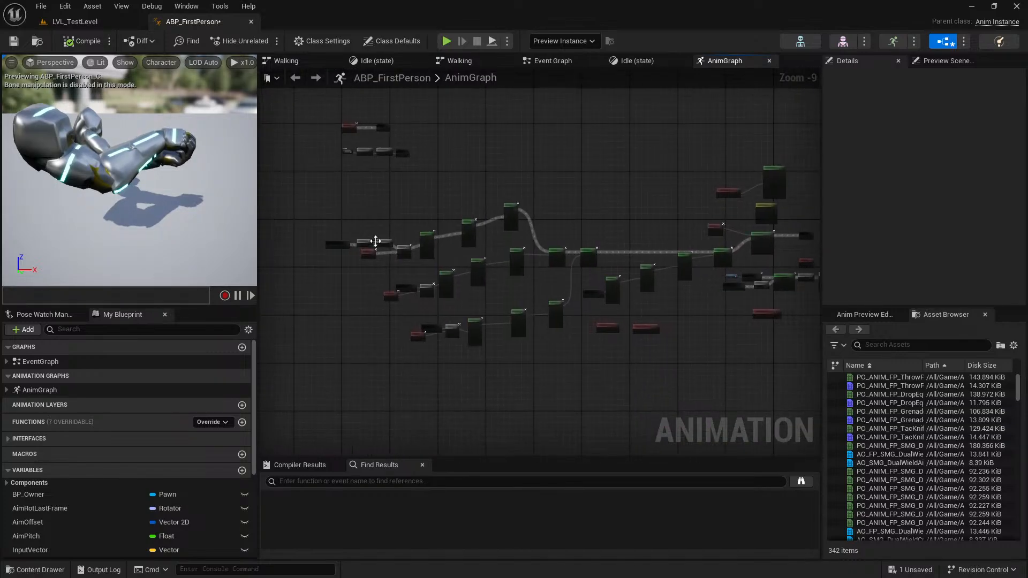
left_click_drag(317, 220, 565, 349)
left_click_drag(567, 186, 687, 262)
right_click_drag(707, 252, 516, 278)
scroll(522, 273, "up", 5)
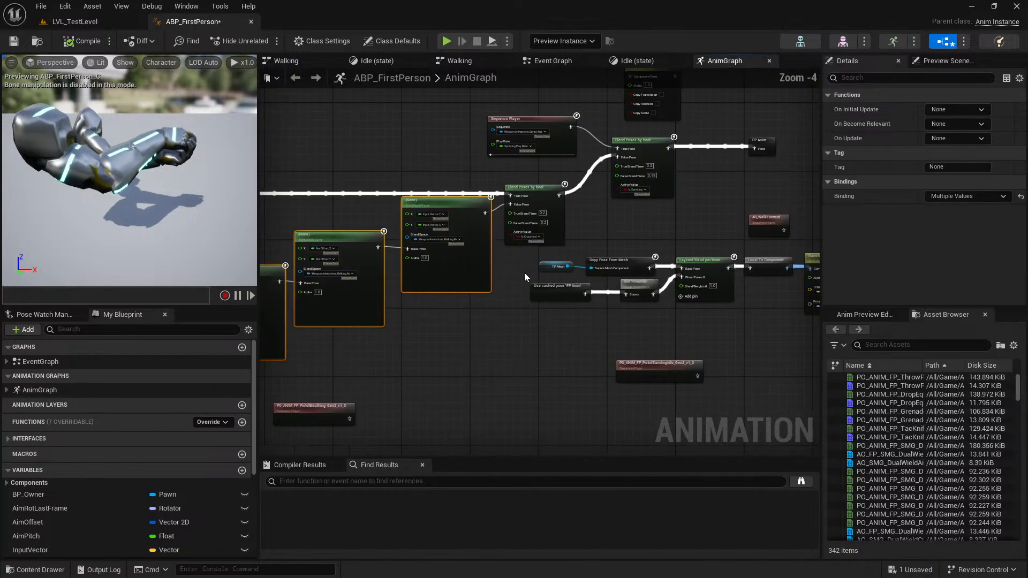
scroll(540, 235, "up", 1)
left_click(569, 225, "shift")
right_click_drag(667, 198, 583, 302)
left_click(576, 218, "shift")
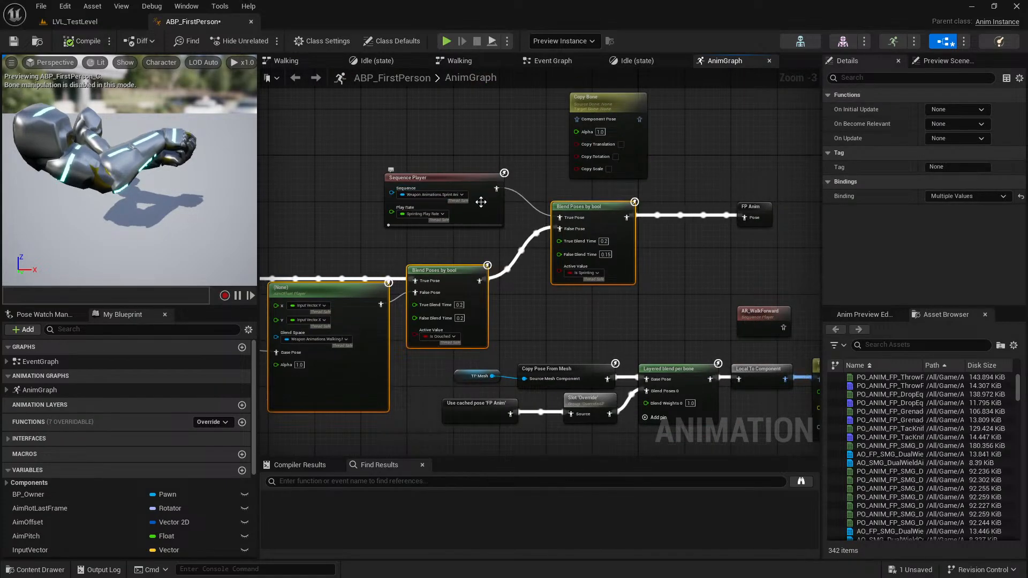
left_click(481, 201, "shift")
scroll(500, 206, "down", 5)
right_click_drag(549, 212, 719, 231)
left_click_drag(703, 231, 413, 229)
scroll(433, 239, "up", 3)
left_click(611, 241)
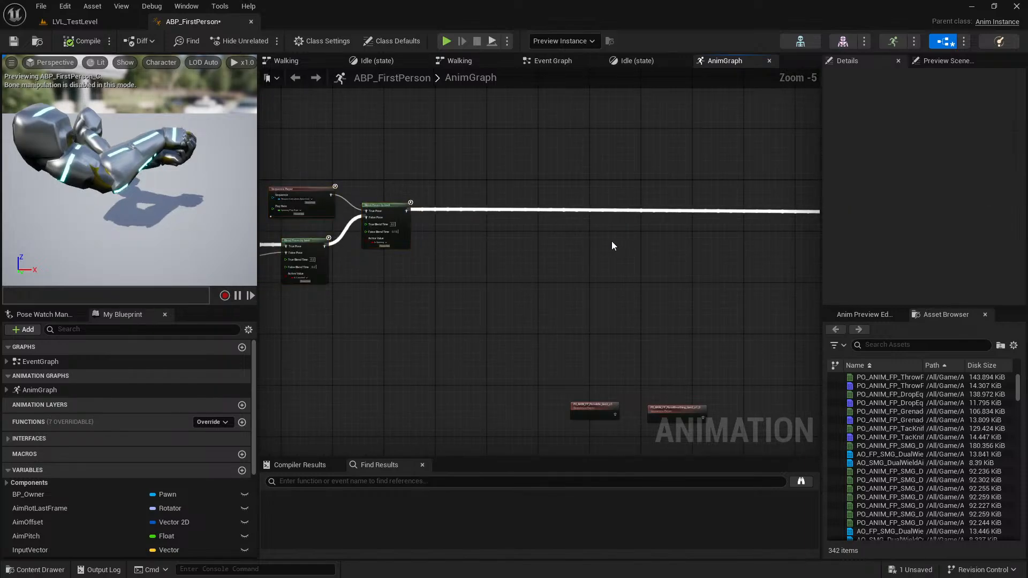
Duplicate the Is Sprinting Blend Poses by bool node into the free space and feed the chain into the copy's False Pose.
left_click(388, 213)
key("Home")
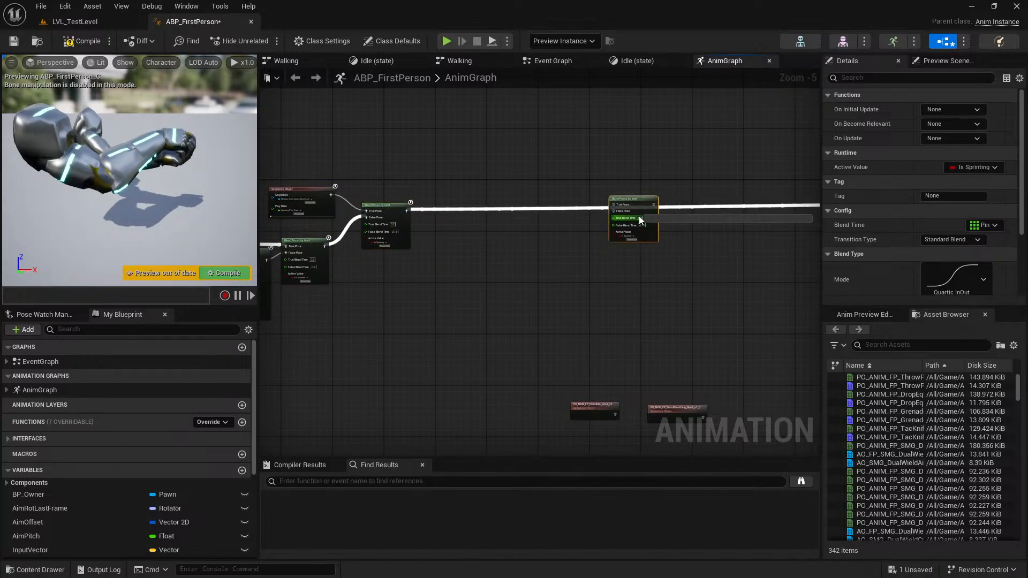
scroll(571, 189, "down", 4)
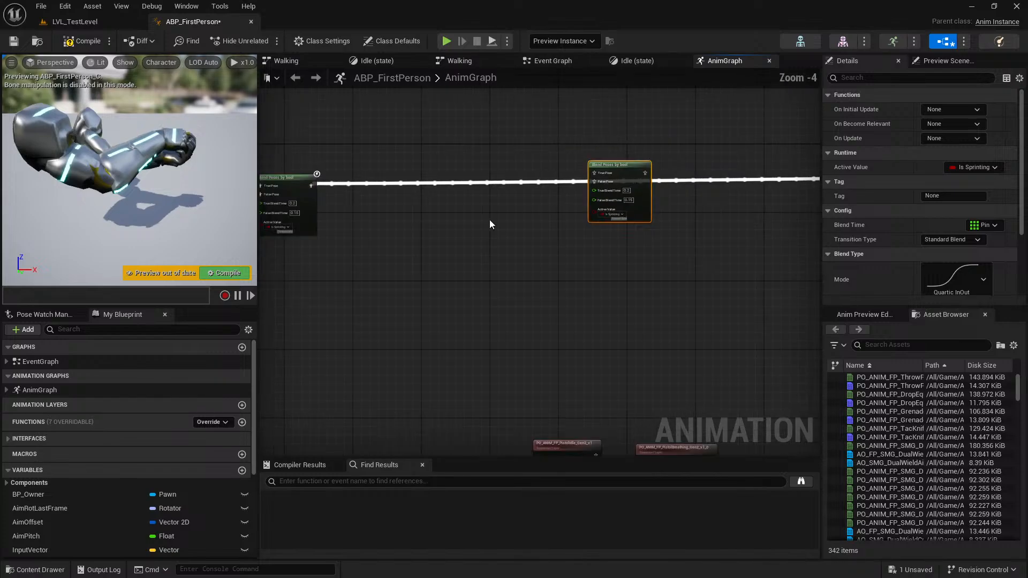
right_click_drag(486, 220, 579, 230)
left_click(463, 233)
left_click_drag(404, 196, 695, 192)
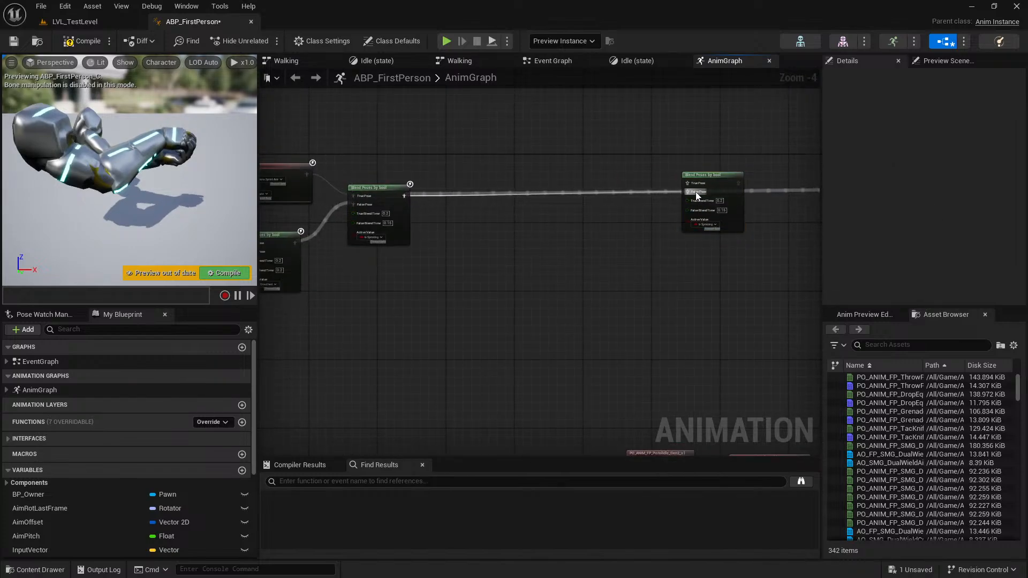
left_click_drag(695, 192, 695, 192)
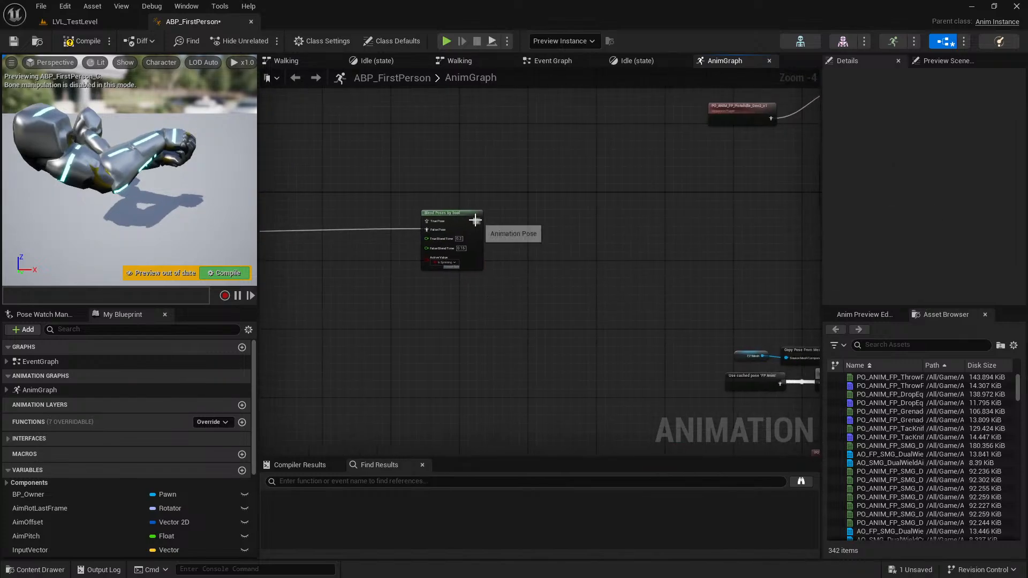
Link the duplicated blend node's output to FP Anim and place FP Anim directly beside it.
left_click_drag(475, 220, 540, 238)
right_click_drag(546, 236, 638, 232)
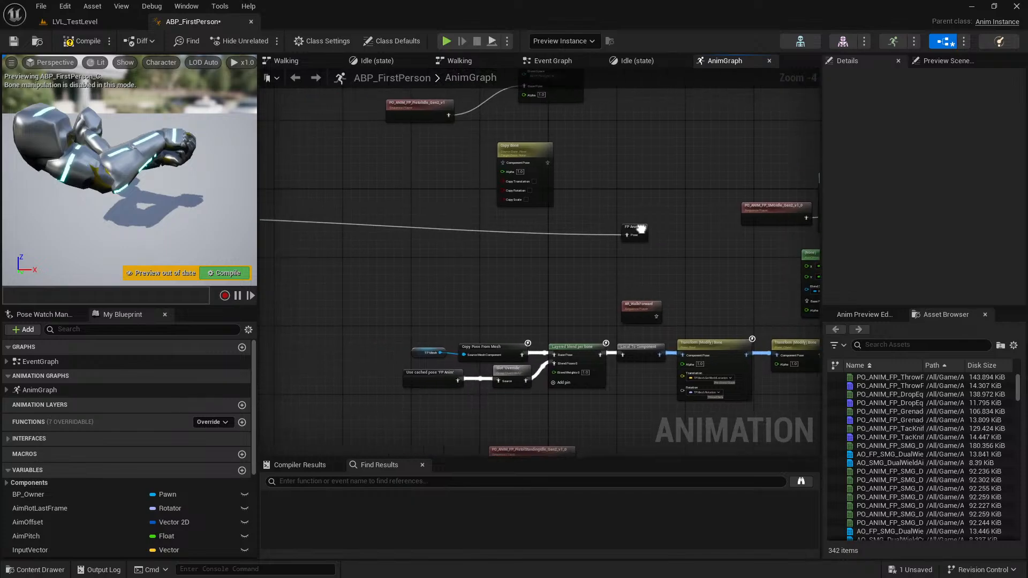
left_click_drag(643, 227, 324, 223)
right_click_drag(324, 223, 686, 244)
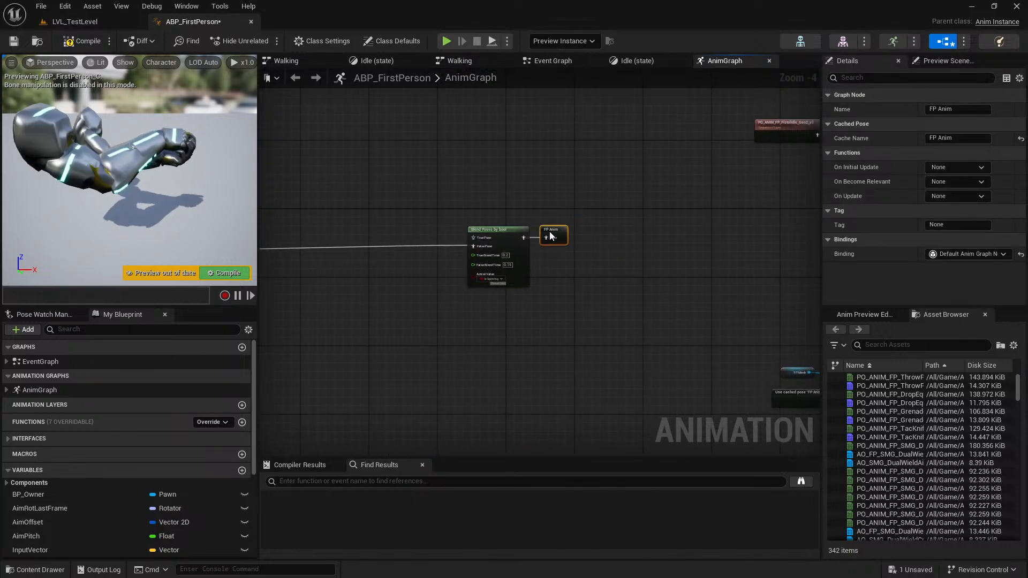
Set the True Blend Time and False Blend Time of the duplicated blend node to 0.
scroll(467, 275, "up", 5)
left_click(535, 241)
type("0")
key("Tab")
type("0")
key("Return")
left_click(650, 310)
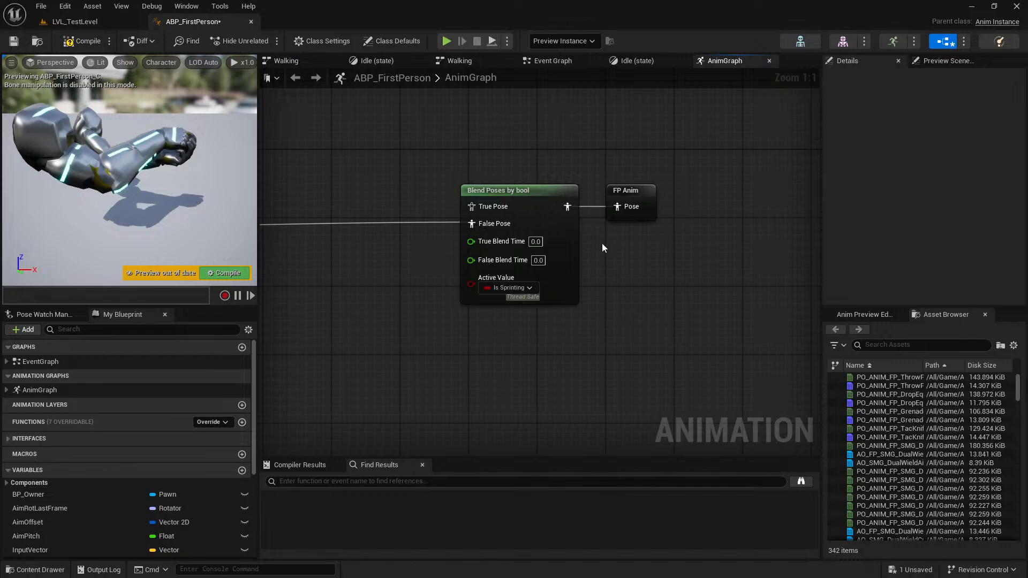
Create a Boolean variable named IsDualWielding and bind it as the duplicated blend node's Active Value.
scroll(100, 474, "down", 8)
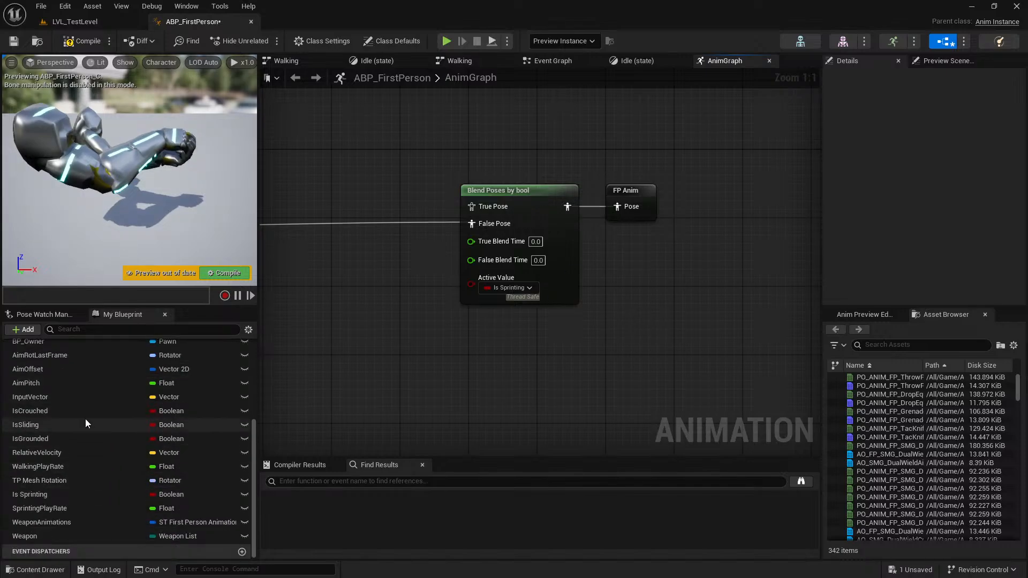
scroll(58, 525, "up", 2)
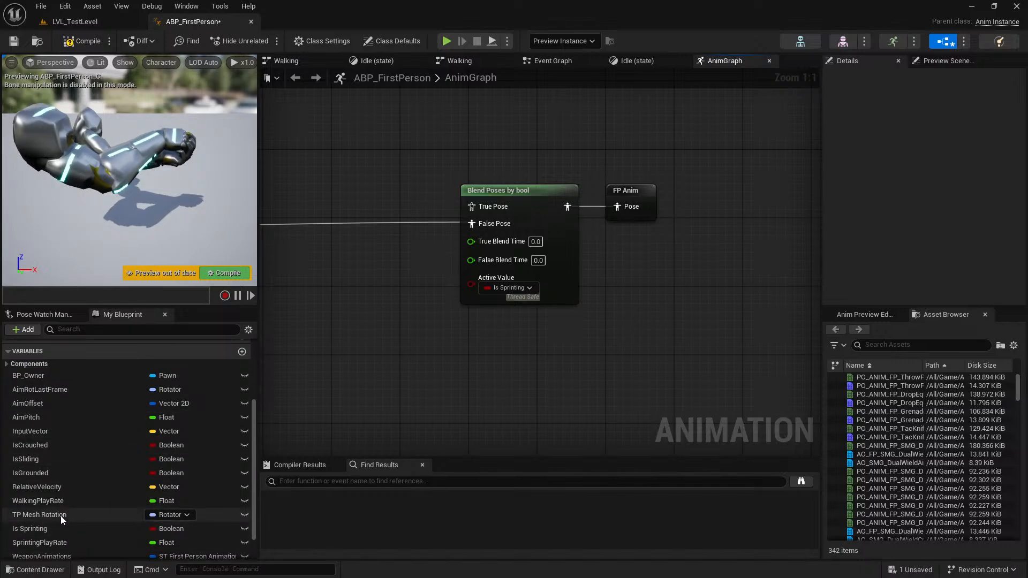
left_click(242, 351)
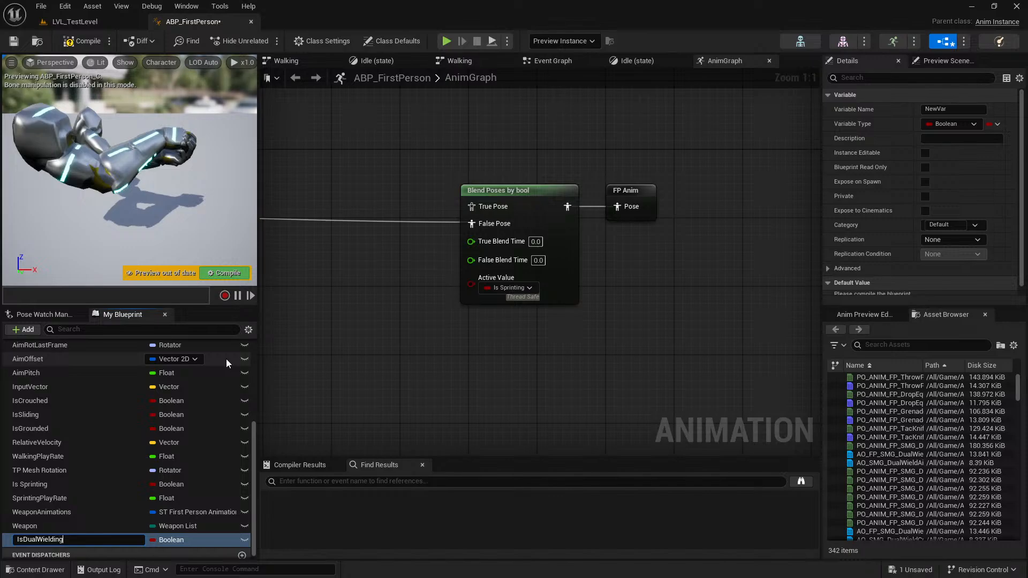
key("Return")
left_click(508, 289)
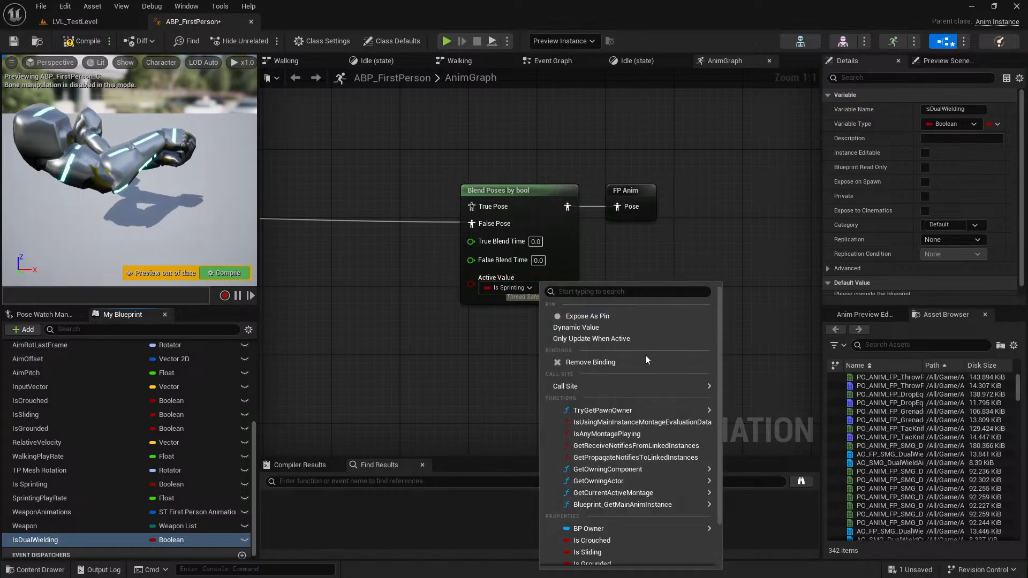
scroll(653, 481, "down", 2)
left_click(615, 562)
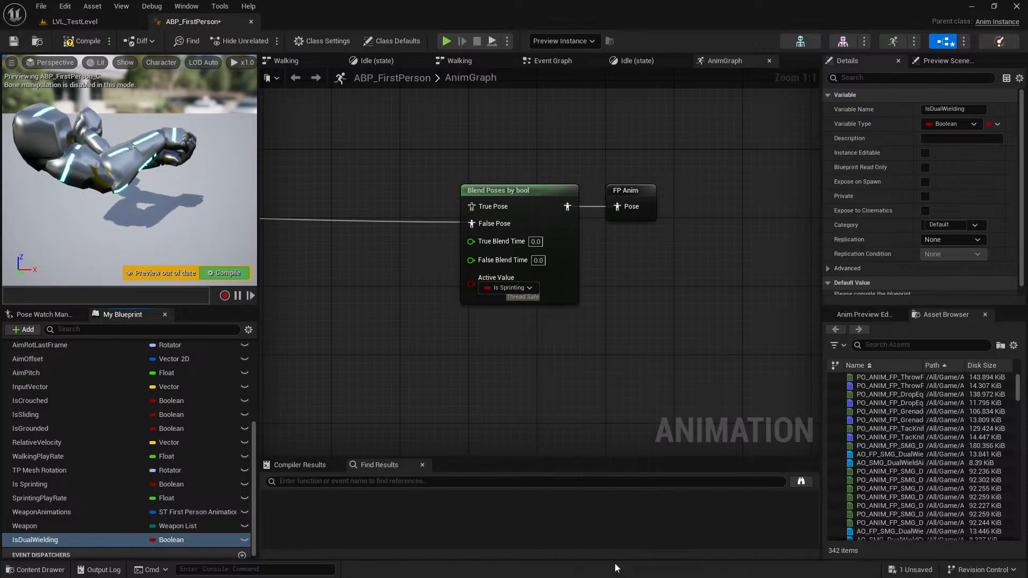
Bring the PO_ANIM_FP_SMG_DualWield_Gen2_v1_0_Anim_Armature_metarigAction animation from the DualWield folder into the AnimGraph.
scroll(416, 317, "down", 3)
right_click_drag(416, 317, 607, 335)
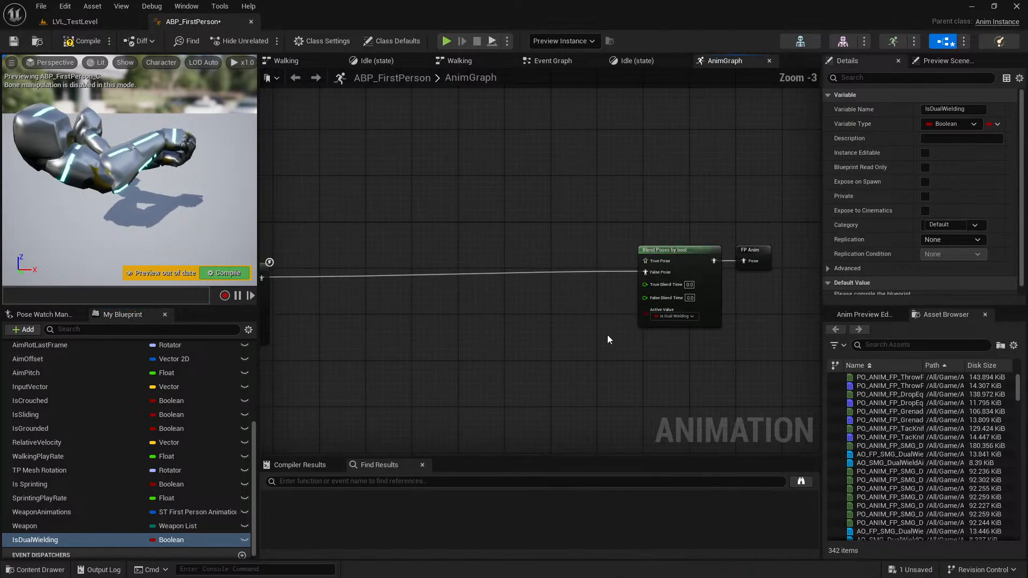
left_click(107, 22)
scroll(311, 481, "down", 2)
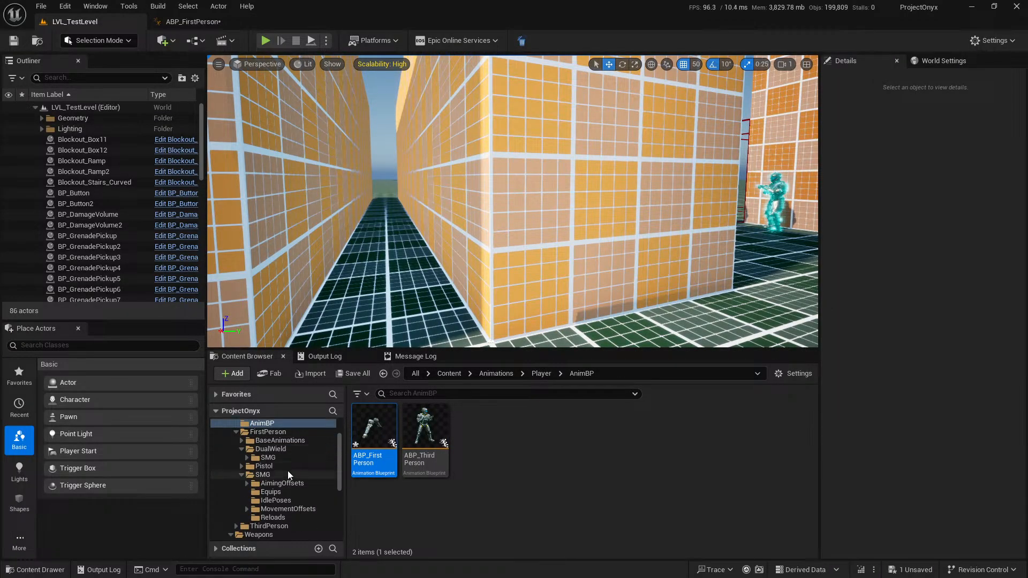
double_click(300, 459)
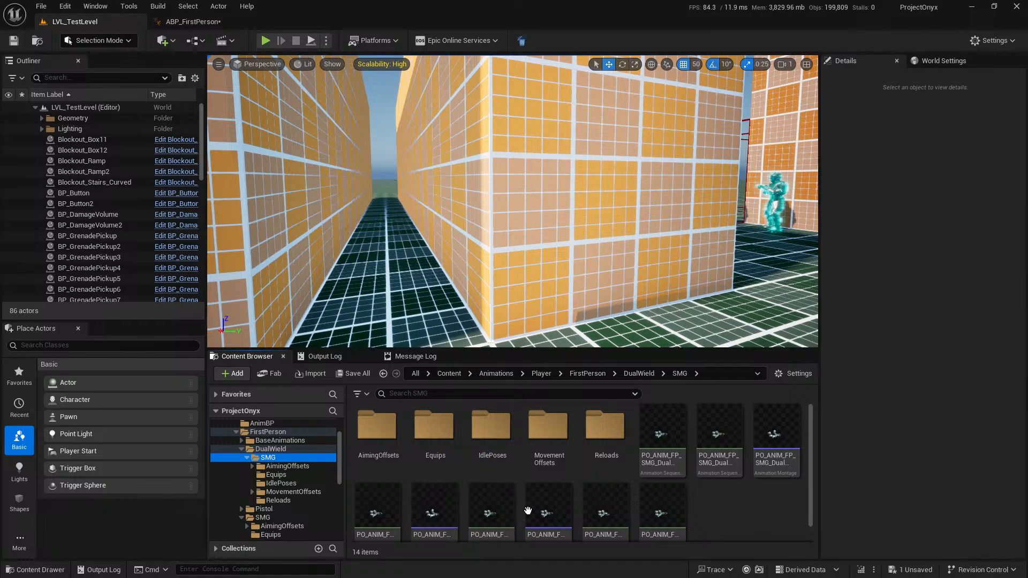
left_click(271, 449)
left_click(425, 450)
left_click_drag(426, 435, 359, 168)
Connect the dual-wield animation to the blend node's True Pose, align the blend and FP Anim nodes, and compile and save the blueprint.
left_click_drag(500, 193, 671, 262)
right_click_drag(699, 254, 719, 248)
left_click_drag(718, 249, 712, 255)
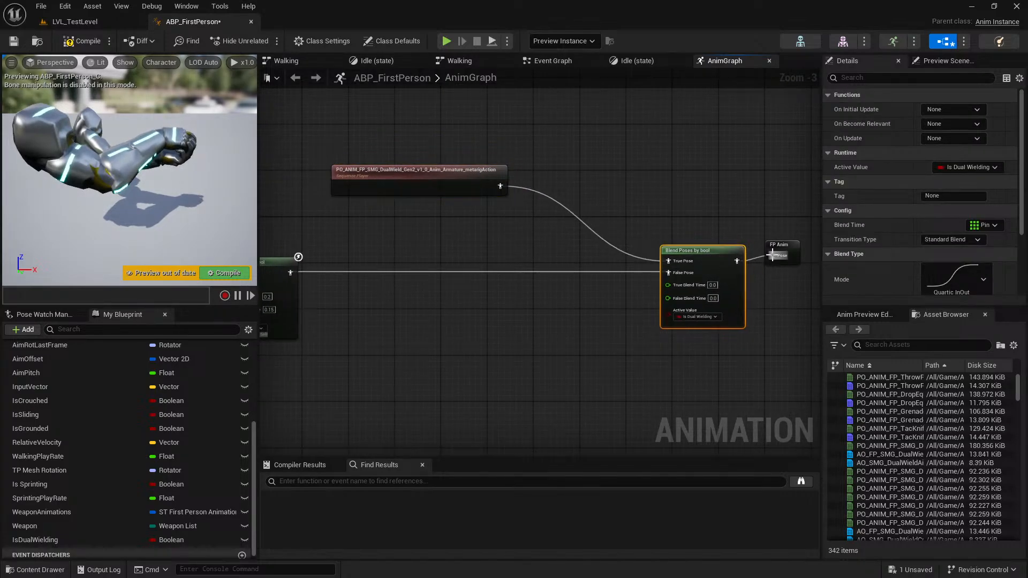
left_click(778, 256)
left_click_drag(779, 253, 776, 253)
left_click(683, 169)
left_click(82, 41)
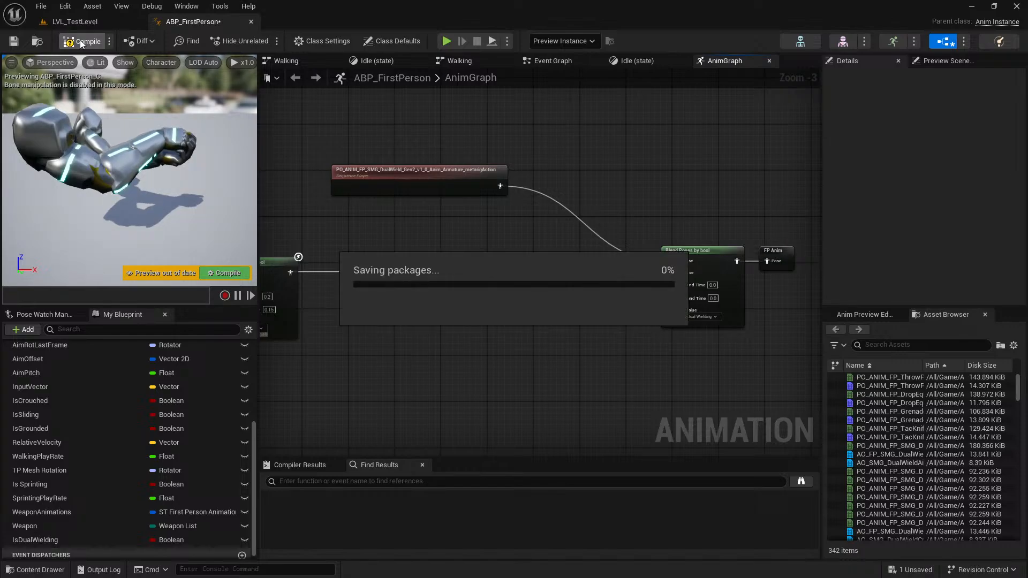
left_click_drag(305, 115, 516, 213)
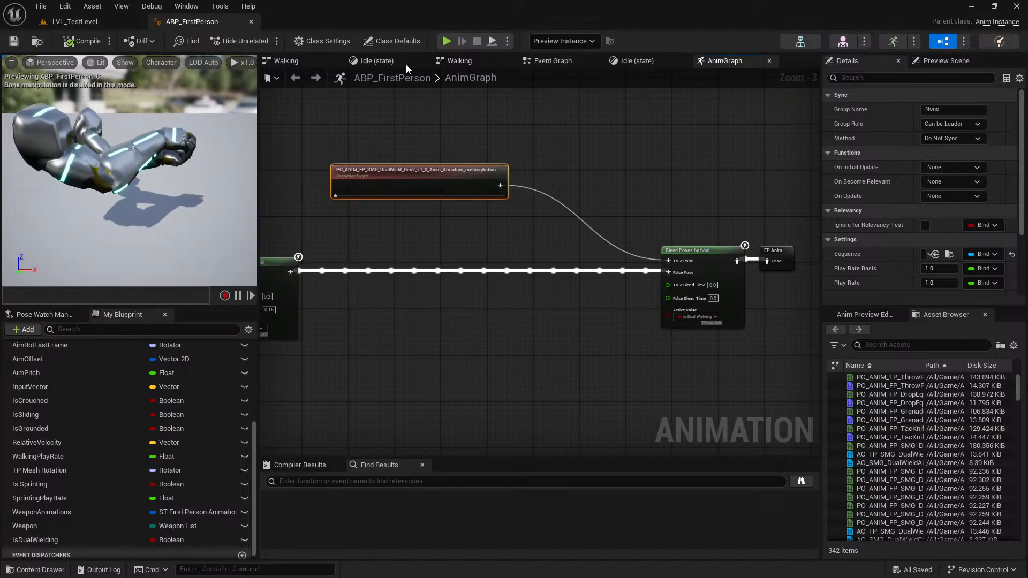
Find the UpdateWeapon event in the Event Graph and hide the unconnected pins of its Break Weapon Data node.
left_click(552, 61)
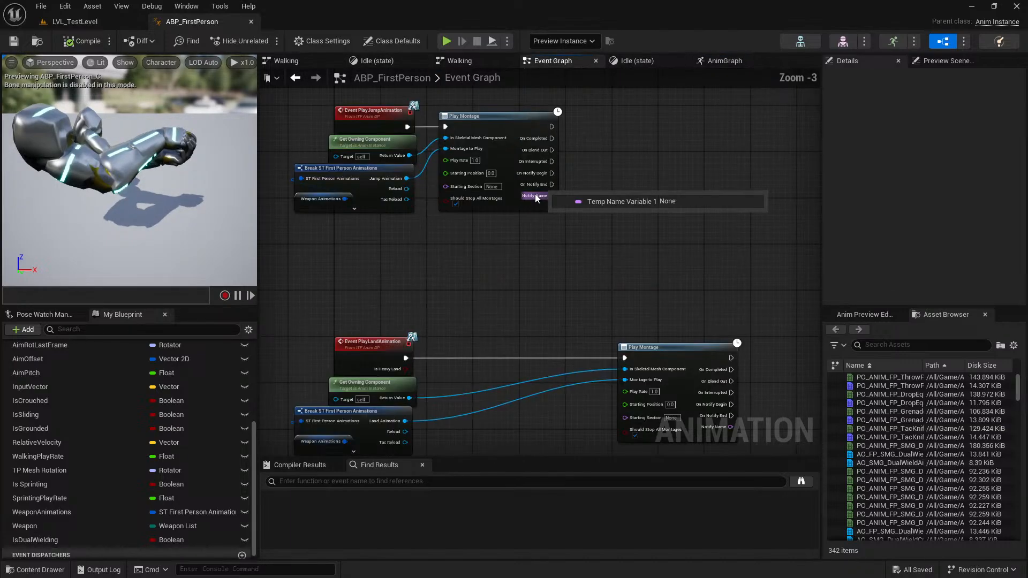
scroll(602, 254, "down", 4)
scroll(439, 287, "up", 5)
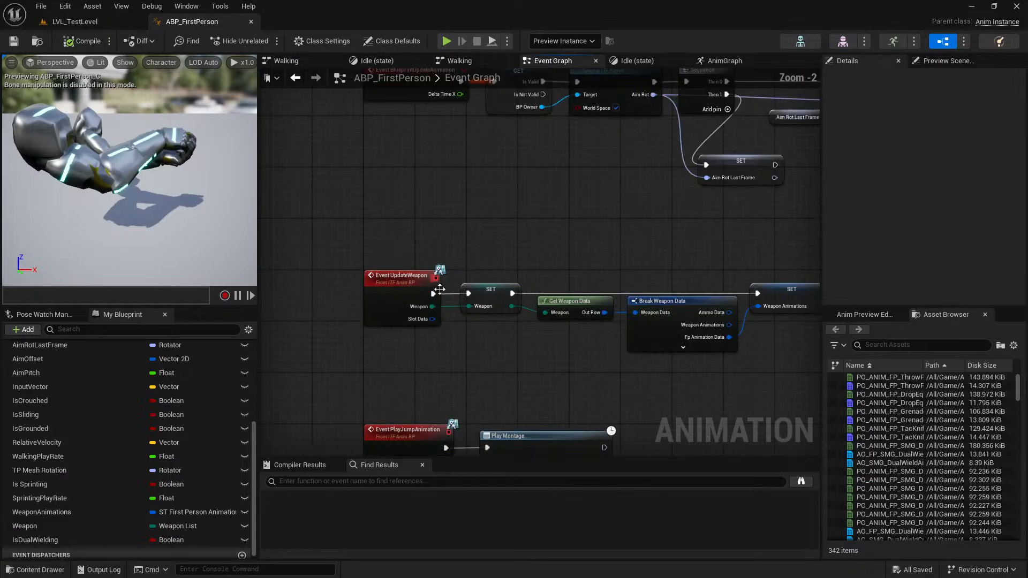
left_click_drag(507, 344, 507, 346)
right_click_drag(550, 252, 456, 233)
left_click_drag(459, 234, 495, 318)
left_click_drag(569, 263, 621, 342)
left_click_drag(685, 256, 696, 332)
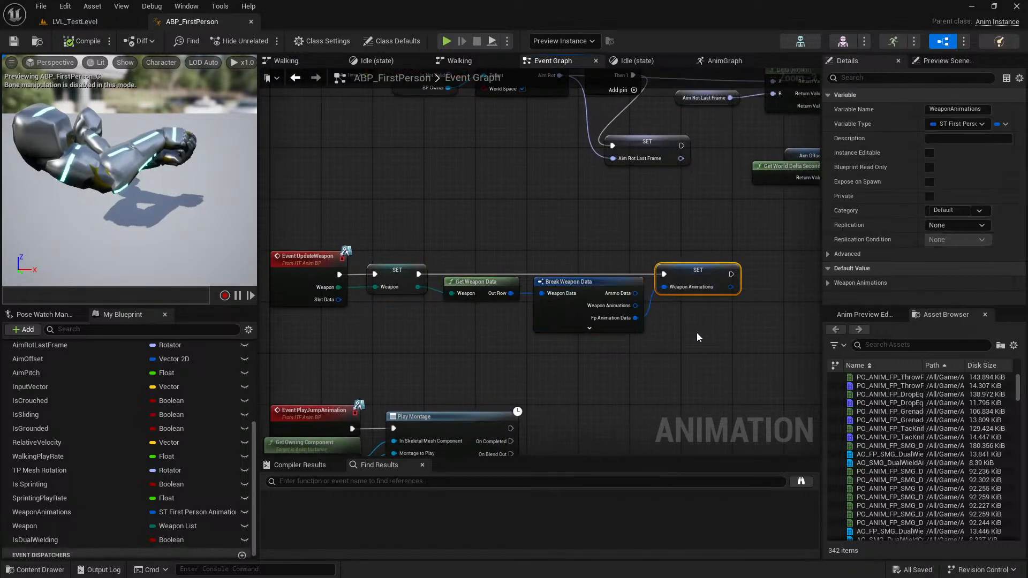
right_click(627, 306)
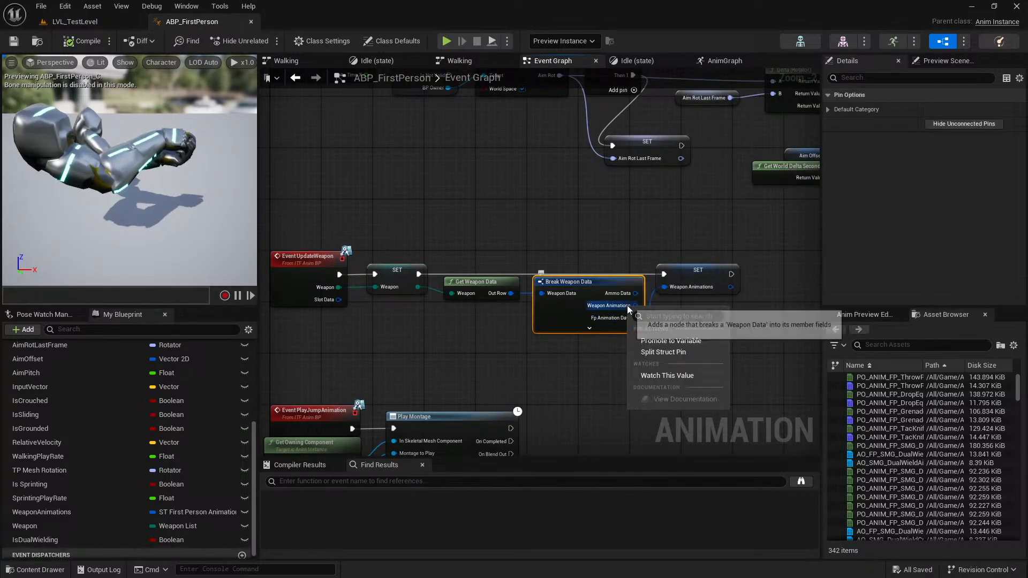
left_click(699, 354)
left_click(718, 356)
right_click_drag(685, 358, 580, 309)
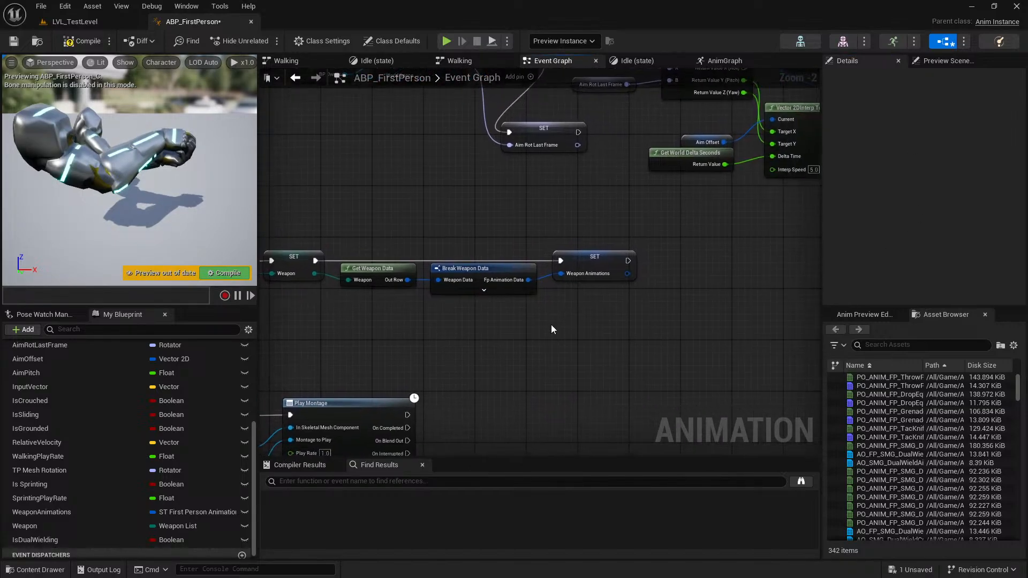
Get BP_Owner near the Weapon Animations SET node and add an Is Dual Wielding in Slot call targeting it.
scroll(205, 457, "up", 5)
left_click_drag(88, 471, 688, 290)
left_click(592, 308)
type("is dual")
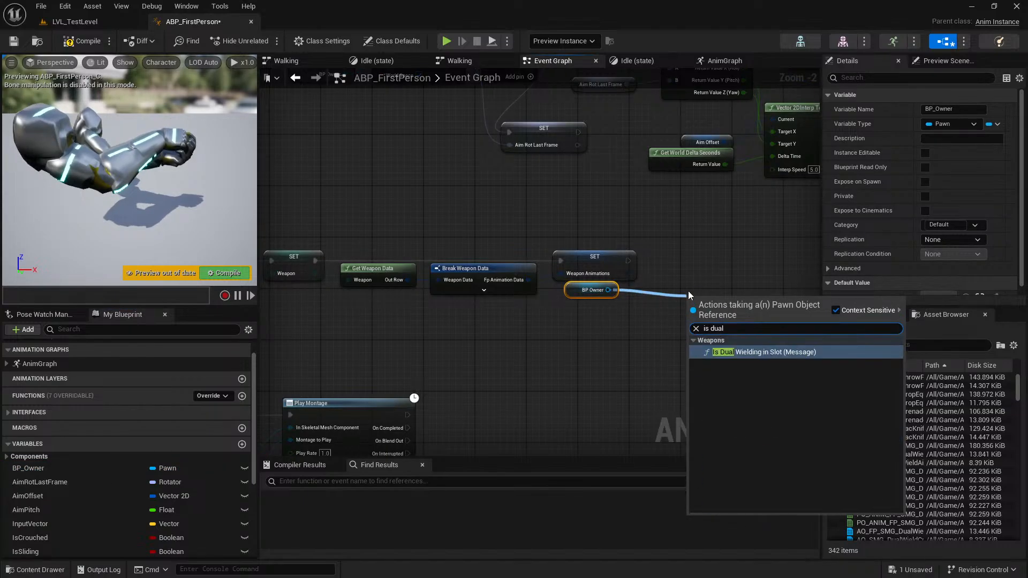
key("Return")
Break the UpdateWeapon event's Slot Data with a Break Weapon Slot Data node.
right_click_drag(528, 348, 614, 330)
left_click_drag(313, 268, 631, 340)
type("break")
left_click(666, 387)
left_click(571, 55)
Run Is Dual Wielding in Slot after the Weapon Animations SET node, and line up the call and BP Owner beside it.
left_click(718, 305)
right_click_drag(717, 304, 657, 300)
left_click_drag(653, 238, 716, 295)
right_click_drag(752, 294, 665, 297)
left_click_drag(668, 296, 744, 237)
left_click_drag(515, 274, 611, 259)
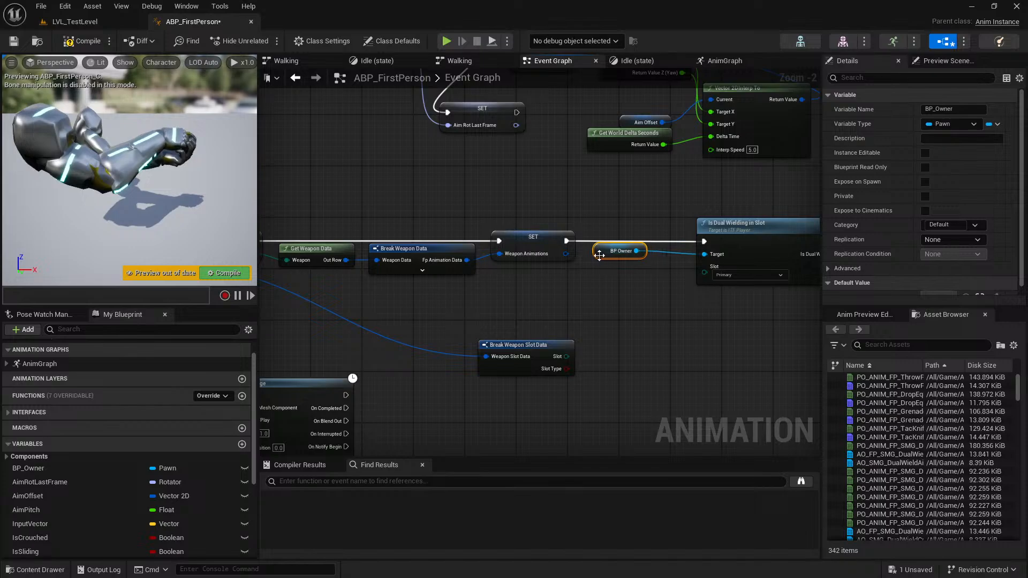
Feed the Slot output of Break Weapon Slot Data into Is Dual Wielding in Slot, tidy the nodes, and compile and save the blueprint.
left_click_drag(547, 354, 600, 323)
left_click_drag(617, 323, 704, 272)
left_click_drag(738, 230, 705, 230)
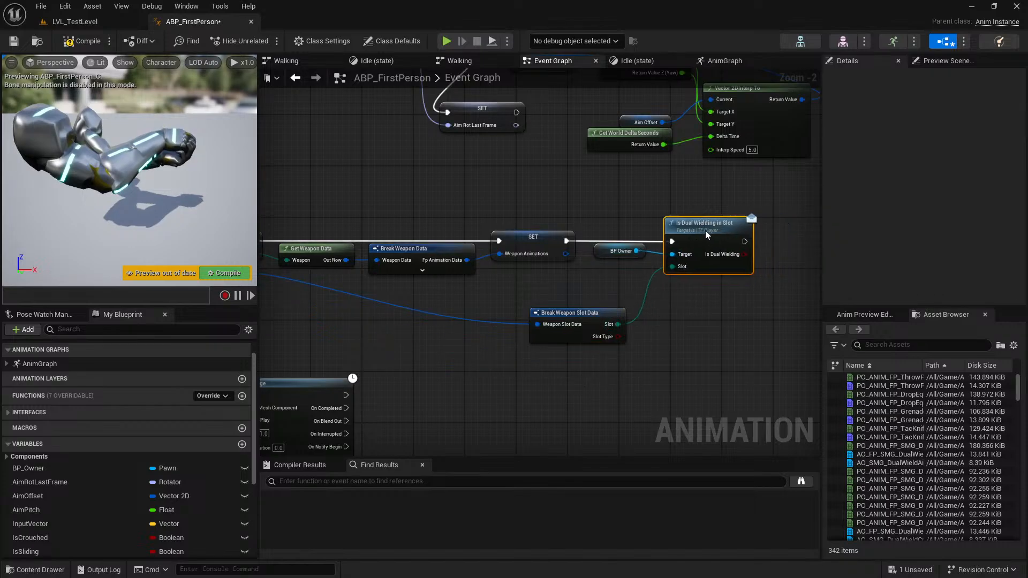
left_click_drag(586, 314, 604, 264)
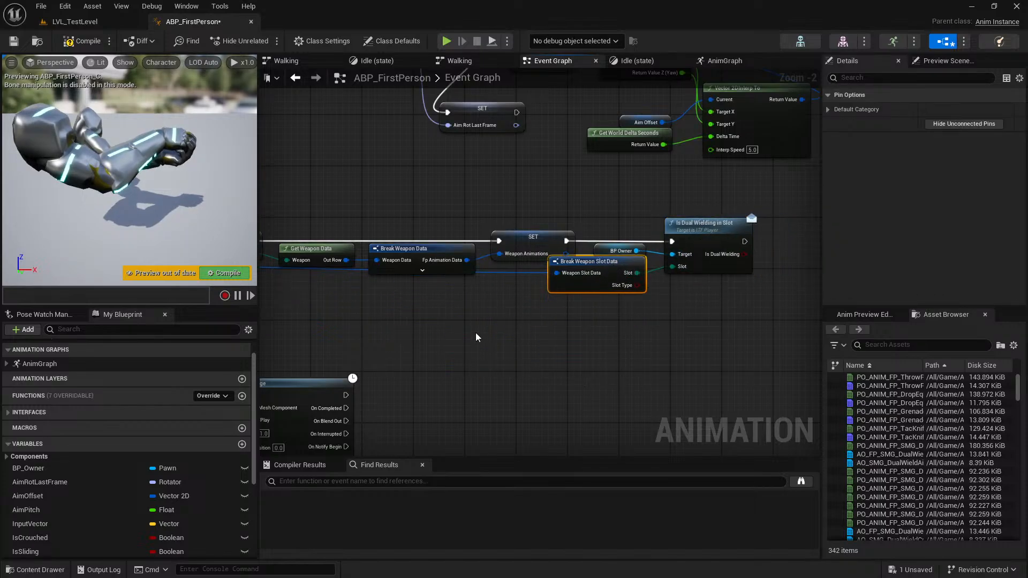
right_click_drag(475, 337, 700, 305)
left_click_drag(677, 269, 615, 268)
right_click_drag(722, 254, 495, 259)
left_click_drag(600, 249, 601, 263)
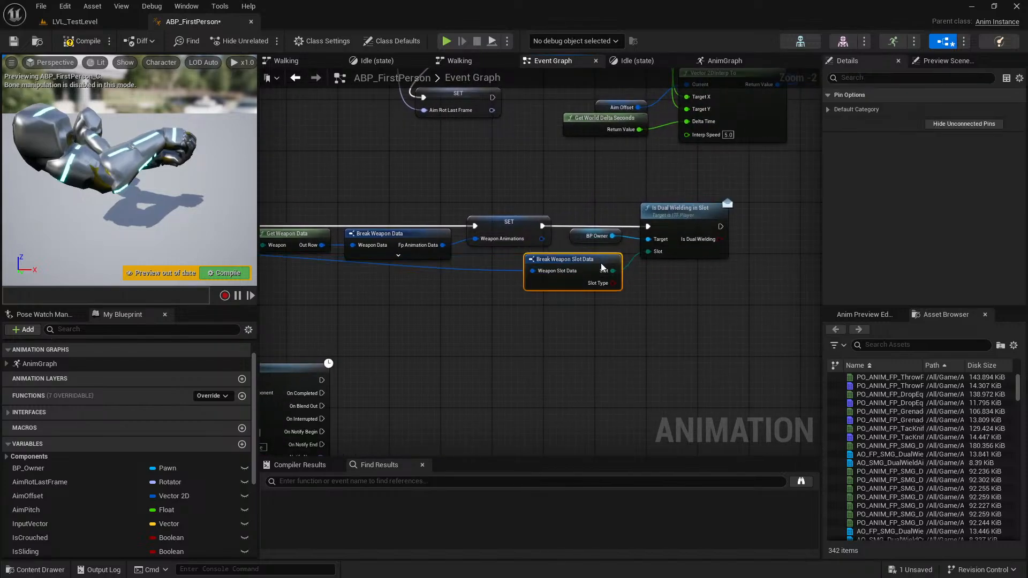
left_click(699, 325)
left_click(77, 41)
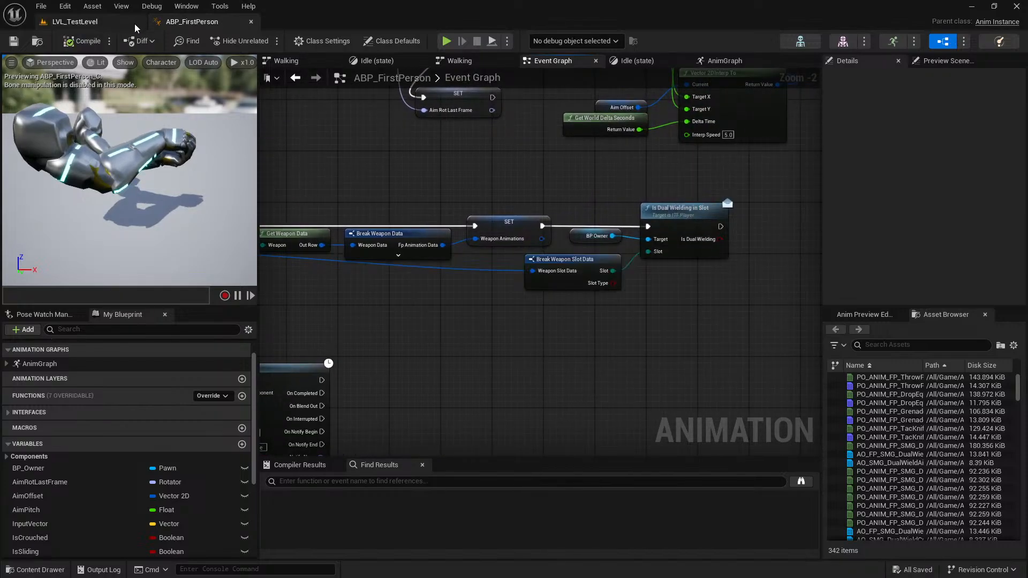
Playtest LVL_TestLevel full screen, dual-wield a second SMG and fire it, and end the session.
left_click(135, 24)
left_click(265, 42)
key("F11")
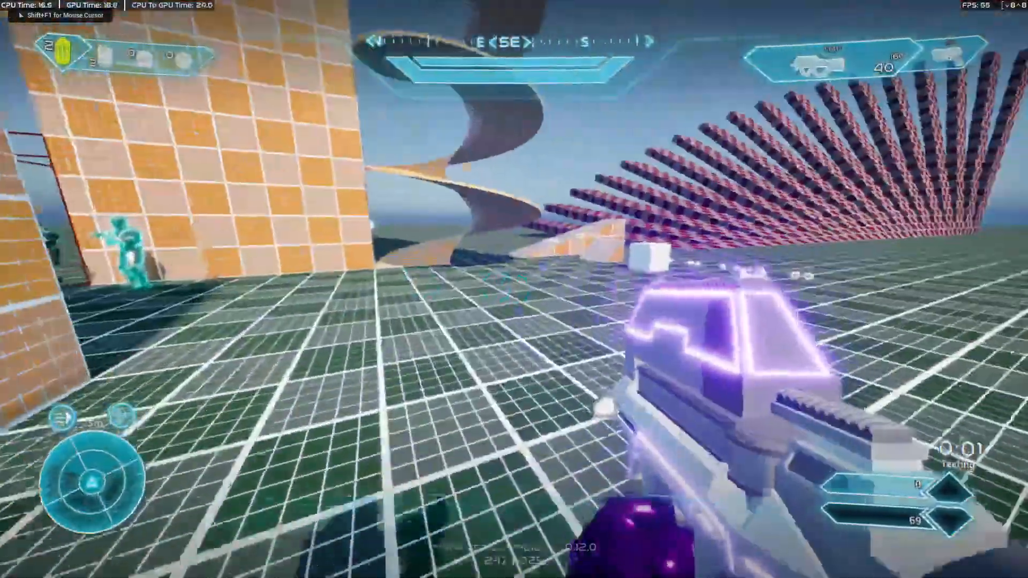
key("w")
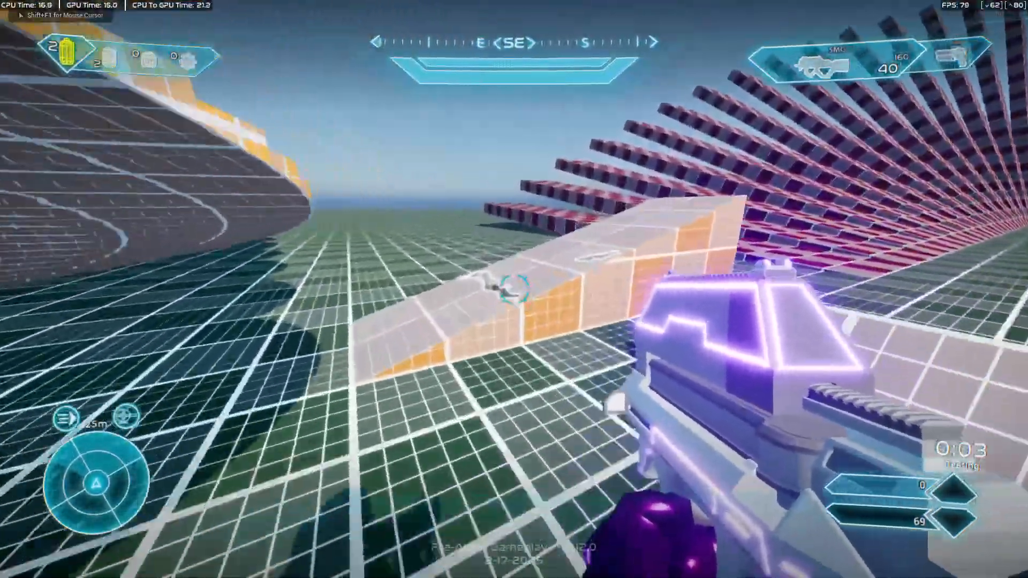
key("w")
key("2")
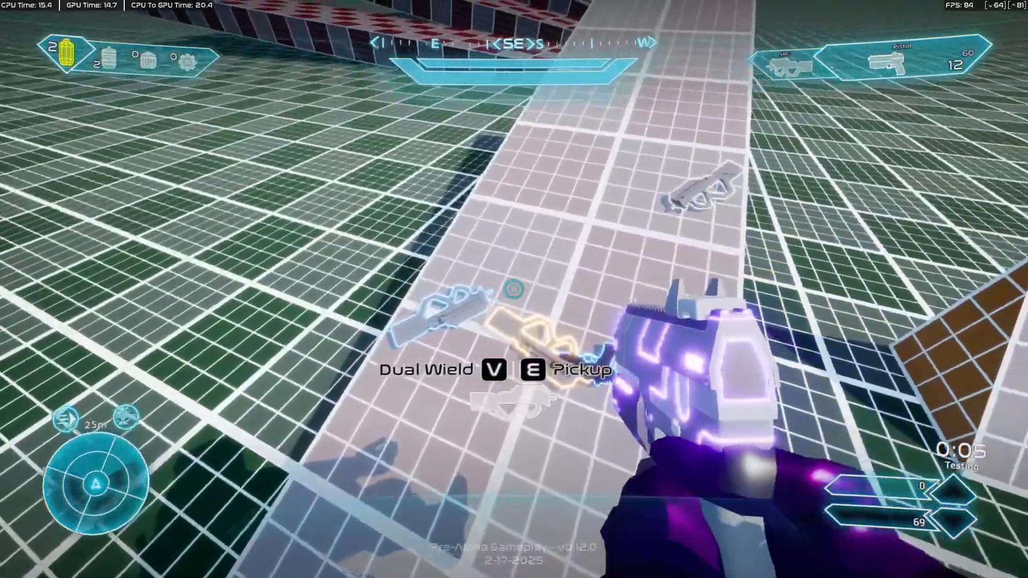
key("1")
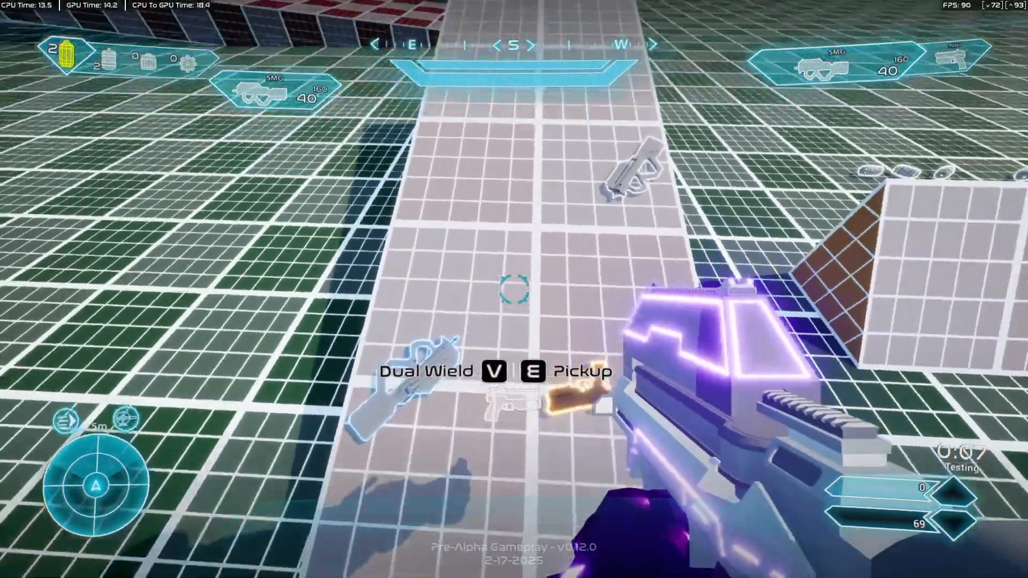
key("w")
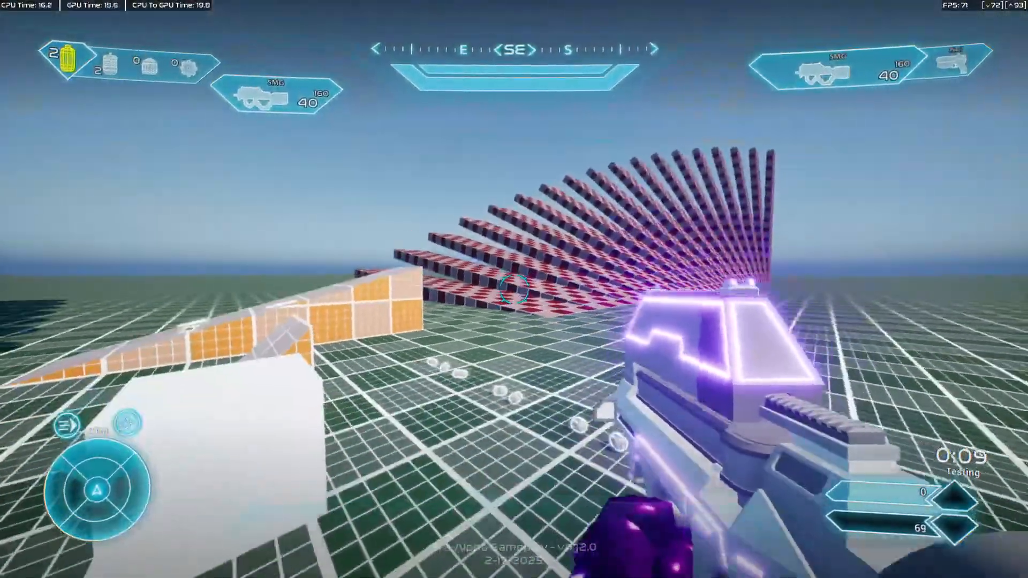
left_click(514, 289)
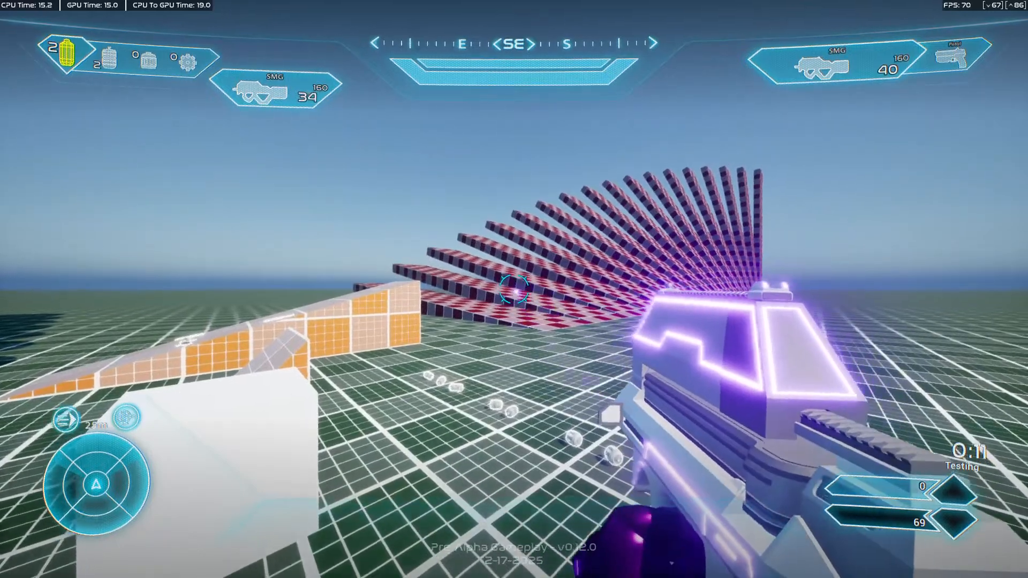
key("shift+F1")
key("F11")
left_click(299, 42)
Set IsDualWielding from the Is Dual Wielding in Slot result in ABP_FirstPerson's Event Graph, then compile and save.
left_click(191, 21)
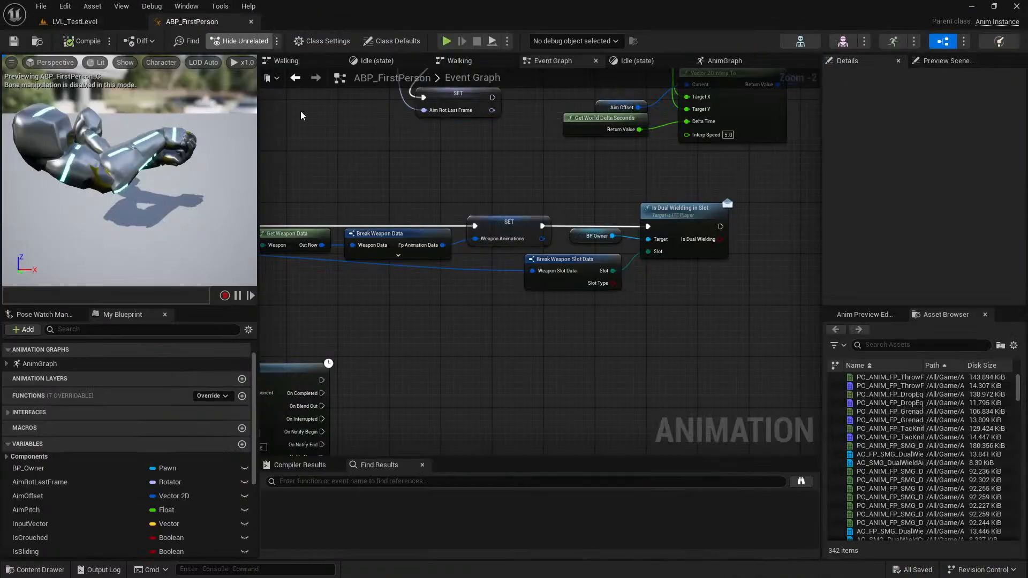
right_click_drag(669, 320, 293, 372)
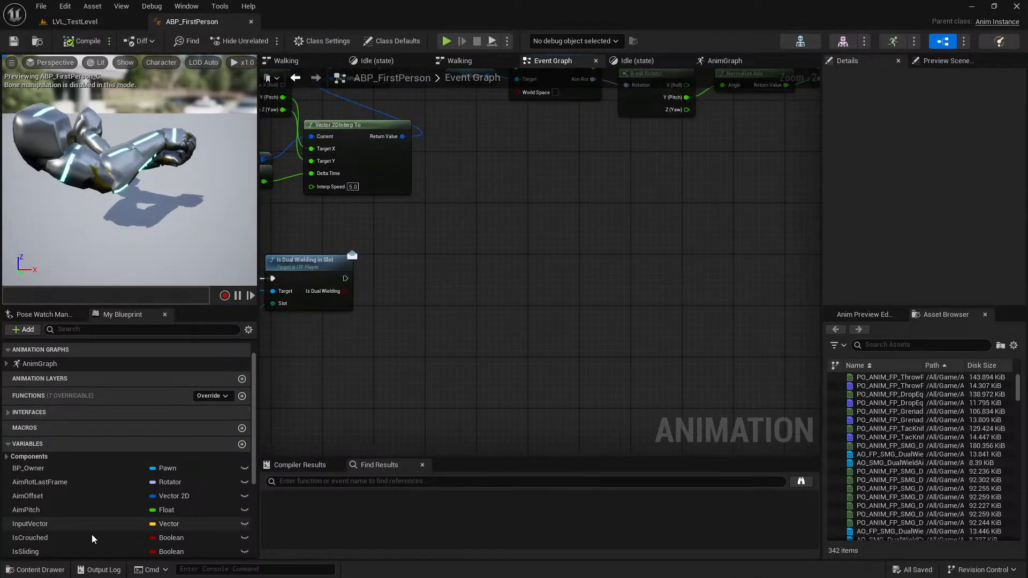
scroll(81, 531, "down", 5)
left_click_drag(72, 535, 353, 290)
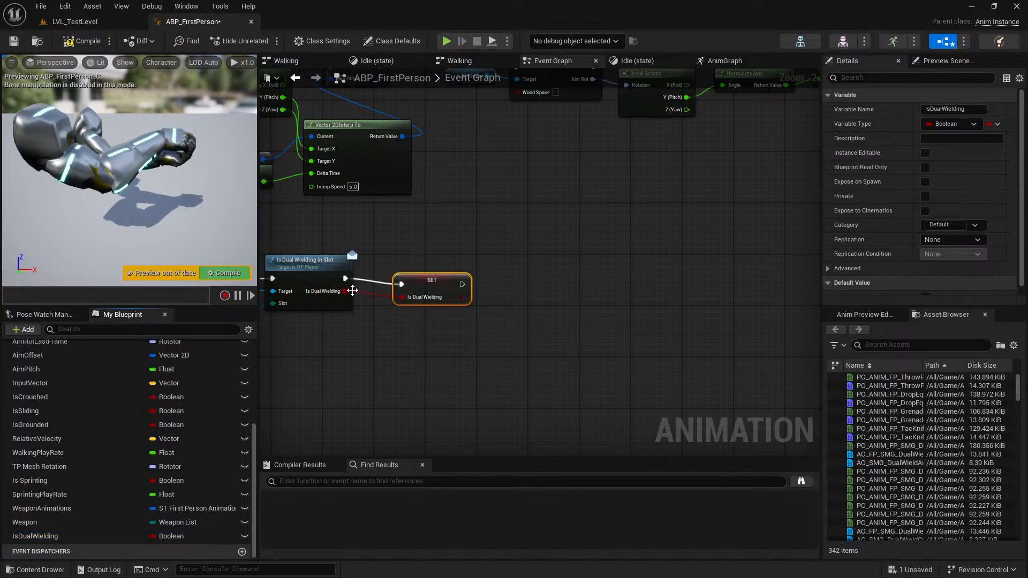
left_click_drag(426, 278, 412, 275)
left_click(95, 44)
key("ctrl+s")
Playtest LVL_TestLevel again and pick up a second SMG as a dual-wield weapon.
left_click(80, 23)
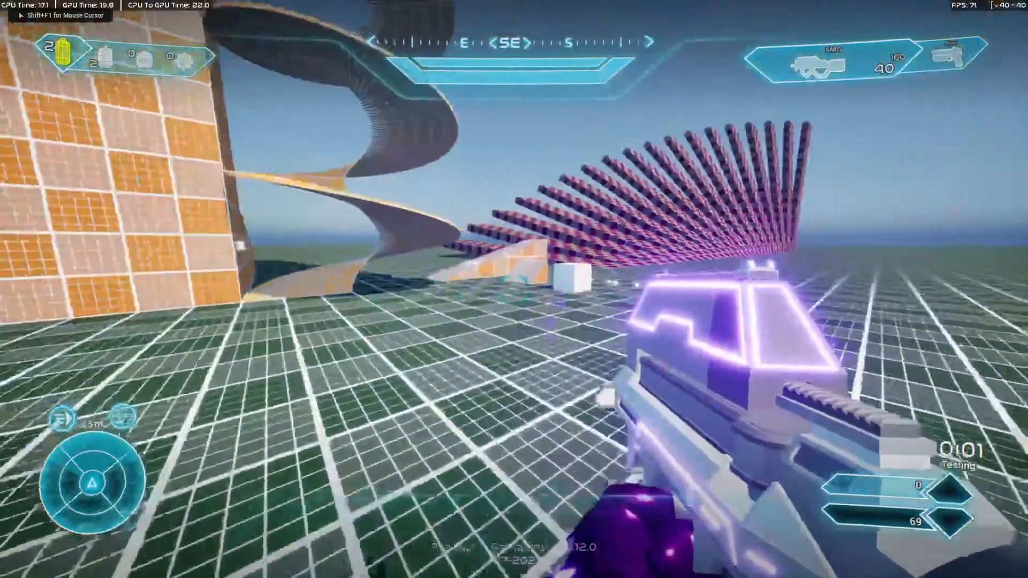
key("w")
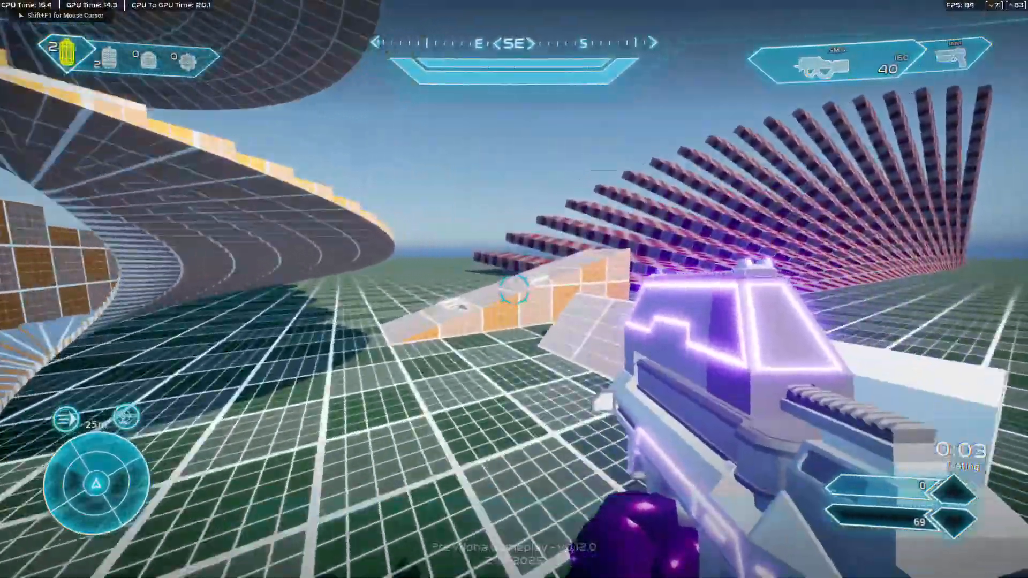
left_click(514, 289)
key("w")
key("e")
key("e")
key("w")
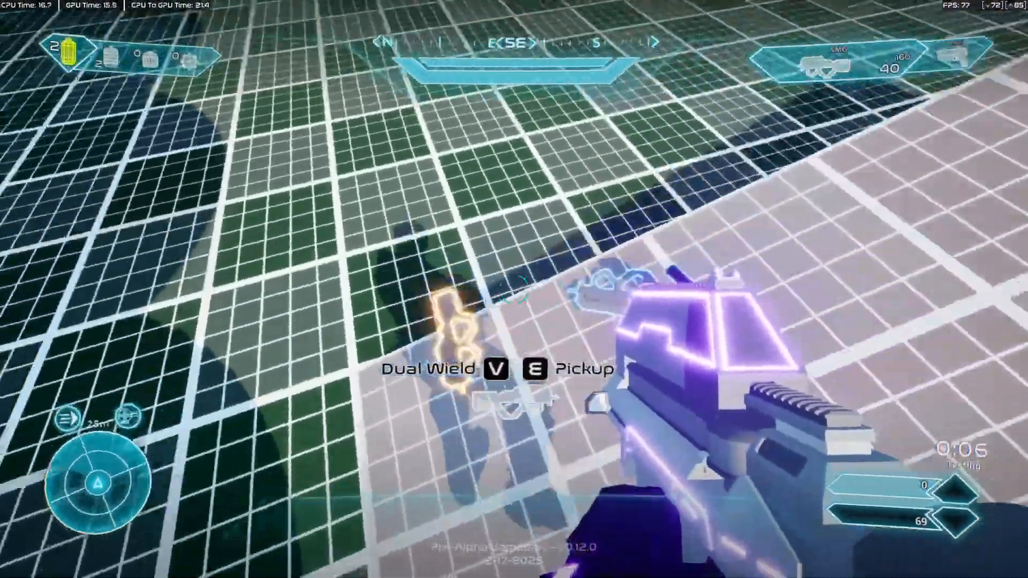
key("v")
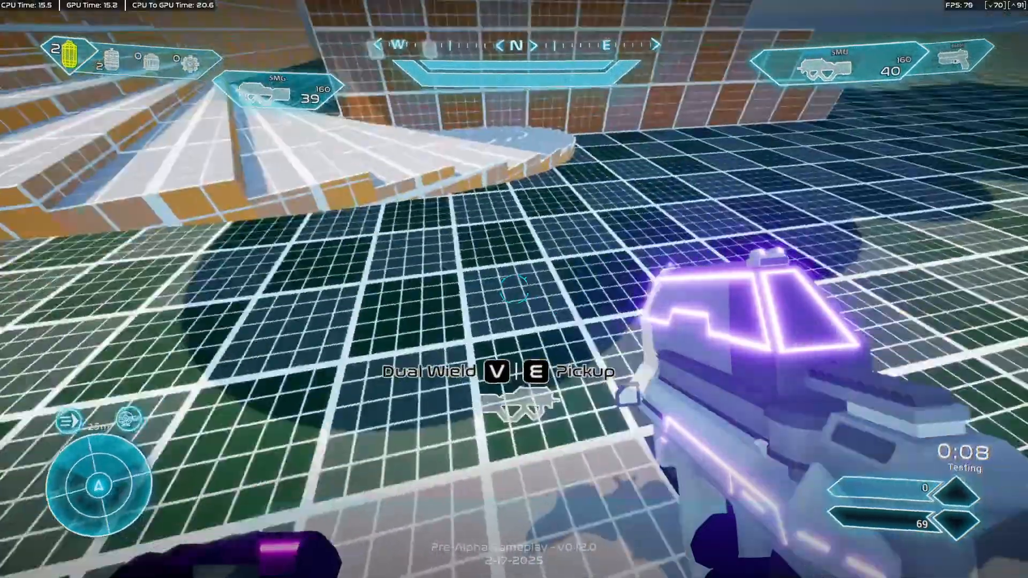
Move around the level, fire both SMGs to check the dual-wield animation, and leave full screen.
key("w")
key("w")
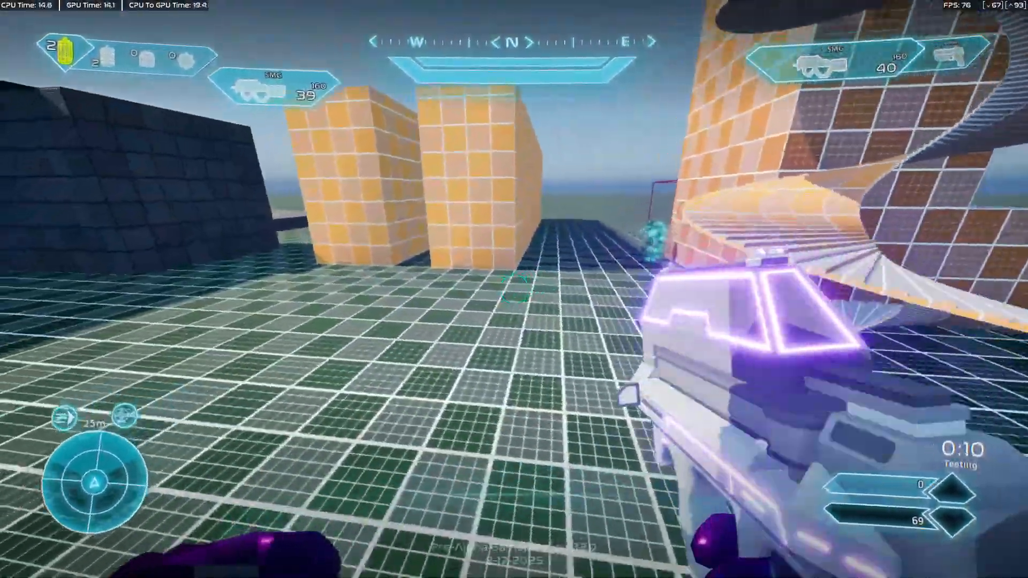
key("e")
key("e")
key("w")
right_click(513, 289)
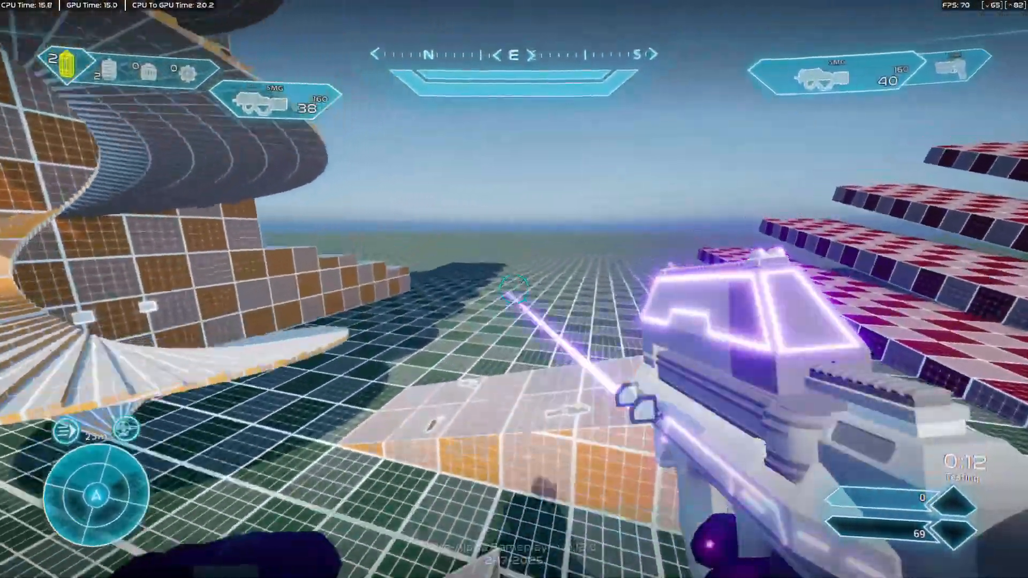
left_click(514, 289)
left_click(514, 289)
left_click(514, 289)
right_click(514, 289)
left_click(514, 289)
right_click(514, 289)
right_click(514, 289)
key("F11")
key("shift+F1")
Open the BP_WeaponBase blueprint from the Blueprints/Weapons folder and stop the play session.
left_click(392, 41)
left_click(594, 38)
left_click(199, 24)
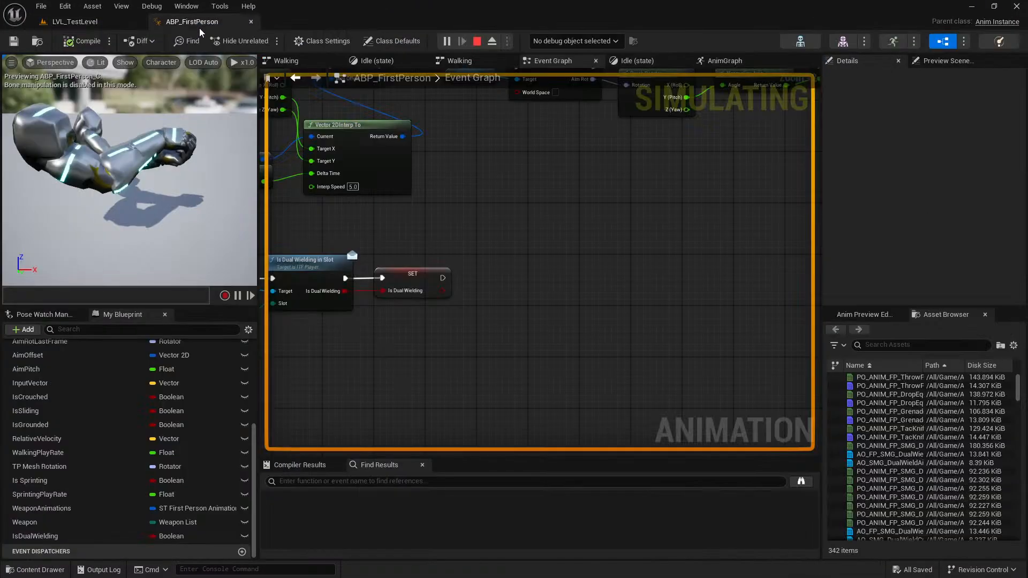
left_click(125, 28)
left_click(242, 449)
left_click(236, 431)
scroll(248, 464, "up", 3)
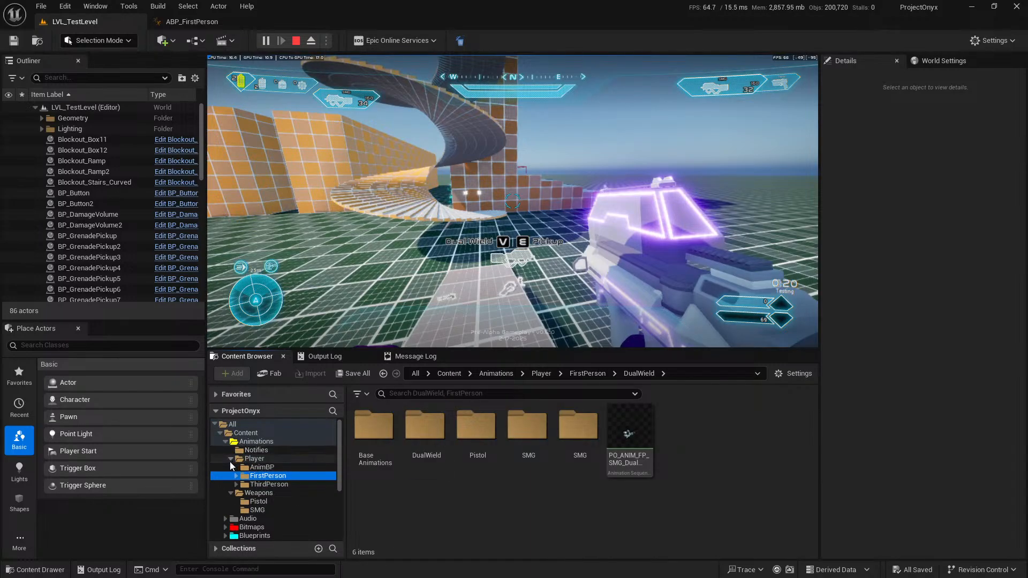
left_click(230, 460)
left_click(225, 442)
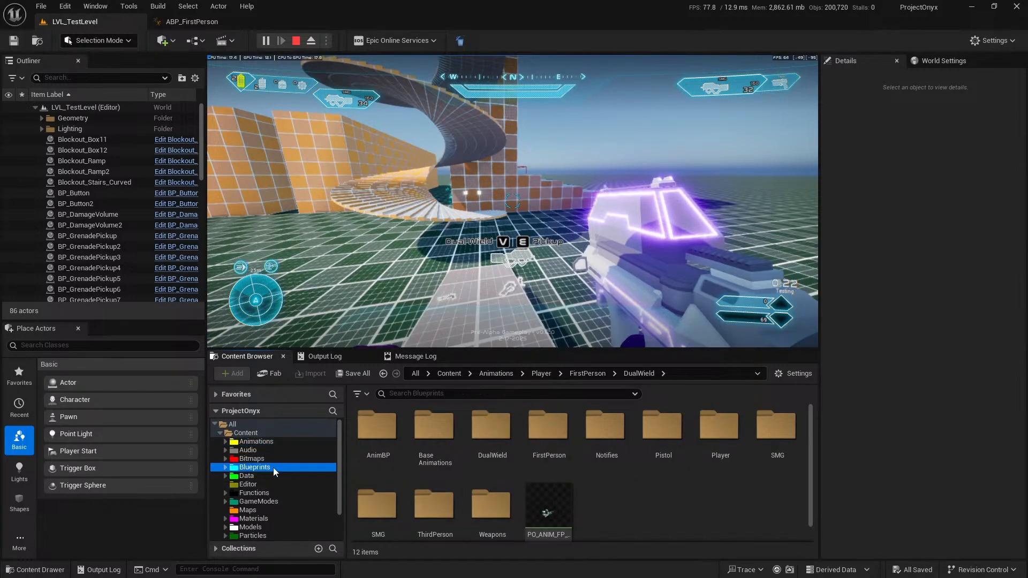
double_click(493, 484)
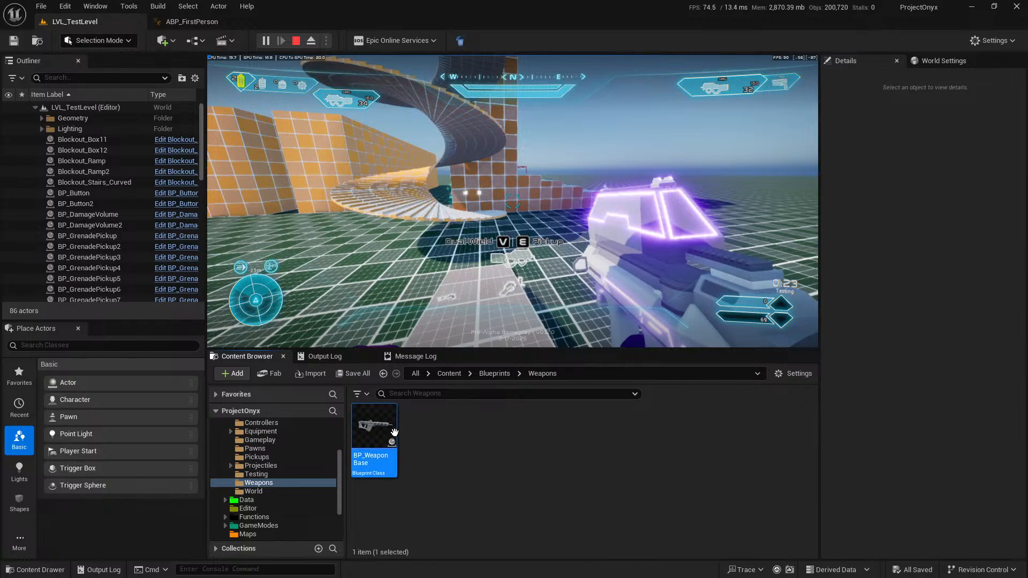
double_click(395, 440)
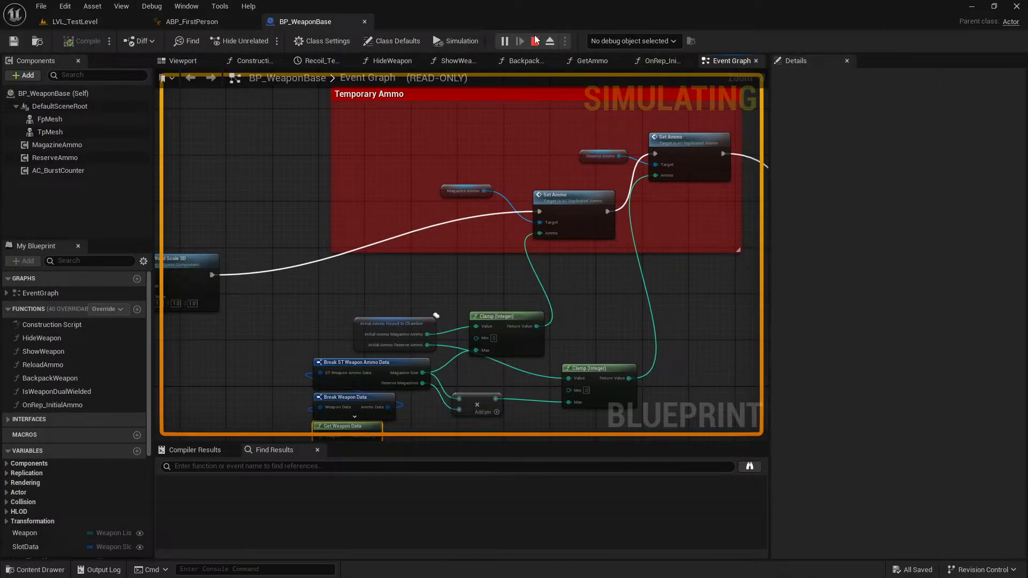
left_click(535, 41)
Examine how BP_WeaponBase's Event Graph attaches the third-person weapon mesh to the owner.
scroll(561, 276, "down", 8)
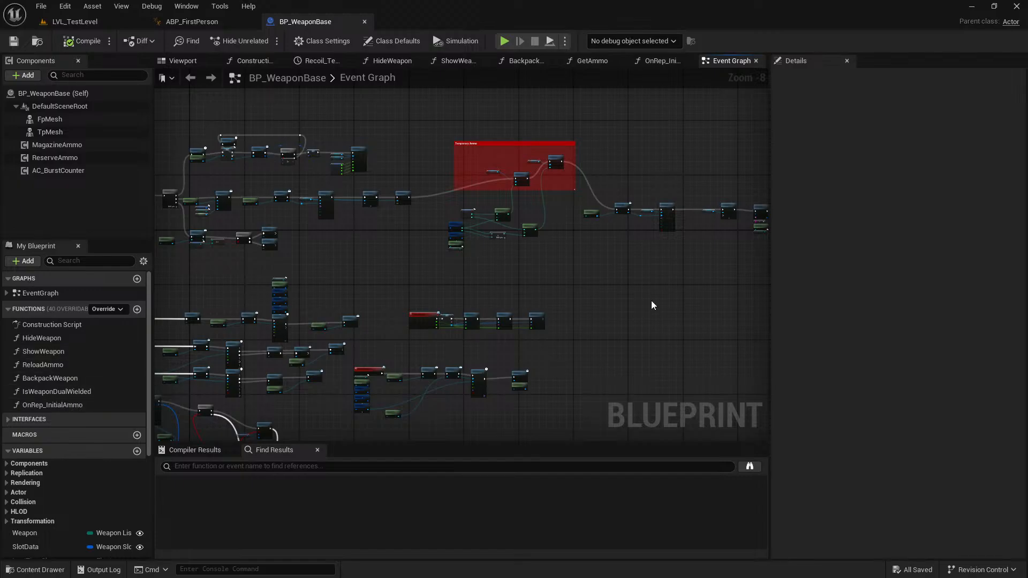
right_click_drag(667, 224, 482, 236)
scroll(483, 236, "up", 7)
scroll(365, 252, "down", 2)
right_click_drag(343, 246, 470, 236)
left_click_drag(324, 149, 675, 333)
right_click_drag(688, 338, 469, 324)
right_click_drag(516, 243, 660, 236)
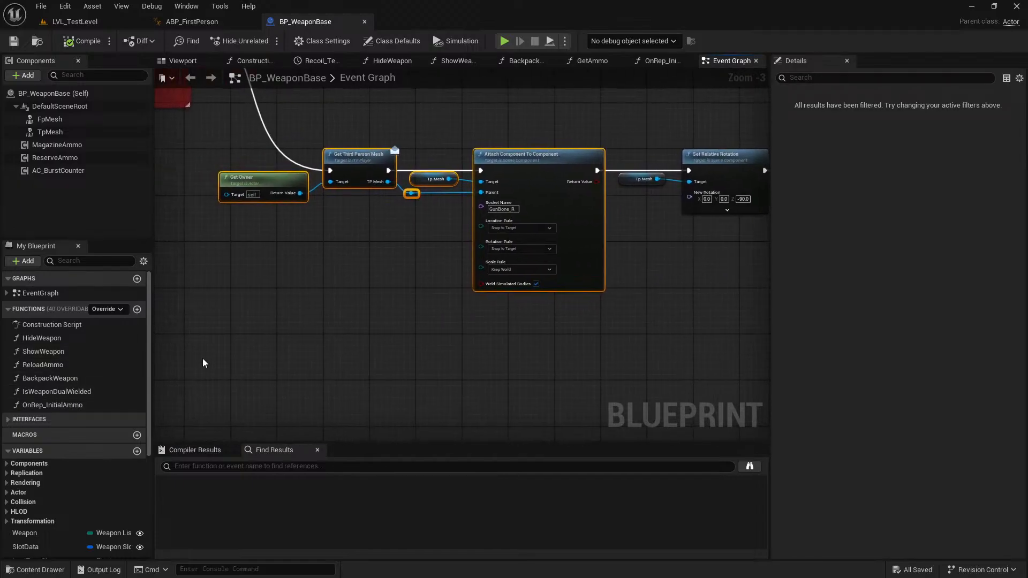
Open the ShowWeapon function and examine how the third-person mesh's attachment socket is selected.
double_click(75, 351)
right_click_drag(463, 364, 503, 337)
scroll(503, 336, "down", 1)
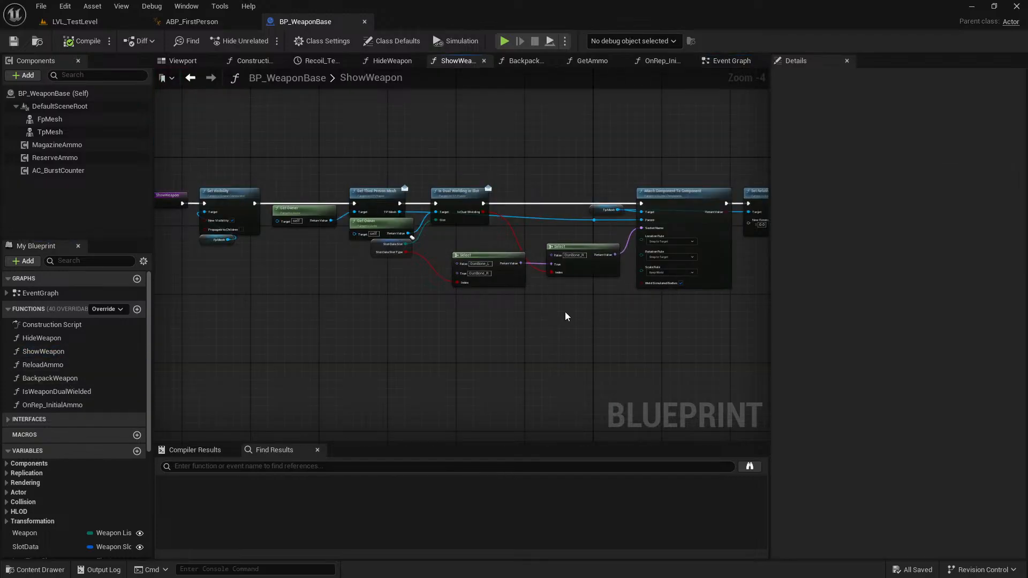
right_click_drag(614, 323, 551, 311)
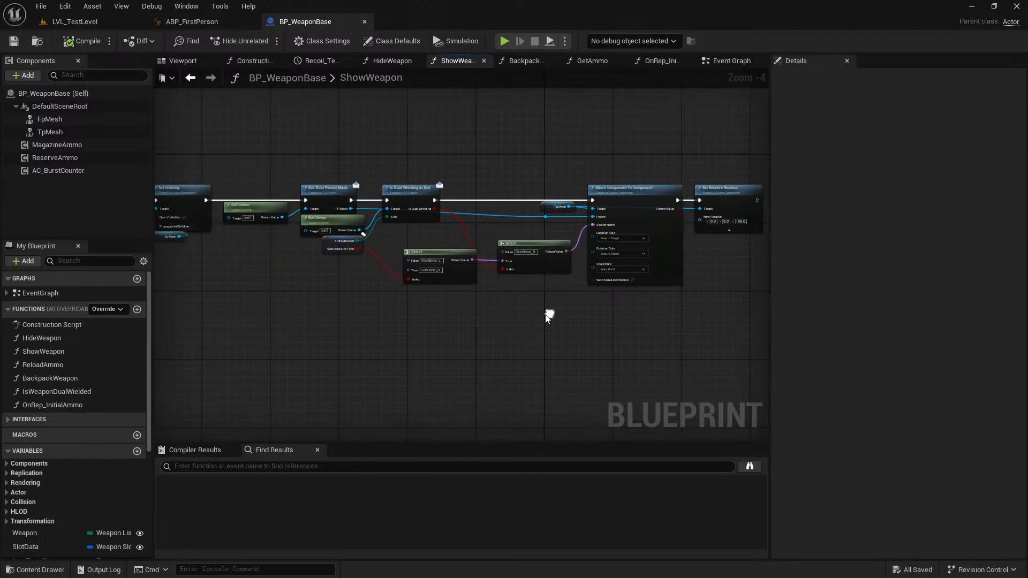
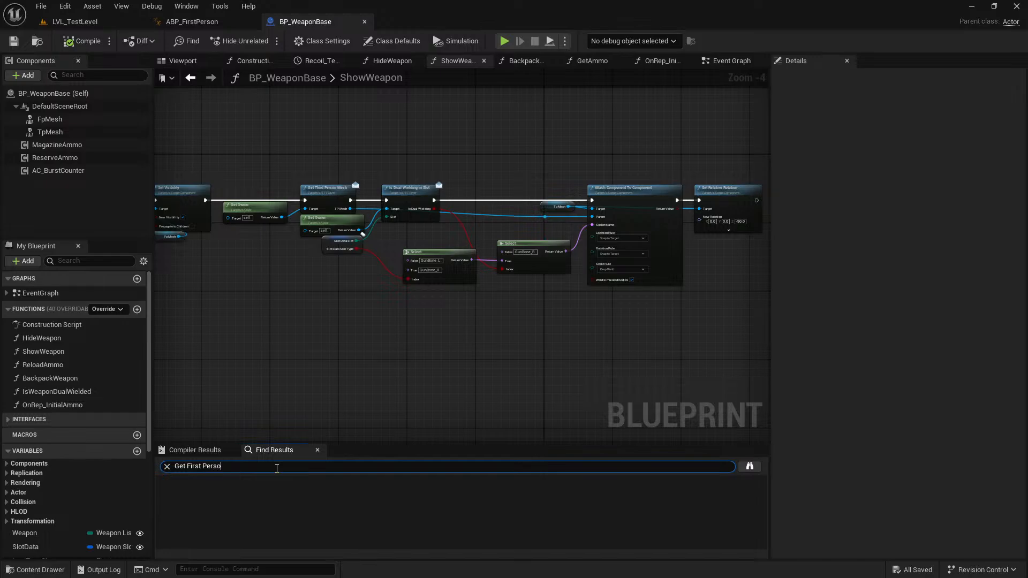
Search BP_WeaponBase for "Get First Person Mesh" and locate the call that attaches the first-person weapon mesh.
key("Return")
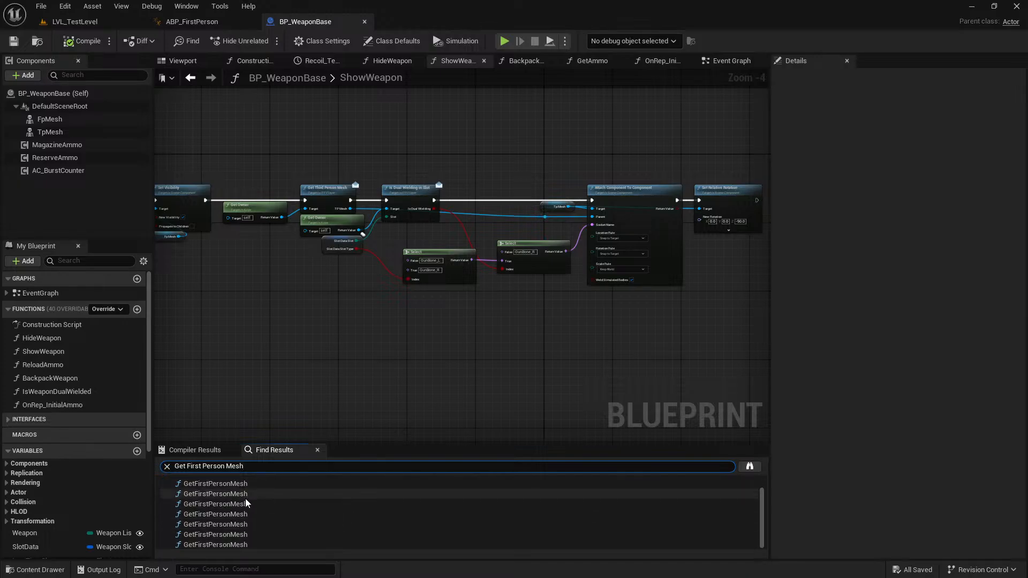
left_click(246, 497)
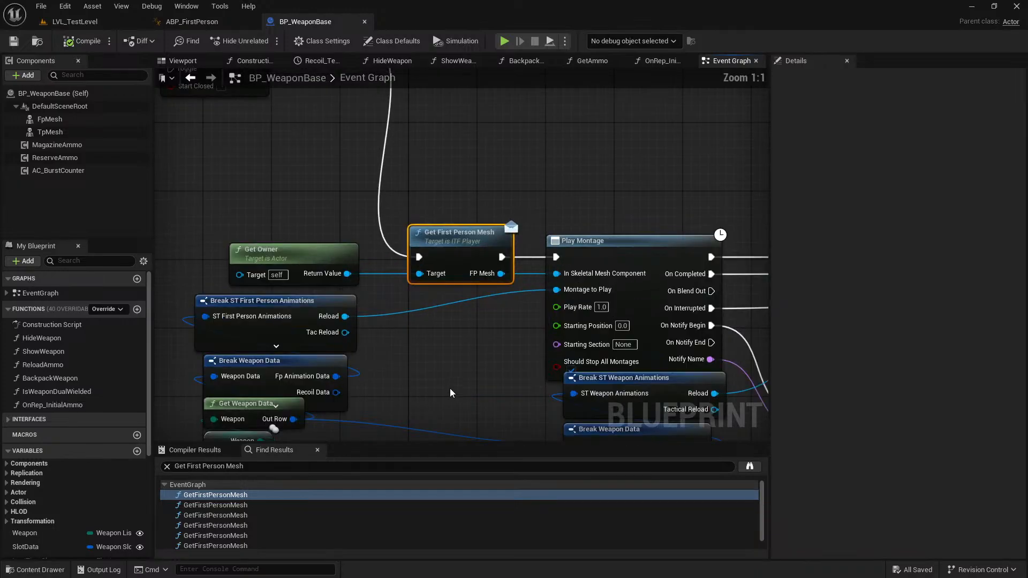
left_click(211, 505)
left_click(241, 515)
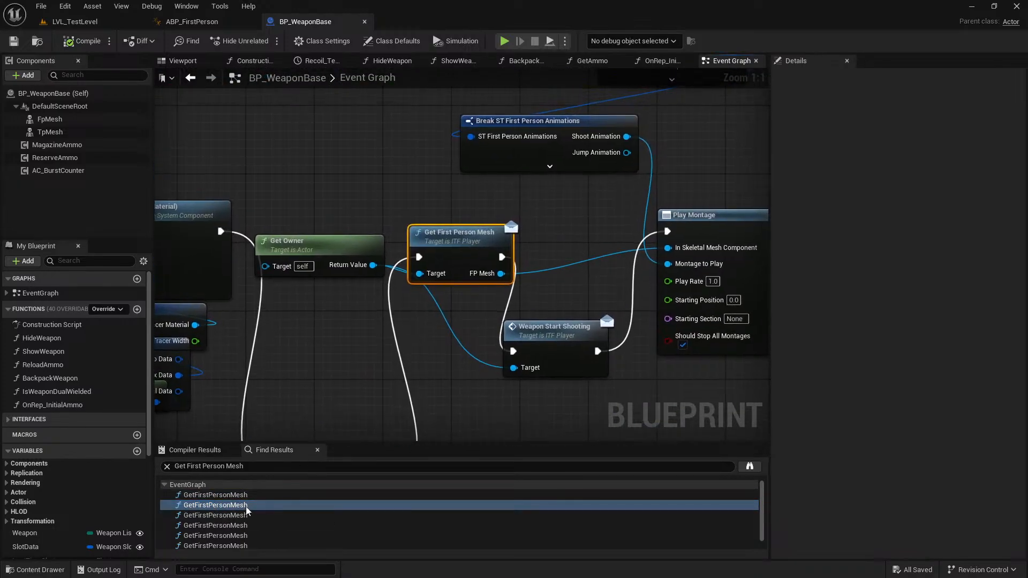
scroll(399, 288, "down", 5)
right_click_drag(399, 288, 438, 229)
scroll(438, 229, "up", 4)
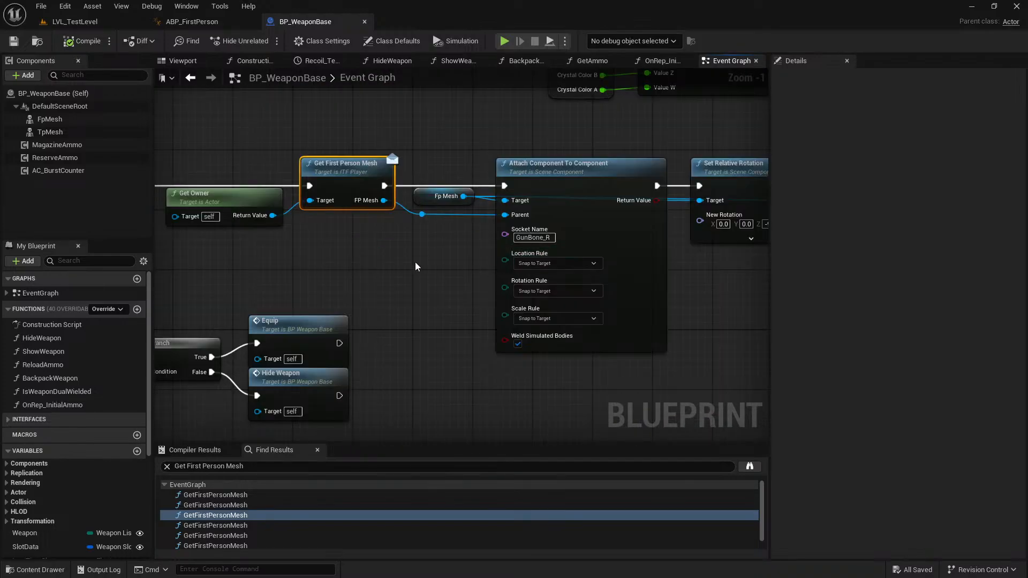
Copy the socket selection nodes from ShowWeapon: Is Dual Wielding in Slot, its Get Owner, Slot Data and both Select nodes.
double_click(62, 351)
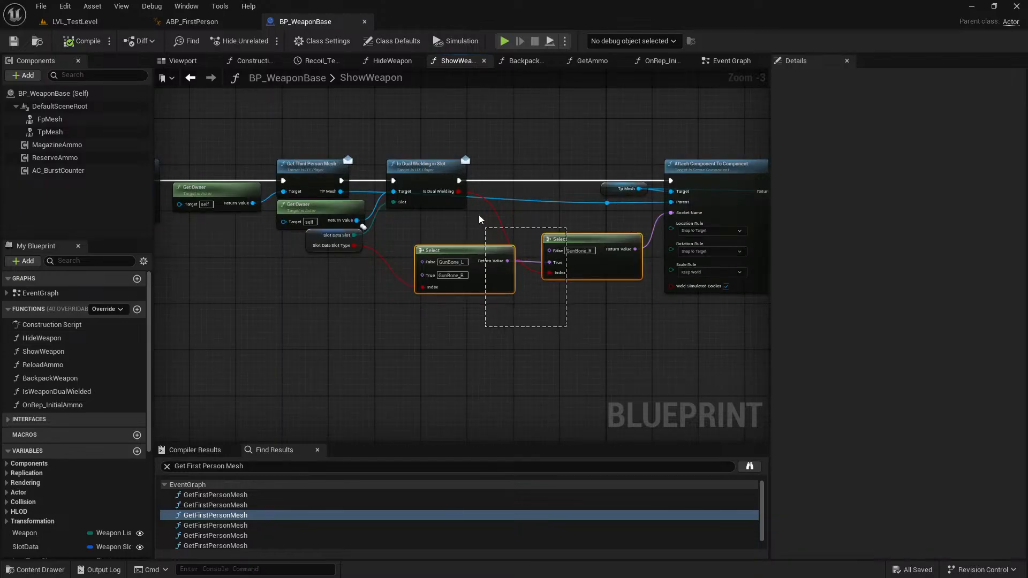
left_click_drag(334, 240, 355, 267)
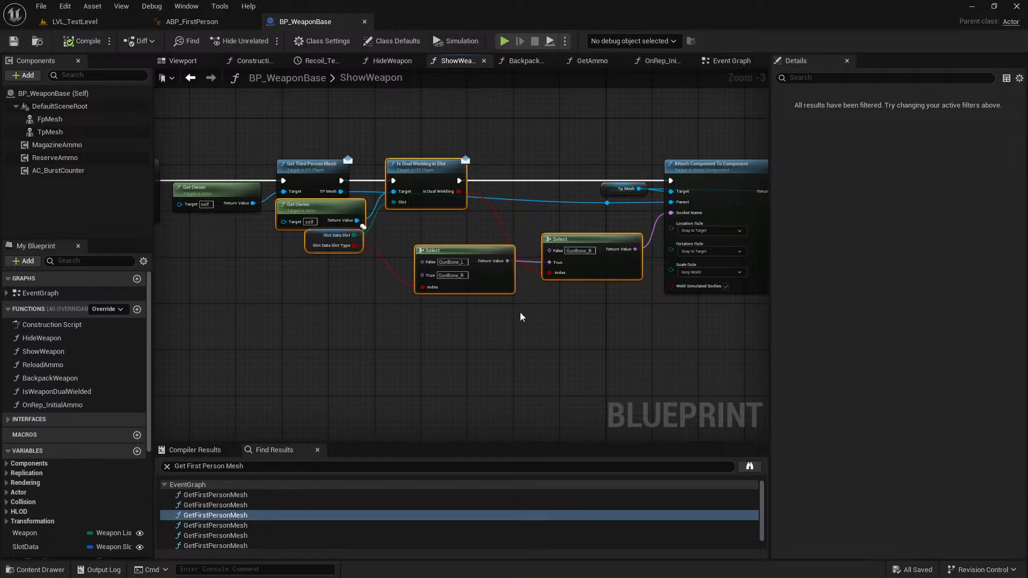
key("alt+Left")
Move the Event Graph's Get First Person Mesh node next to Fp Mesh, making room after Weapon Added.
scroll(452, 291, "down", 3)
right_click_drag(543, 262, 367, 243)
scroll(367, 243, "down", 2)
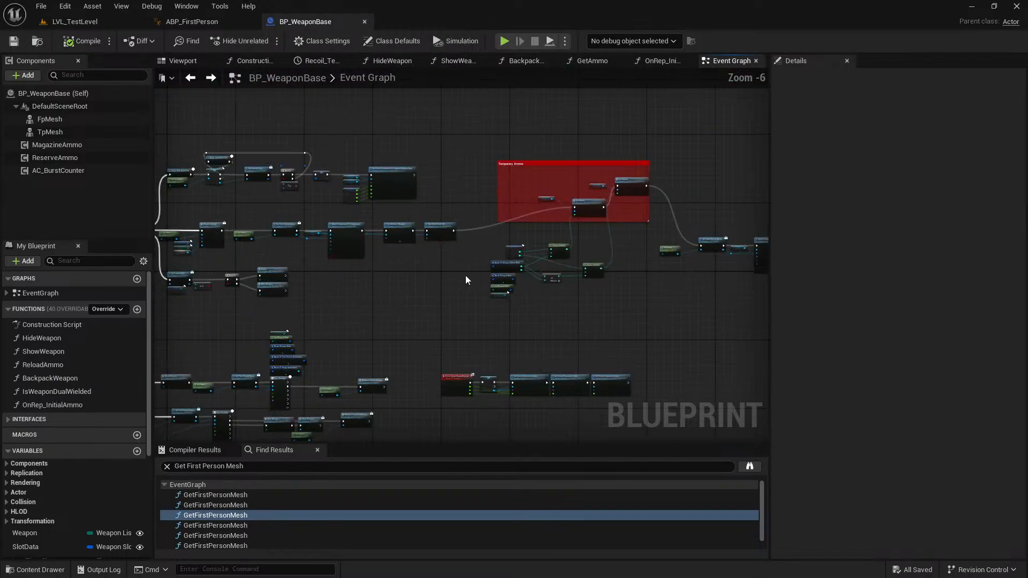
scroll(318, 228, "up", 4)
left_click_drag(427, 244, 575, 244)
right_click_drag(361, 272, 460, 260)
left_click_drag(344, 235, 387, 236)
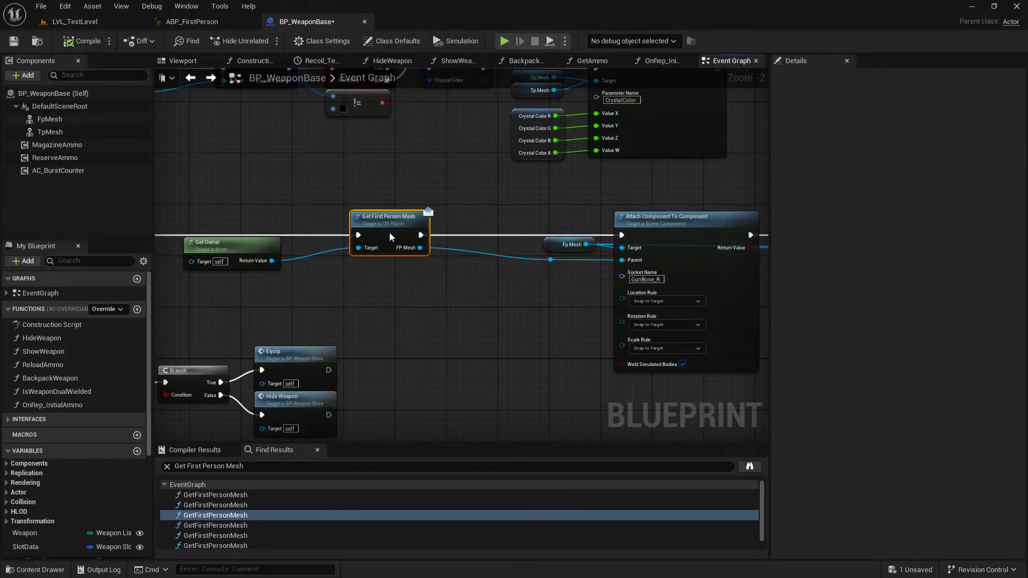
left_click_drag(467, 236, 486, 229)
right_click_drag(342, 290, 424, 276)
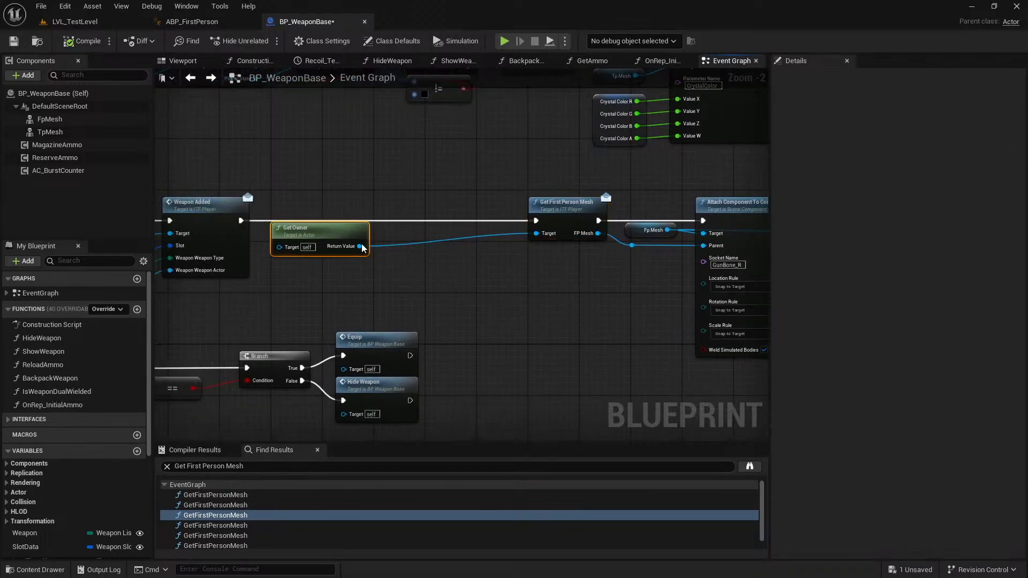
Move the Get Owner node beneath the Get First Person Mesh node it feeds.
left_click_drag(345, 239, 588, 296)
scroll(586, 296, "down", 6)
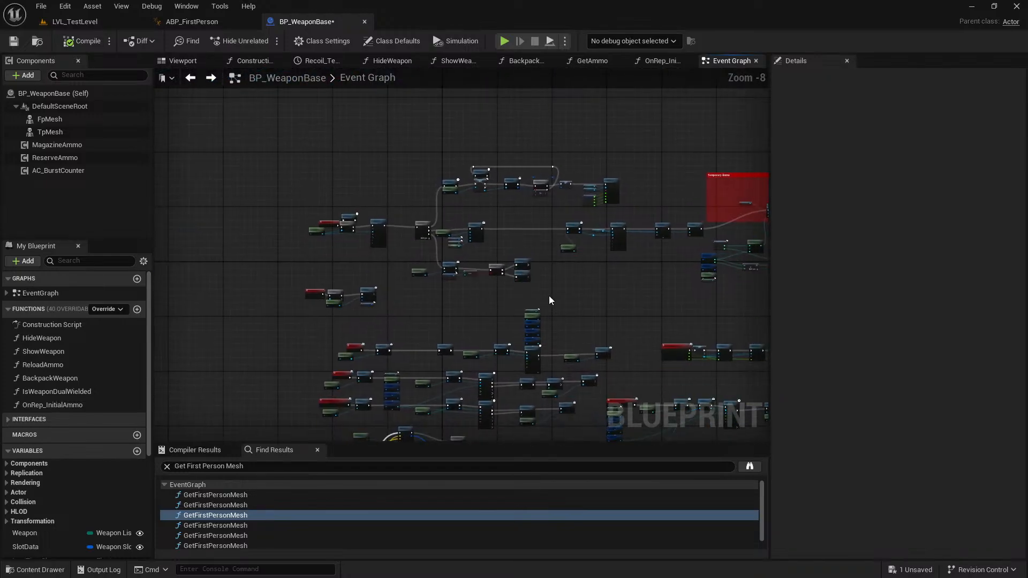
left_click_drag(408, 259, 406, 259)
scroll(439, 266, "up", 5)
left_click_drag(488, 252, 500, 319)
left_click(661, 233)
right_click_drag(679, 227, 407, 284)
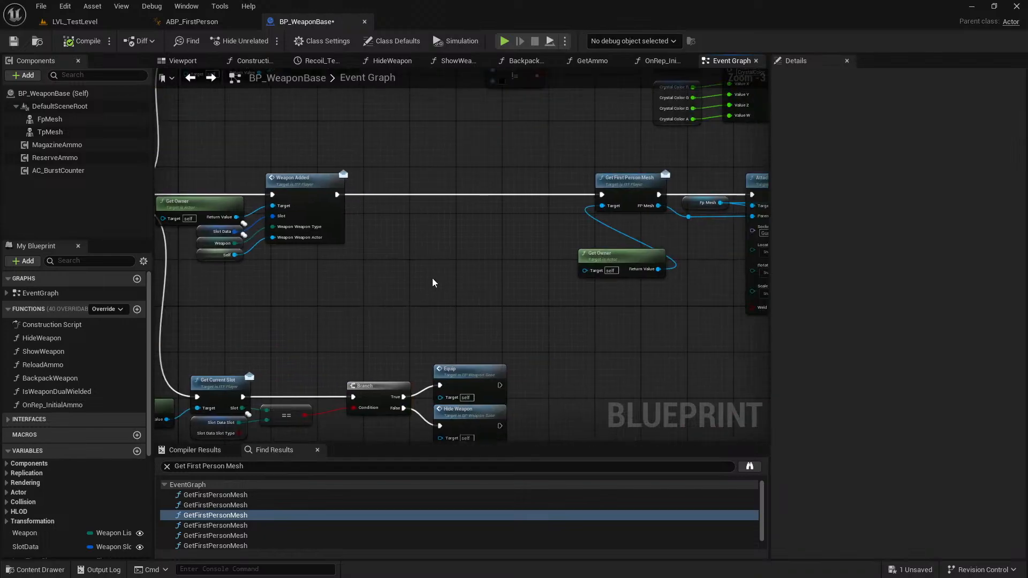
Paste the copied nodes after Weapon Added and route execution through Is Dual Wielding in Slot into Get First Person Mesh.
key("ctrl+v")
left_click_drag(470, 238, 413, 179)
left_click(410, 176)
scroll(407, 201, "up", 3)
left_click_drag(300, 192, 391, 190)
right_click_drag(505, 200, 400, 187)
left_click_drag(379, 179, 593, 177)
Arrange the pasted nodes and connect the final Select's Return Value to the first-person Attach Component To Component's Socket Name.
right_click_drag(633, 263, 500, 249)
left_click_drag(500, 250, 500, 204)
right_click_drag(506, 317, 482, 314)
mouse_move(467, 307)
left_mouse_down()
mouse_move(647, 218)
mouse_move(468, 307)
left_mouse_up()
left_click_drag(450, 154, 348, 154)
right_click_drag(619, 174, 480, 174)
left_click_drag(397, 135, 600, 236)
left_click_drag(580, 190, 479, 188)
right_click_drag(284, 360, 560, 299)
left_click(605, 306)
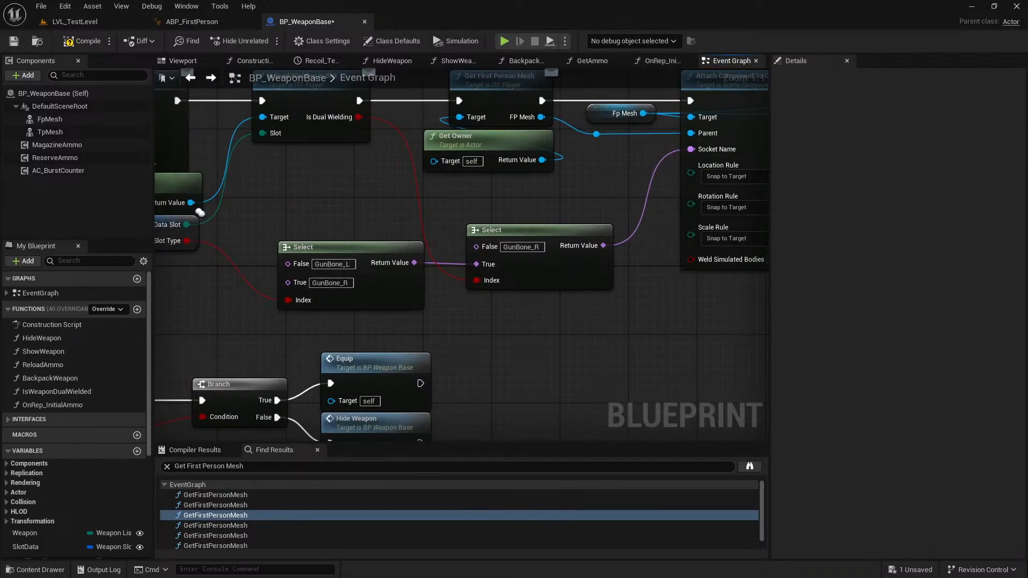
Review the Set Relative Rotation and Set World Scale 3D nodes after the attachment and save BP_WeaponBase.
right_click_drag(717, 311, 490, 311)
scroll(490, 312, "down", 2)
right_click_drag(569, 300, 508, 307)
right_click_drag(616, 286, 469, 282)
scroll(471, 280, "down", 4)
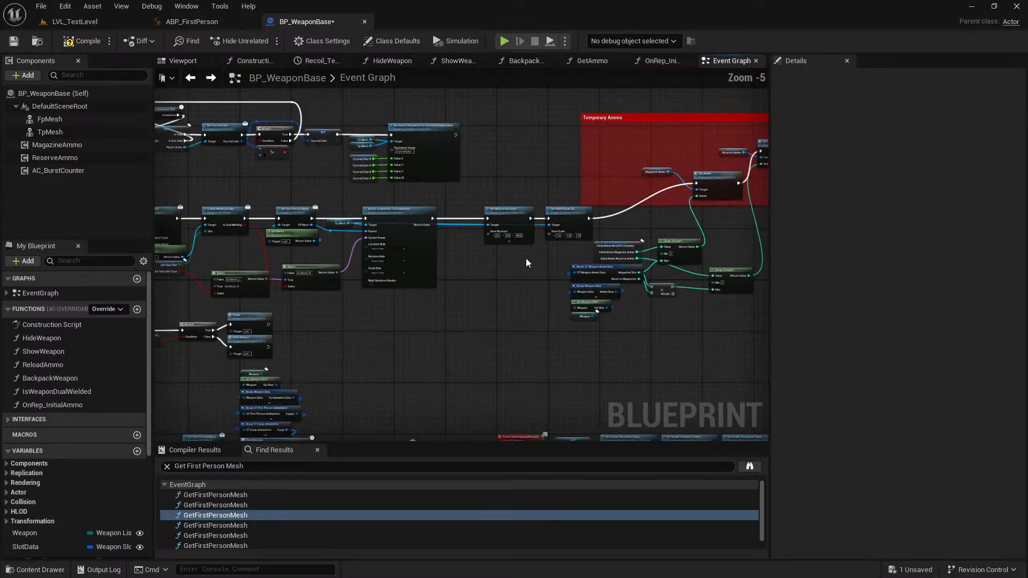
scroll(510, 226, "up", 6)
left_click_drag(546, 246, 409, 231)
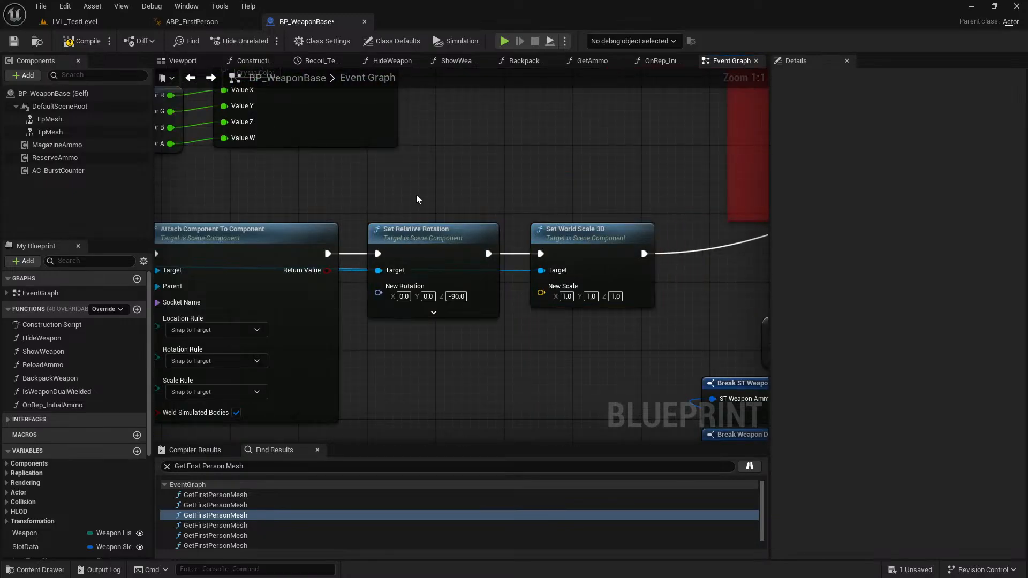
left_click(426, 199)
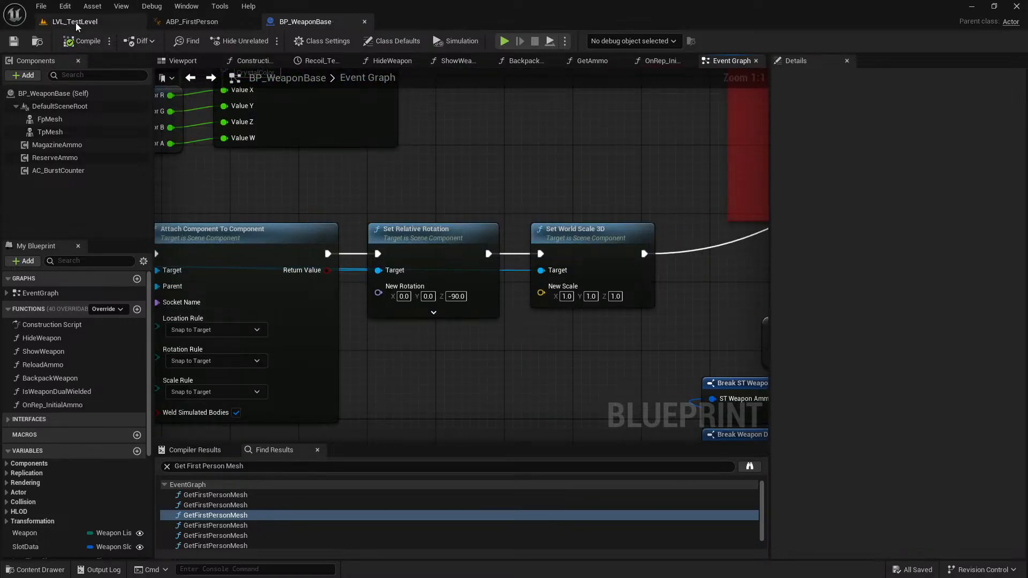
Play LVL_TestLevel in full screen and dual wield the SMG lying on the ground.
left_click(76, 22)
key("alt+p")
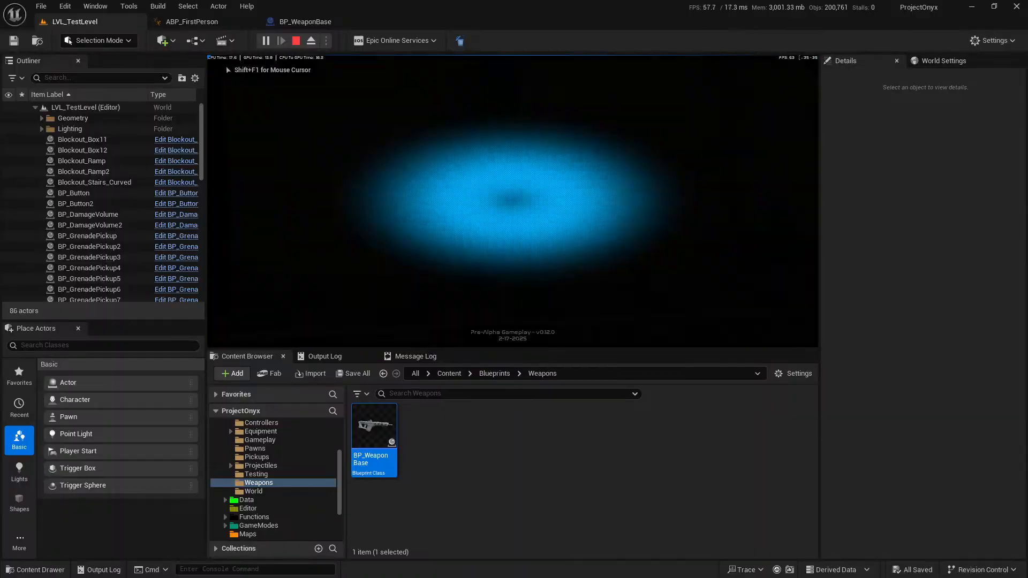
key("F11")
key("shift+w")
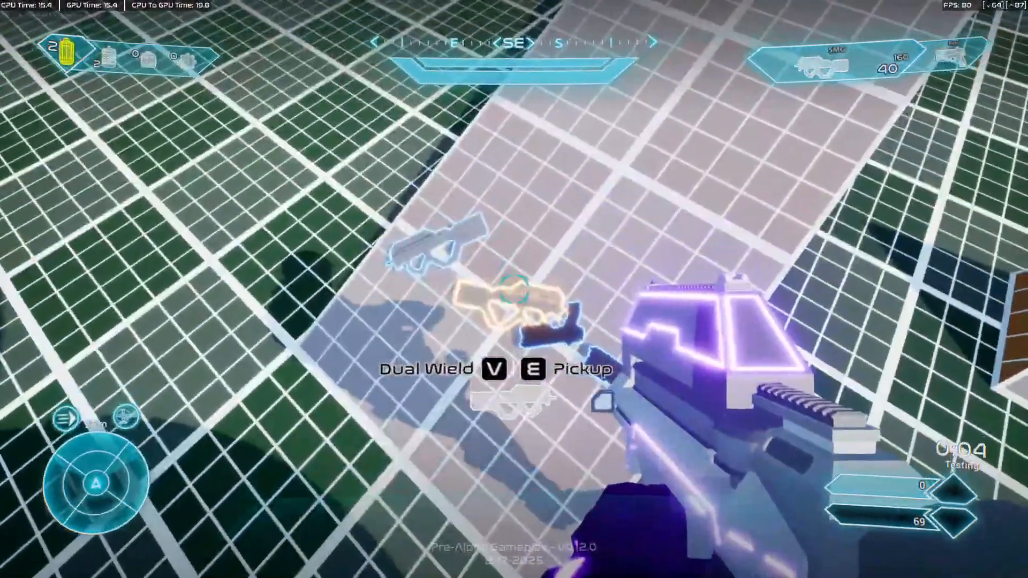
key("v")
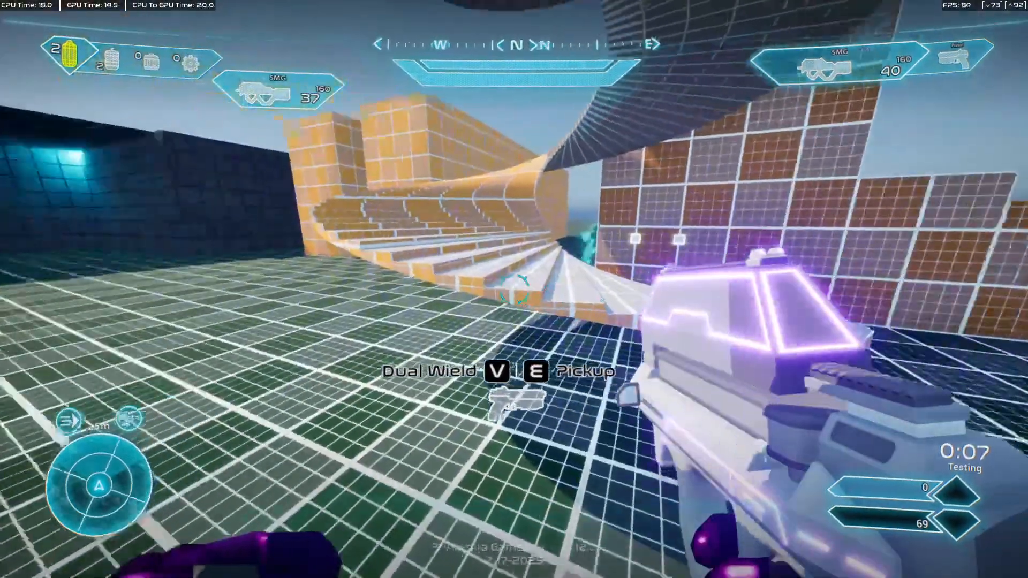
Walk through the level while firing the second SMG to test its first-person attachment.
key("w")
left_click(514, 289)
key("w")
left_click(514, 289)
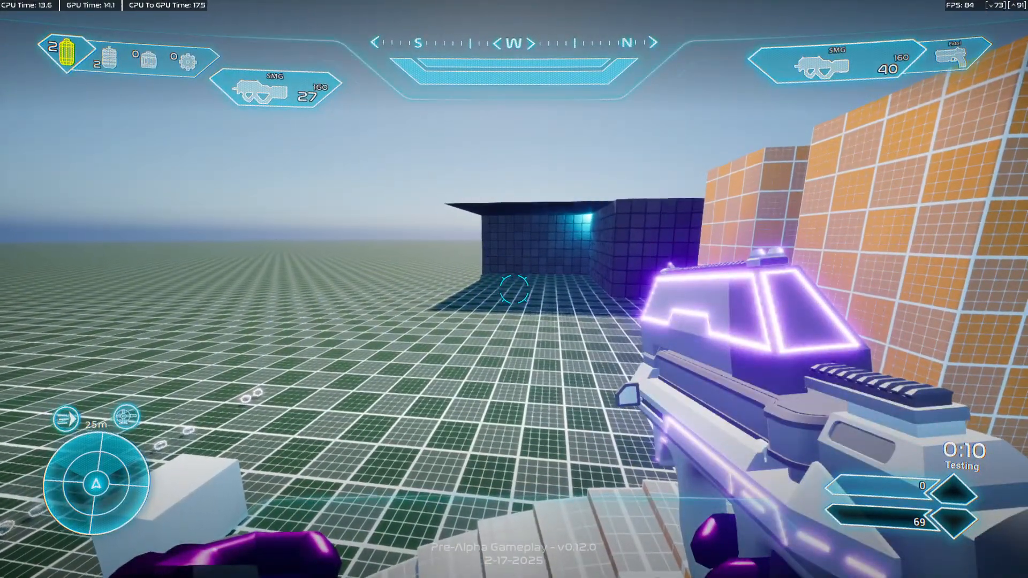
Eject from the player, inspect the character's weapon attachments from outside, and end the play session.
key("F8")
key("s")
right_click_drag(514, 289, 567, 289)
key("s")
key("a")
key("d")
key("s")
key("w")
key("s")
key("a")
key("a")
key("s")
key("w")
key("s")
key("s")
key("F11")
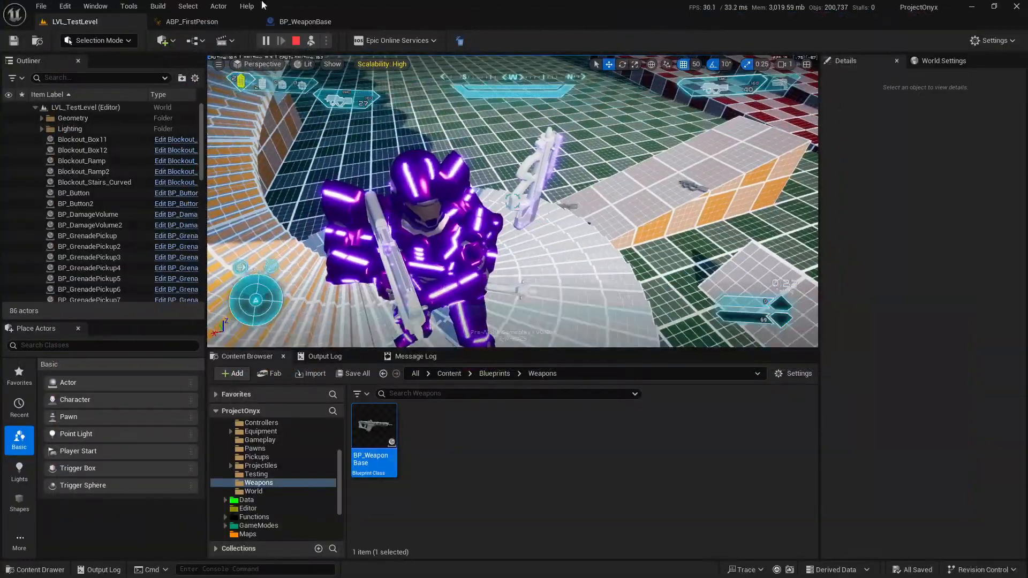
left_click(296, 41)
Switch to the PO_ANIM_FP_SMG_DualWield_Gen2_v1.0 file in Blender, view the rig from the side and enlarge the Bone Collections list.
key("alt+Tab")
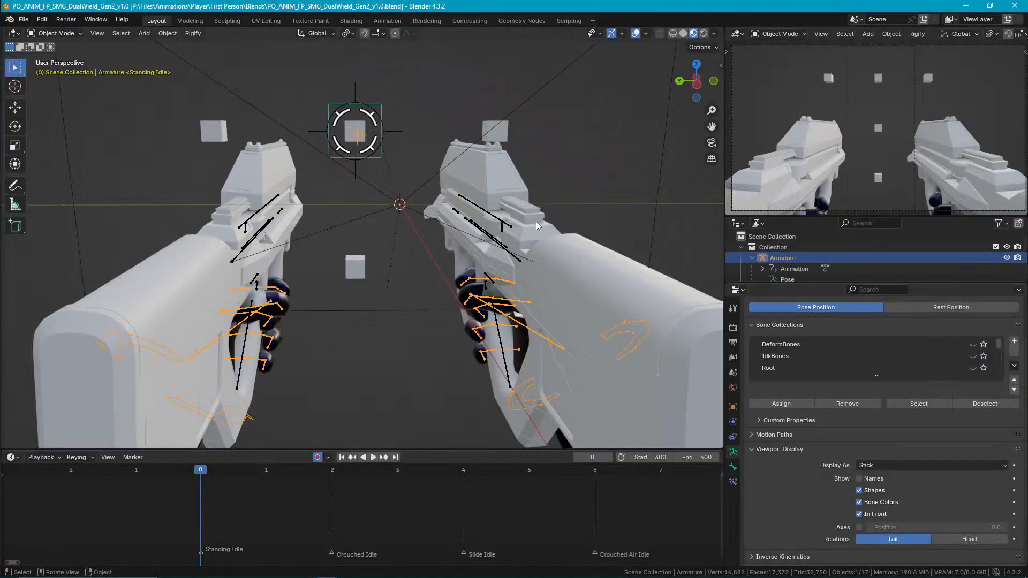
left_click(399, 281)
middle_click_drag(379, 287, 510, 228)
left_click(510, 228)
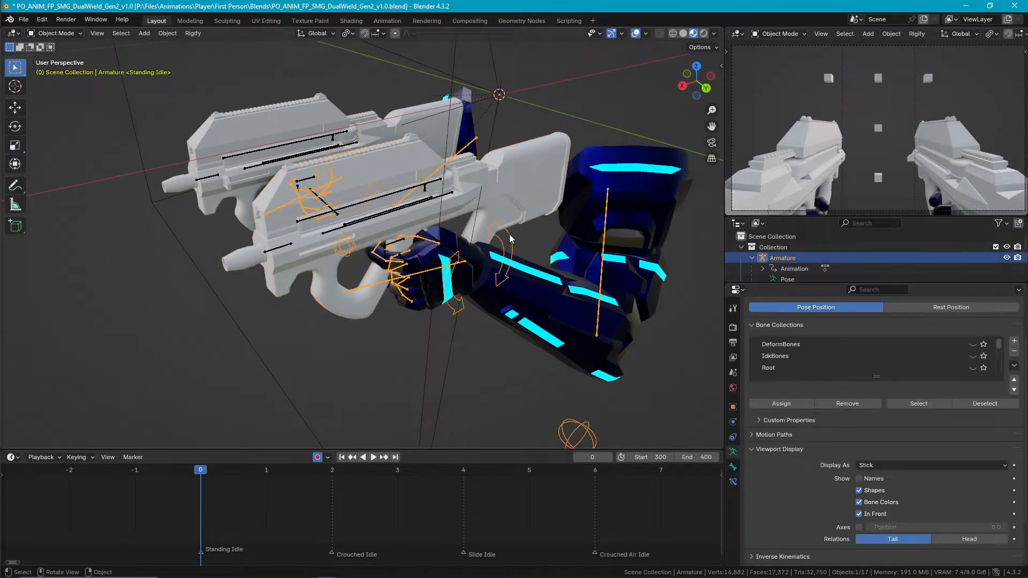
left_click_drag(868, 374, 878, 481)
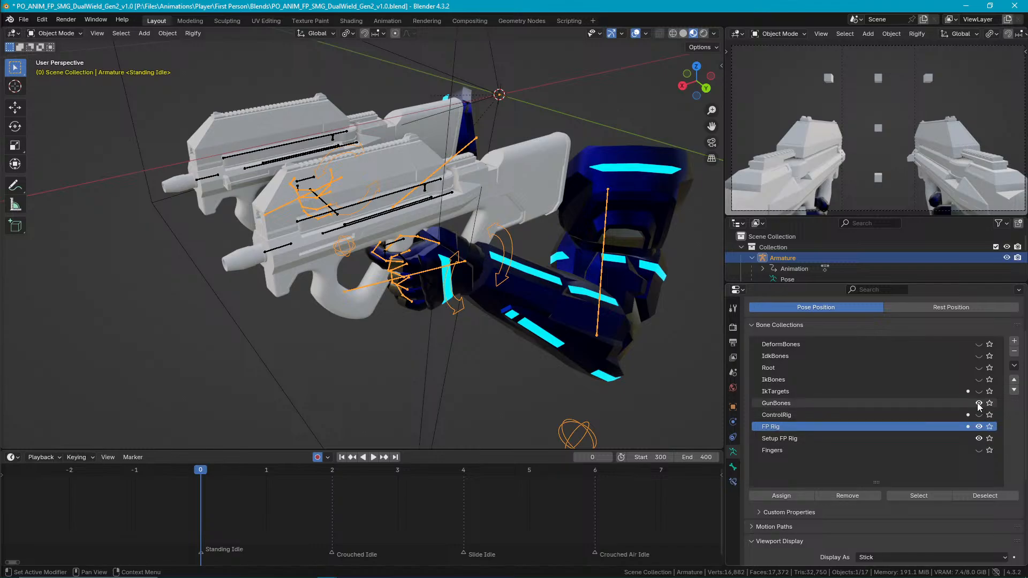
scroll(554, 348, "down", 3)
Put the character's armature in Pose Mode and reveal its hidden bones.
middle_click_drag(545, 337, 590, 239)
left_click(607, 303)
scroll(421, 225, "up", 3)
left_click(419, 208)
key("ctrl+Tab")
middle_click_drag(430, 278, 397, 293)
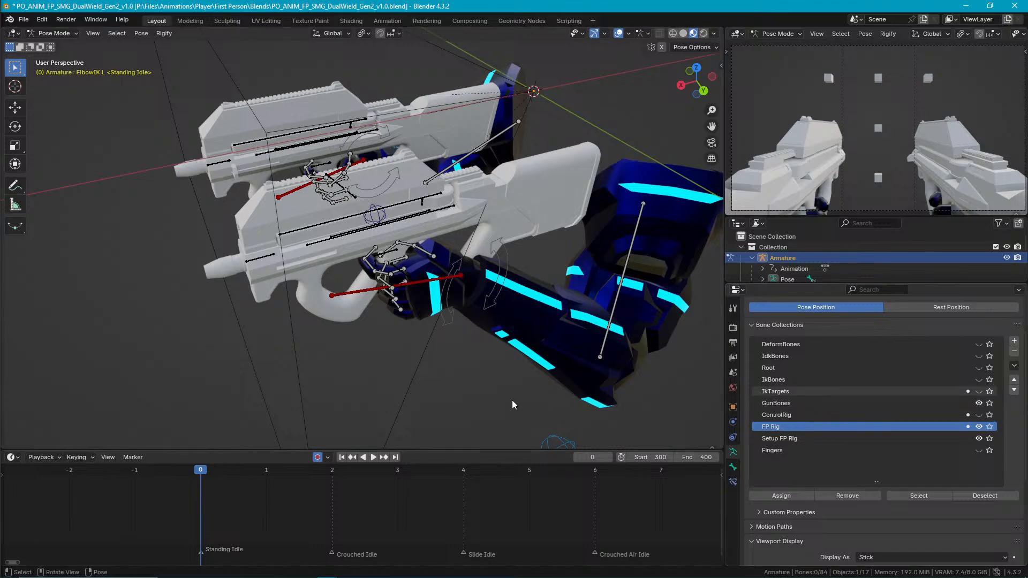
key("alt+h")
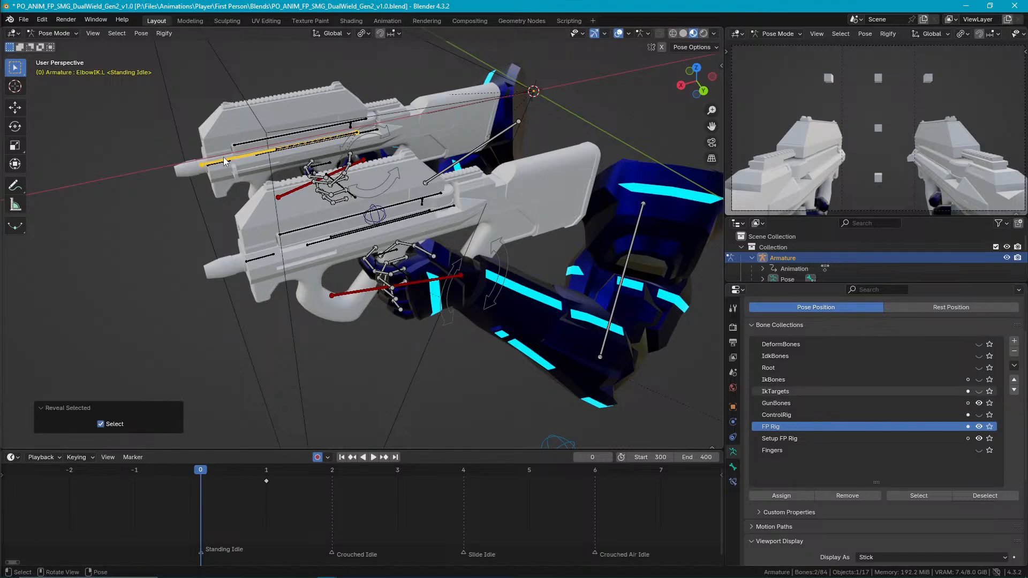
Select the GunBone.R bone and examine the settings of its Copy Transforms constraint.
left_click(243, 159)
middle_click_drag(243, 160, 506, 235)
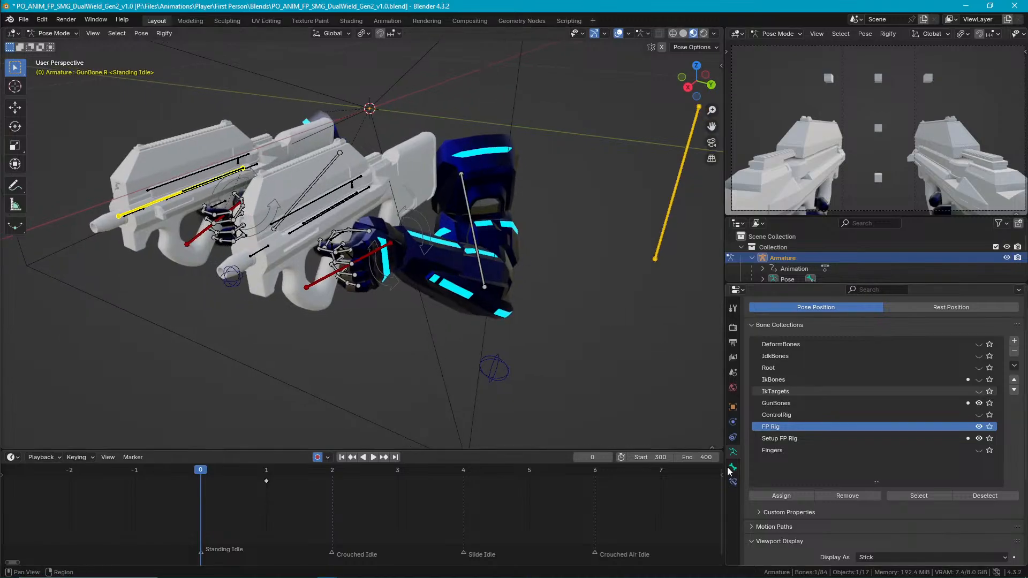
left_click(734, 481)
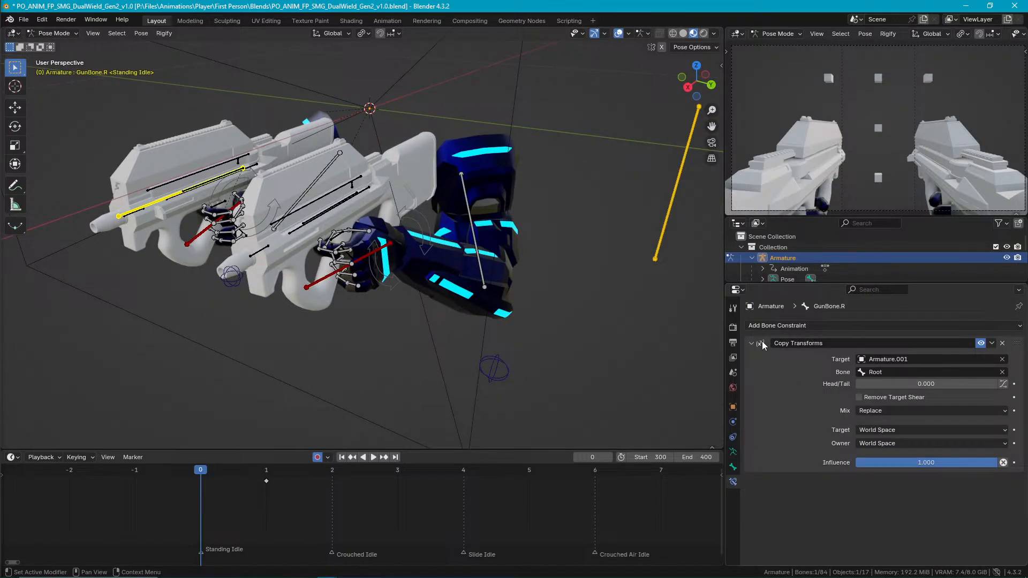
scroll(526, 242, "up", 4)
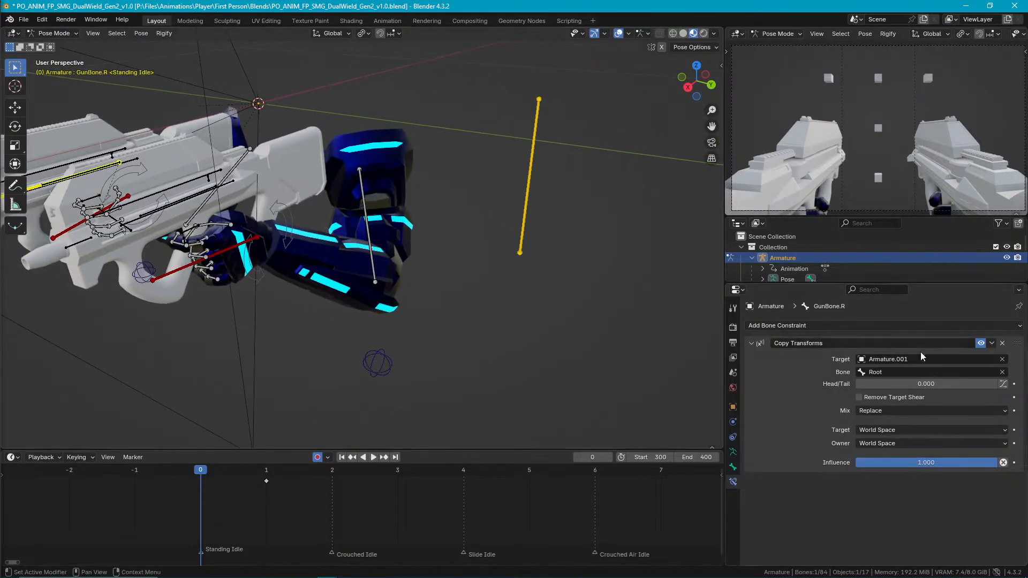
left_click(992, 344)
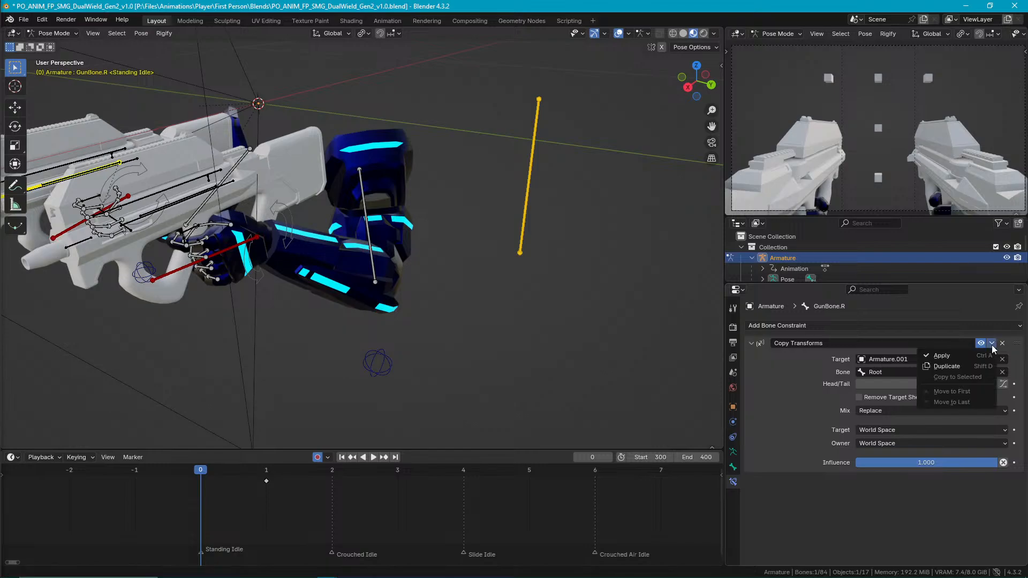
left_click(948, 367)
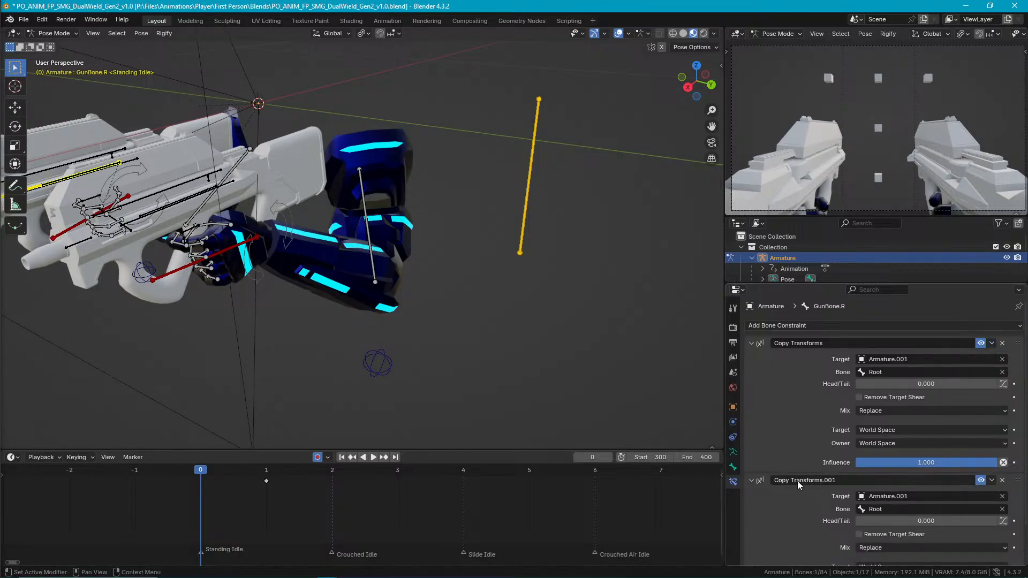
left_click(1002, 480)
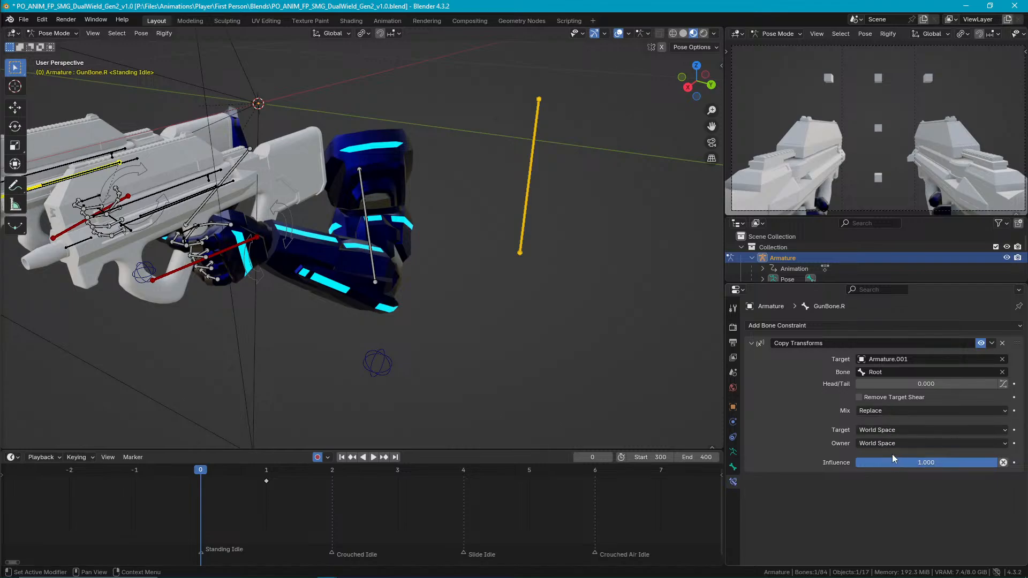
Select the GunBone.L bone and add a Copy Transforms constraint to it.
left_click(525, 210)
middle_click_drag(303, 225, 379, 259, "shift")
left_click(878, 326)
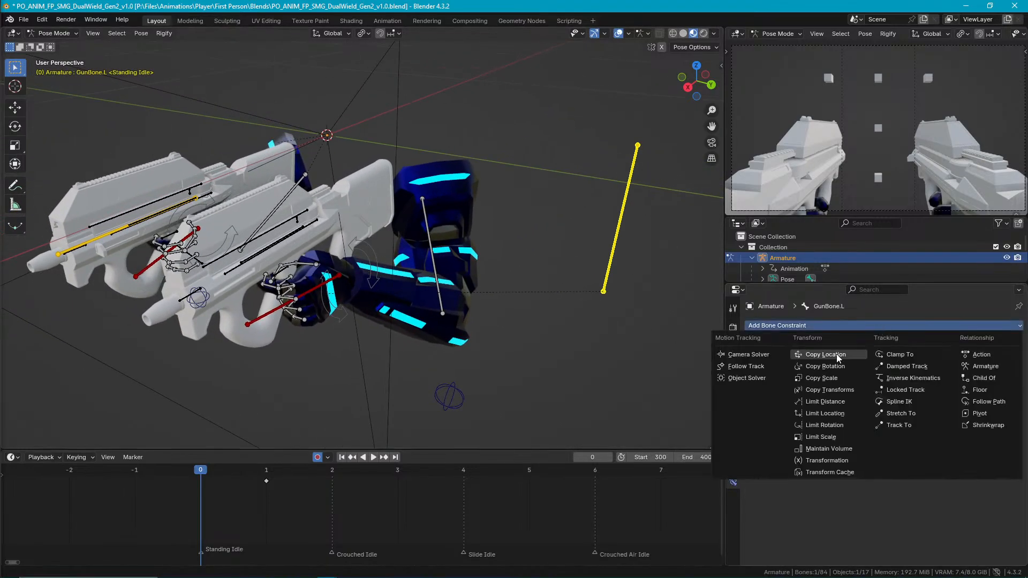
left_click(829, 390)
Set the GunBone.L Copy Transforms target to the Root bone of Armature.002.
left_click(931, 359)
left_click(1003, 358)
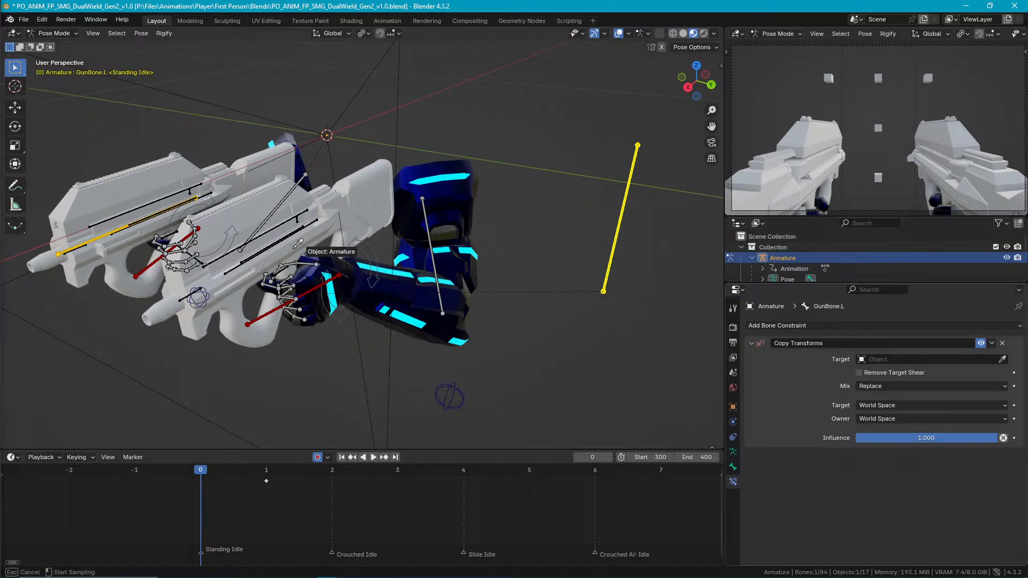
left_click(292, 228)
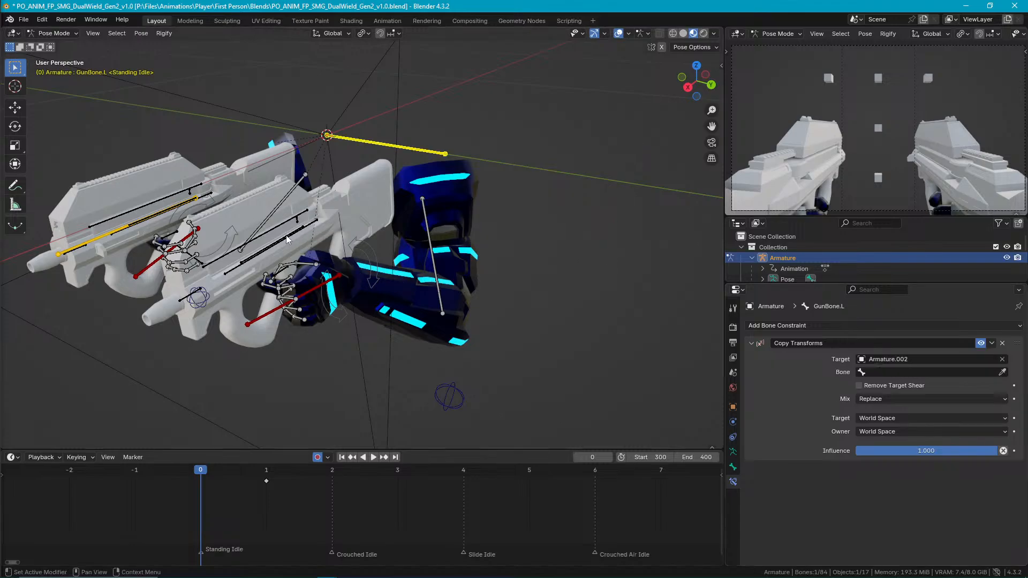
left_click(909, 370)
left_click(884, 387)
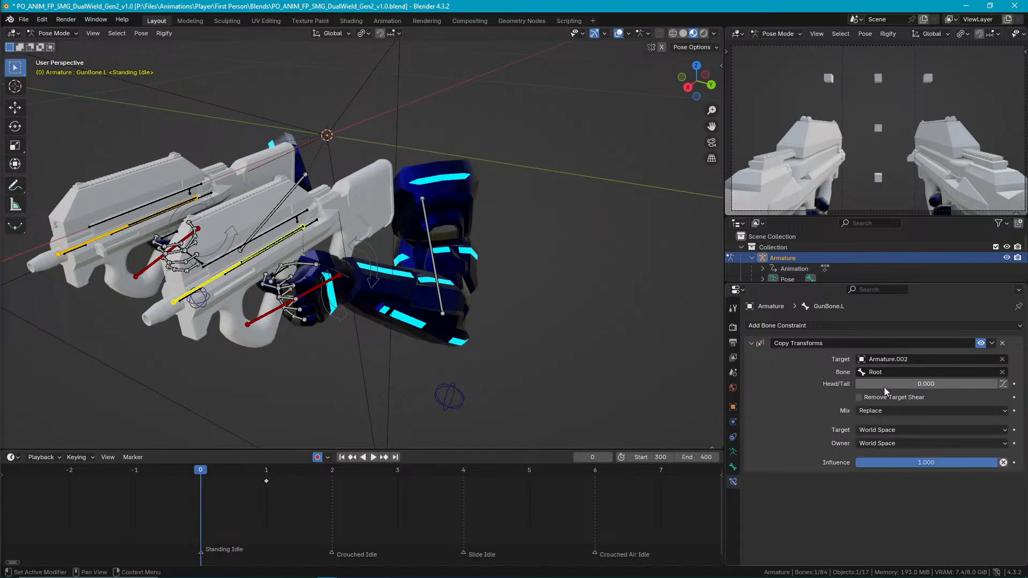
Return the character's armature to Object Mode with it still selected, and save the Blender file.
left_click(751, 343)
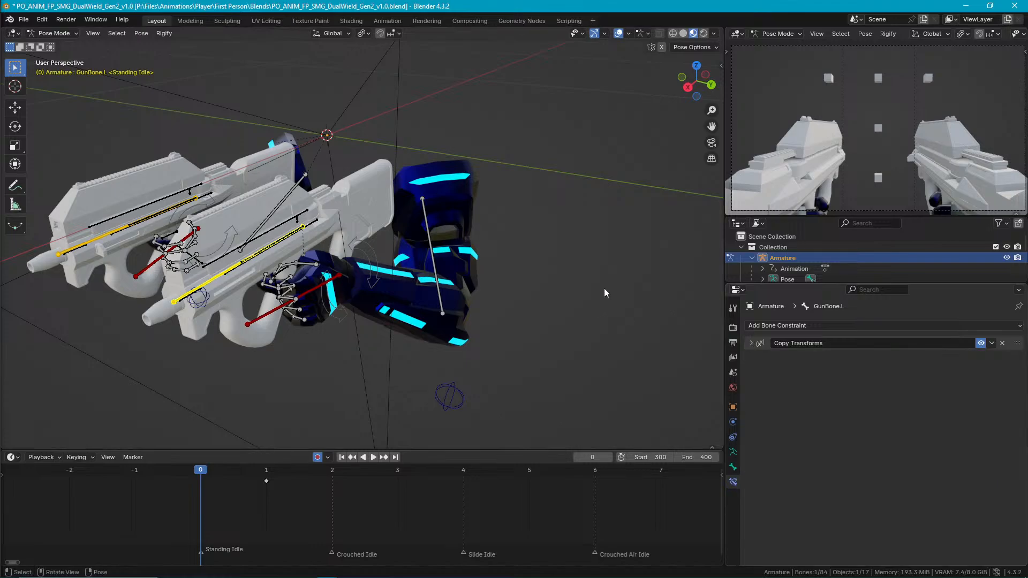
left_click(603, 288)
middle_click_drag(604, 288, 588, 277)
key("ctrl+Tab")
left_click(587, 277)
left_click(384, 269)
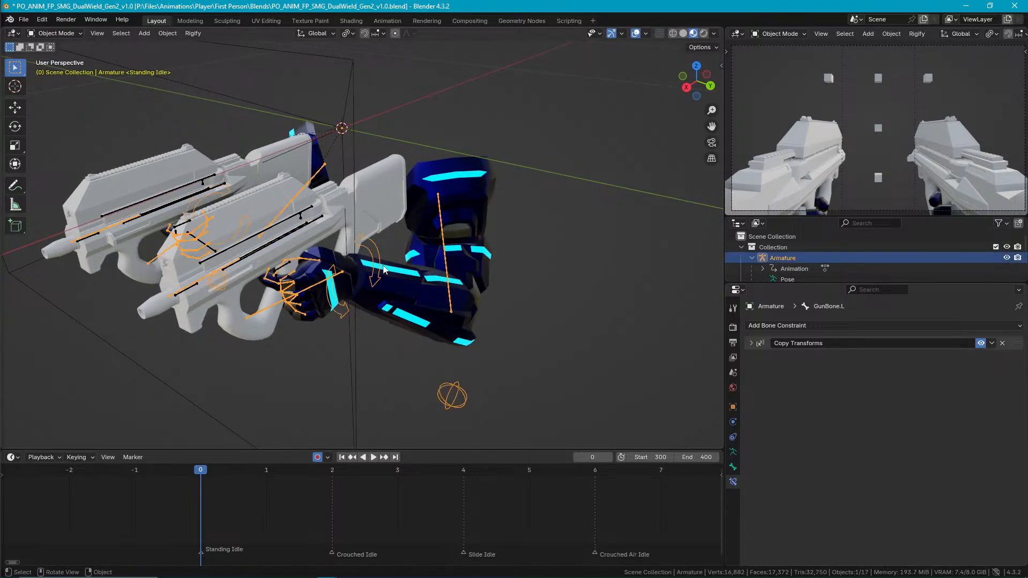
key("ctrl+s")
Export the selected armature as FBX, overwriting PO_ANIM_FP_SMG_DualWield_Gen2_v1.0.fbx in the First Person SMG folder.
left_click(24, 19)
mouse_move(106, 183)
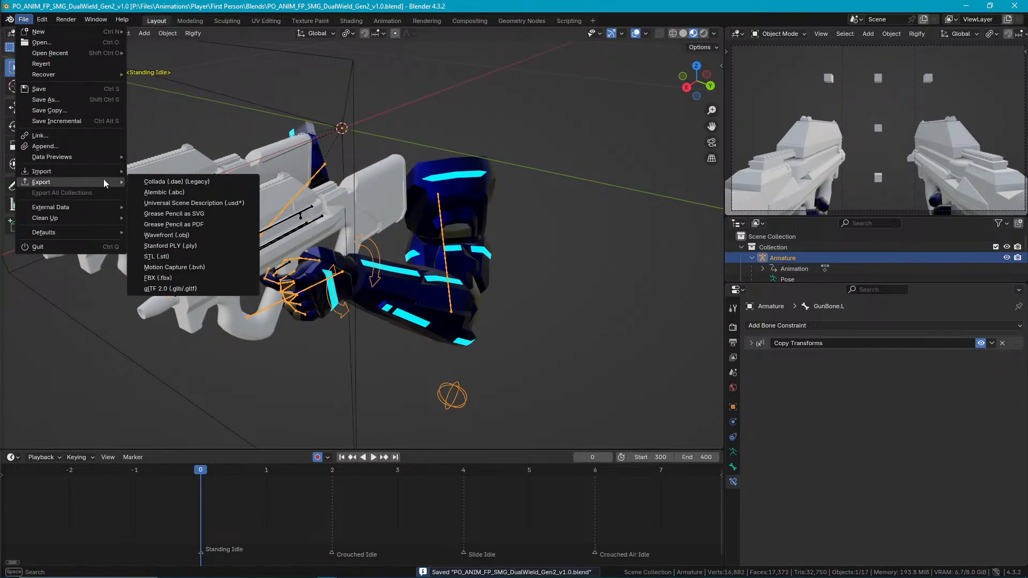
left_click(162, 278)
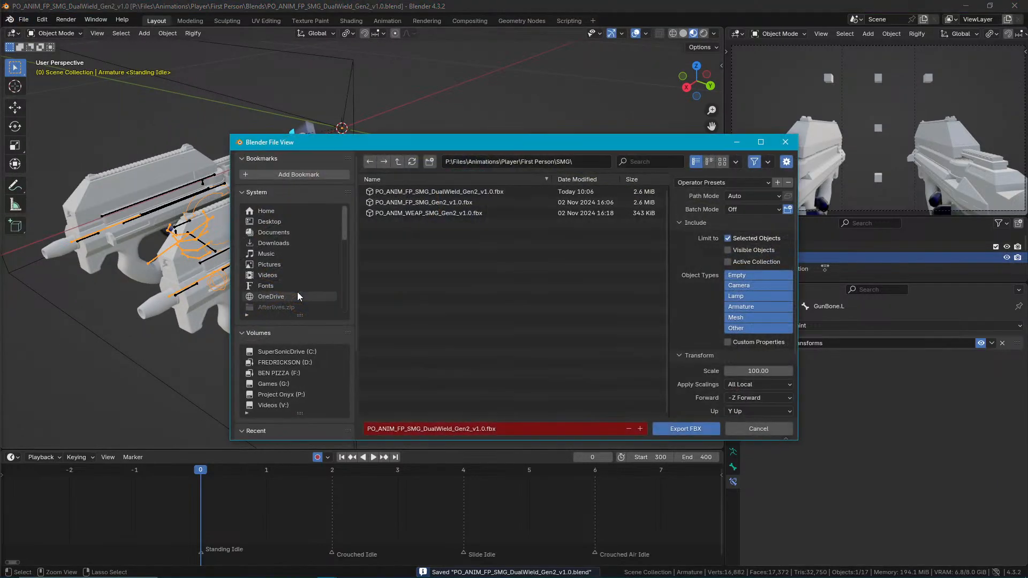
double_click(430, 194)
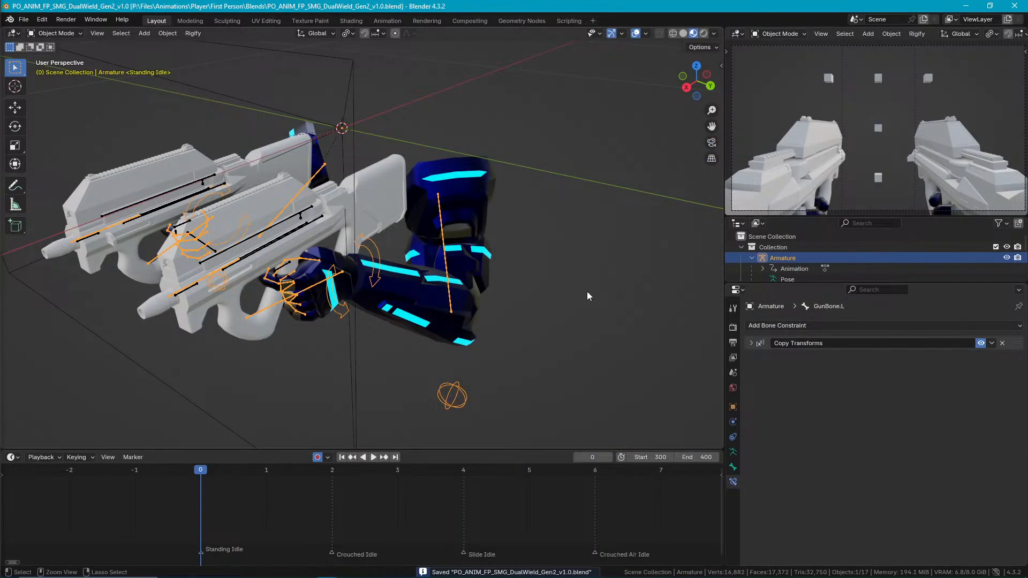
mouse_move(550, 252)
middle_mouse_down()
mouse_move(583, 232)
mouse_move(541, 262)
mouse_move(533, 248)
middle_mouse_up()
Switch to Unreal Editor and reimport the dual-wield SMG animation sequence in Animations/Player/FirstPerson/DualWield.
left_click(970, 5)
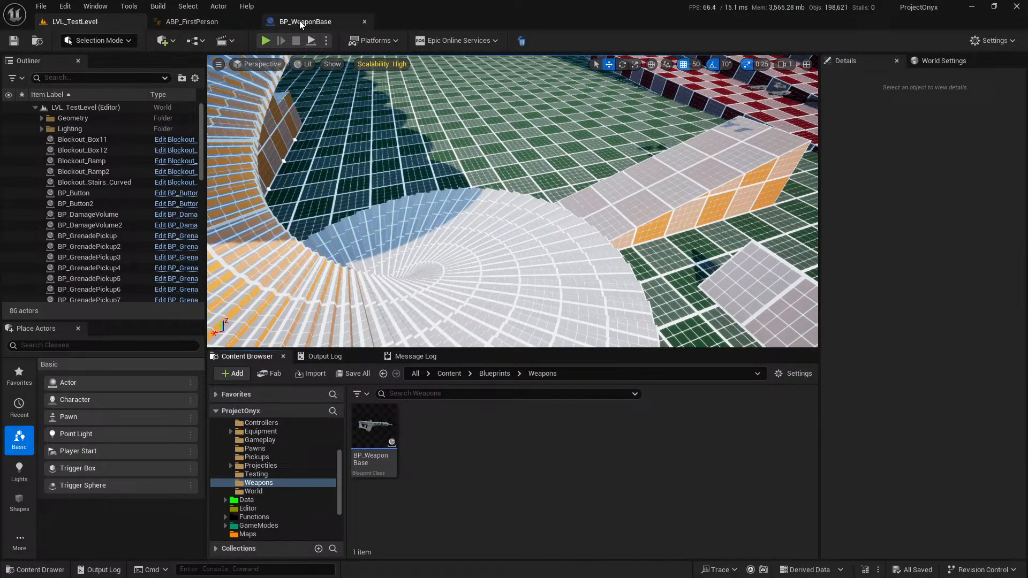
scroll(262, 467, "up", 3)
left_click(256, 441)
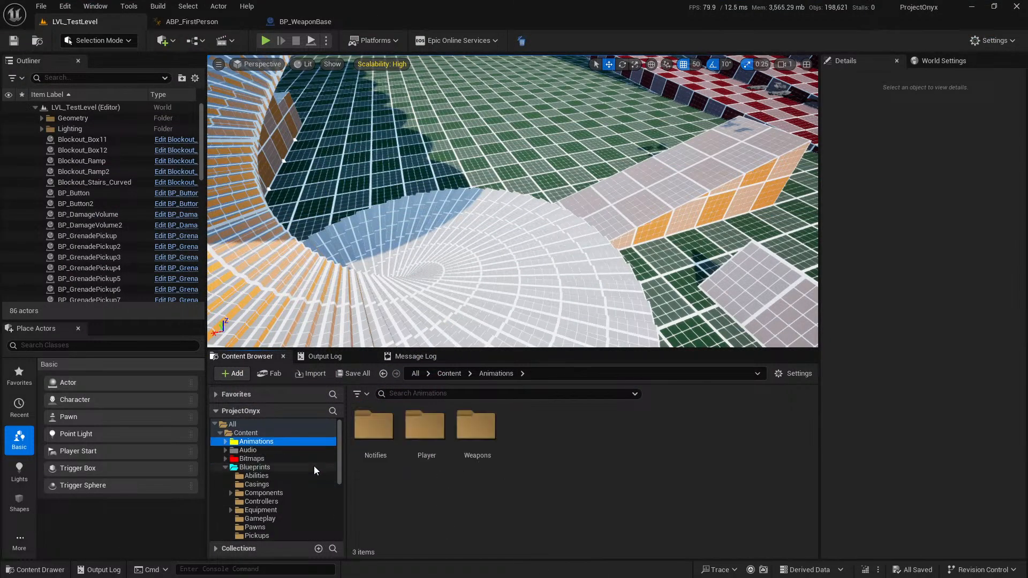
double_click(434, 422)
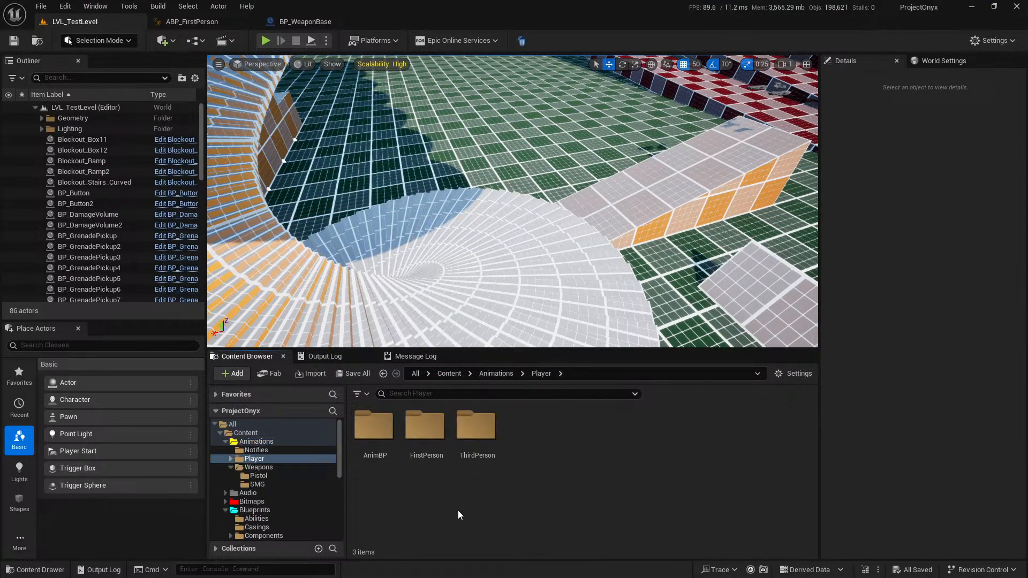
double_click(443, 428)
double_click(428, 428)
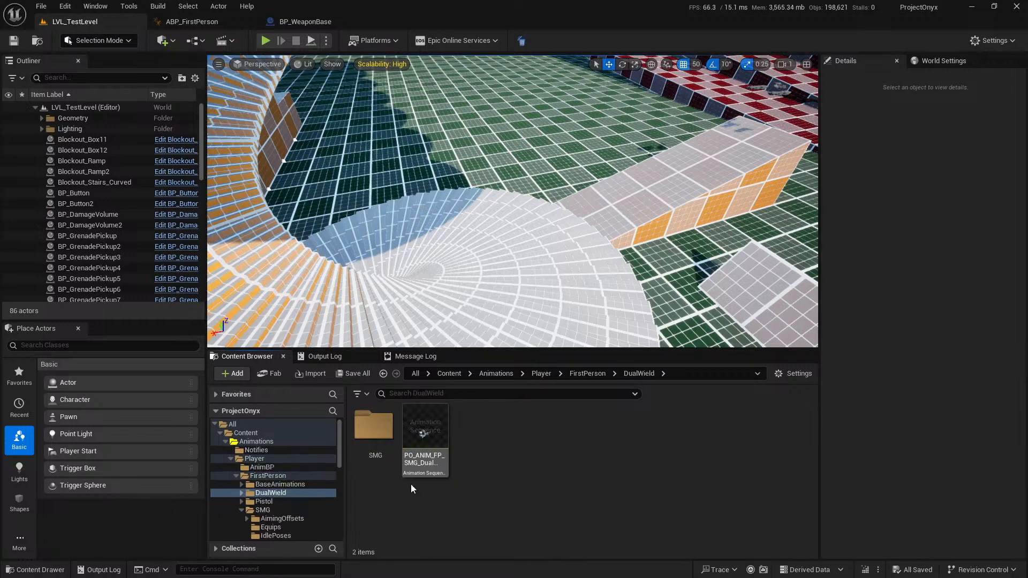
right_click(431, 430)
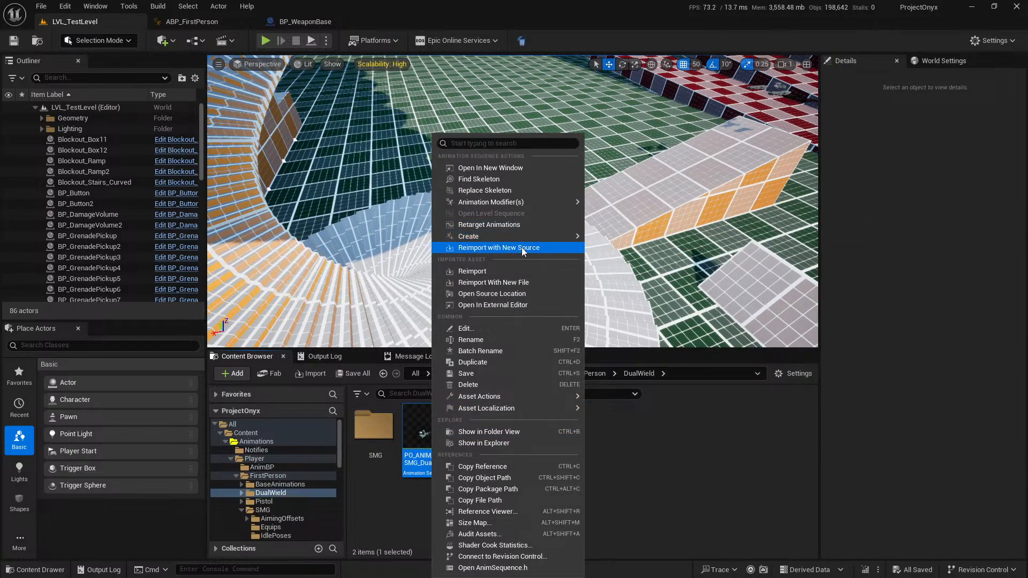
left_click(515, 272)
Leave the animation unsaved and examine the Interchange Import messages from its reimport in the Message Log.
left_click(353, 373)
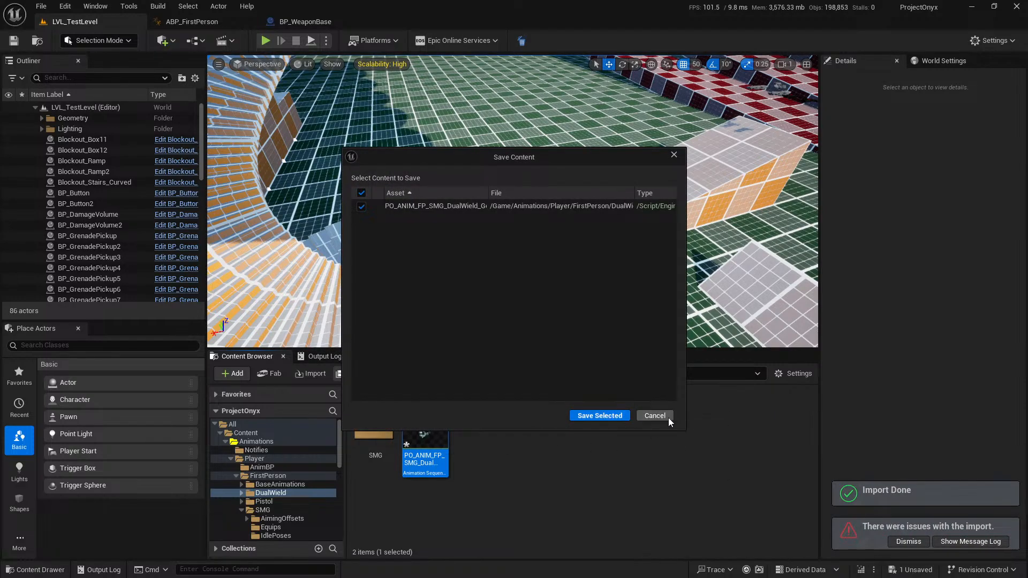
left_click(654, 416)
left_click(974, 543)
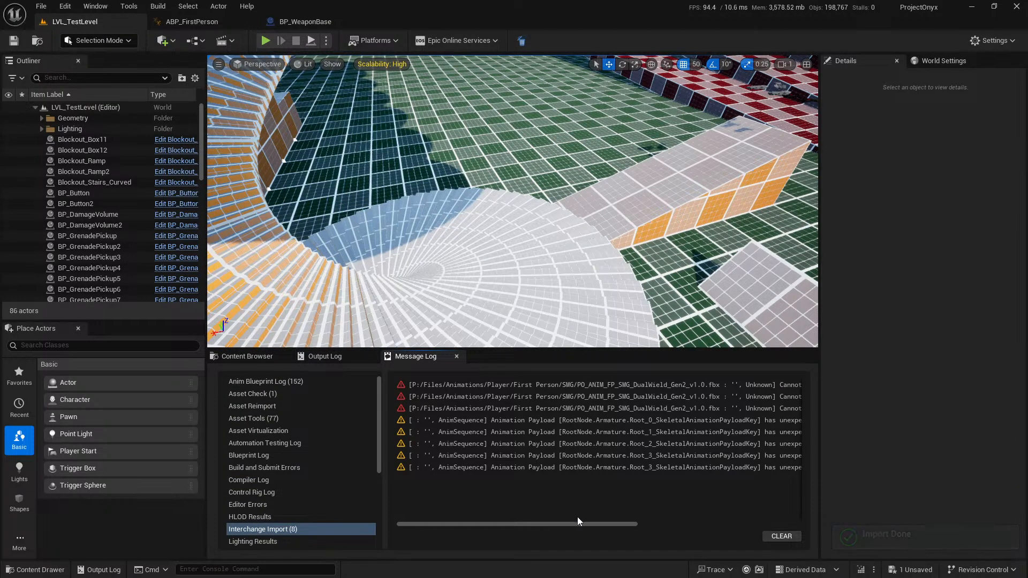
left_click_drag(580, 523, 542, 512)
Save the reimported dual-wield SMG animation asset.
left_click(248, 356)
left_click(354, 373)
left_click(598, 418)
Start a play test of LVL_TestLevel and dual wield the second SMG lying on the ramp.
left_click(266, 40)
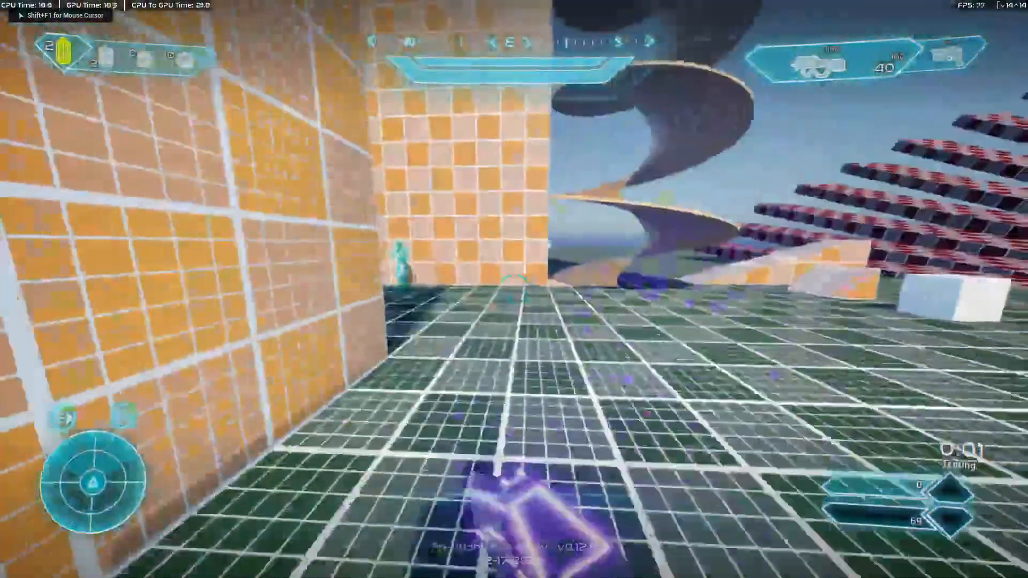
key("w")
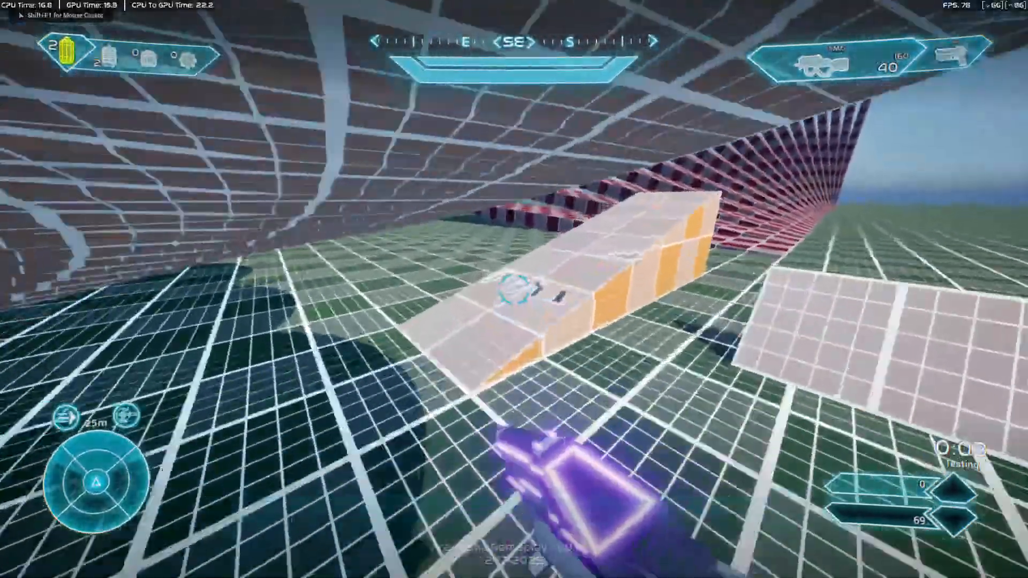
key("w")
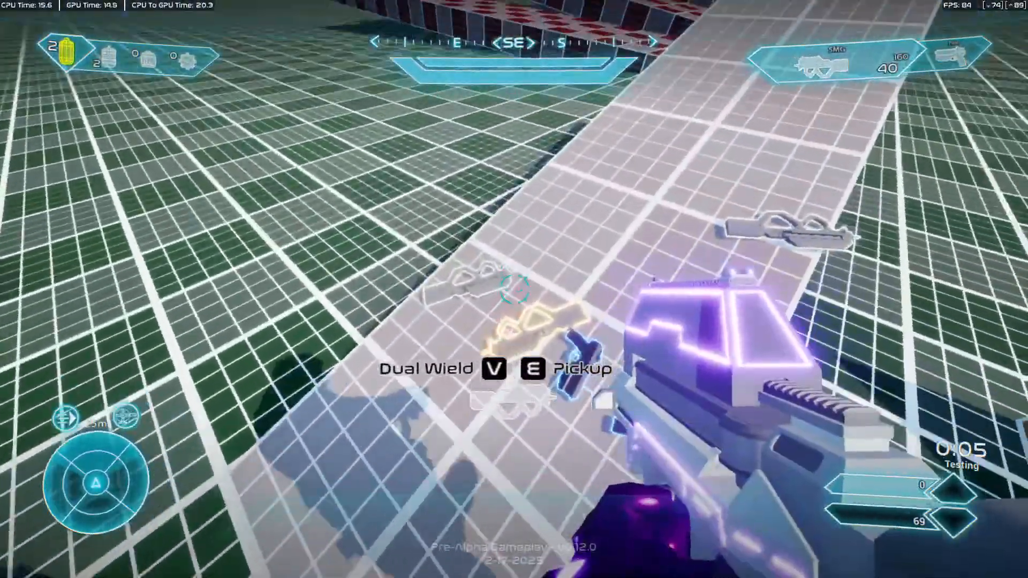
key("v")
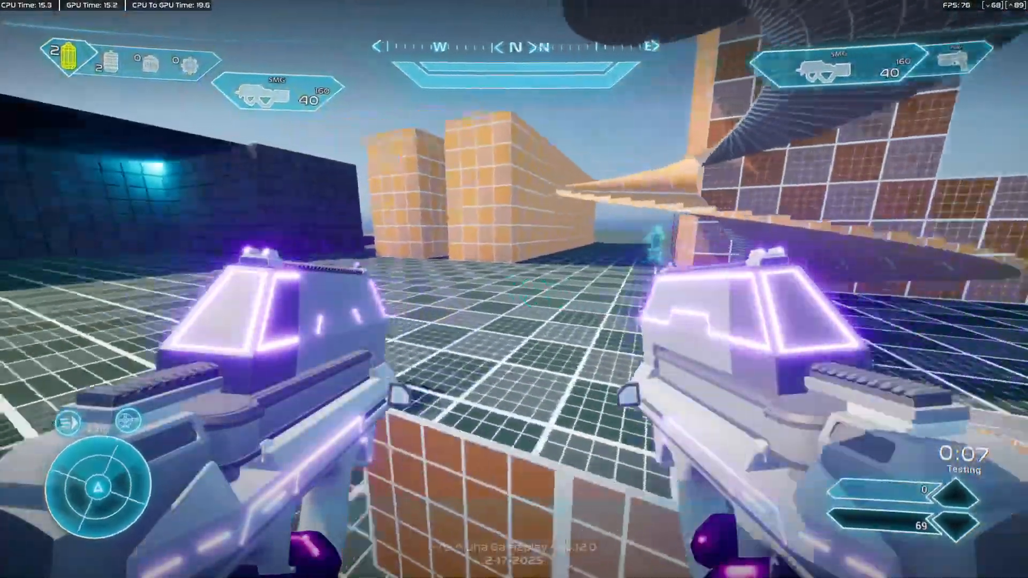
key("w")
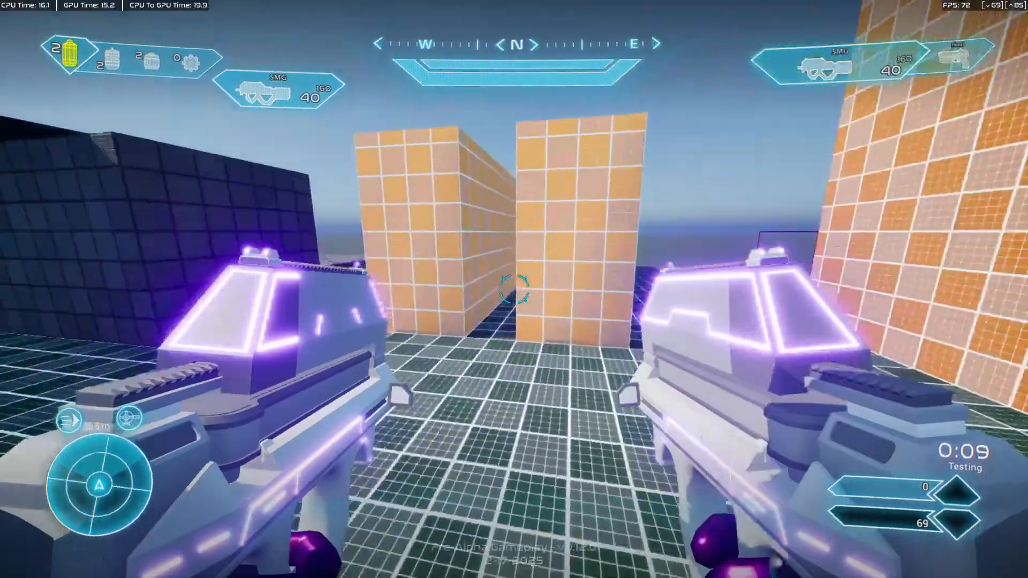
key("w")
Fire both SMGs toward the gap between the orange blocks and reload to check the weapon attachment.
left_click(514, 289)
right_click(514, 289)
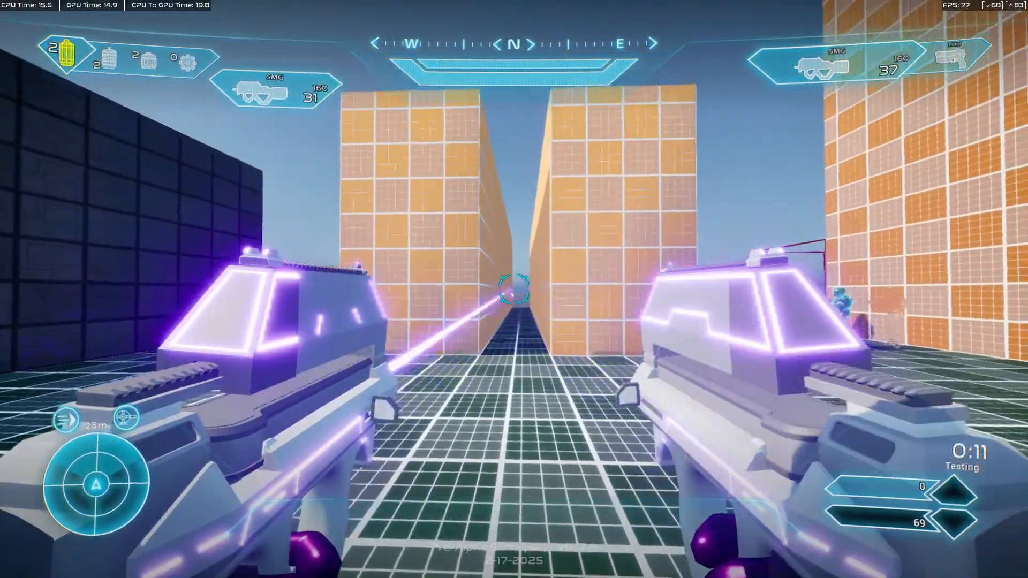
key("r")
key("w")
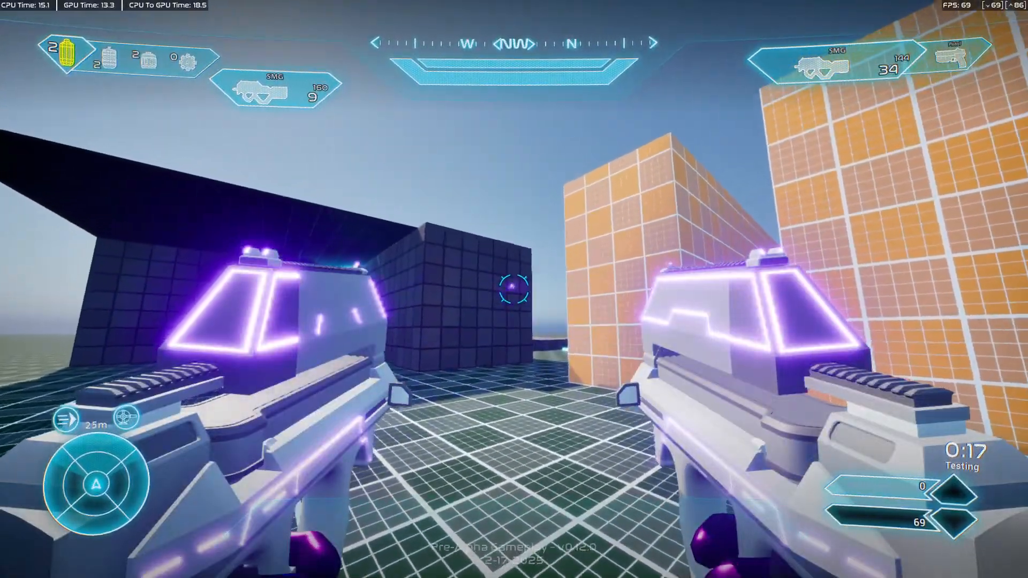
Fire both SMGs near the dark wall until the left magazine is empty and watch the reloads.
left_click(514, 289)
right_click(513, 289)
key("w")
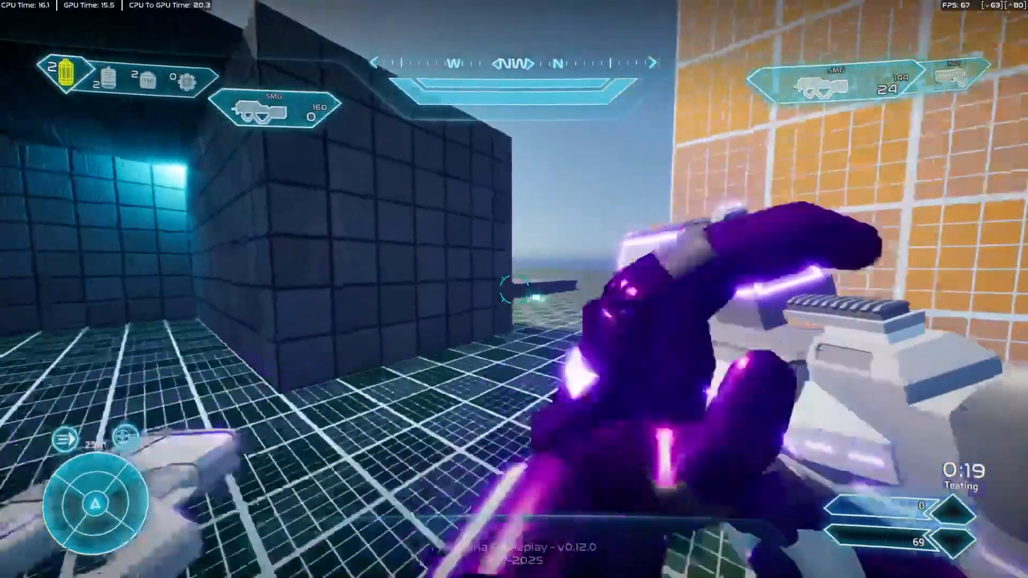
key("s")
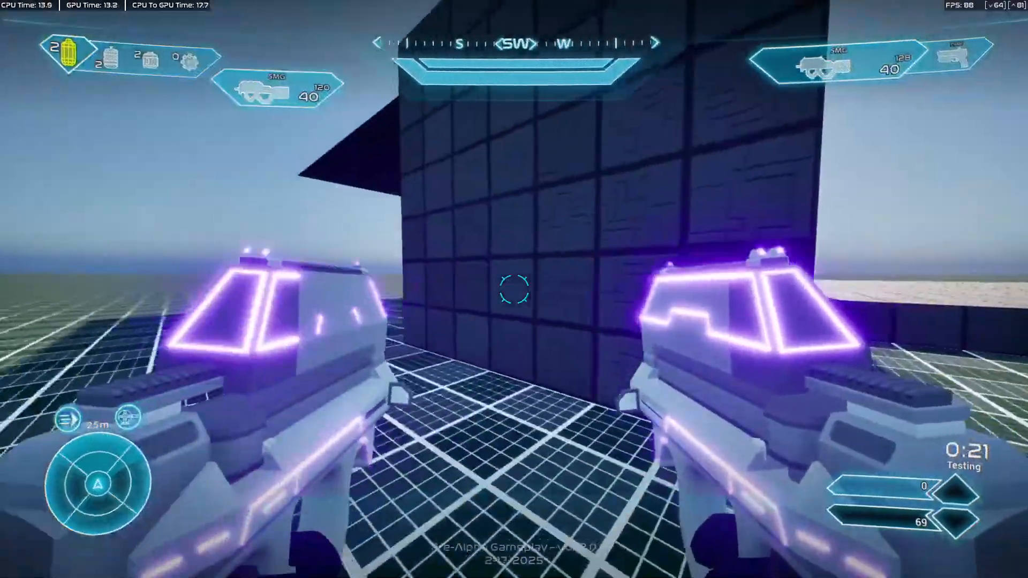
Walk to the spiral staircase and jump to check how the two held SMGs follow the character.
key("d")
key("s")
key("w")
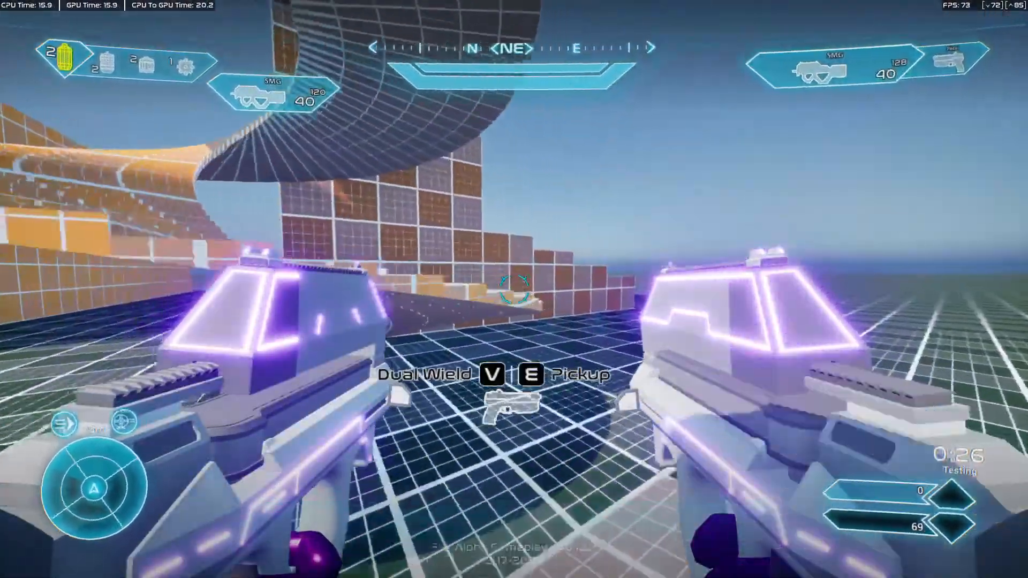
key("w")
key("w")
key("space")
Fire repeated bursts from both SMGs while crossing from the stairs to the open floor.
left_click(514, 289)
right_click(514, 289)
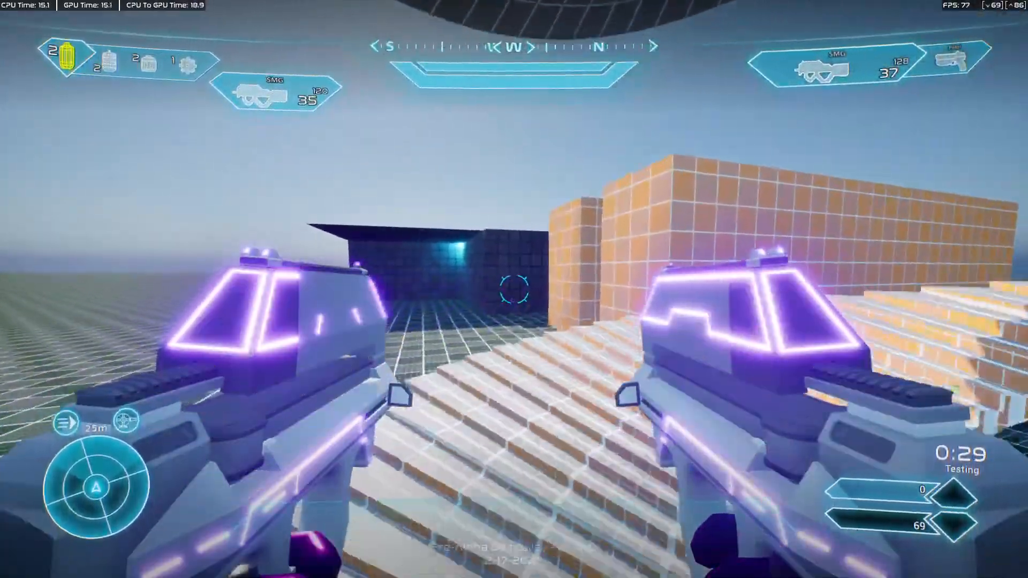
left_click(514, 289)
right_click(514, 289)
left_click(514, 289)
right_click(514, 289)
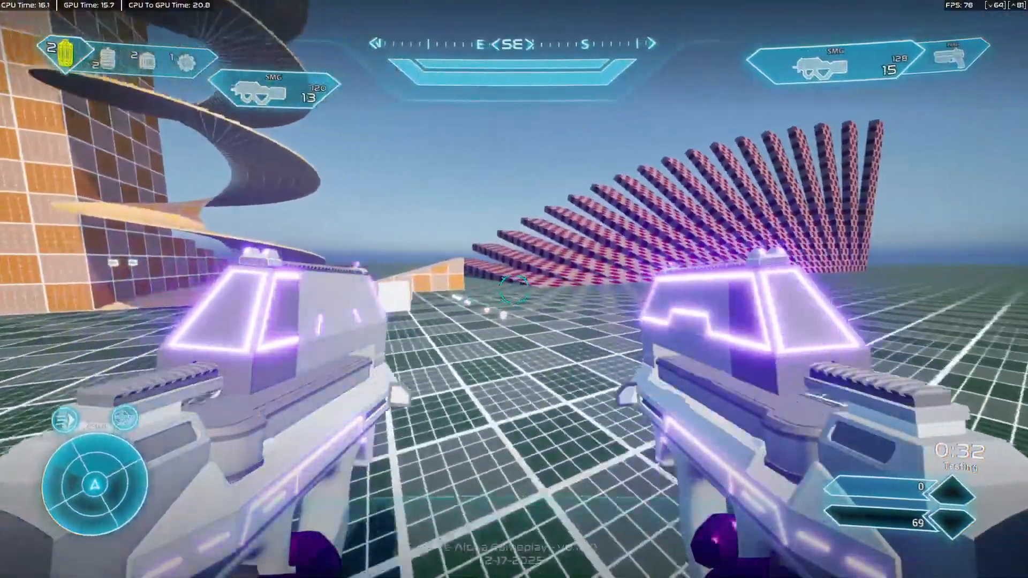
left_click(514, 289)
right_click(514, 289)
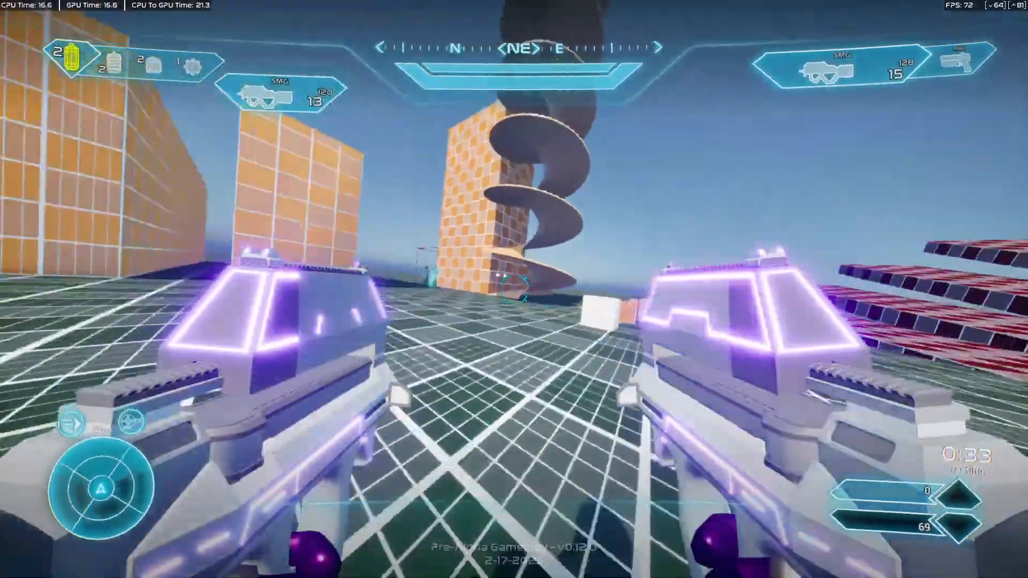
Reload both SMGs while running into the corridor between the orange blocks, checking the reload animations.
key("r")
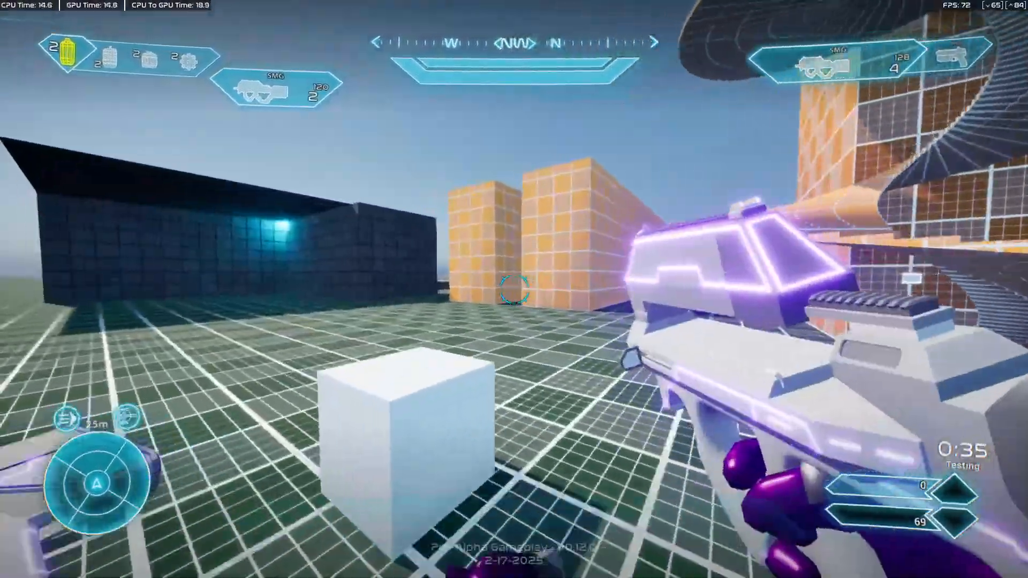
key("r")
key("w")
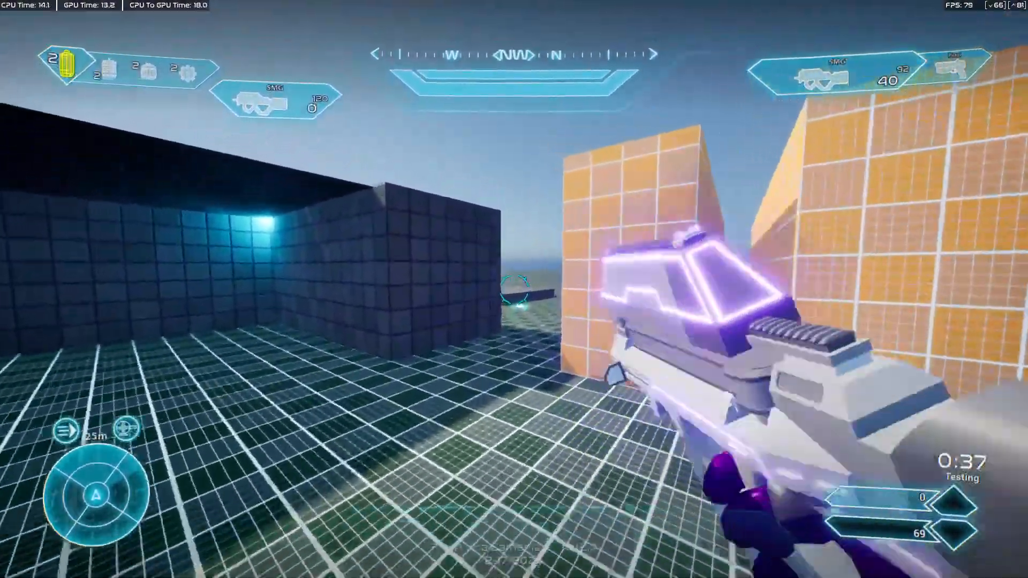
key("w")
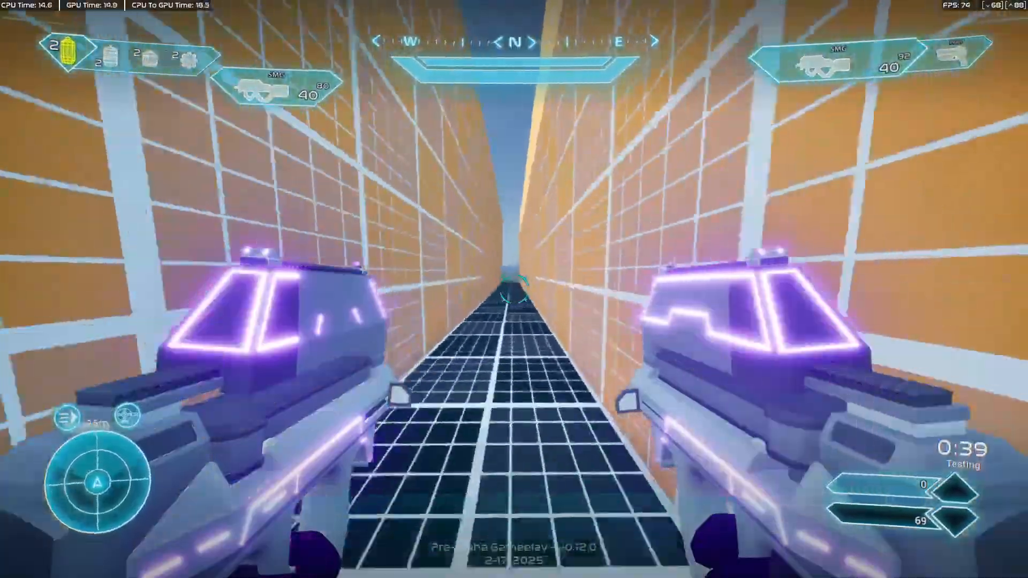
key("w")
Fire both SMGs across the open floor and reload them on the way to the target characters.
left_click(514, 289)
right_click(513, 289)
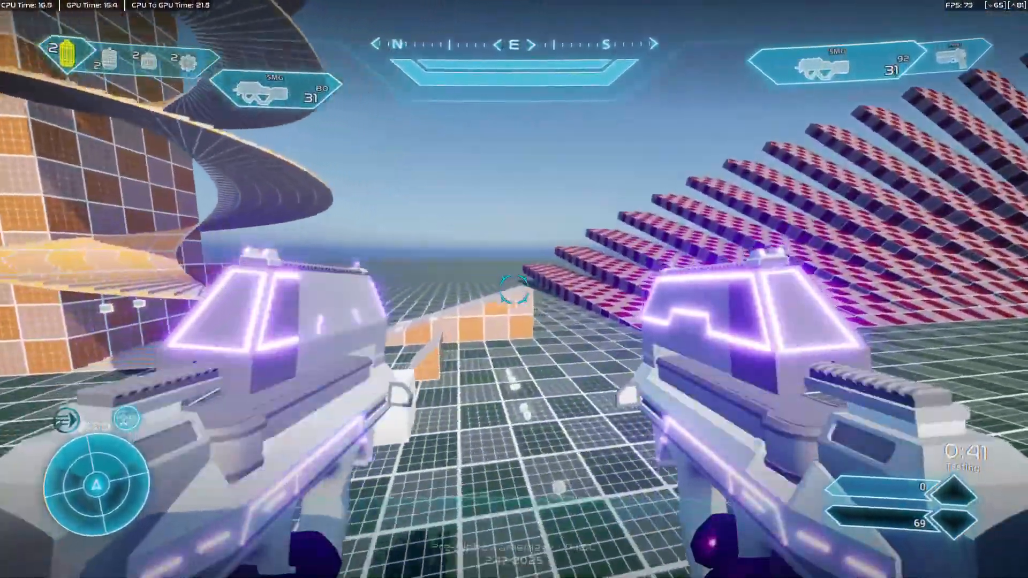
key("r")
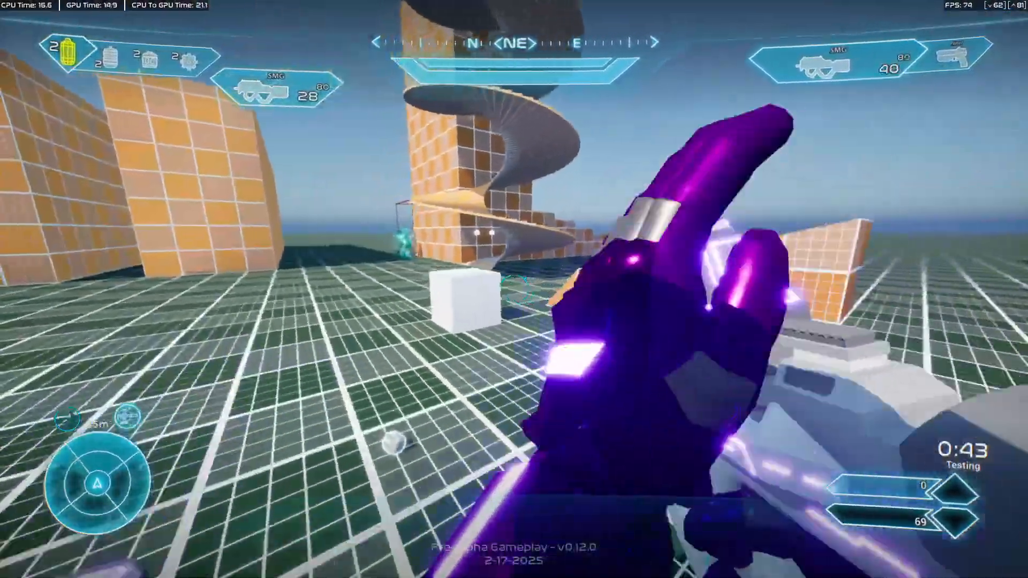
key("w")
key("w")
Empty the left SMG at the target characters beside the orange wall and check its reload.
right_click(513, 289)
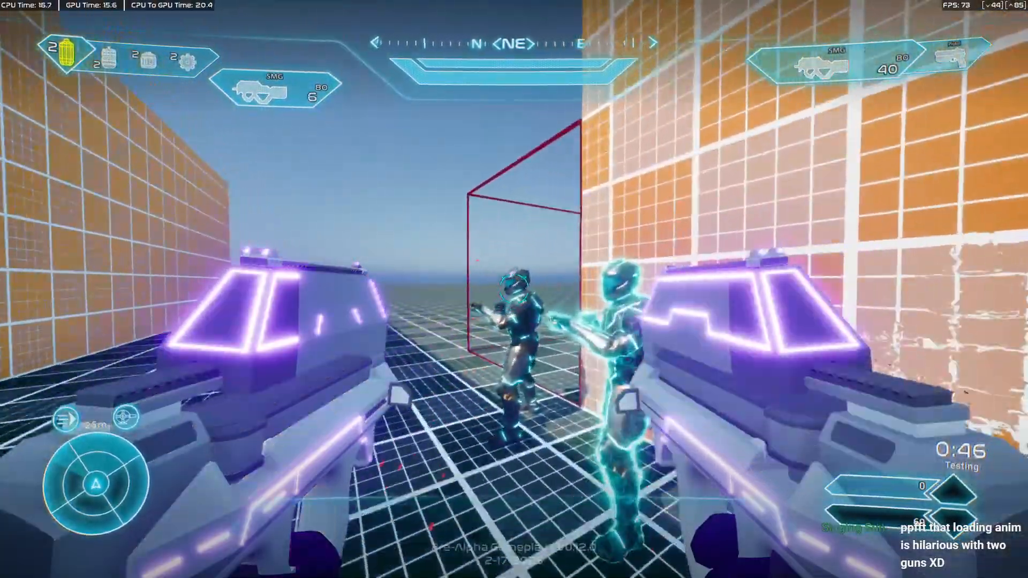
right_click(514, 289)
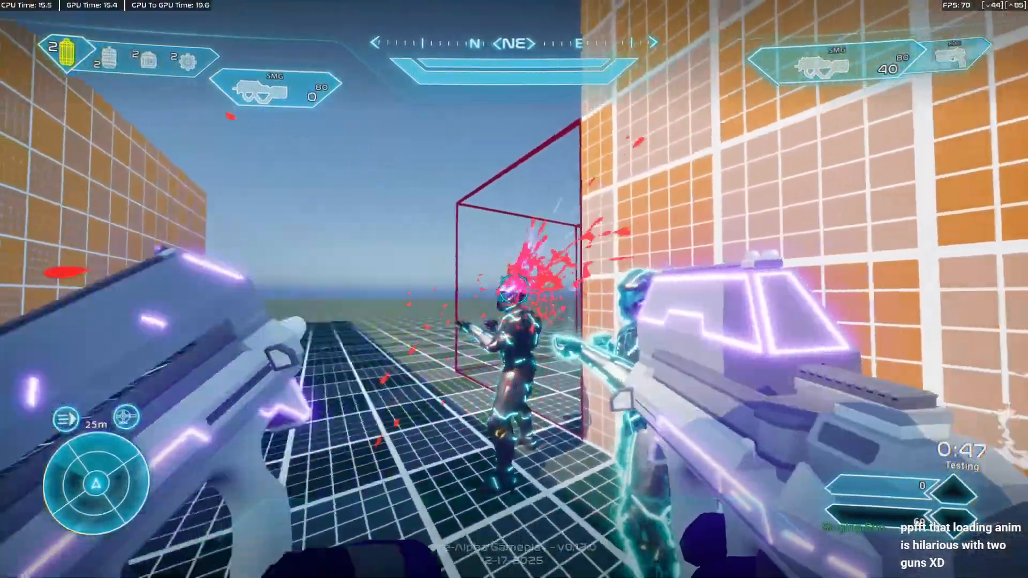
key("s")
key("w")
Shoot the target characters' heads with both SMGs at close range to test hits and effects.
left_click(514, 289)
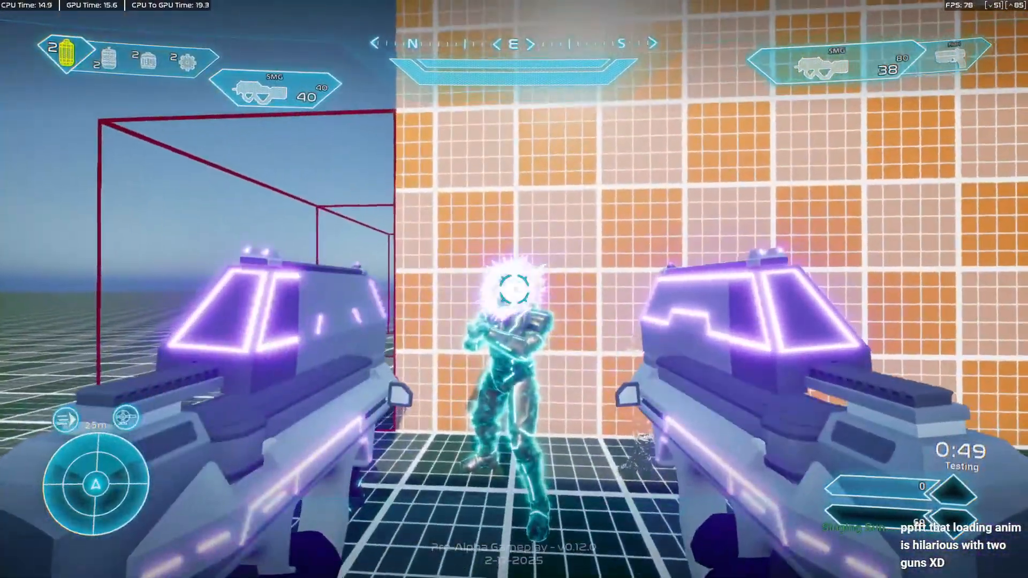
left_click(514, 289)
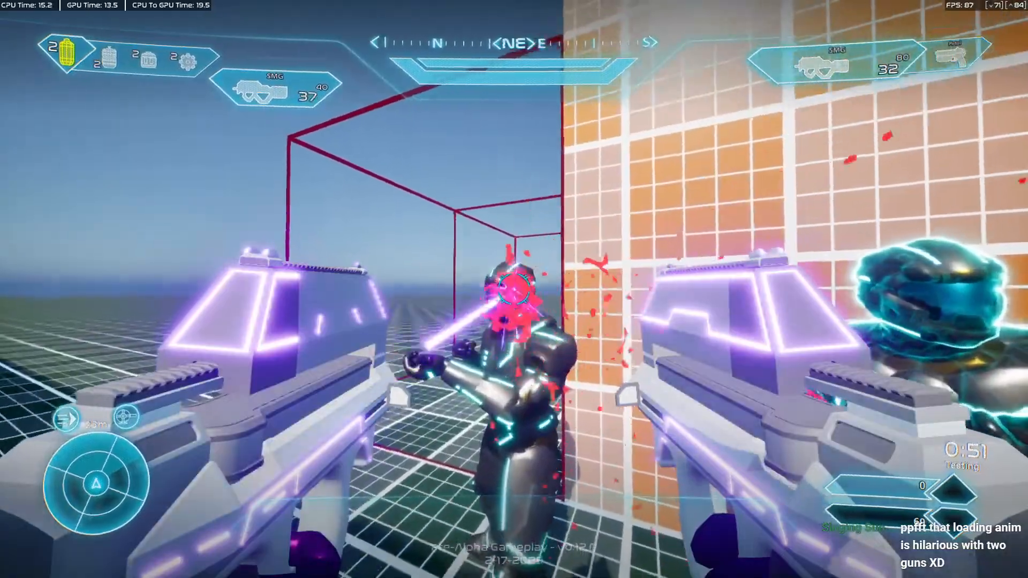
left_click(514, 289)
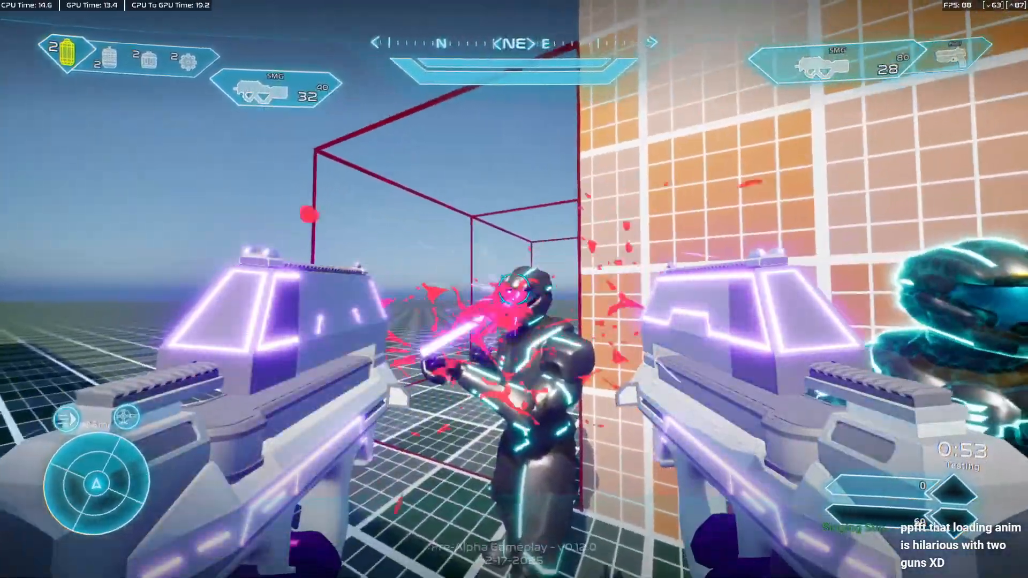
Sprint across the test level to check the dual-wield SMG movement animations.
key("w")
key("w")
key("shift")
key("w")
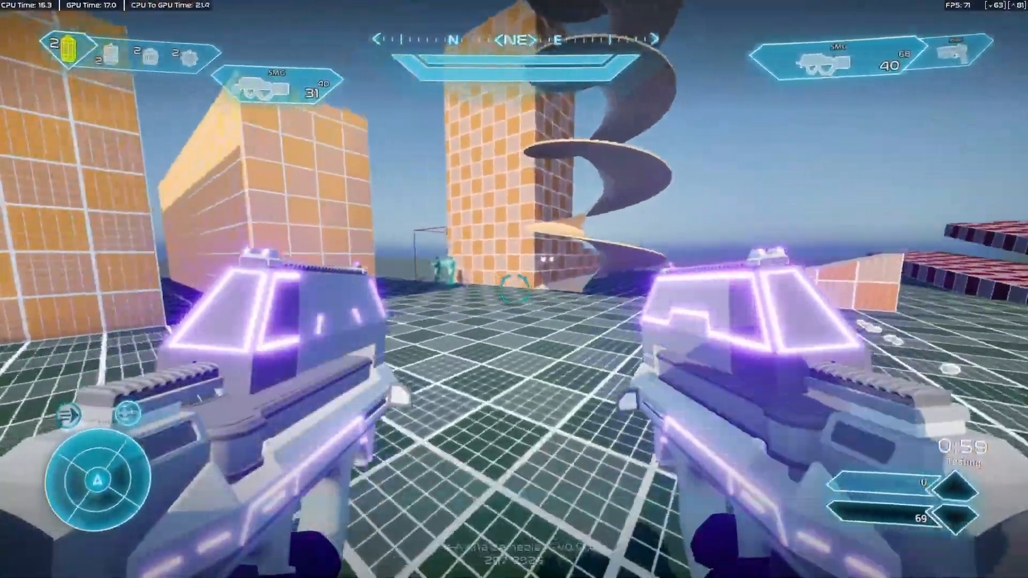
Return to the target characters and fire both SMGs at the glowing one.
key("w")
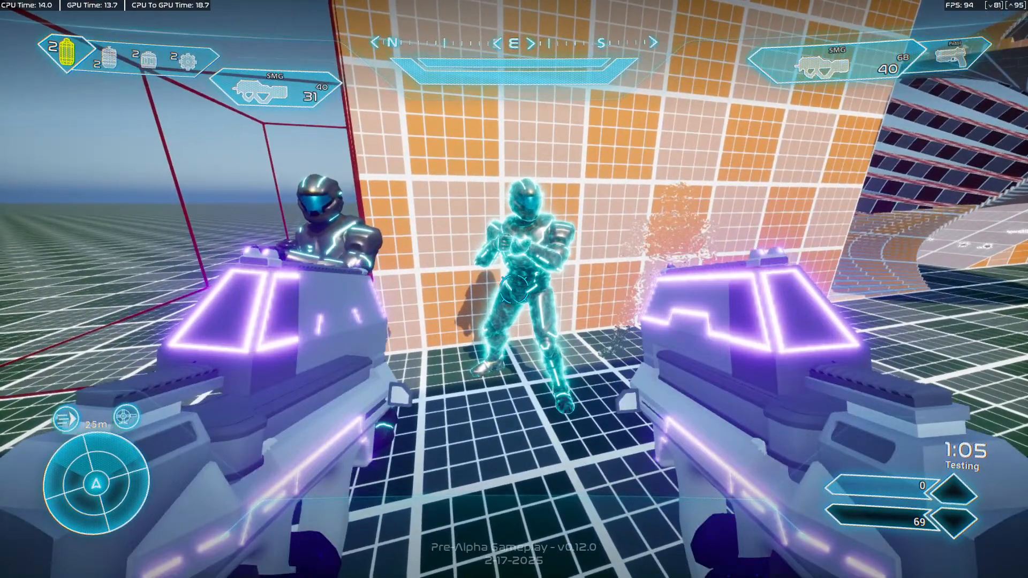
key("w")
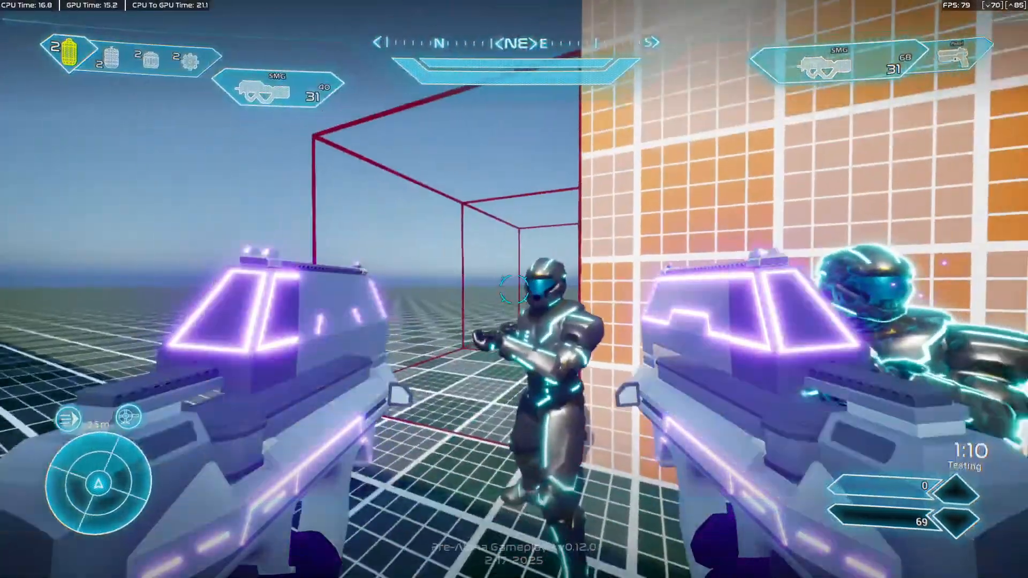
left_click(514, 289)
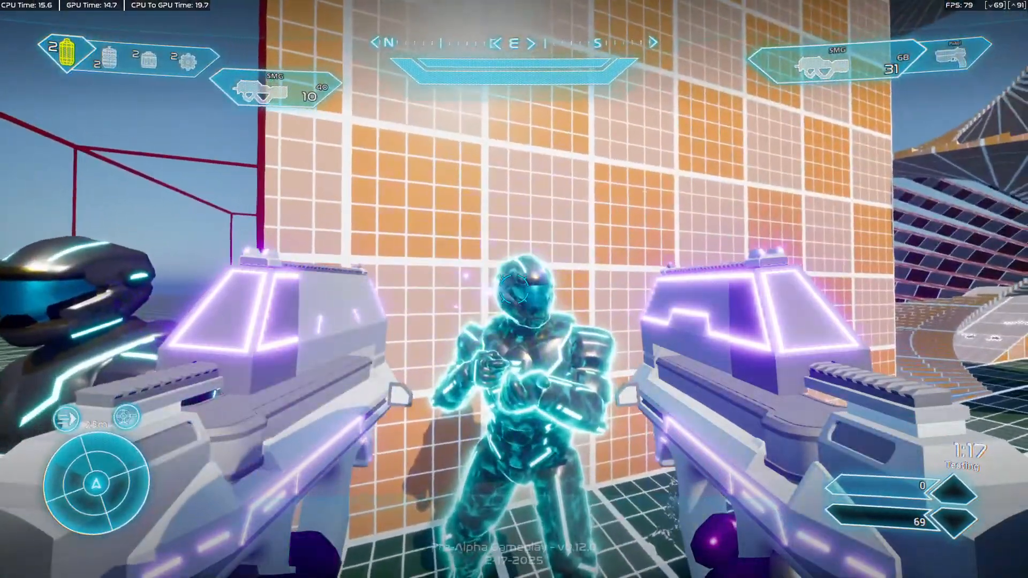
Fire both SMGs into the glowing character's head at close range to check the firing and left-hand reload animations.
left_click(513, 289)
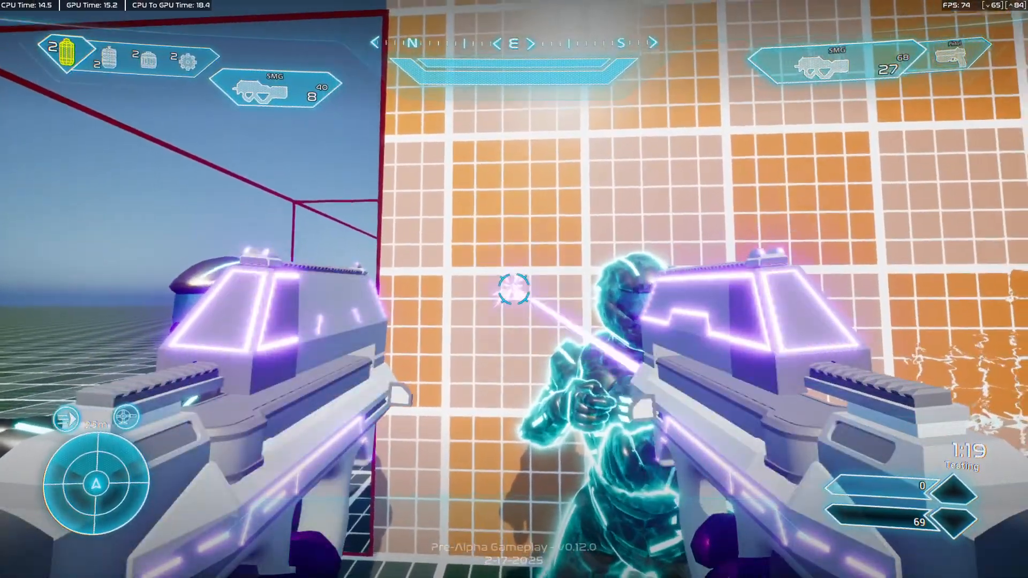
left_click(514, 290)
right_click(514, 289)
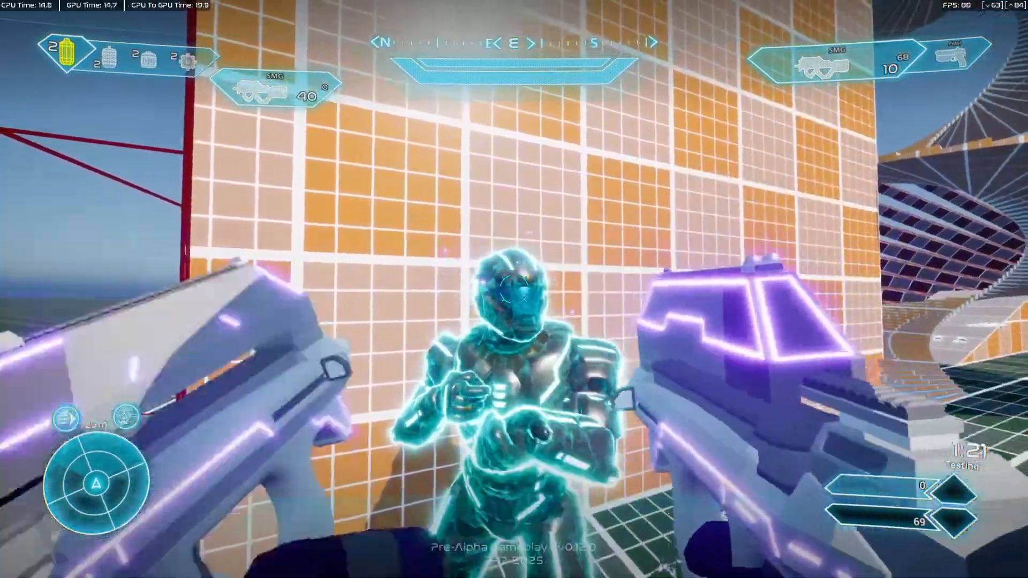
left_click(514, 289)
right_click(514, 289)
left_click(514, 289)
right_click(513, 289)
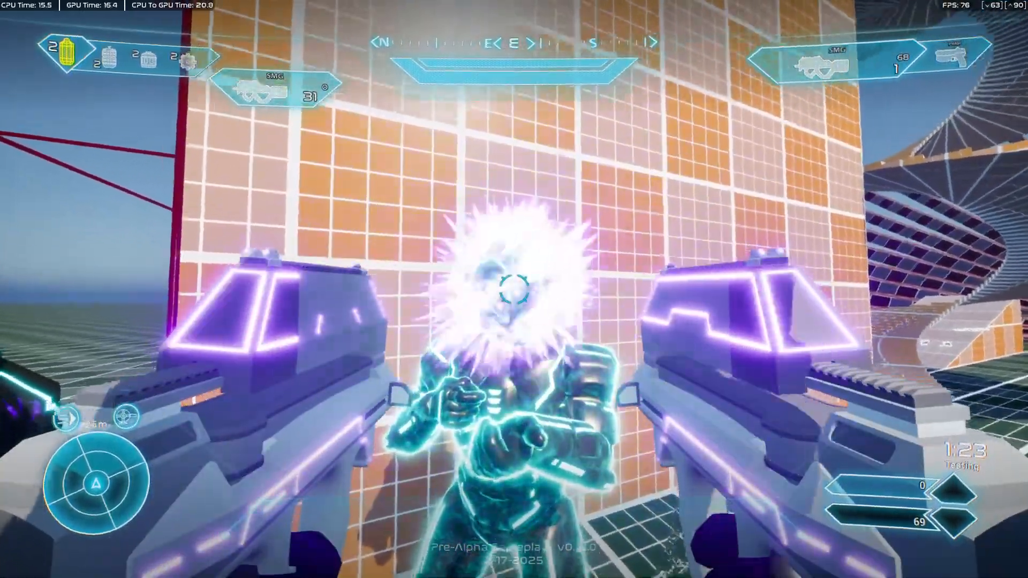
Run to the weapon pickups on the ramp and dual-wield a pistol in place of the left SMG.
key("w")
key("w")
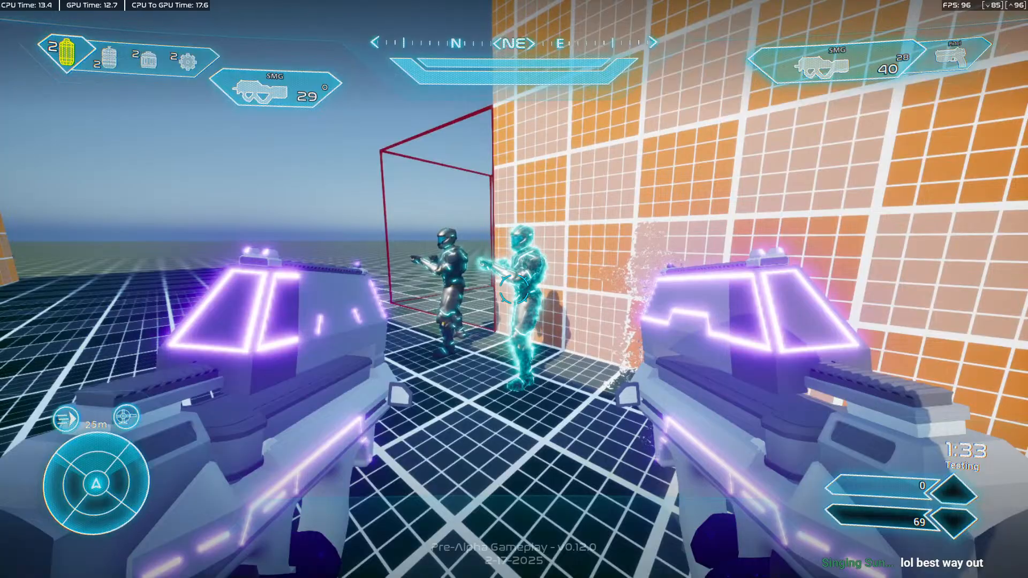
key("w")
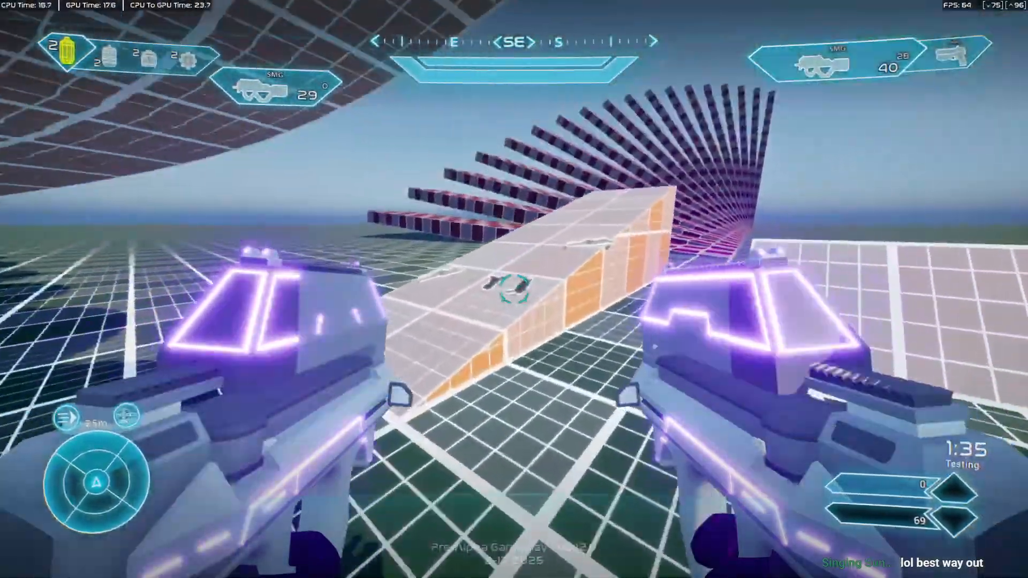
key("v")
key("w")
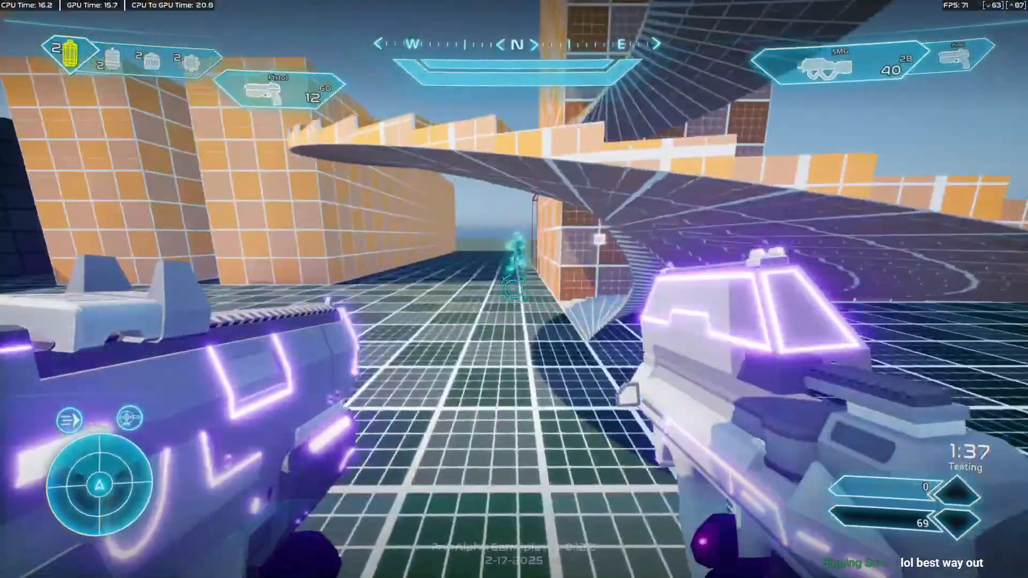
Fire the left pistol and right SMG around the test level, including a reload, to check their mixed dual-wield animations.
left_click(514, 289)
right_click(514, 289)
right_click(514, 289)
left_click(514, 289)
right_click(514, 289)
left_click(513, 289)
right_click(514, 289)
key("w")
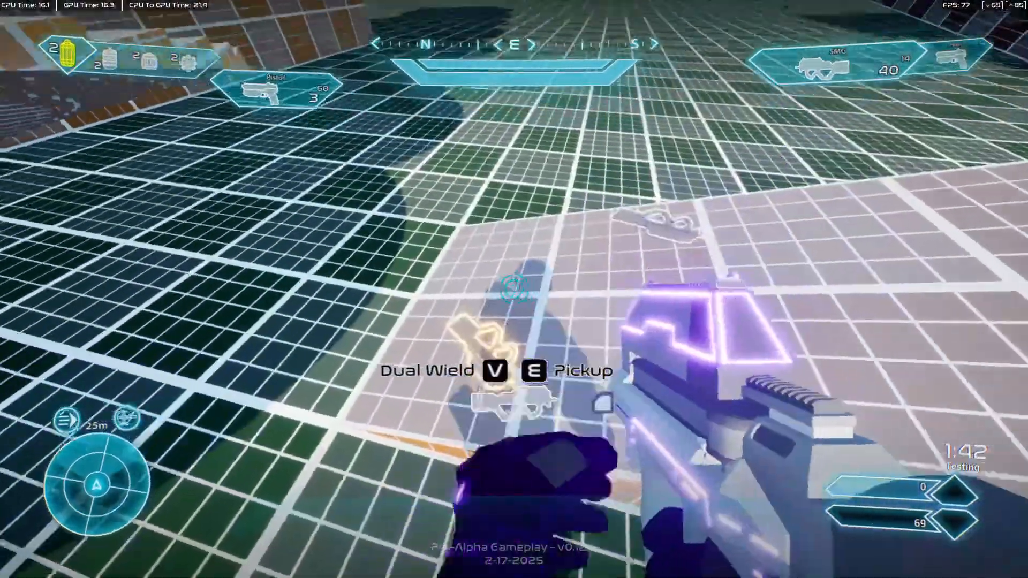
right_click(514, 289)
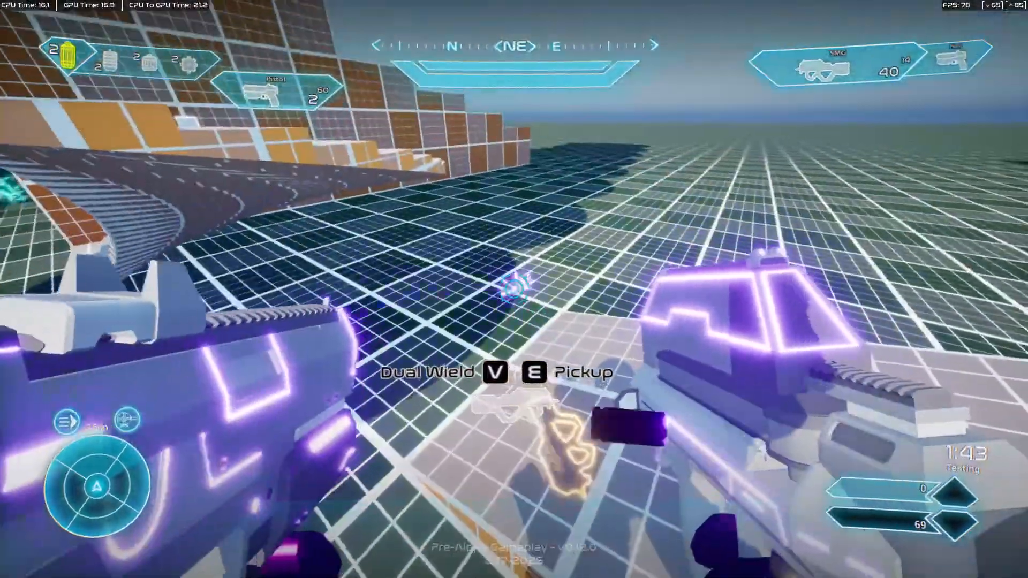
key("r")
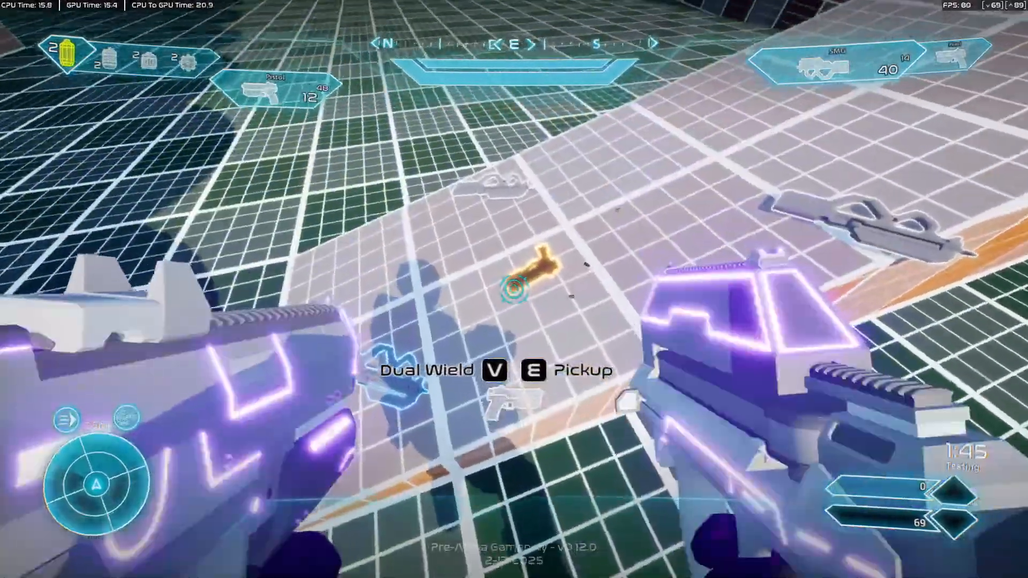
Swap the left pistol back to an SMG and fire it at the characters beside the orange wall.
key("v")
key("w")
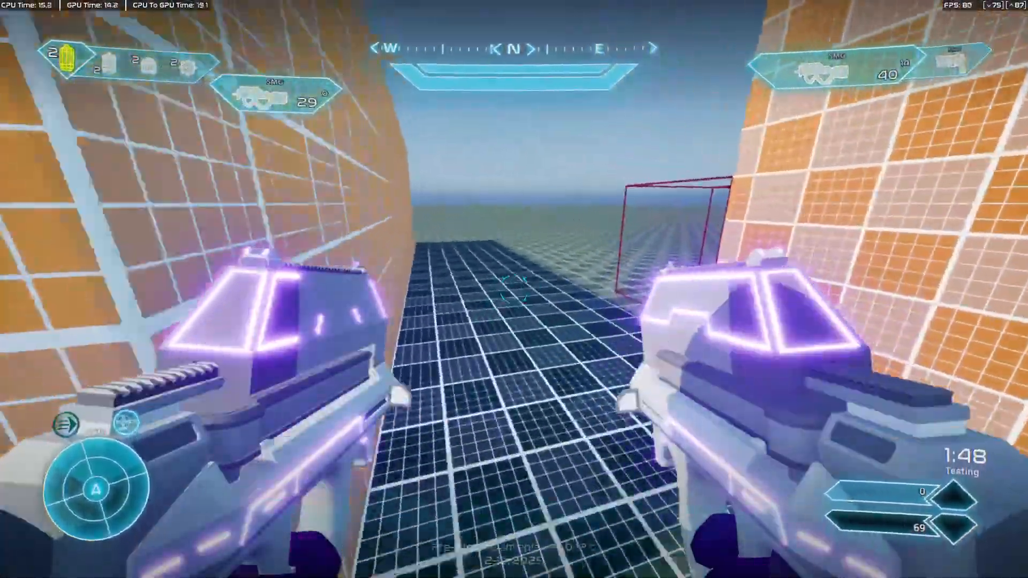
right_click(514, 289)
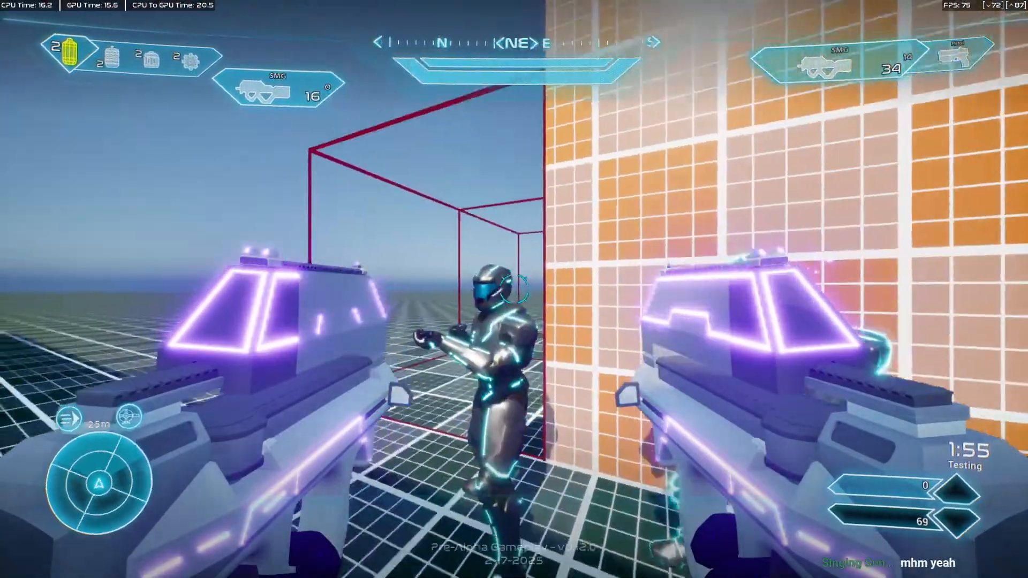
right_click(513, 289)
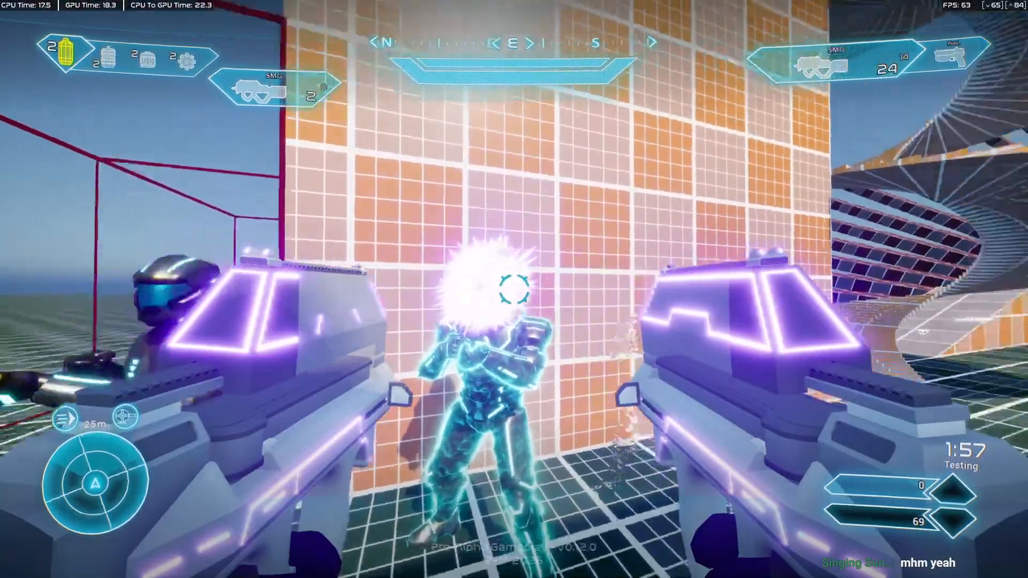
Run around the level past the curved stairs, empty the left SMG and jump while it reloads.
key("w")
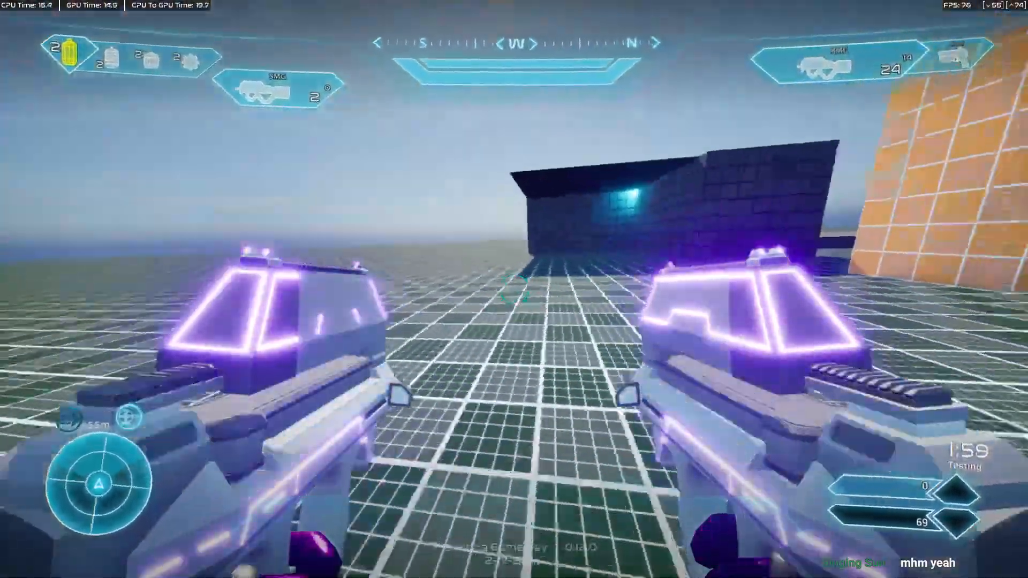
key("w")
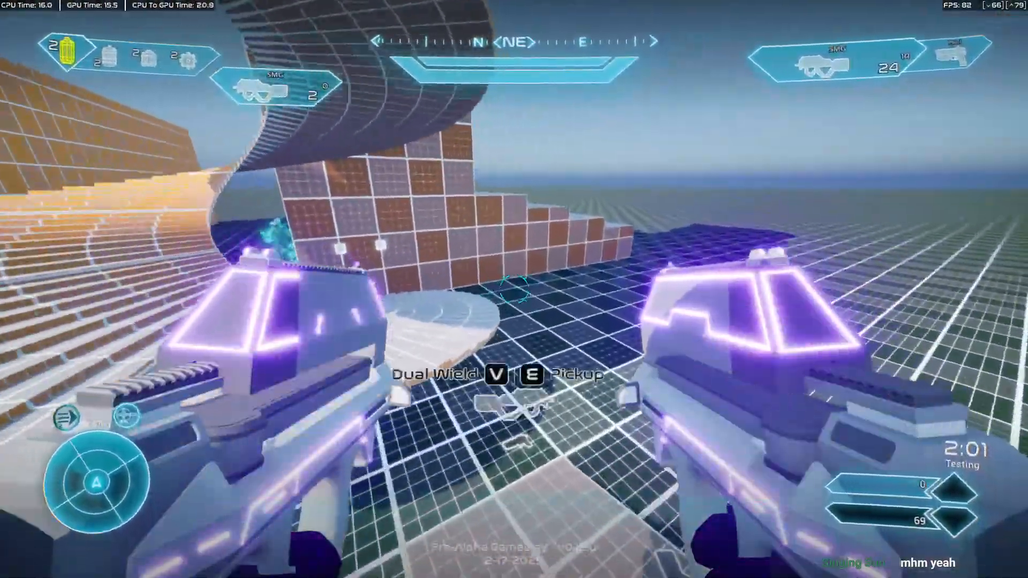
key("w")
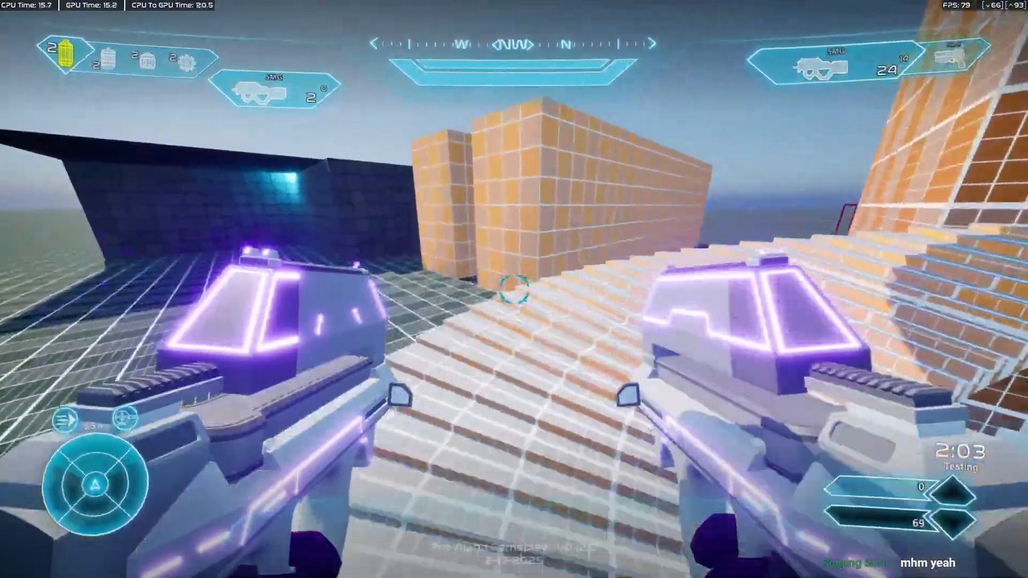
key("w")
right_click(514, 289)
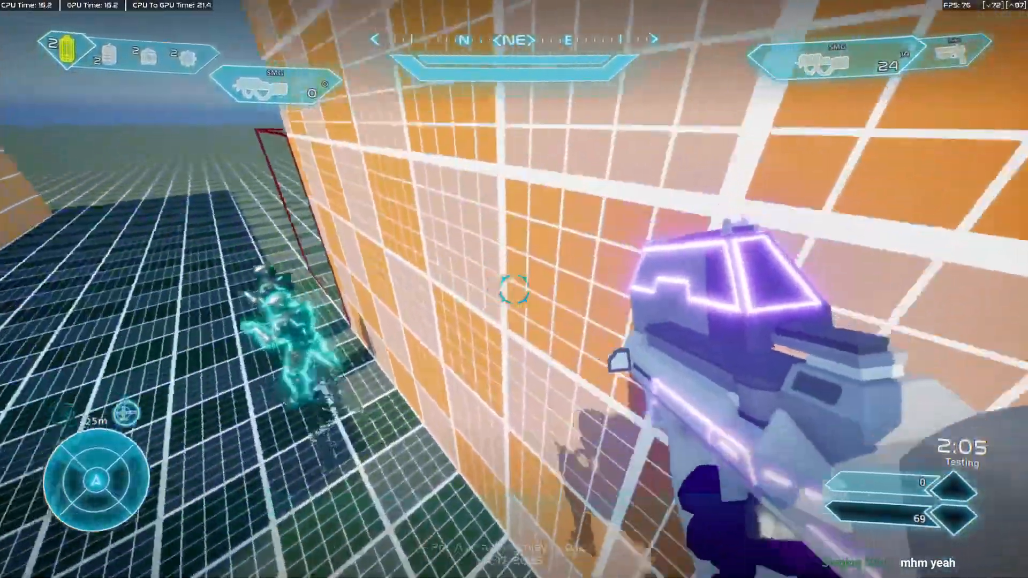
key("a")
key("space")
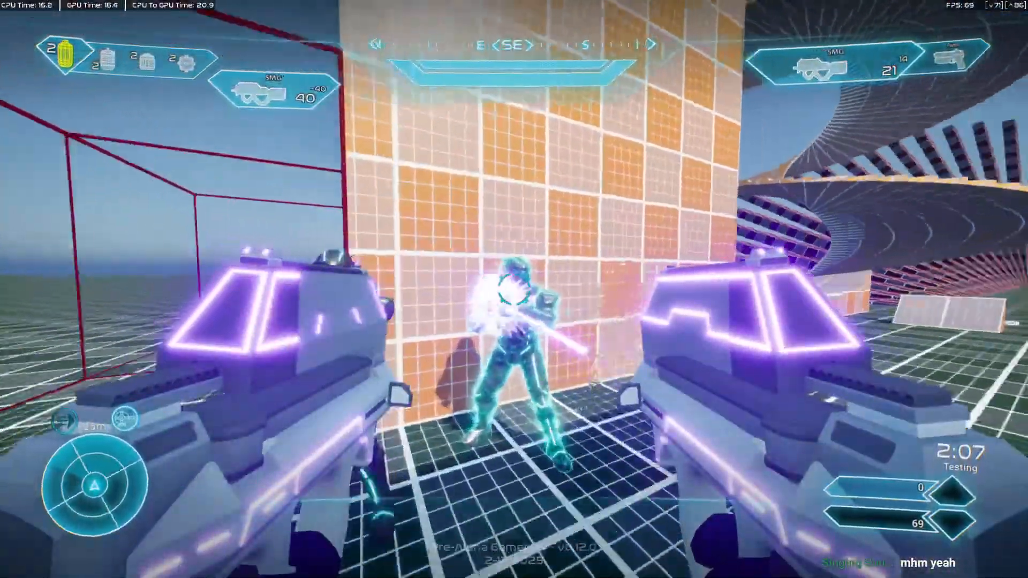
Approach the two target characters again and shoot at them with both reloaded SMGs.
key("w")
left_click(514, 289)
right_click(514, 289)
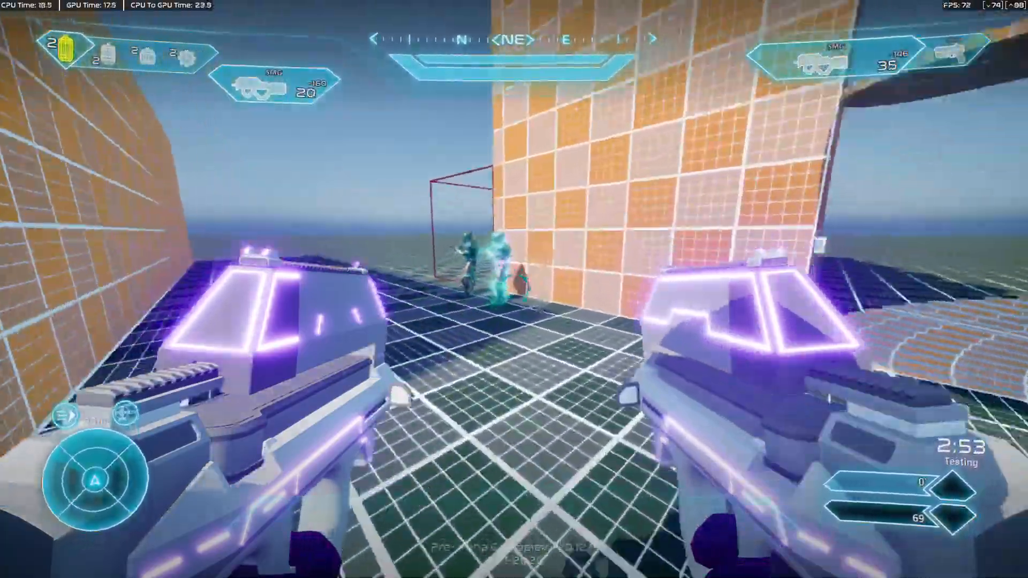
Replace the secondary pistol with an SMG pickup and test firing and jumping with the single weapon.
key("2")
key("w")
key("e")
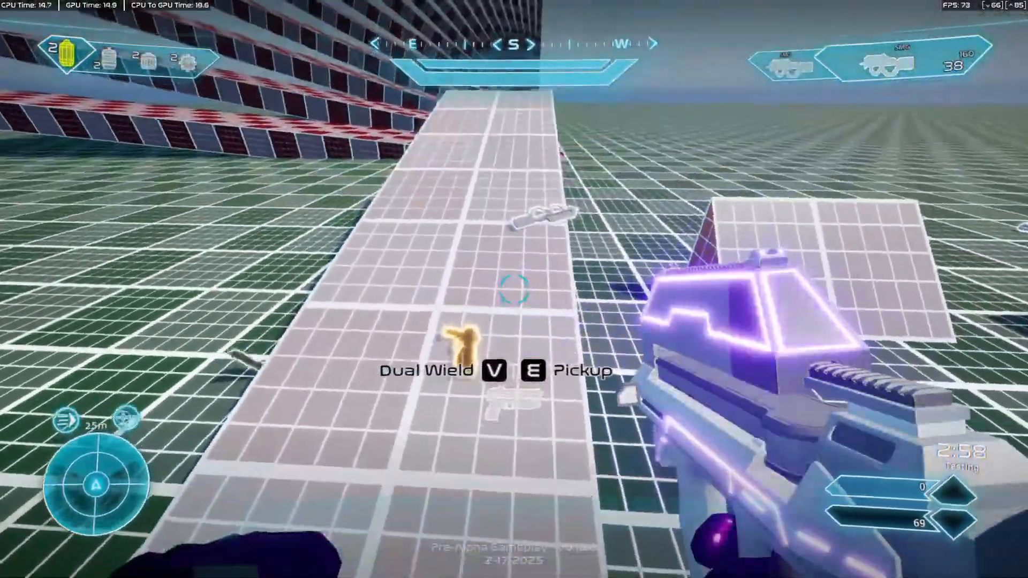
left_click(513, 289)
key("w")
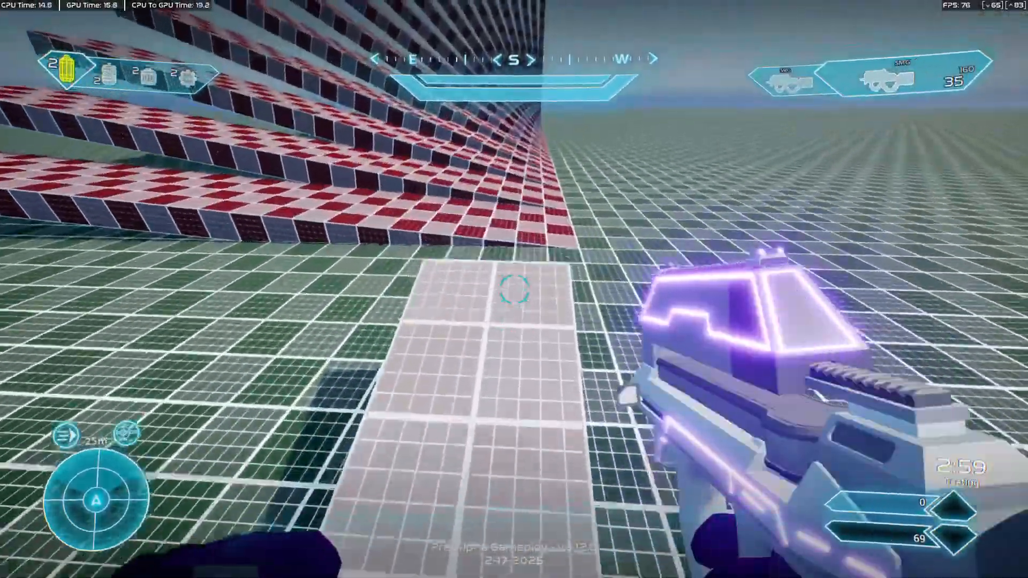
key("w")
key("space")
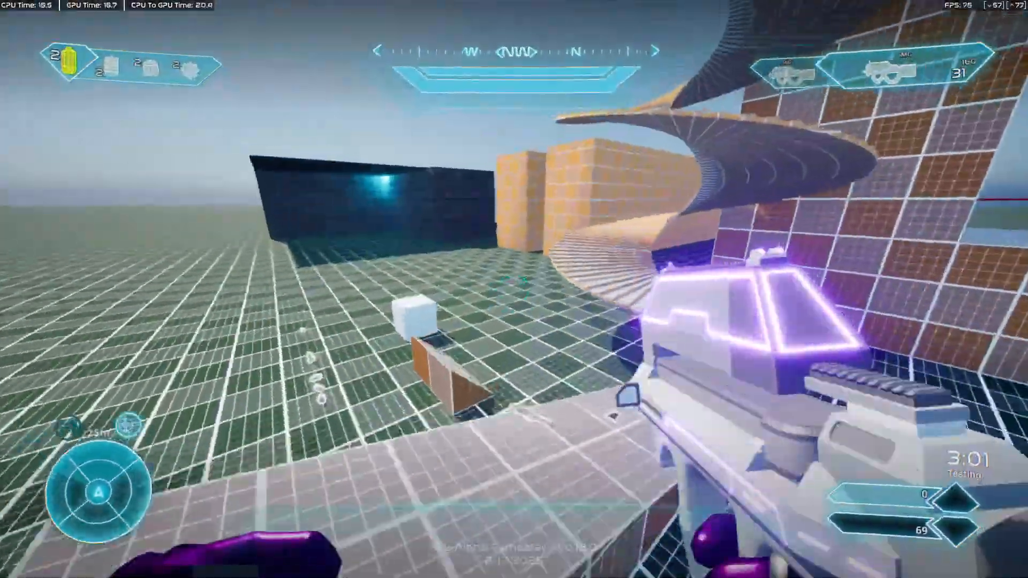
Try to dual-wield the pistol pickup on the ramp alongside the secondary SMG.
key("v")
key("v")
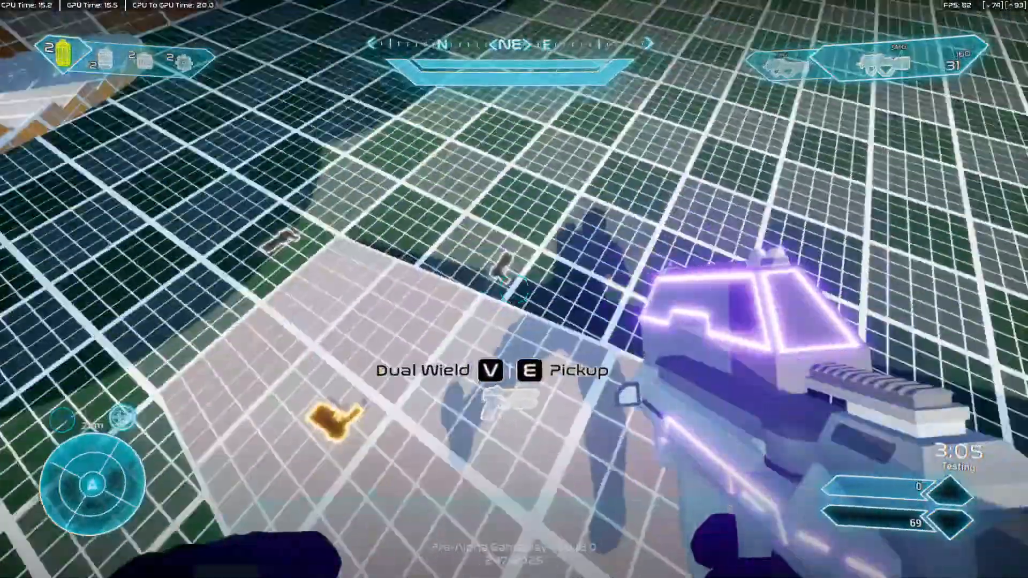
key("v")
key("v")
key("w")
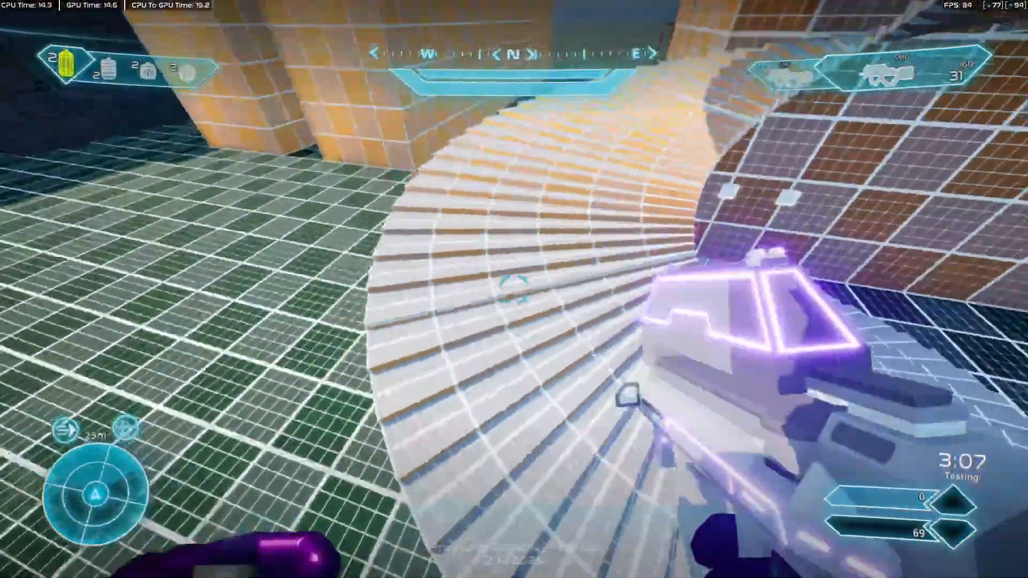
End the full-screen play test and open the Event Graph of ABP_FirstPerson.
key("F11")
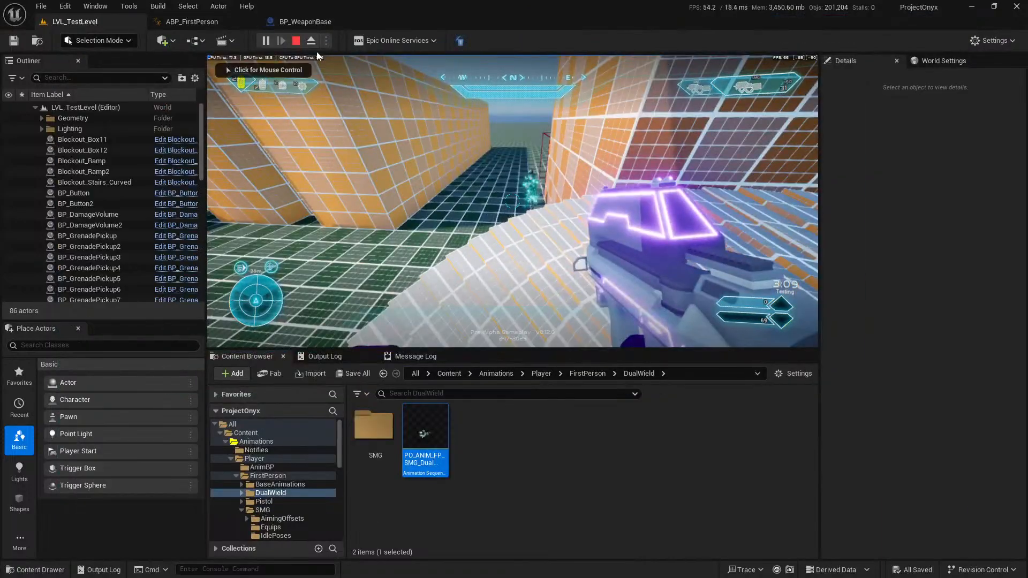
left_click(298, 41)
double_click(322, 17)
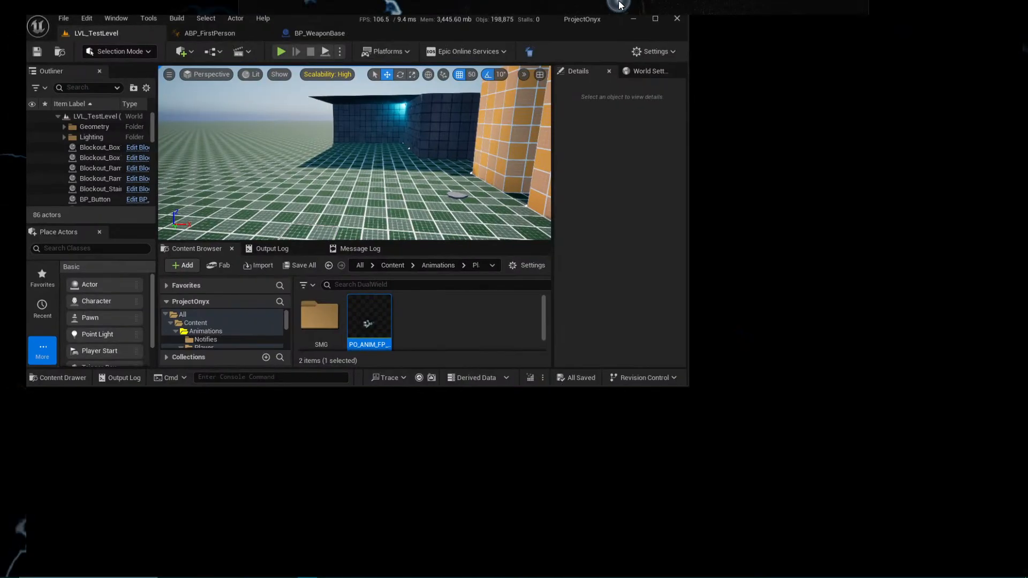
double_click(302, 23)
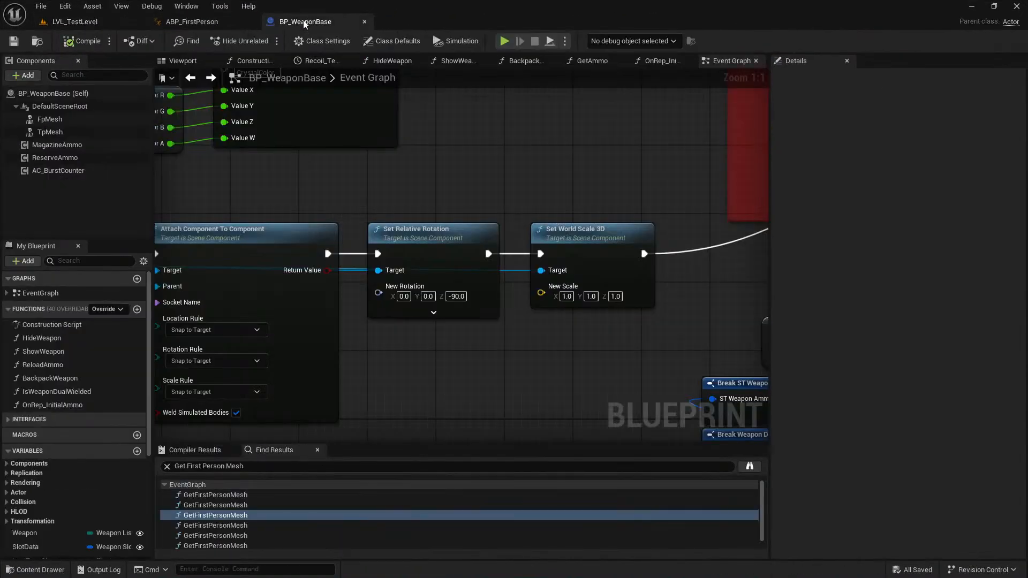
left_click(193, 22)
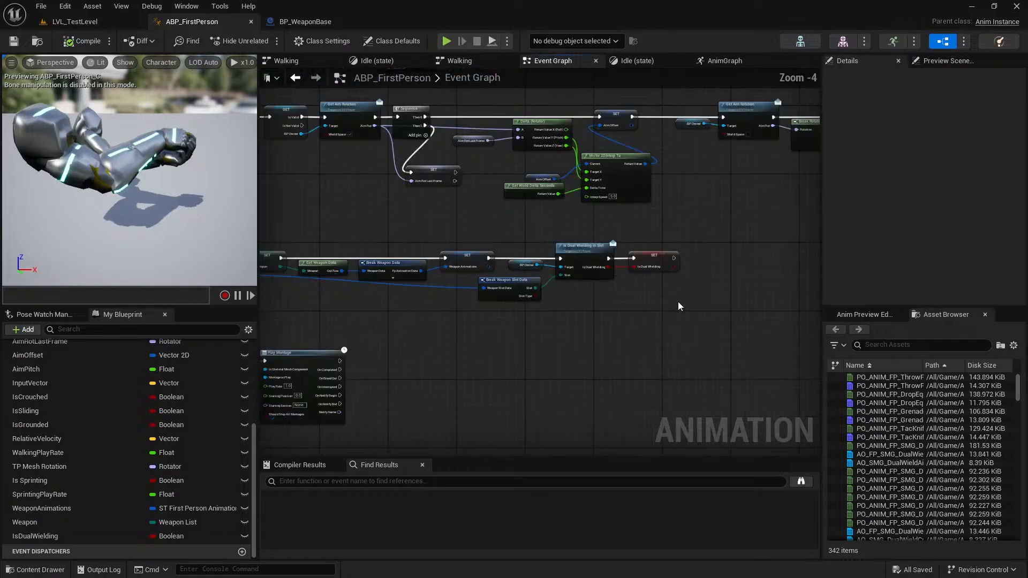
Examine the ABP_FirstPerson Event Graph, including the update animation chain and the Event UpdateWeapon logic that sets Is Dual Wielding.
right_click_drag(527, 342, 699, 342)
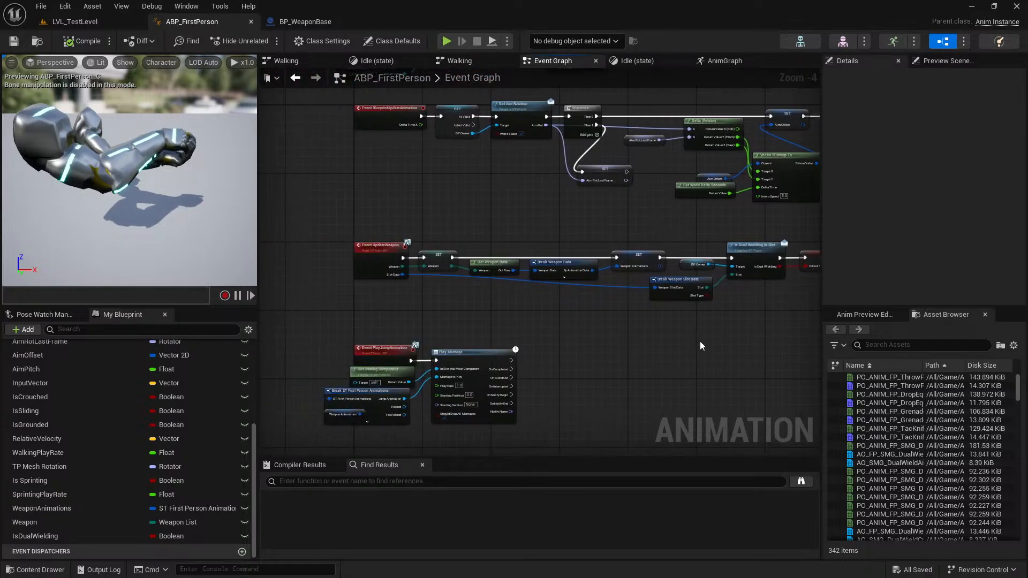
scroll(401, 267, "up", 4)
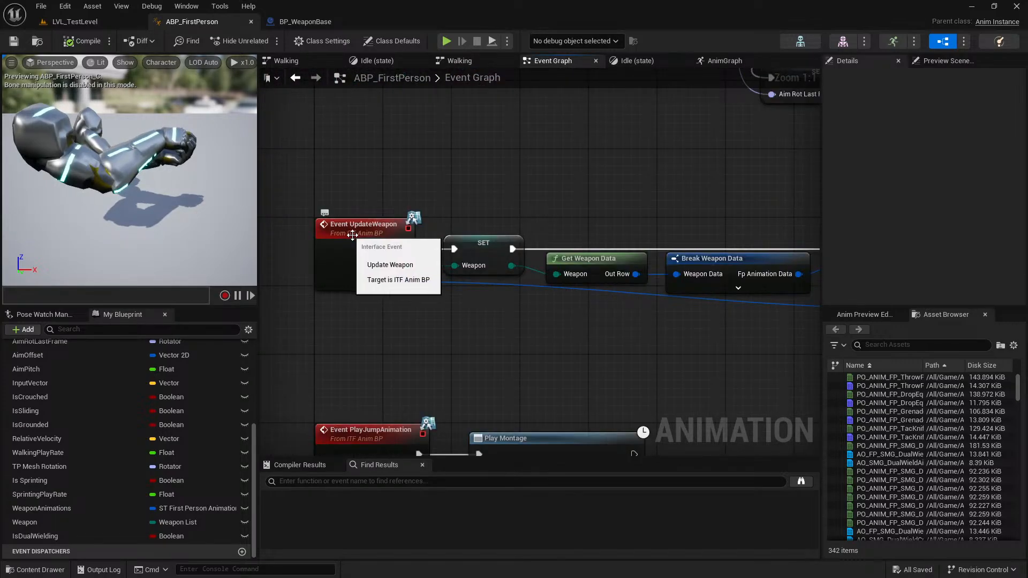
scroll(464, 285, "down", 5)
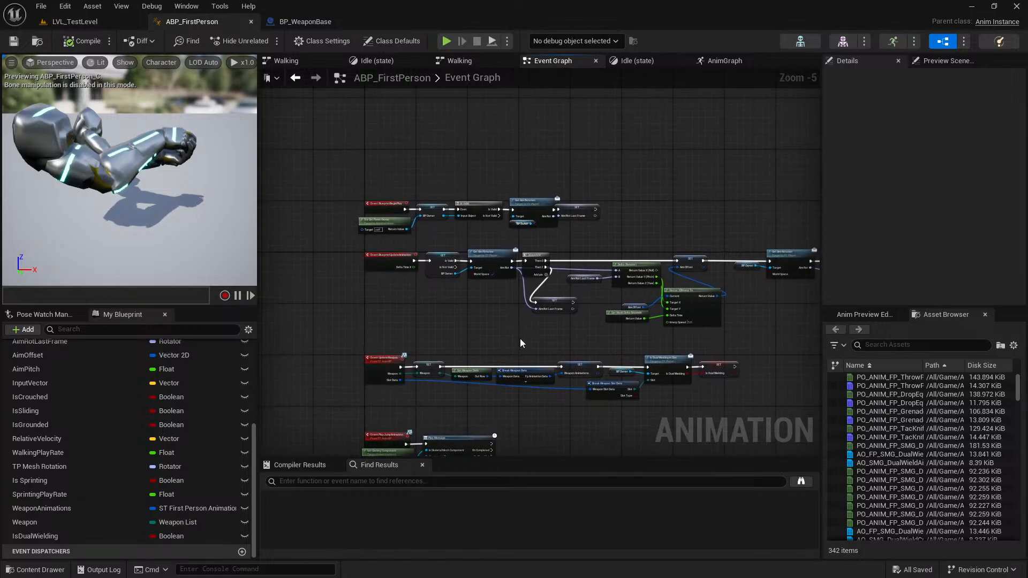
right_click_drag(484, 230, 461, 213)
right_click_drag(692, 332, 676, 170)
right_click_drag(622, 202, 569, 353)
right_click_drag(641, 247, 629, 321)
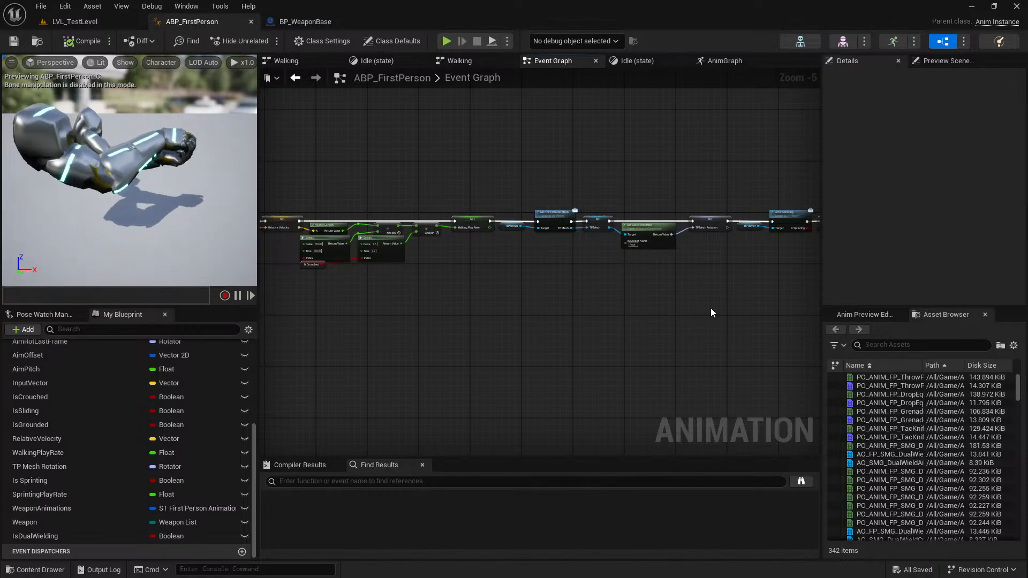
scroll(685, 304, "down", 4)
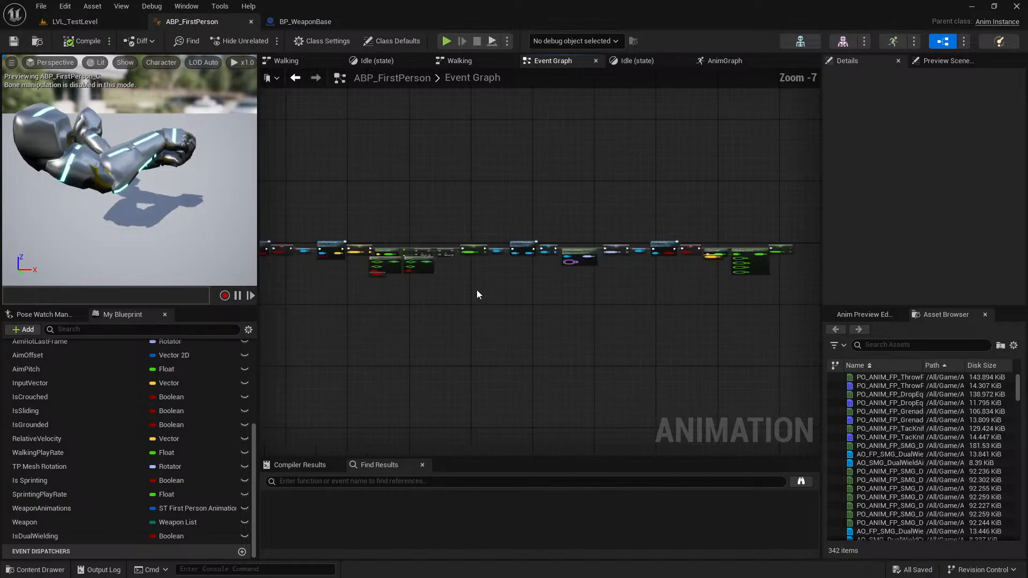
right_click_drag(685, 304, 550, 277)
scroll(446, 245, "up", 6)
scroll(448, 243, "down", 5)
right_click_drag(475, 318, 477, 233)
scroll(475, 233, "up", 5)
scroll(381, 226, "down", 2)
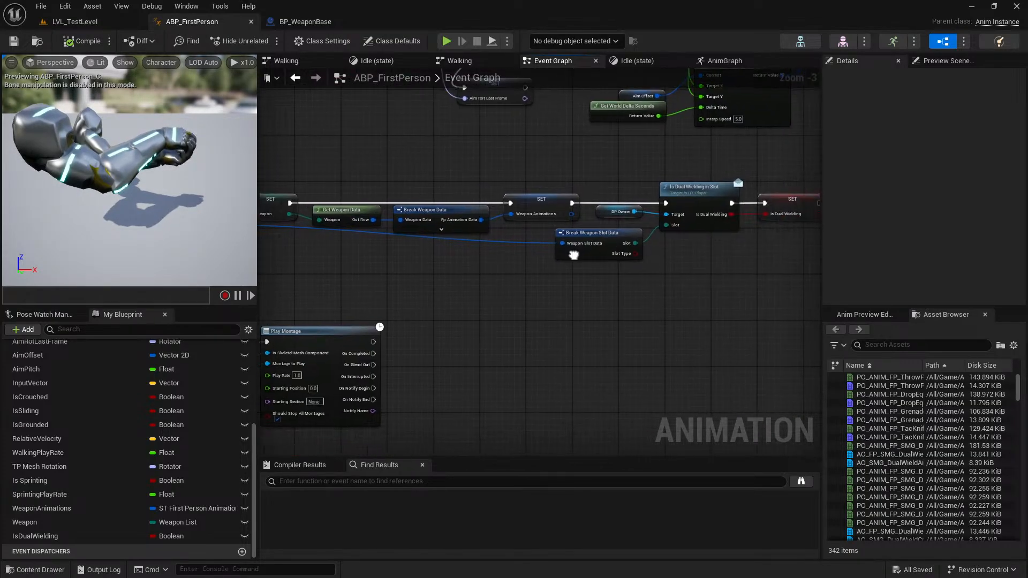
Add a Print String node after the Is Dual Wielding SET node at the end of the Event UpdateWeapon chain.
left_click_drag(684, 235, 733, 257)
type("P;r")
key("BackSpace")
key("BackSpace")
type("rint")
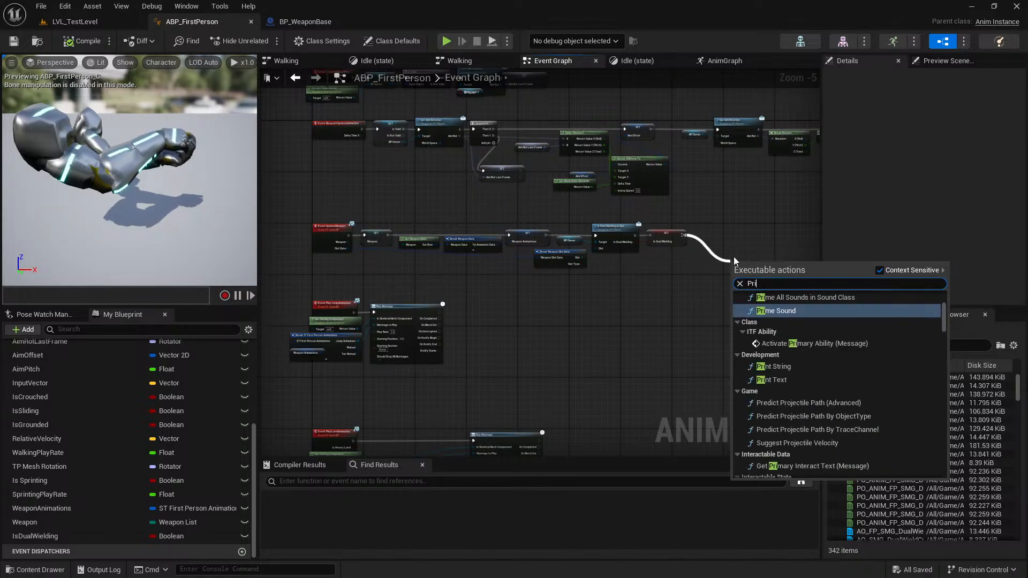
key("Return")
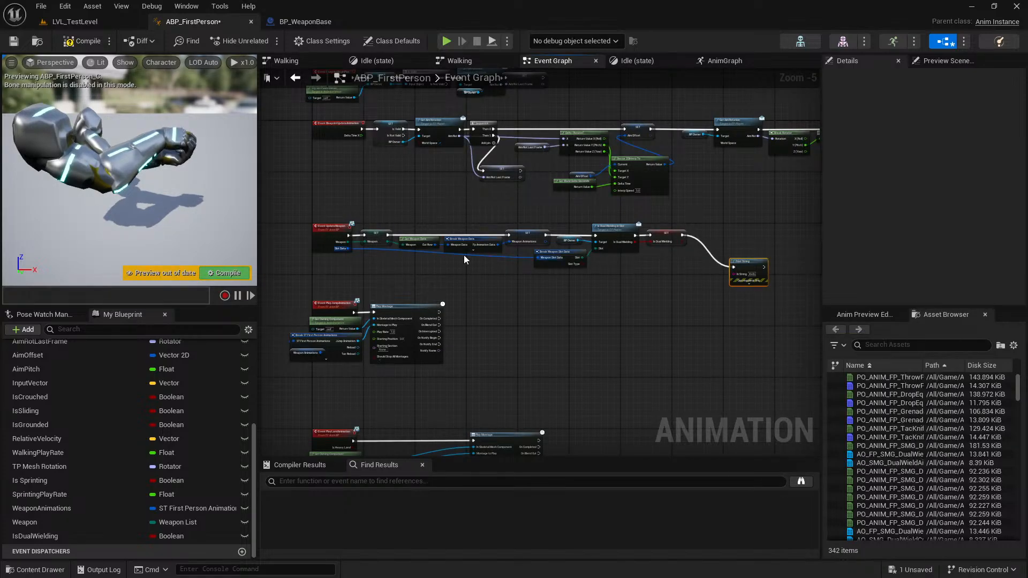
Feed the Weapon value from the UpdateWeapon chain's SET node, converted to a string, into the Print String's In String.
mouse_move(389, 241)
left_mouse_down()
mouse_move(757, 302)
mouse_move(749, 273)
mouse_move(388, 242)
left_mouse_up()
left_click_drag(570, 245, 550, 308)
left_click(665, 335)
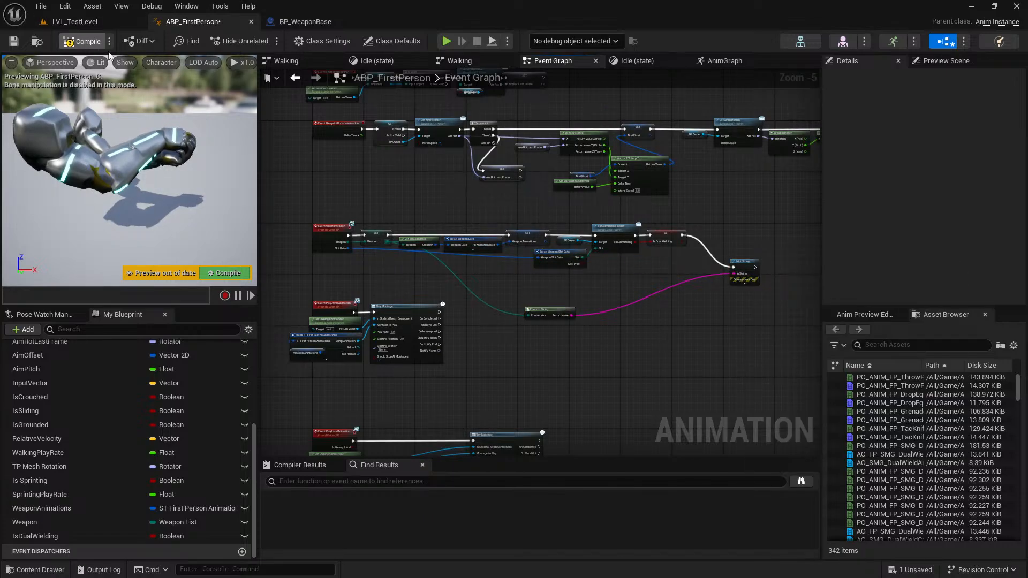
Play test LVL_TestLevel to check the printed weapon names, and return to the ABP_FirstPerson Event Graph.
left_click(109, 22)
key("alt+p")
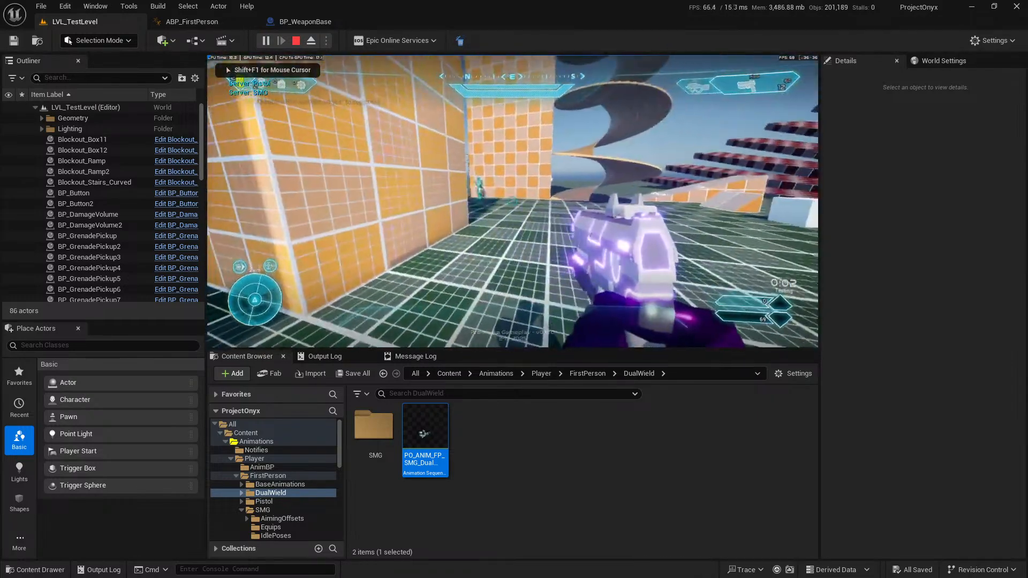
key("Escape")
left_click(322, 23)
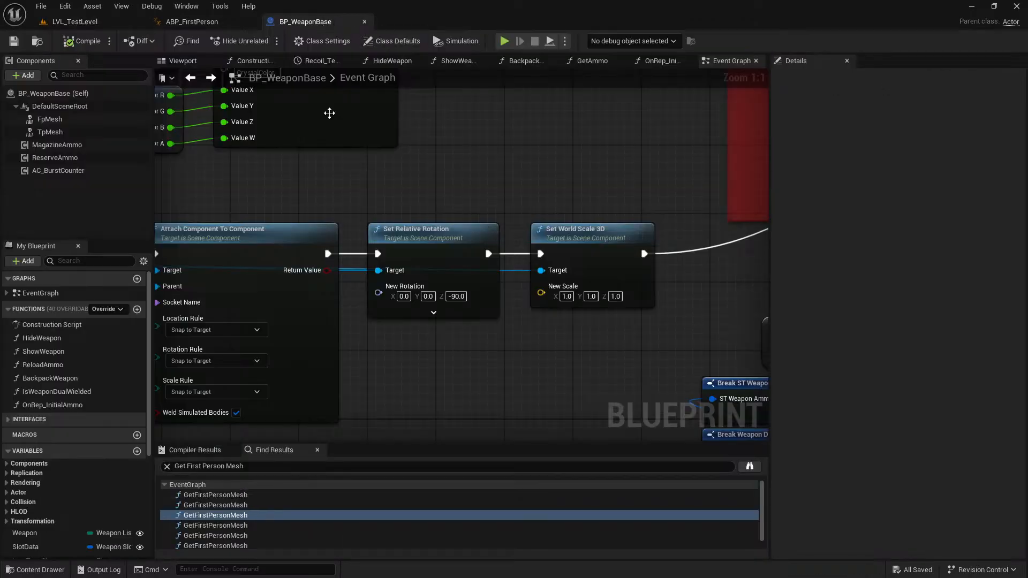
left_click(184, 22)
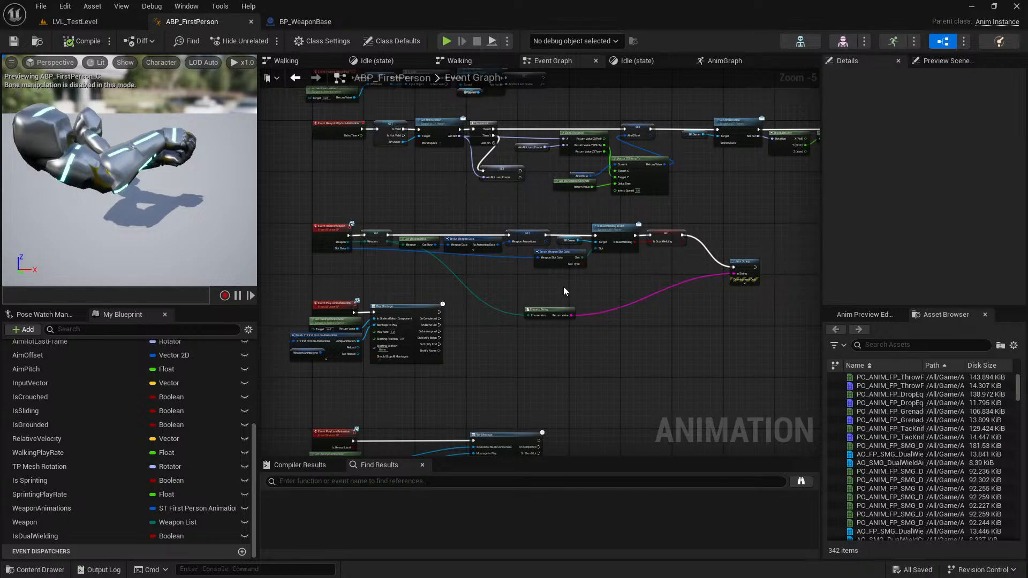
Feed Break Weapon Slot Data's Slot, converted to a string, into the Print String, delete the old conversion node, and save.
scroll(565, 287, "up", 1)
left_click_drag(579, 250, 517, 328)
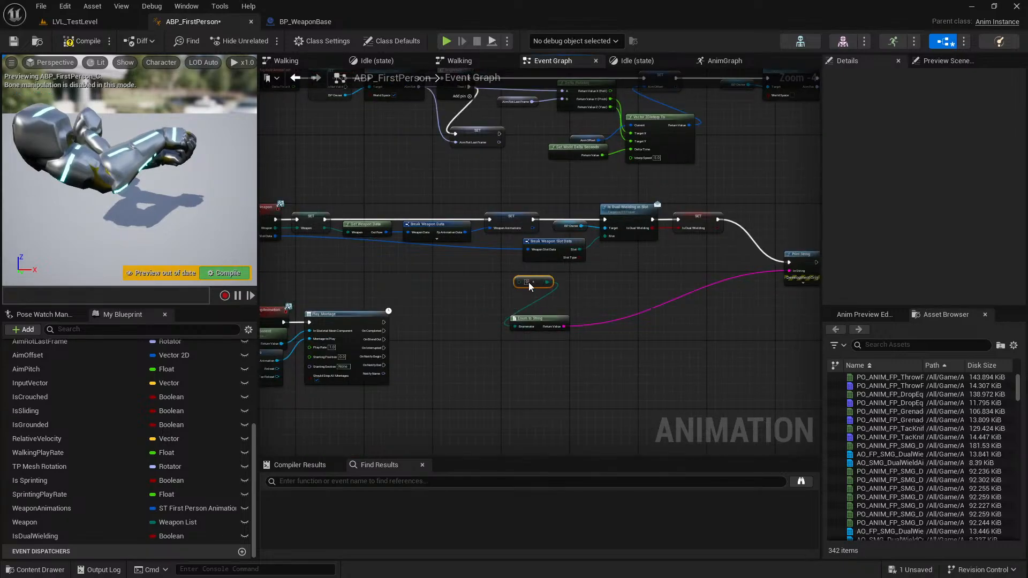
key("Delete")
left_click_drag(579, 250, 787, 271)
left_click(543, 330)
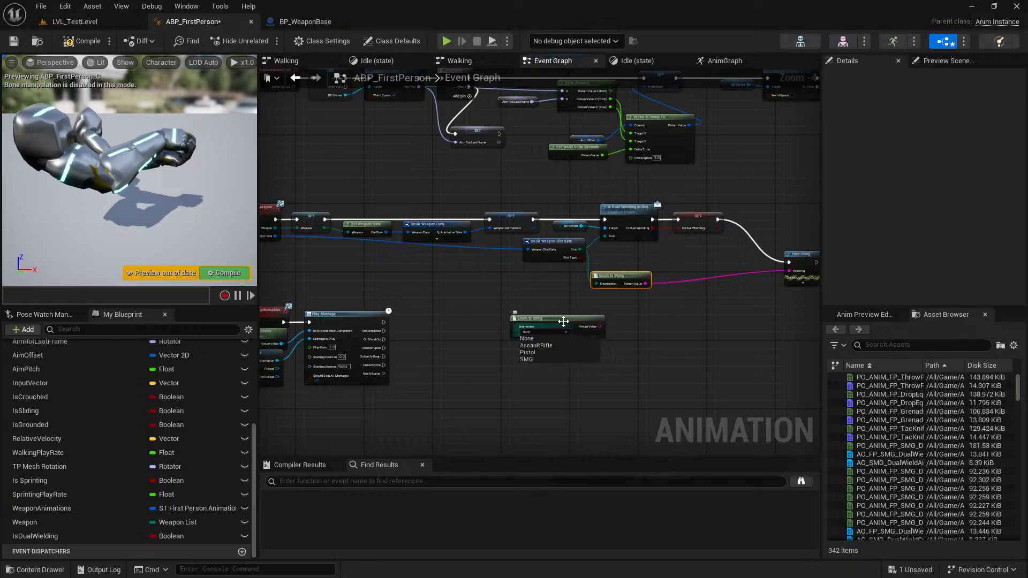
left_click(561, 321)
key("Delete")
key("ctrl+s")
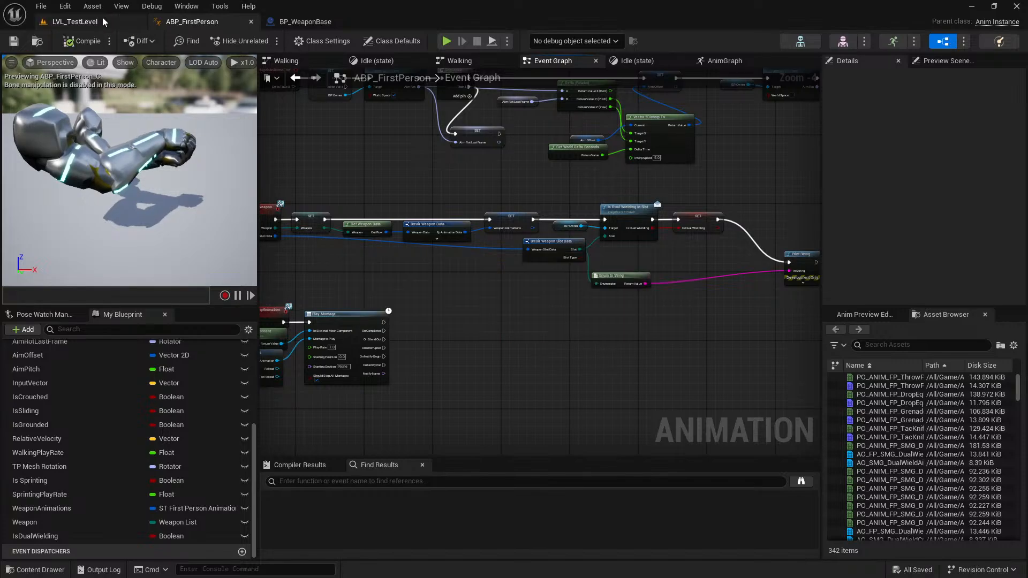
Play test LVL_TestLevel to check which weapon slot each update prints.
left_click(101, 21)
key("alt+p")
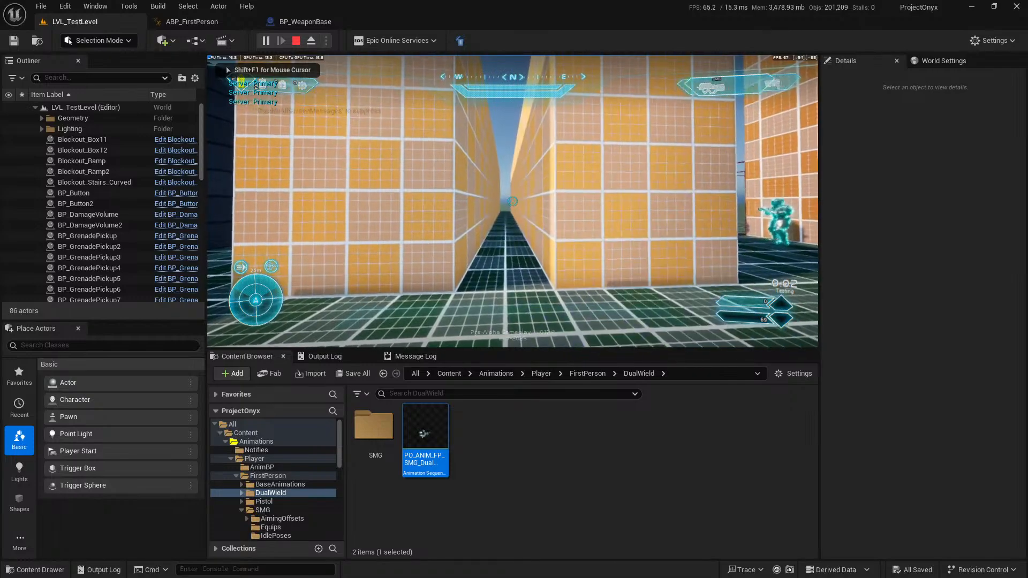
key("Escape")
Delete the Print String and Enum to String nodes from the Event UpdateWeapon chain in ABP_FirstPerson.
left_click(211, 23)
right_click_drag(635, 303, 582, 298)
left_click_drag(632, 301, 756, 325)
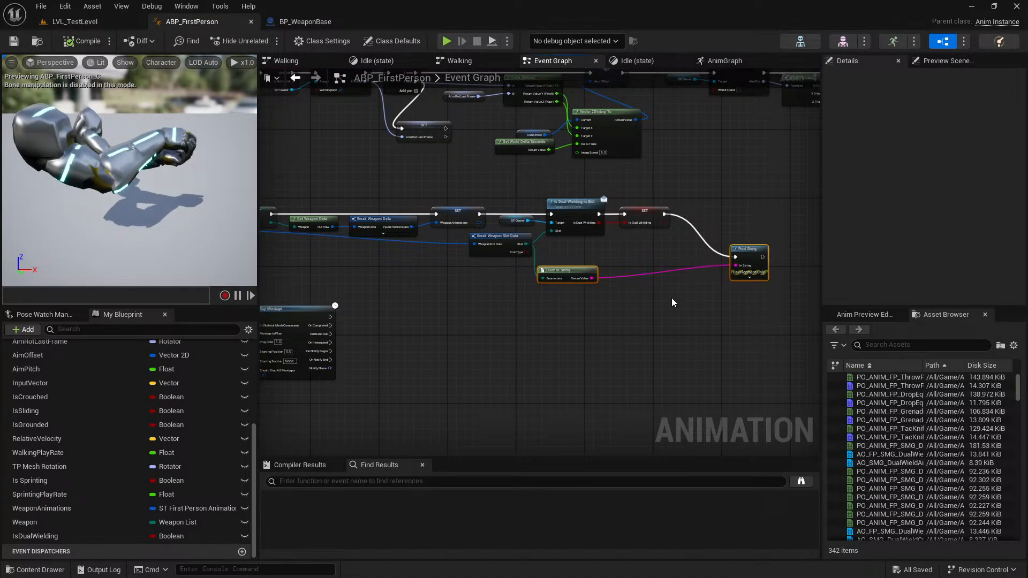
key("Delete")
right_click_drag(310, 248, 466, 250)
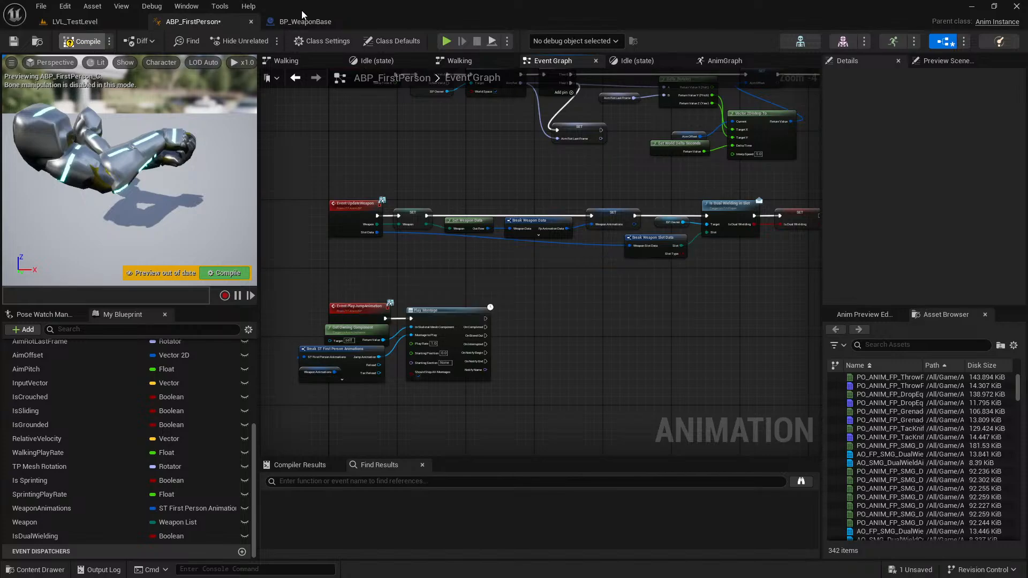
Open the BP_Player blueprint from the project's Blueprints/Pawns folder.
left_click(307, 22)
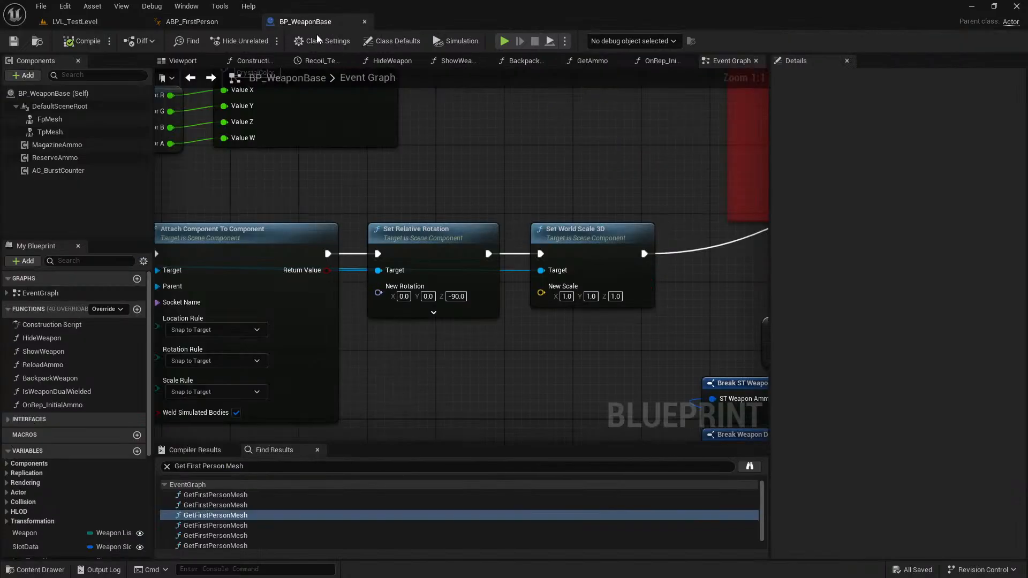
left_click(96, 23)
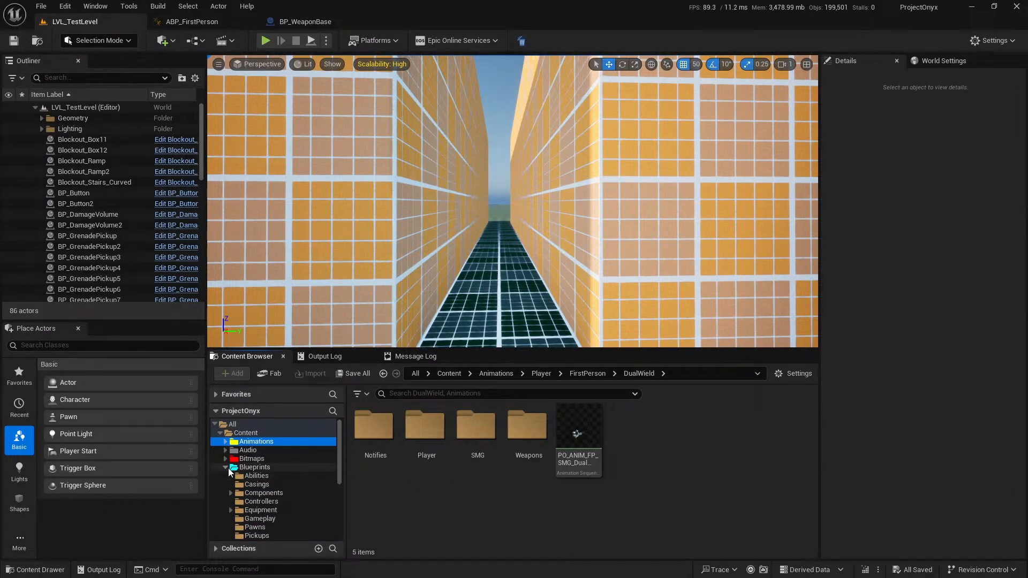
left_click(226, 467)
double_click(720, 428)
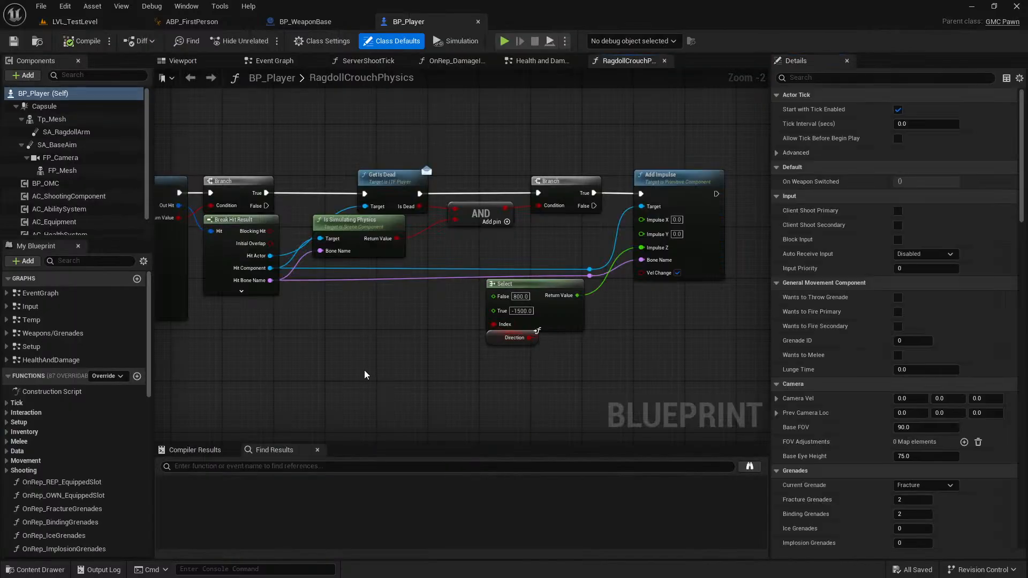
right_click(364, 370)
Search BP_Player for "Update Weapon".
left_click(258, 466)
type("Update Weapon")
key("Return")
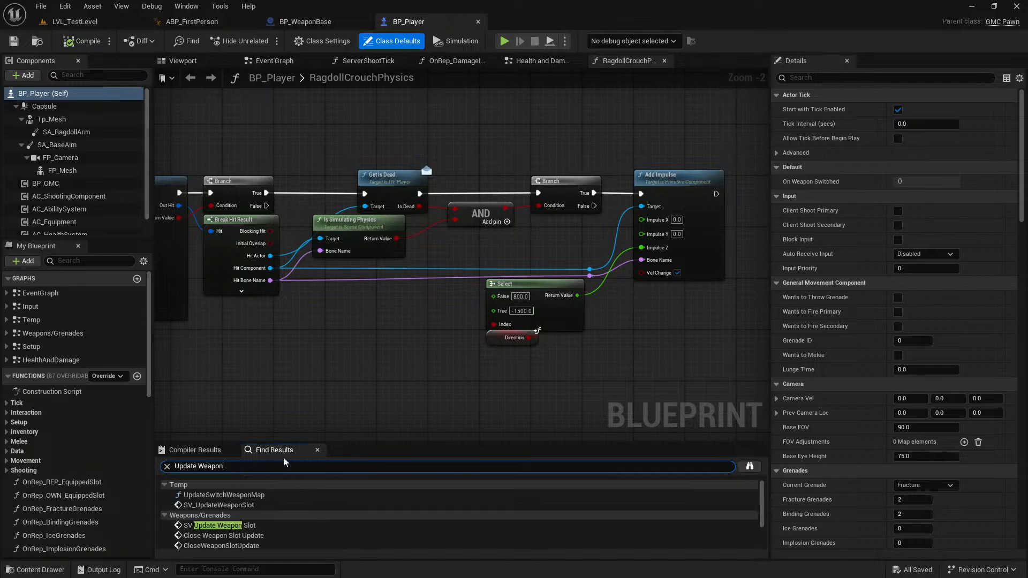
In the Weapons/Grenades graph, connect EventWeaponAdded's Slot output to the Slot Data input of the Update Weapon call.
scroll(247, 505, "down", 3)
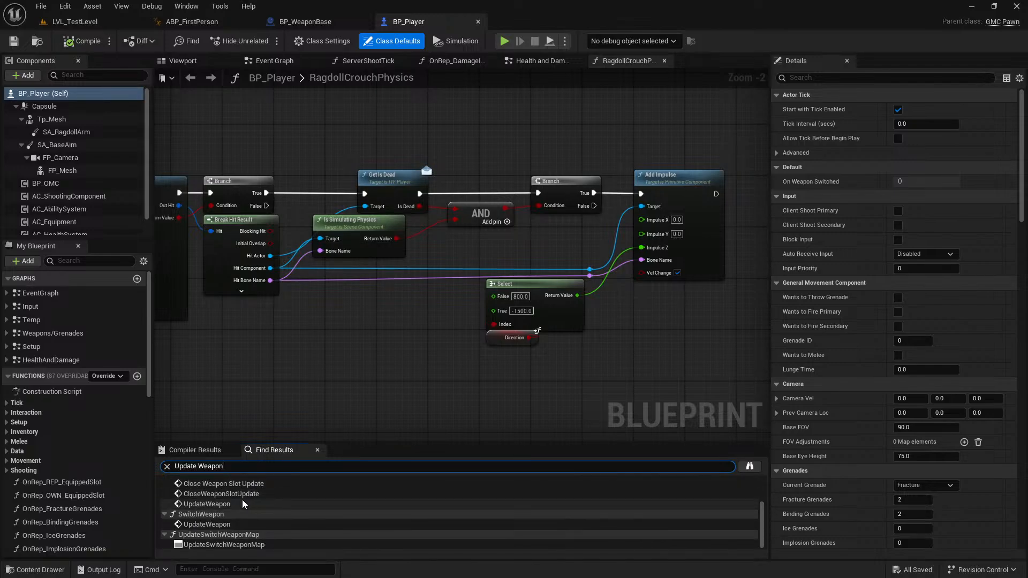
left_click(242, 500)
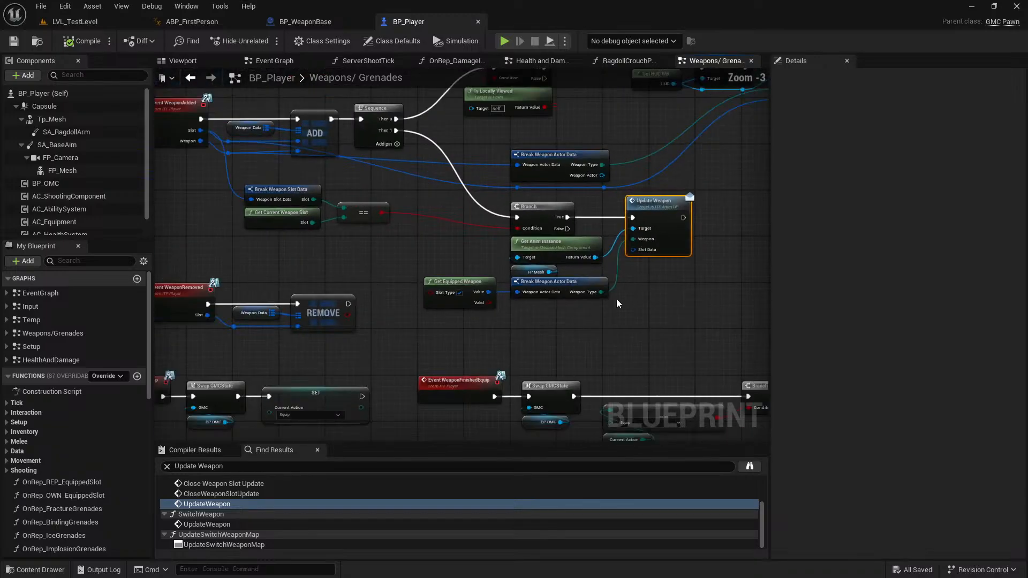
scroll(527, 312, "down", 1)
right_click_drag(527, 312, 492, 324)
scroll(282, 222, "up", 2)
left_click_drag(230, 173, 722, 366)
left_click(662, 397)
right_click_drag(697, 387, 632, 385)
left_click_drag(648, 305, 362, 184)
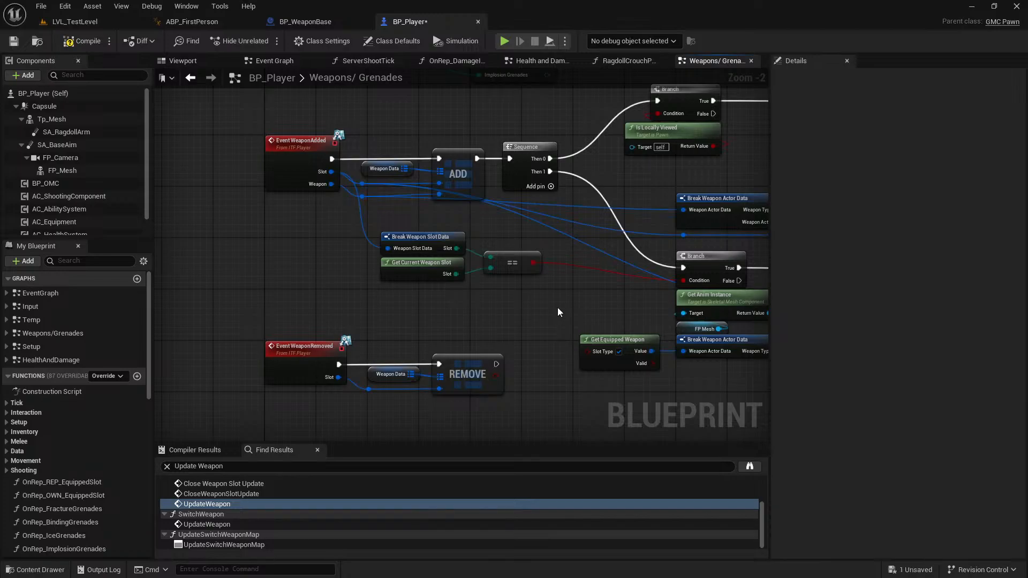
right_click_drag(557, 312, 398, 308)
Open the Update Weapon call in SwitchWeapon, move Get Equipped Weapon beside Break Weapon Actor Data, and save BP_Player.
left_click(375, 524)
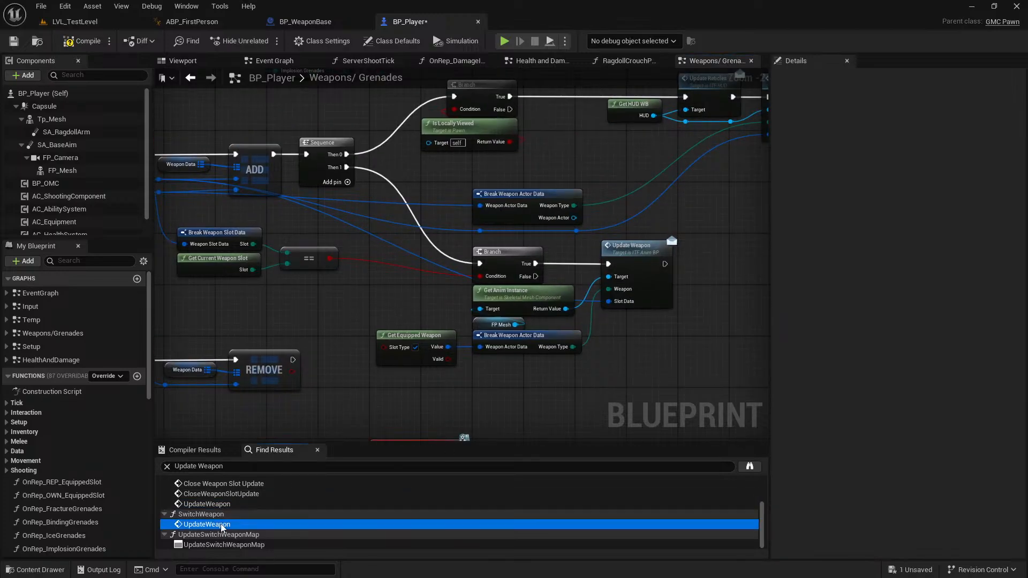
right_click_drag(525, 345, 531, 358)
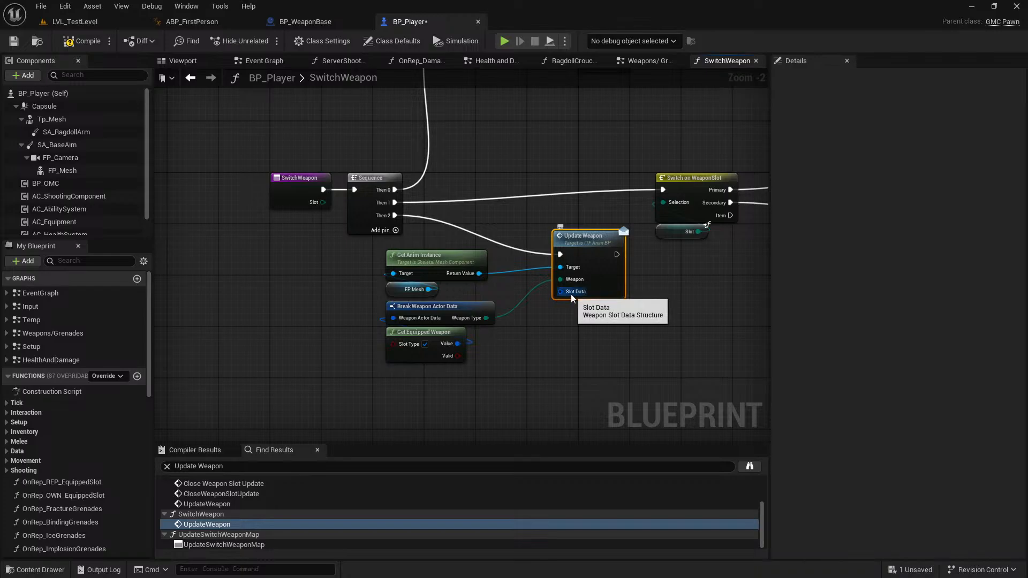
left_click_drag(455, 332, 358, 309)
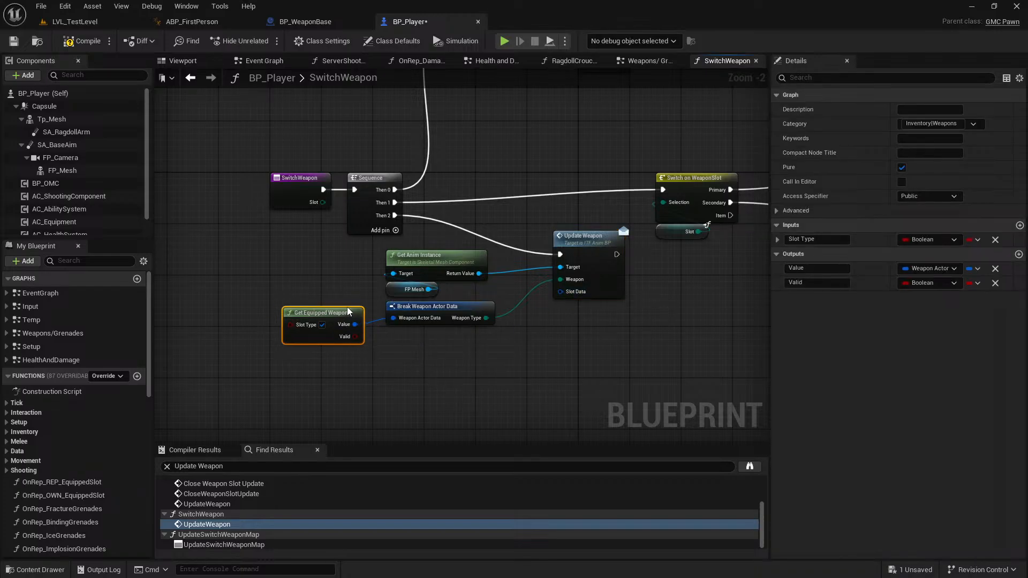
left_click(382, 345)
key("ctrl+s")
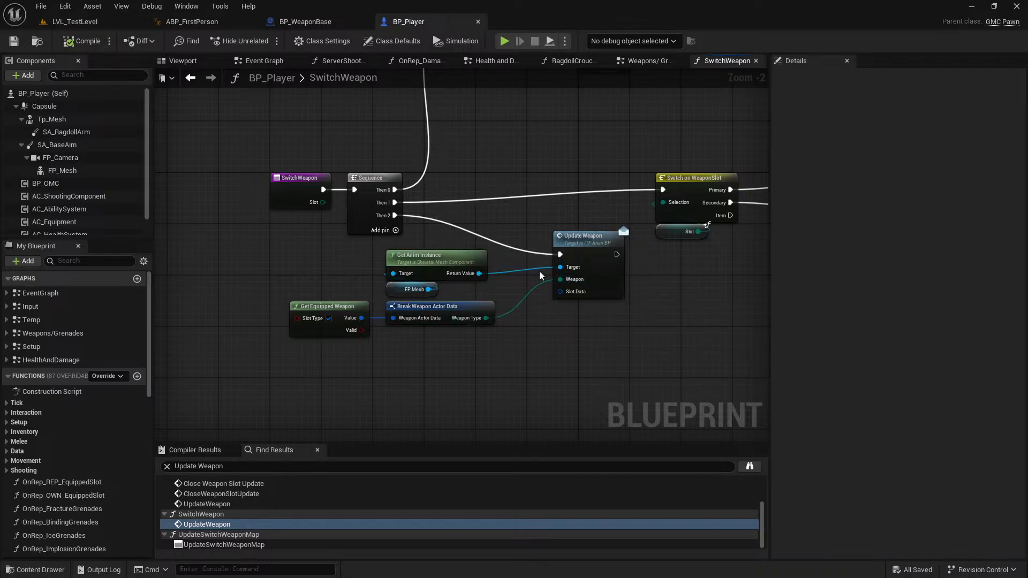
Split the Update Weapon call's Slot Data pin, connect its Slot to SwitchWeapon's Slot input, and save BP_Player.
scroll(504, 326, "down", 2)
right_click_drag(520, 297, 373, 289)
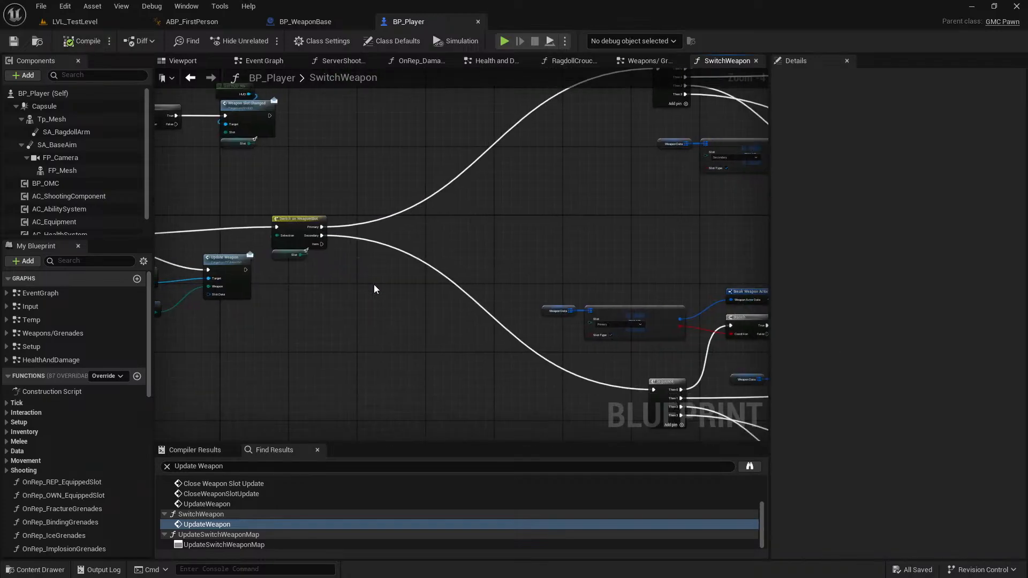
right_click_drag(525, 333, 791, 290)
scroll(464, 269, "up", 3)
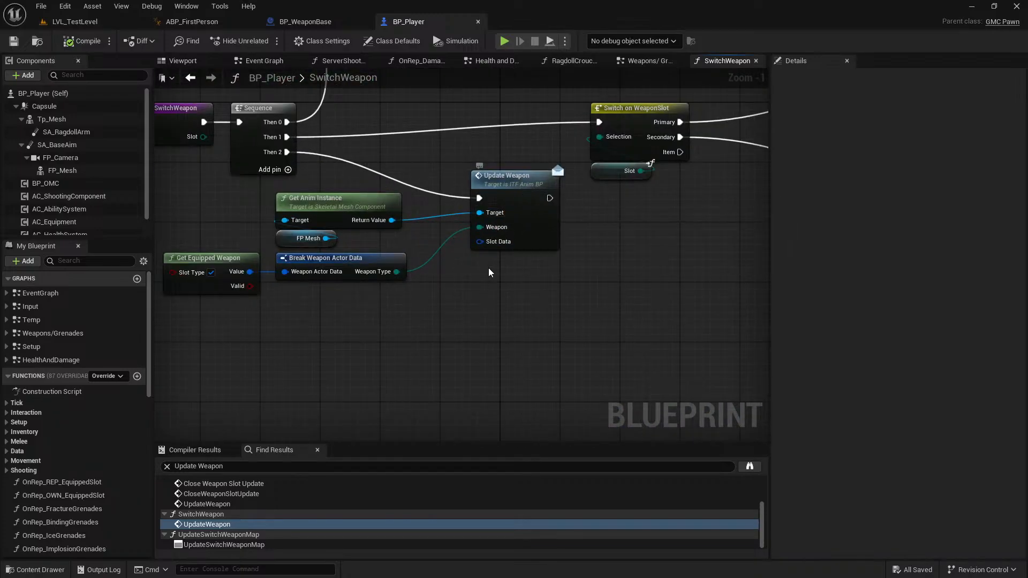
right_click_drag(491, 264, 584, 291)
scroll(583, 290, "up", 1)
right_click(587, 267)
left_click(614, 317)
left_click_drag(572, 271, 249, 147)
key("ctrl+s")
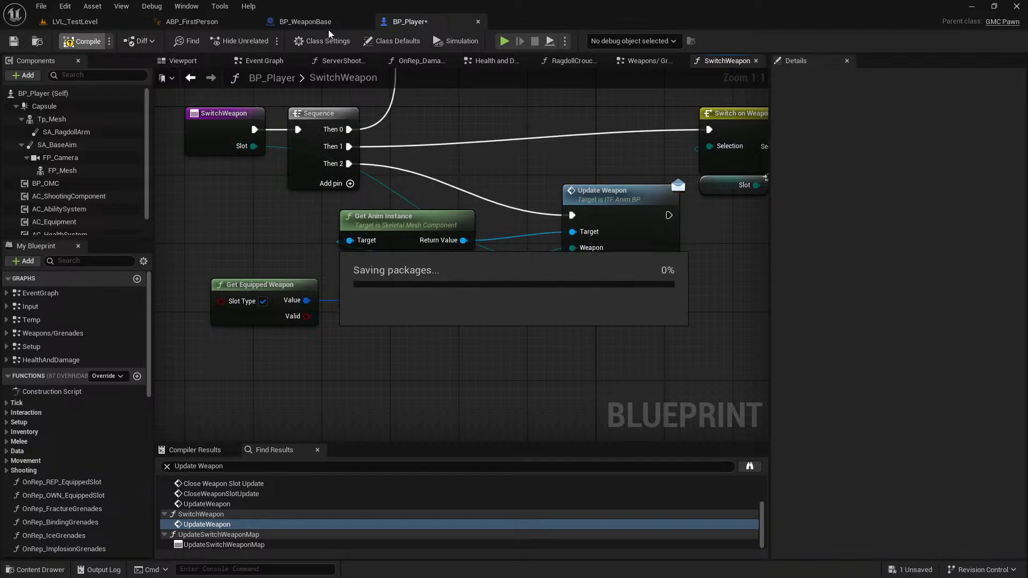
In the ABP_FirstPerson Event Graph, add a Get Current Slot call from the BP Owner reference in the Event UpdateWeapon chain.
left_click(319, 21)
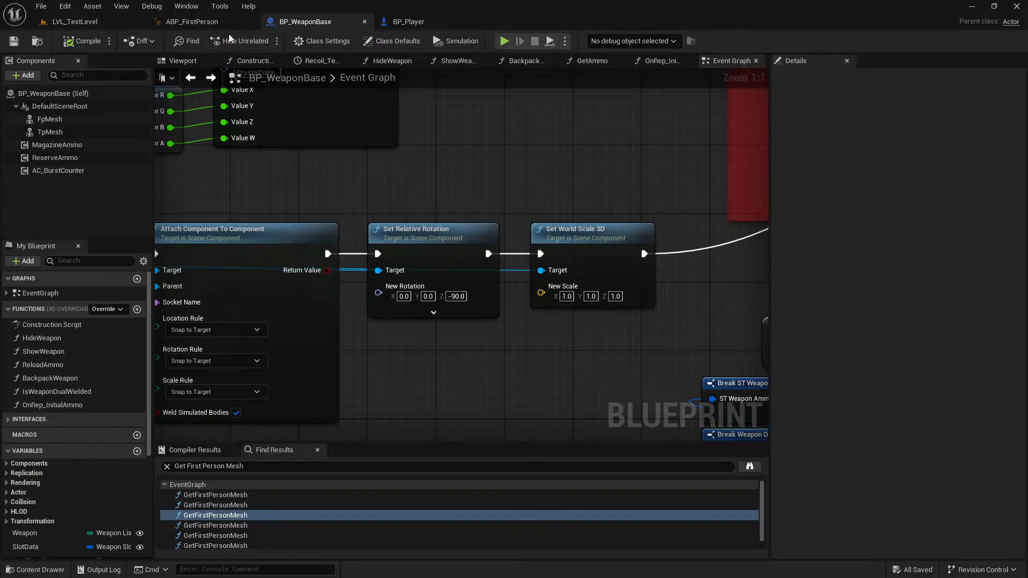
left_click(207, 22)
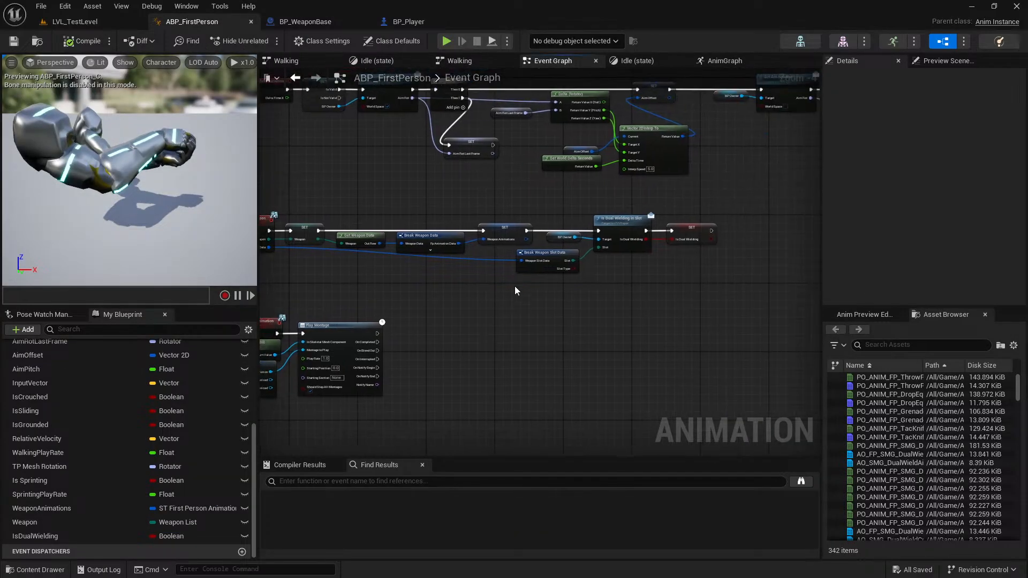
left_click(305, 21)
left_click(206, 23)
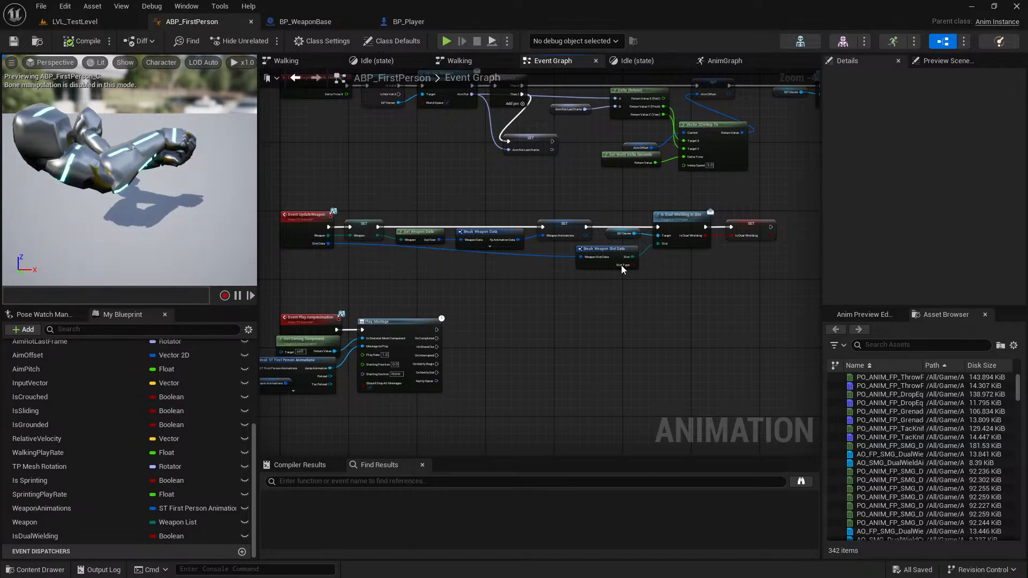
left_click_drag(634, 234, 665, 281)
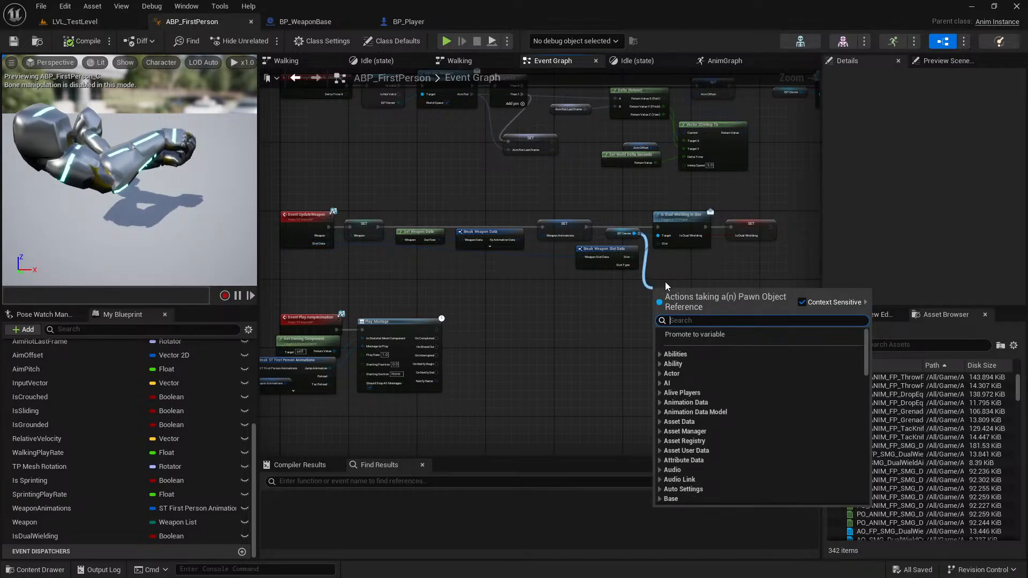
type("get curr")
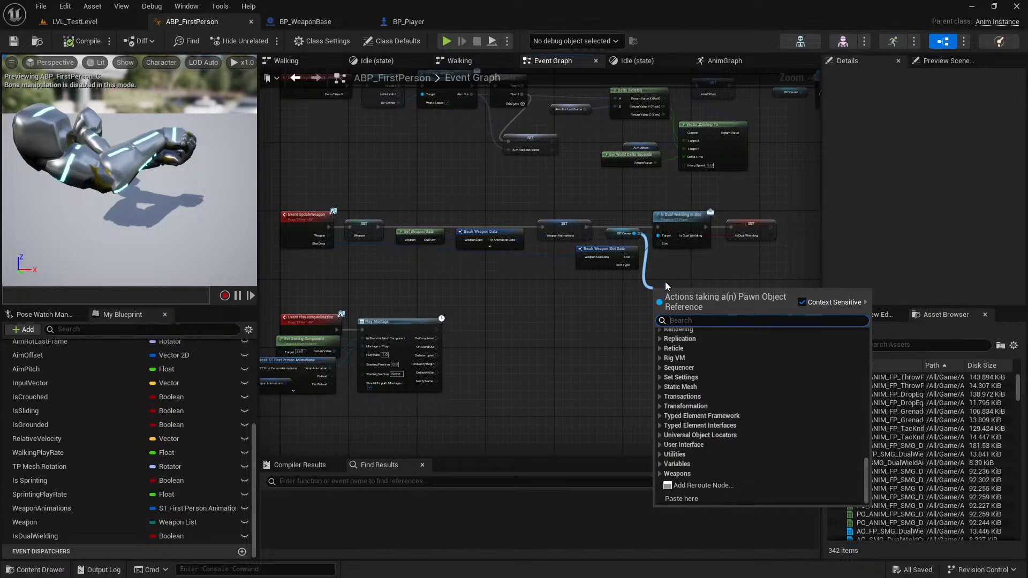
type("ent s")
key("Return")
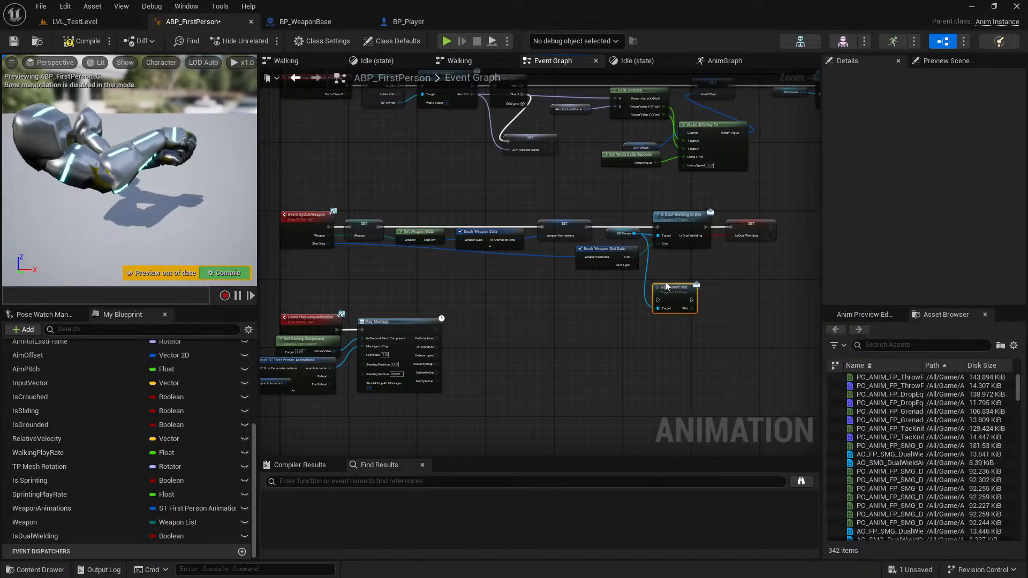
Detach Get Current Slot from the existing BP Owner reference and make a copy of the BP Owner node.
scroll(676, 269, "up", 2)
left_click_drag(667, 296, 546, 335)
left_click(559, 311, "alt")
right_click_drag(600, 293, 697, 298)
left_click_drag(659, 340, 518, 302)
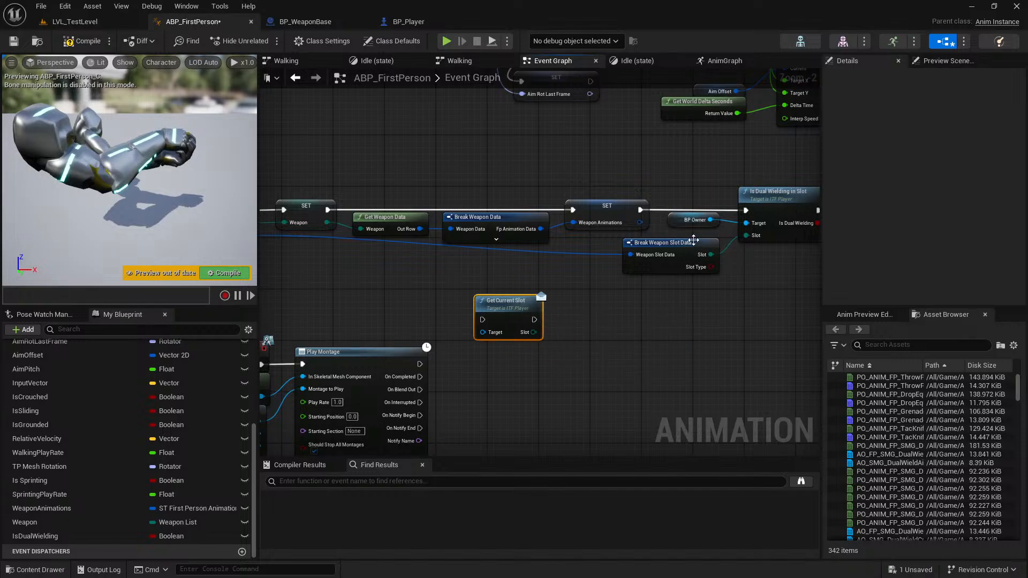
left_click(695, 221)
right_click_drag(480, 289, 738, 289)
key("ctrl+v")
Insert Get Current Slot between Event UpdateWeapon and the Weapon SET node, using the copied BP Owner as its target.
left_click_drag(475, 213, 314, 205)
right_click_drag(314, 203, 477, 214)
left_click_drag(478, 214, 383, 216)
left_click_drag(679, 296, 453, 232)
right_click_drag(647, 264, 531, 253)
scroll(551, 239, "down", 2)
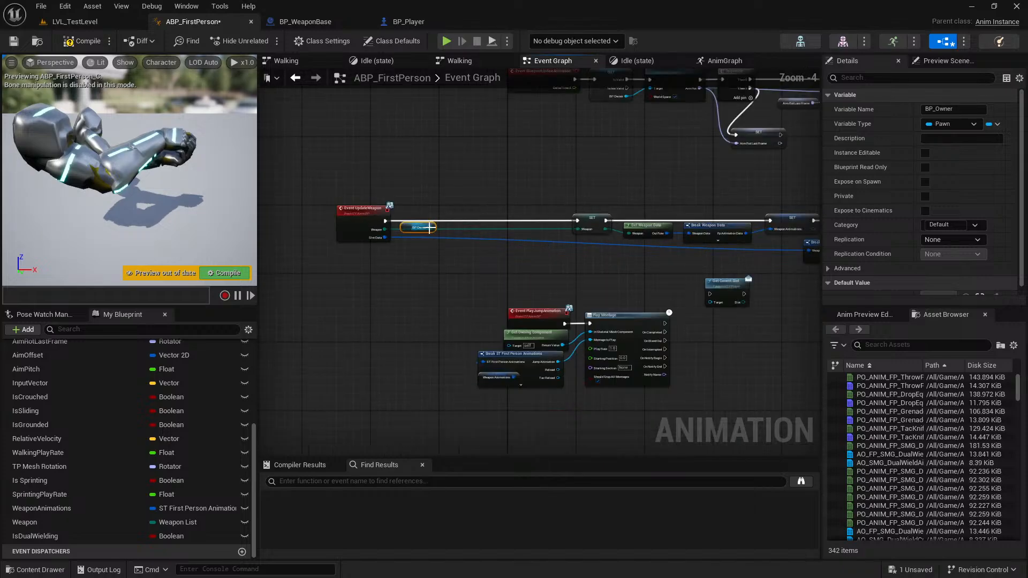
left_click_drag(718, 294, 331, 215)
Add an Equal (Enum) comparison fed by the Slot output of Get Current Slot.
scroll(436, 227, "up", 4)
left_click_drag(539, 214, 613, 305)
type("==")
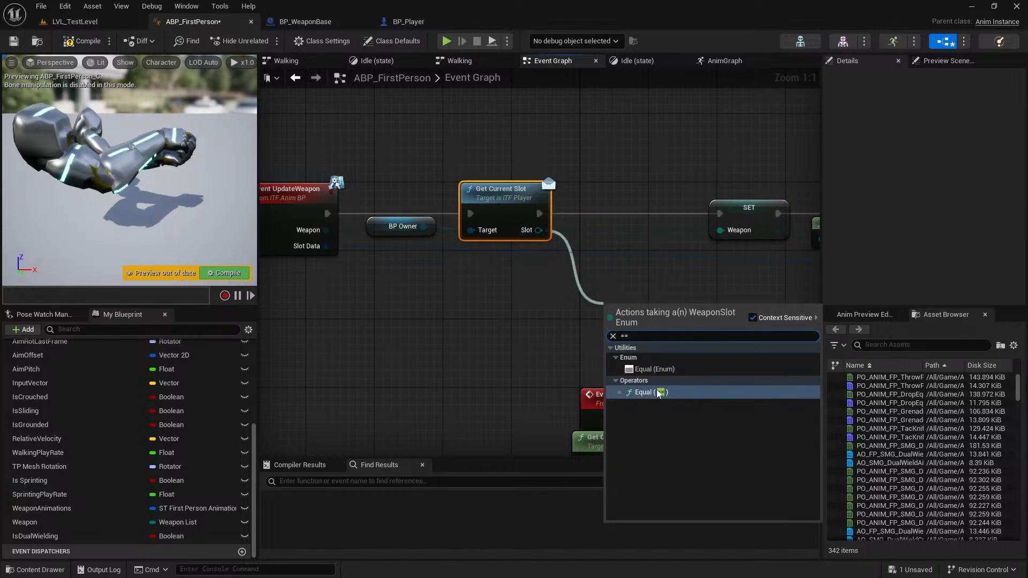
left_click(662, 372)
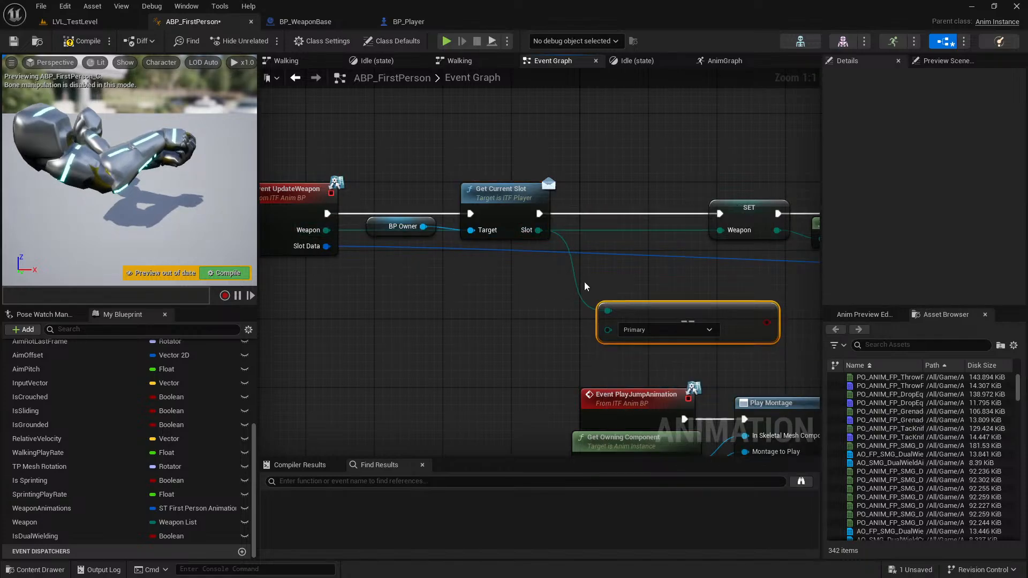
Hide the unconnected pins on Break Weapon Slot Data and paste a copy of that node beside Event UpdateWeapon.
scroll(749, 315, "down", 1)
right_click_drag(759, 316, 560, 270)
right_click_drag(776, 268, 541, 274)
left_click(742, 236)
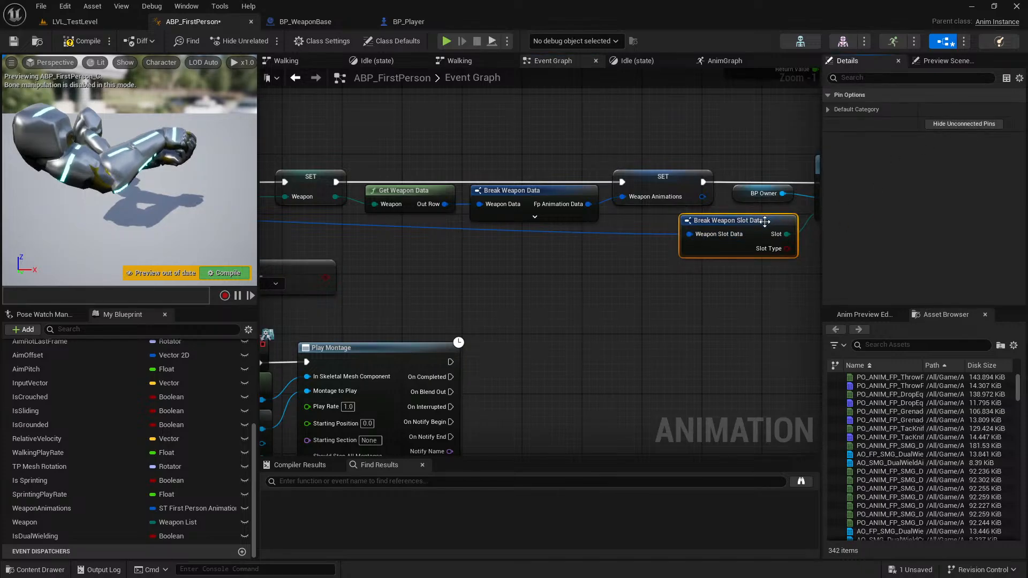
left_click(940, 124)
left_click(754, 221)
key("ctrl+c")
right_click_drag(267, 278, 724, 268)
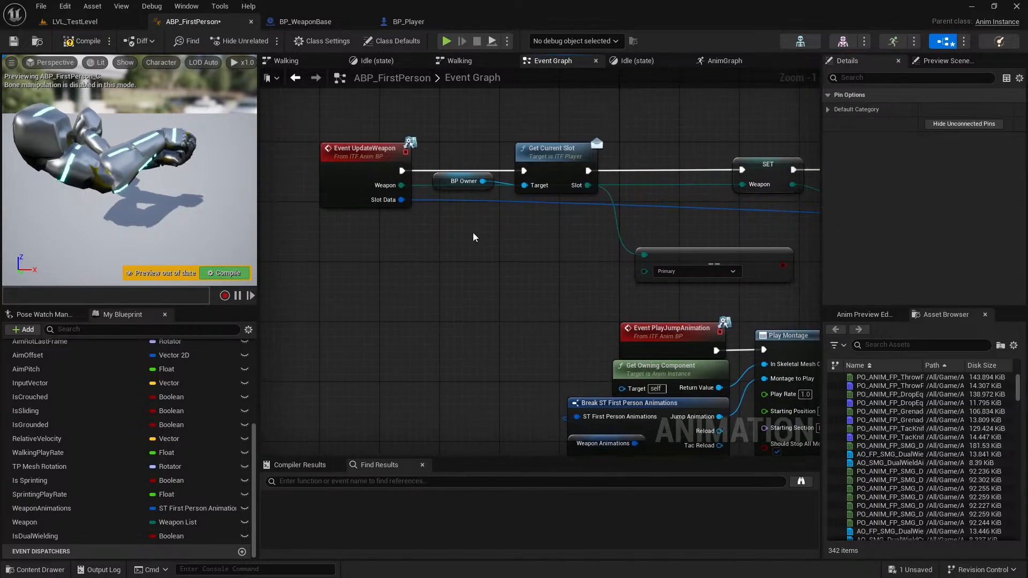
key("ctrl+v")
Feed Event UpdateWeapon's Slot Data into the copied Break node and connect its Slot to the Equal comparison's second input.
left_click_drag(401, 199, 472, 250)
left_click_drag(556, 244, 645, 267)
right_click_drag(745, 263, 573, 280)
Insert a Branch between Get Current Slot and the Weapon SET node, use the Equal result as its Condition, and compile the blueprint.
key("b")
left_click(465, 163)
left_click_drag(504, 180, 497, 180)
left_click_drag(423, 195, 522, 279)
left_click_drag(527, 188, 569, 190)
right_click_drag(742, 272, 412, 266)
scroll(455, 269, "down", 3)
right_click_drag(477, 271, 733, 286)
left_click(81, 41)
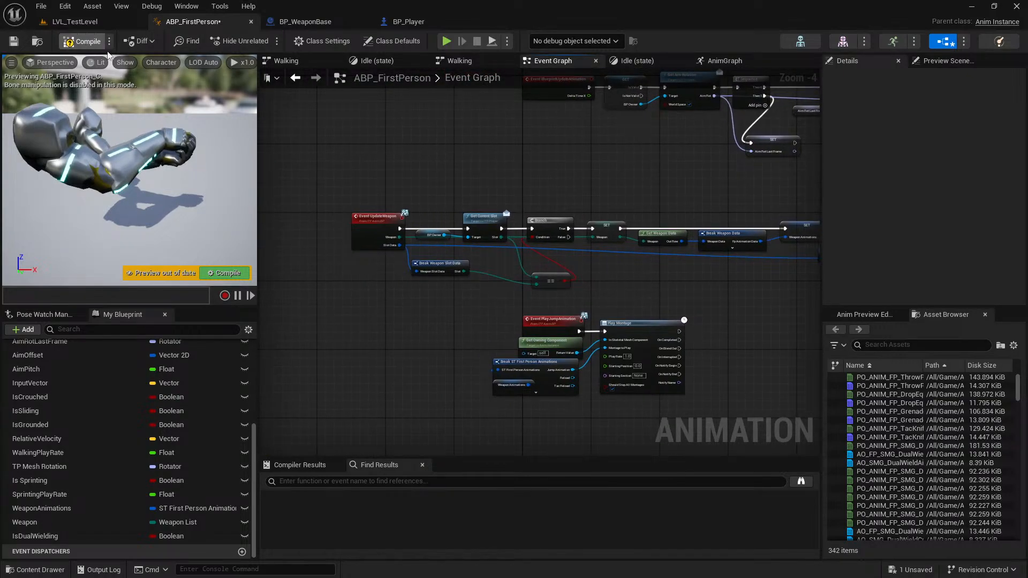
Play LVL_TestLevel, switch between the pistol and SMG, and dual wield a second SMG from the ramp.
left_click(75, 21)
left_click(265, 41)
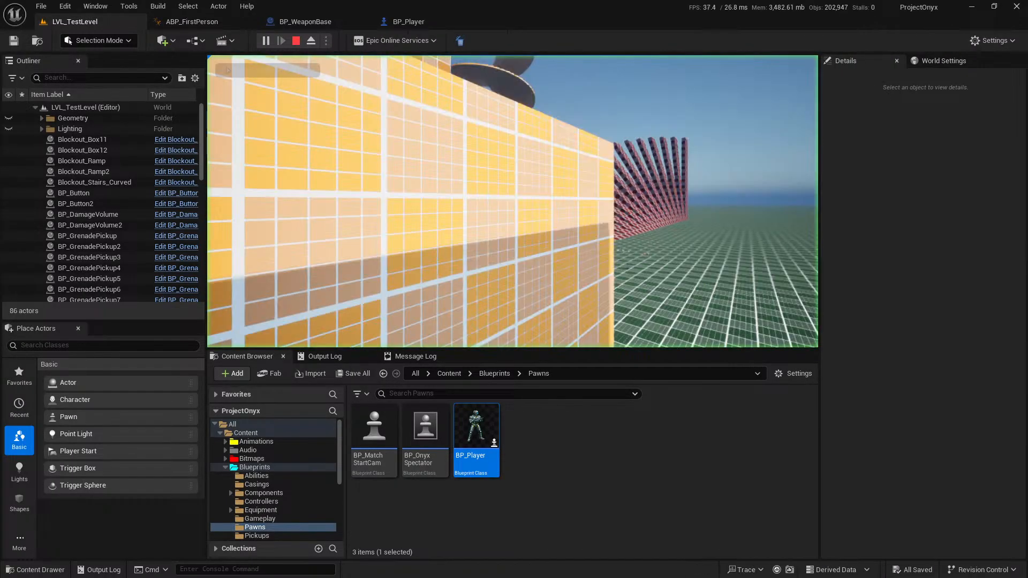
key("w")
key("2")
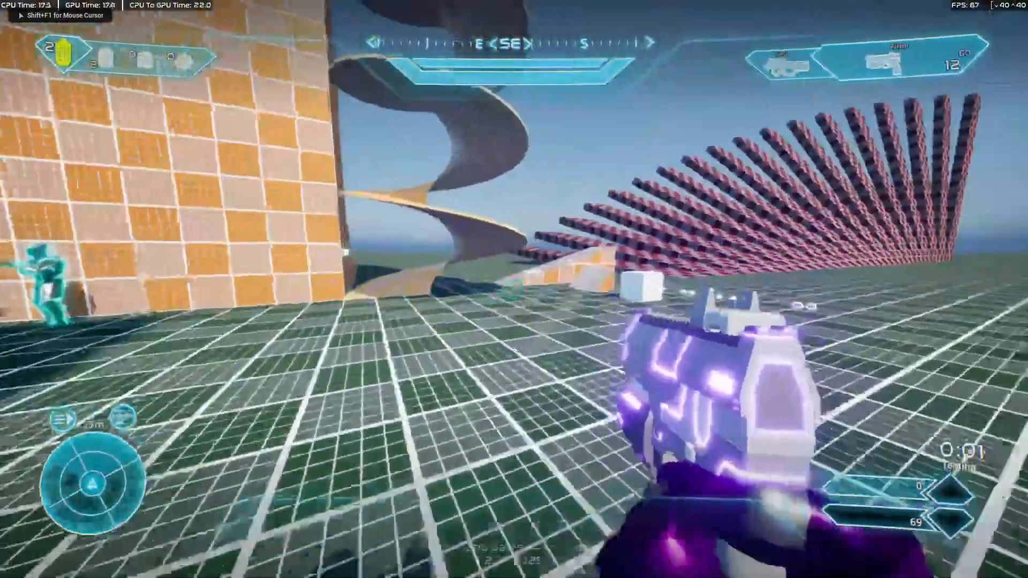
key("shift")
key("1")
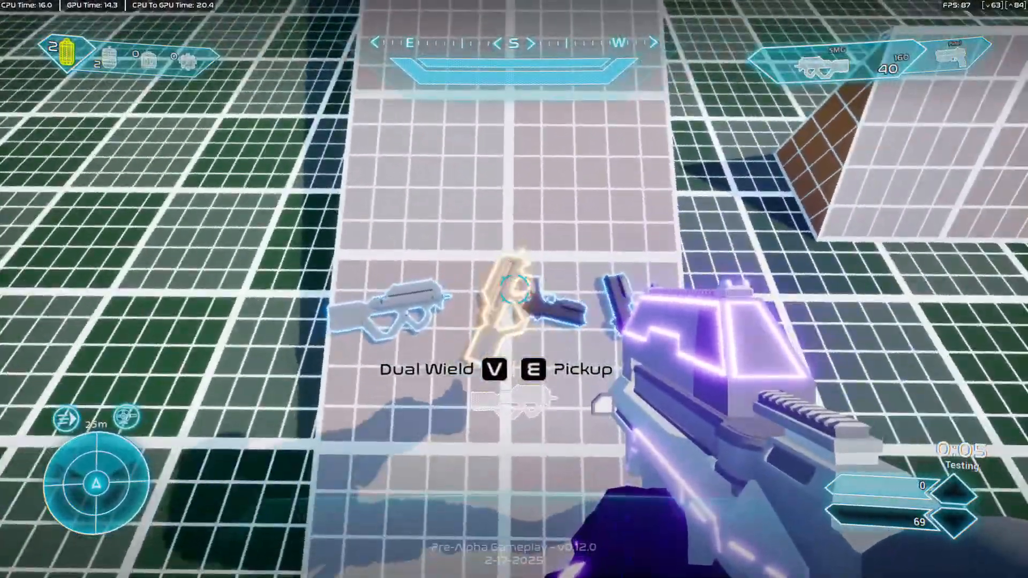
key("v")
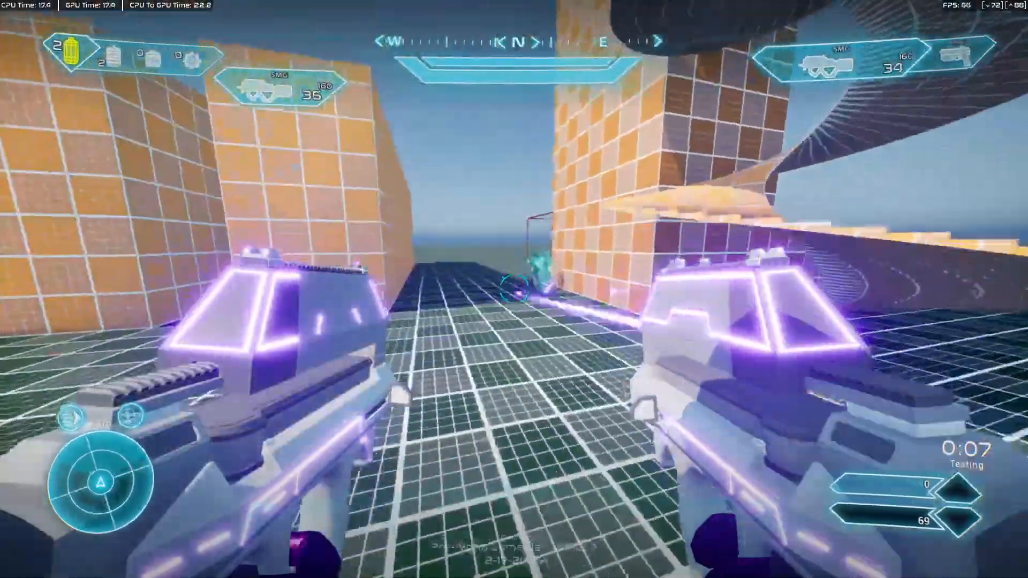
Test firing both SMGs while moving, swap to the pistol and back, and leave the full-screen play session.
left_click(514, 289)
key("a")
key("w")
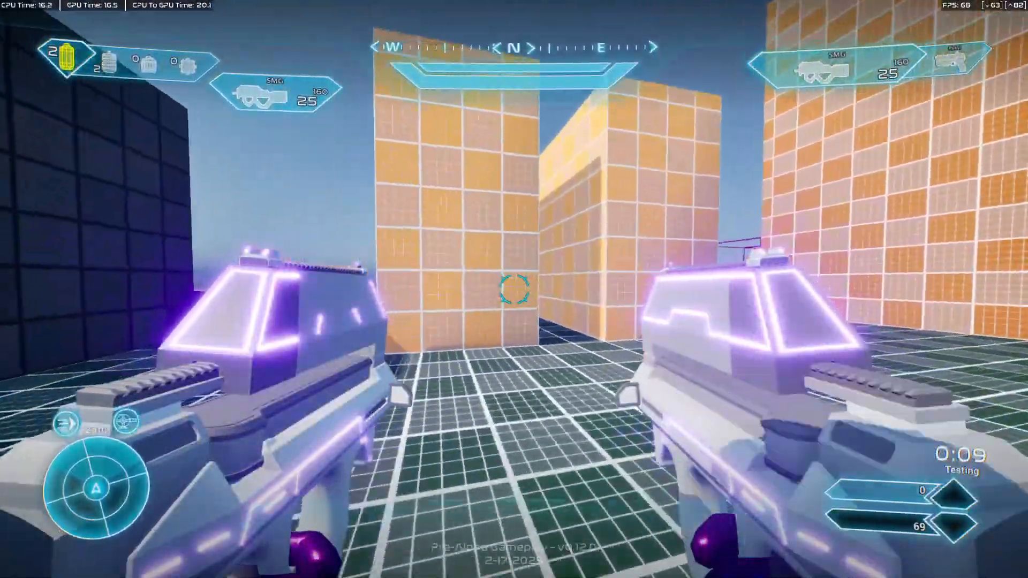
left_click(514, 289)
key("s")
key("2")
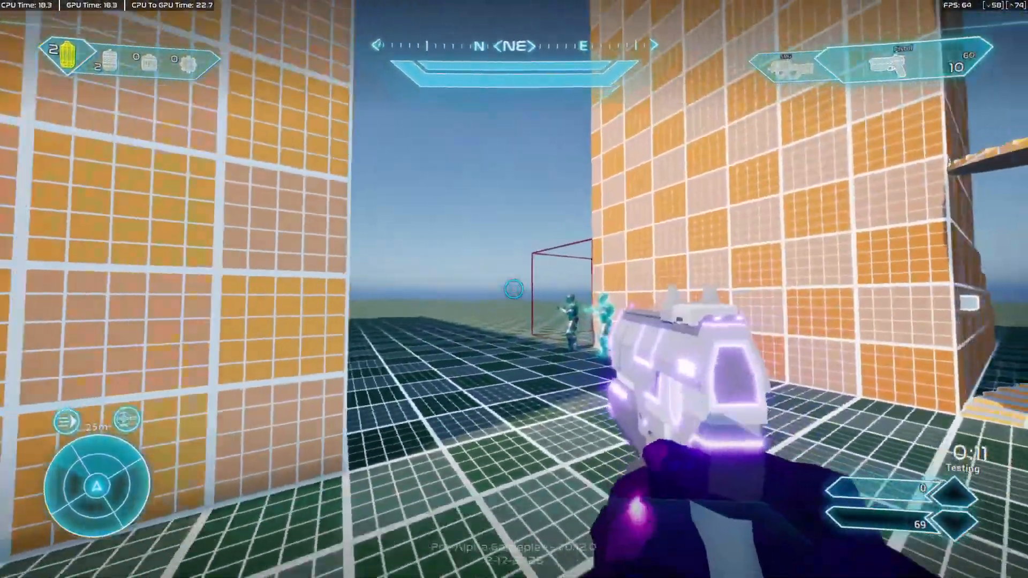
key("1")
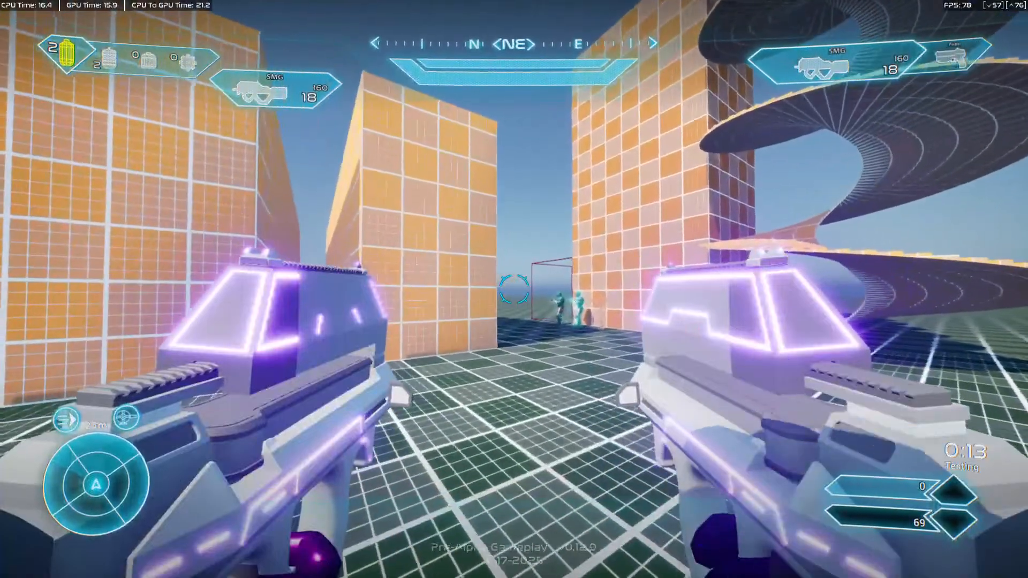
key("F11")
key("shift+F1")
Return to ABP_FirstPerson and open the AnimGraph at the Blend Poses by bool node feeding FP Anim.
left_click(306, 24)
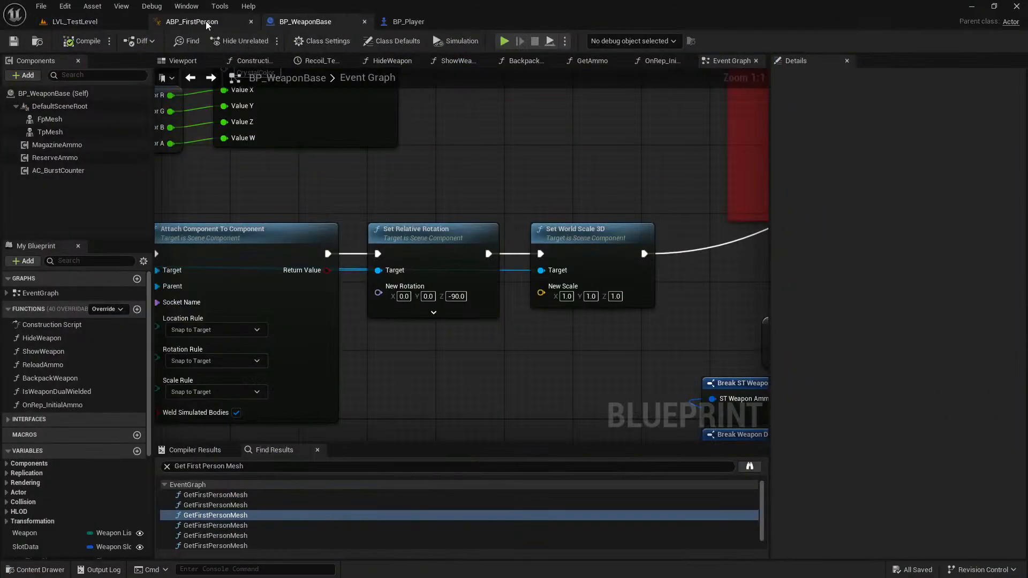
left_click(206, 23)
scroll(670, 293, "down", 2)
right_click_drag(670, 294, 342, 295)
scroll(631, 254, "down", 2)
right_click_drag(632, 255, 446, 272)
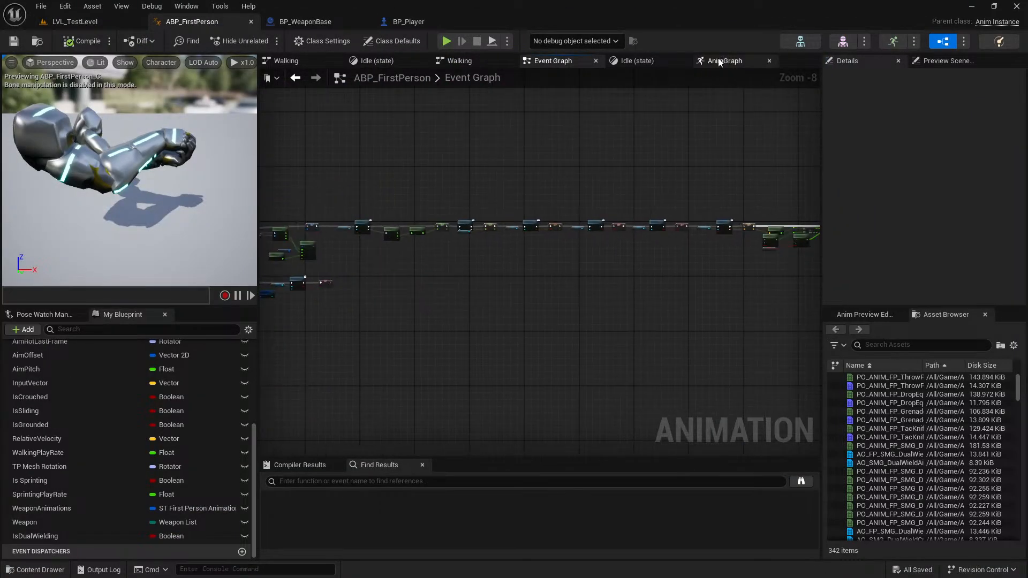
left_click(725, 61)
right_click_drag(550, 245, 493, 214)
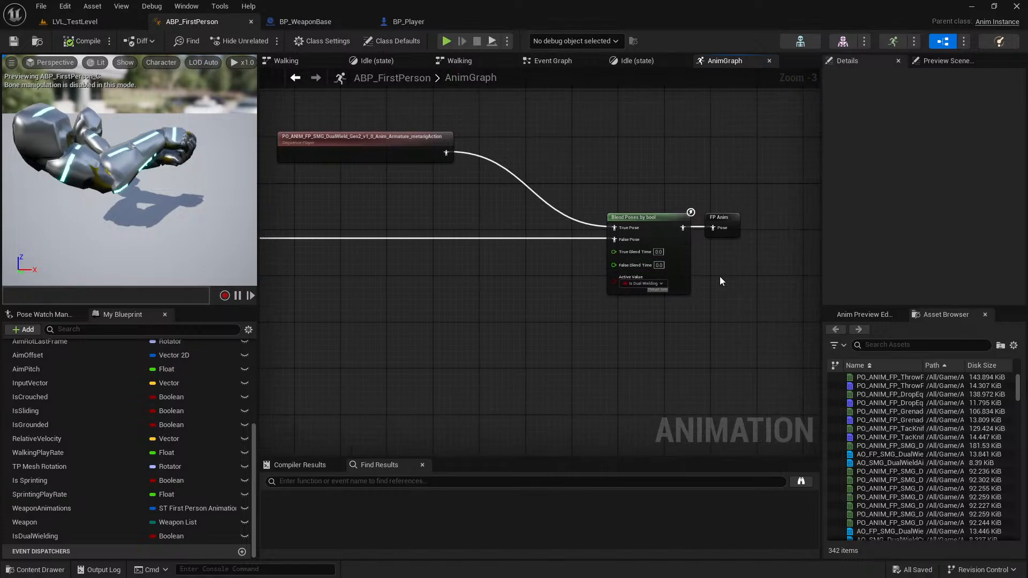
Set the True and False Blend Times of Blend Poses by bool to 0.2 and compile the blueprint.
scroll(726, 275, "up", 3)
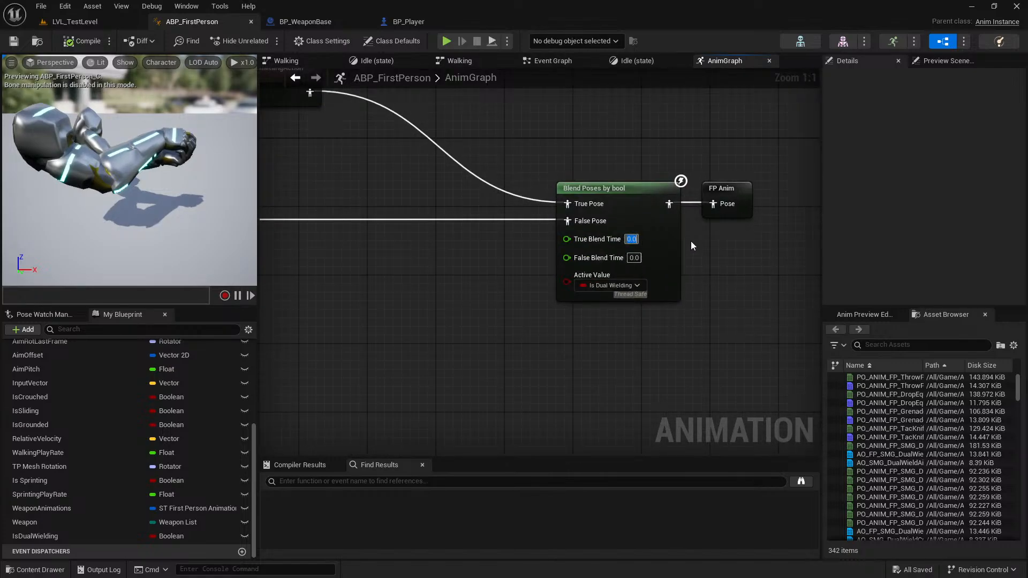
type("0.52")
key("Return")
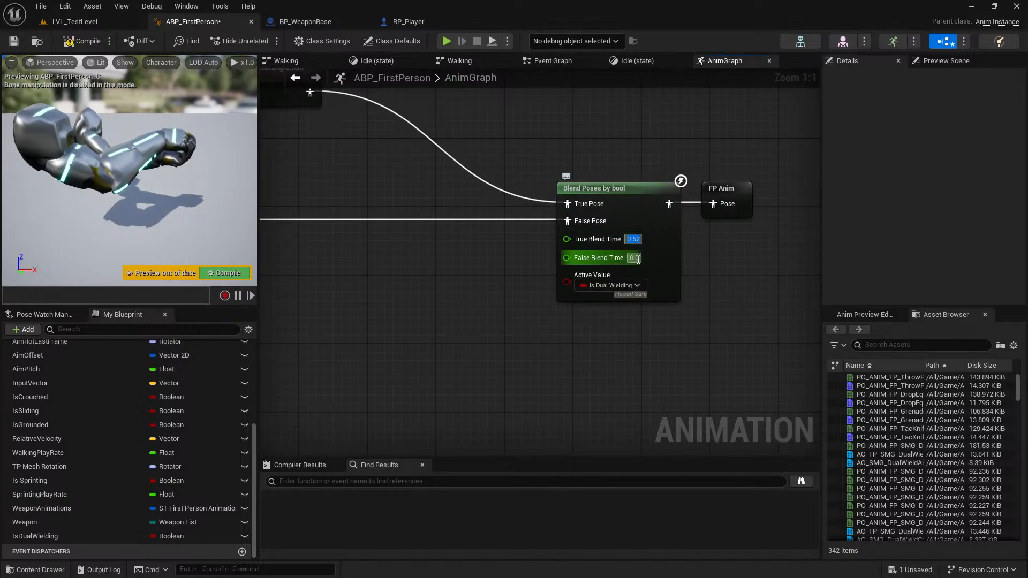
left_click(633, 239)
type("0.2")
key("Return")
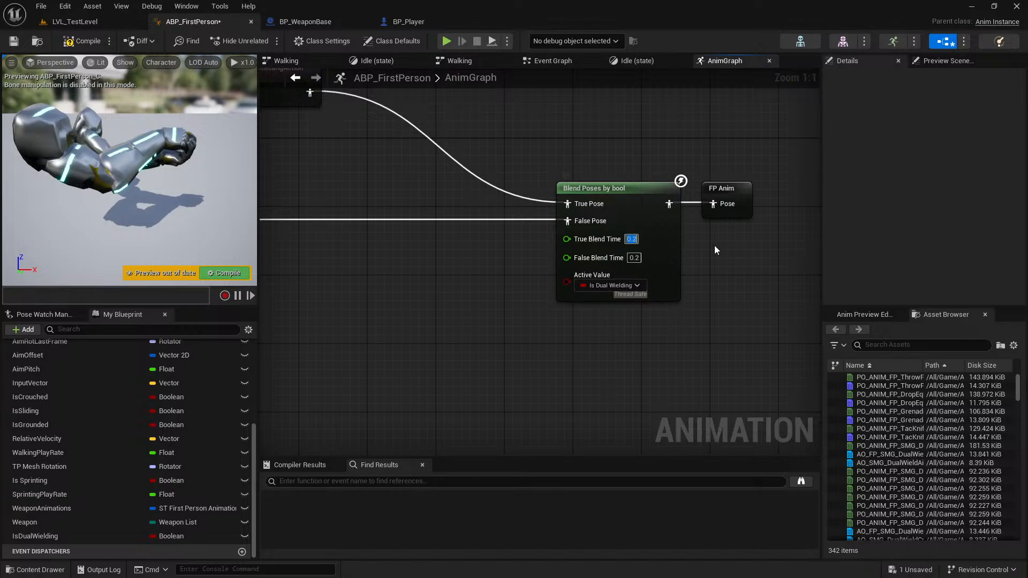
left_click(96, 41)
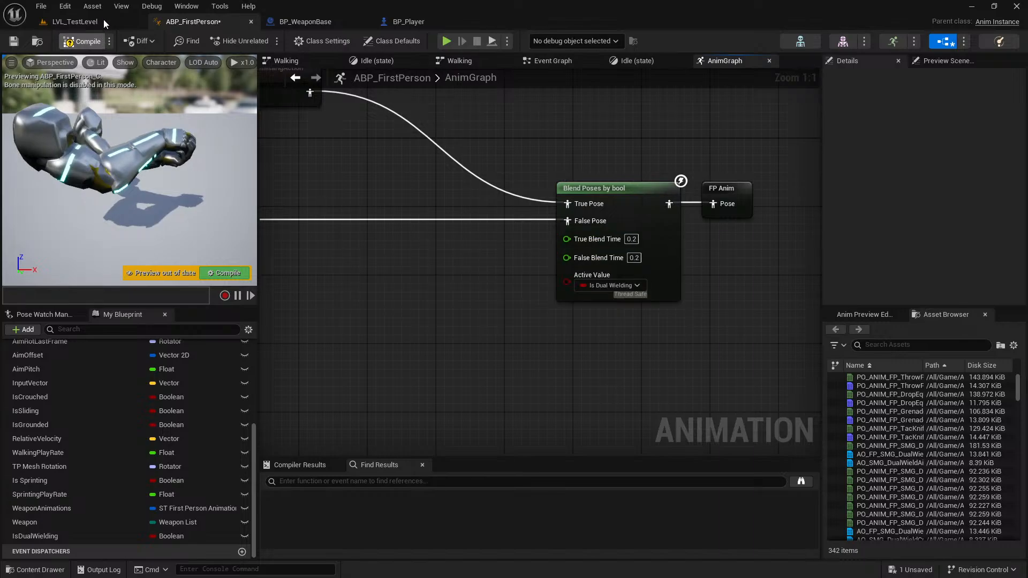
Play LVL_TestLevel full screen again, sprint to the weapon ramp, and dual wield a second SMG.
left_click(98, 23)
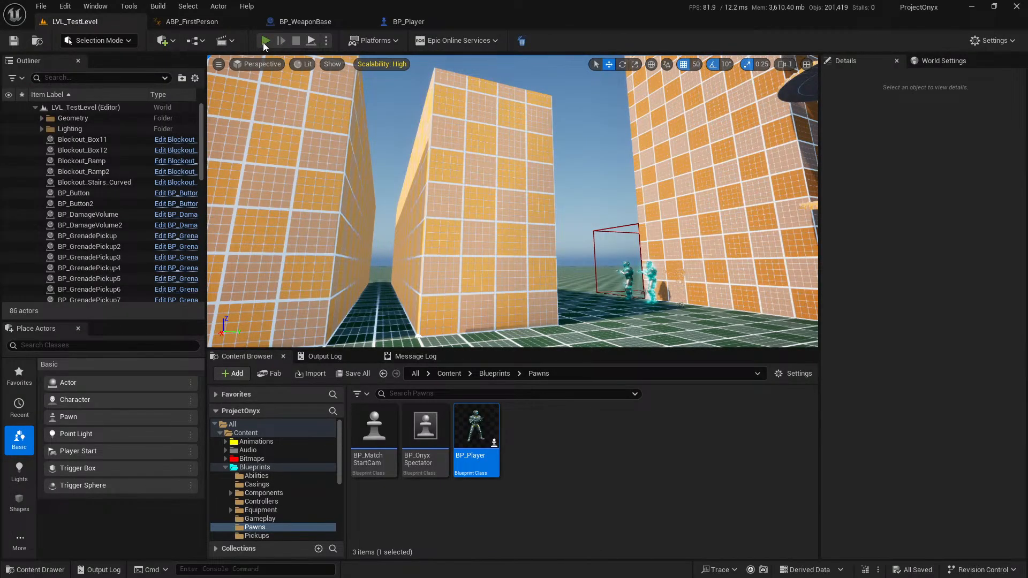
left_click(264, 43)
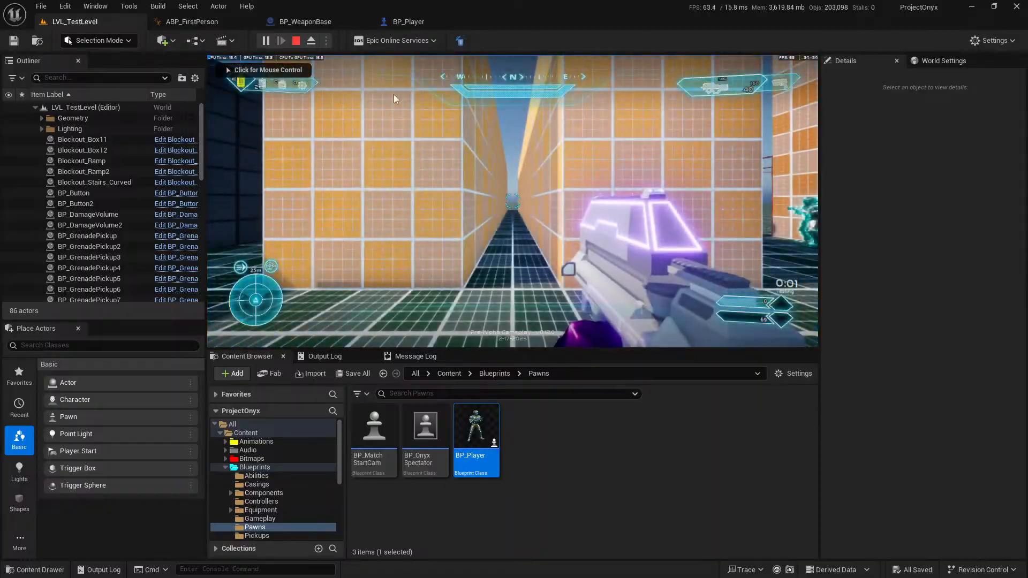
left_click(368, 94)
key("F11")
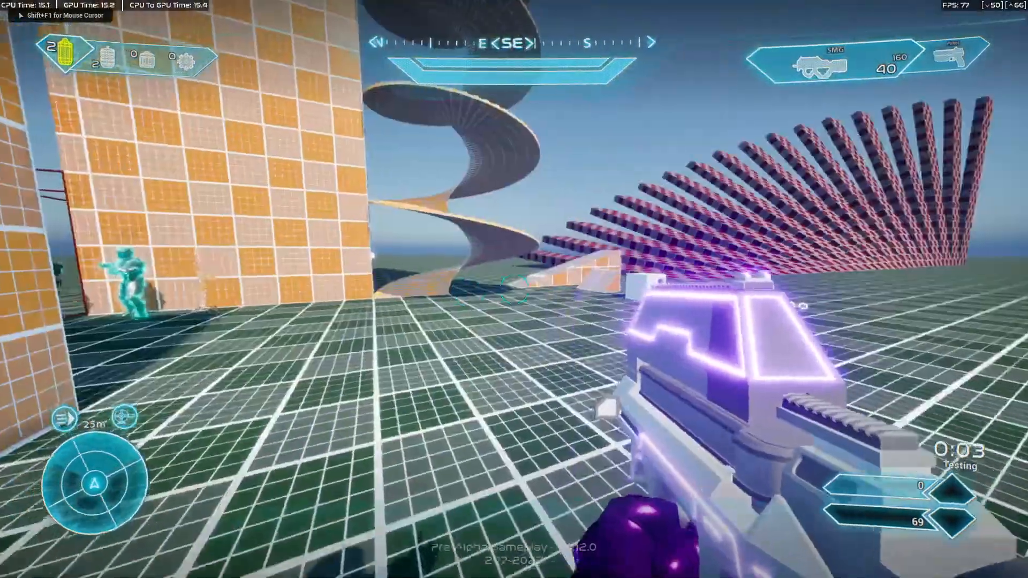
key("shift+w")
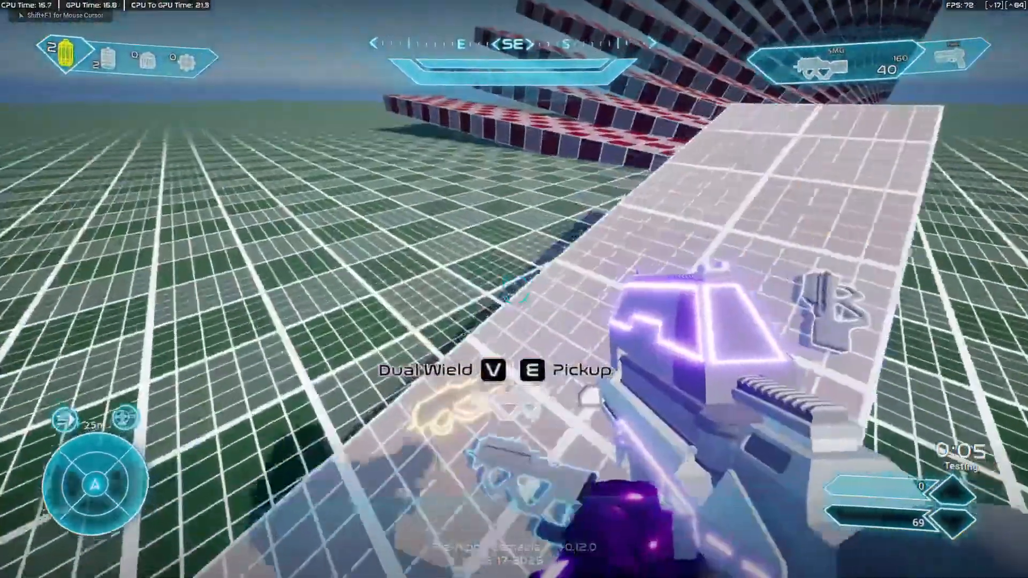
key("v")
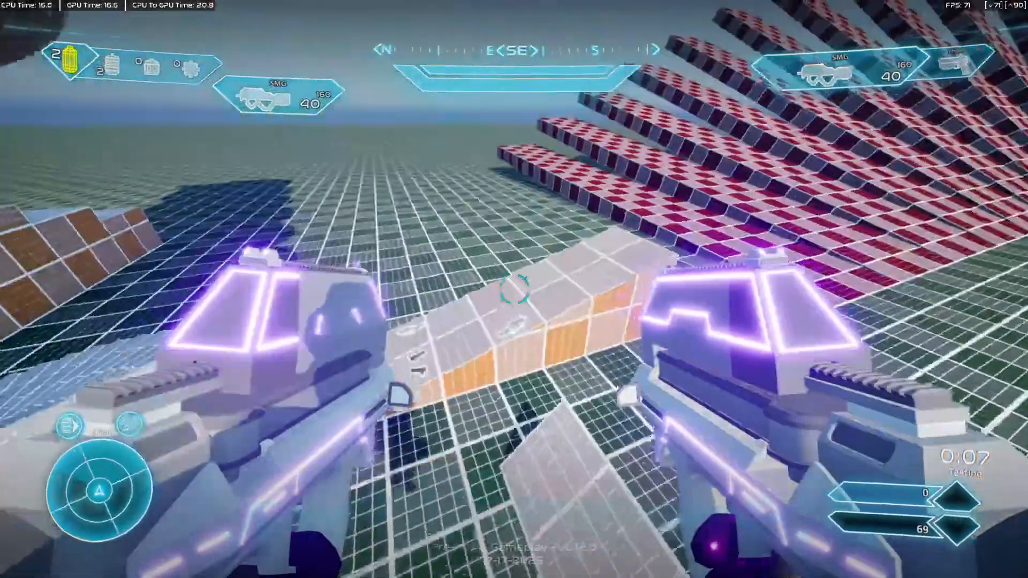
Walk forward and backward while firing both SMGs to check the dual-wield animation, and stop the play session.
key("w")
left_click(514, 289)
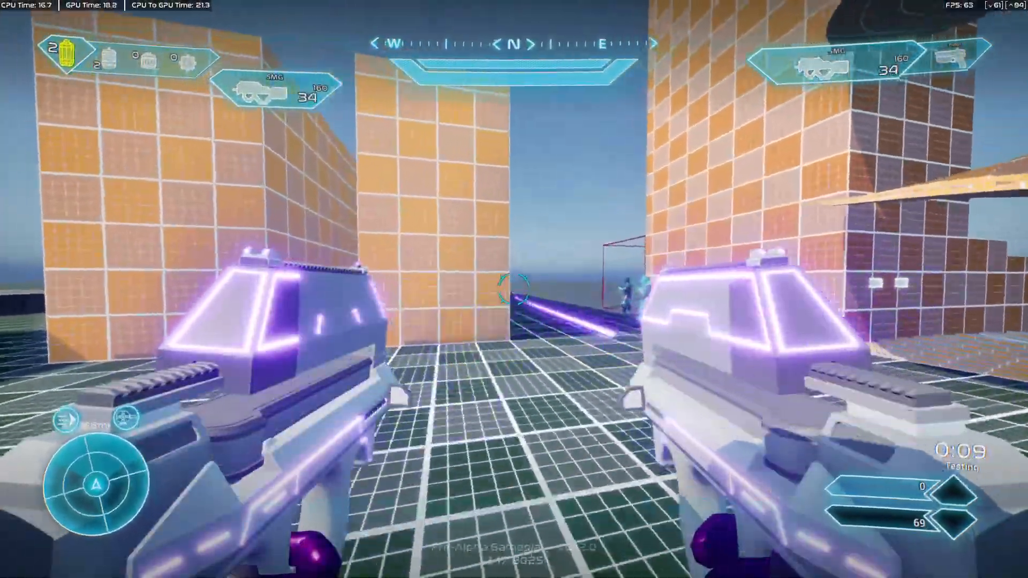
key("w")
left_click(513, 289)
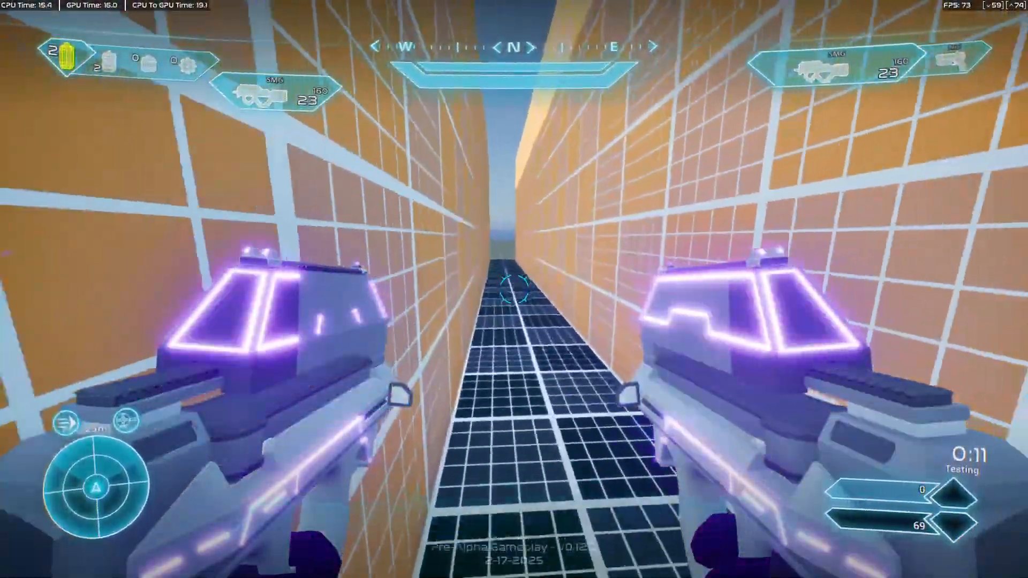
key("s")
left_click(514, 290)
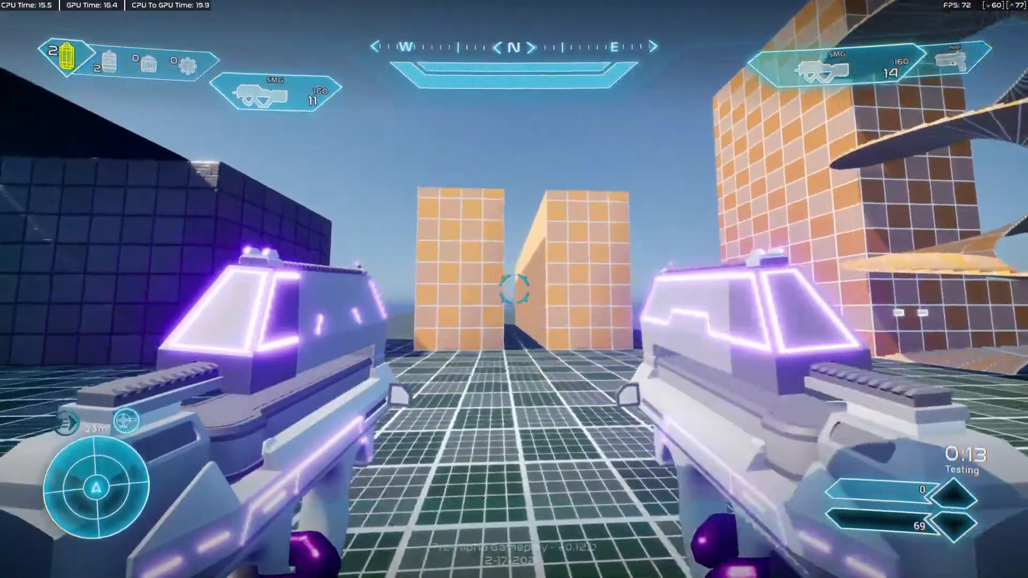
left_click(514, 289)
key("w")
key("s")
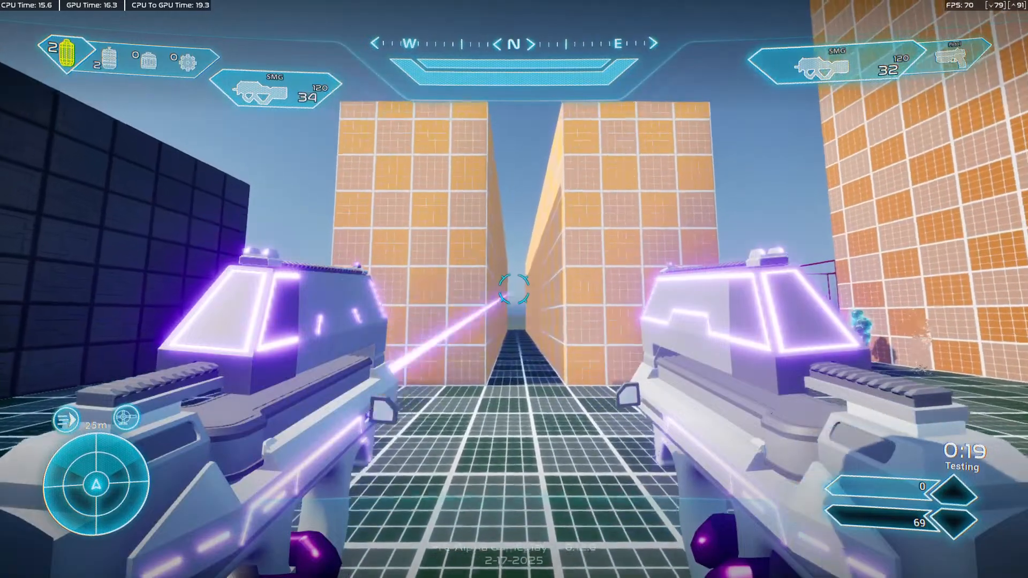
key("w")
left_click(513, 289)
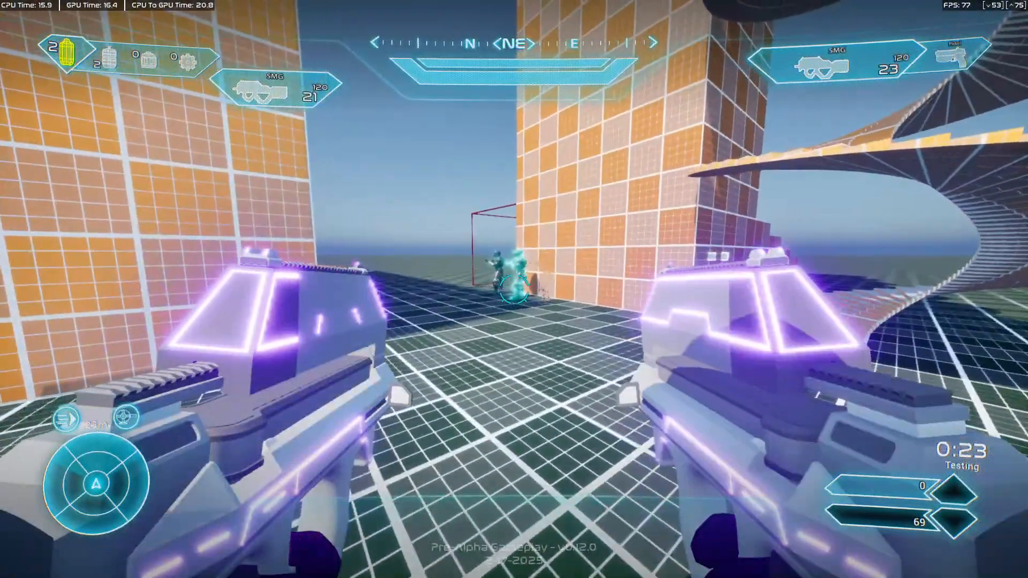
key("F11")
key("shift+F1")
left_click(296, 40)
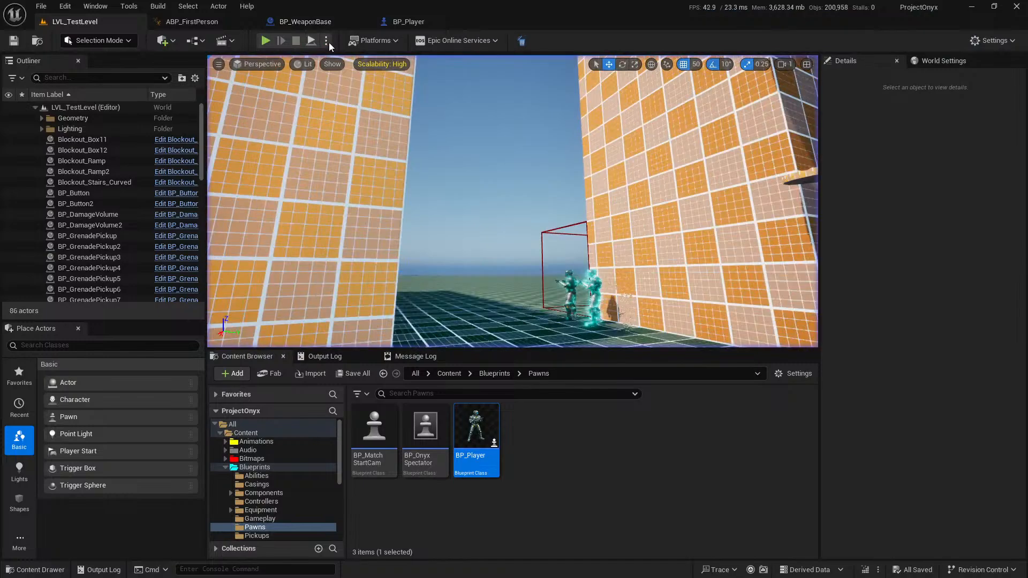
Set the number of players to 2, start a play session, and dual wield a second SMG from the ramp.
left_click(326, 40)
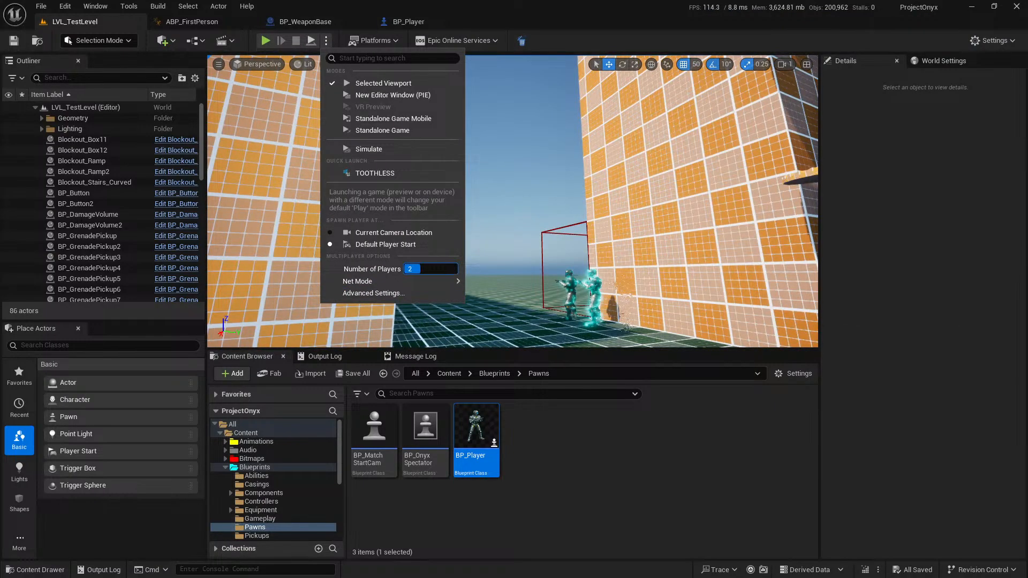
left_click(284, 48)
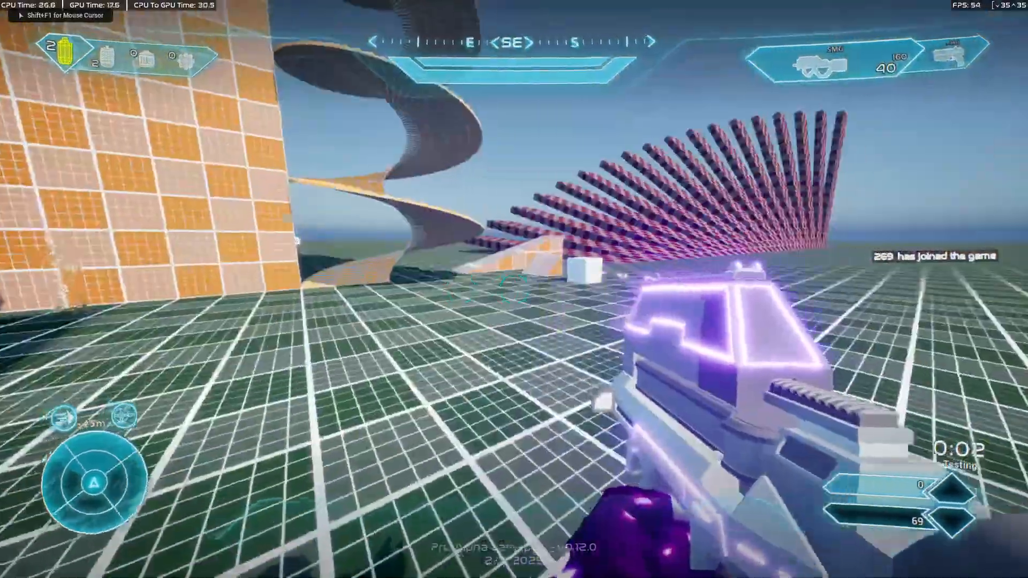
key("shift+w")
key("v")
key("w")
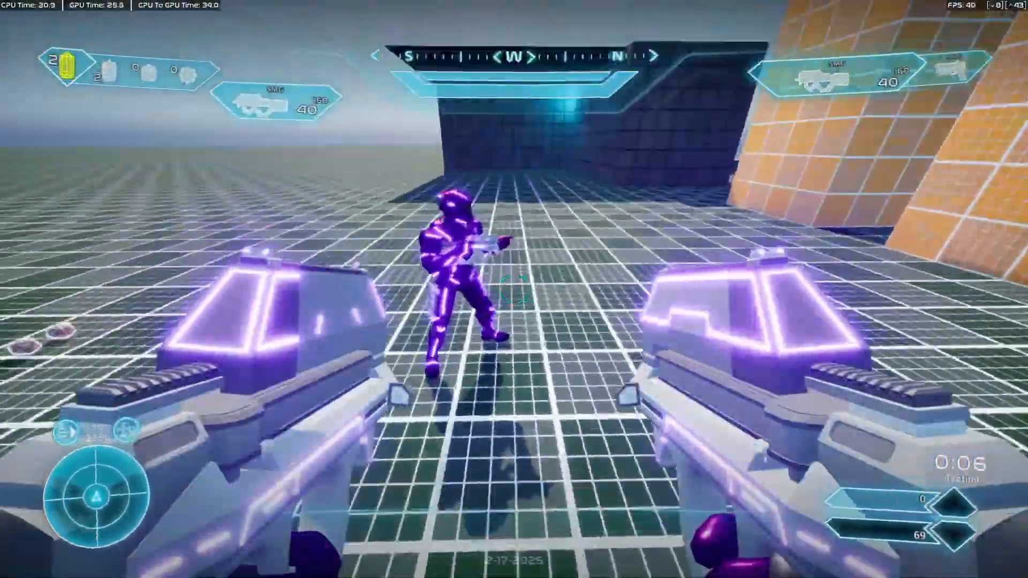
Shoot the other player with the dual-wielded SMGs and test the reload while moving.
left_click(514, 289)
key("r")
key("w")
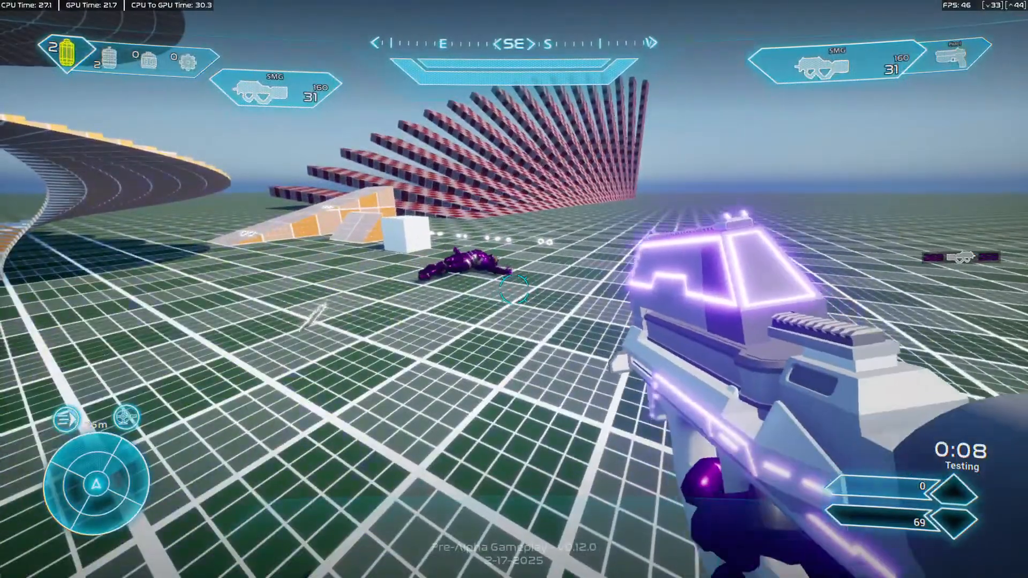
key("s")
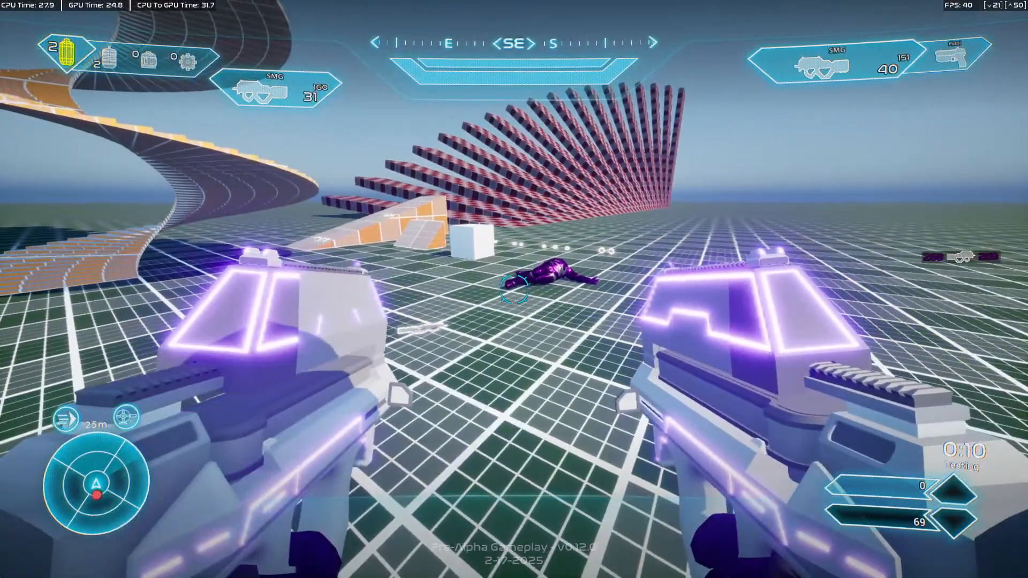
Fire both SMGs at the other player while strafing, plus the left SMG alone from beside the bodies.
key("a")
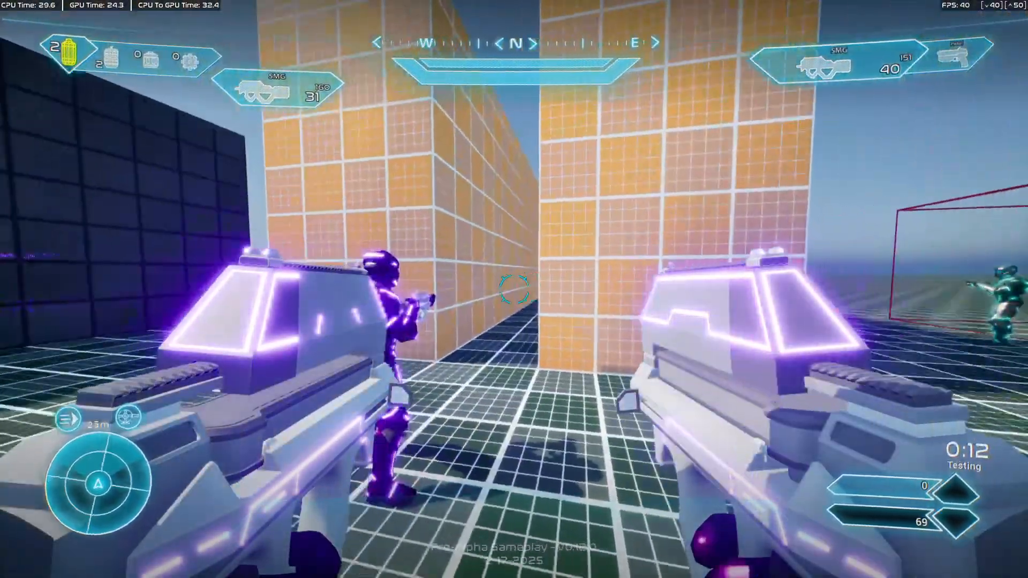
left_click(514, 289)
left_click(513, 289)
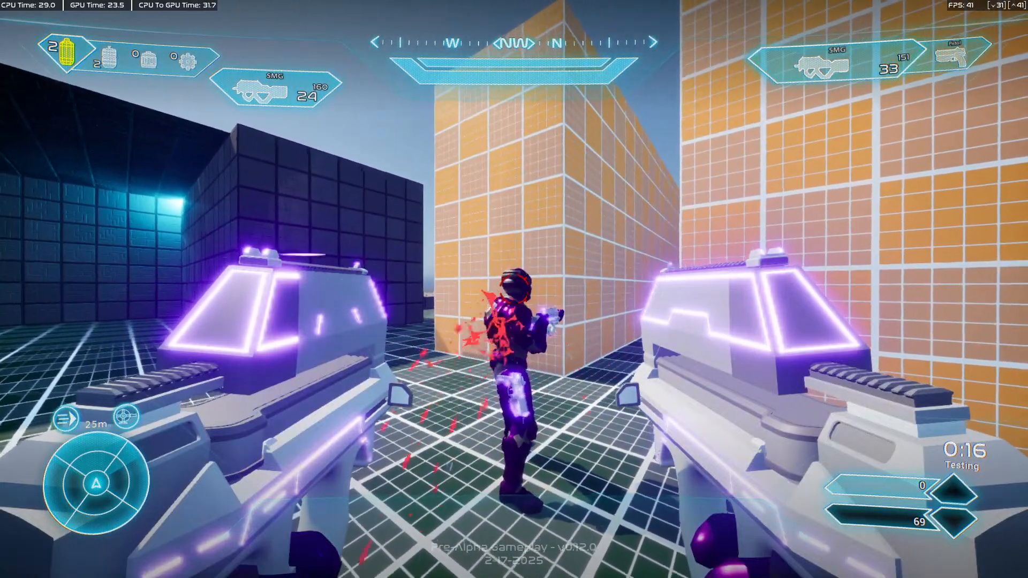
key("w")
key("d")
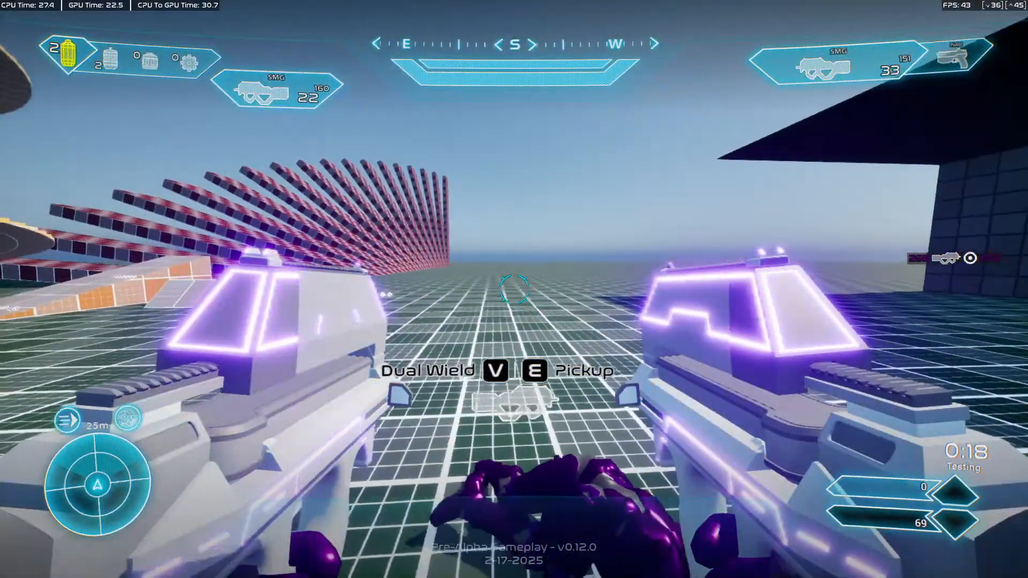
left_click(513, 289)
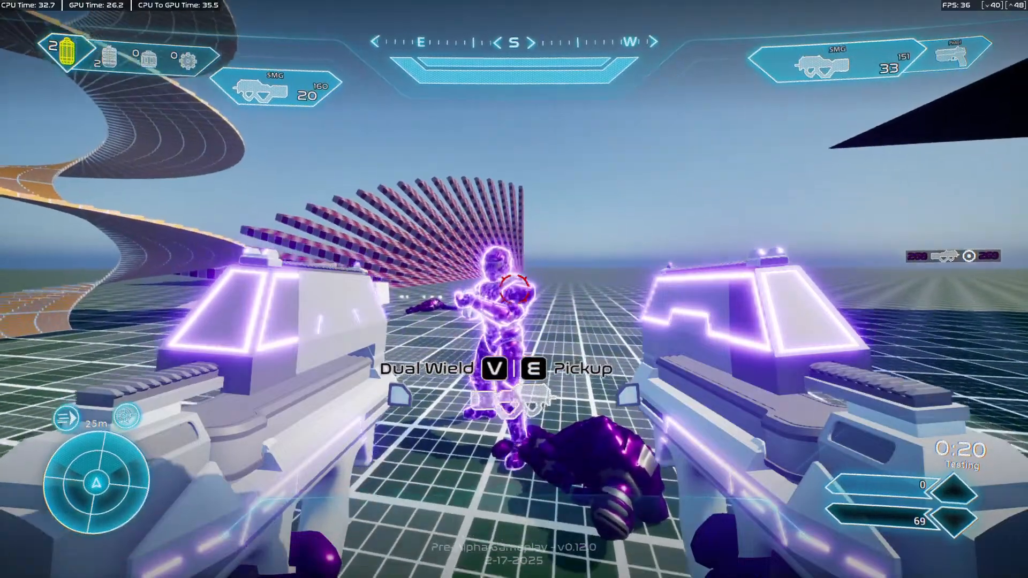
left_click(514, 289)
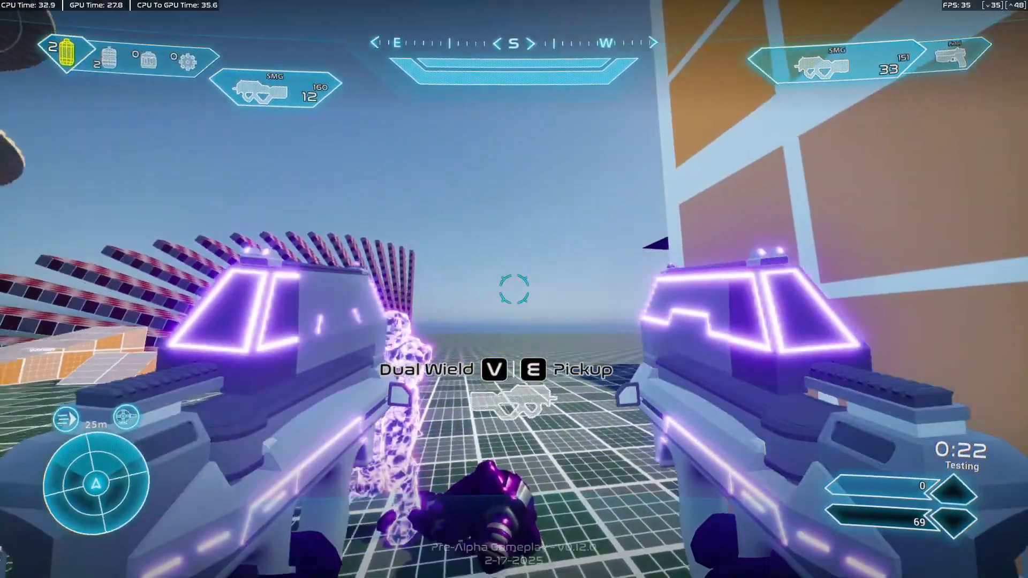
Fire short bursts with each SMG at close range while walking forward and backing away from the other player.
left_click(513, 289)
key("w")
left_click(514, 289)
left_click(514, 289)
key("w")
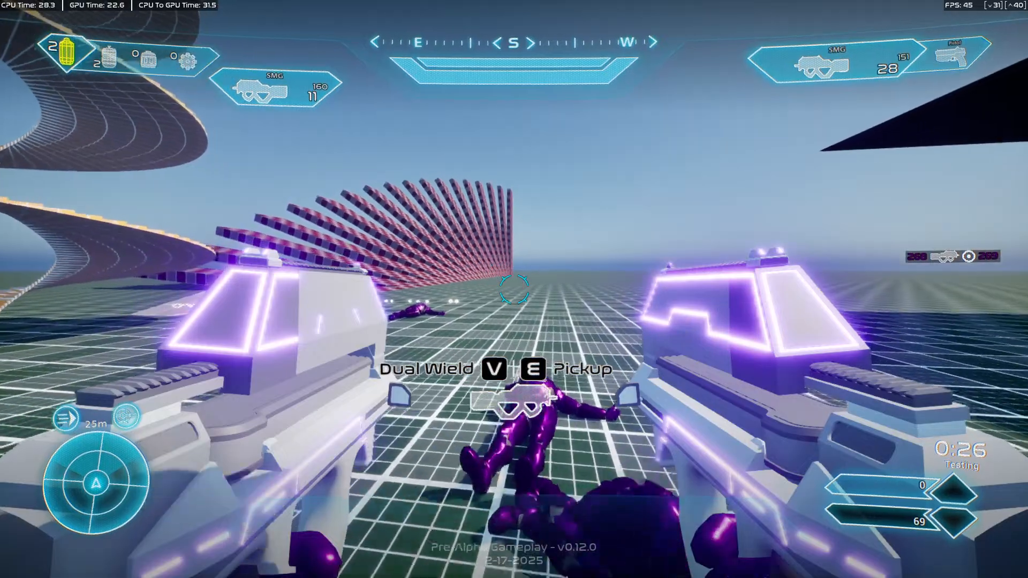
key("s")
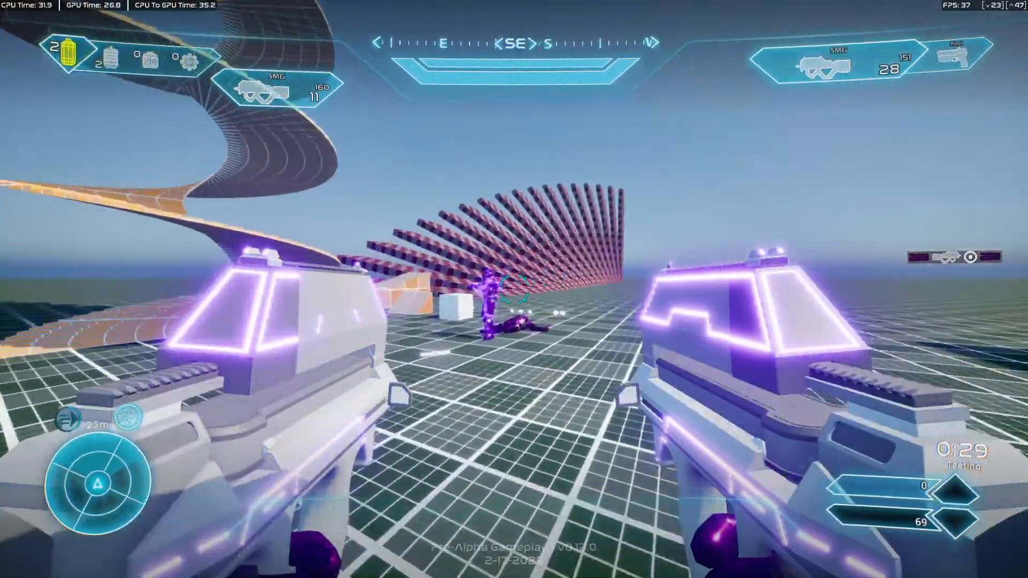
Fire both SMGs at the other player at once and test the melee attack while dual wielding.
left_click(513, 289)
right_click(514, 289)
left_click(514, 289)
right_click(514, 289)
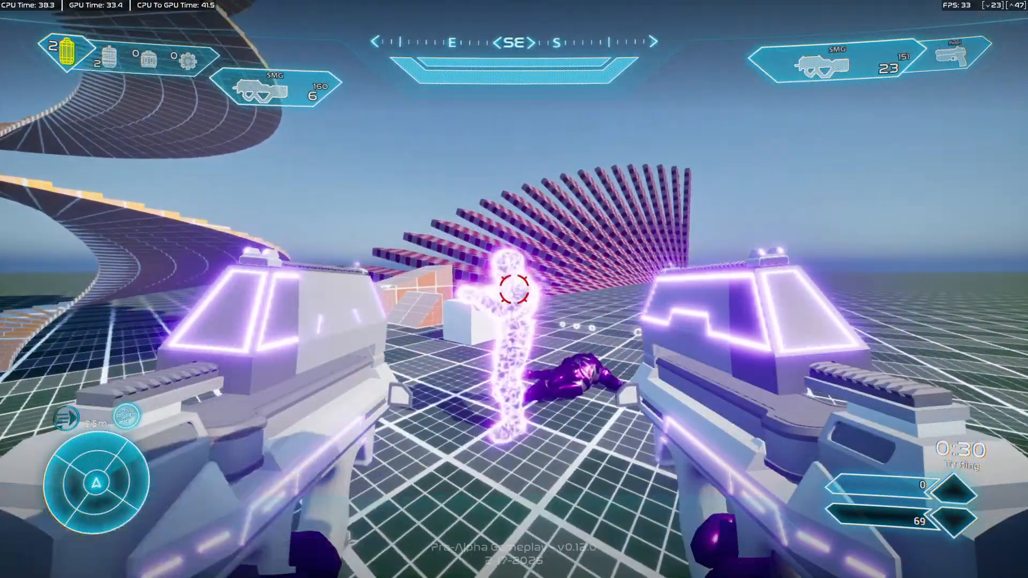
key("f")
key("f")
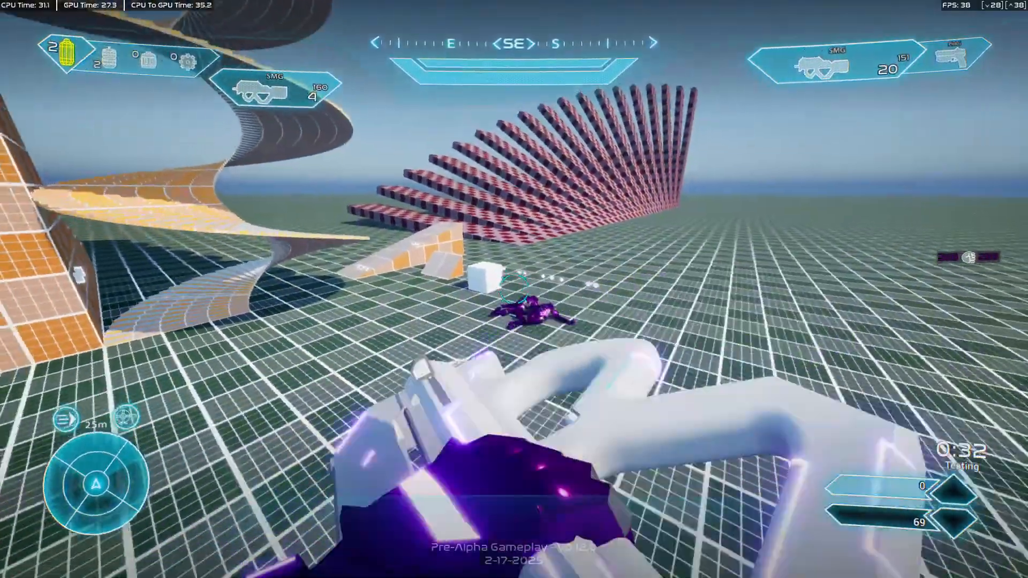
key("f")
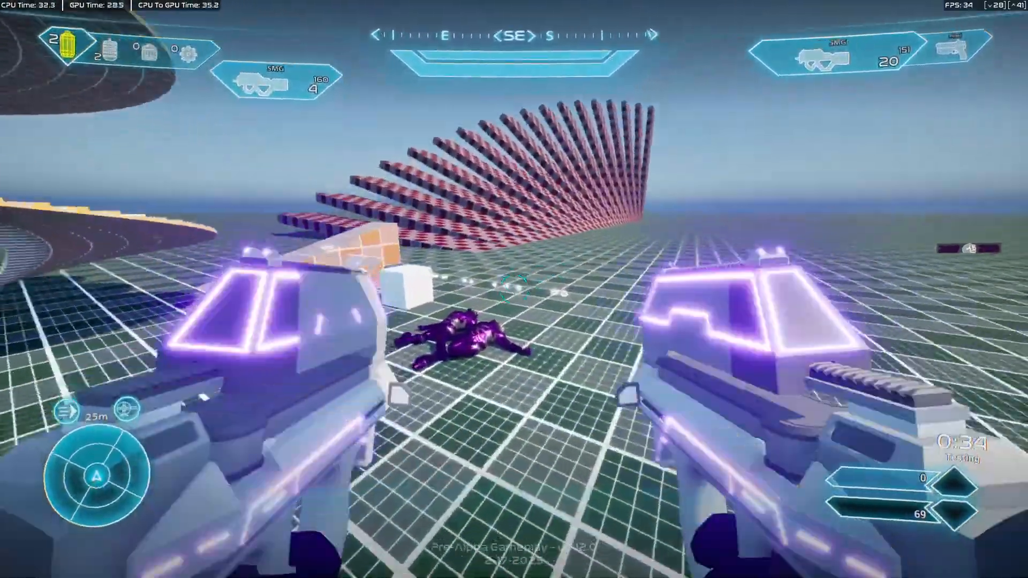
key("f")
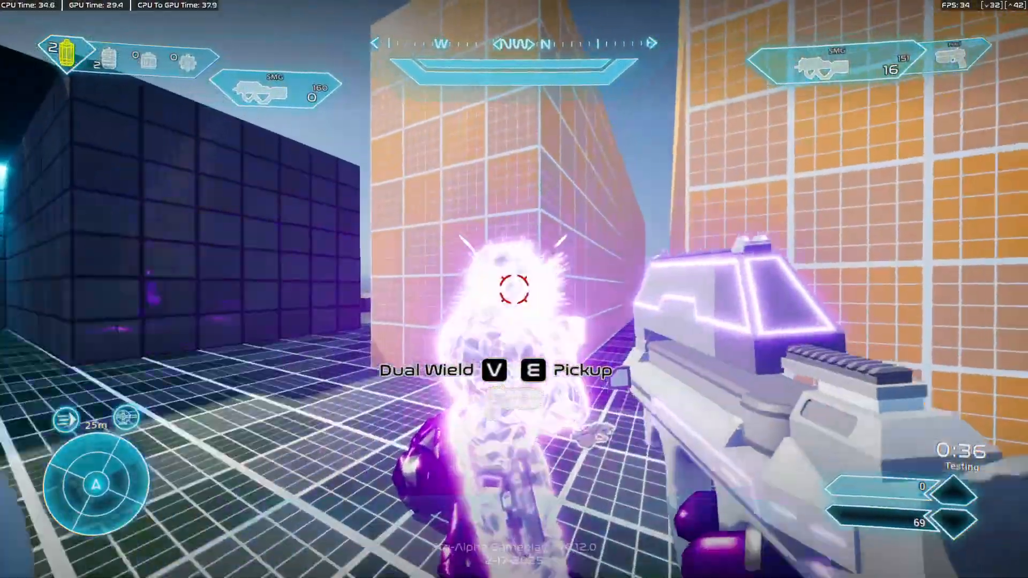
Throw a grenade while dual wielding, reload the right SMG, and walk on between the tall orange blocks.
key("w")
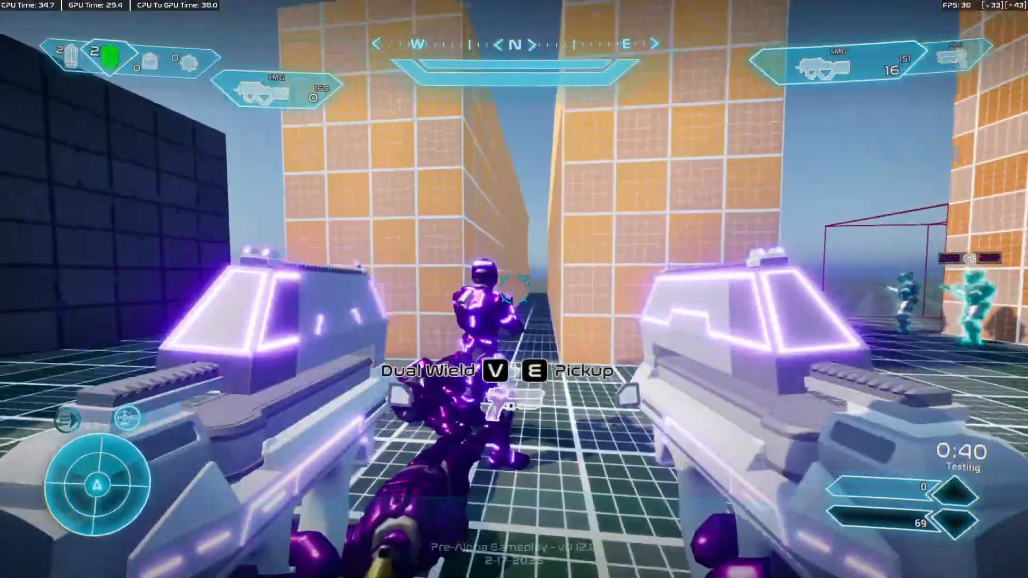
key("g")
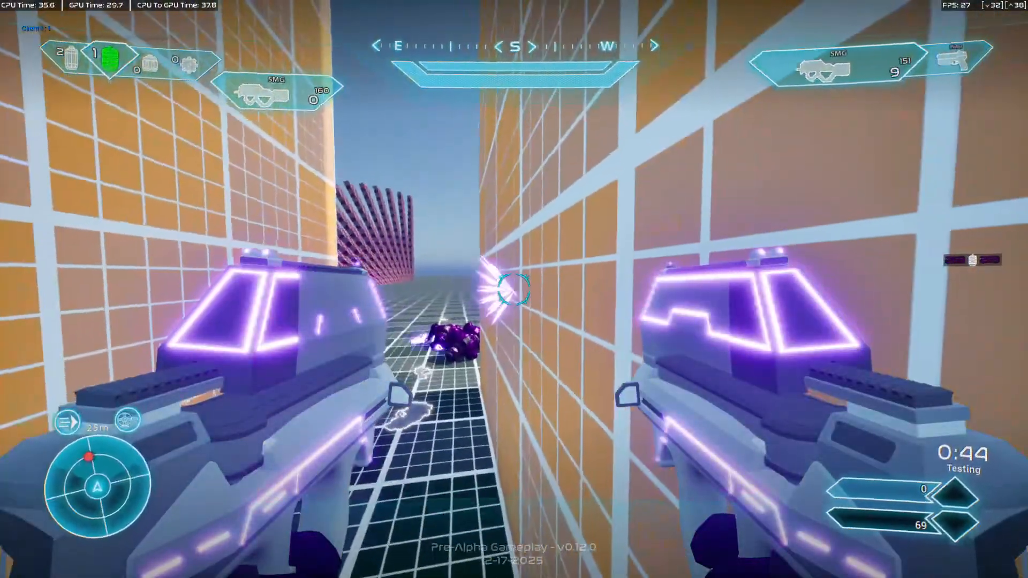
left_click(513, 289)
key("r")
key("w")
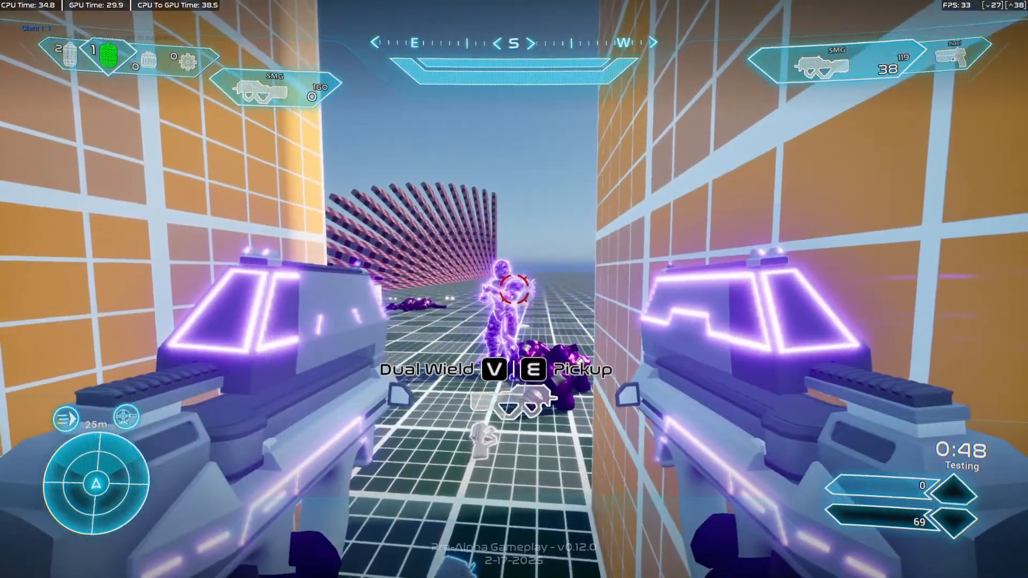
Replace the empty left SMG by dual wielding the one on the ground, and fire both while backing away.
key("w")
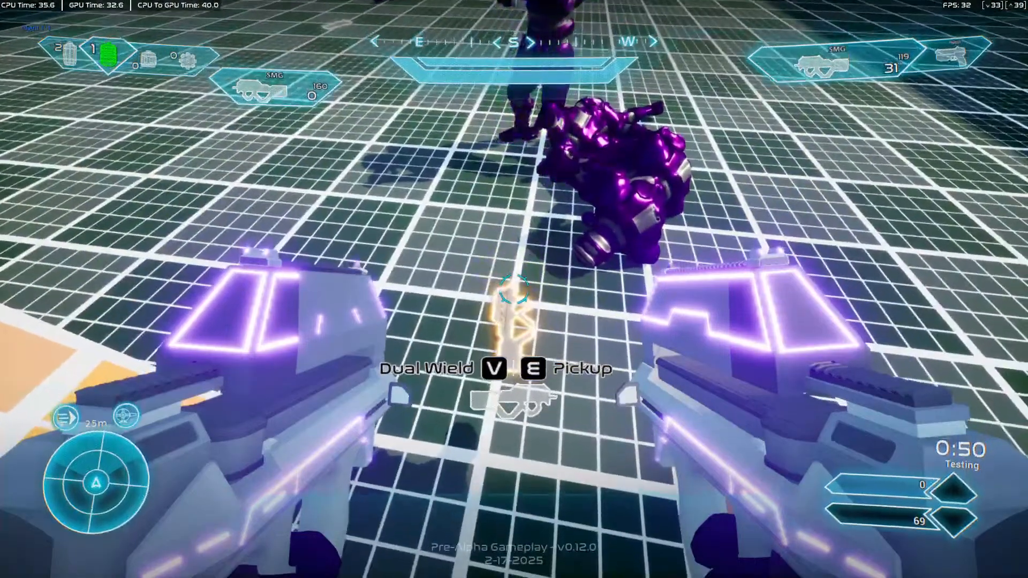
key("v")
key("s")
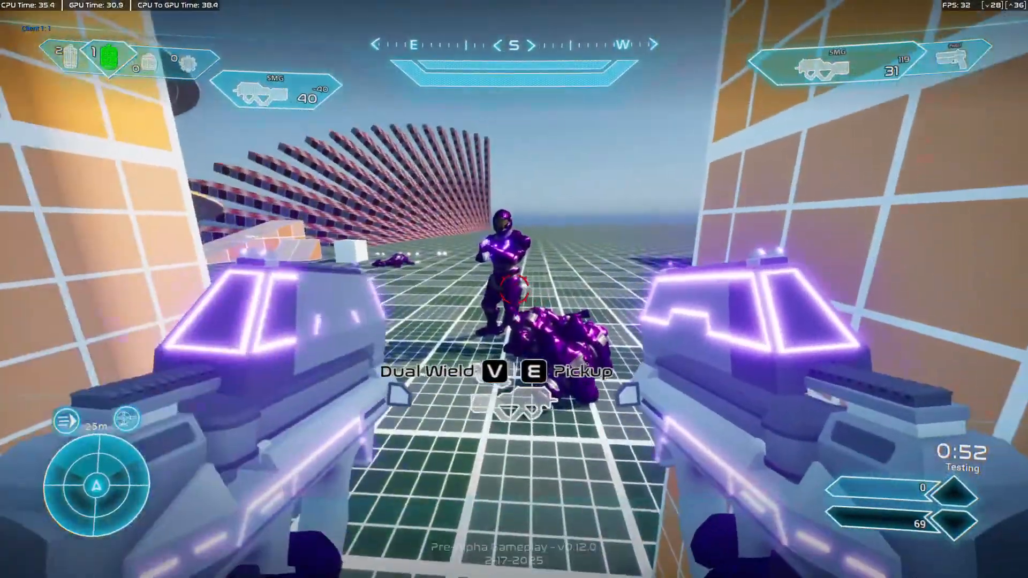
left_click(514, 290)
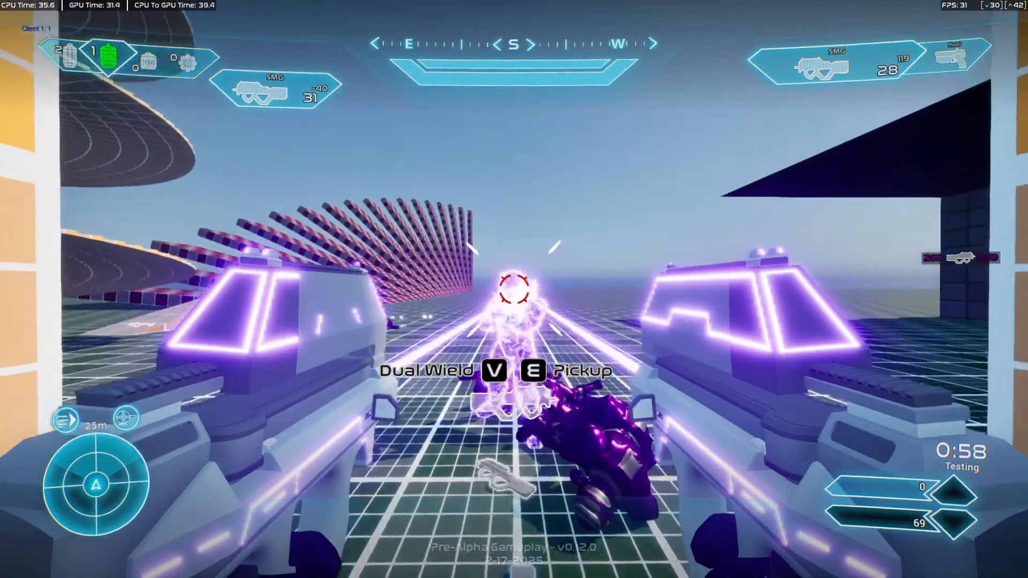
key("s")
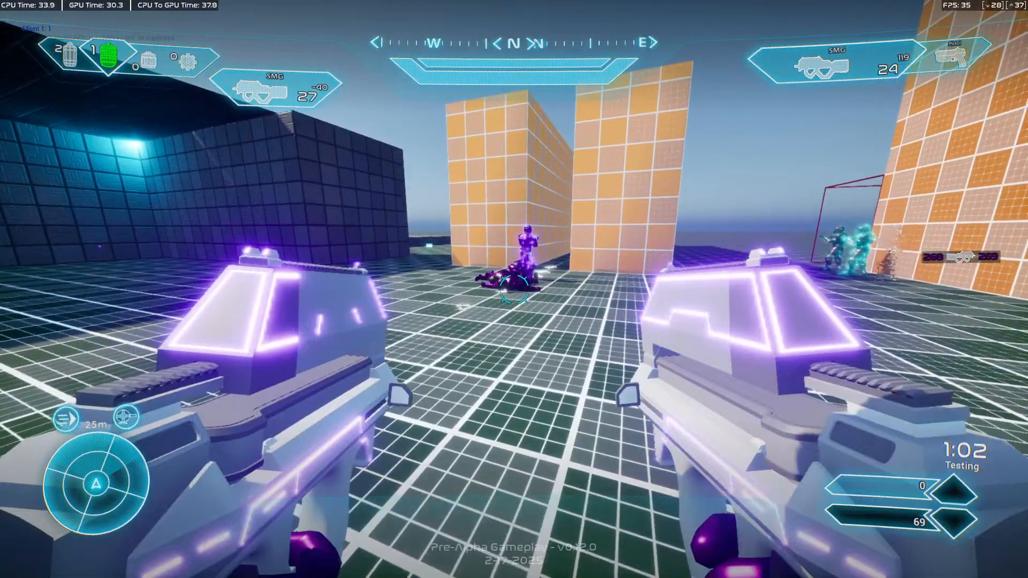
Approach the other player with both SMGs firing, leave full screen, and stop the play session.
key("w")
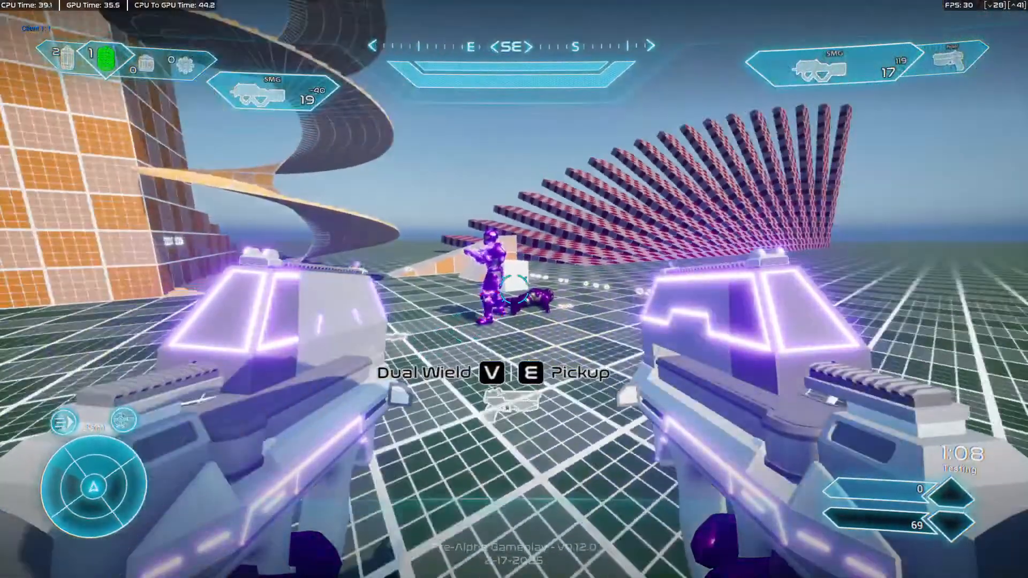
left_click(513, 289)
left_click(514, 289)
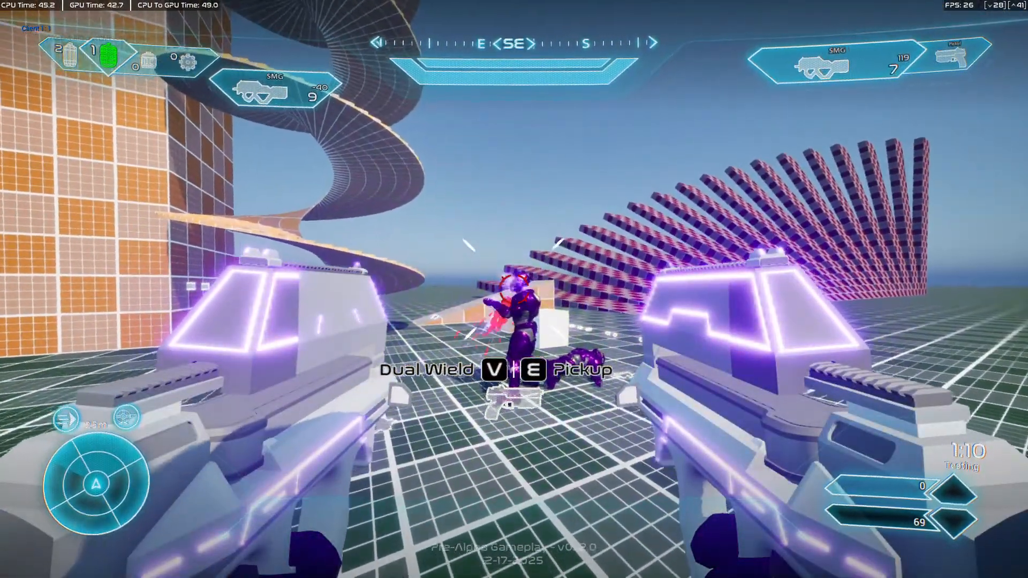
key("F11")
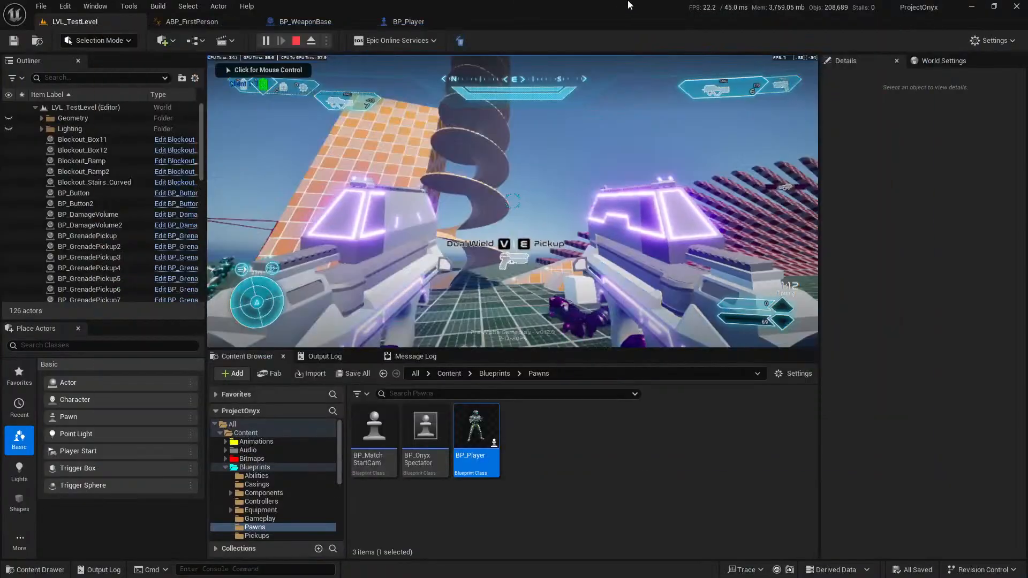
left_click(297, 40)
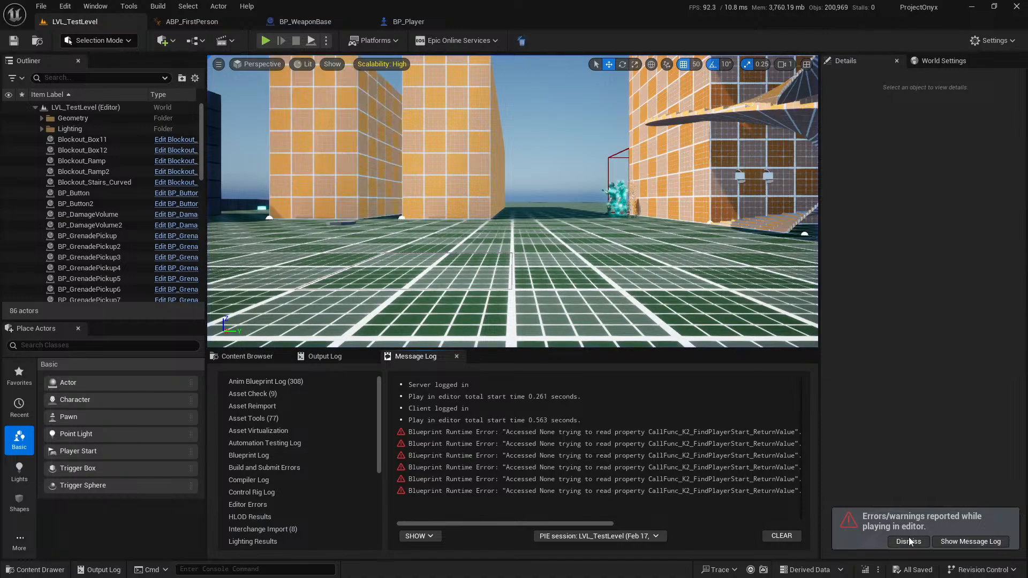
Switch to Blender, expand the armature's bone collections list, and hide the GunBones collection.
left_click(306, 23)
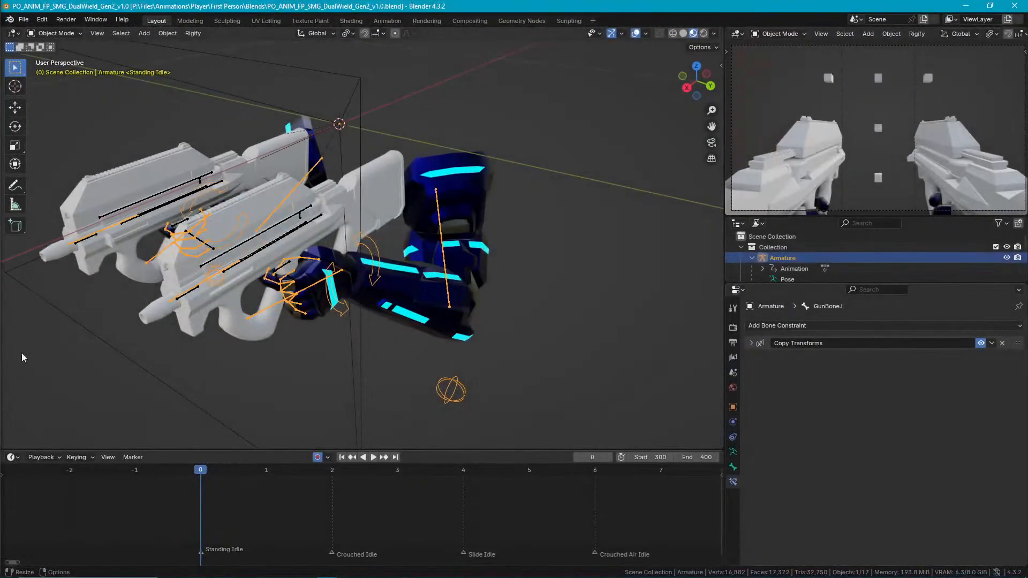
middle_click_drag(532, 255, 489, 216)
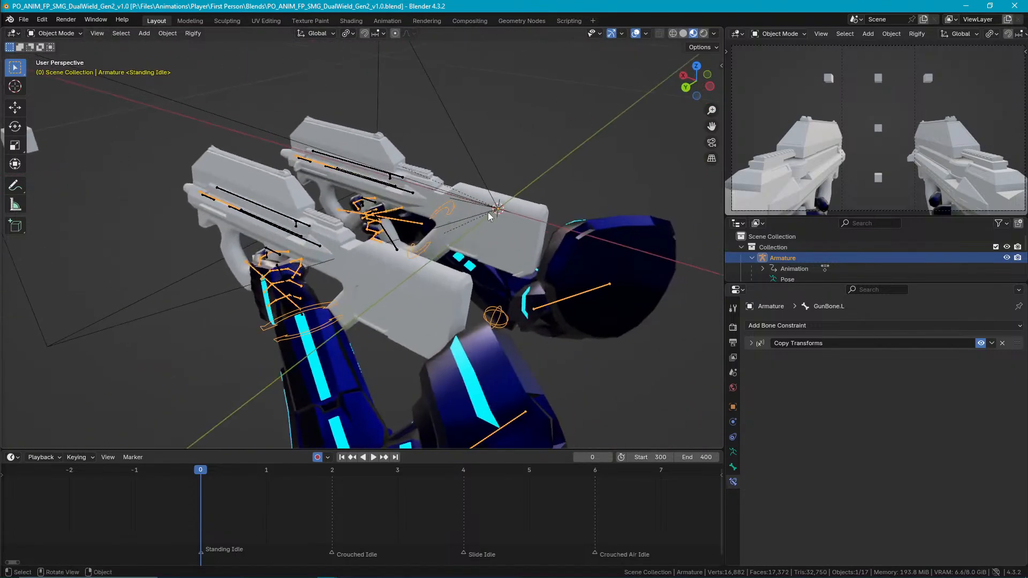
left_click(733, 451)
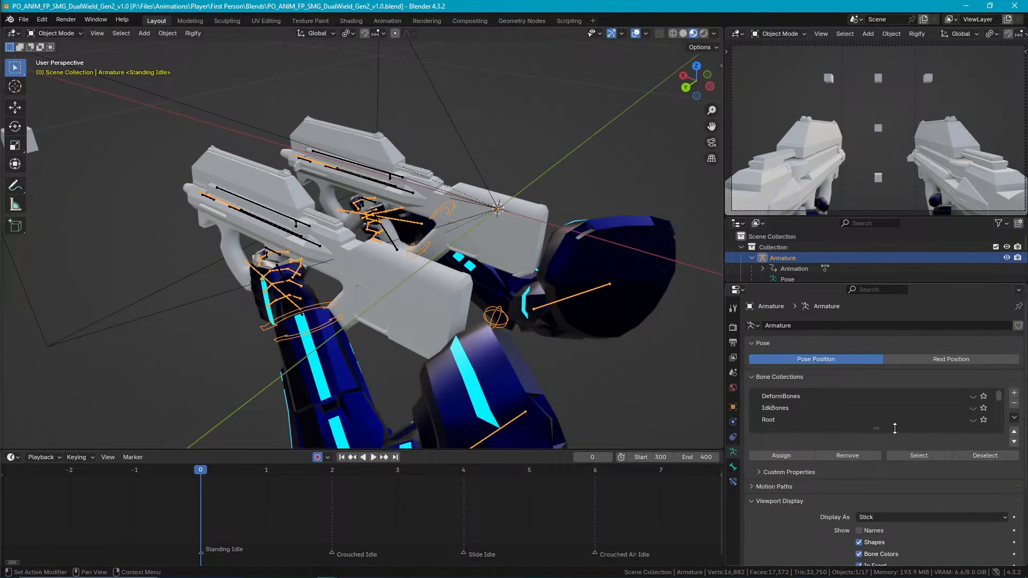
left_click_drag(894, 427, 894, 499)
left_click(973, 455)
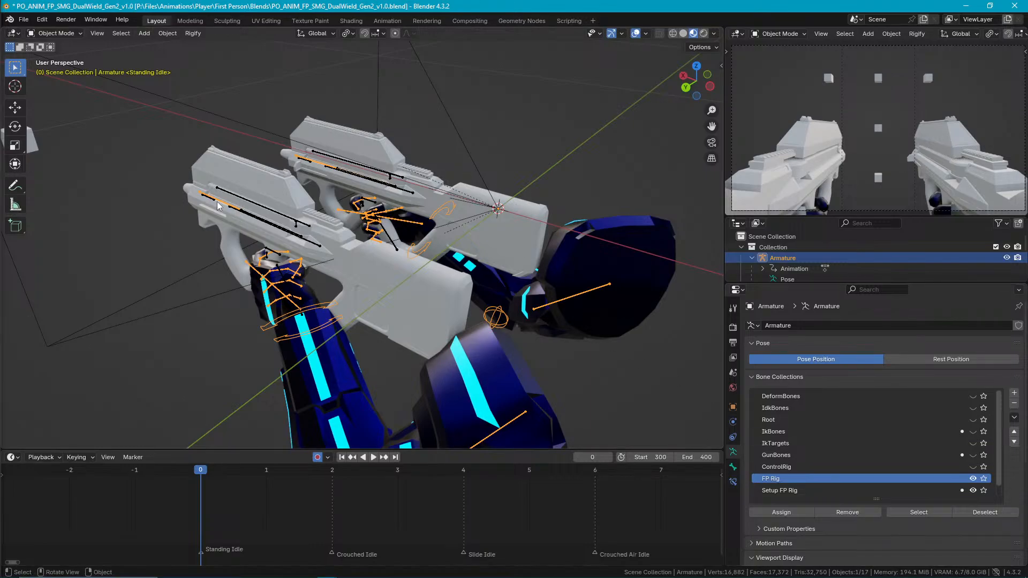
Hide the armature's two gun bones in Pose Mode and return to Object Mode.
key("ctrl+Tab")
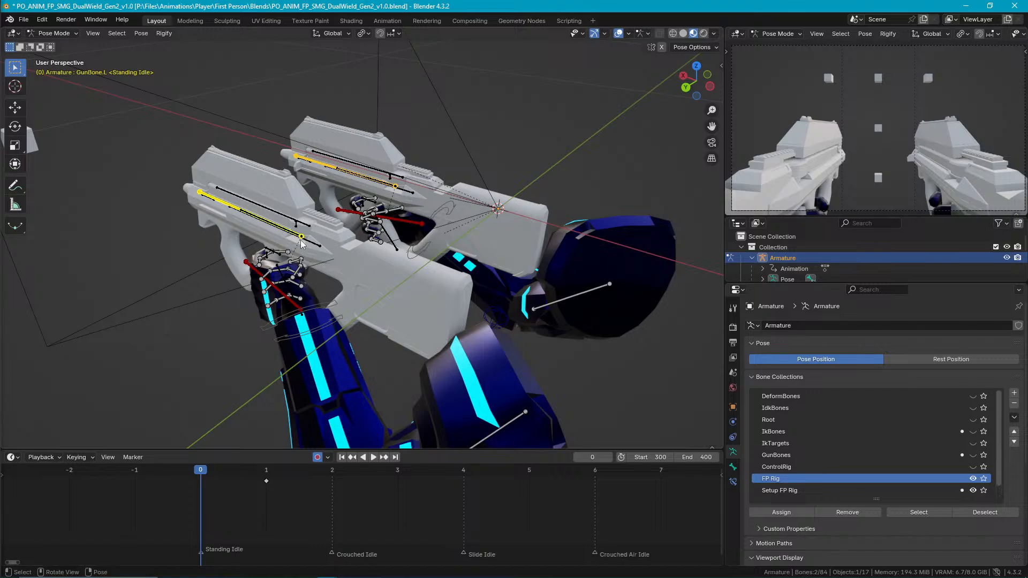
key("alt+a")
middle_click_drag(333, 243, 381, 229)
key("ctrl+Tab")
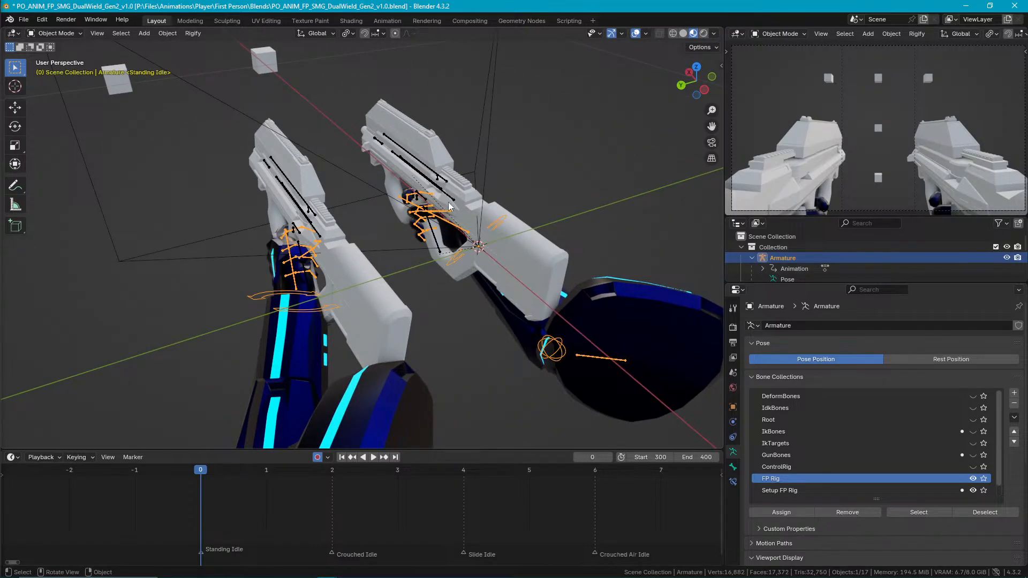
Put both guns' IK rigs into Pose Mode and select the right gun's Barrel IK bone.
left_click(298, 233)
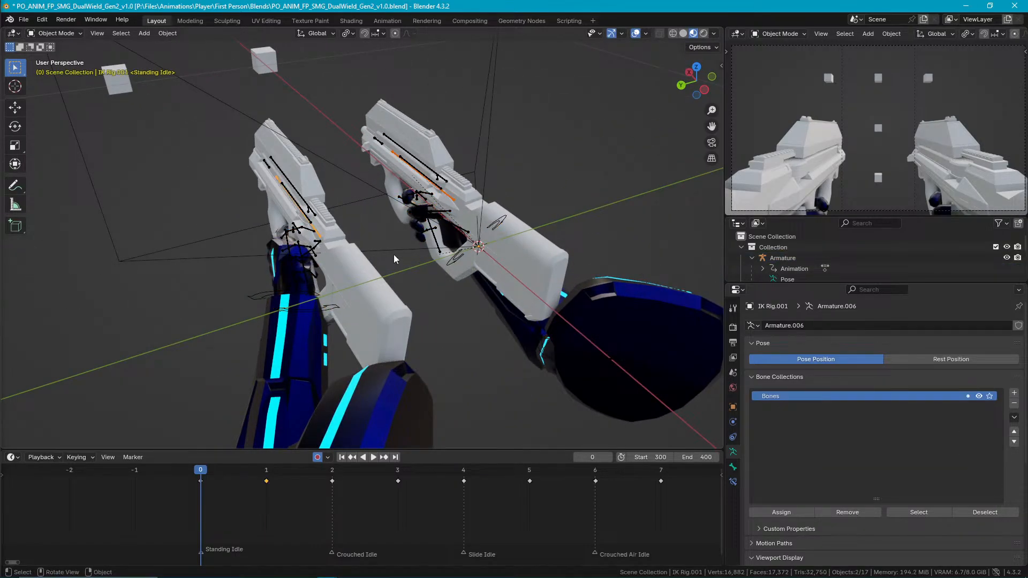
key("Tab")
key("ctrl+Tab")
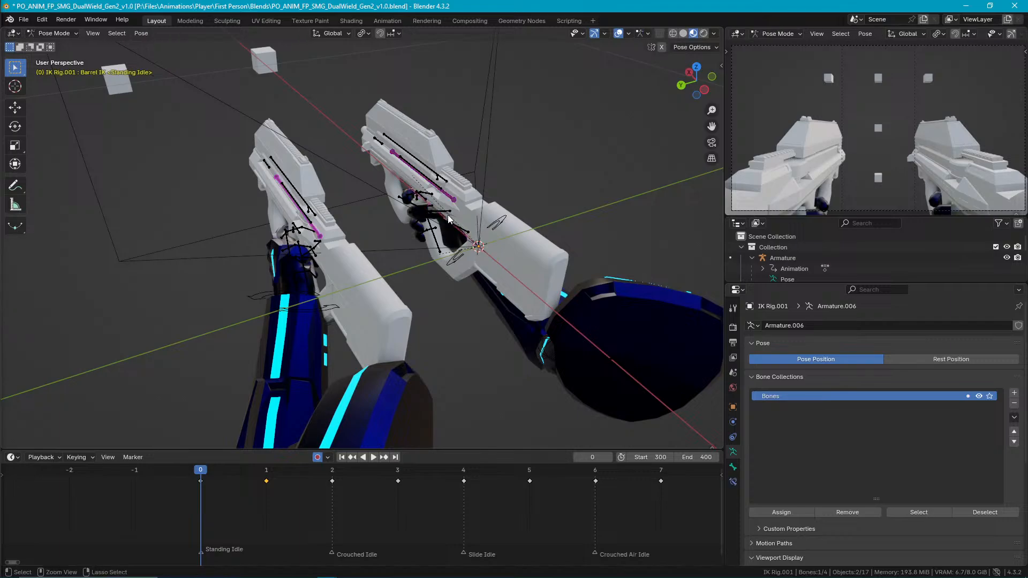
middle_click_drag(458, 199, 486, 279)
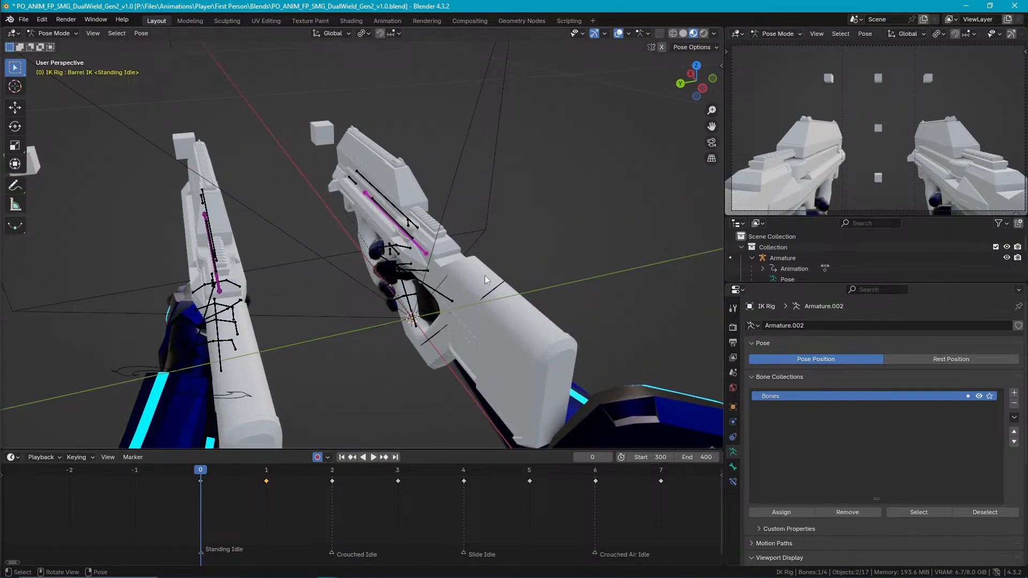
Move the right gun's Barrel IK bone about -0.044 m in X, 0.007 m in Y and -0.02 m in Z.
key("KP_7")
middle_click_drag(602, 225, 526, 208, "shift")
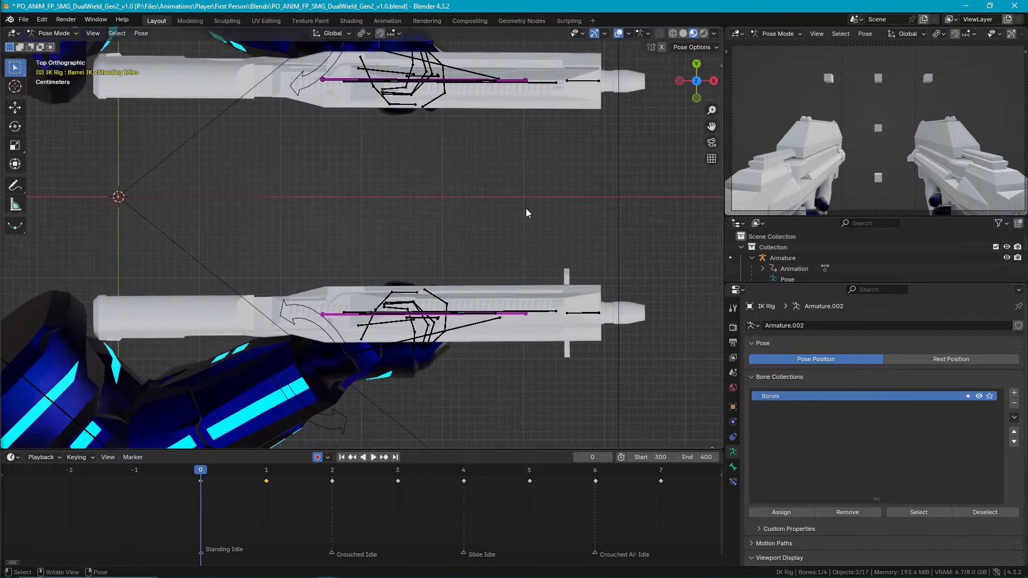
key("g")
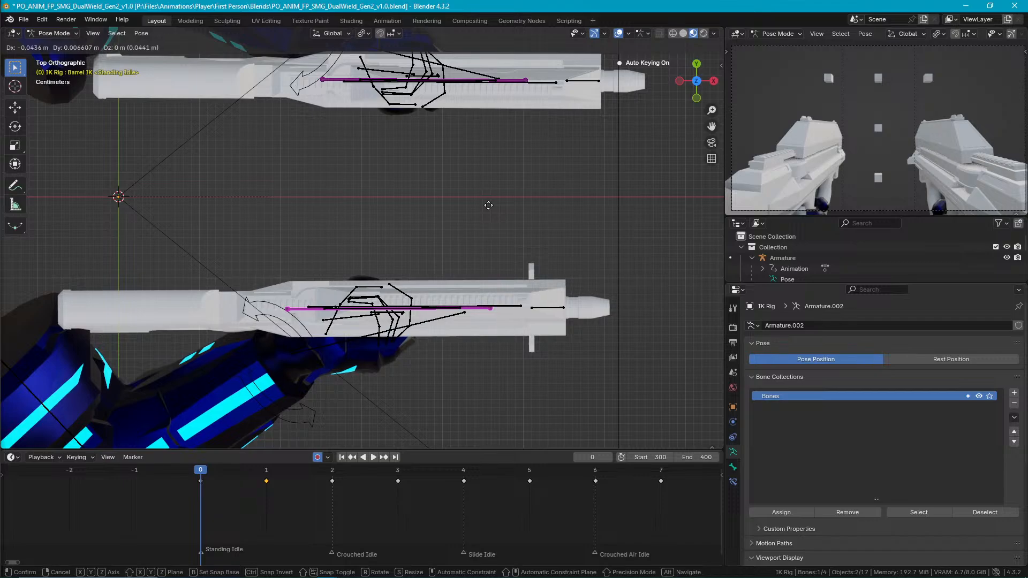
left_click(488, 209)
key("g")
key("z")
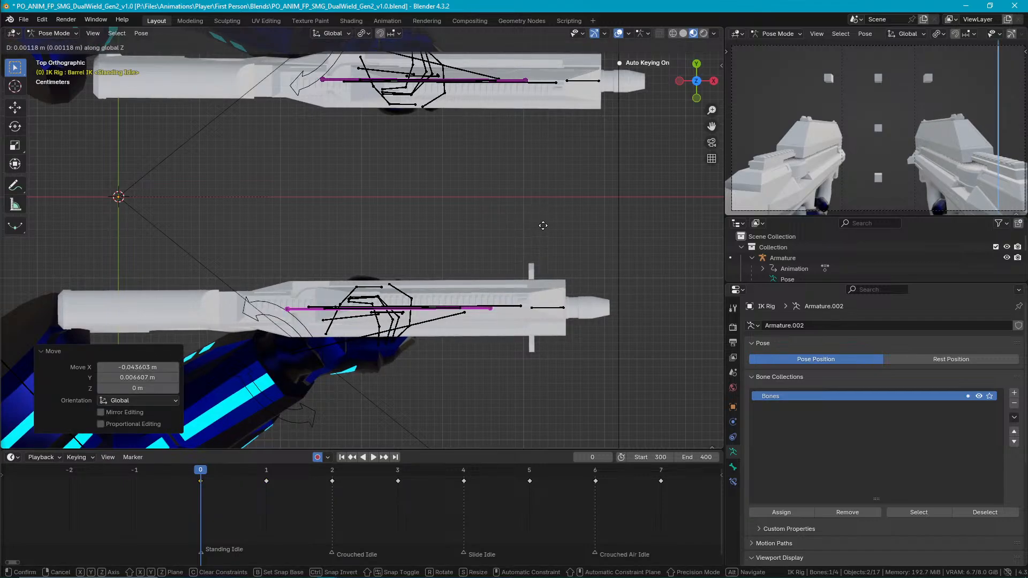
left_click(520, 152)
Copy the right Barrel IK bone's pose, paste it flipped on the X-axis onto the left one, and save the file.
middle_click_drag(520, 152, 468, 224)
left_click(209, 282)
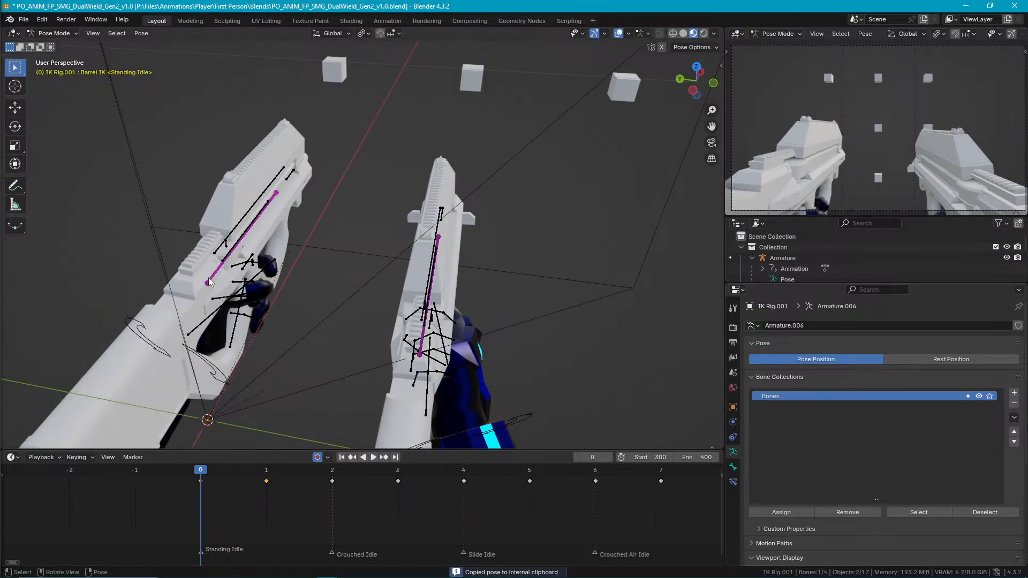
key("ctrl+shift+v")
middle_click_drag(209, 282, 362, 232)
key("ctrl+s")
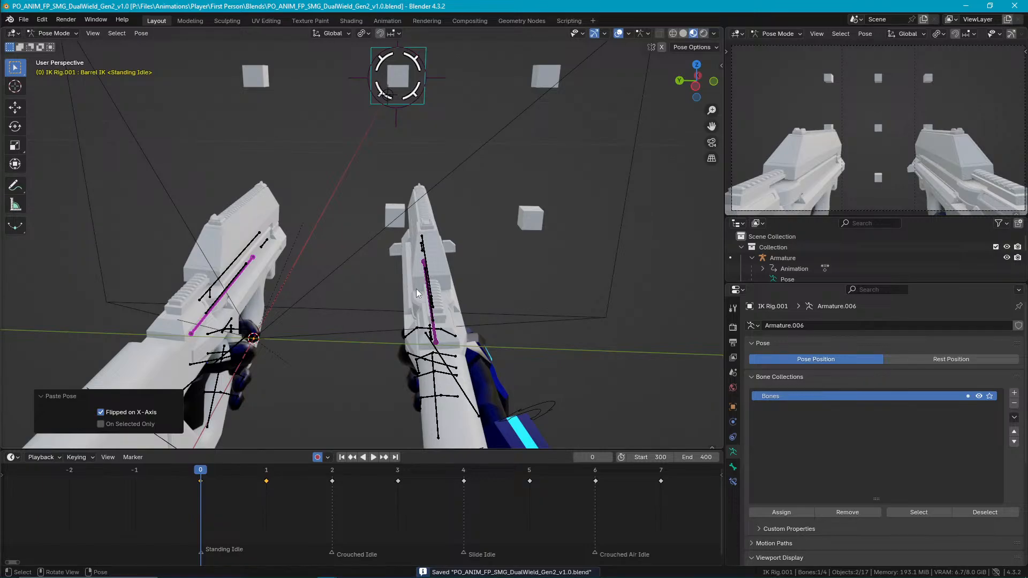
Return the gun IK rigs to Object Mode, select the character armature, and save the file.
middle_click_drag(417, 291, 462, 344)
key("ctrl+Tab")
left_click(477, 364)
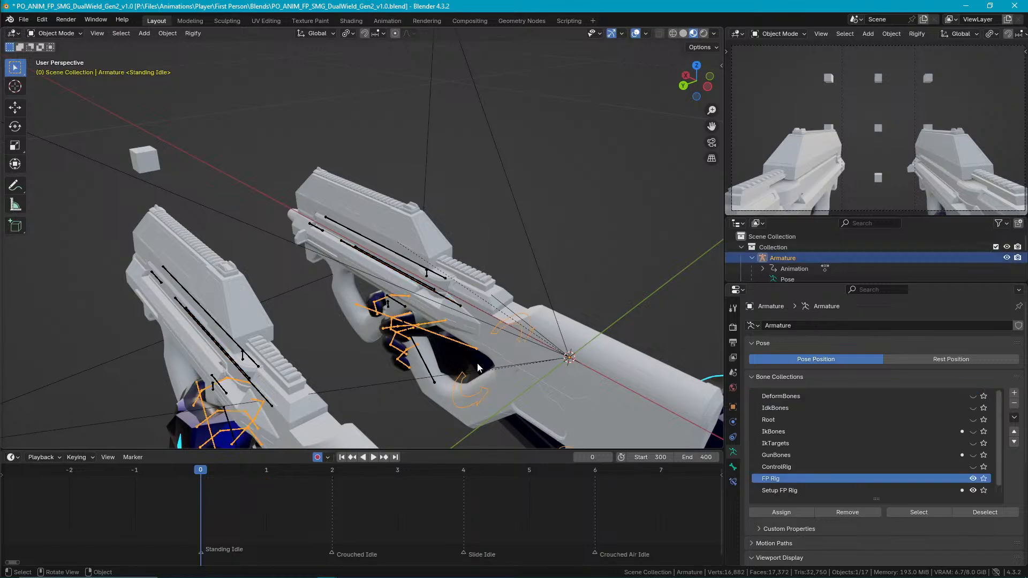
key("ctrl+s")
Export the selected armature's animation as glTF 2.0 and save the Blender file again.
left_click(24, 20)
mouse_move(100, 184)
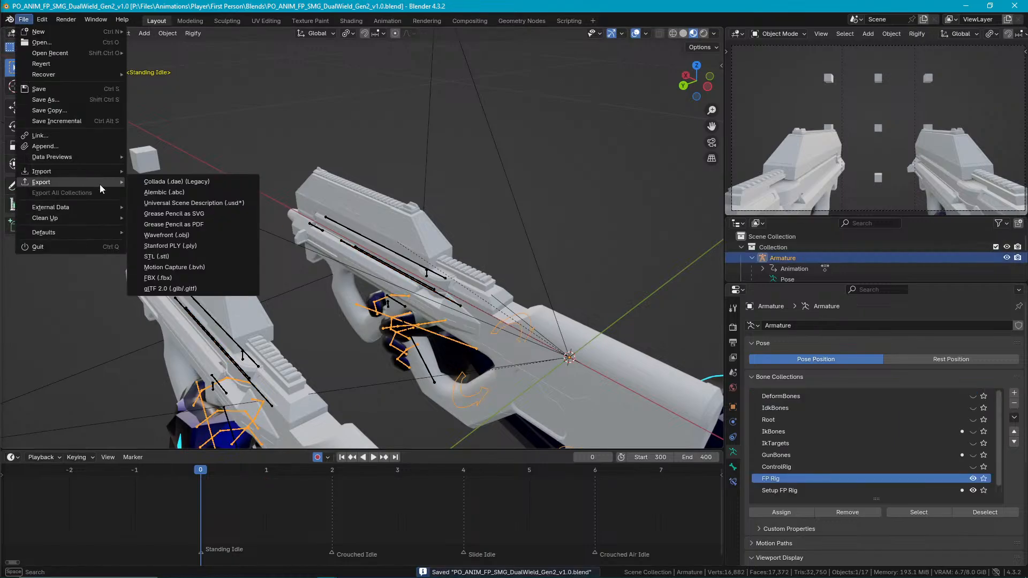
left_click(214, 288)
left_click(679, 429)
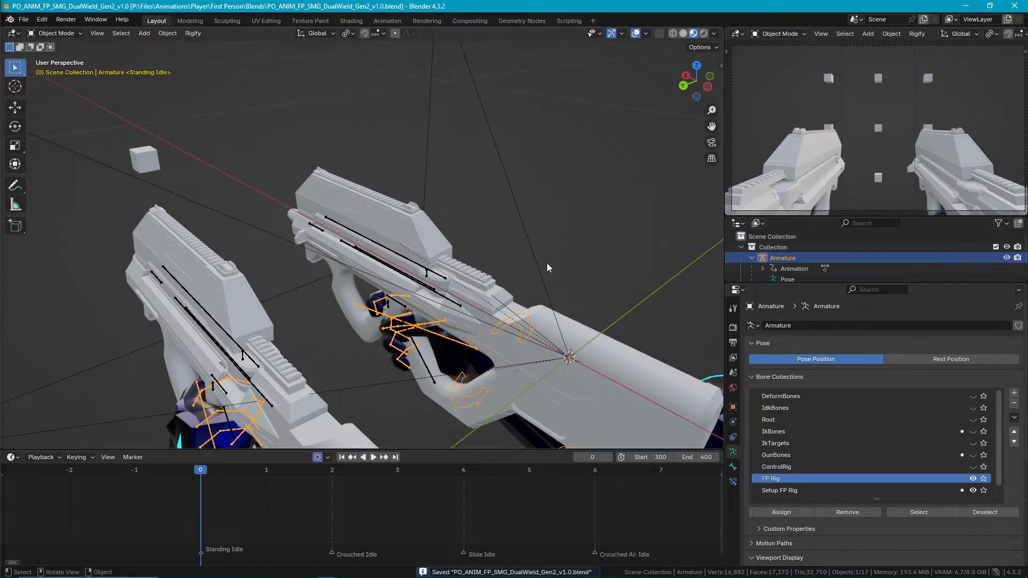
key("ctrl+s")
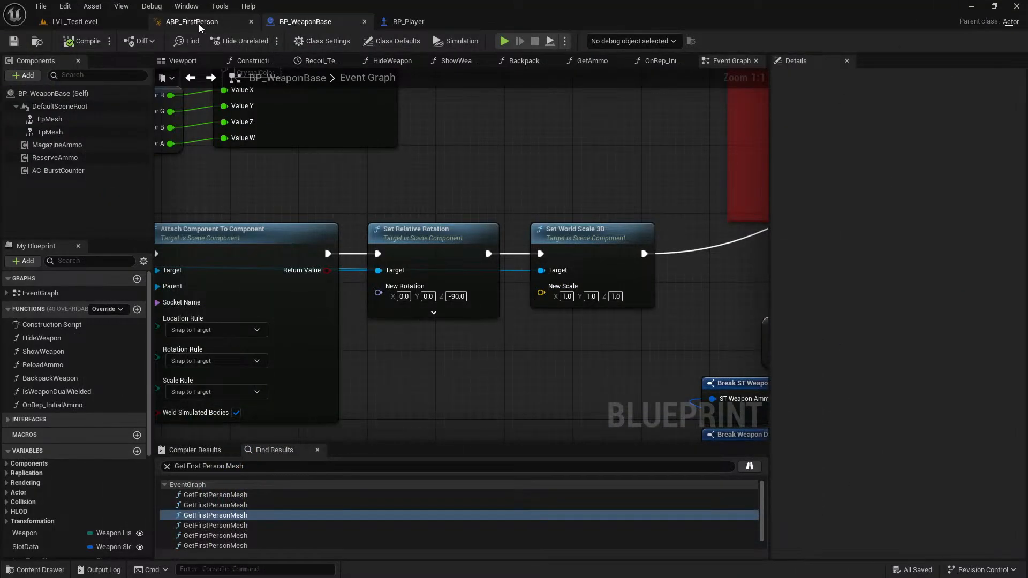
In Unreal Editor, open the dual-wield SMG animation from ABP_FirstPerson's AnimGraph, reimport it and save it.
left_click(203, 21)
right_click_drag(436, 176, 599, 317)
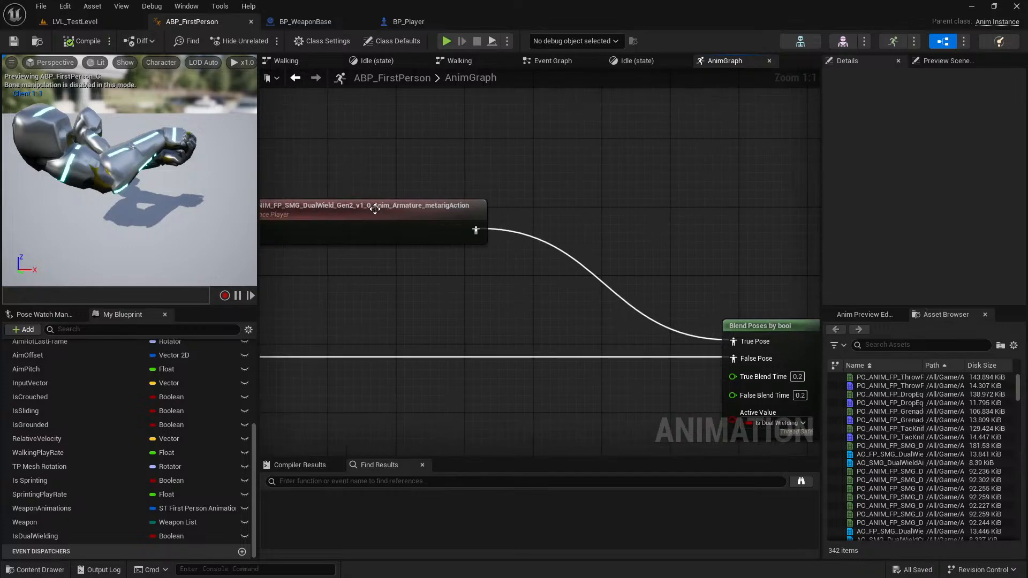
left_click(376, 208)
double_click(452, 242)
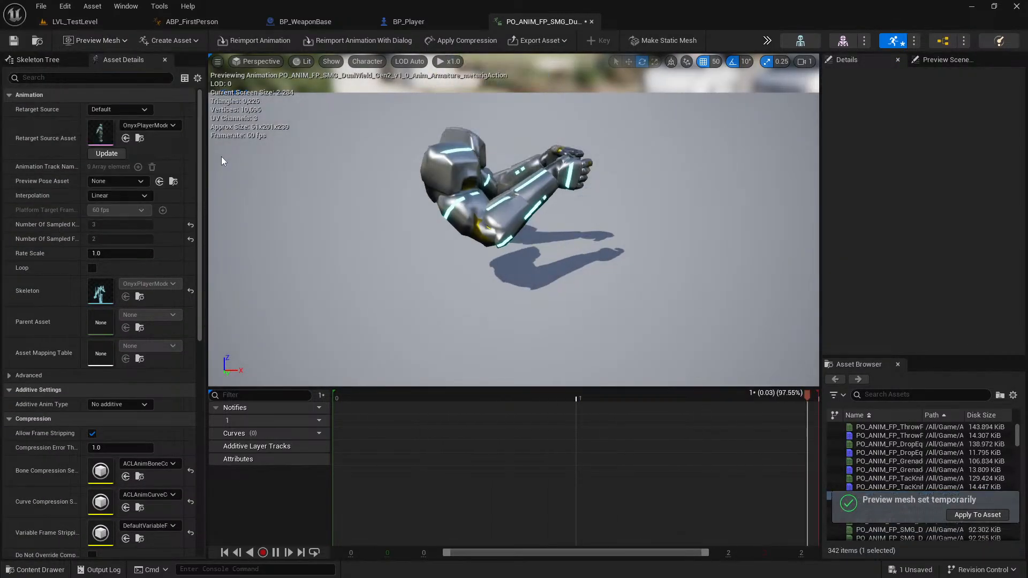
left_click(263, 43)
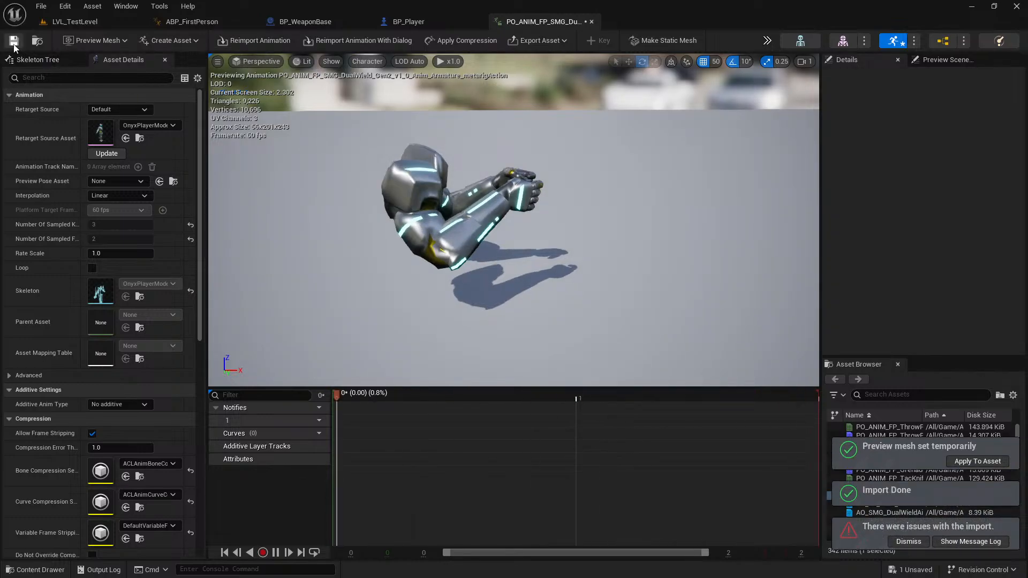
Play LVL_TestLevel, fire the single SMG at the other player, and equip a second SMG for dual wielding.
left_click(107, 27)
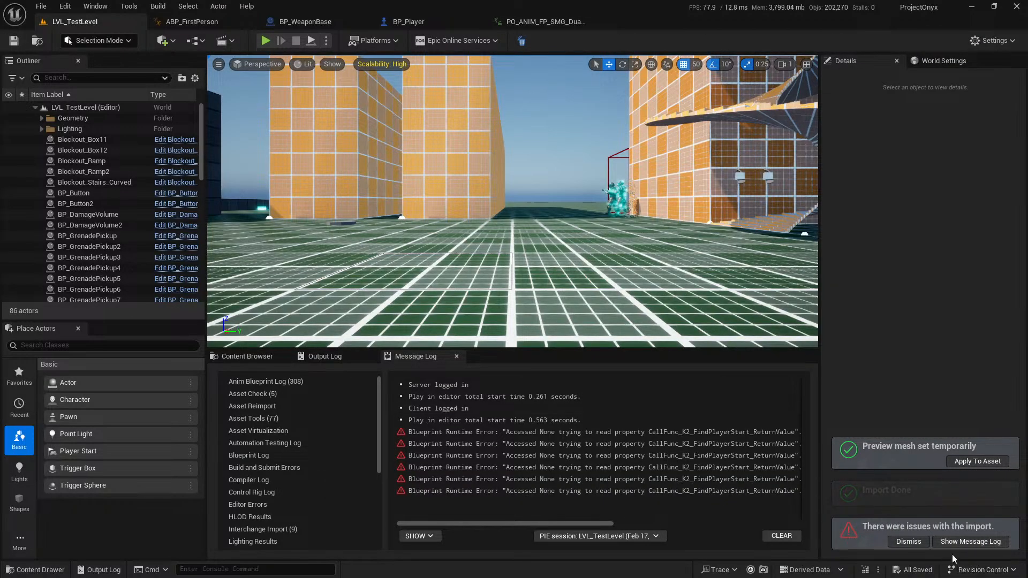
left_click(265, 42)
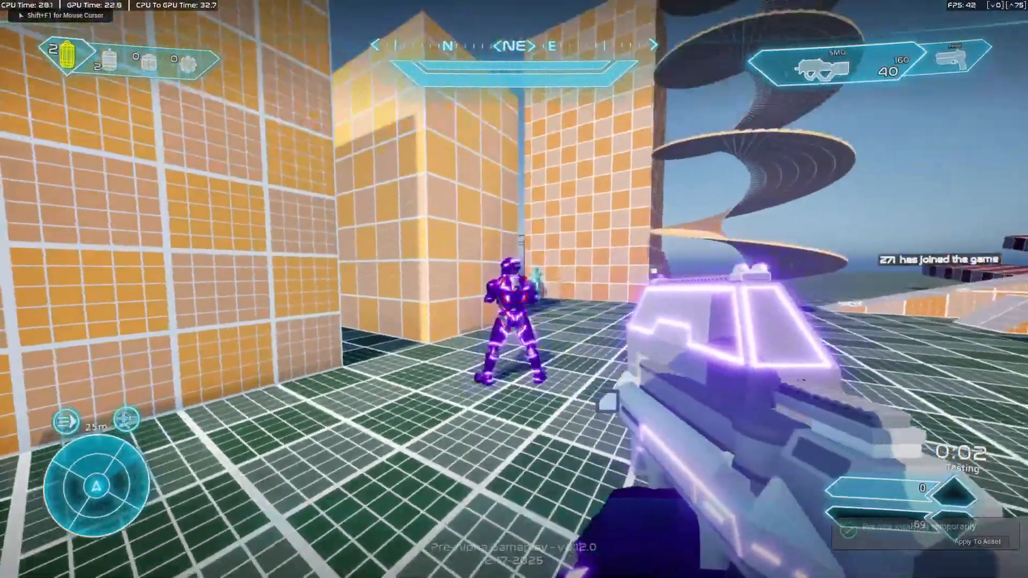
left_click(514, 289)
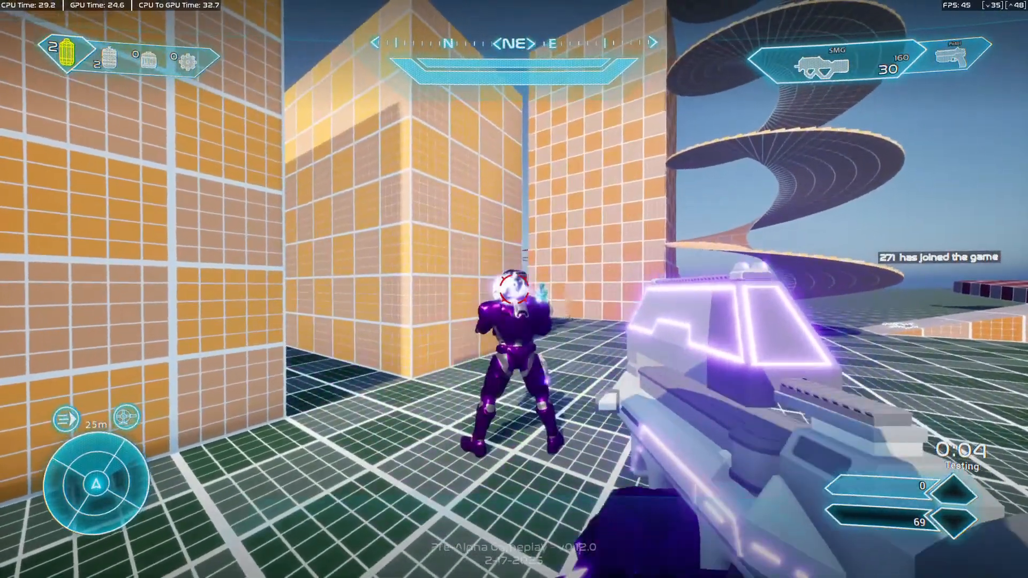
left_click(514, 289)
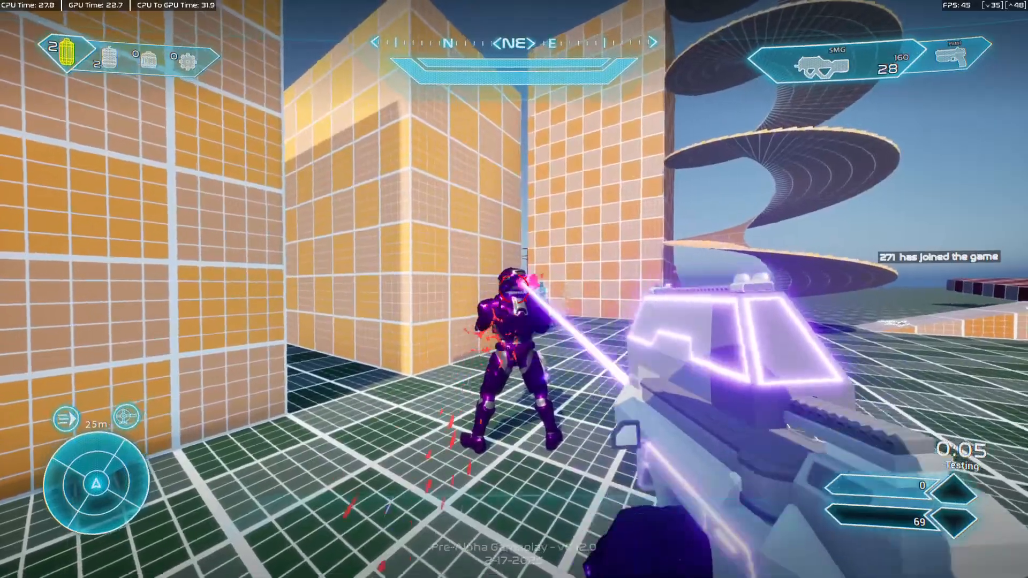
key("v")
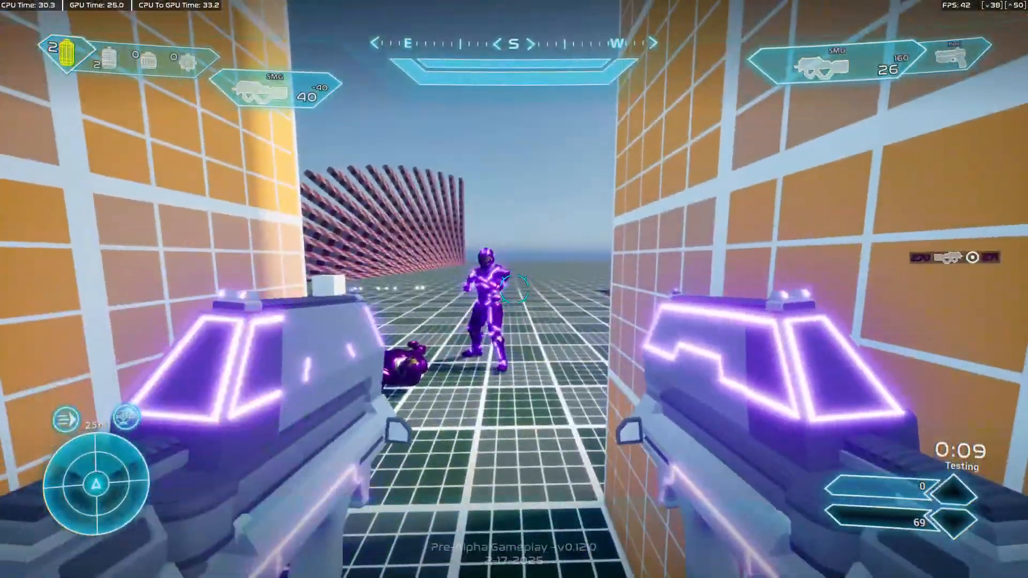
Fire both SMGs at the opponents and into the sky to check the reimported dual-wield pose.
left_click(514, 289)
left_click(513, 289)
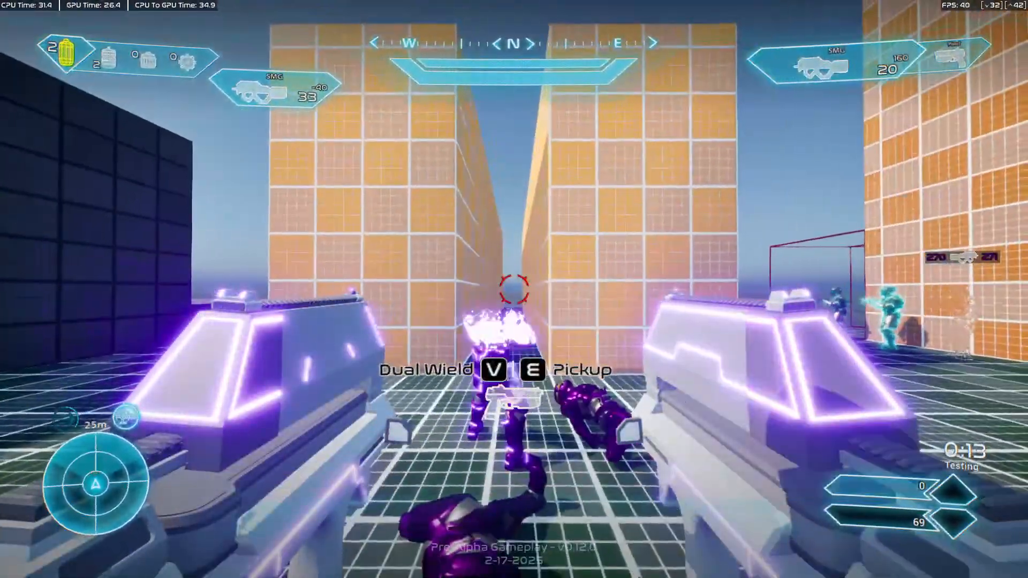
left_click(514, 289)
left_click(514, 289)
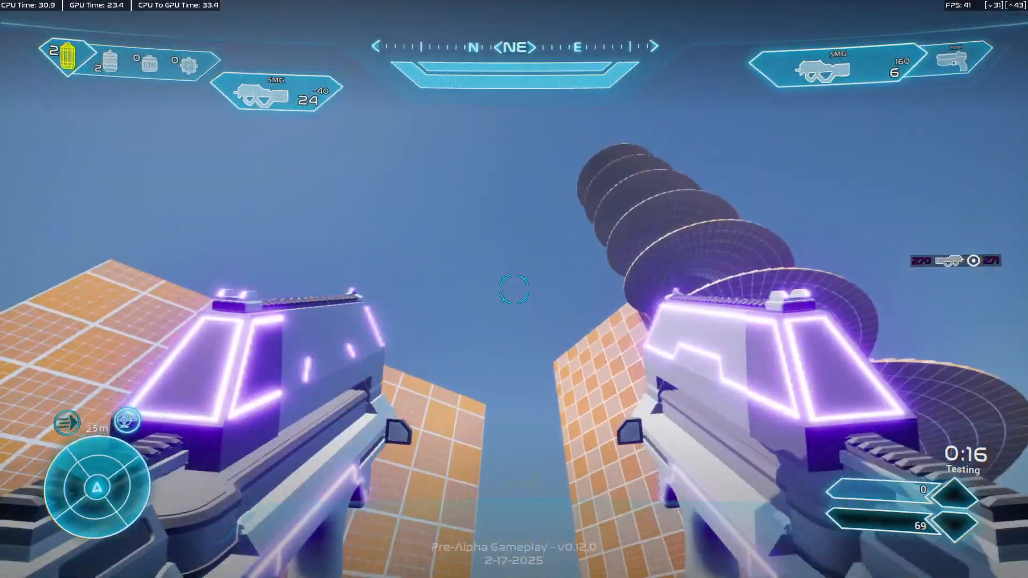
left_click(514, 289)
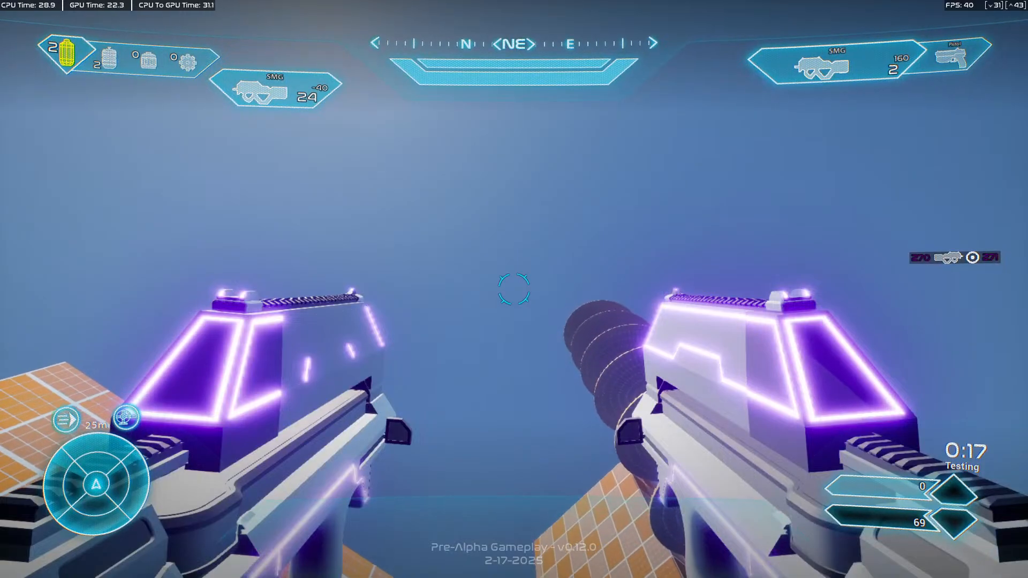
Alternate reloading and firing the two SMGs to check how the dual-wield pose behaves around reloads.
key("r")
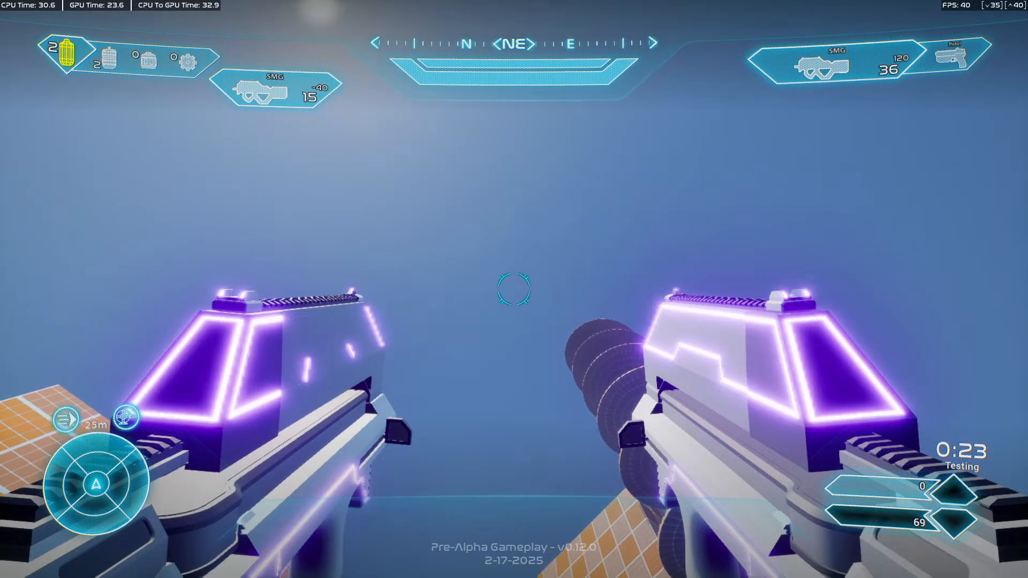
left_click(514, 289)
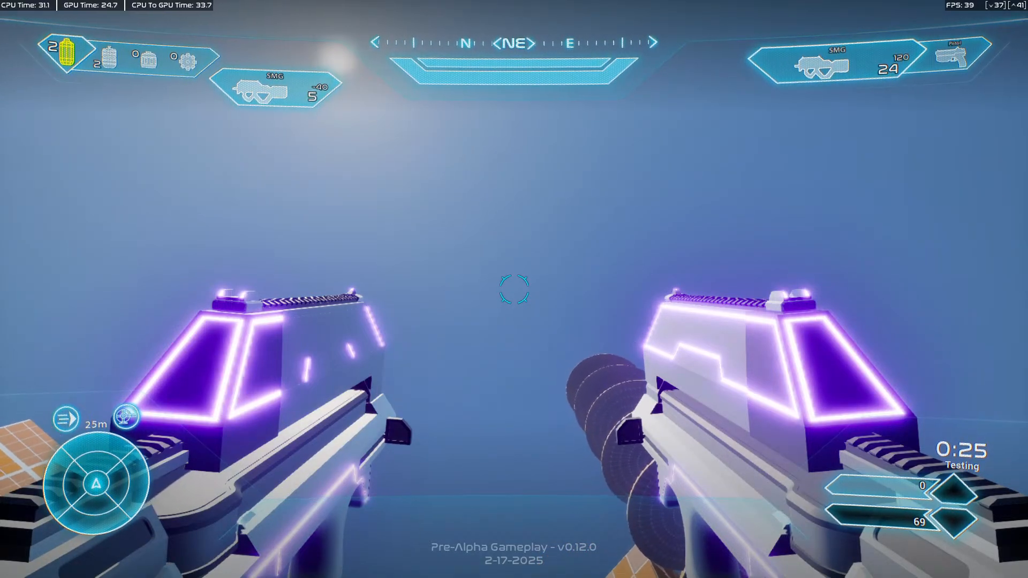
key("r")
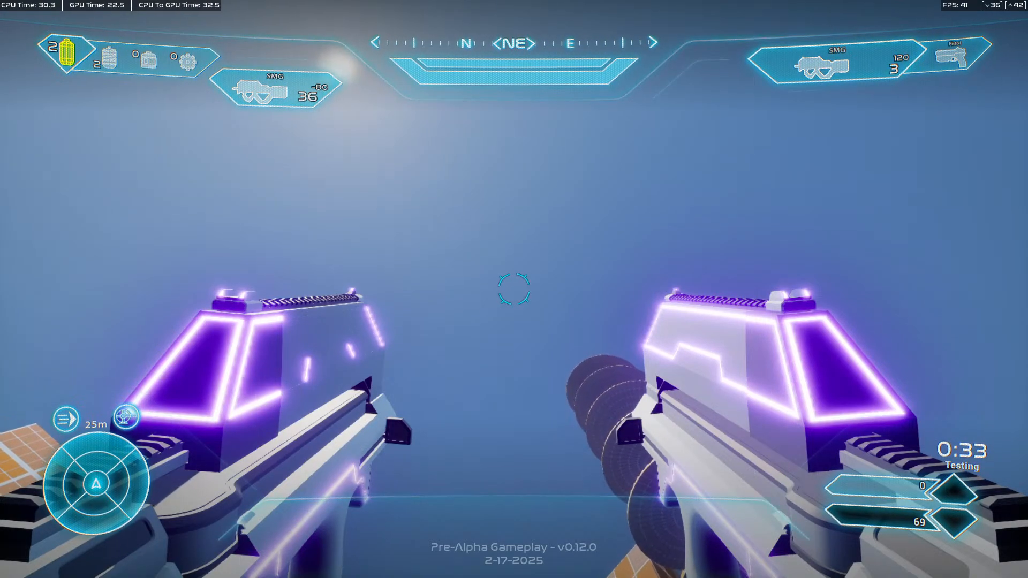
key("r")
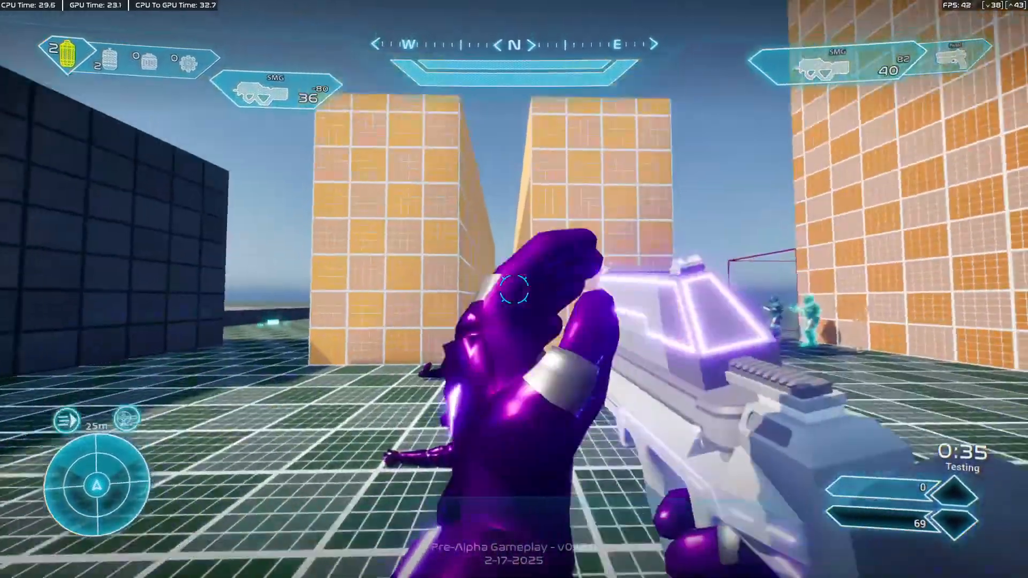
key("s")
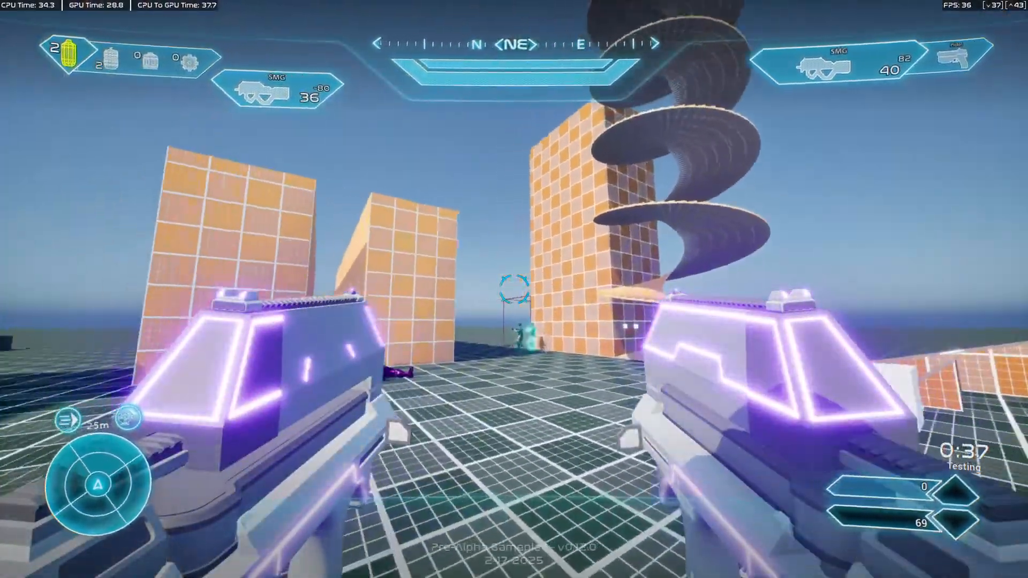
Walk up to a wall and back with both SMGs raised, and fire both at the opponent.
key("w")
key("w")
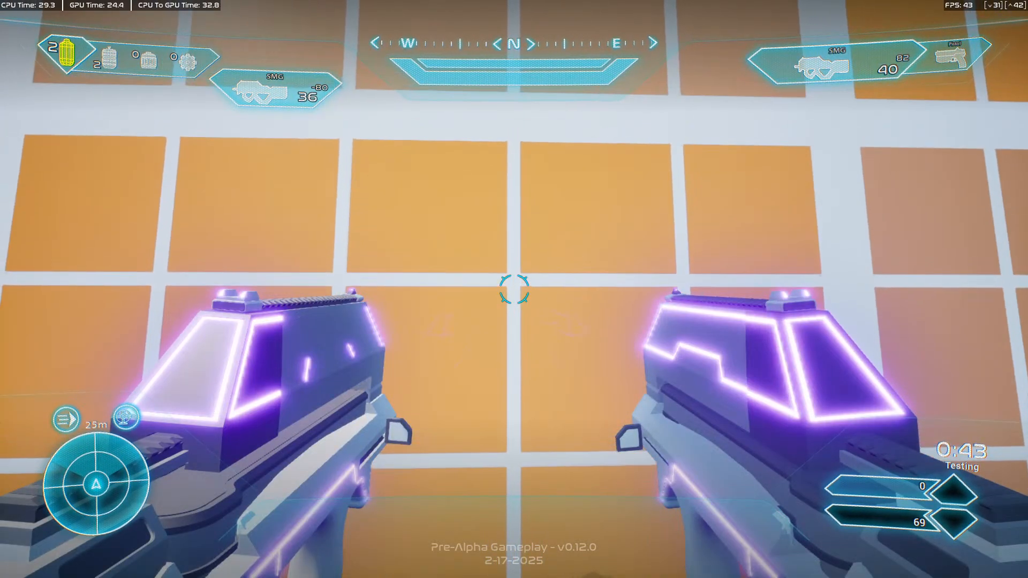
key("s")
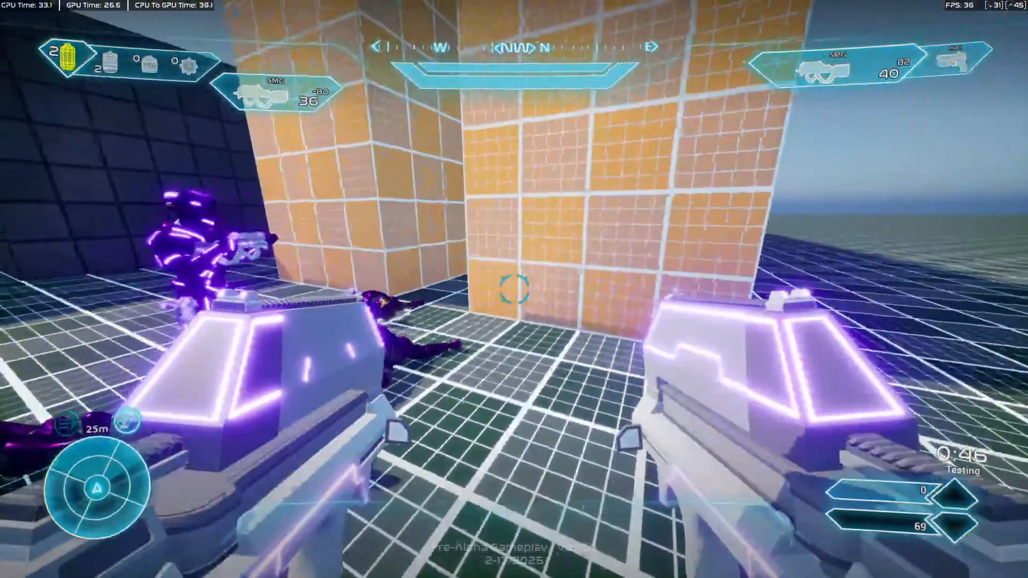
left_click(513, 289)
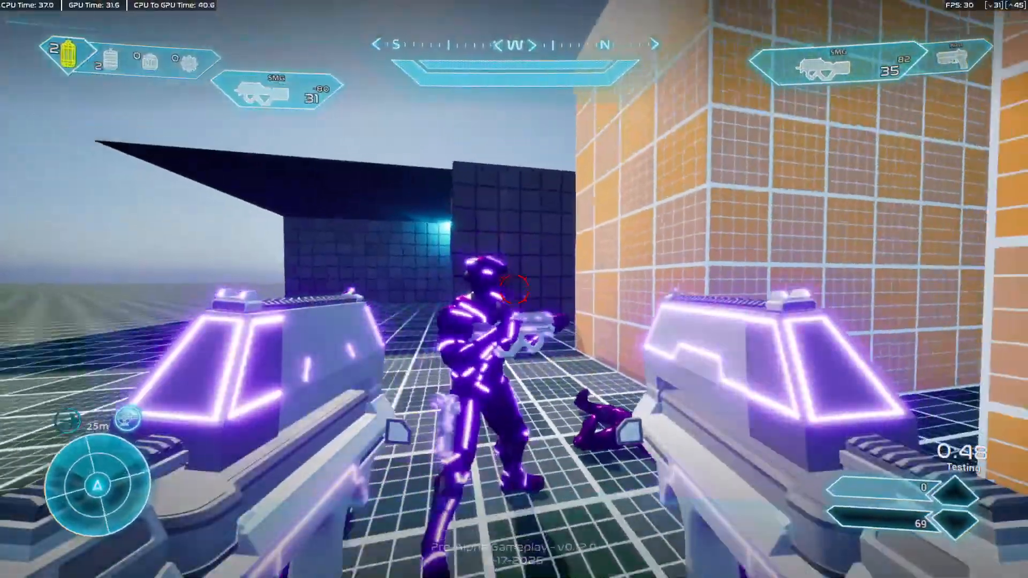
left_click(514, 289)
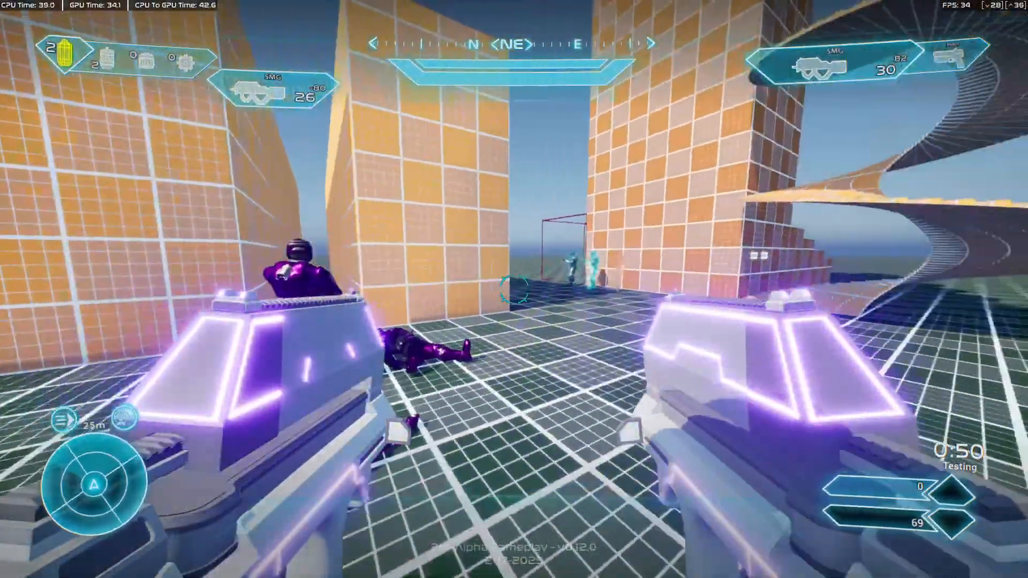
Run around the level with both SMGs and fire at the opponent from a distance.
key("w")
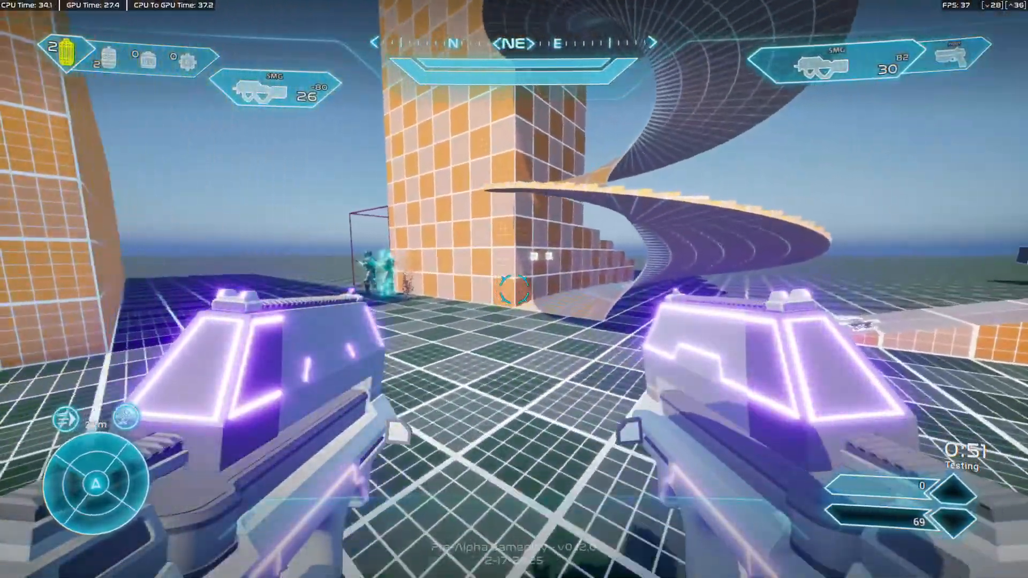
key("w")
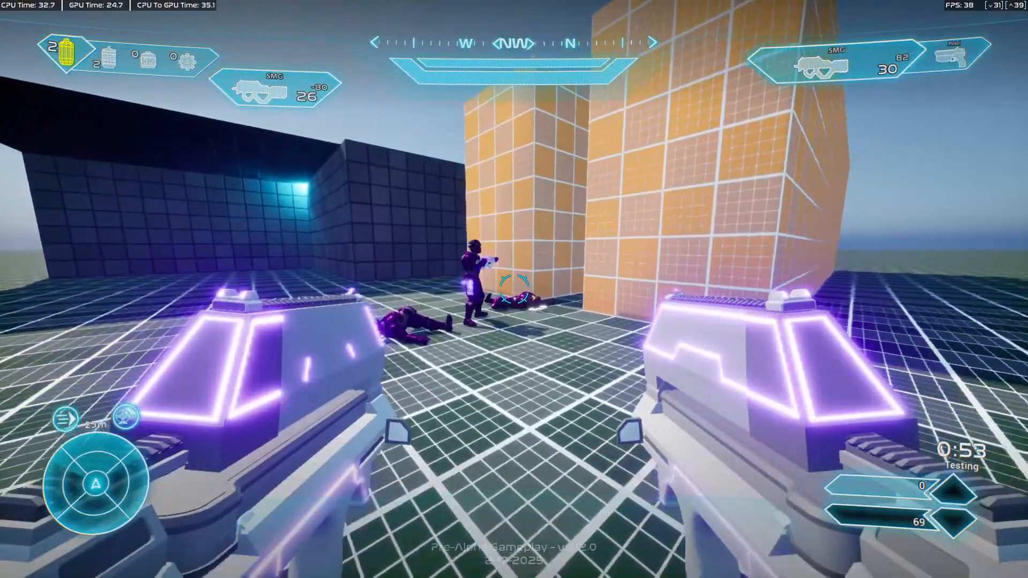
key("w")
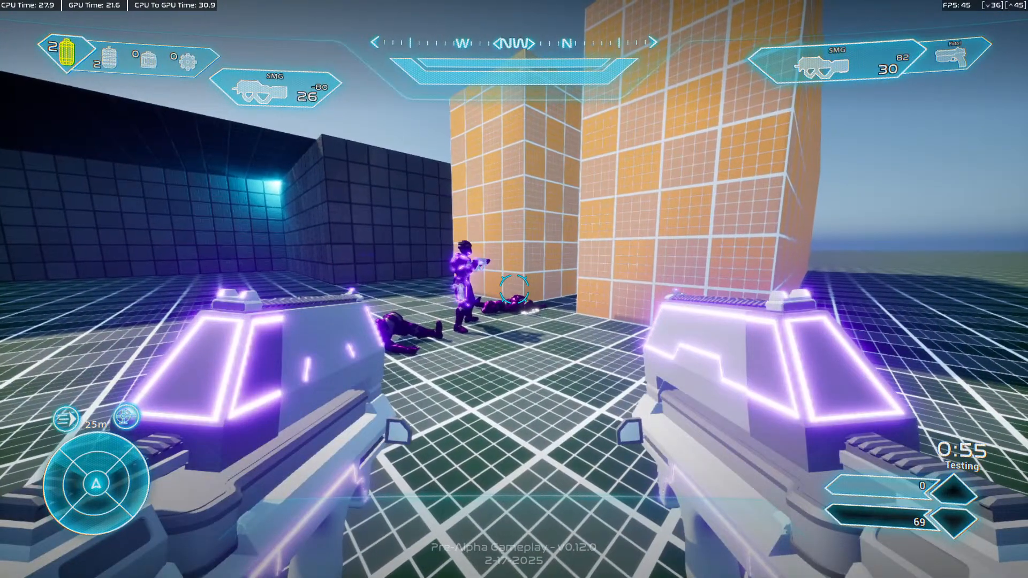
key("w")
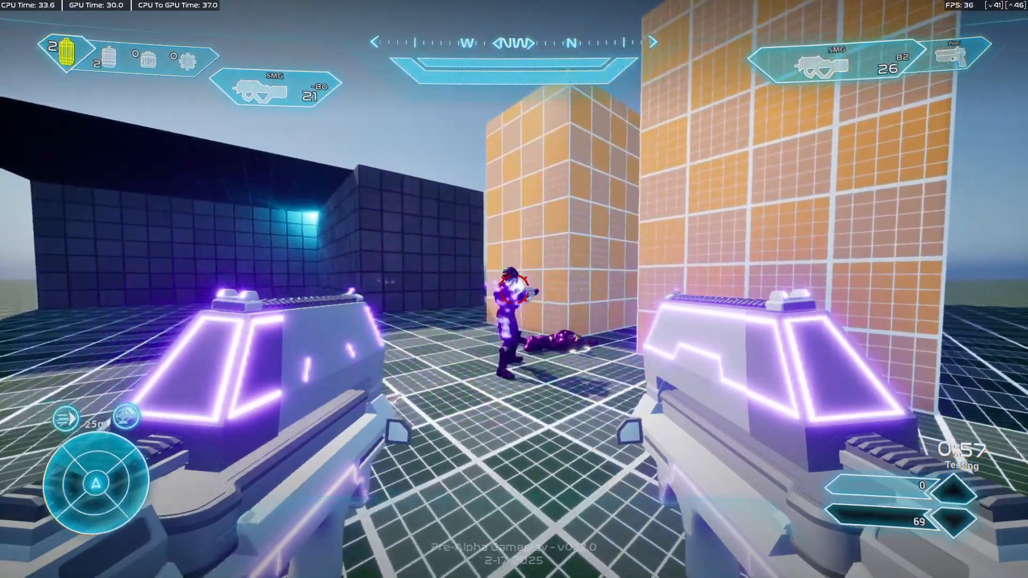
key("w")
left_click(513, 289)
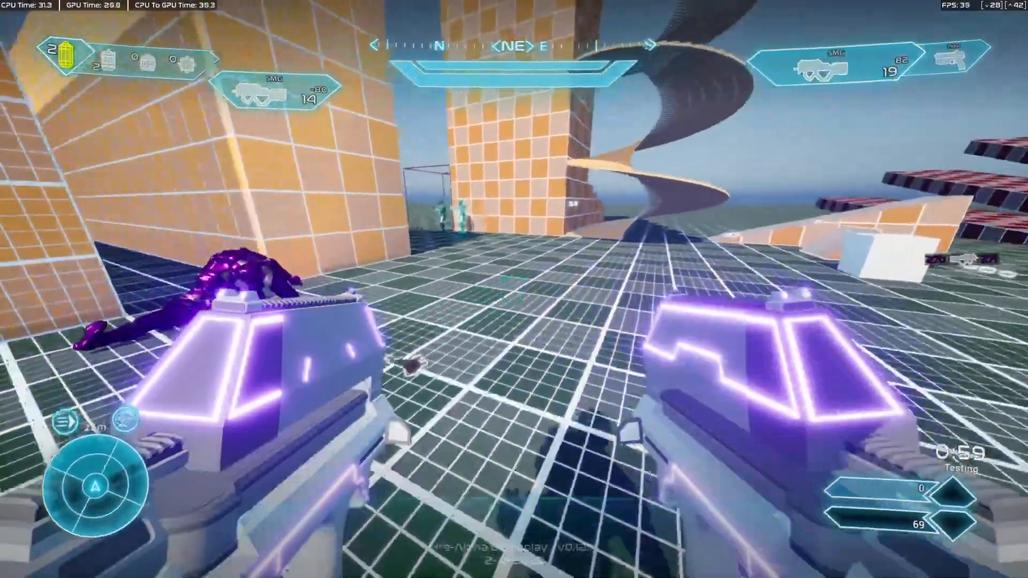
Test firing and reloading both SMGs while moving forward and backward past the opponent.
key("s")
key("w")
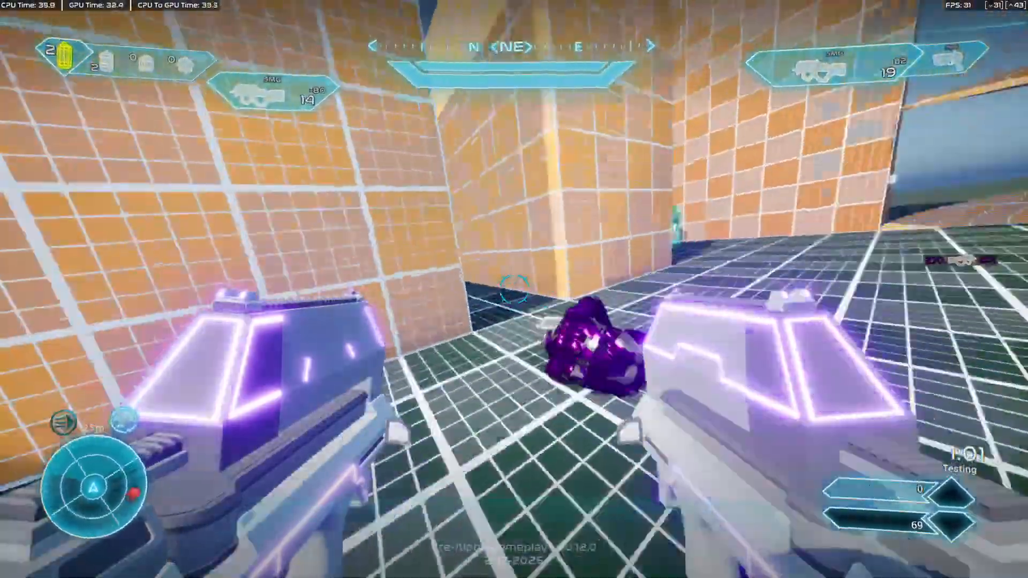
left_click(514, 289)
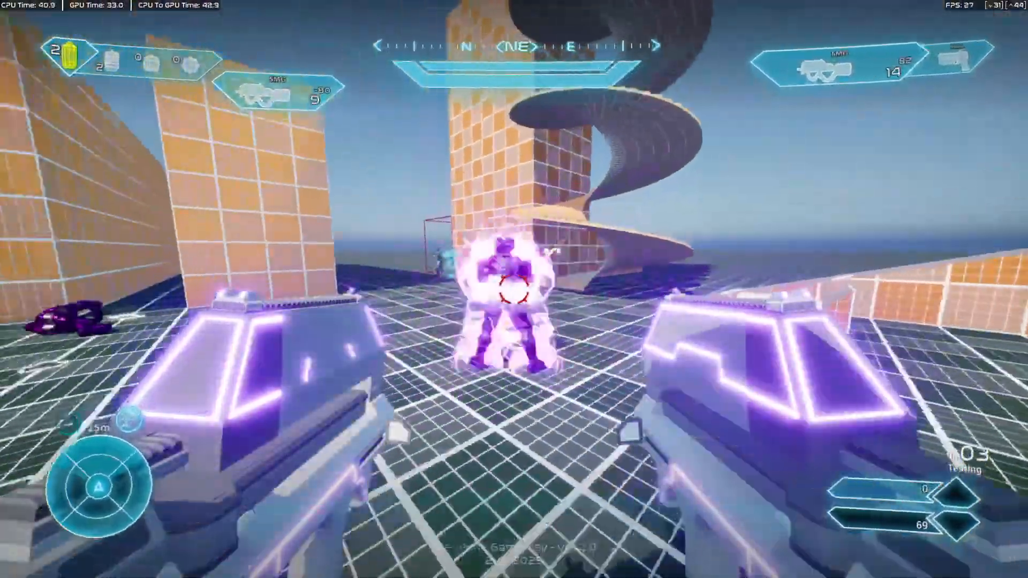
left_click(513, 289)
key("w")
key("r")
key("w")
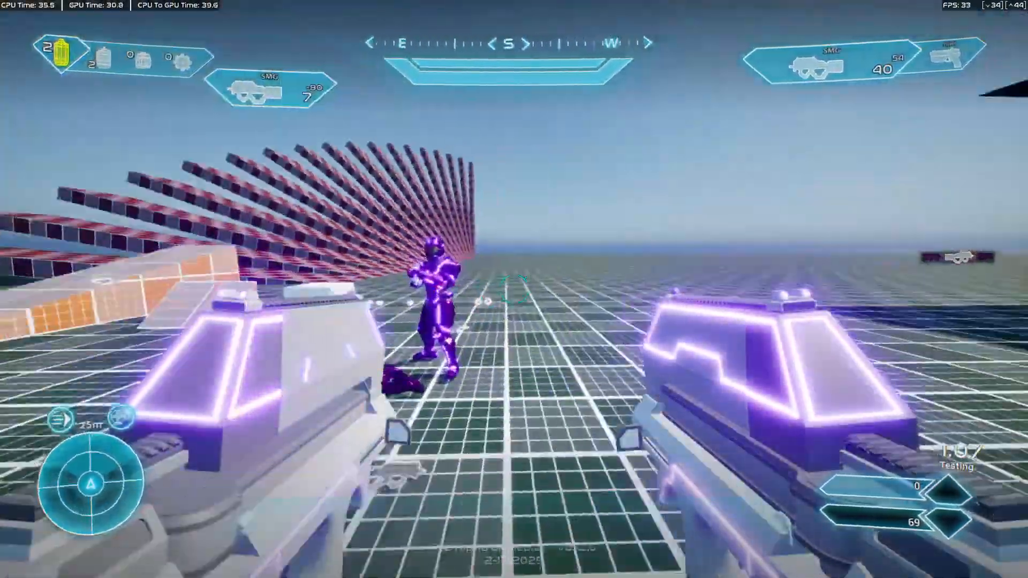
key("w")
key("r")
key("s")
key("w")
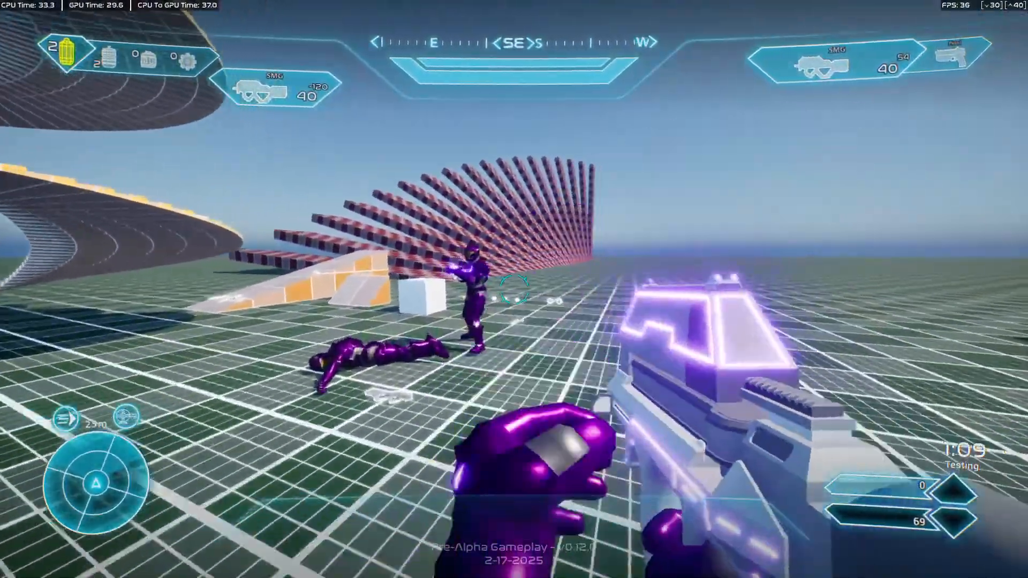
Shoot the opponent near the white block with the dual-wielded SMGs and run toward the orange buildings.
left_click(513, 289)
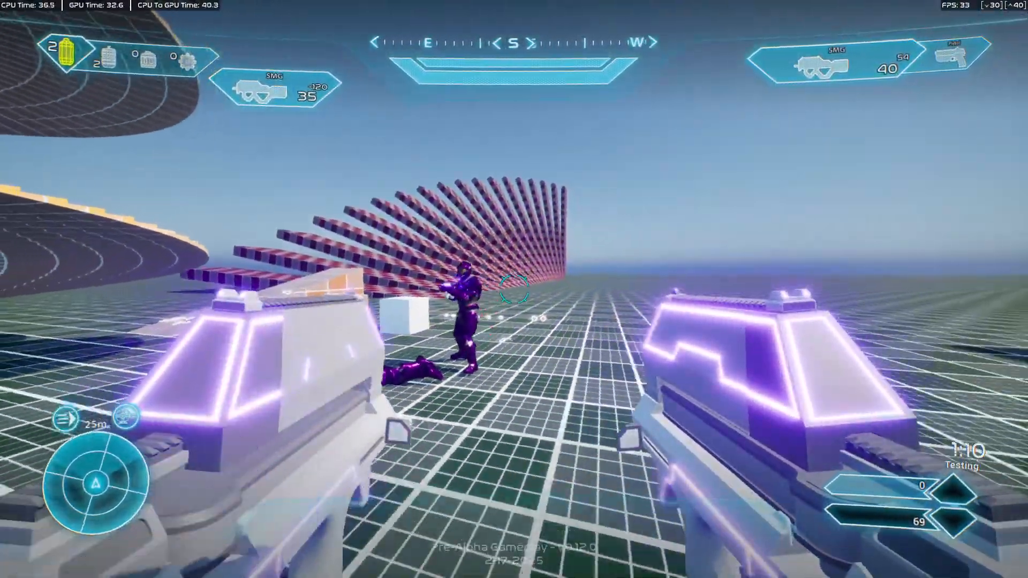
key("w")
left_click(514, 289)
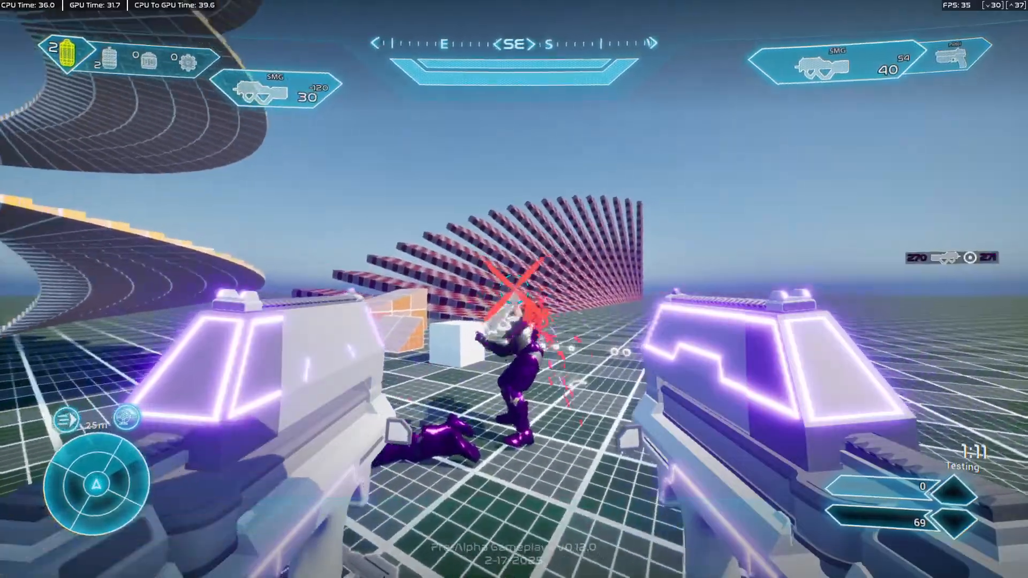
key("w")
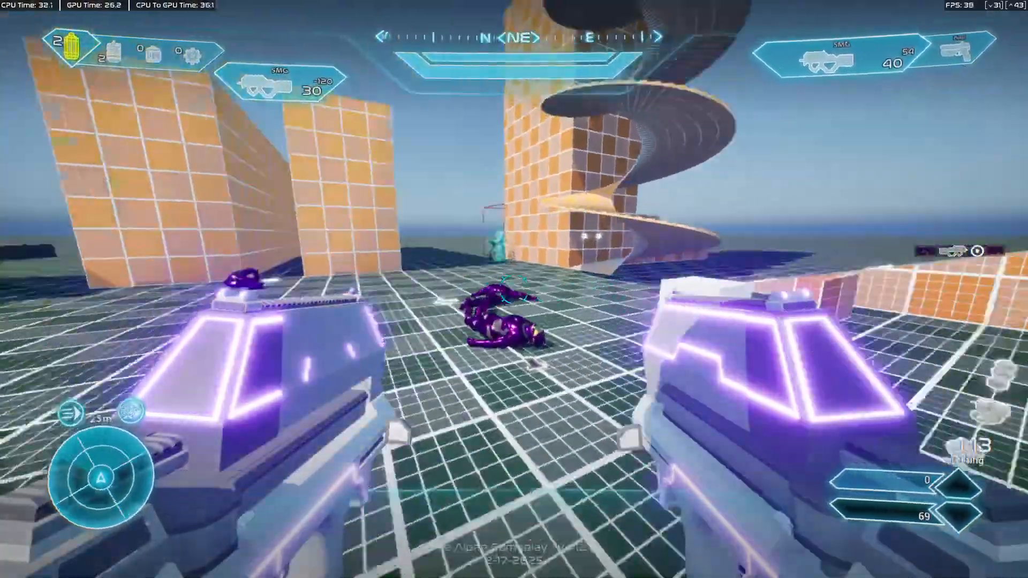
key("w")
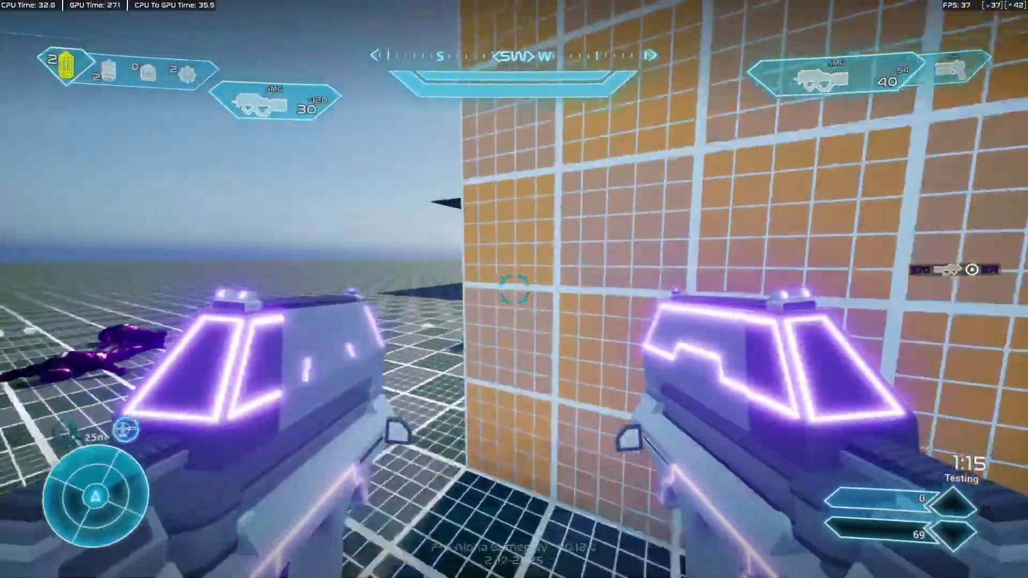
Fire both SMGs together in two bursts, and check the dual-wield pose while walking backward and forward.
left_click(514, 289)
right_click(514, 289)
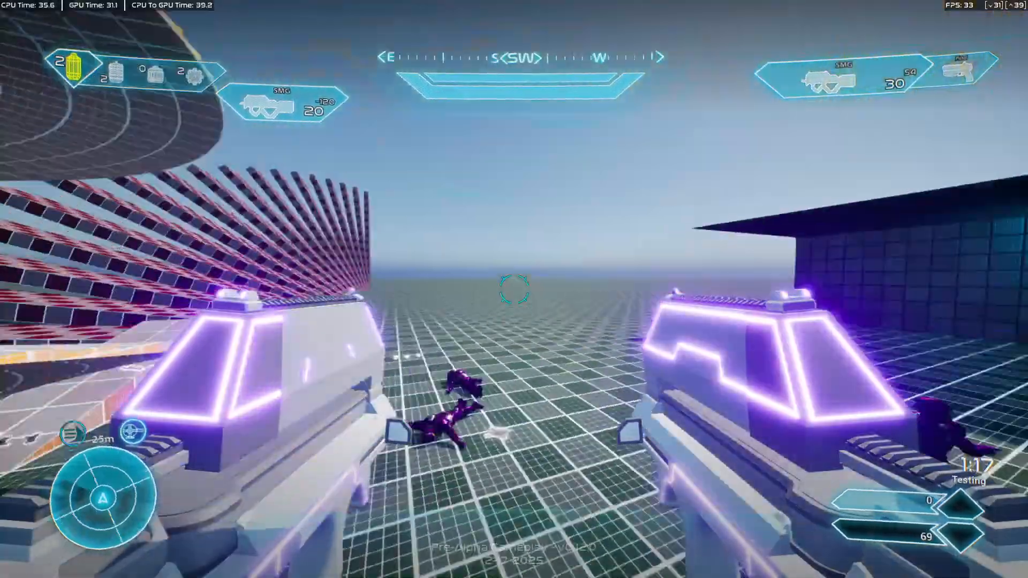
left_click(514, 289)
right_click(514, 289)
key("s")
key("w")
key("w")
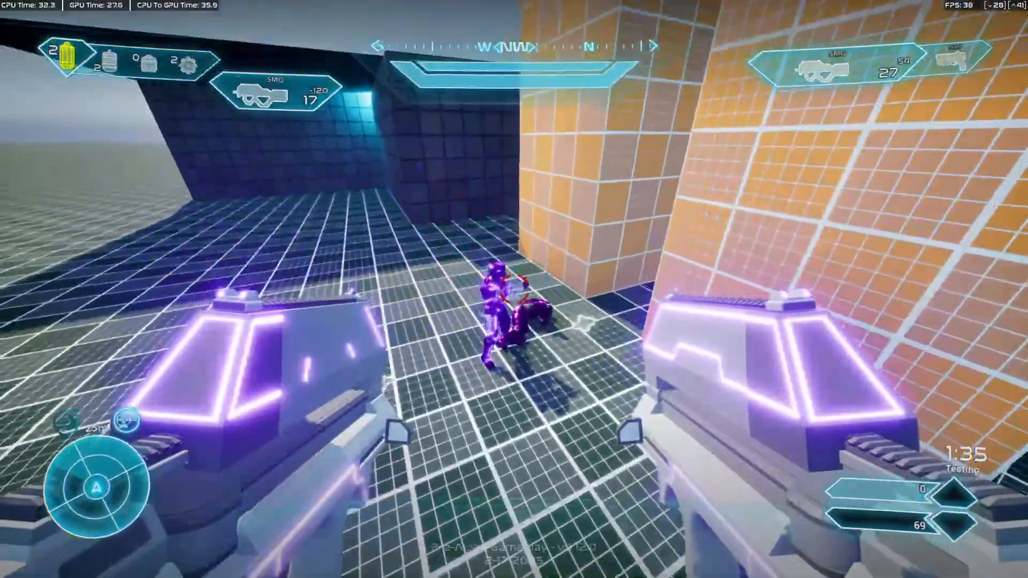
Empty the left SMG's magazine at the opponents around the orange walls while moving between them.
left_click(514, 289)
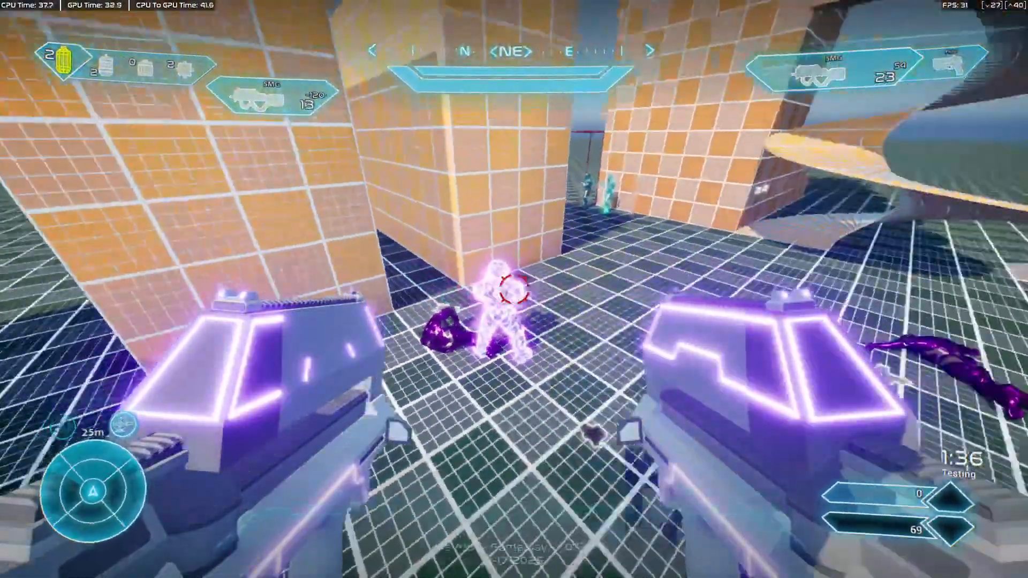
left_click(514, 289)
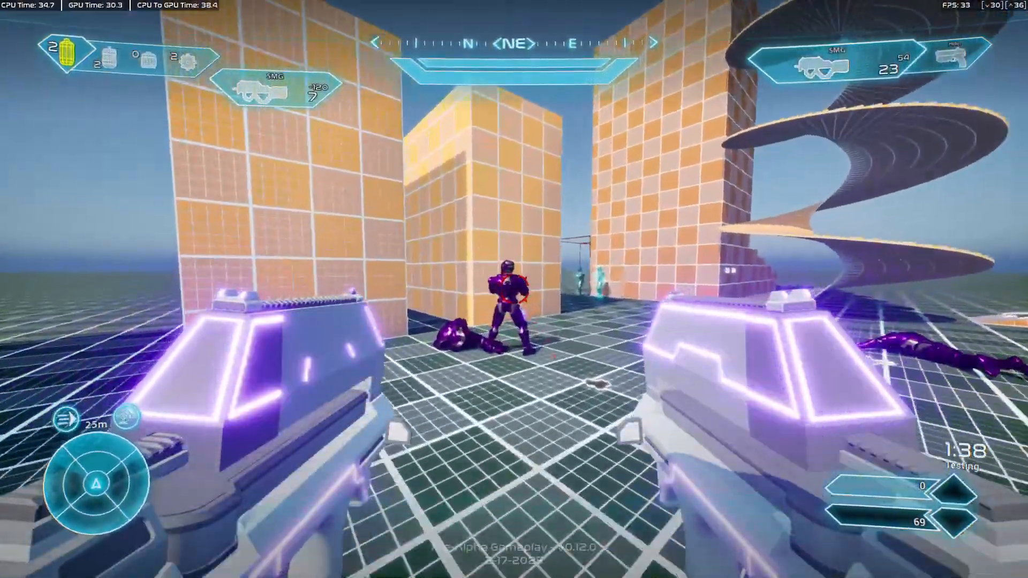
left_click(514, 289)
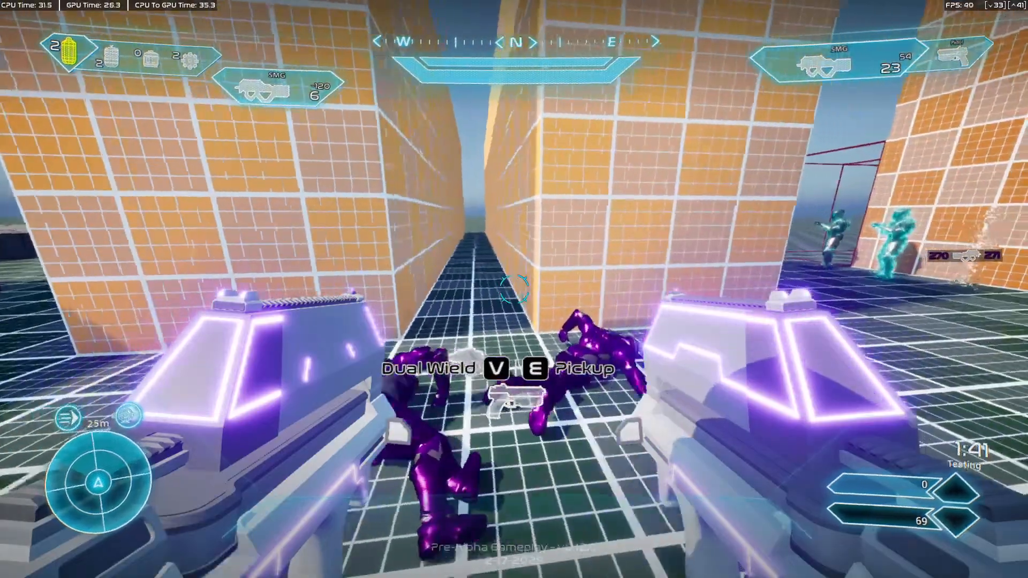
key("s")
key("w")
left_click(513, 289)
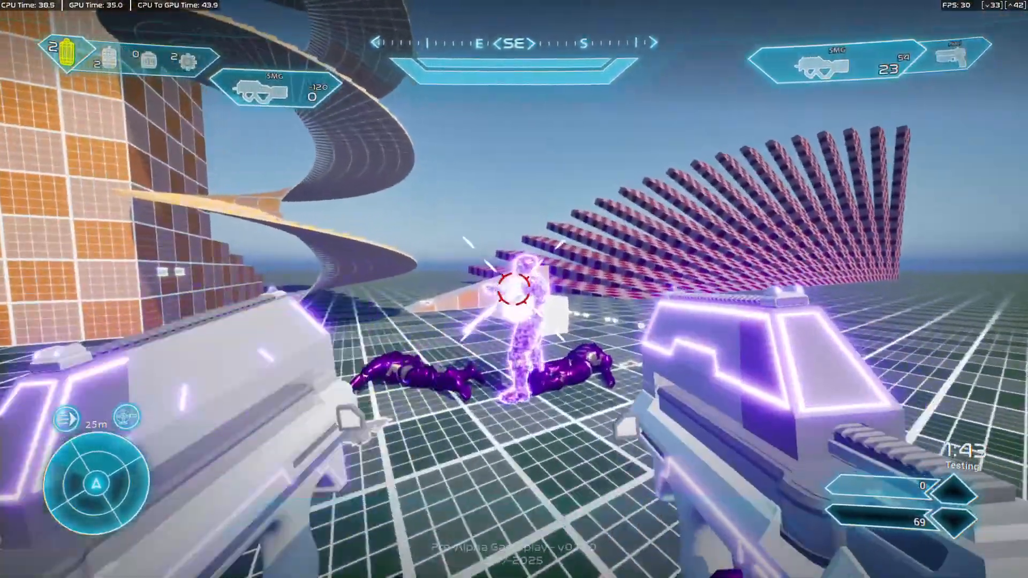
Reload the left SMG while firing the right one at the opponent, and back away along the orange wall.
right_click(513, 289)
key("r")
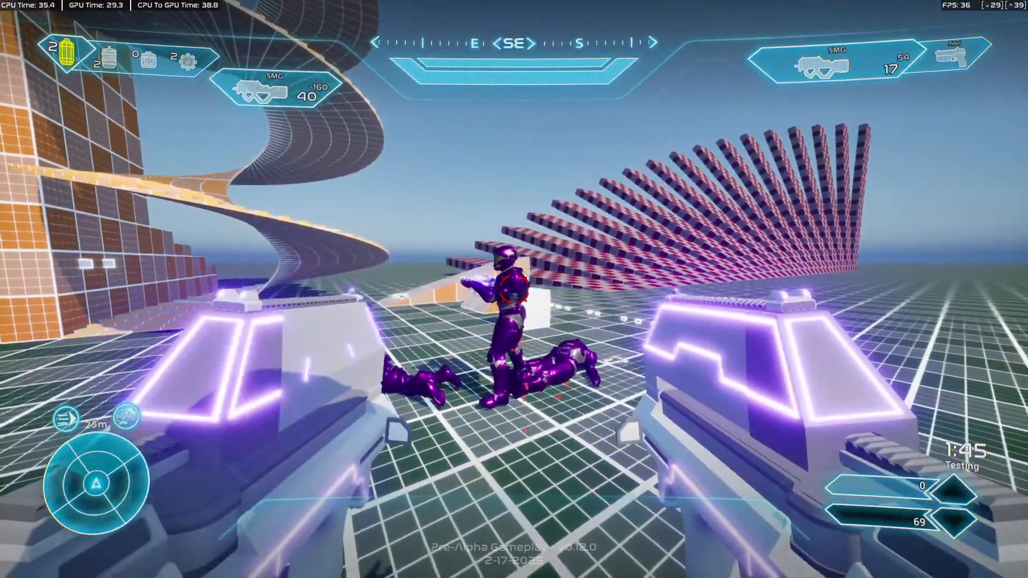
right_click(514, 289)
key("s")
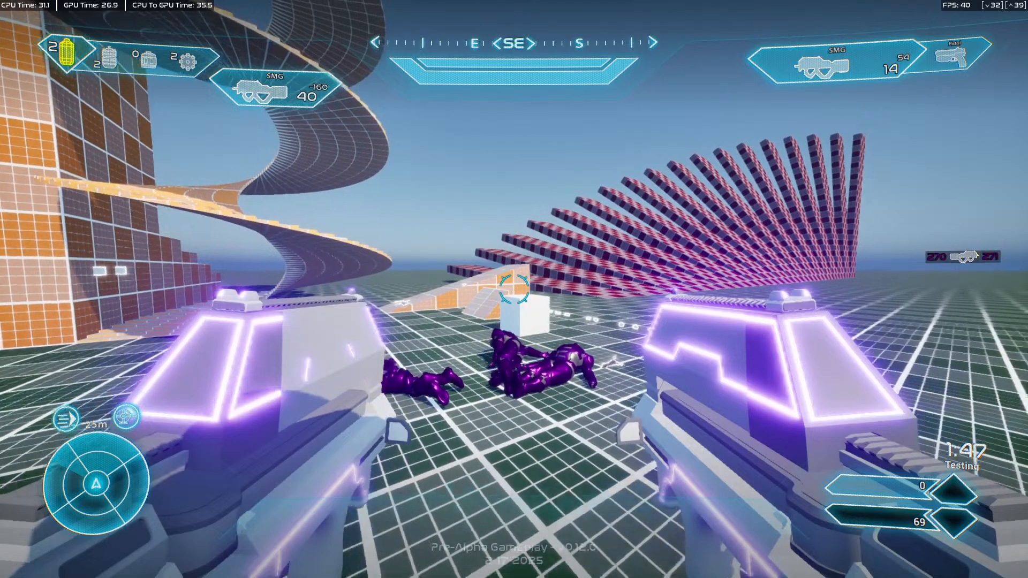
key("s")
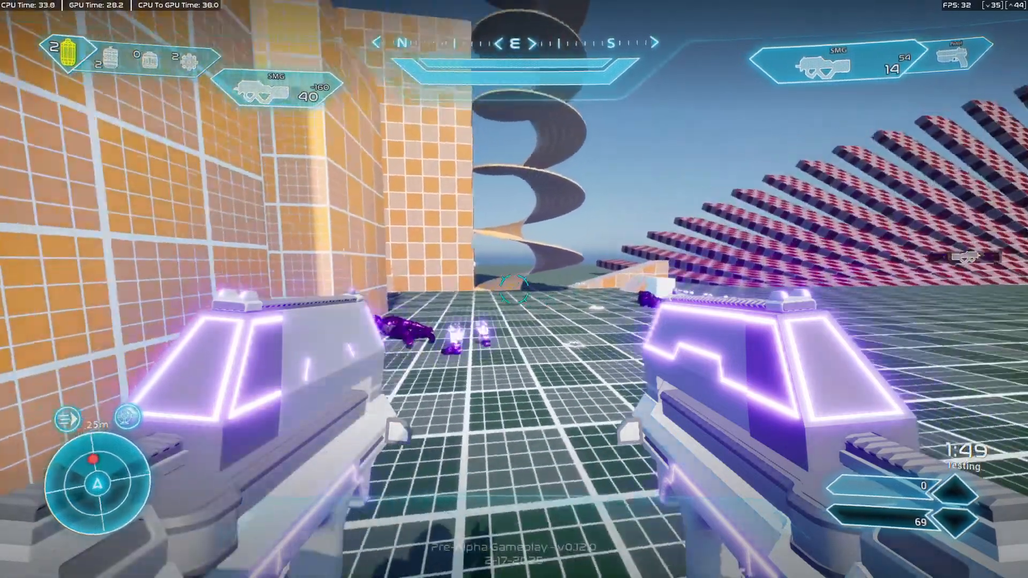
Shoot the distant opponent with bursts from both SMGs and run past the bodies to the spiral ramp.
left_click(514, 289)
right_click(514, 289)
left_click(513, 289)
right_click(513, 289)
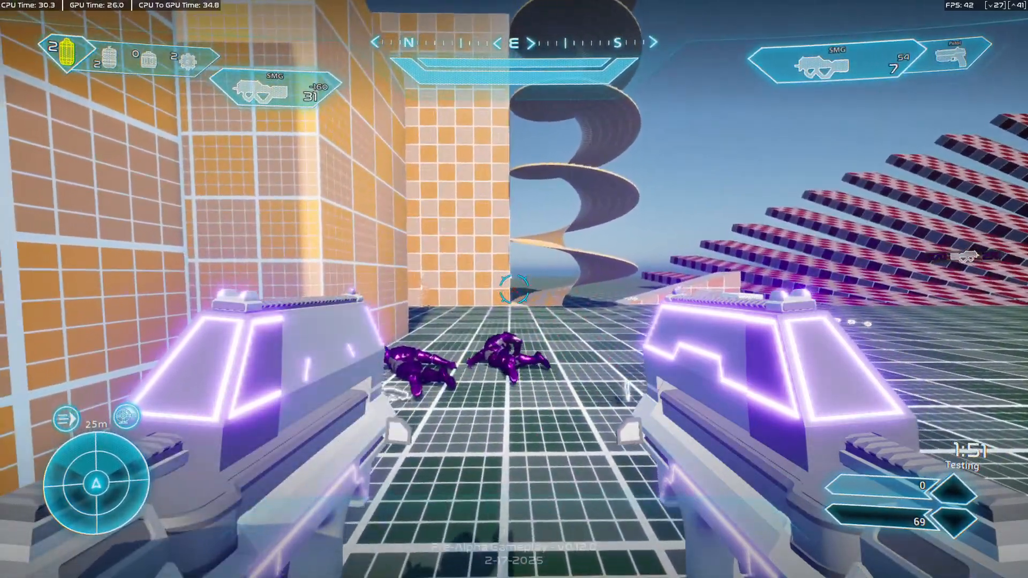
key("w")
key("w")
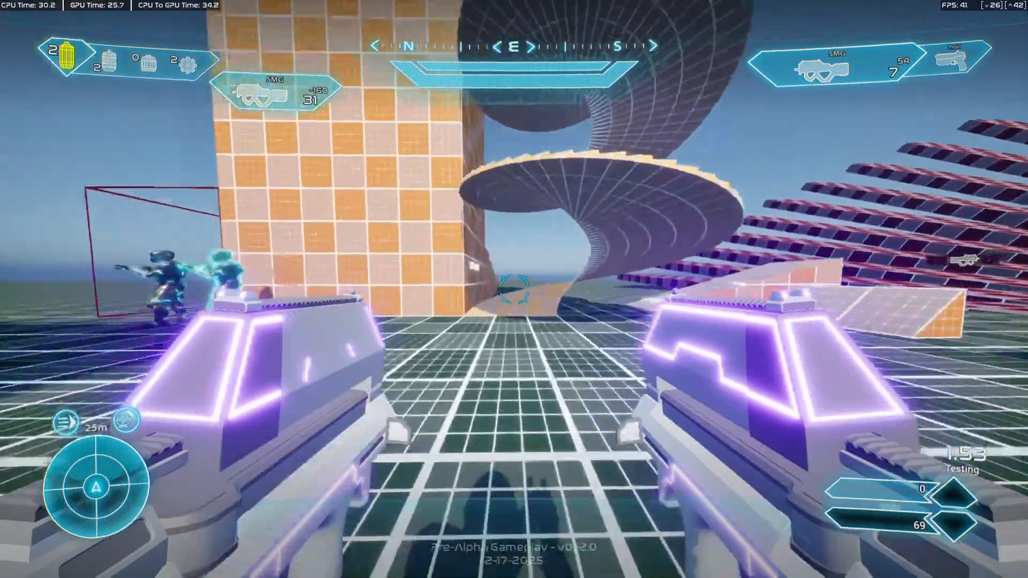
key("w")
key("s")
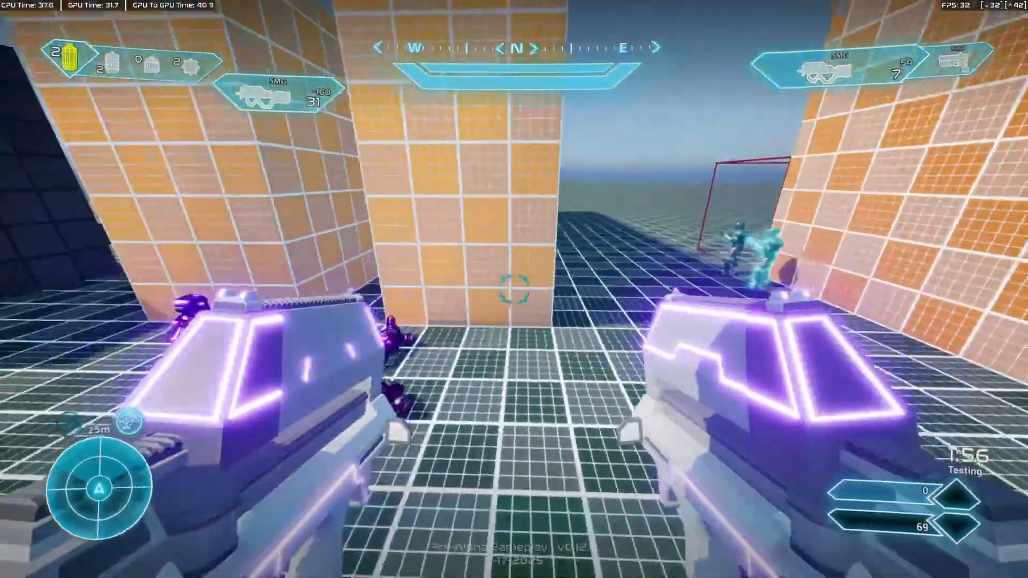
Fire both SMGs in bursts, reload the right one and approach the opponent at the gap between the orange buildings.
left_click(514, 289)
right_click(513, 289)
left_click(514, 289)
right_click(514, 289)
key("r")
key("w")
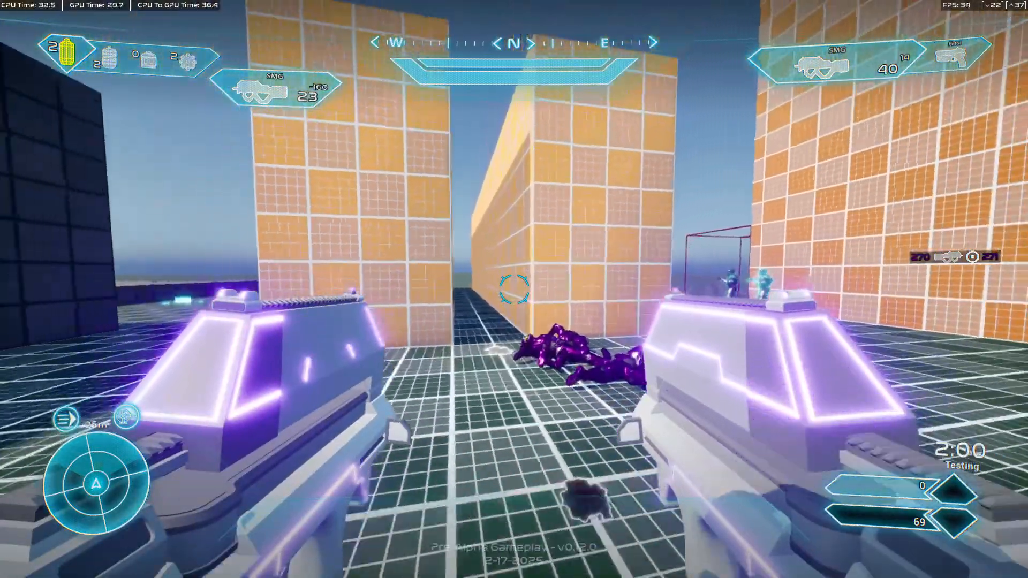
Shoot the respawned opponent with both SMGs from farther back, and walk up to the bodies by the gap.
key("s")
left_click(513, 289)
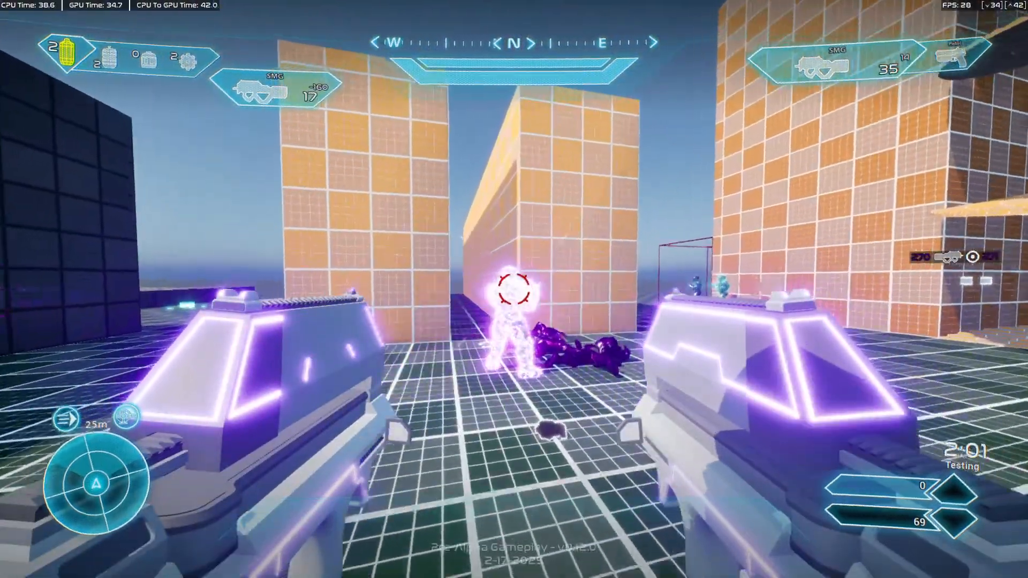
left_click(514, 289)
right_click(513, 289)
key("w")
key("w")
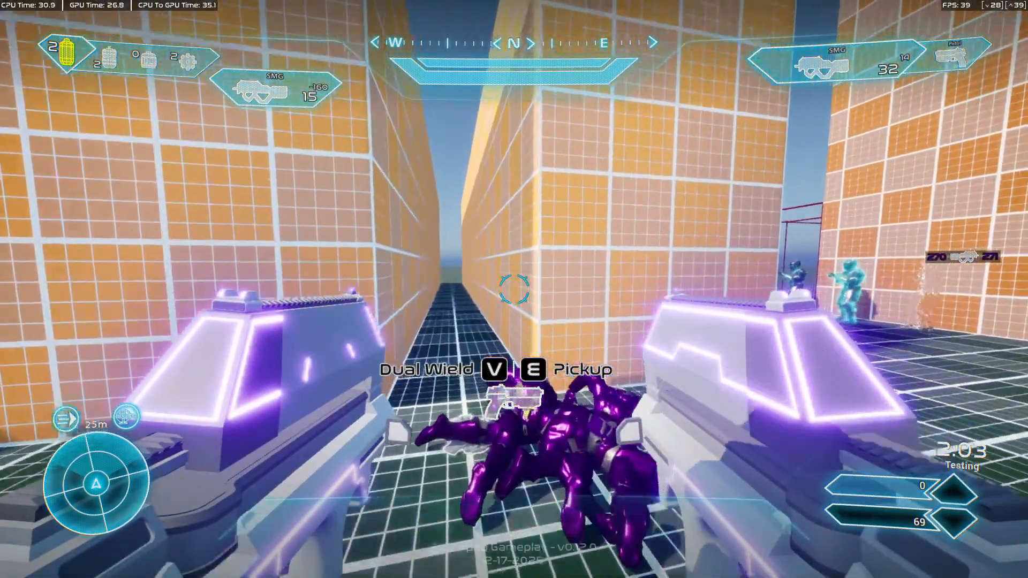
key("w")
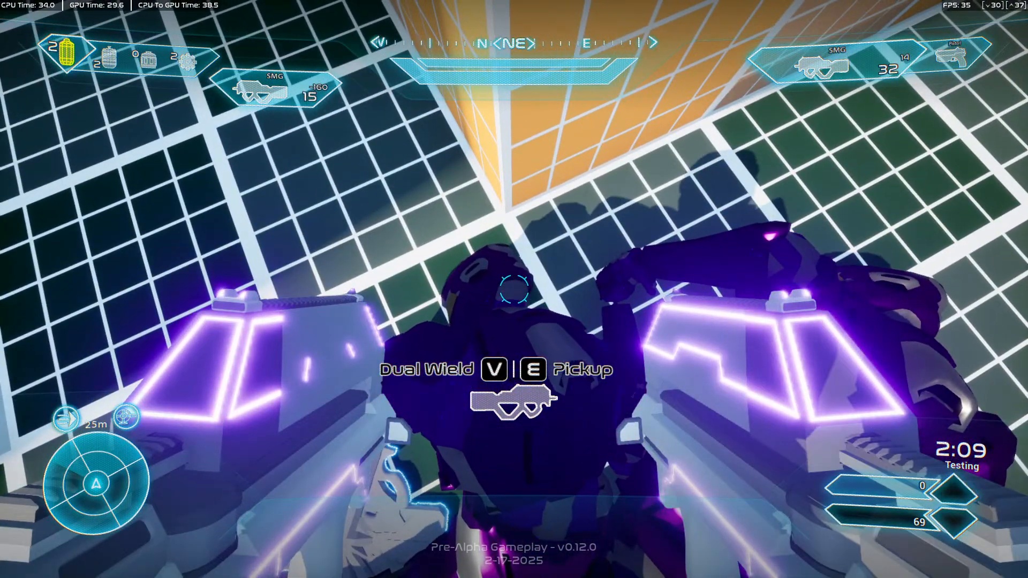
Move over the bodies at the building corner, and test jumping and firing with the SMGs while retreating and advancing.
key("w")
key("s")
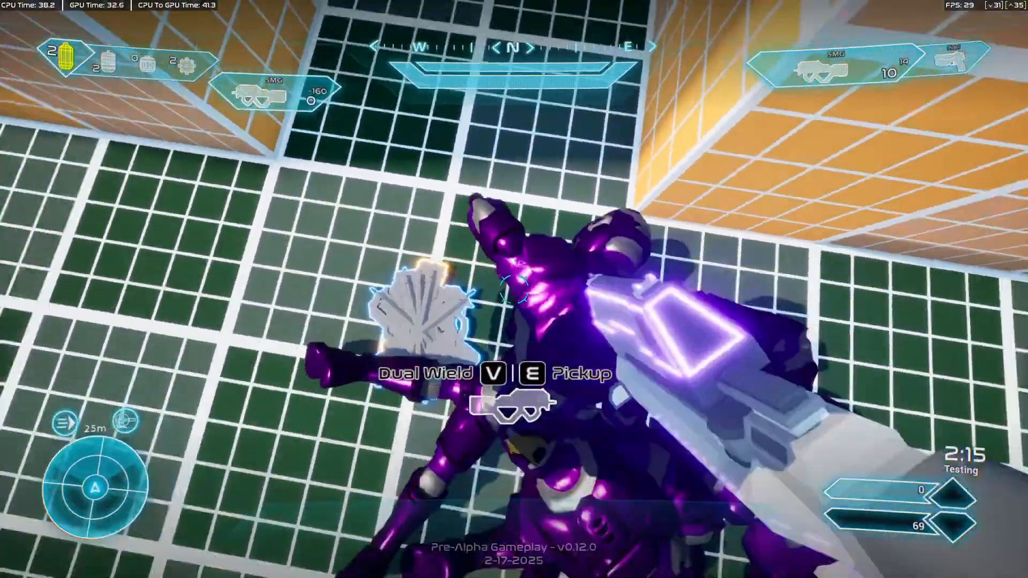
key("space")
key("s")
left_click(514, 289)
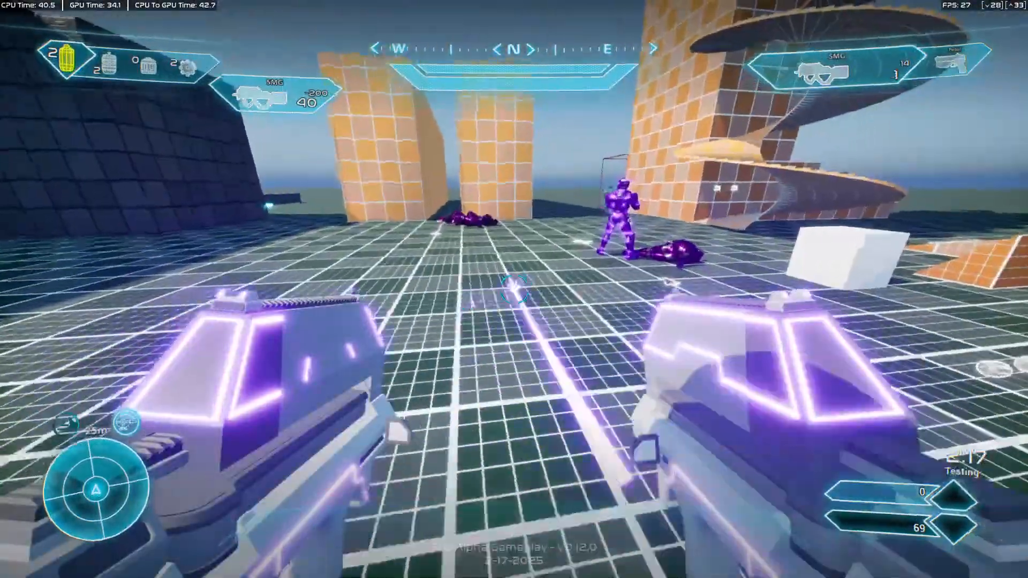
key("w")
key("space")
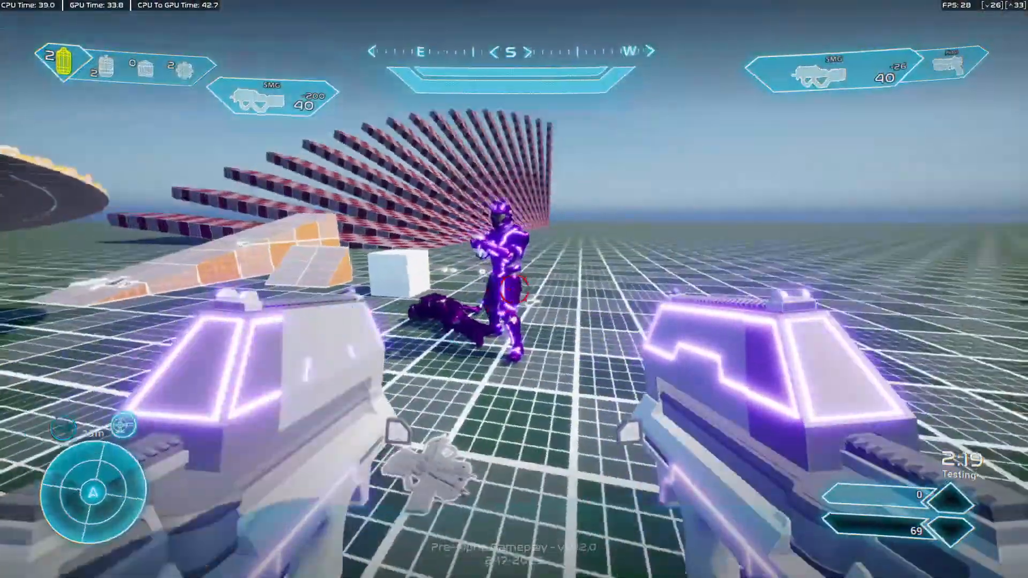
Fire both SMGs simultaneously at the opponent in repeated bursts while backing away, and move around during the reload.
key("s")
left_click(514, 289)
right_click(514, 289)
left_click(513, 289)
right_click(514, 289)
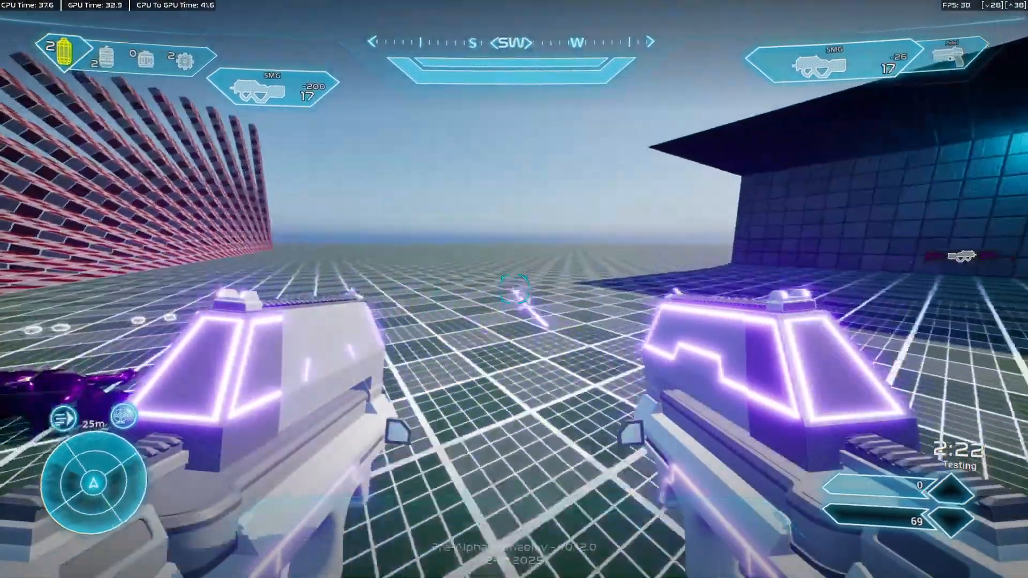
left_click(514, 289)
right_click(514, 289)
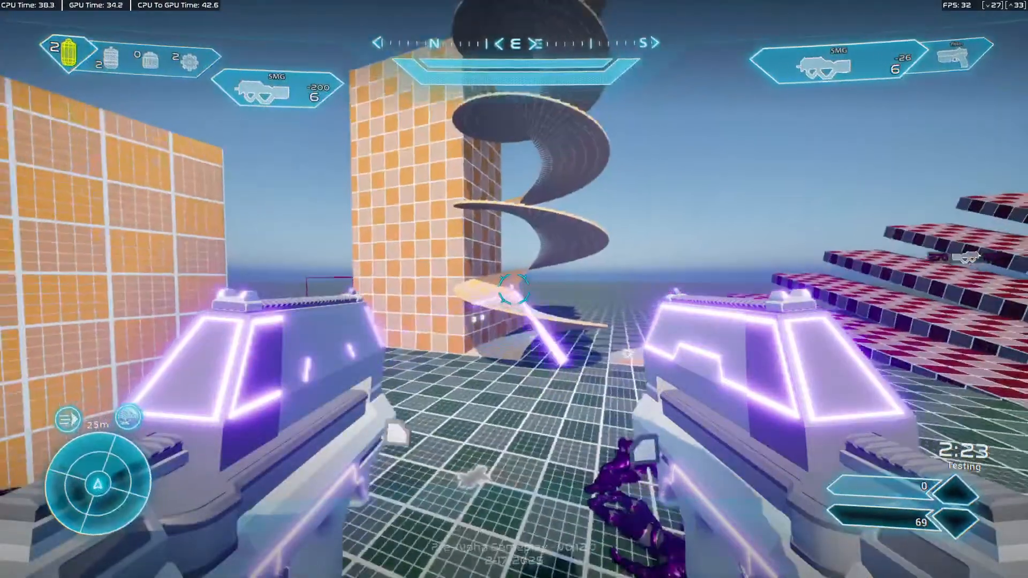
key("a")
key("w")
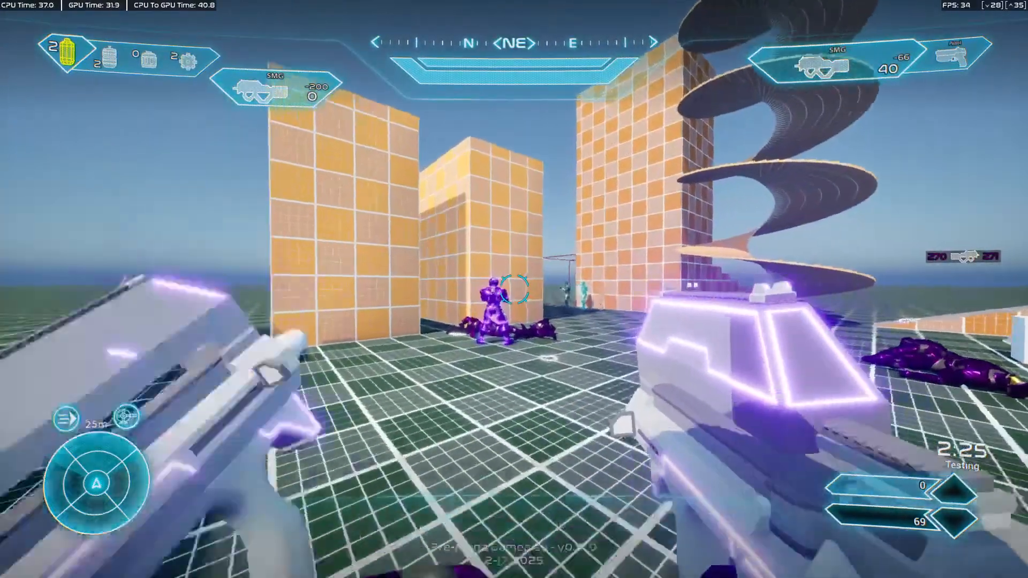
Capture a full-screen screenshot of the standing dual-wield SMG pose with the opponent in view.
key("s")
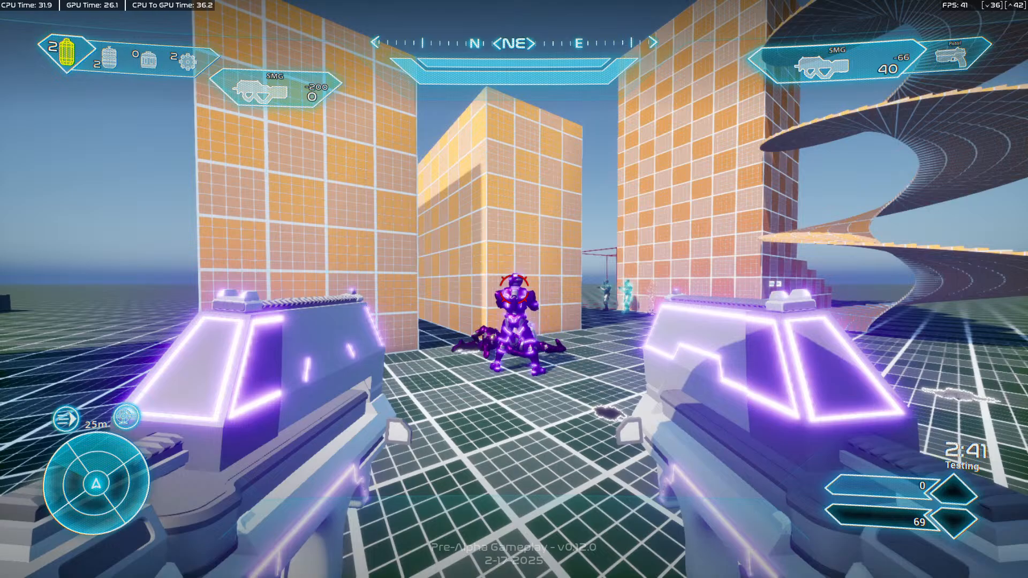
key("super+shift+s")
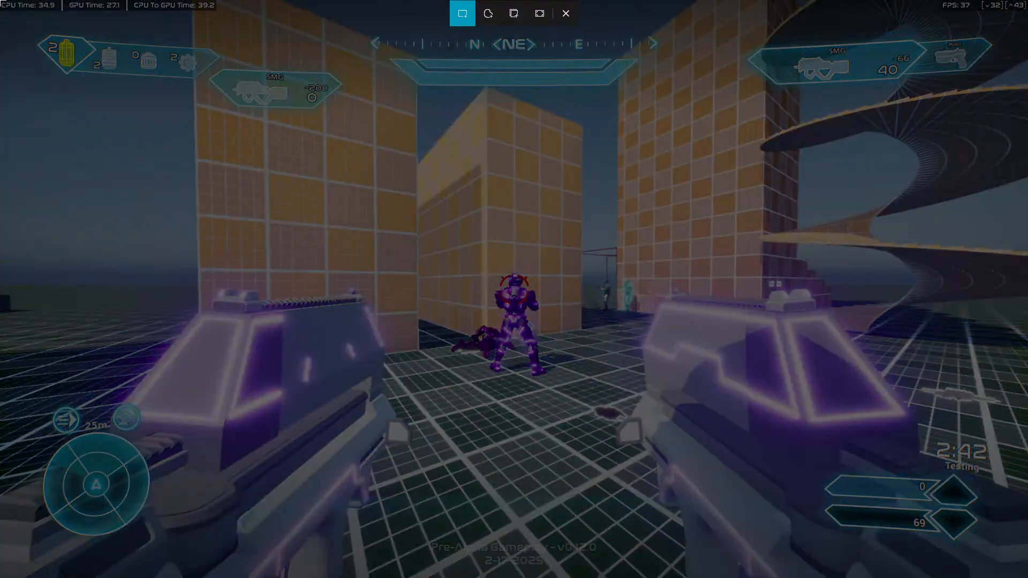
left_click_drag(0, 0, 1027, 577)
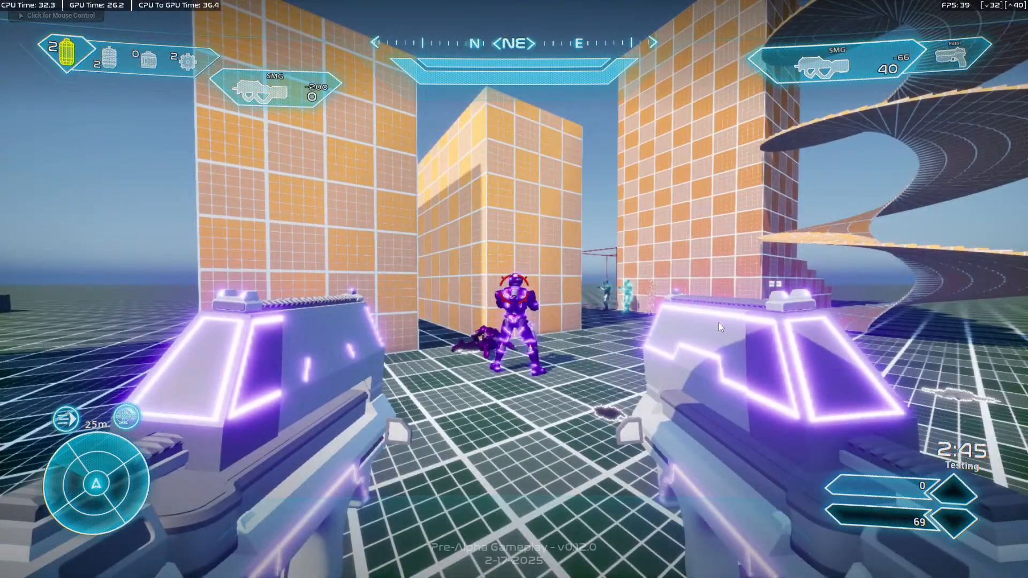
Launch Inkscape and open the recent file H3DualWieldReference.svg.
key("super")
type("inkscap")
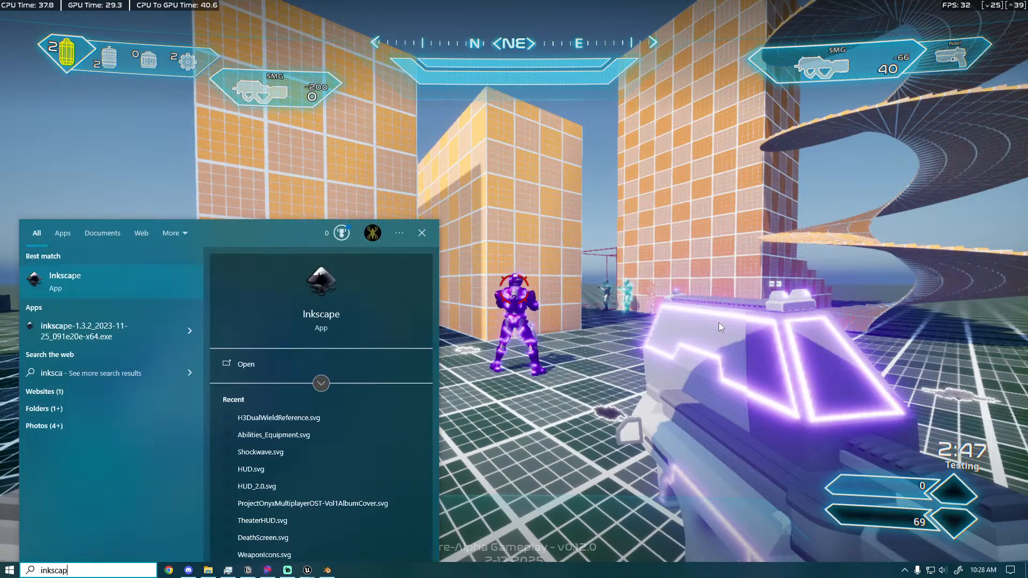
key("Return")
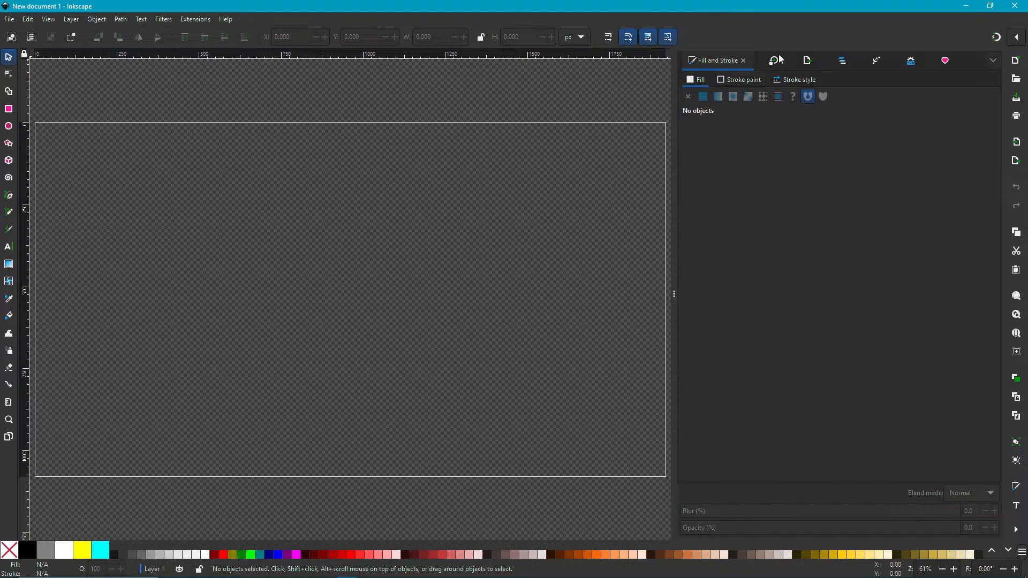
left_click(10, 21)
mouse_move(127, 71)
left_click(202, 72)
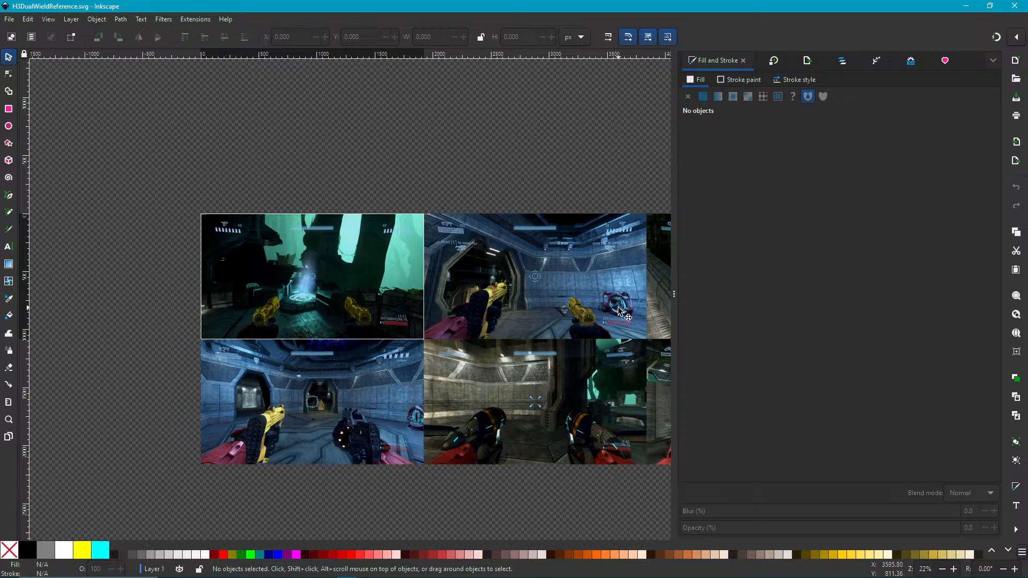
Examine the Halo dual-wield reference screenshots closely, comparing how the weapons and hands are placed in the first-person view.
middle_click_drag(436, 316, 461, 237)
middle_click_drag(627, 383, 343, 358)
middle_click_drag(463, 381, 620, 374)
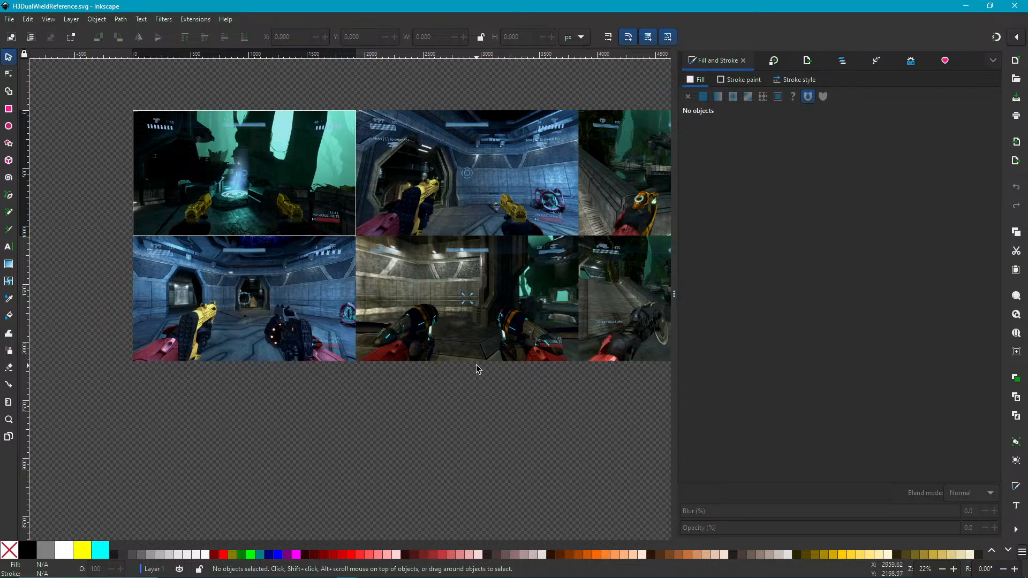
scroll(196, 335, "up", 2)
scroll(199, 347, "up", 3, "ctrl")
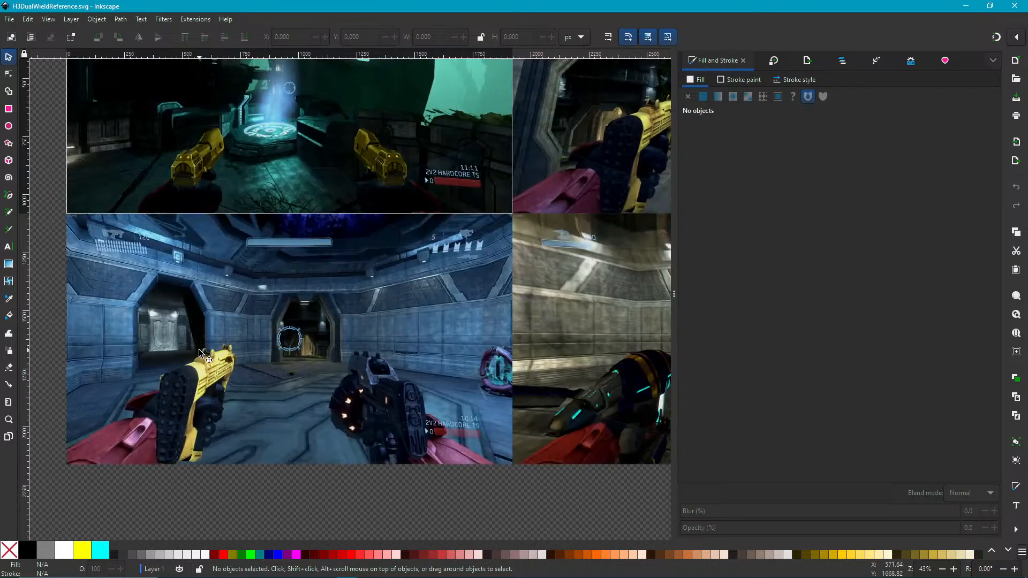
middle_click_drag(292, 389, 398, 304)
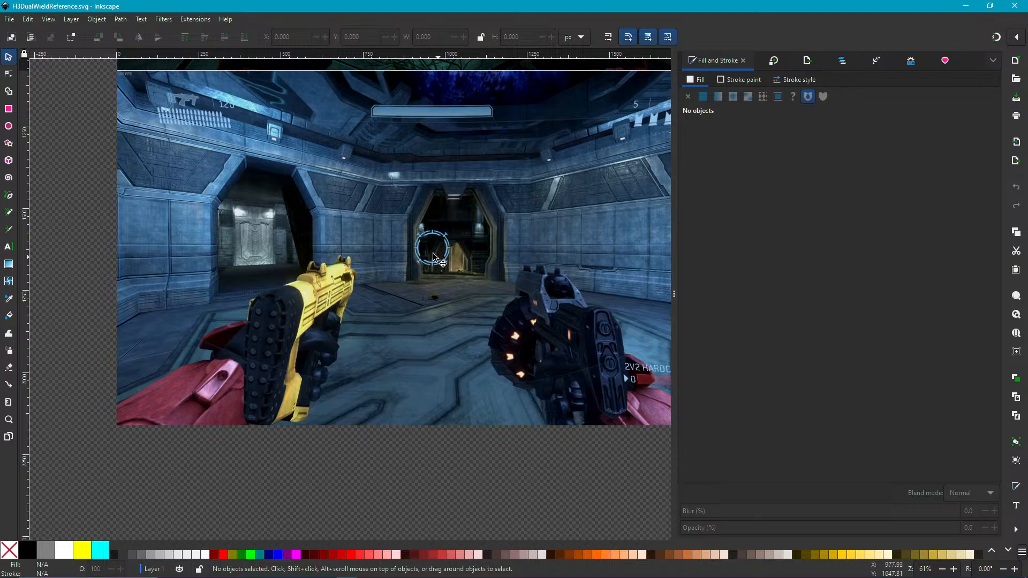
scroll(435, 256, "up", 10)
scroll(393, 265, "right", 7, "shift")
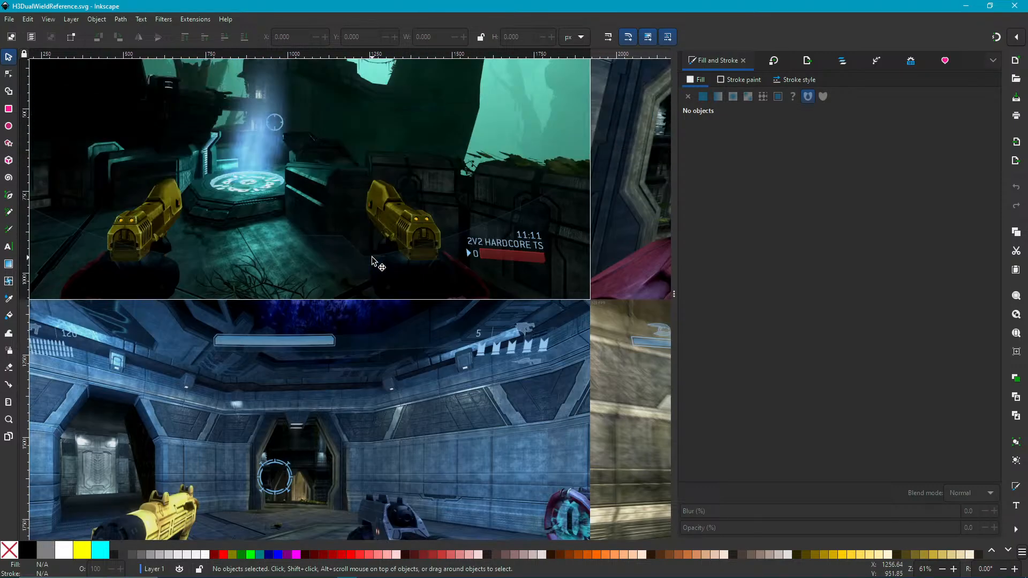
scroll(379, 269, "down", 4, "ctrl")
scroll(363, 242, "up", 3, "ctrl")
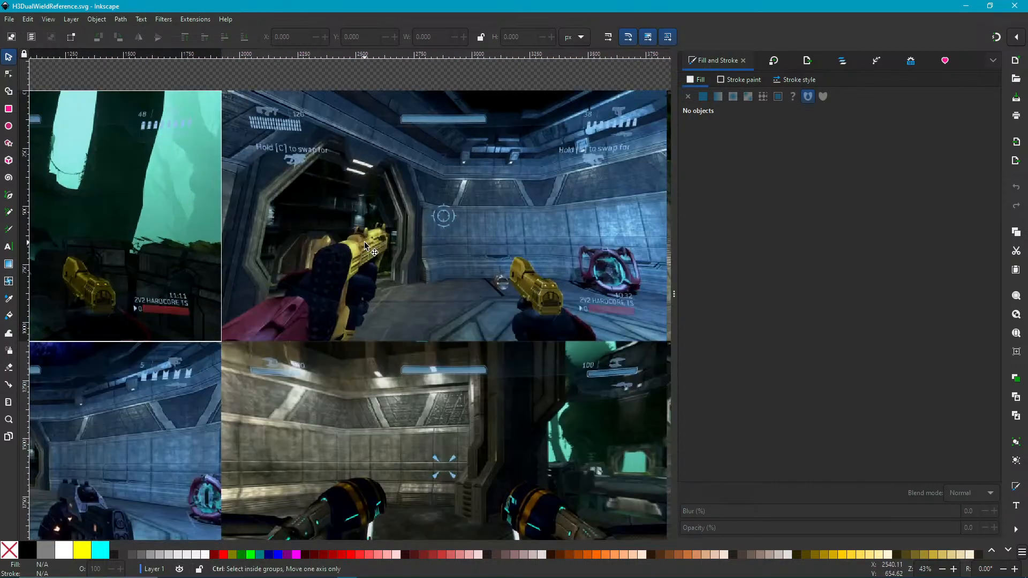
End the Unreal play test, dismiss its error notification, and switch to Blender with the dual-wield SMG file.
scroll(424, 215, "up", 4)
scroll(415, 251, "right", 4, "shift")
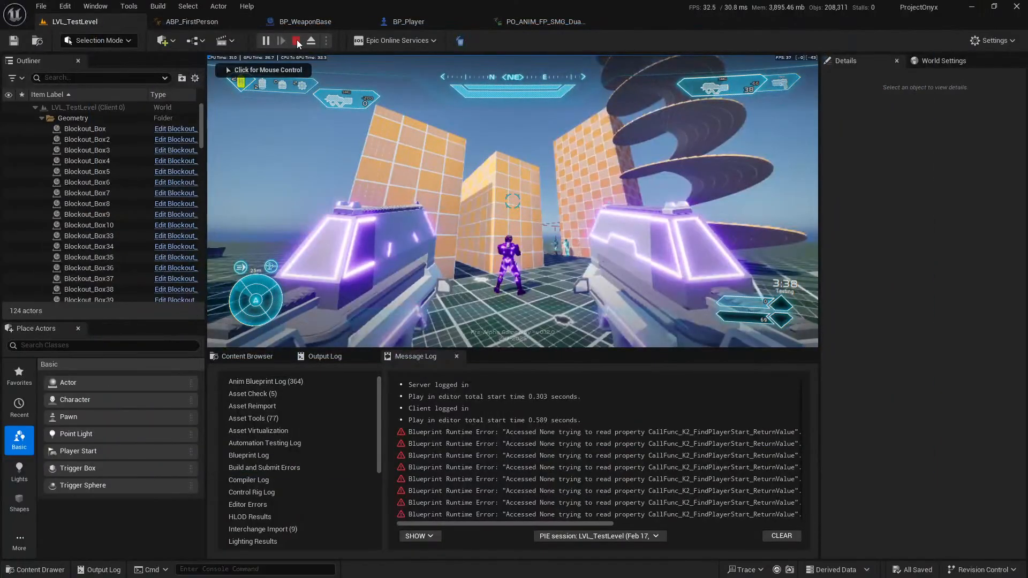
left_click(296, 41)
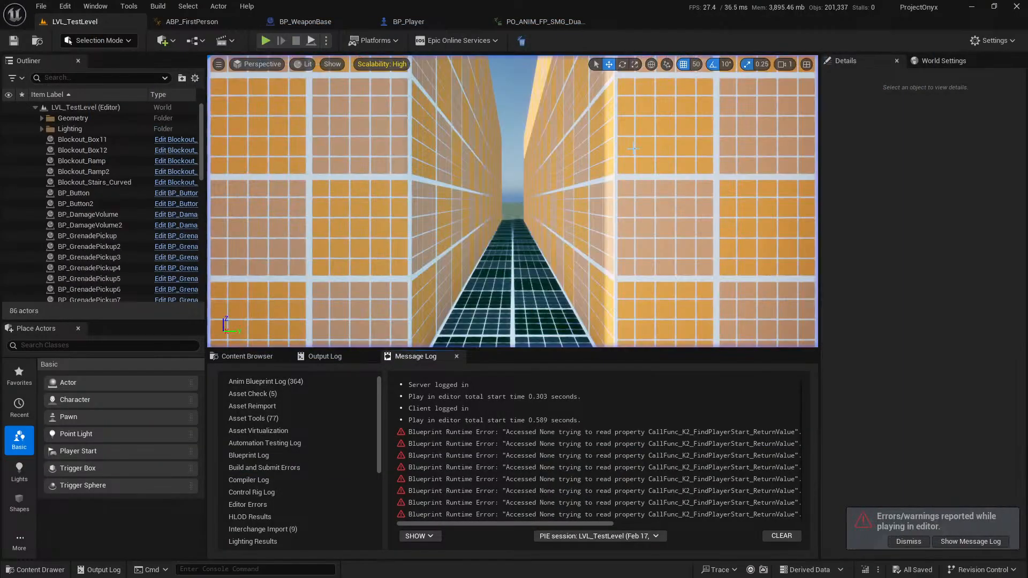
left_click(918, 543)
left_click(972, 7)
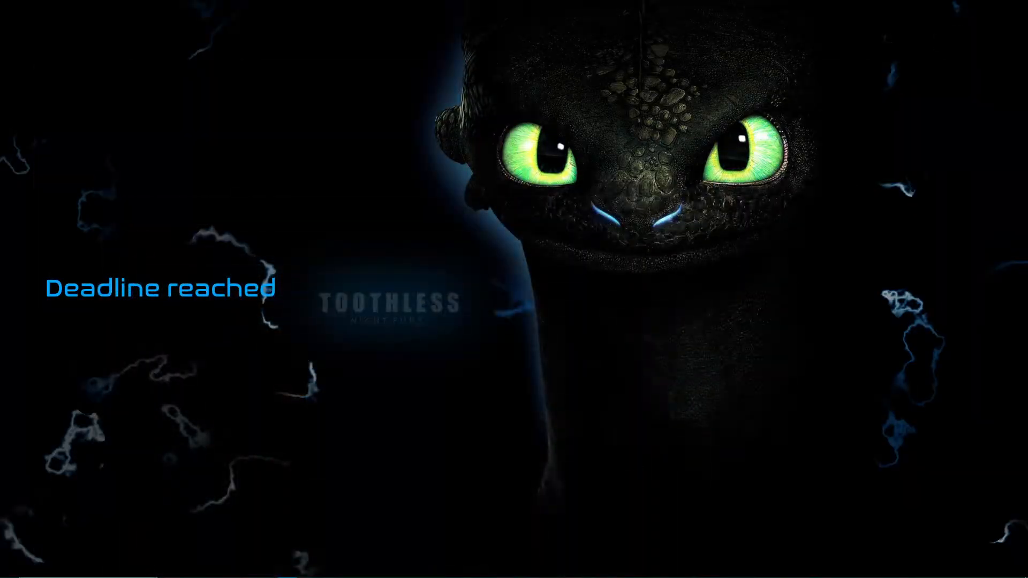
left_click(329, 571)
In pose mode on the gun IK rigs, move the right SMG's Barrel IK bone about 0.022 m upward.
middle_click_drag(492, 335, 440, 330)
left_click(448, 329)
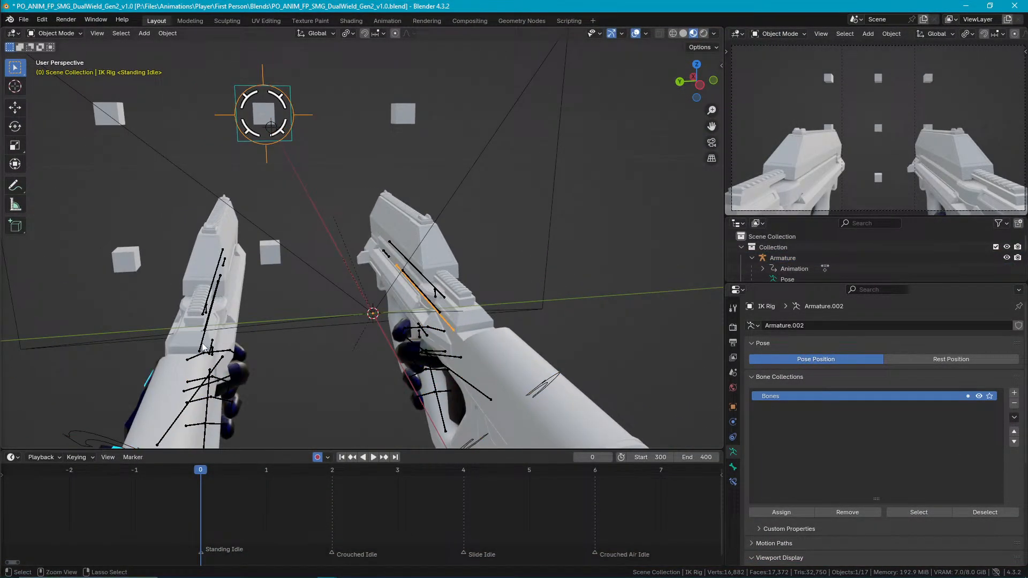
left_click(198, 341, "shift")
key("ctrl+Tab")
left_click(446, 331)
key("g")
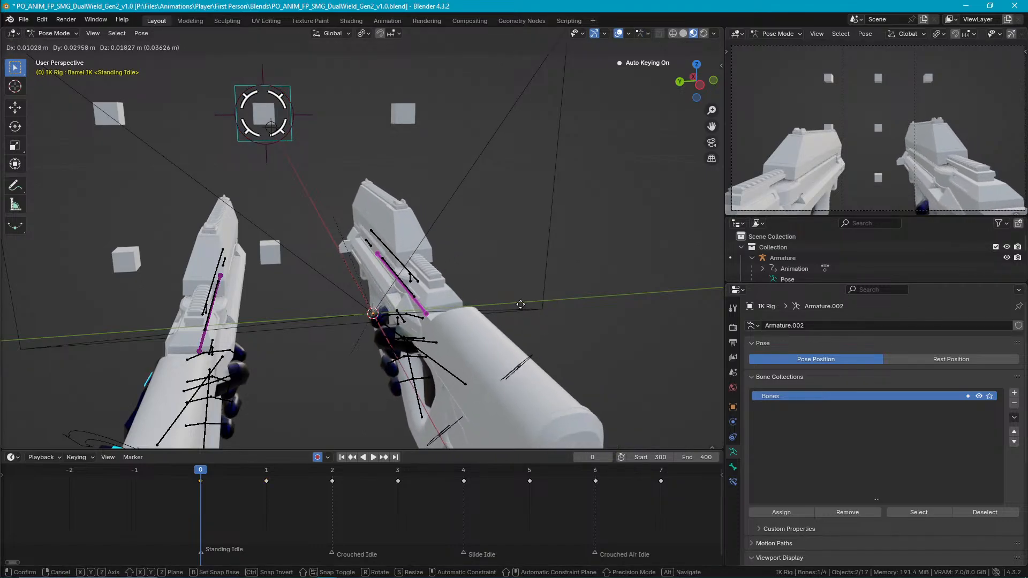
left_click(551, 289)
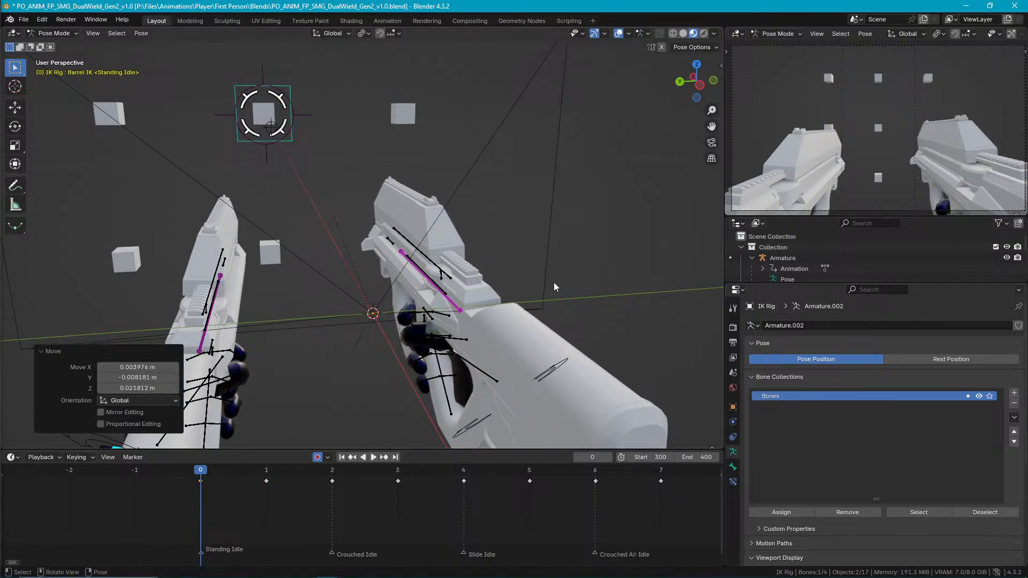
In top view, move the right SMG's Barrel IK bone about 0.147 m along X and -0.023 m along Y.
middle_click_drag(551, 285, 573, 290)
key("KP_7")
scroll(490, 268, "down", 3)
middle_click_drag(504, 292, 448, 279, "shift")
key("g")
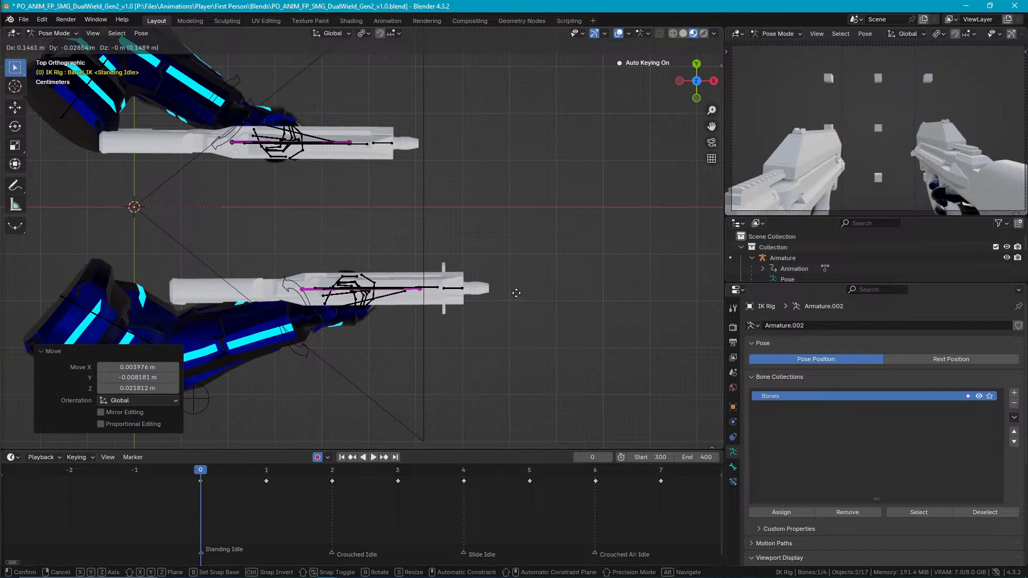
left_click(516, 290)
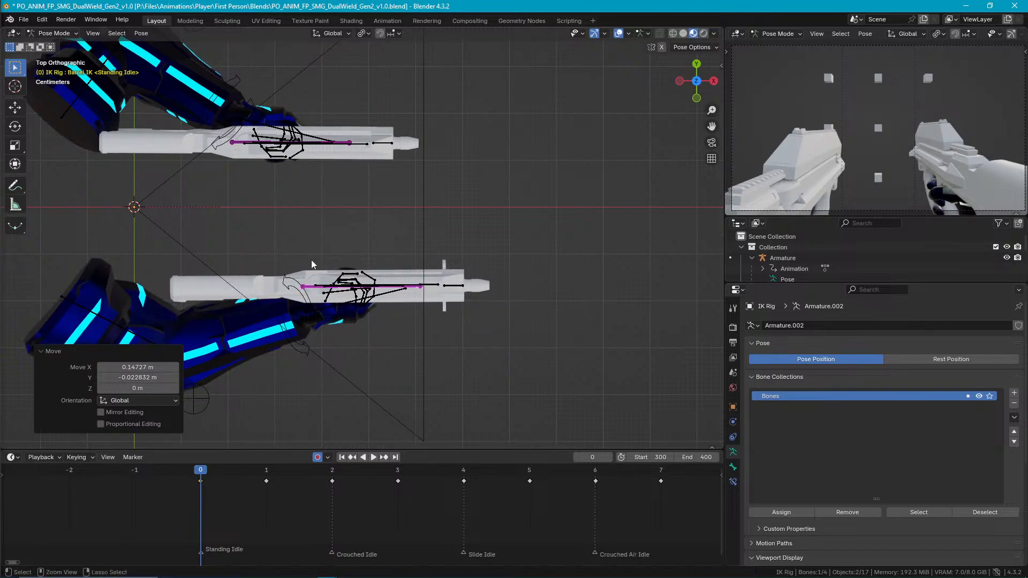
Copy the right SMG's bone pose, paste it mirrored onto the left SMG's bone, and save the file.
key("ctrl+c")
left_click(239, 144)
key("ctrl+shift+v")
middle_click_drag(297, 191, 383, 230)
key("ctrl+s")
Select the Armature in object mode and export it as FBX over PO_ANIM_FP_SMG_DualWield_Gen2_v1.0.fbx, saving the blend file.
key("ctrl+Tab")
scroll(383, 231, "up", 4)
left_click(400, 286)
key("ctrl+s")
left_click(24, 19)
mouse_move(95, 181)
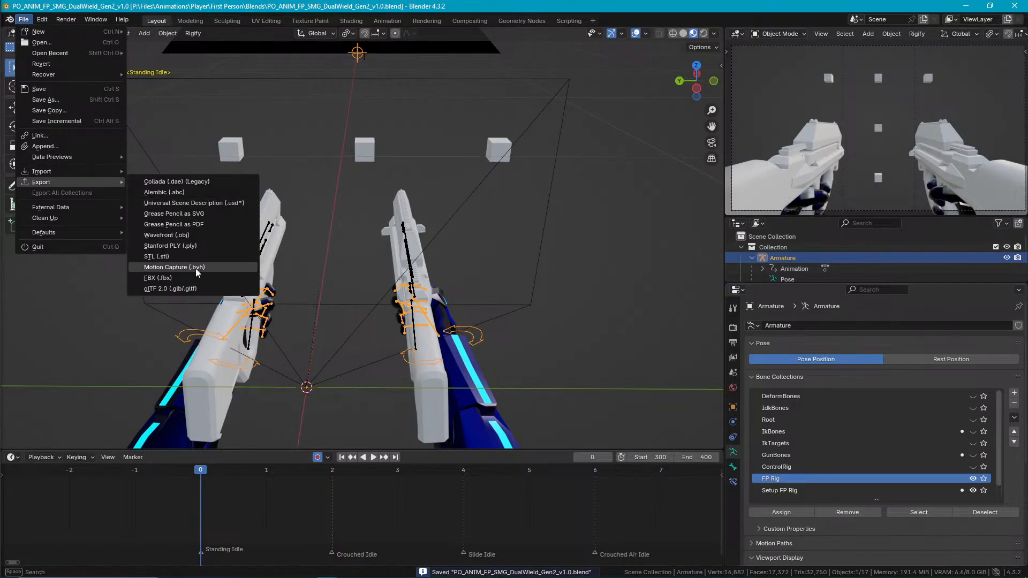
left_click(249, 280)
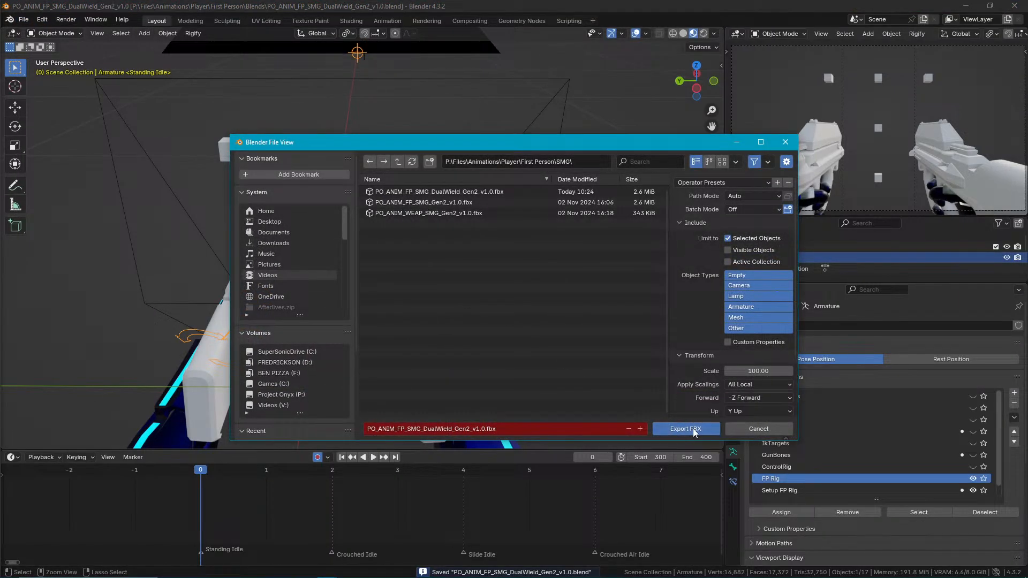
left_click(678, 430)
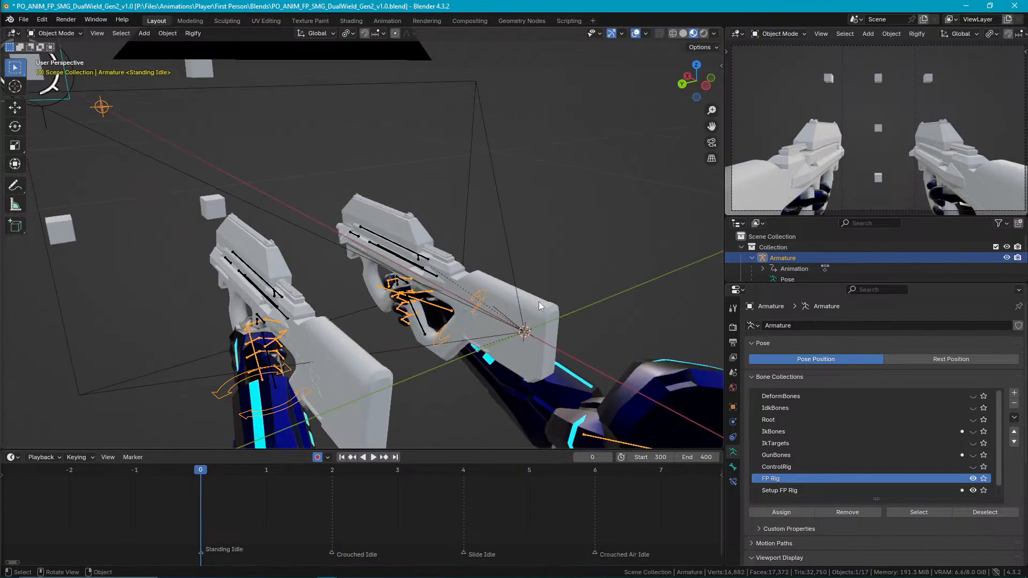
key("ctrl+s")
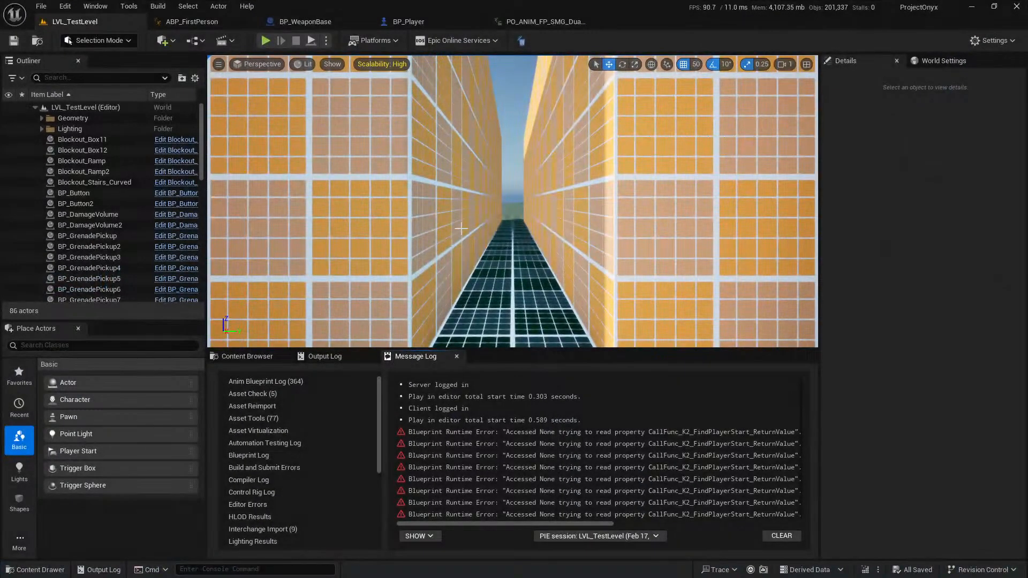
In Unreal Editor, reimport the dual-wield SMG animation, save it, and return to LVL_TestLevel.
left_click(540, 22)
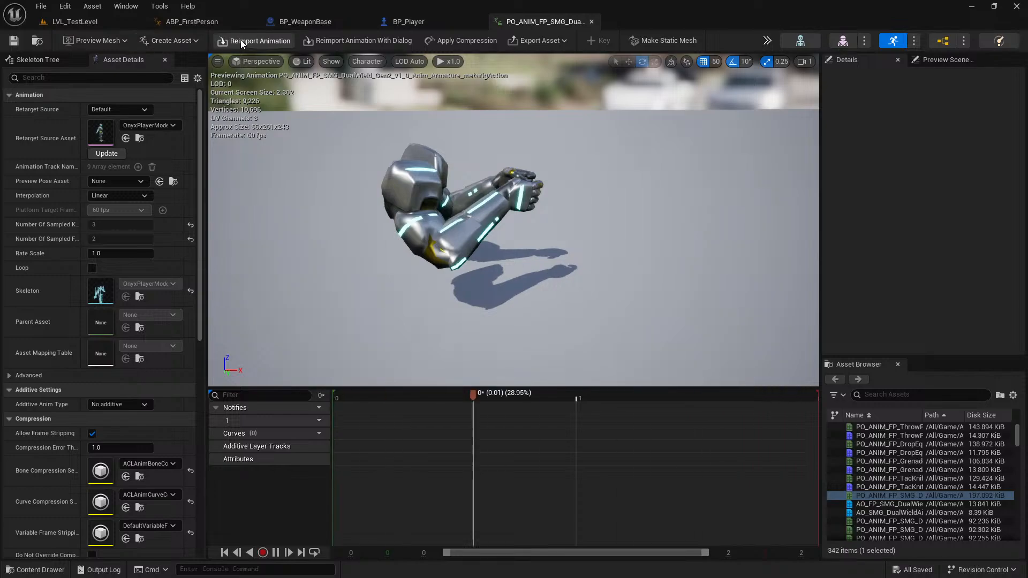
left_click(254, 40)
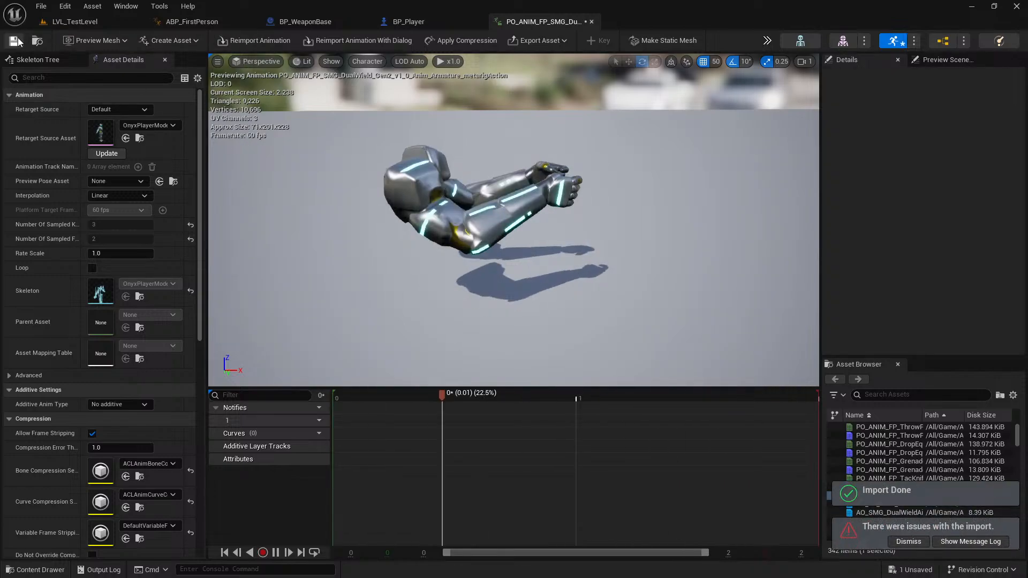
left_click(71, 21)
Play LVL_TestLevel full screen and test-fire the single SMG and the dual-wielded SMGs around the opponent.
left_click(263, 41)
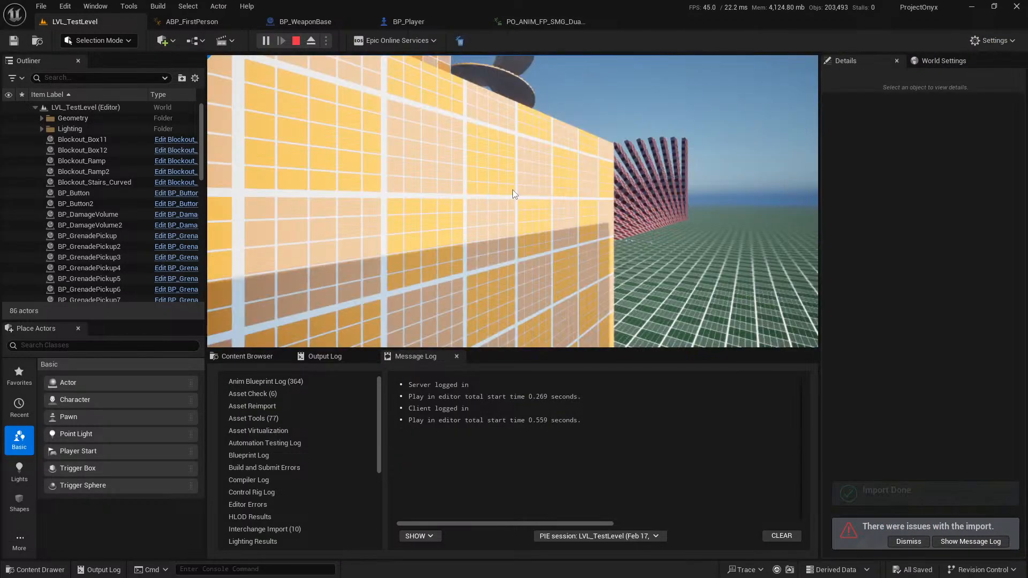
key("F11")
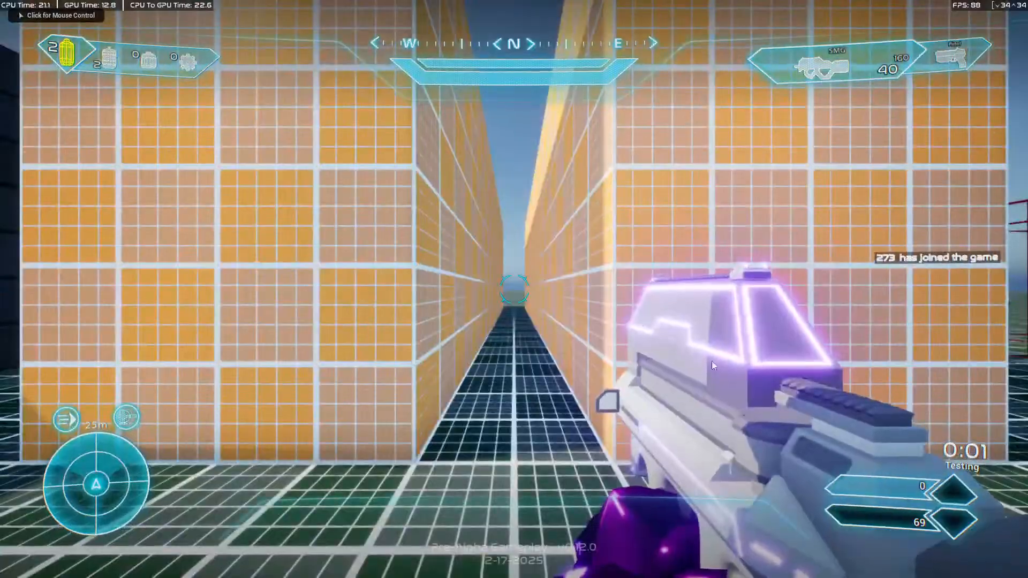
left_click(762, 405)
left_click(763, 405)
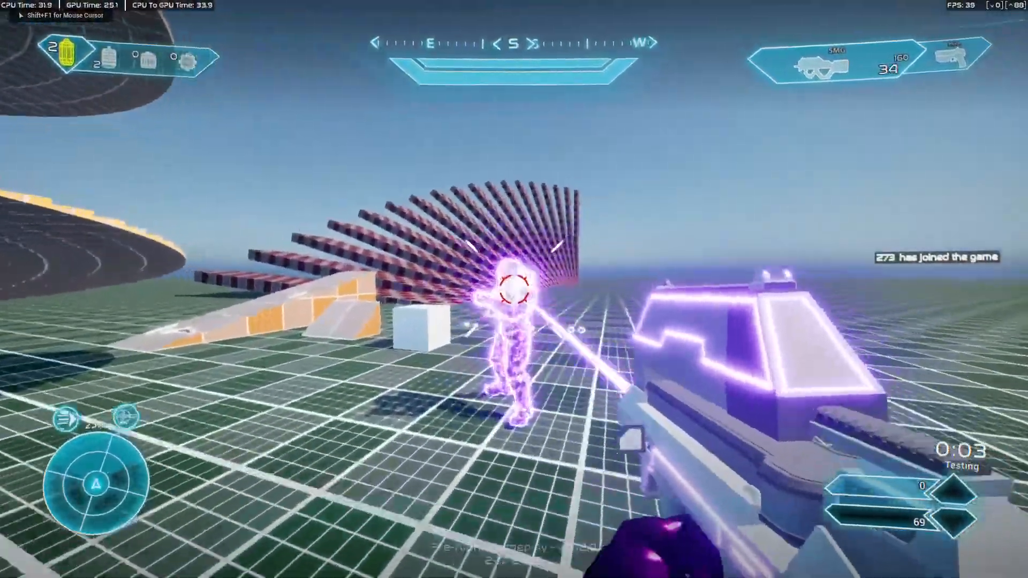
left_click(514, 289)
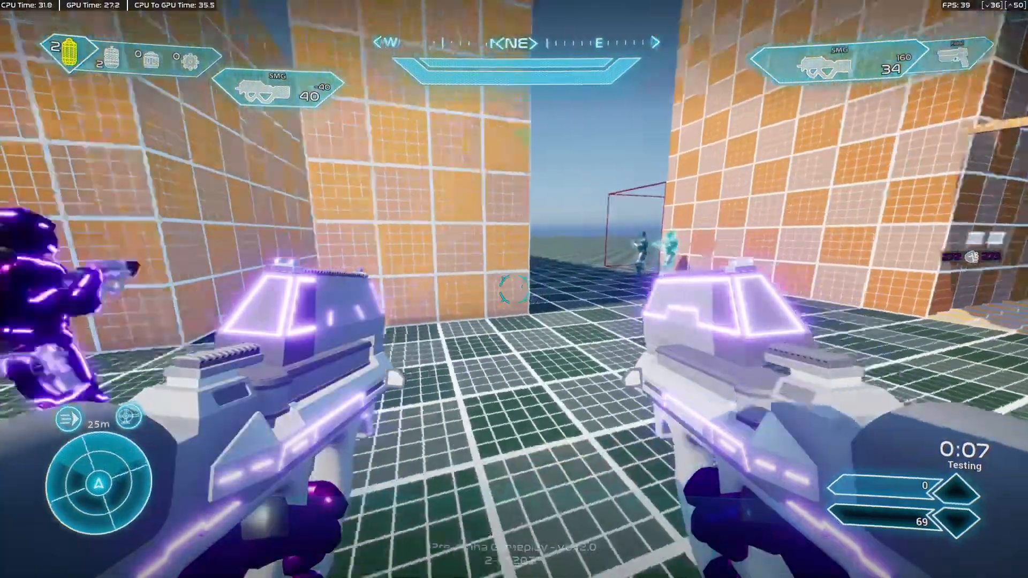
left_click(514, 289)
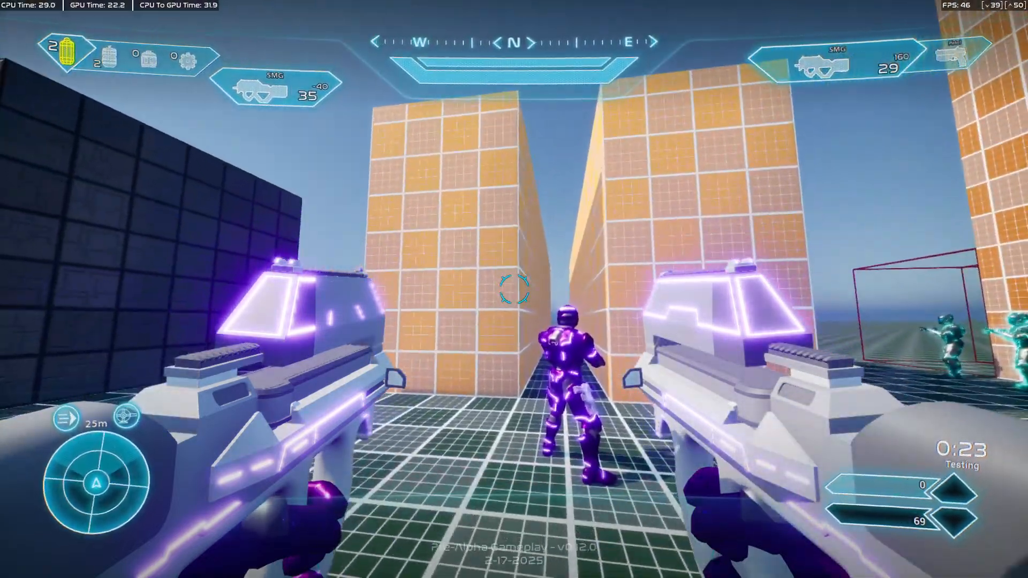
Switch to the pistol, walk up to the dropped SMG on the floor, and dual wield it.
key("2")
key("w")
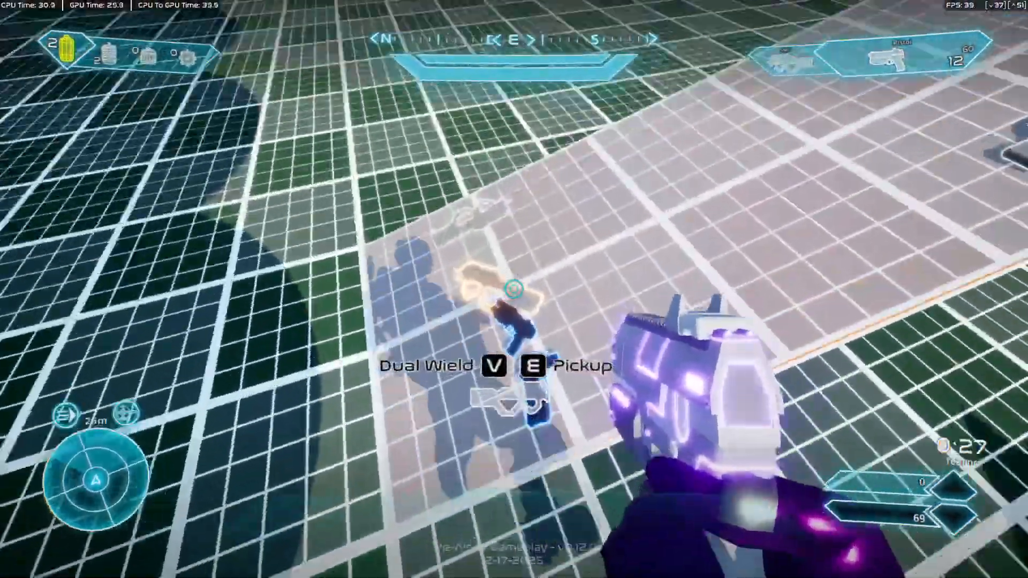
key("v")
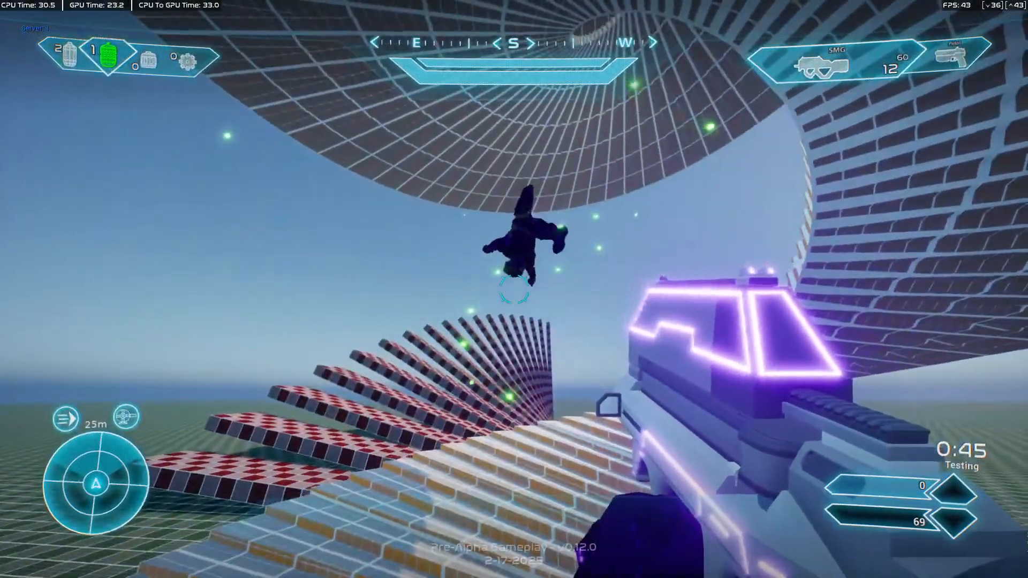
Switch to the yellow grenade type and throw one toward the opponent above the curved stairs.
key("g")
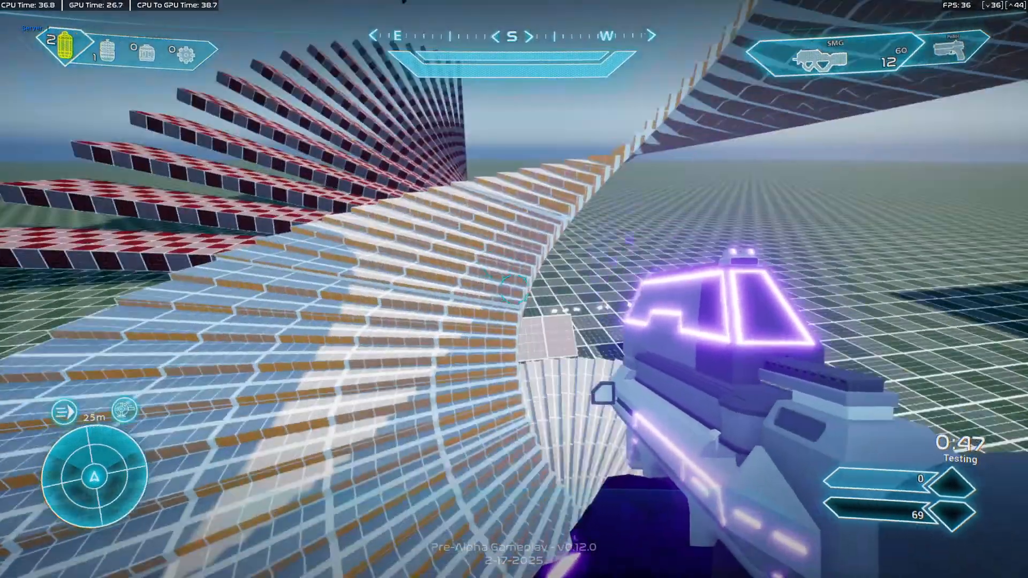
key("g")
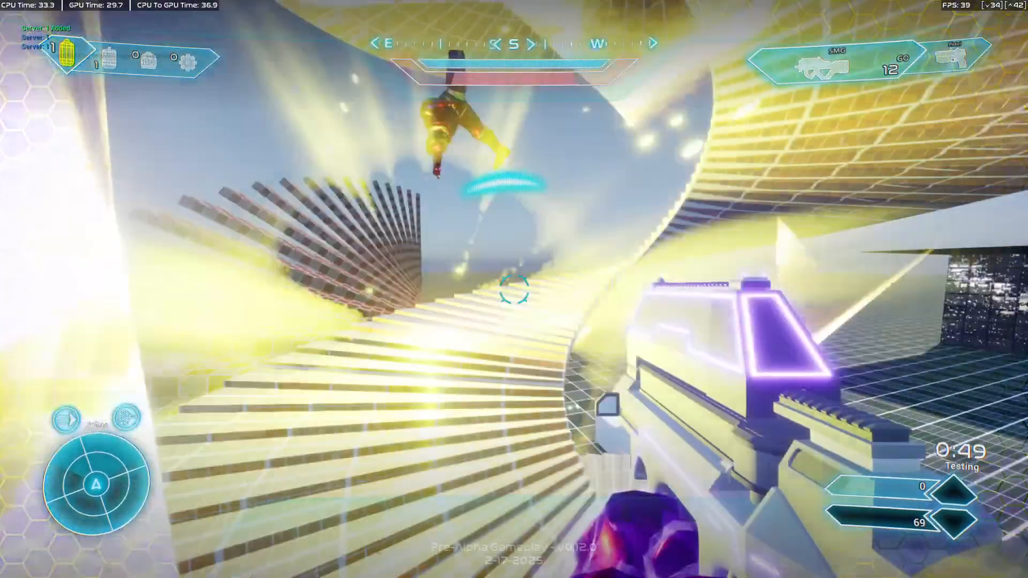
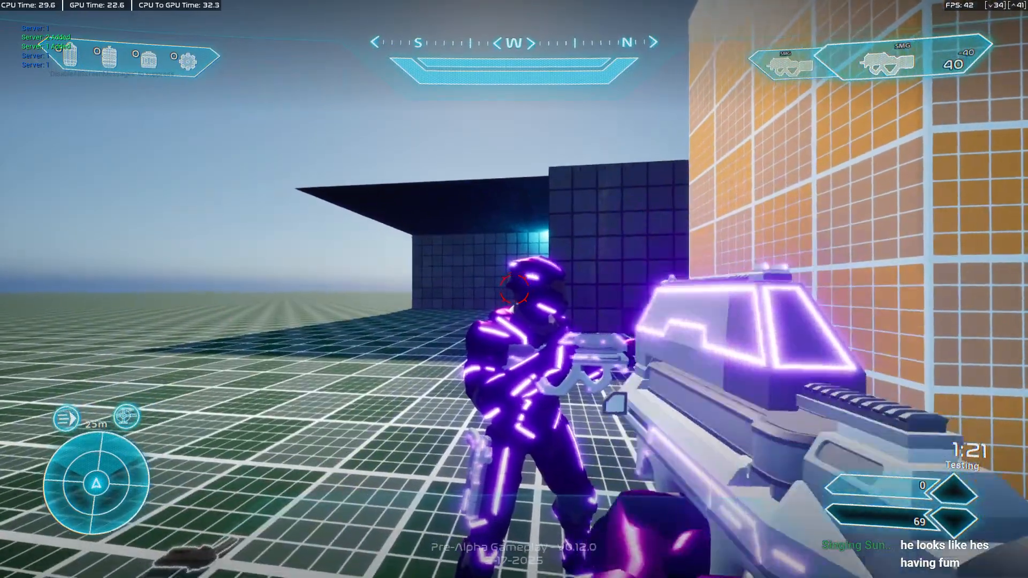
Move around the opponent while picking up the second SMG and checking the single and dual-wielded views.
key("w")
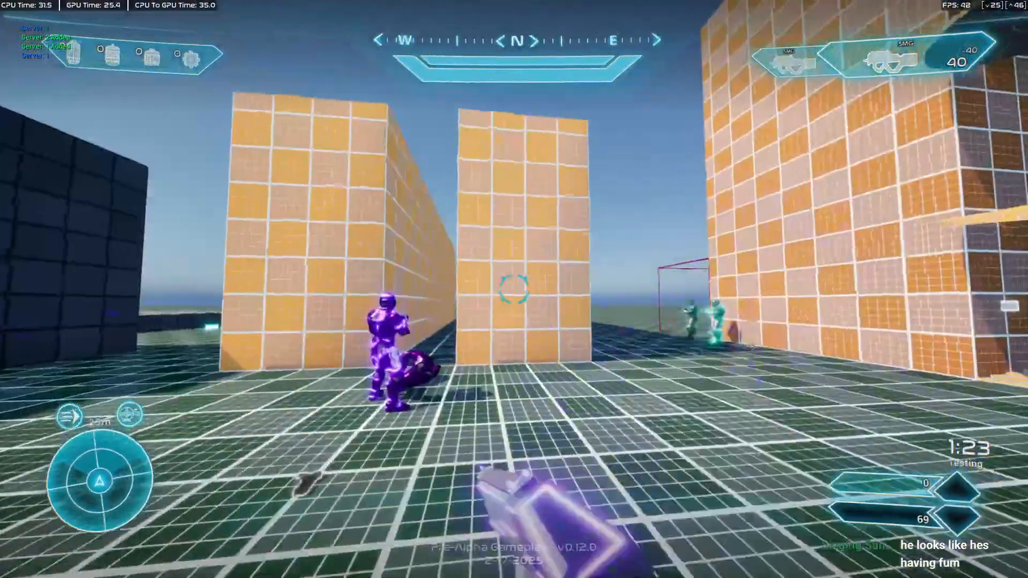
key("w")
key("e")
key("s")
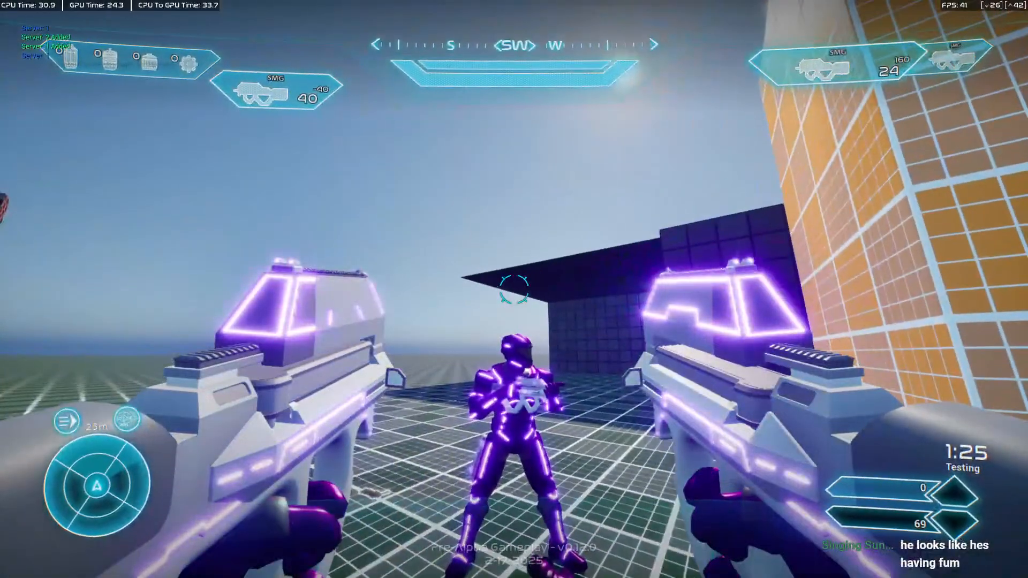
key("e")
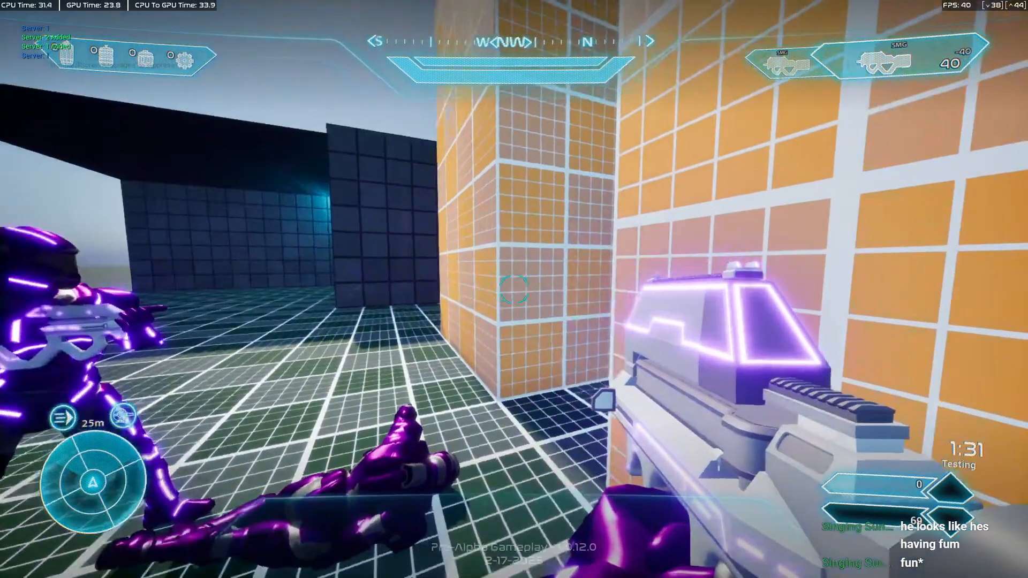
key("e")
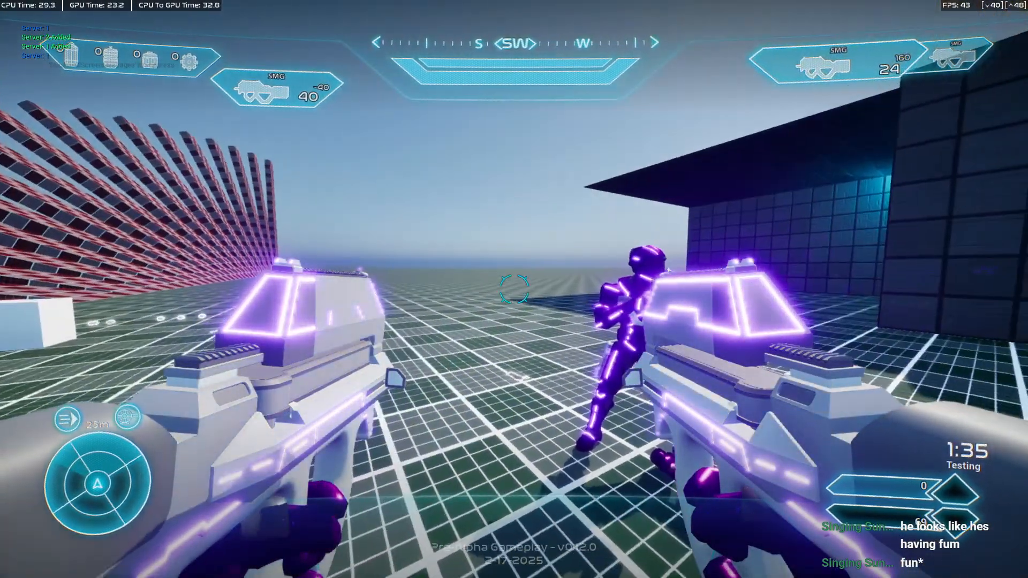
Face the opponent and swap back and forth between the single SMG and the dual-wielded SMGs to compare their poses.
key("q")
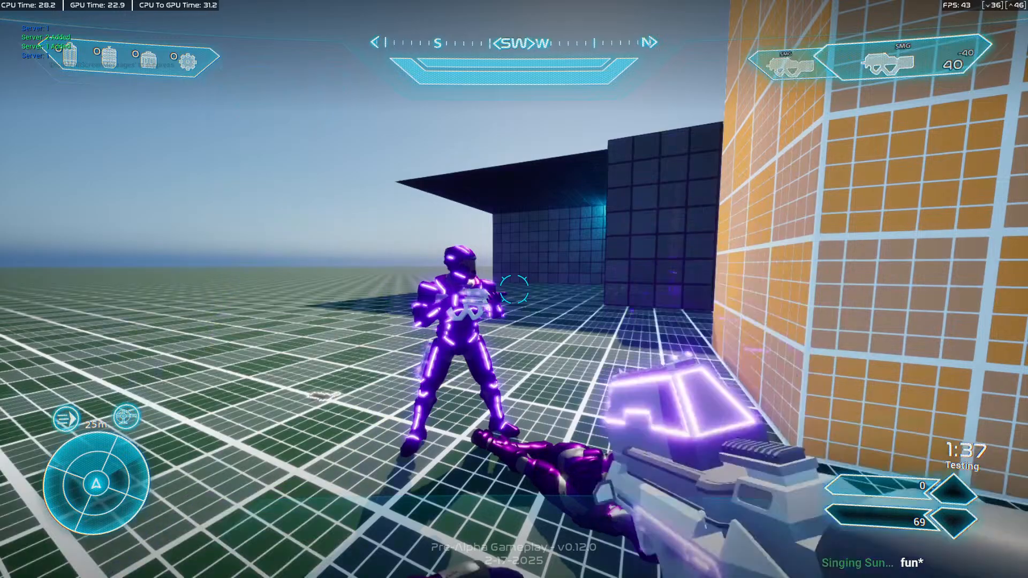
key("q")
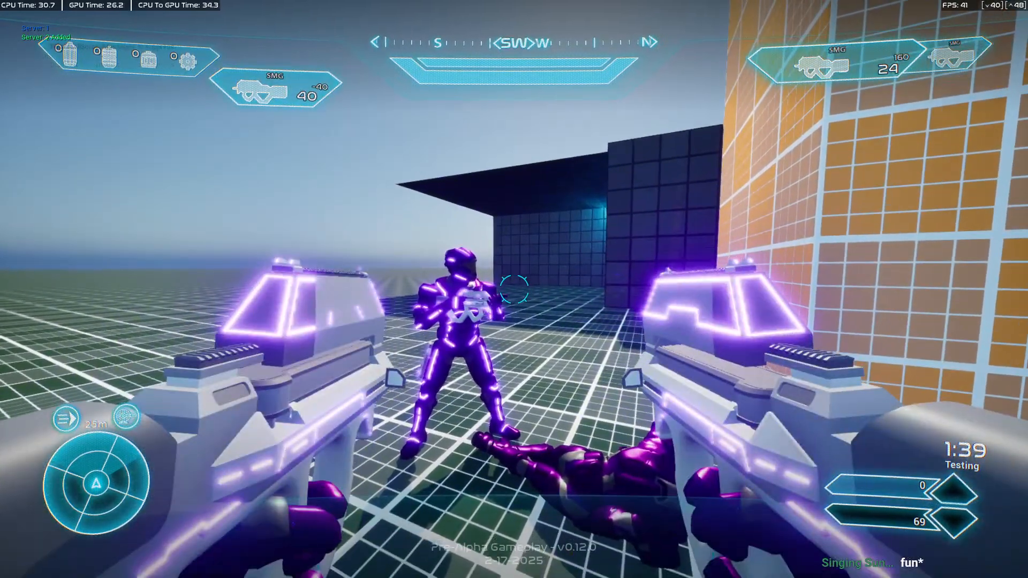
key("q")
key("q")
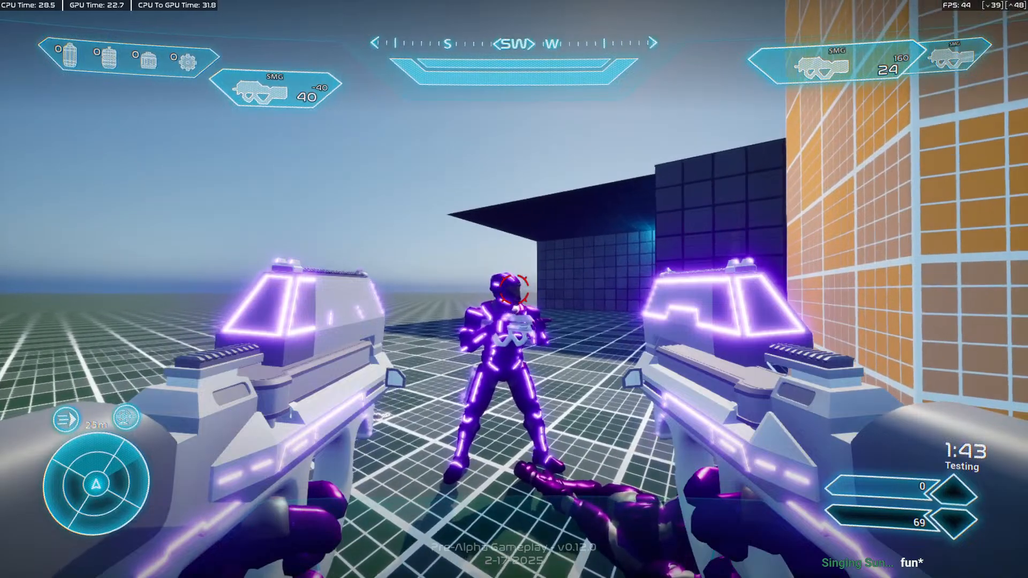
key("q")
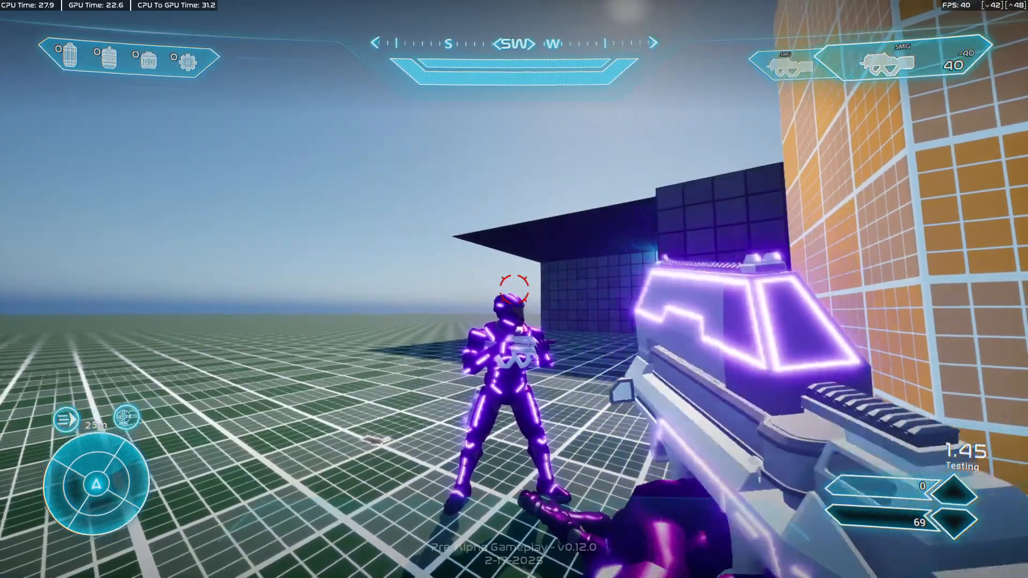
key("q")
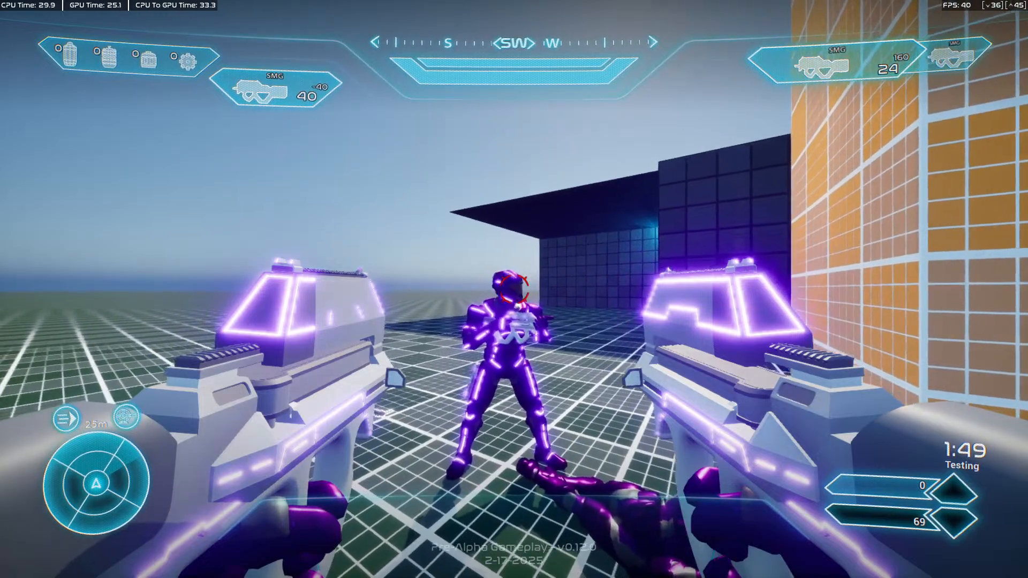
Test-fire the dual-wielded SMGs at the opponent in repeated bursts, mostly with the left SMG.
left_click(513, 289)
left_click(514, 289)
left_click(514, 289)
left_click(514, 289)
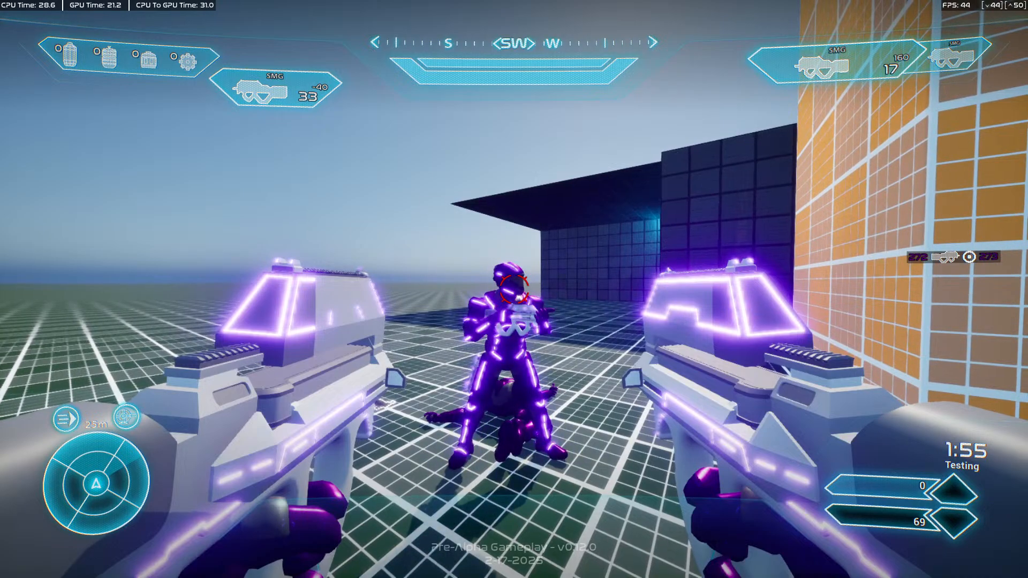
left_click(514, 289)
left_click(514, 289)
left_click(514, 289)
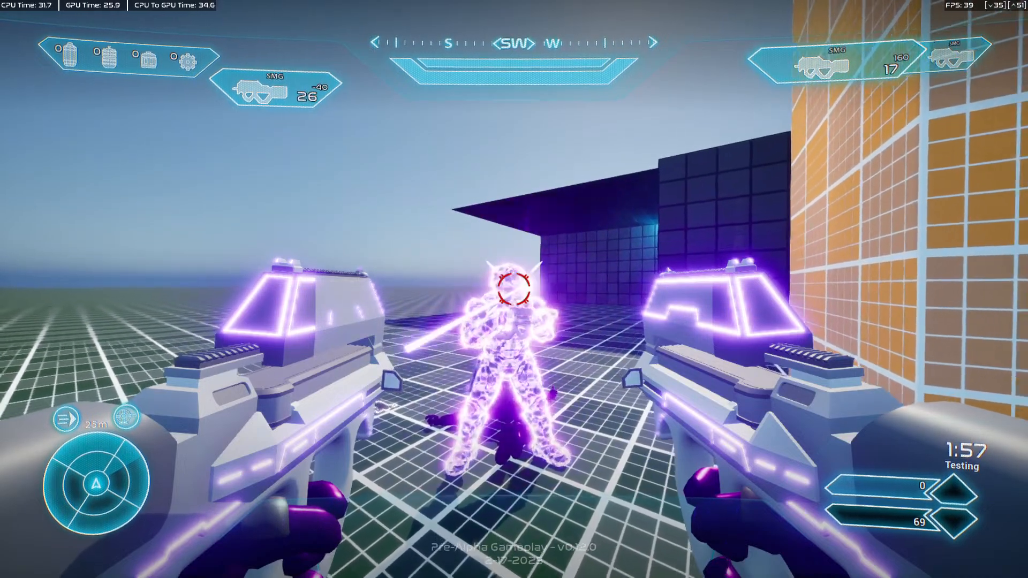
left_click(514, 289)
left_click(513, 289)
left_click(514, 289)
left_click(514, 289)
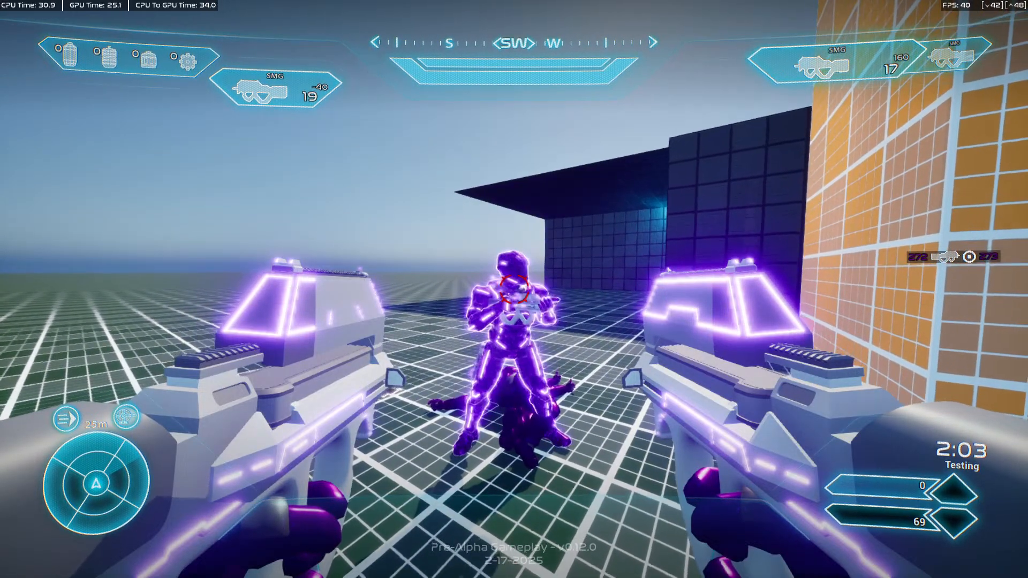
Alternate shots between the left and right SMGs at the opponent in quick succession.
left_click(514, 289)
right_click(514, 289)
left_click(514, 289)
right_click(514, 289)
left_click(514, 289)
right_click(514, 289)
left_click(514, 289)
right_click(514, 289)
left_click(514, 289)
right_click(514, 289)
left_click(514, 289)
right_click(514, 289)
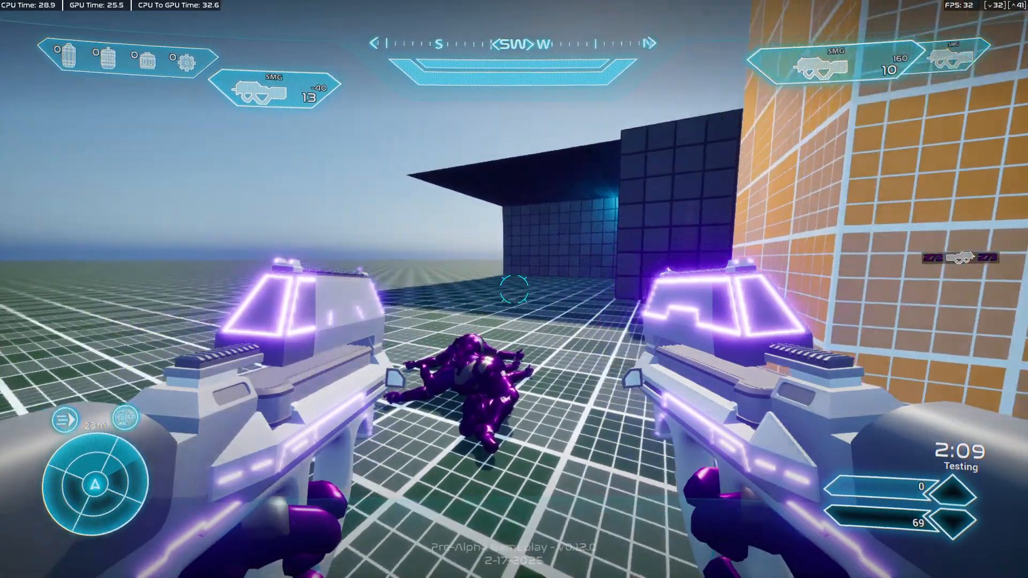
Reload the right and left SMGs separately, firing the left one at the opponent between reloads.
key("r")
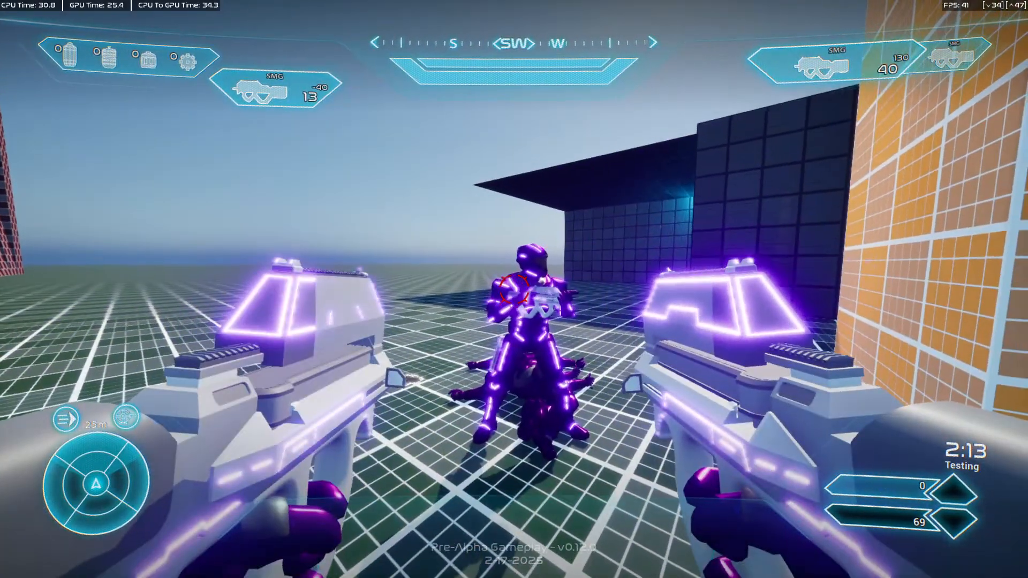
left_click(514, 289)
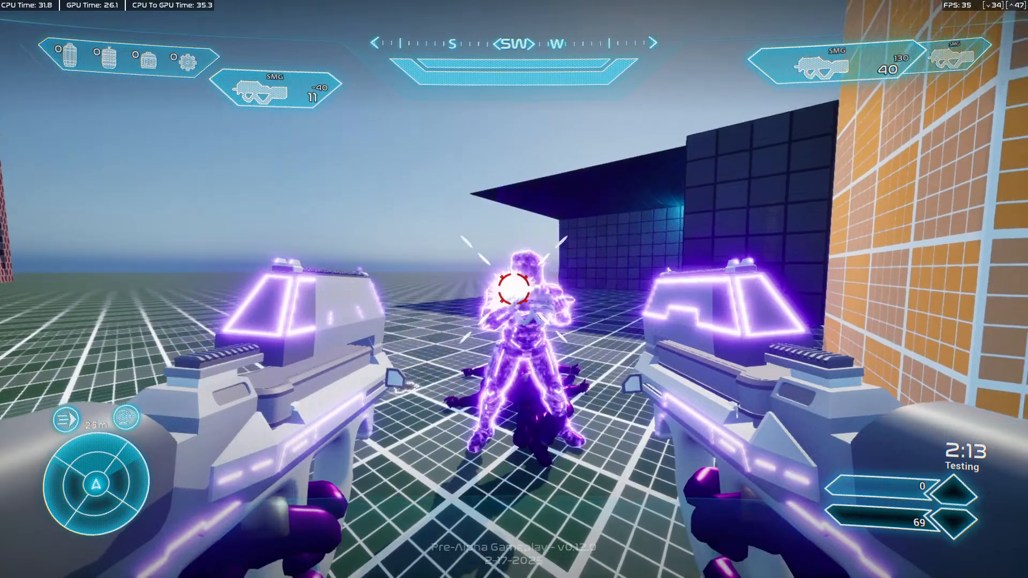
left_click(514, 289)
key("r")
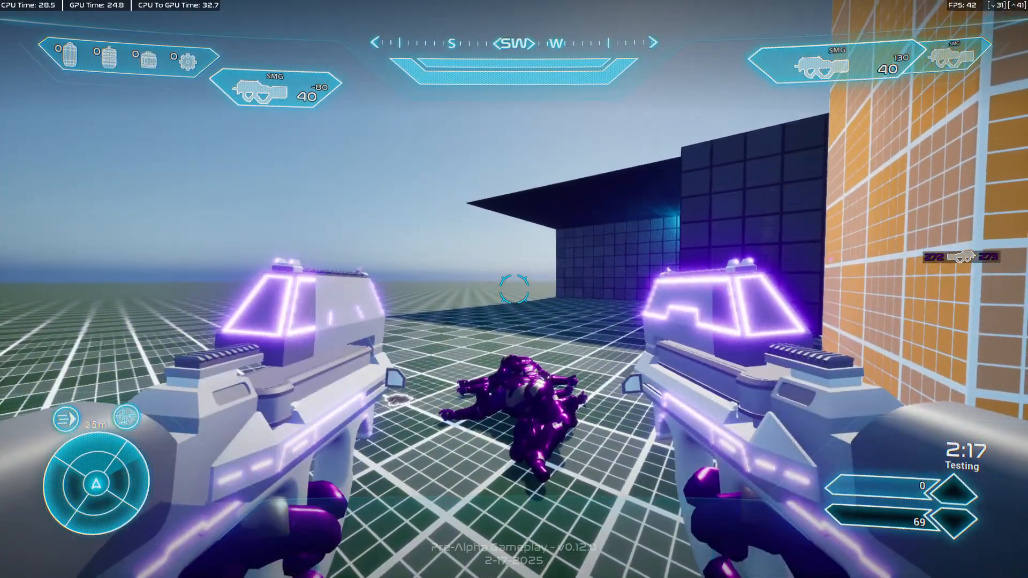
Switch repeatedly between the second weapon slot and the dual-wielded SMGs to check the draw animations.
key("2")
key("1")
key("2")
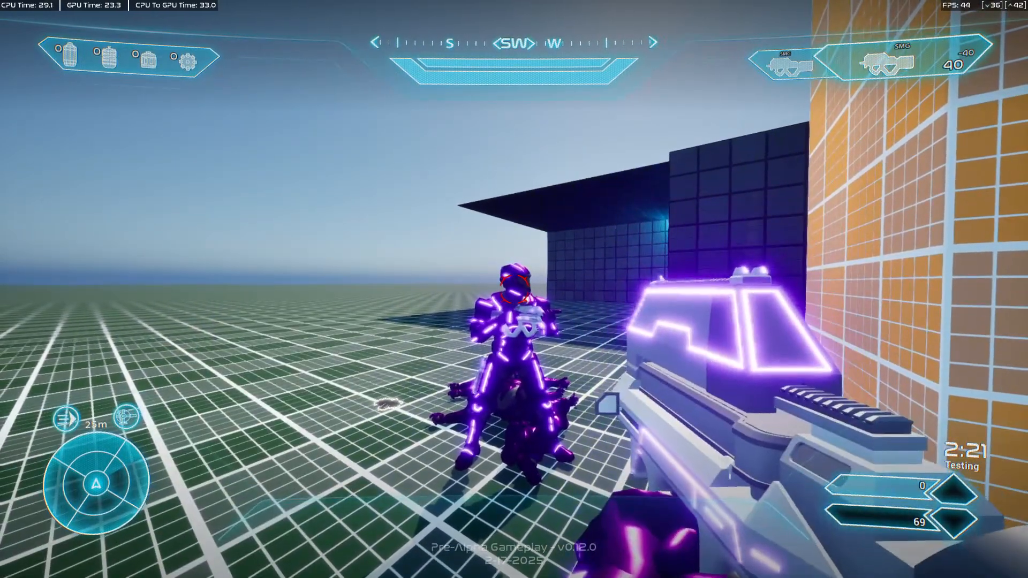
key("1")
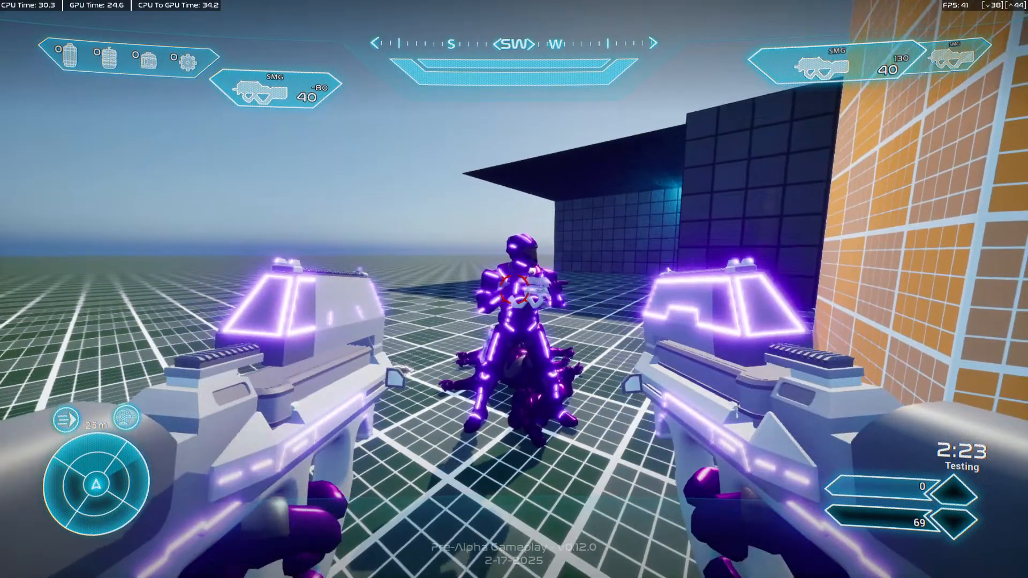
key("2")
key("1")
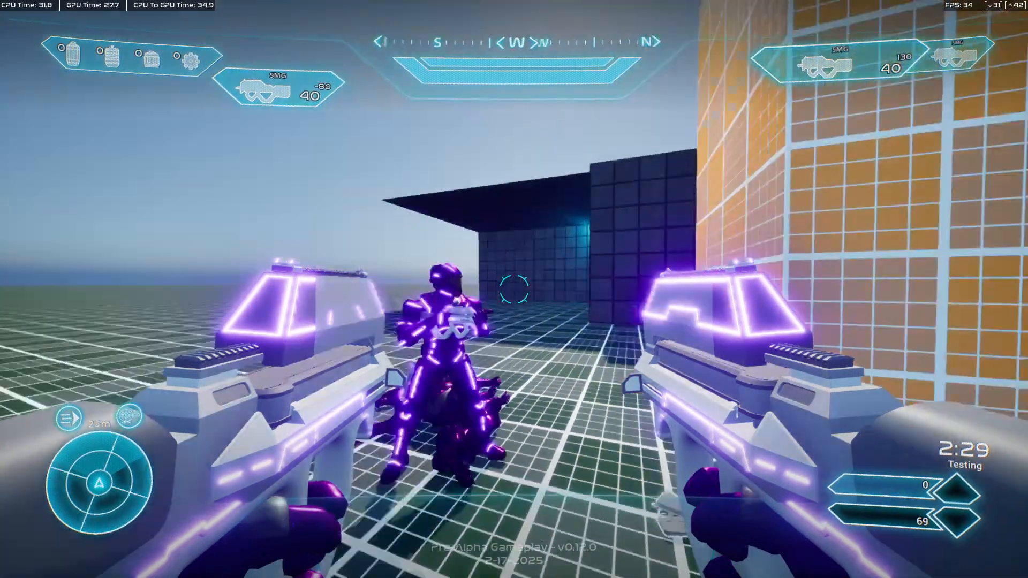
Stop the play session and switch to Blender with the PO_ANIM_FP_SMG_DualWield_Gen2_v1.0 file.
key("Escape")
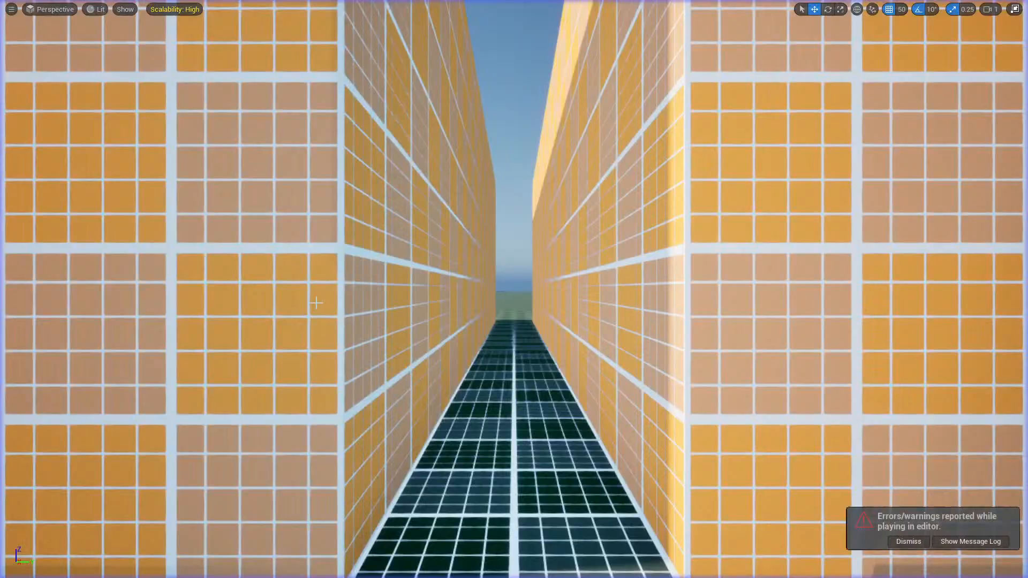
key("alt+Tab")
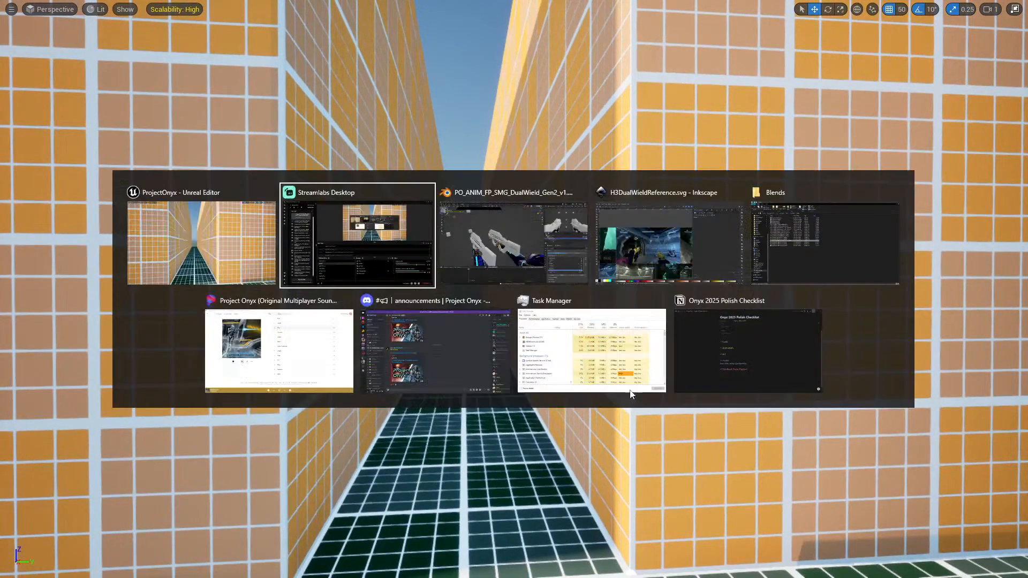
key("alt+Tab")
Undo the recent SMG pose changes back to an earlier placement of the IK Rig's Barrel IK bone on the Standing Idle frame.
middle_click_drag(604, 271, 591, 284)
left_click(433, 279)
left_click(270, 327, "shift")
middle_click_drag(447, 302, 421, 297)
key("ctrl+Tab")
key("ctrl+Tab")
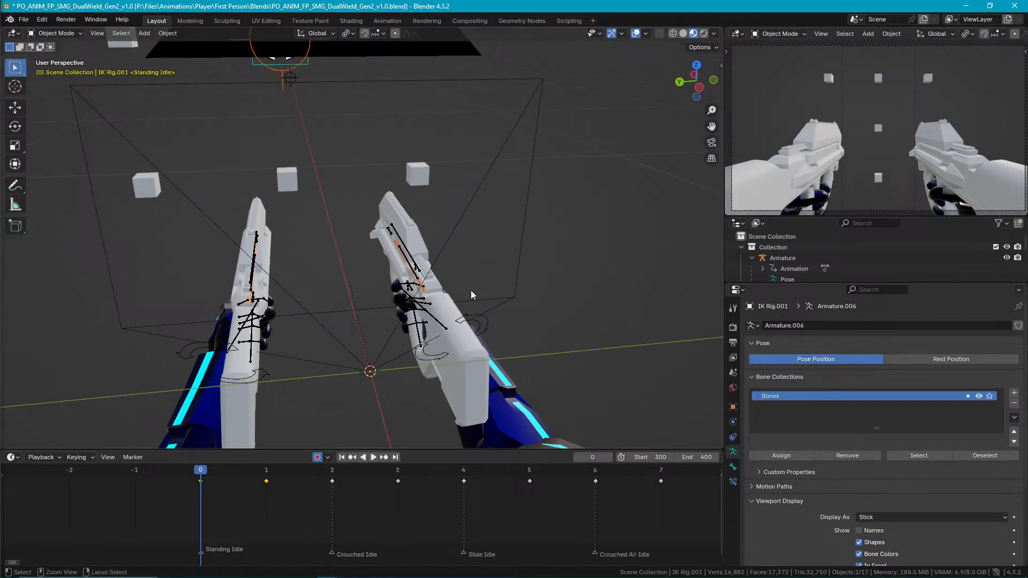
key("ctrl+z")
key("ctrl+z")
key("ctrl+z")
key("ctrl+z")
key("ctrl+z")
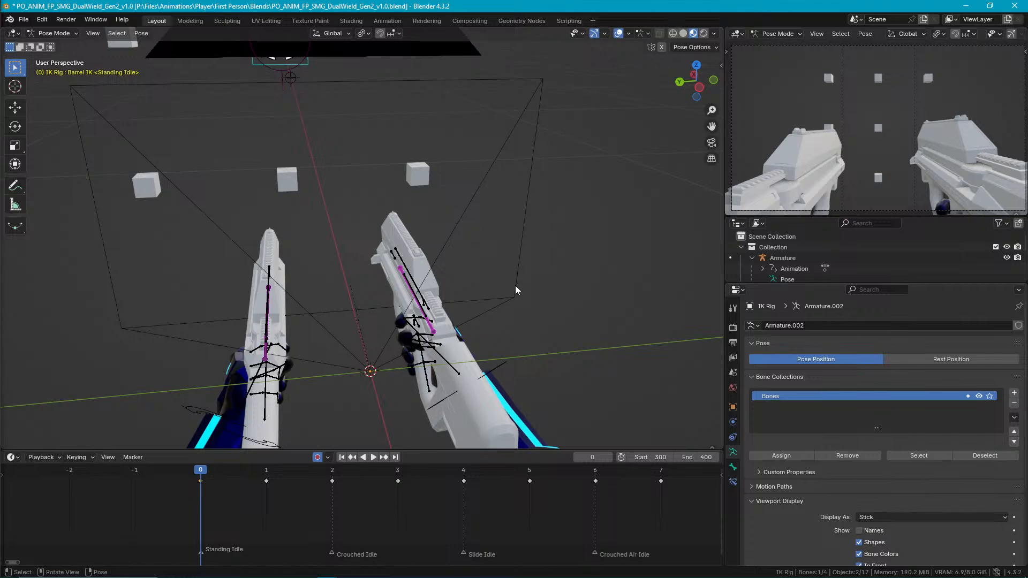
key("ctrl+z")
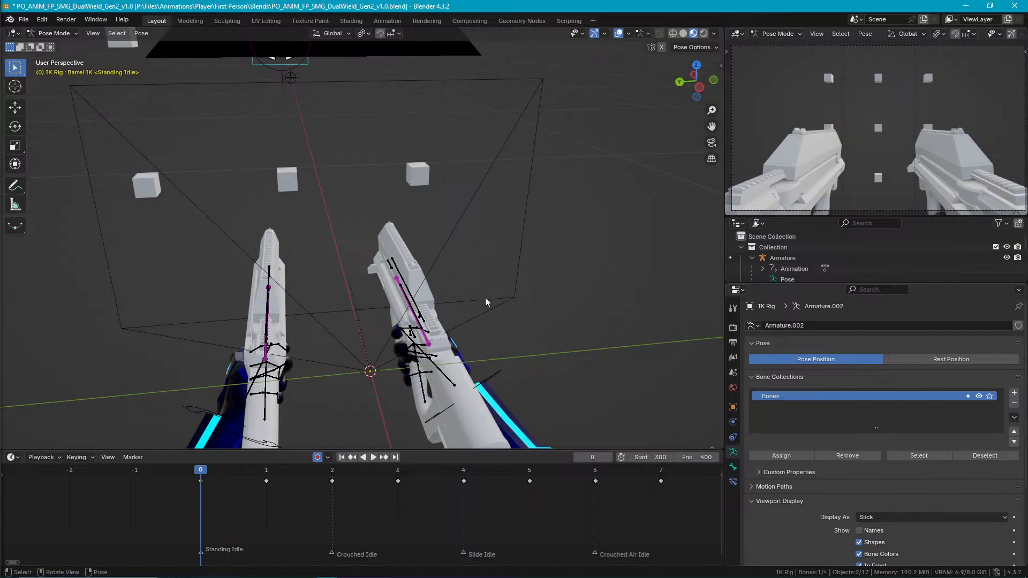
In top view, move the right SMG's Barrel IK bone about 0.051 m along X and about -0.011 m along Y.
middle_click_drag(486, 295, 495, 287)
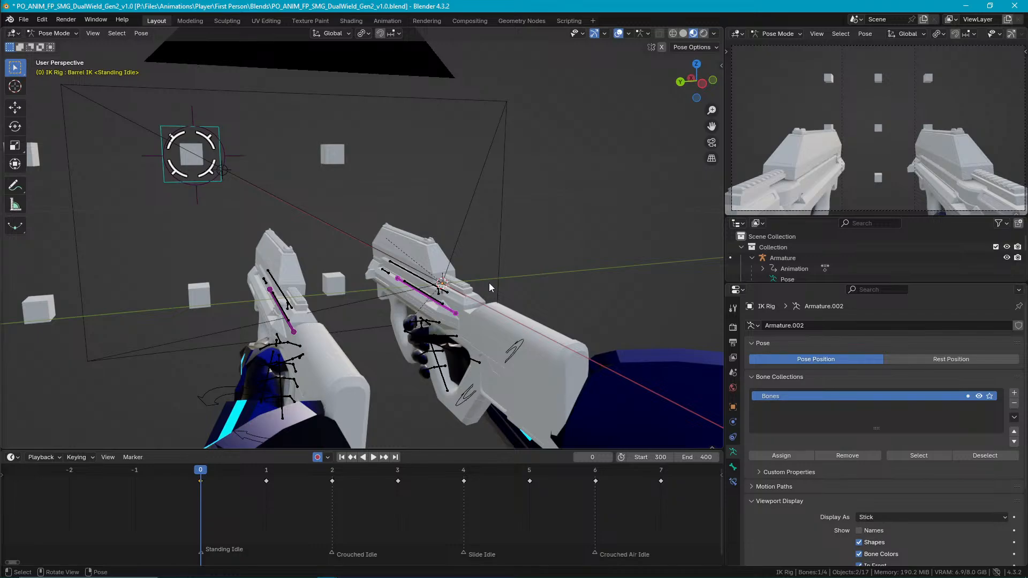
scroll(431, 300, "up", 4)
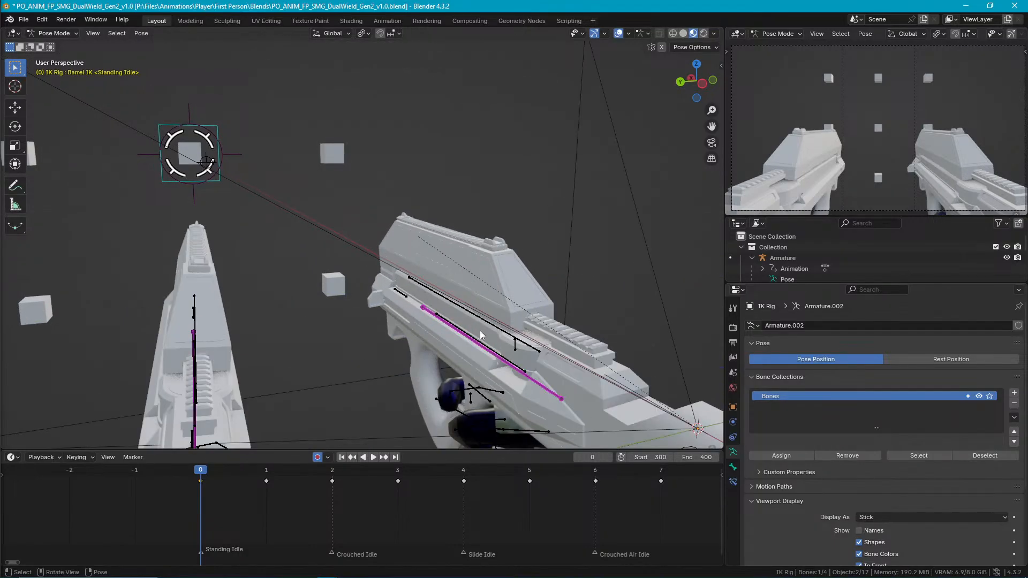
key("KP_7")
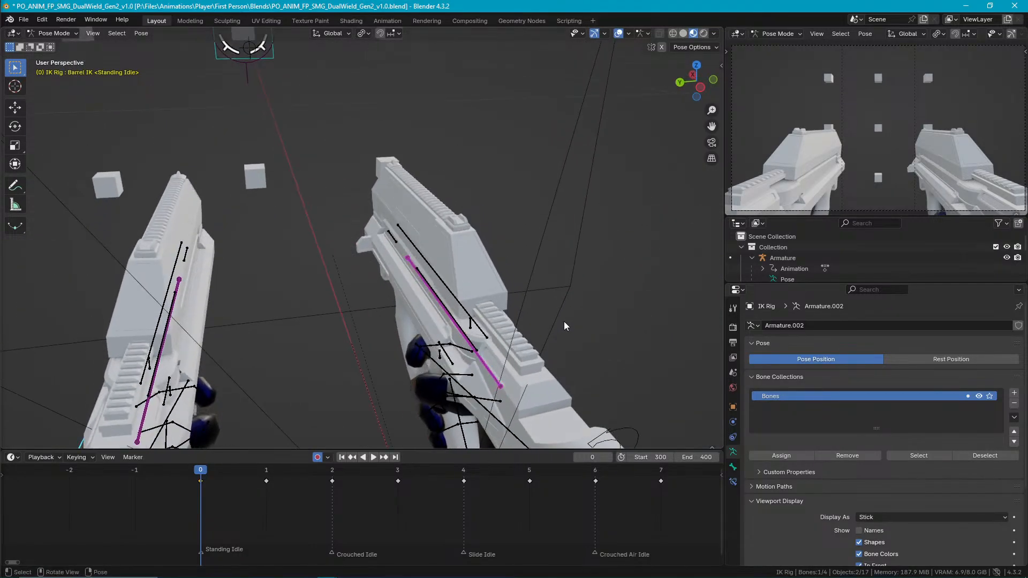
key("g")
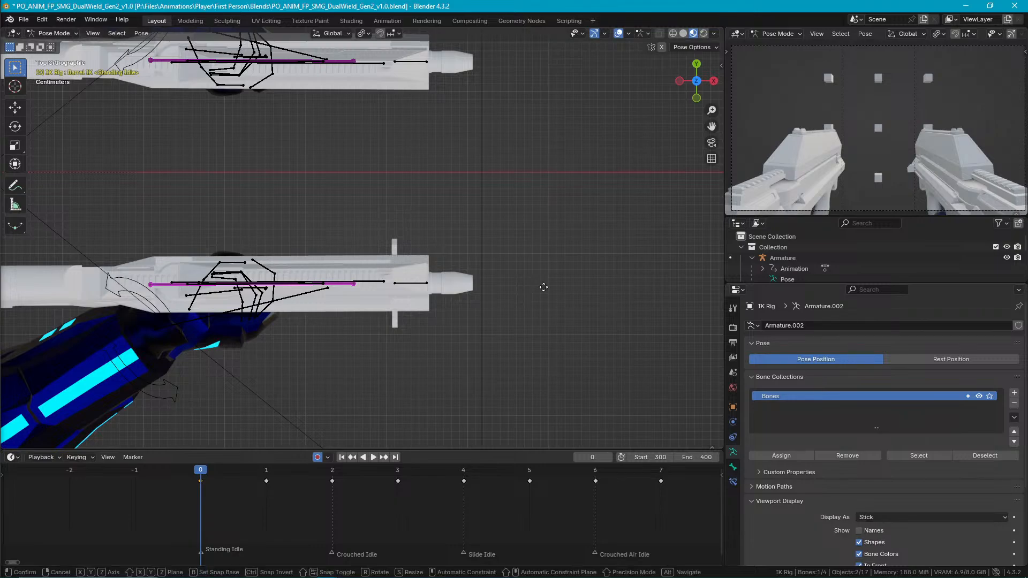
key("x")
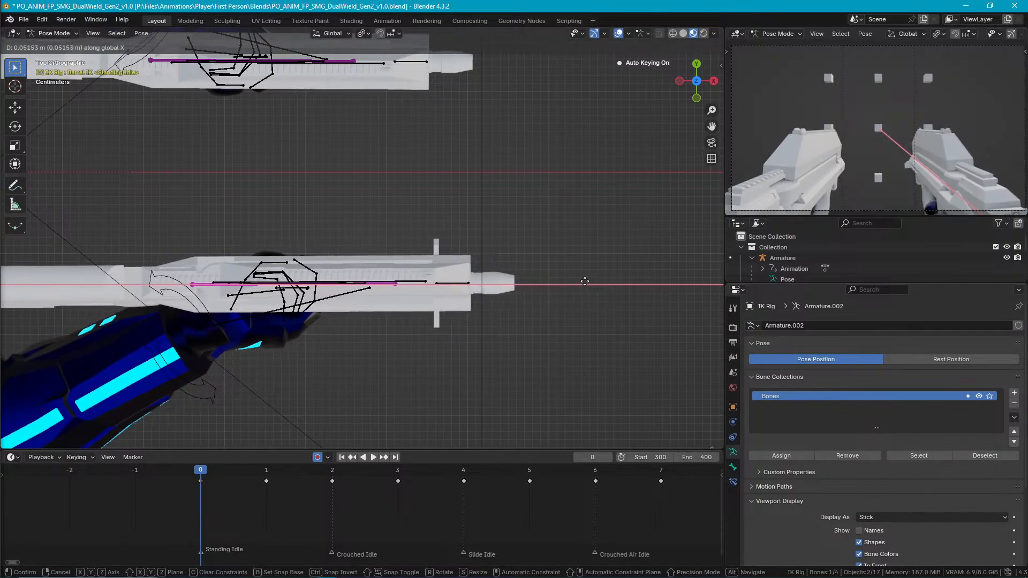
left_click(586, 283)
key("g")
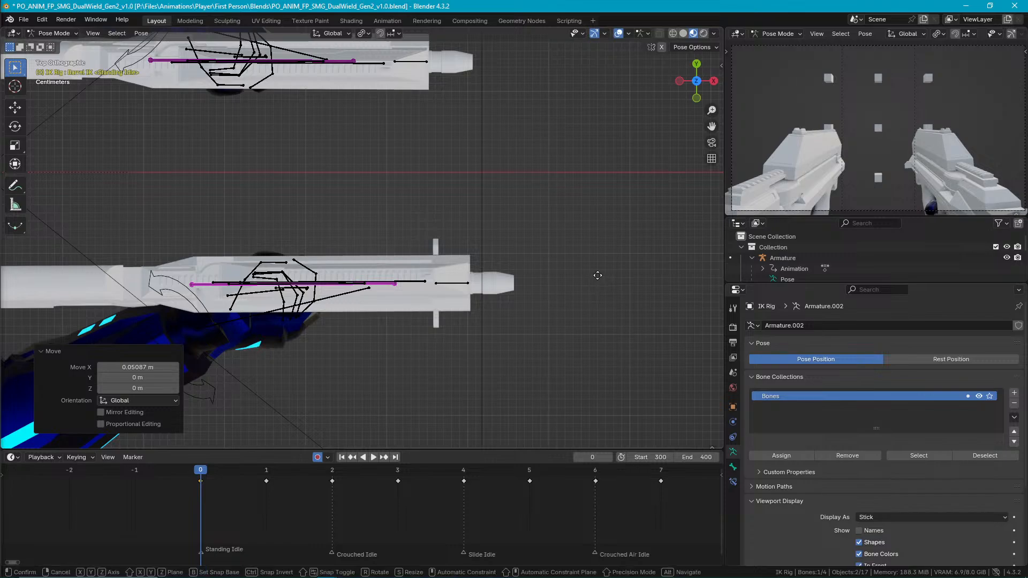
key("y")
left_click(599, 285)
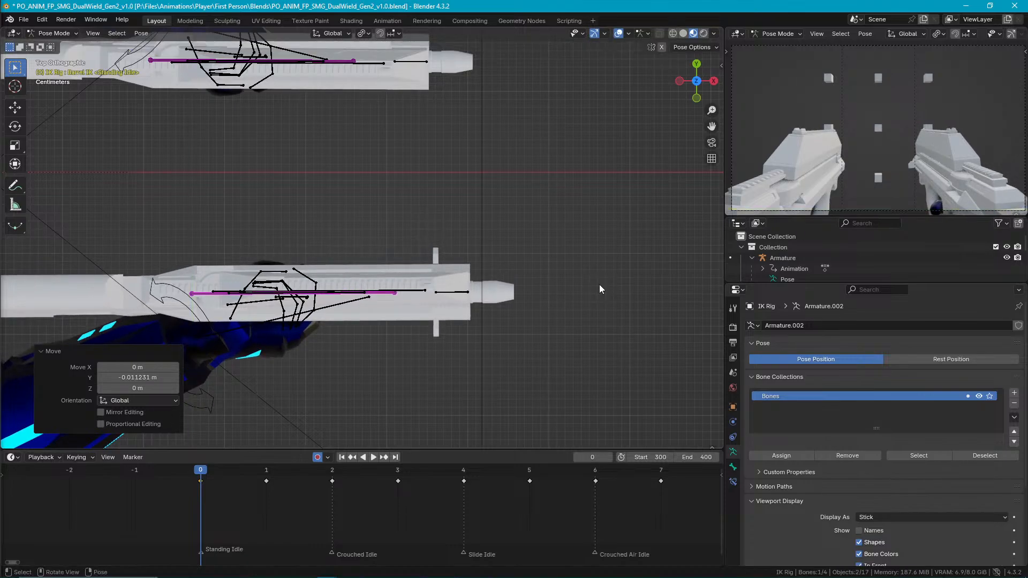
Rotate the right SMG's Barrel IK bone about -4.5° around its local Y axis and move it about 0.0013 m along global Y.
key("r")
key("y")
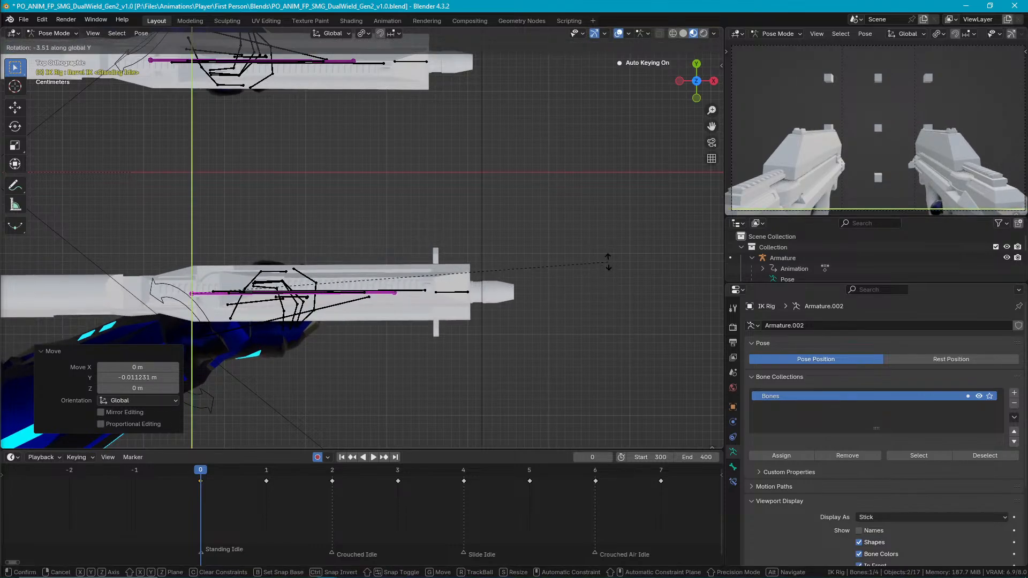
key("y")
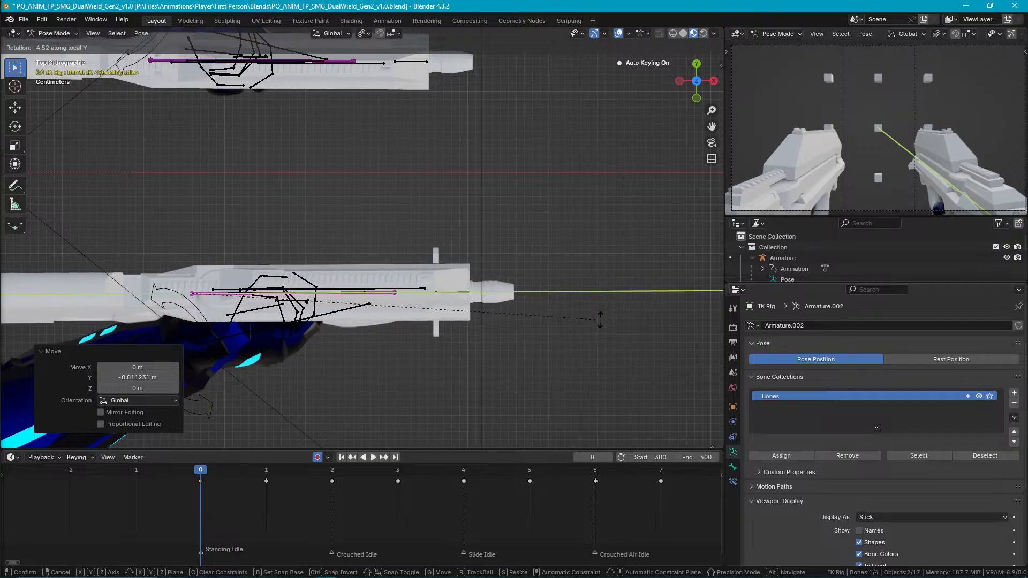
left_click(600, 320)
key("g")
key("y")
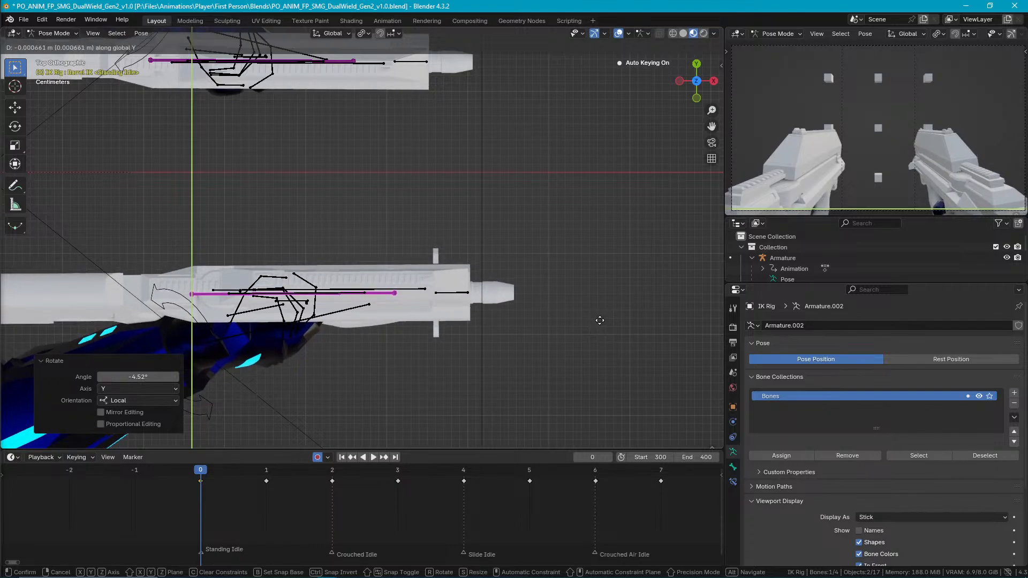
left_click(600, 323)
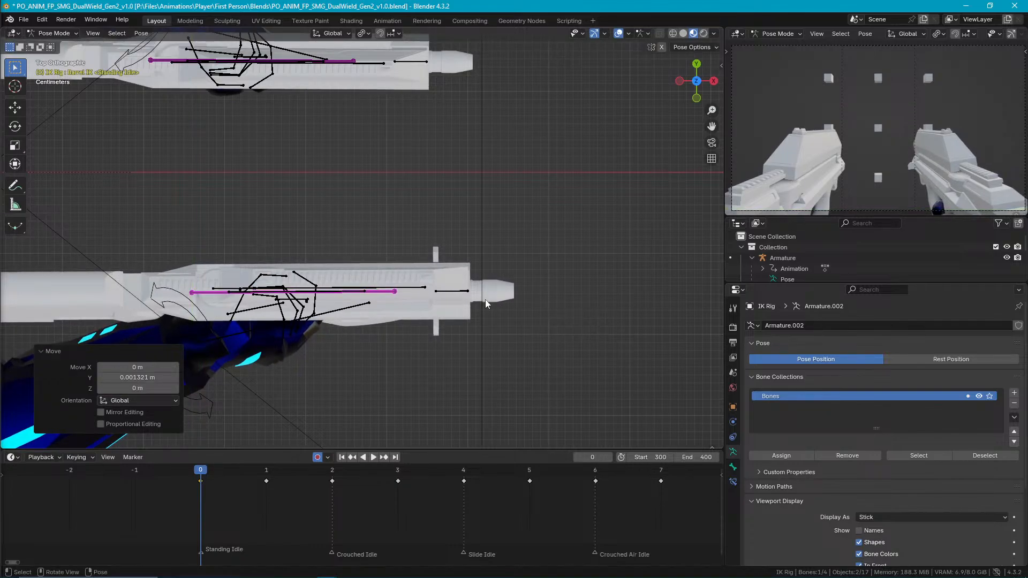
Copy the right SMG's Barrel IK pose and paste it X-flipped onto the left SMG's Barrel IK bone.
key("ctrl+c")
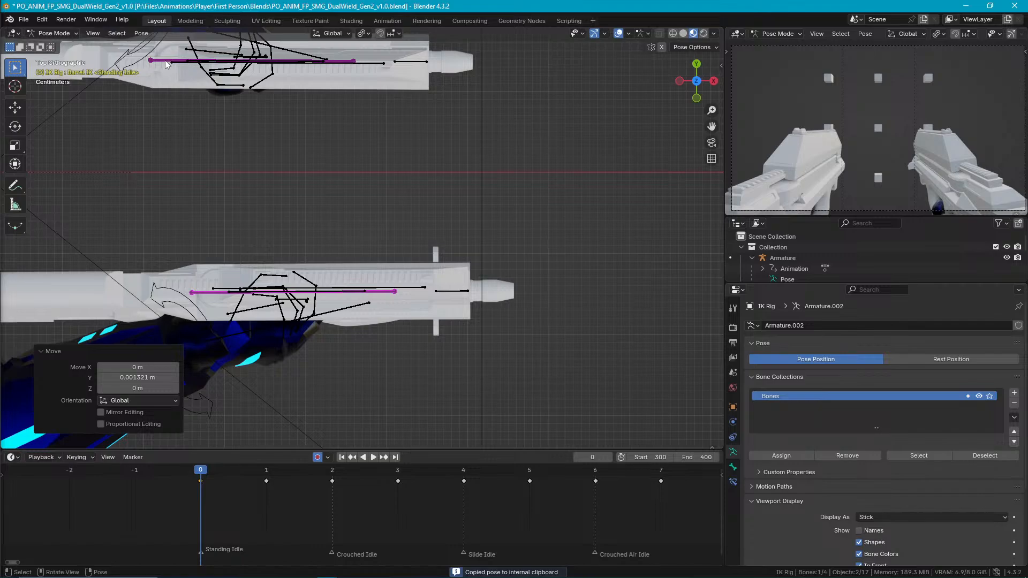
left_click(165, 60)
key("ctrl+shift+v")
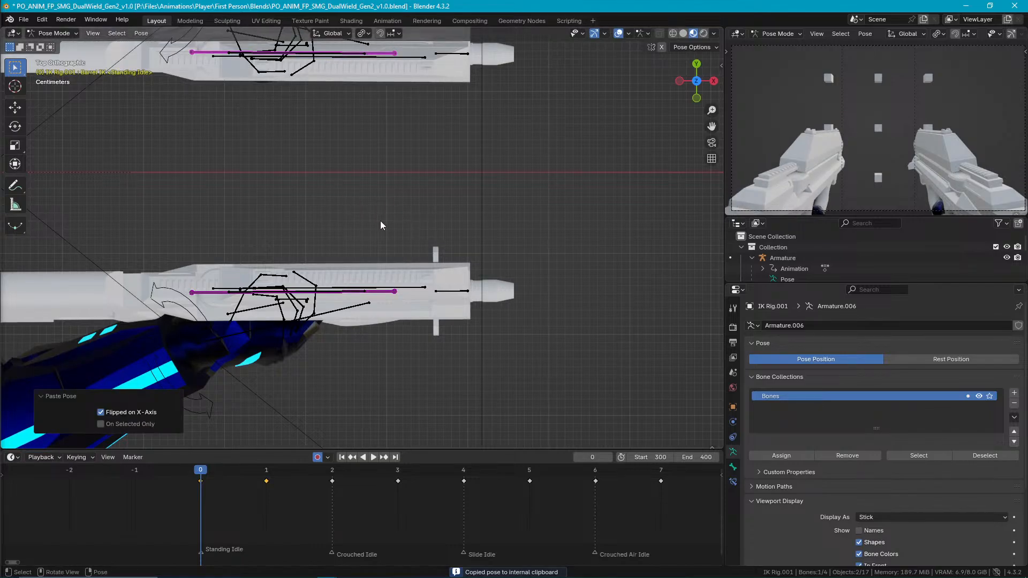
Move both SMGs' Barrel IK bones together about 0.010 m along global Z.
left_click(394, 294, "shift")
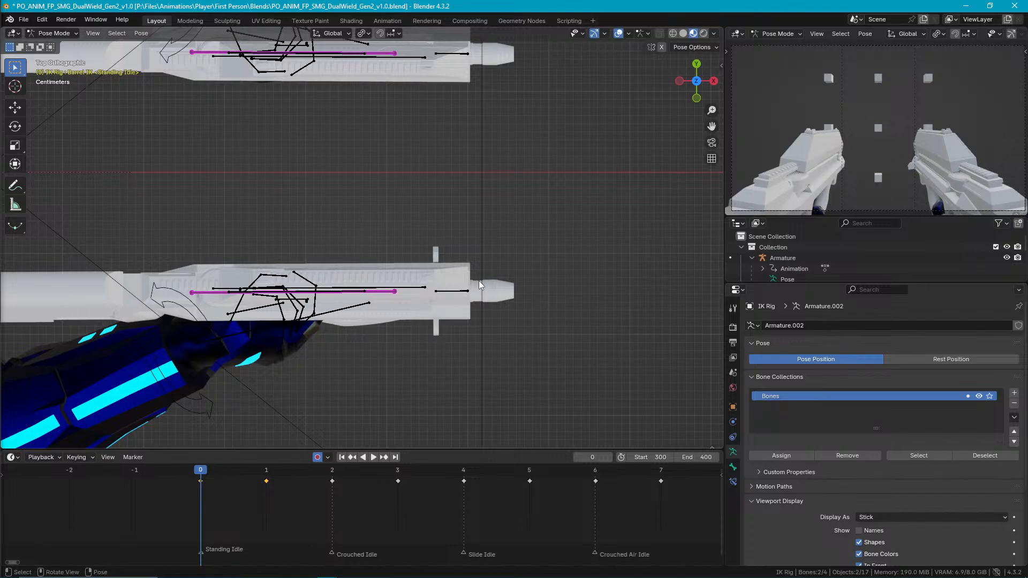
key("g")
key("z")
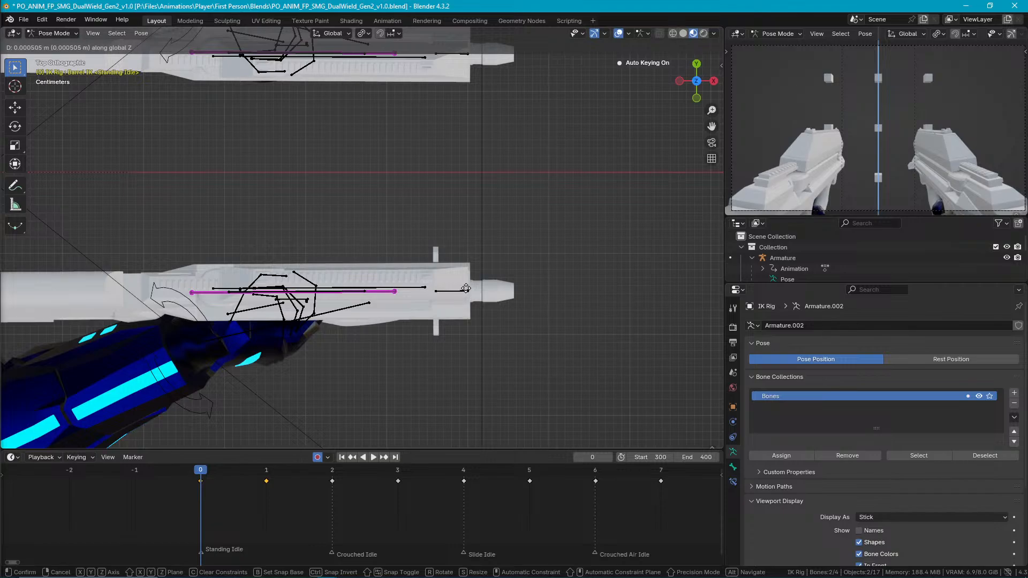
left_click(466, 322)
middle_click_drag(467, 227, 457, 194)
Return to Object Mode, select the arms' Armature and save the blend file.
key("ctrl+Tab")
left_click(250, 223)
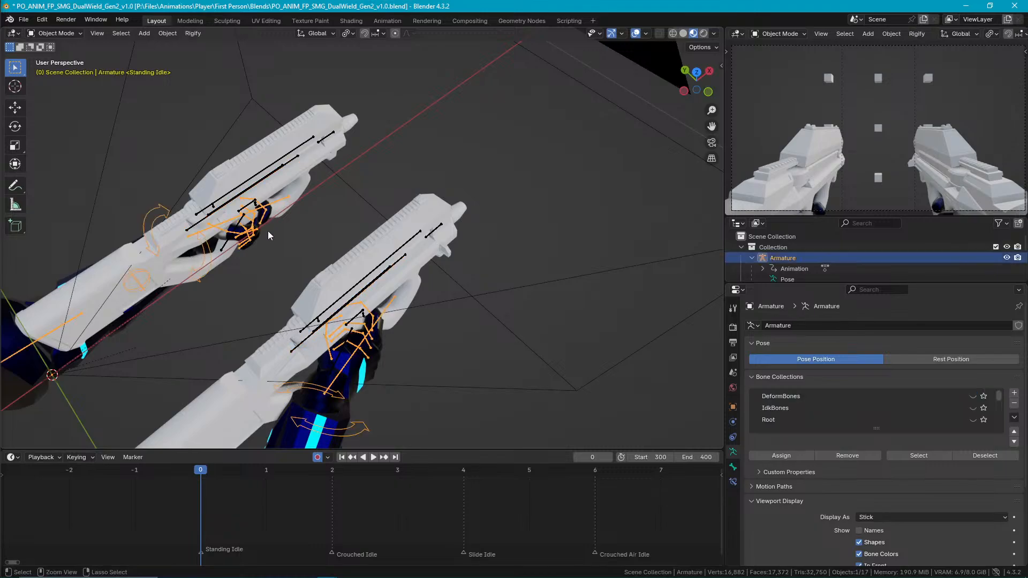
key("ctrl+s")
Export the animation as FBX over the existing file and save the blend file again.
left_click(23, 19)
mouse_move(92, 180)
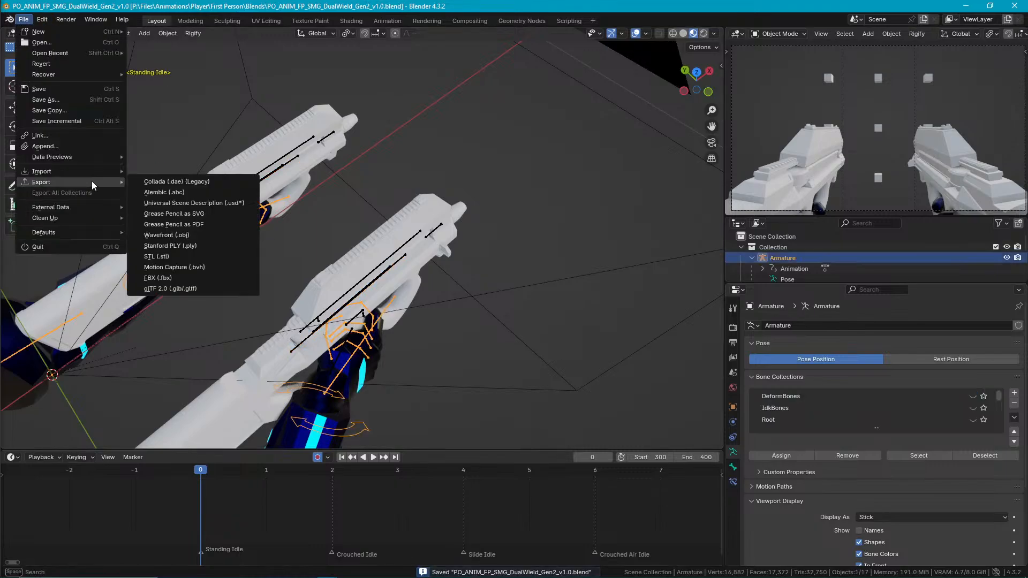
left_click(161, 278)
double_click(478, 190)
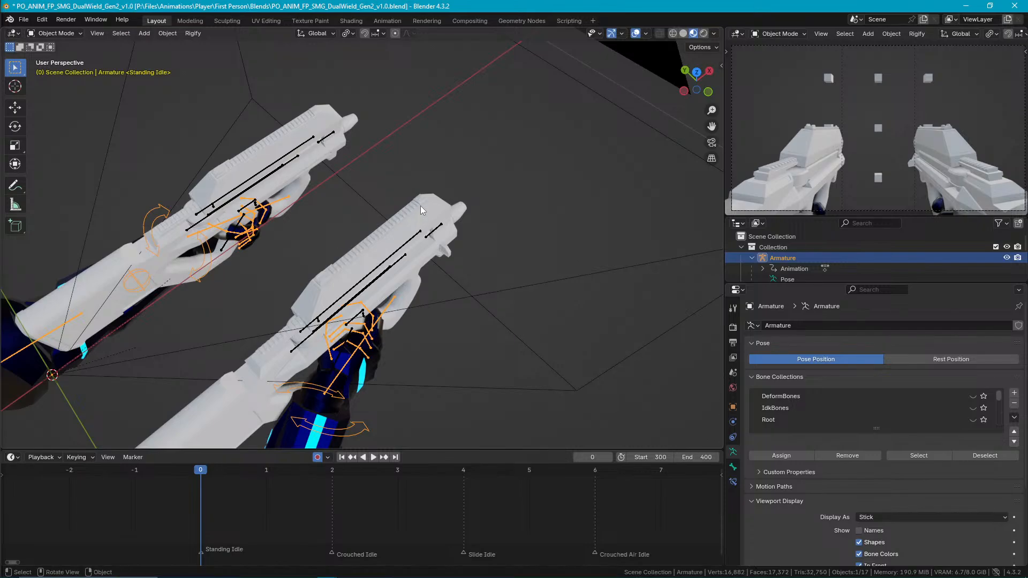
middle_click_drag(397, 214, 417, 189)
key("ctrl+s")
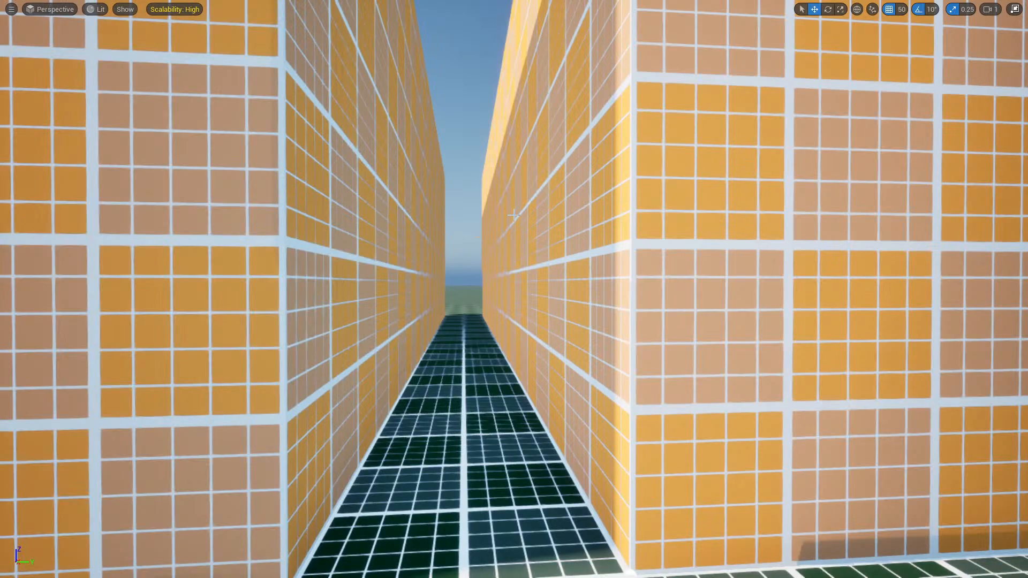
Switch to Unreal Editor, leave the full-screen viewport and reduce the multiplayer test to a single player.
right_click_drag(513, 215, 524, 218)
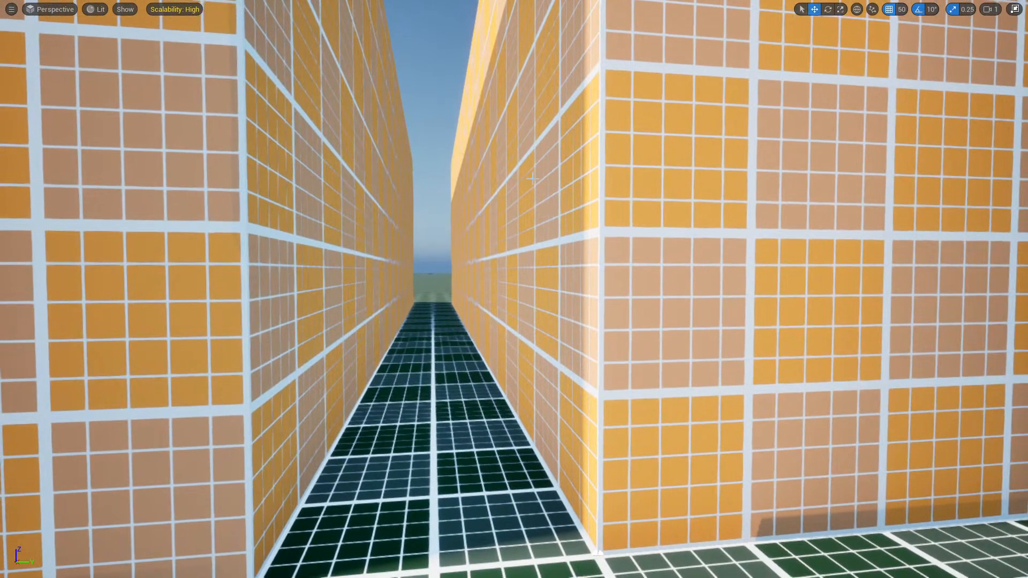
key("F11")
left_click(326, 41)
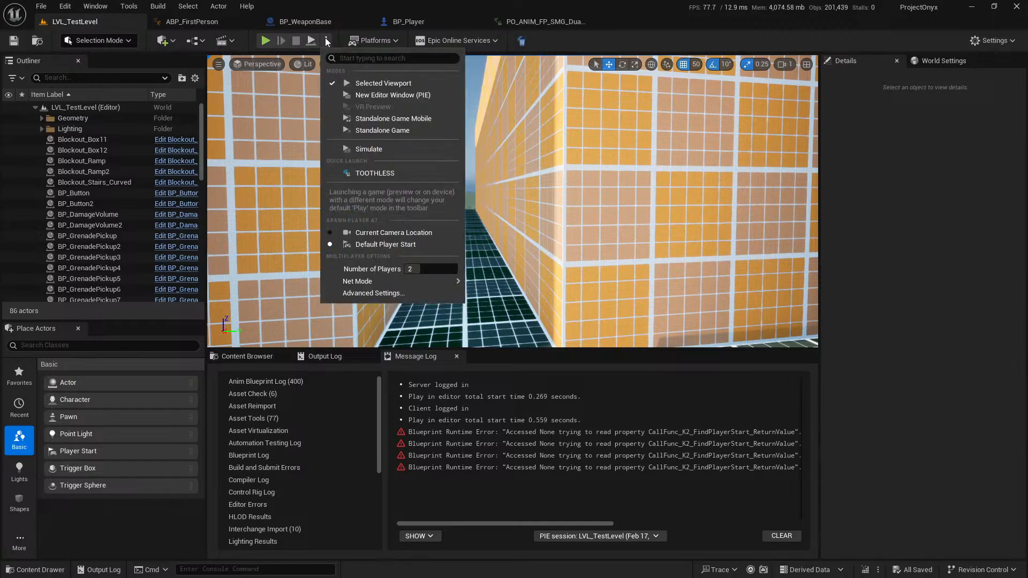
left_click_drag(421, 266, 405, 266)
Select the SMG pickup near the ramp and move it beside the orange blocks at about X 815, Y -545, Z 395.
right_click_drag(647, 201, 797, 250)
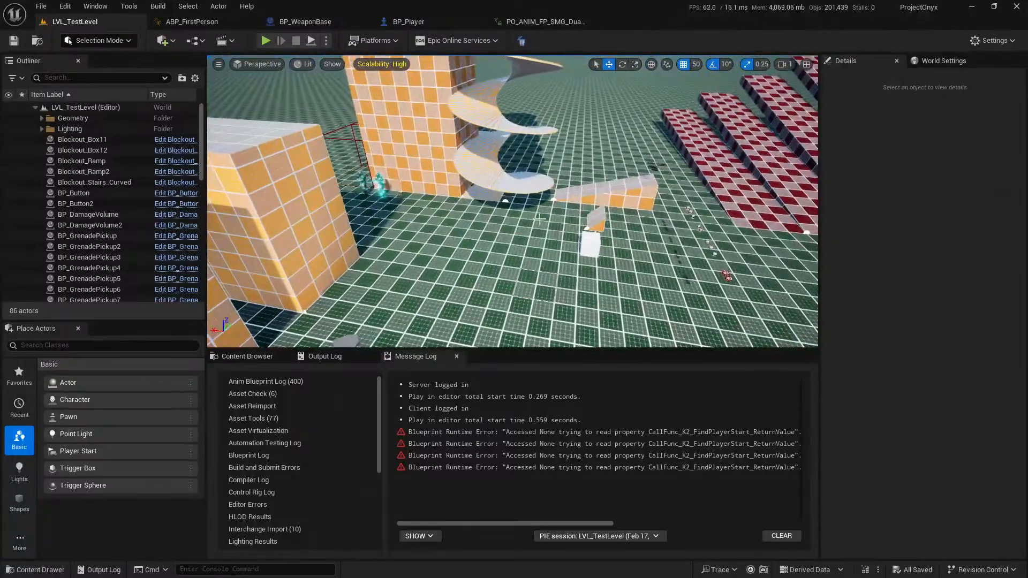
right_click_drag(536, 217, 624, 217)
key("w")
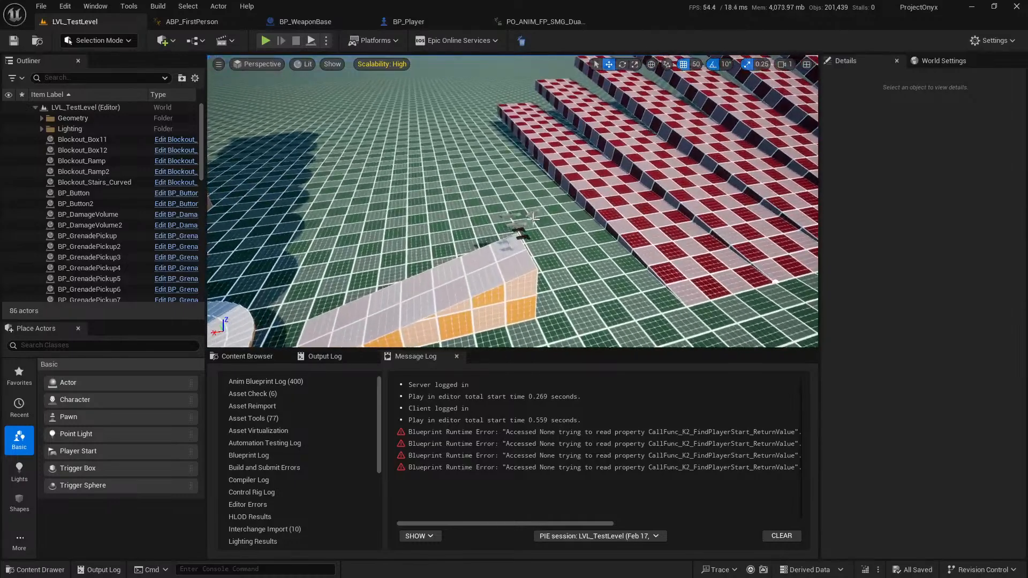
left_click(530, 215)
right_click_drag(530, 215, 402, 231)
key("s")
left_click_drag(671, 241, 377, 307)
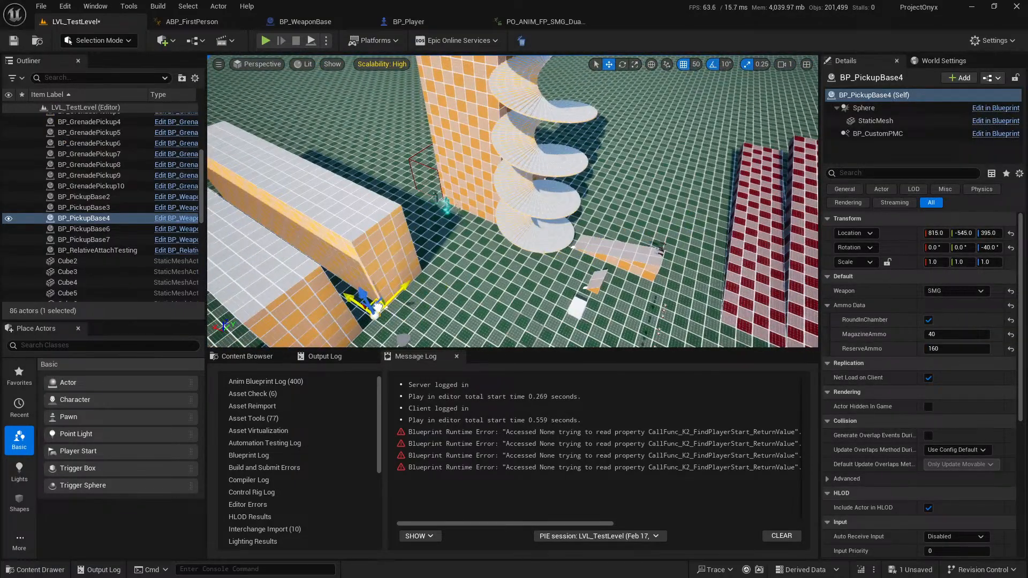
Lower the SMG pickup toward the floor to Z 145 and shift it to Y -495 in front of the corridor.
key("f")
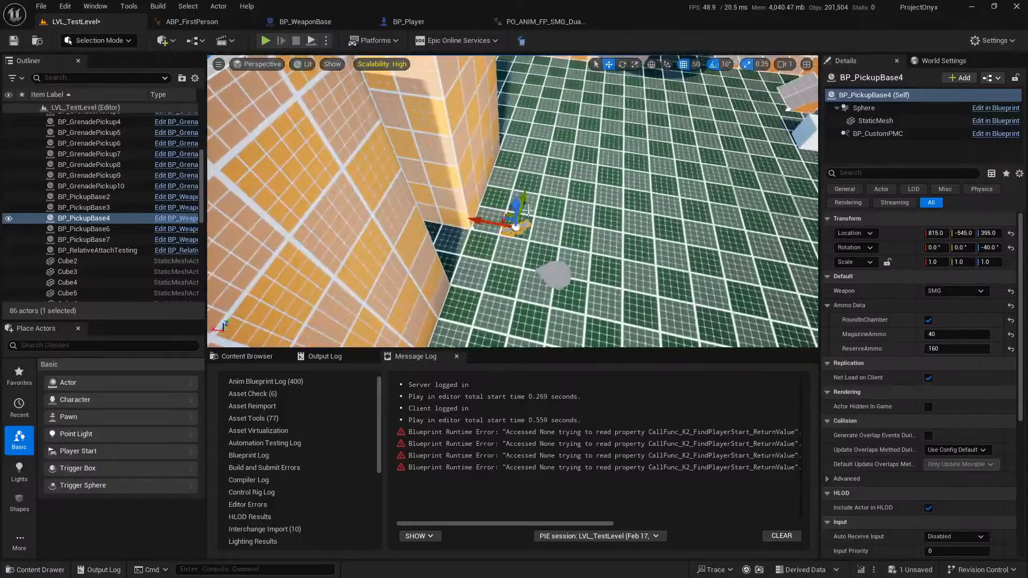
left_click_drag(524, 252, 523, 262)
right_click_drag(523, 263, 394, 235)
key("d")
key("w")
key("a")
right_click_drag(540, 232, 761, 206)
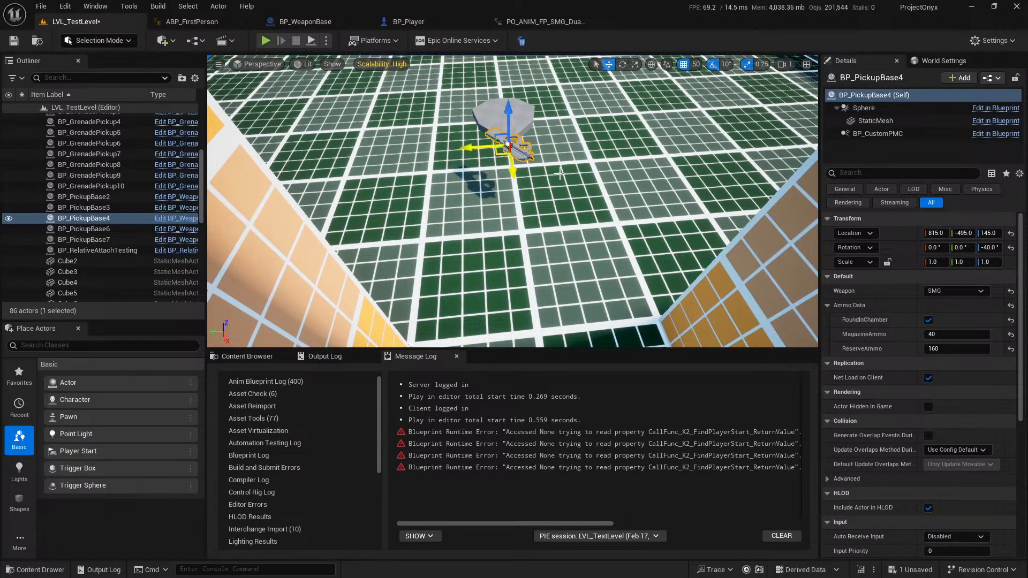
Set the SMG pickup's Y location to -500 and save the level.
left_click(963, 234)
type("-50")
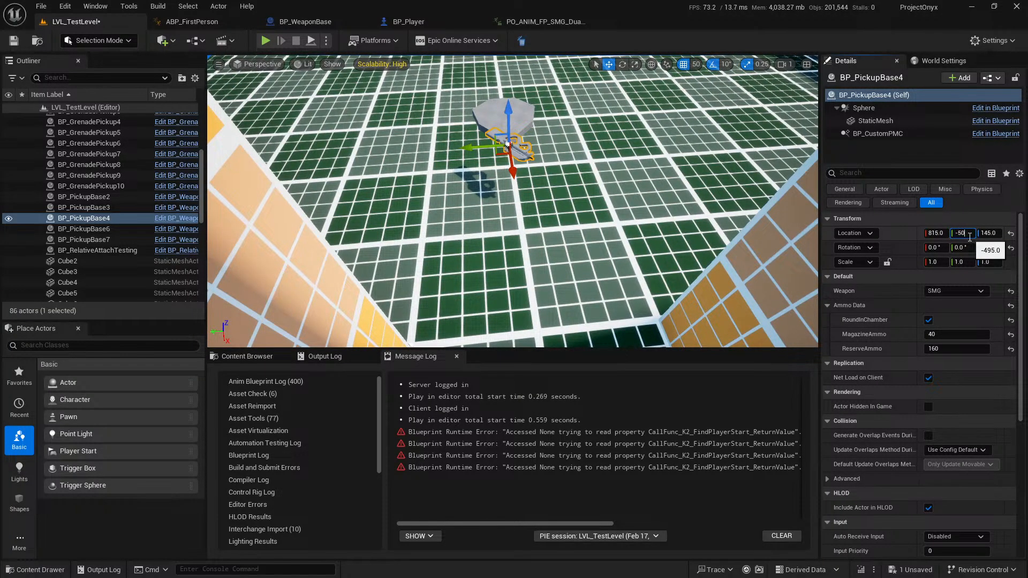
type("0")
key("Return")
key("a")
right_click_drag(647, 173, 809, 197)
key("ctrl+s")
Start a play session and pick up the relocated SMG to dual-wield.
key("alt+p")
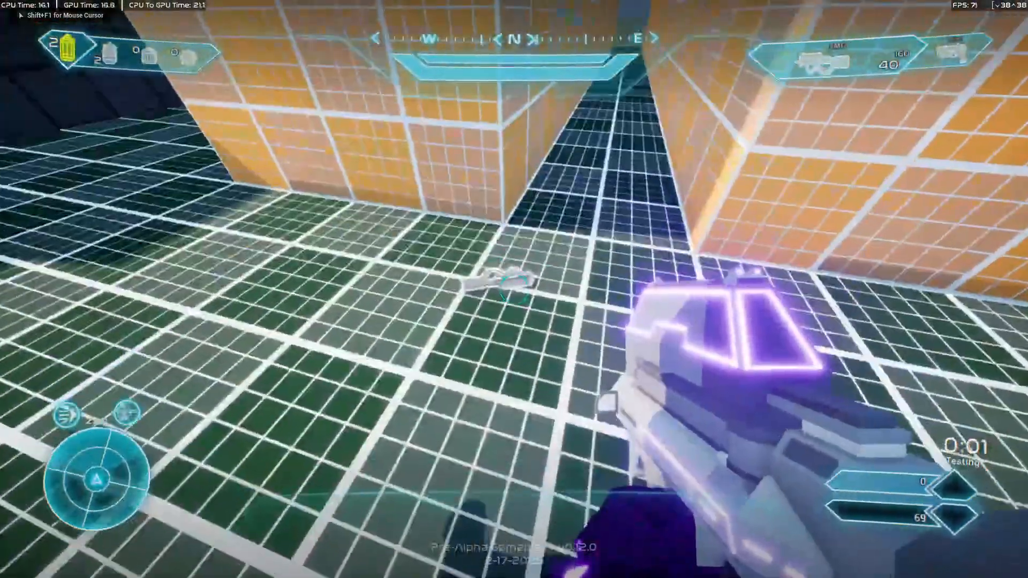
key("w")
key("v")
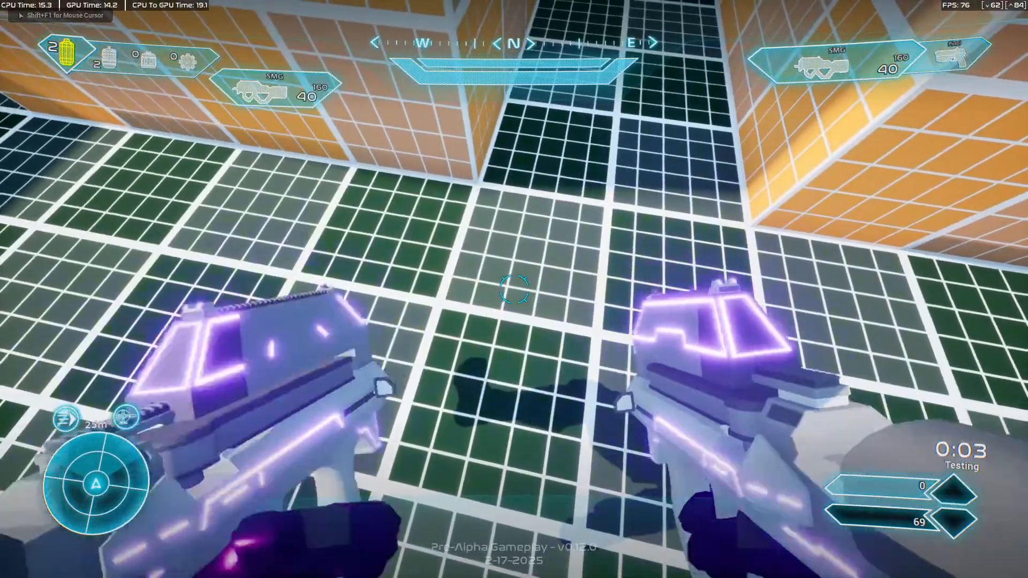
Pull the PO_ANIM_FP_SMG_DualWield_Gen2 animation editor out of the main window, reimport the updated animation and return to the LVL_TestLevel viewport.
key("shift+F1")
key("F11")
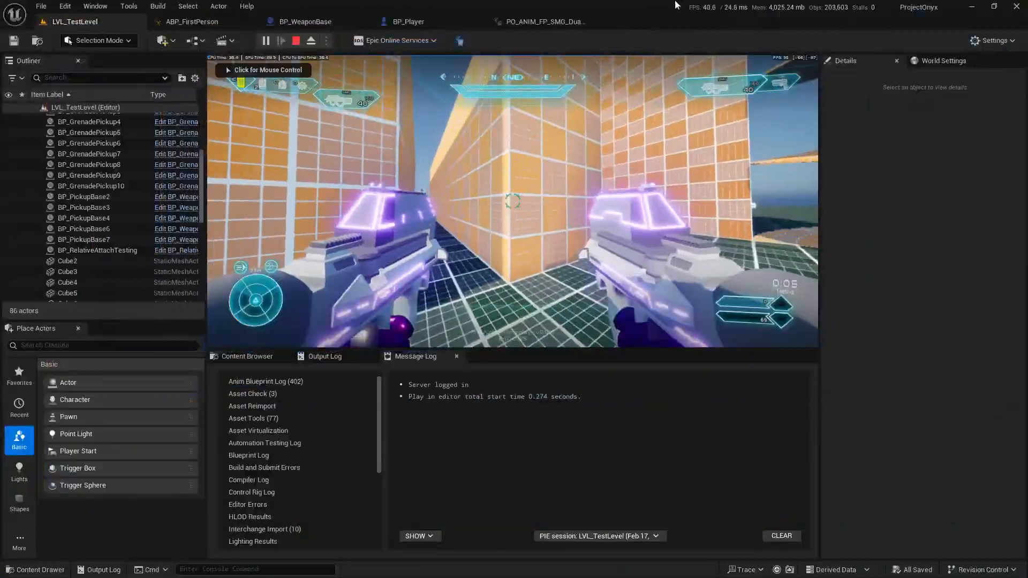
left_click_drag(555, 25, 409, 183)
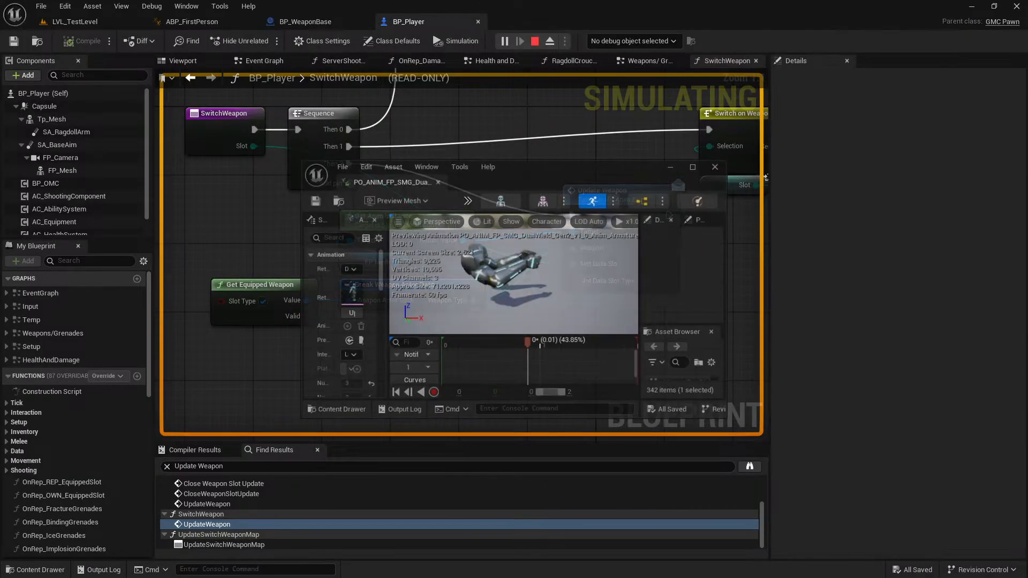
left_click(713, 165)
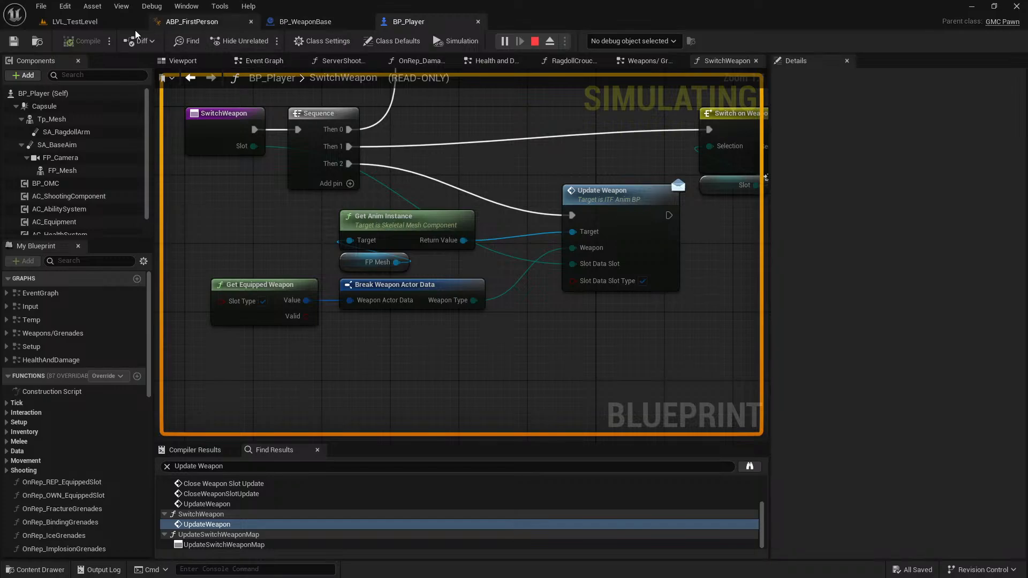
left_click(75, 22)
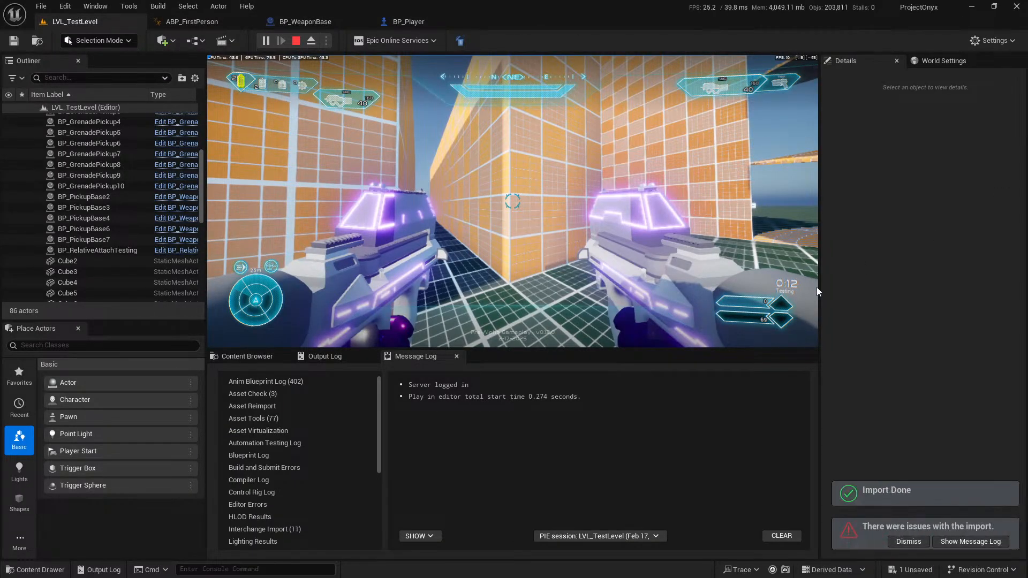
Test-fire both SMGs in the running session to check the reimported pose and enlarge the game view to full screen.
left_click(639, 194)
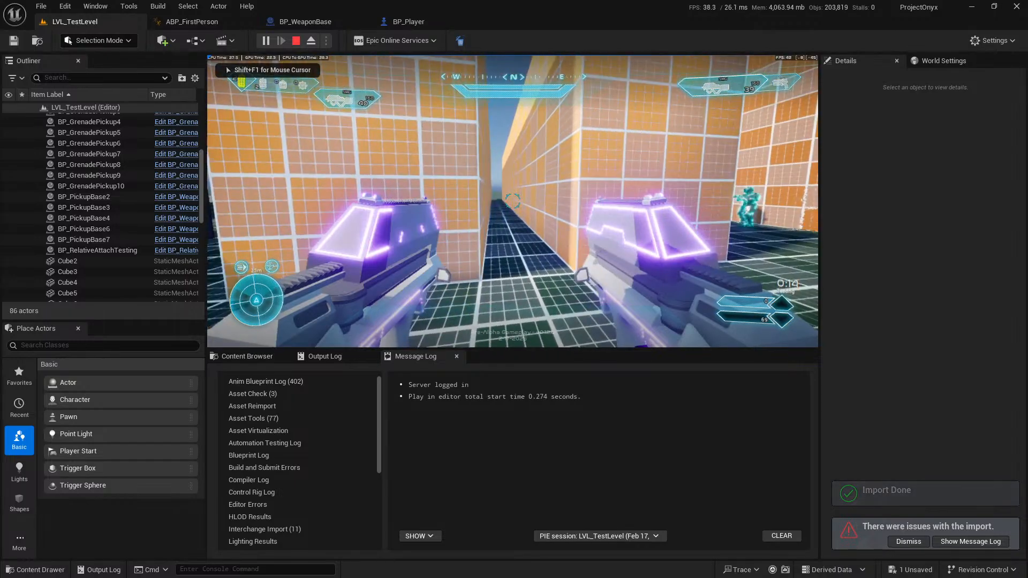
key("shift+F1")
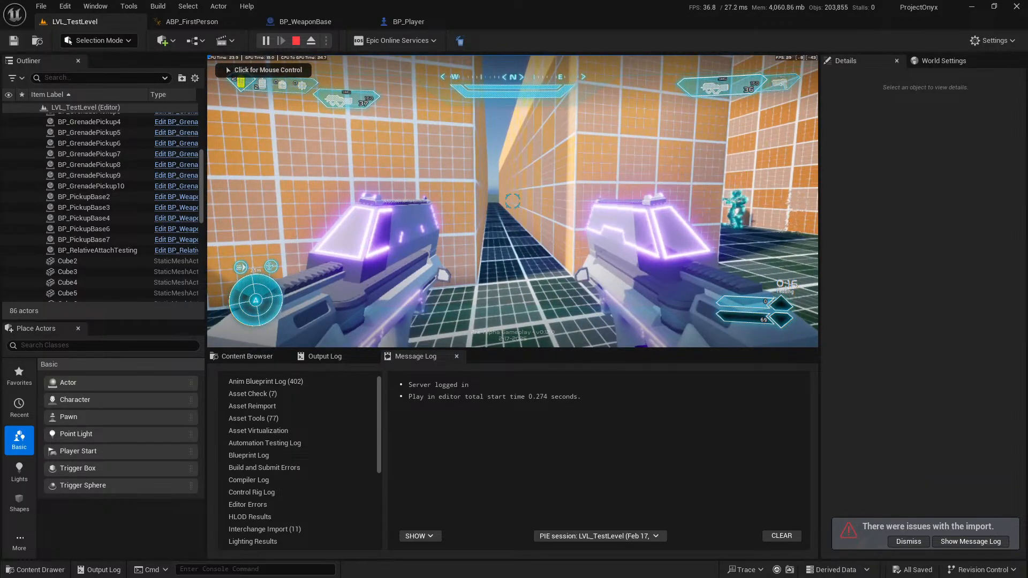
left_click(513, 201)
key("F11")
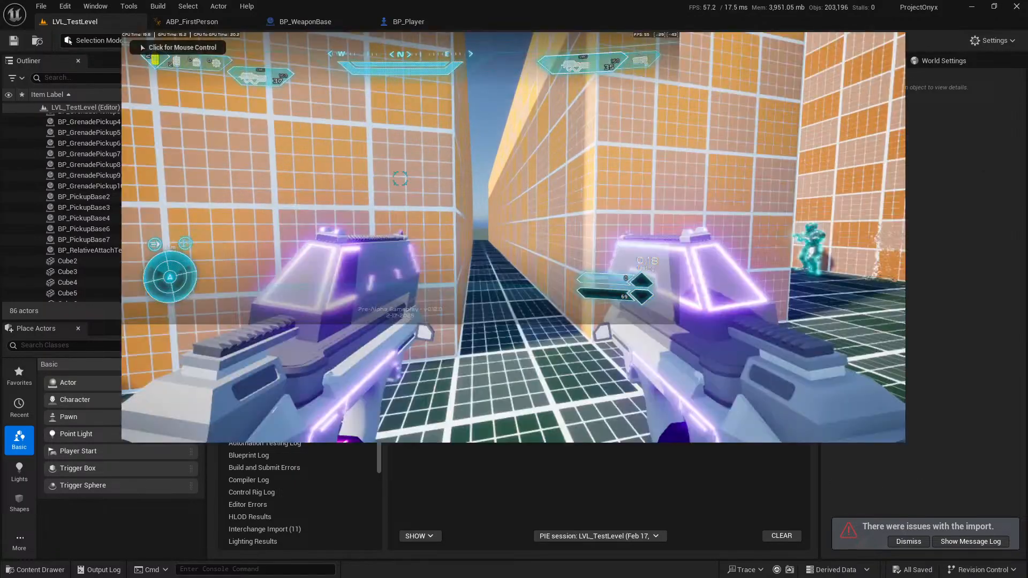
Playtest throwing grenades in the open area while carrying both SMGs.
left_click(512, 201)
key("w")
key("r")
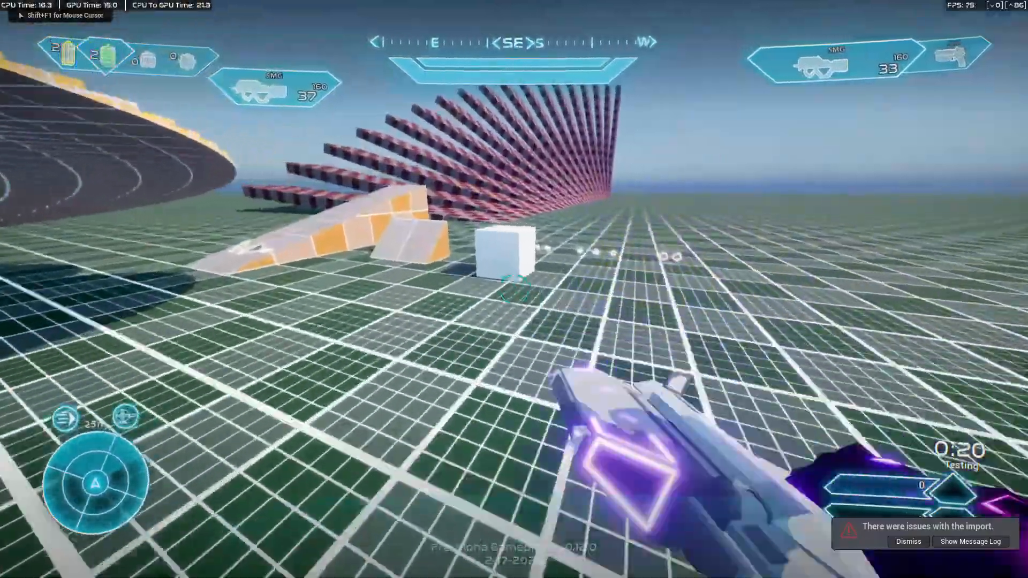
key("g")
key("g")
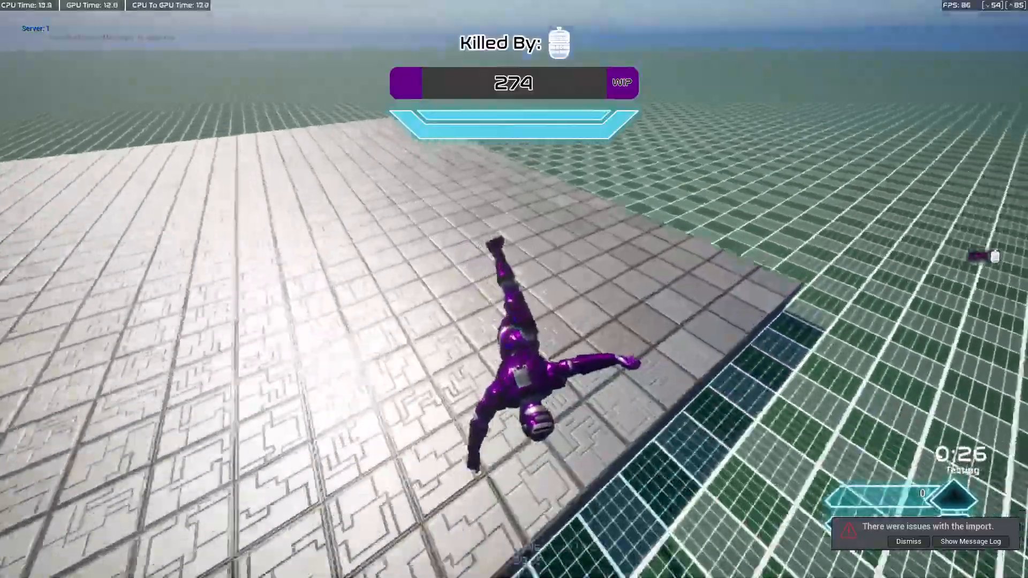
Respawn, run through the test level and pick up a second SMG to dual-wield again.
key("w")
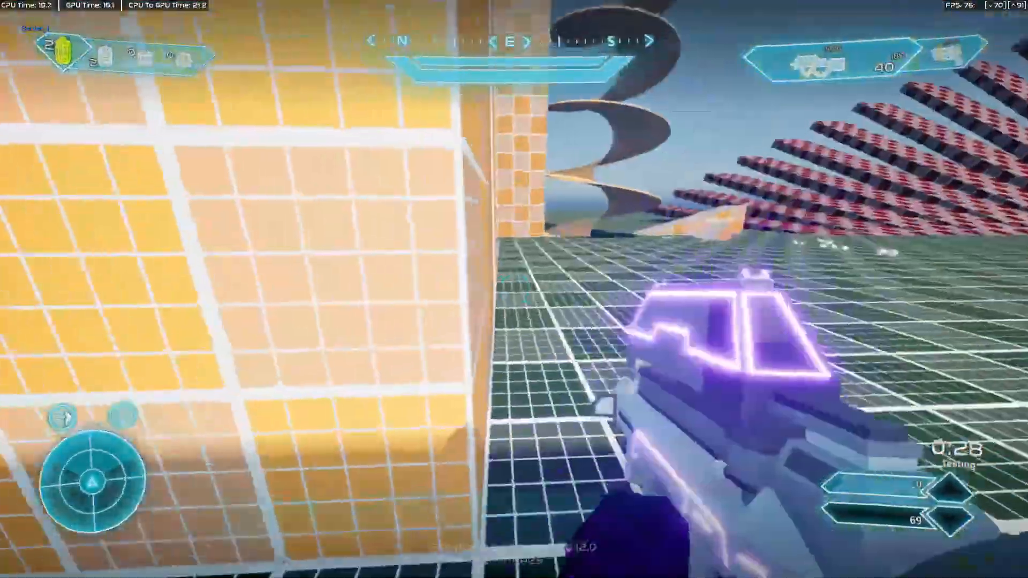
key("w")
key("space")
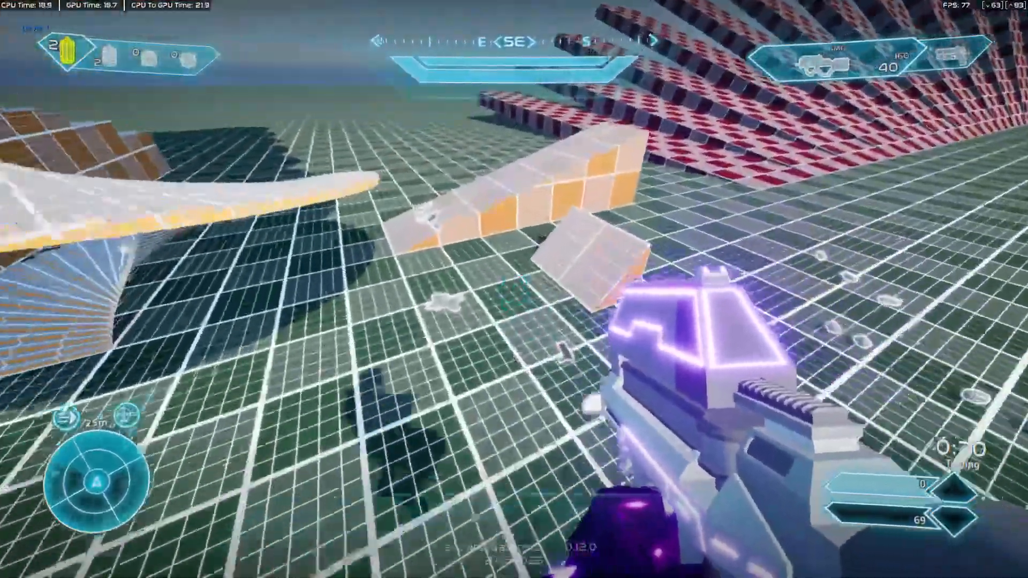
key("w")
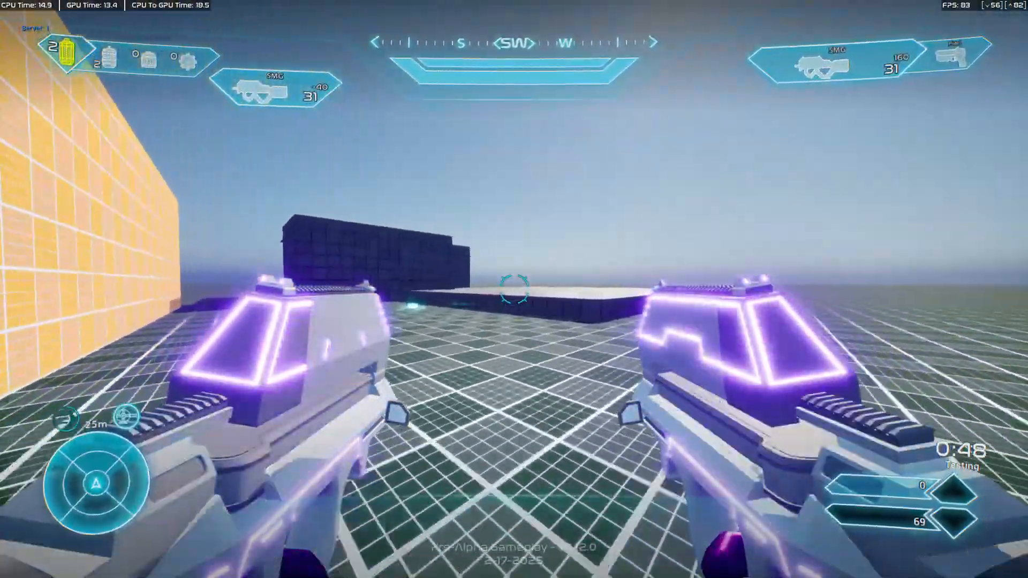
Run and jump around the blocks, ramp and red stairs with both SMGs to examine the new dual-wield pose in motion.
key("w")
key("space")
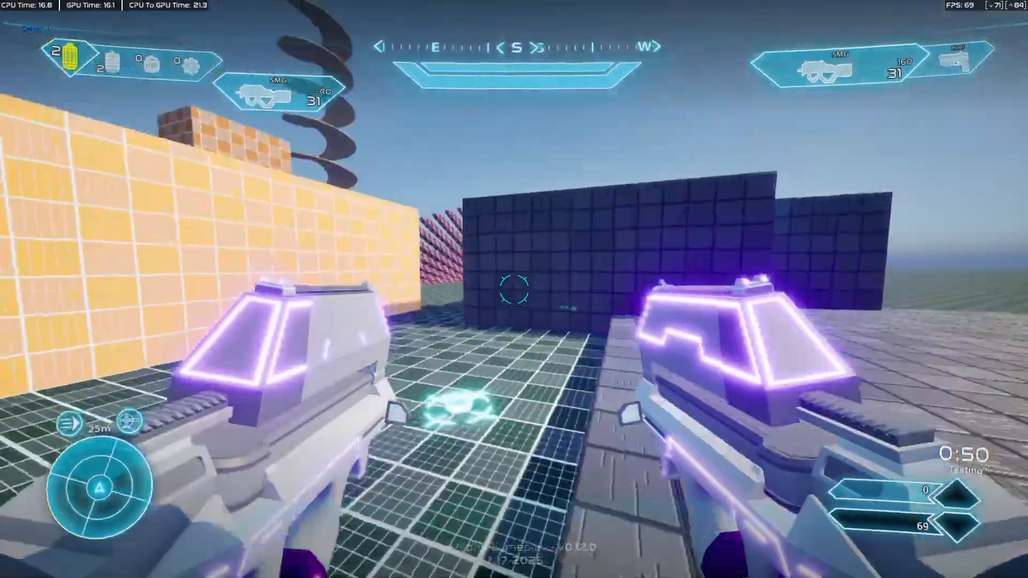
key("d")
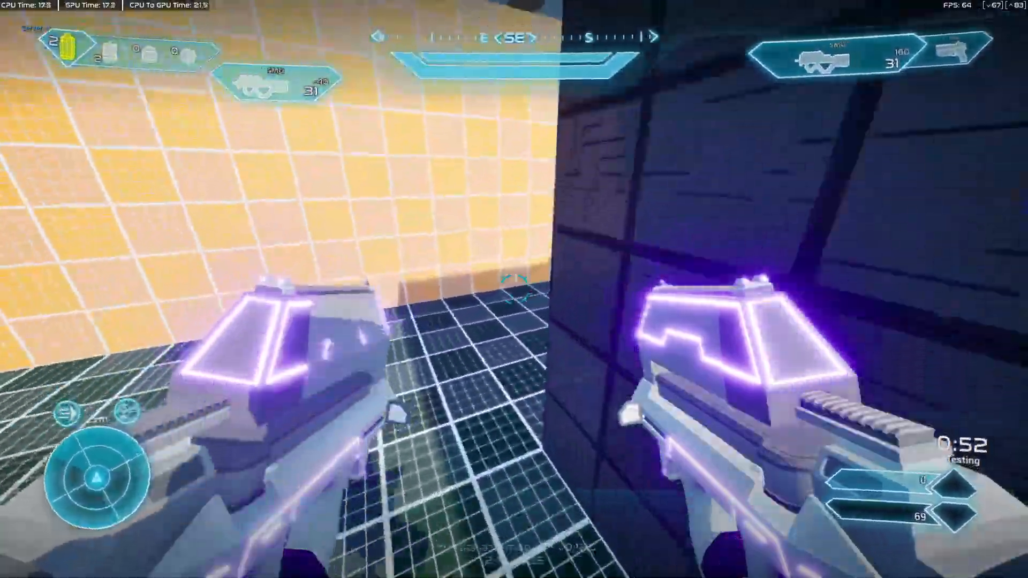
key("w")
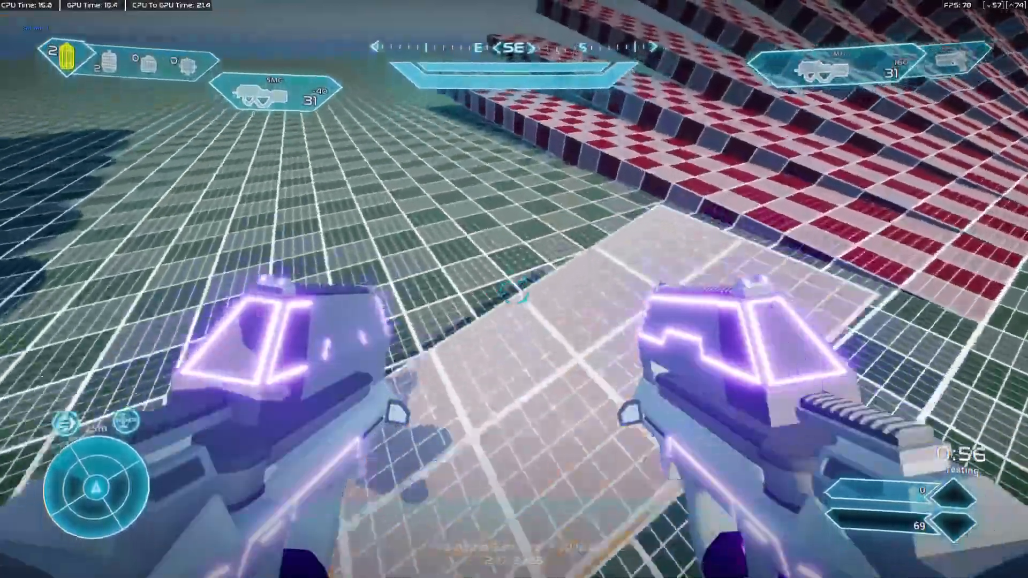
key("w")
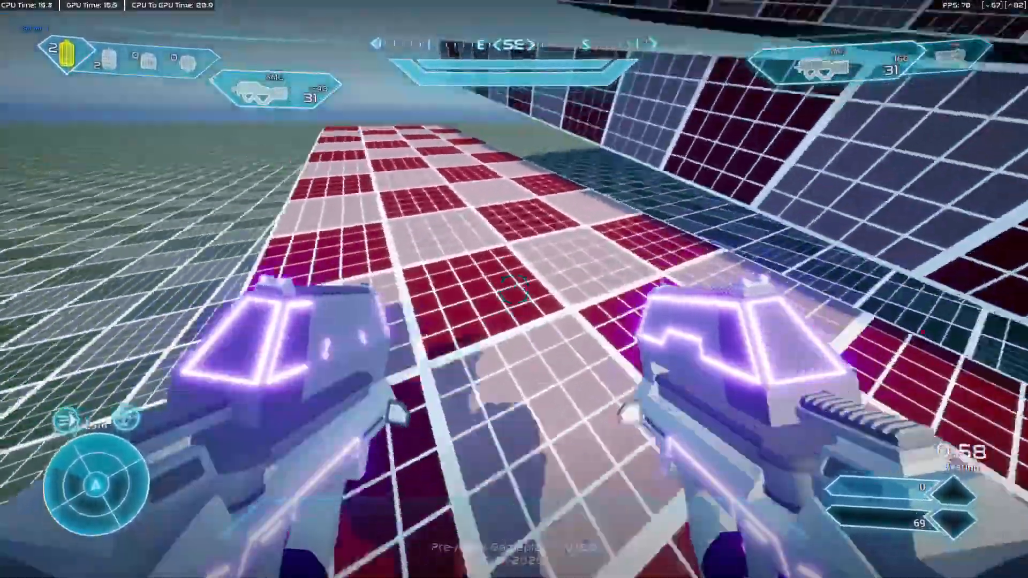
key("w")
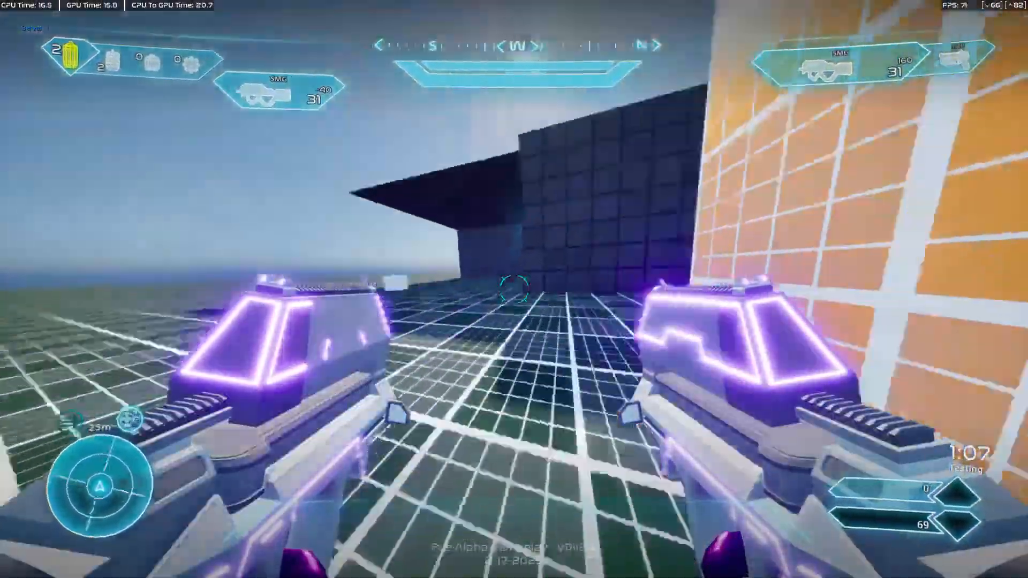
Fire both SMGs around the dark-walled structure and reload them to examine the dual-wield firing and reload poses.
left_click(513, 289)
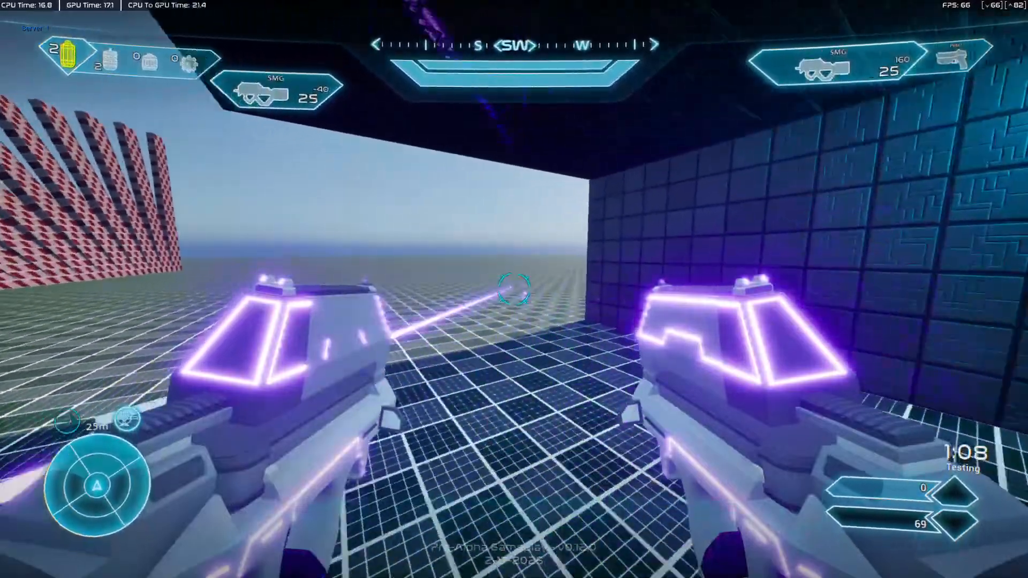
left_click(514, 289)
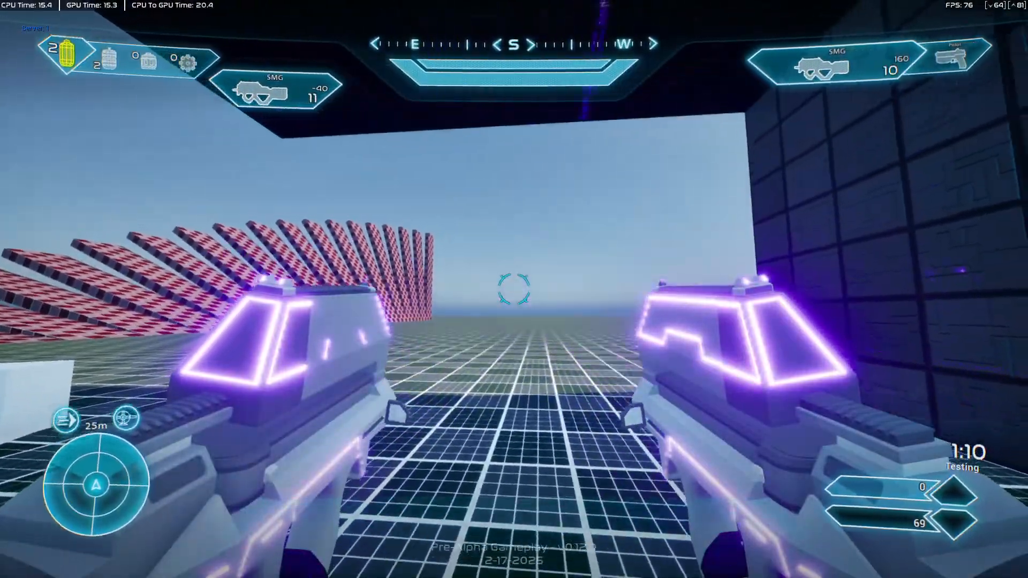
left_click(513, 289)
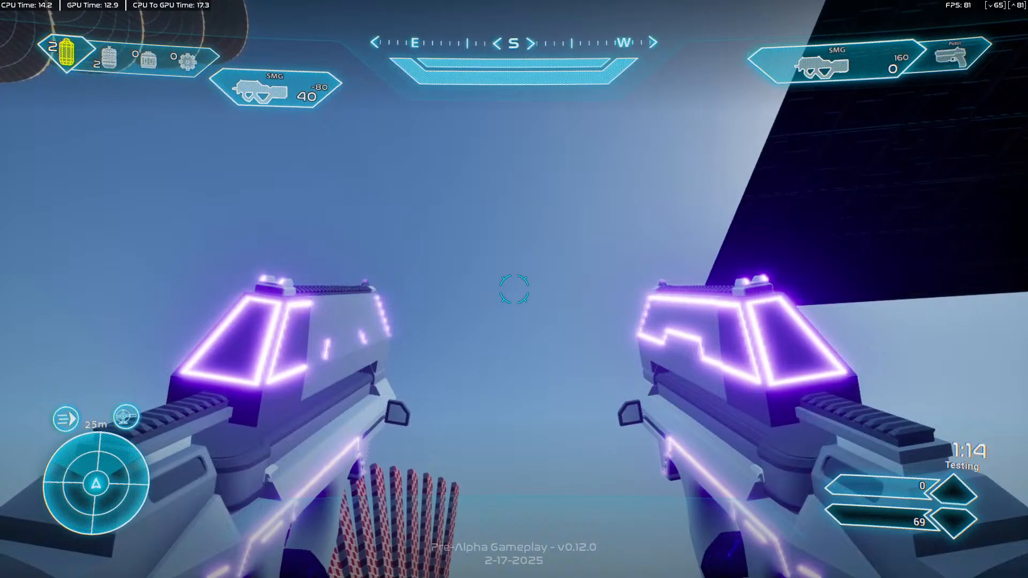
key("r")
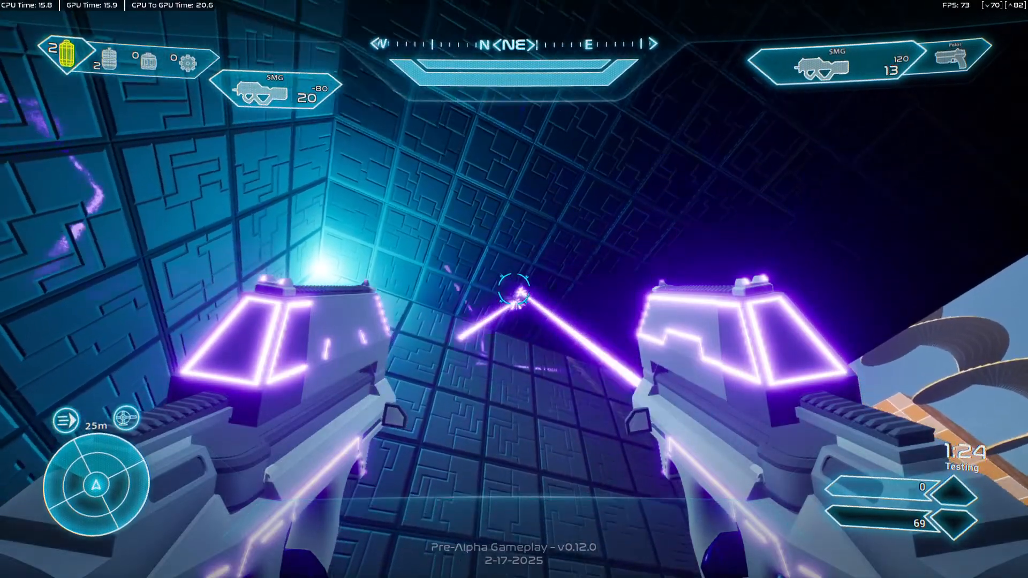
key("r")
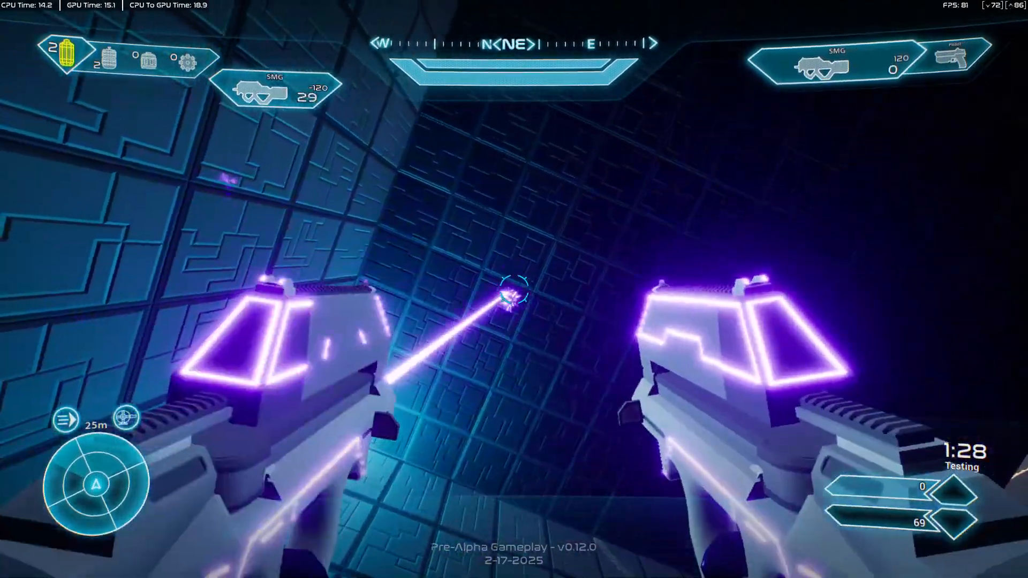
key("r")
Run to the dropped weapons near the ramp and spiral staircase, testing weapon pickup and dual-wield swapping along the way.
key("w")
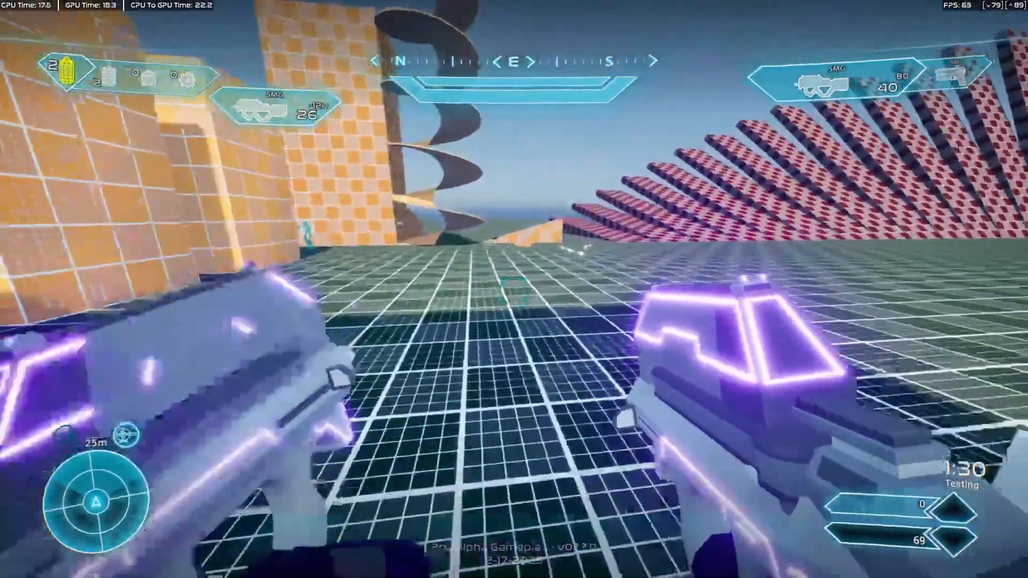
key("w")
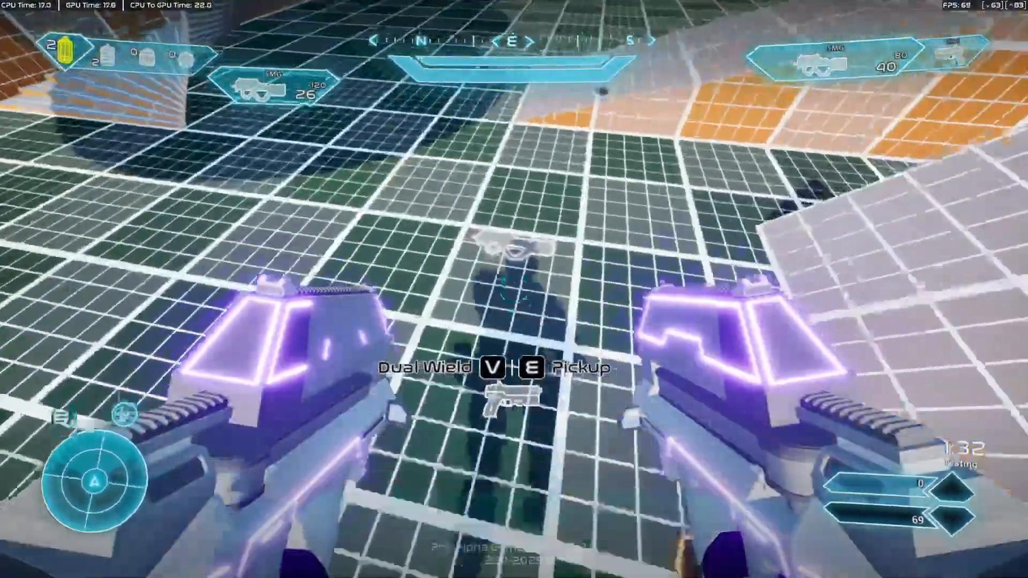
key("e")
key("v")
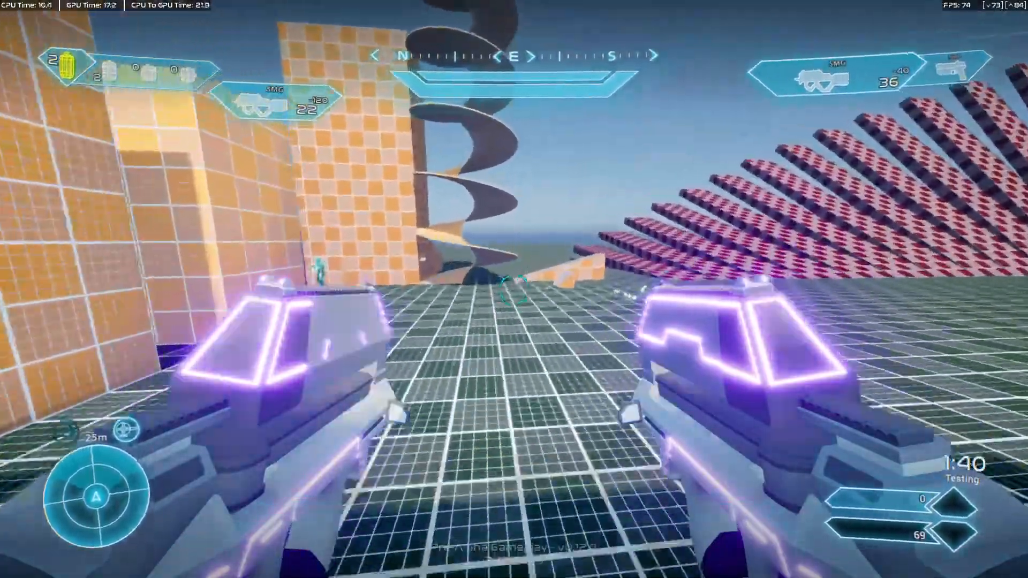
key("w")
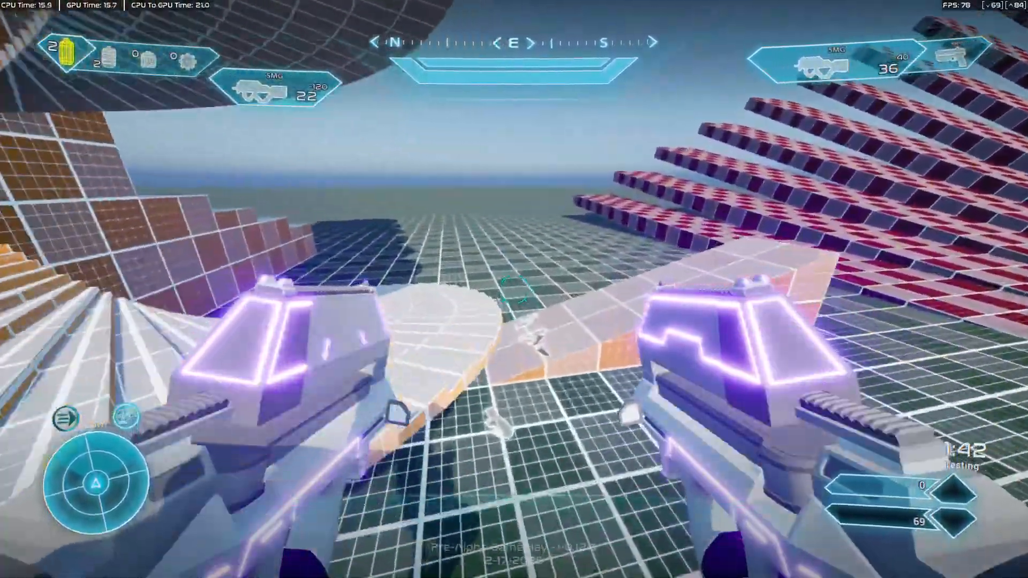
key("w")
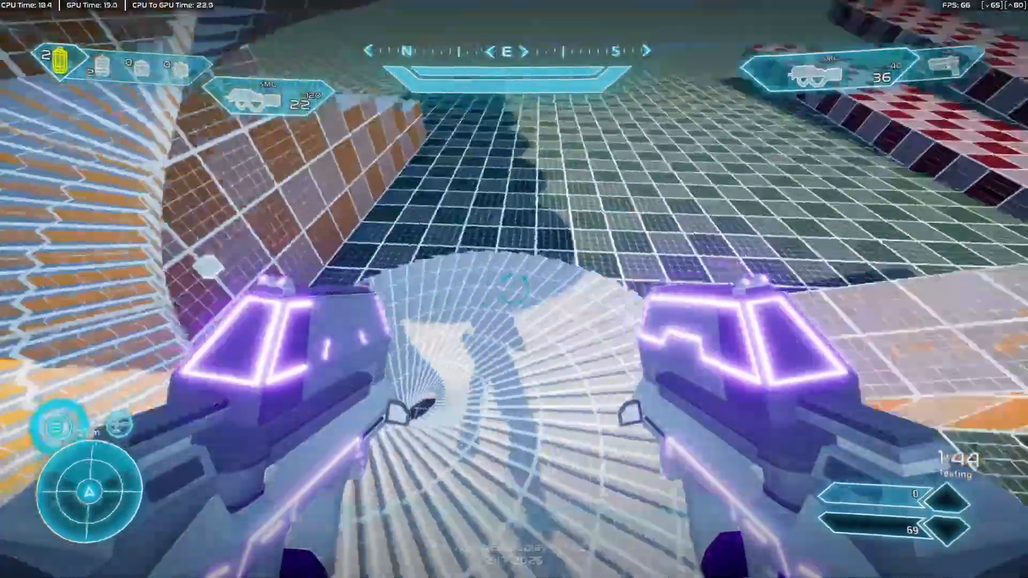
key("w")
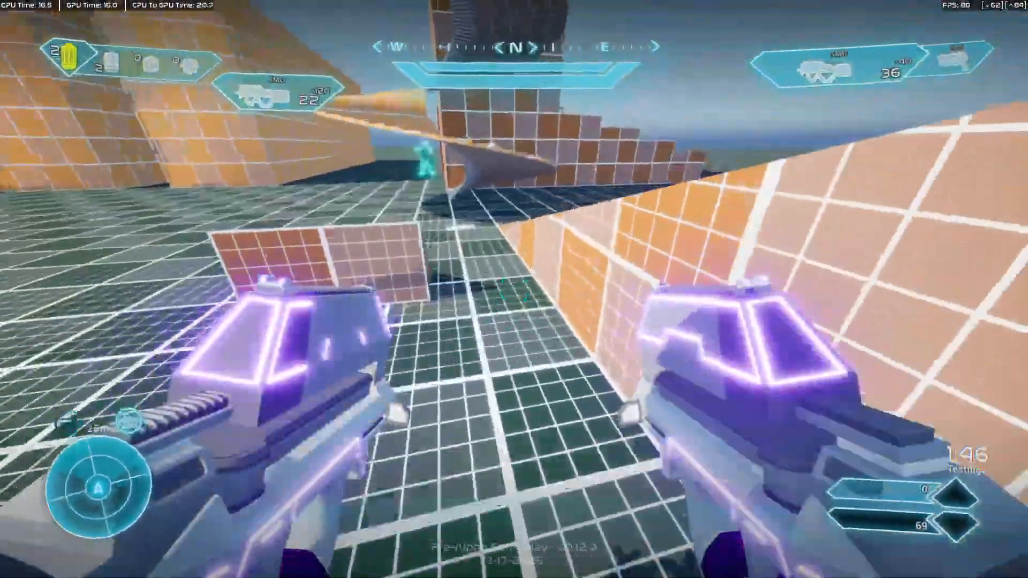
Jump and fire both SMGs around the ramp, moving over the dropped weapons to examine the pose while looking down.
key("space")
key("w")
left_click(513, 289)
right_click(513, 289)
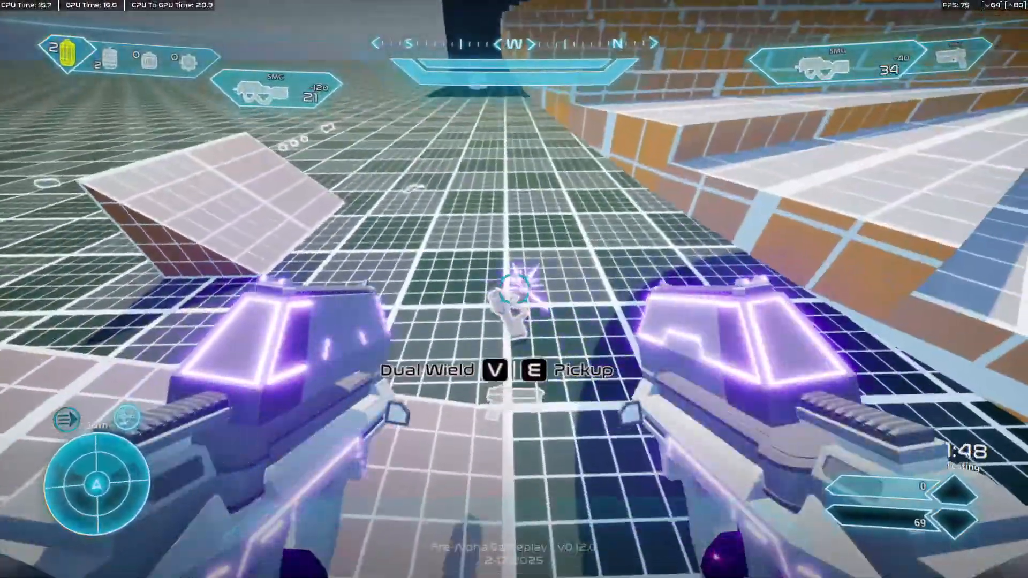
key("w")
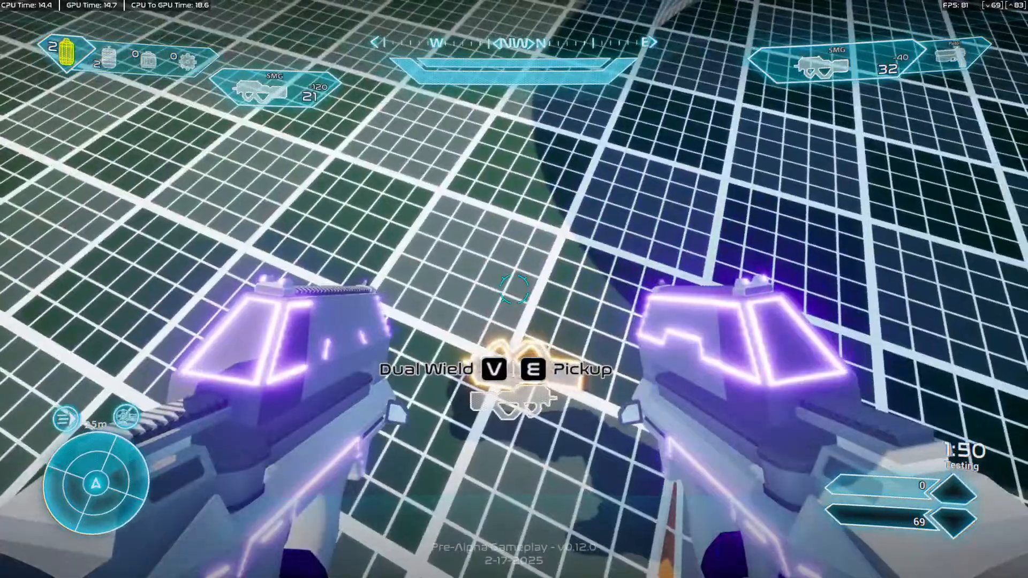
key("a")
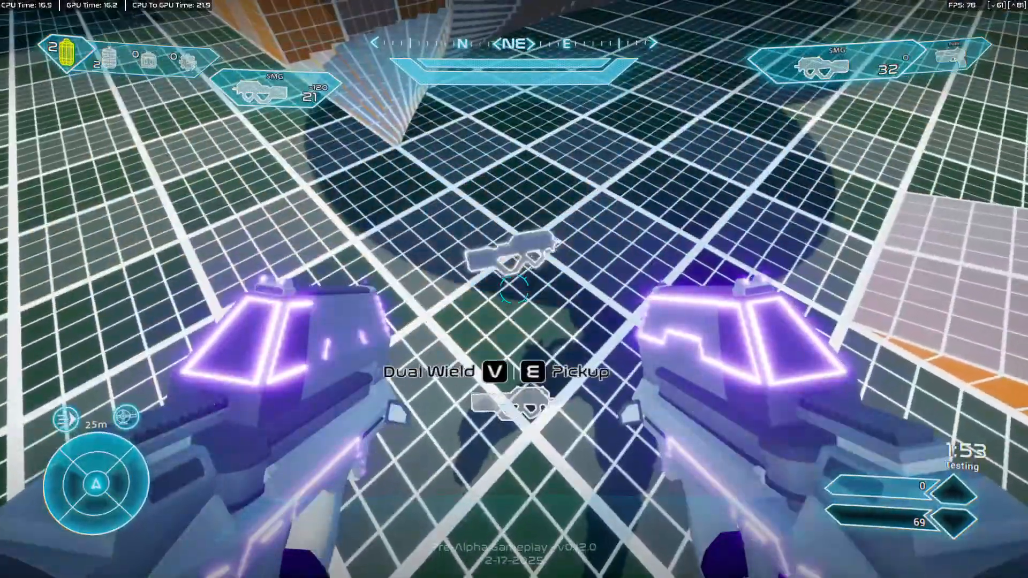
right_click(514, 289)
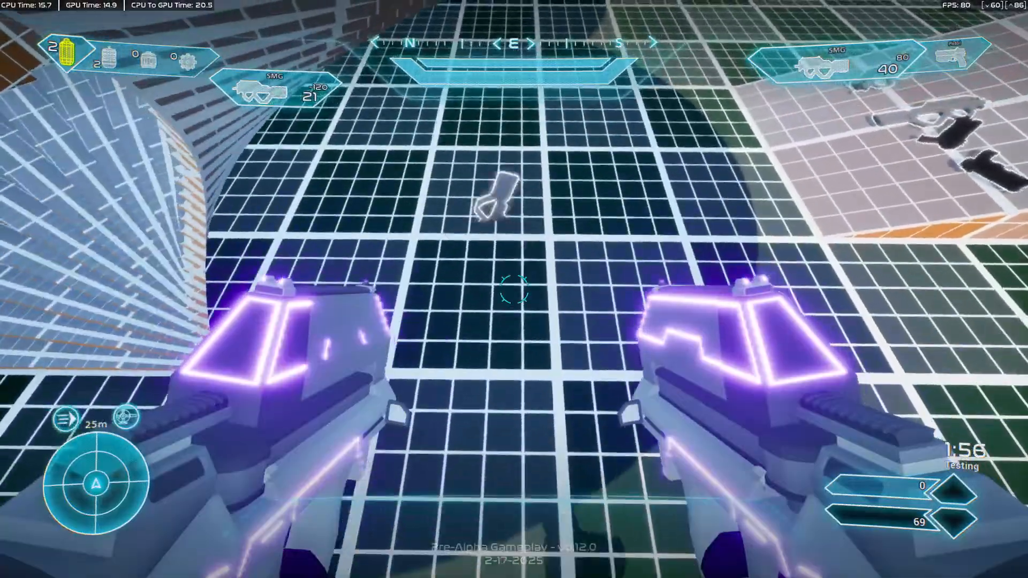
key("space")
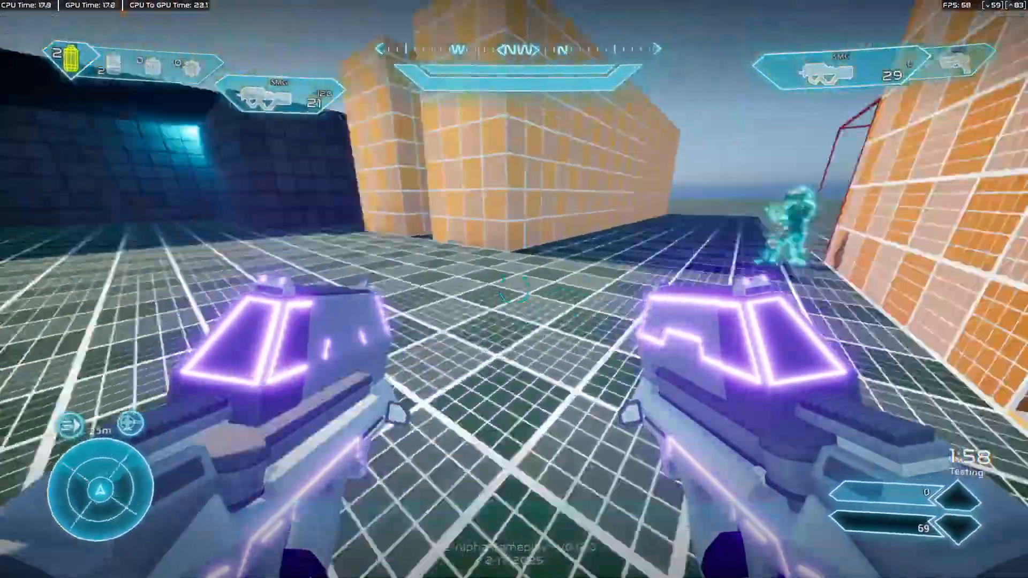
Run across the open grid floor toward the orange blocks and fire the left and right SMGs.
key("w")
key("w")
key("w")
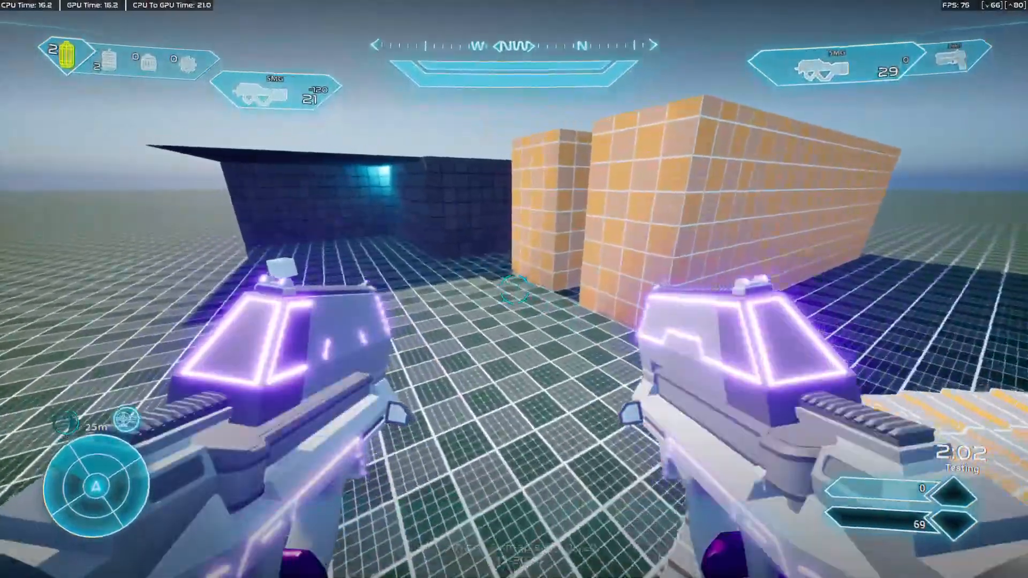
key("v")
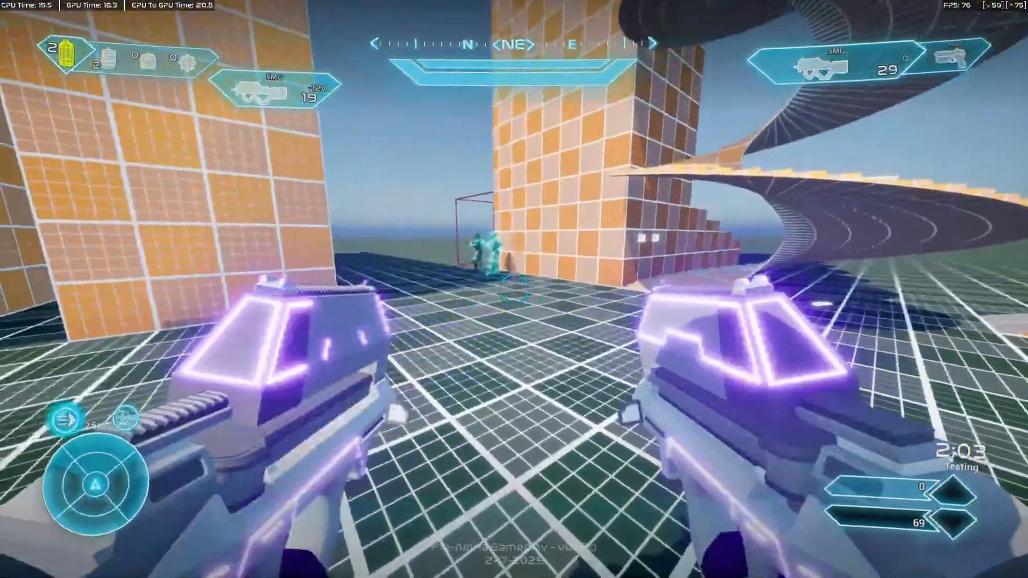
left_click(514, 289)
right_click(514, 289)
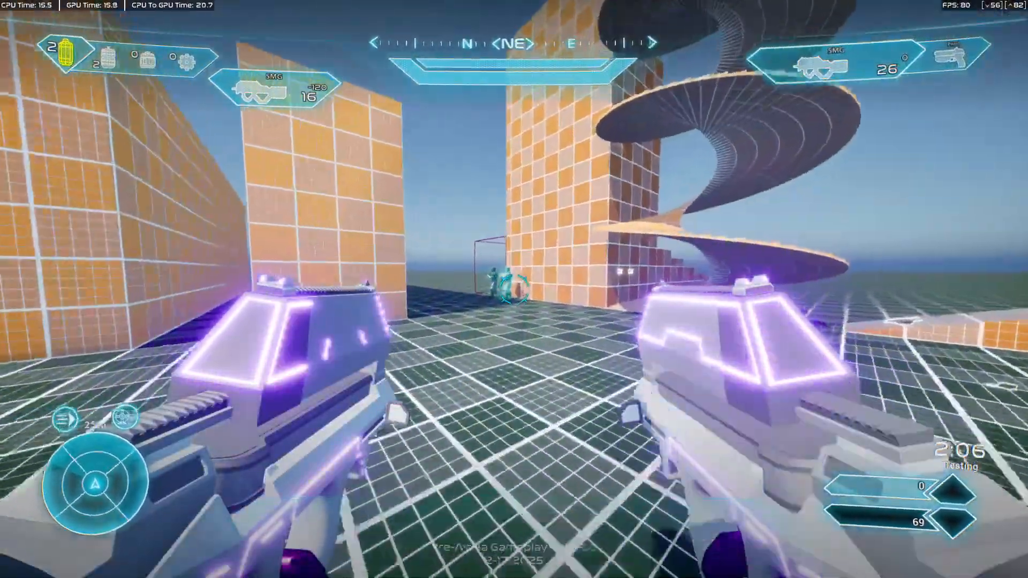
Approach the glowing dummy beside the orange wall and empty the SMGs at close range.
key("w")
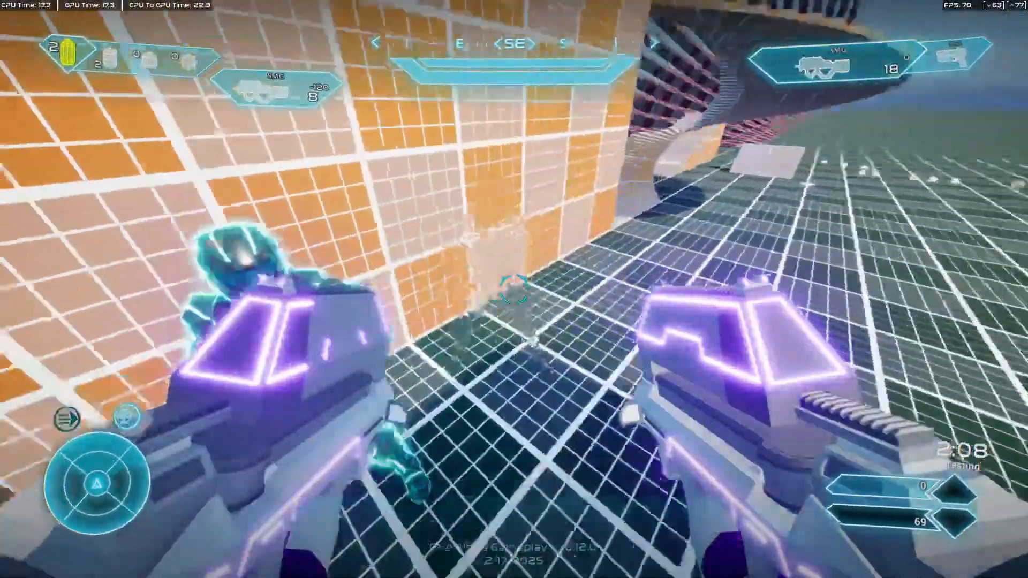
left_click(514, 289)
right_click(514, 289)
key("w")
left_click(514, 289)
right_click(514, 289)
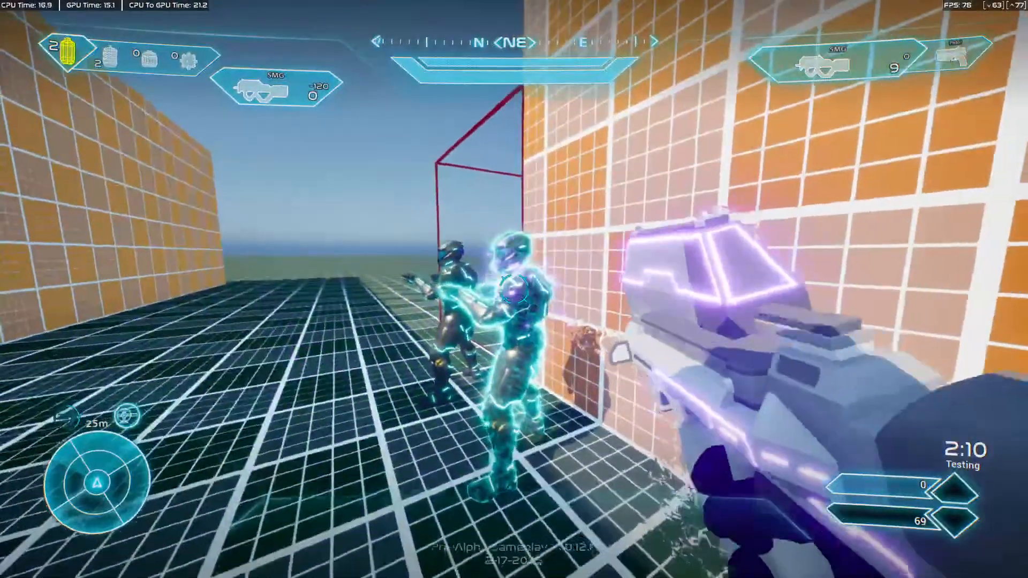
Back away from the two dummies, move in again and fire both SMGs at the dark-armoured one.
key("s")
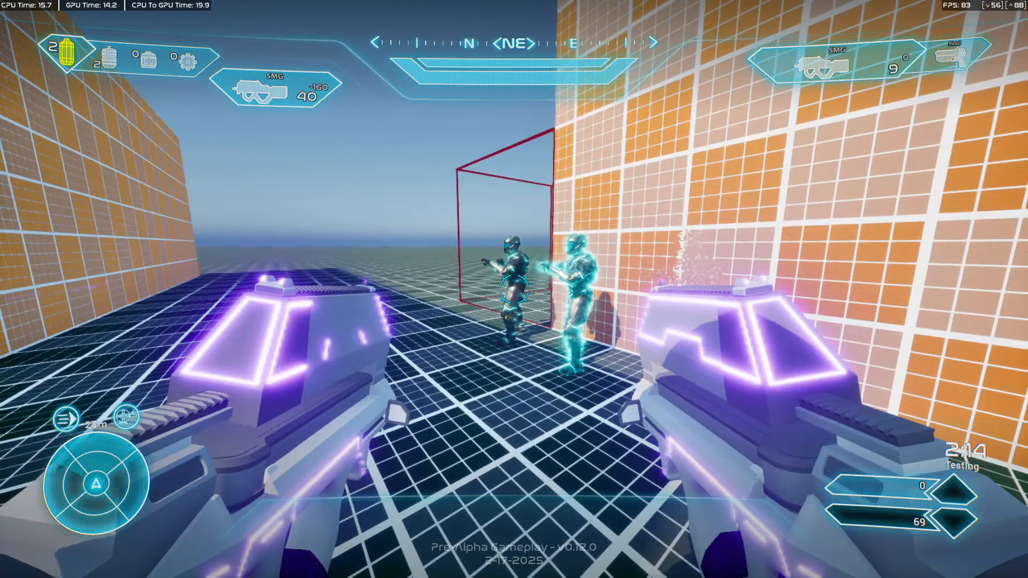
key("w")
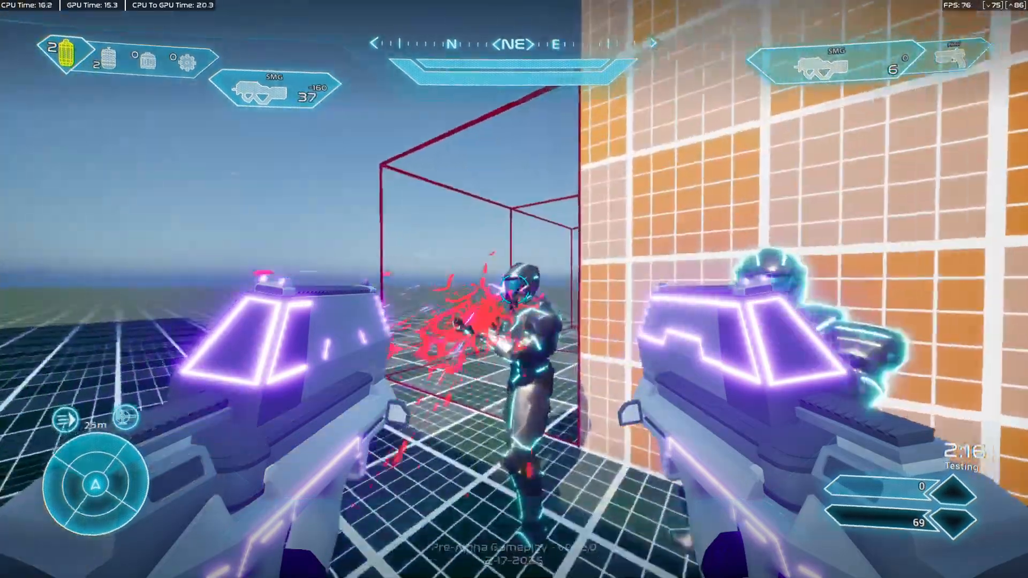
left_click(514, 289)
right_click(514, 289)
key("w")
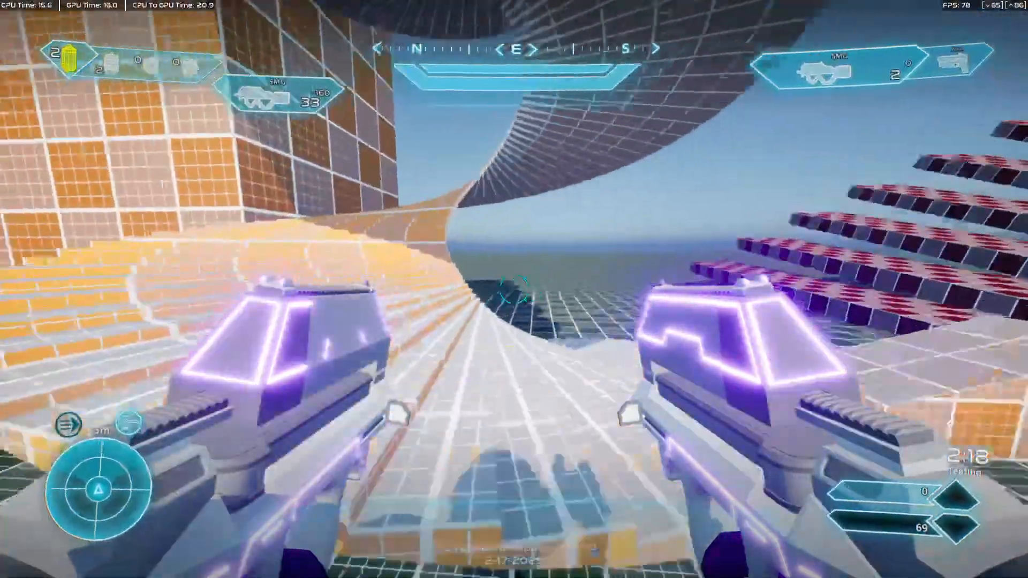
Run past the spiral staircase, jump and shoot at the dummies from above with both SMGs.
key("w")
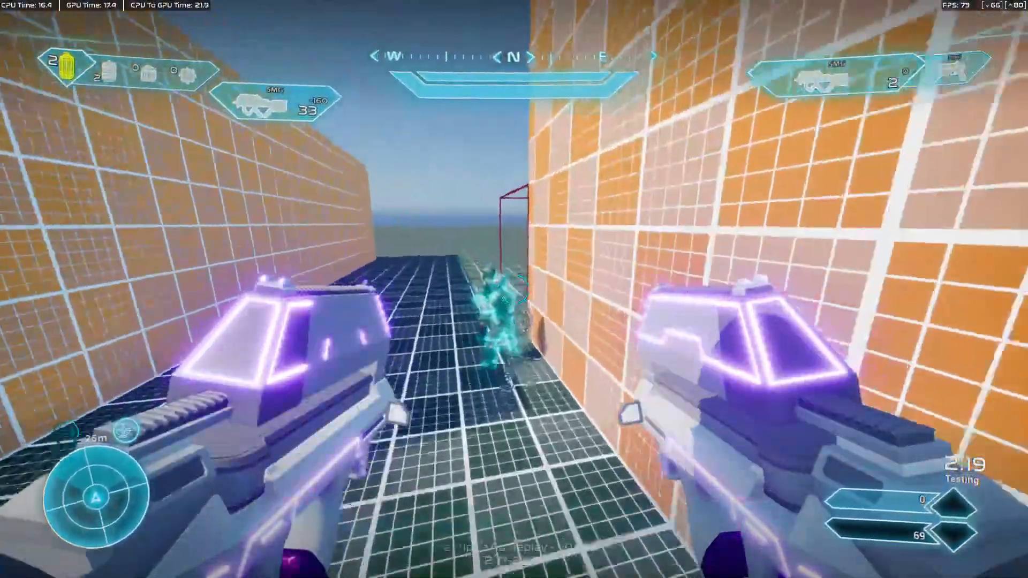
key("space")
left_click(514, 289)
right_click(513, 289)
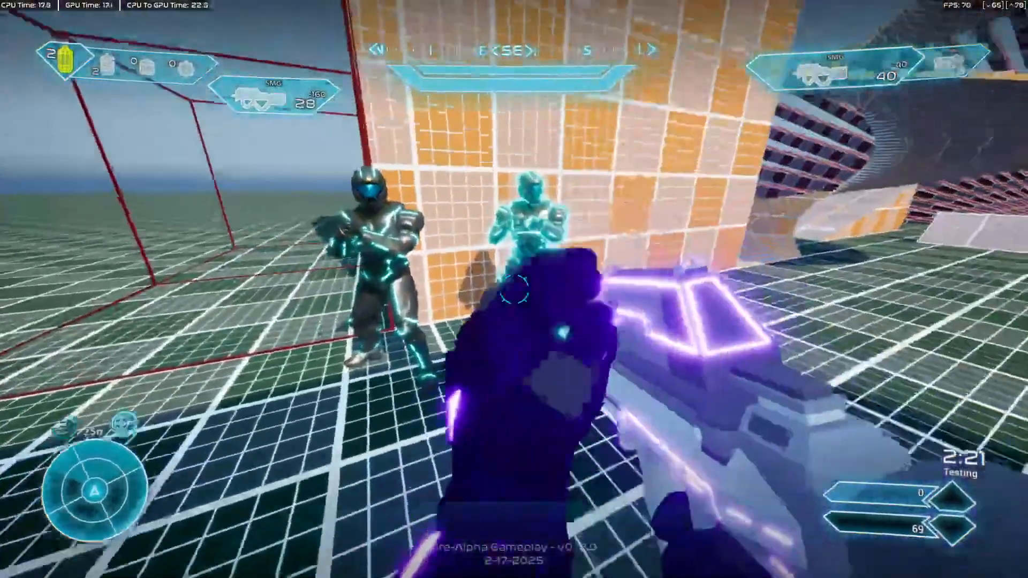
left_click(514, 289)
right_click(514, 289)
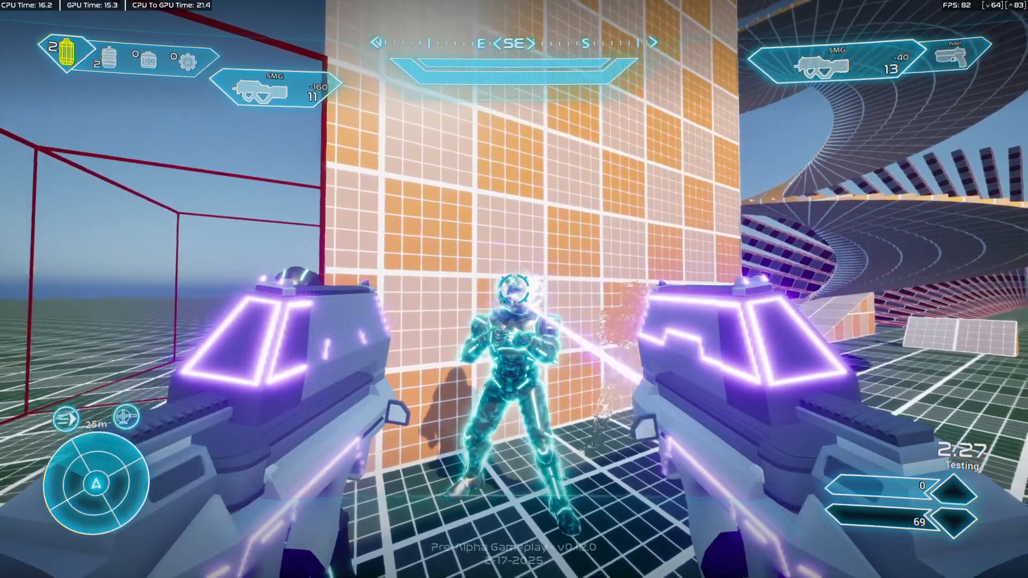
Fire each SMG separately at the dummies from close range to examine single-side firing and reloading.
key("w")
right_click(513, 289)
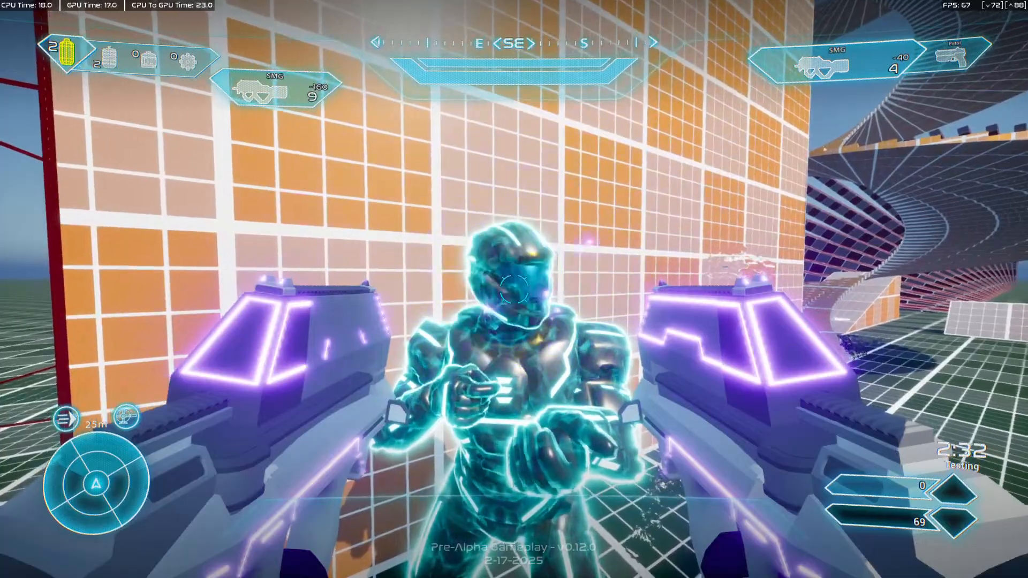
left_click(514, 289)
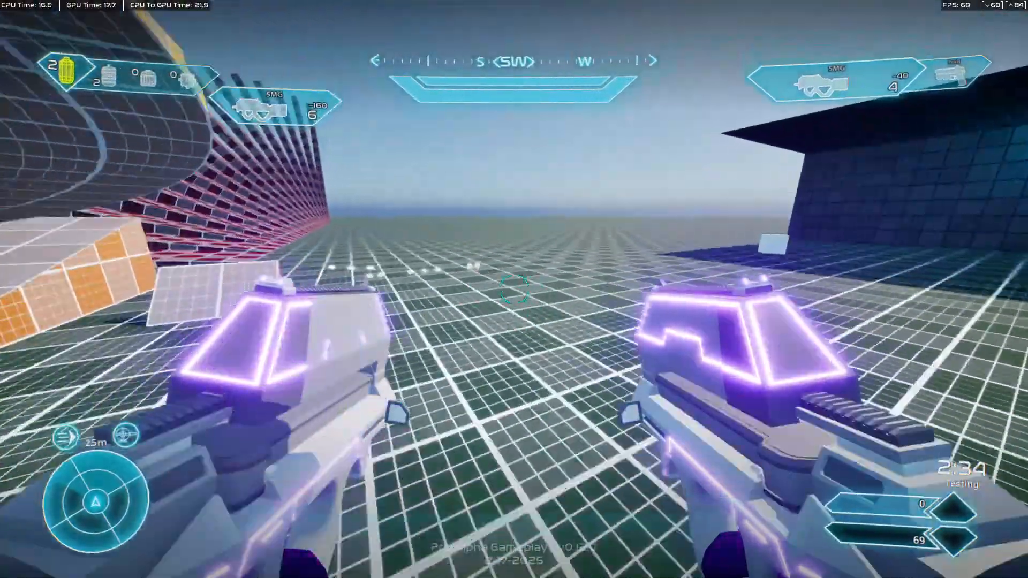
left_click(513, 289)
right_click(514, 289)
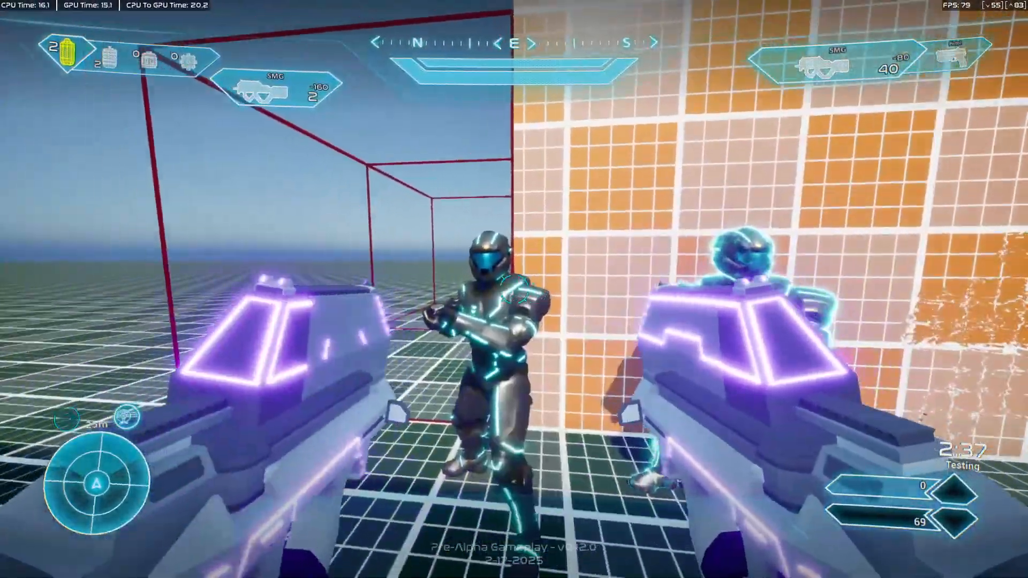
left_click(514, 289)
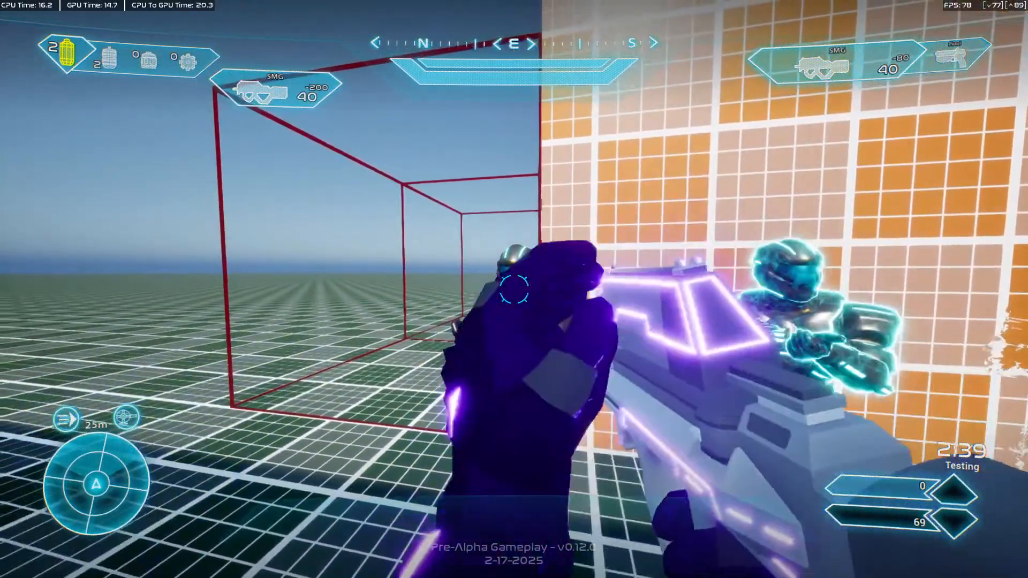
left_click(514, 289)
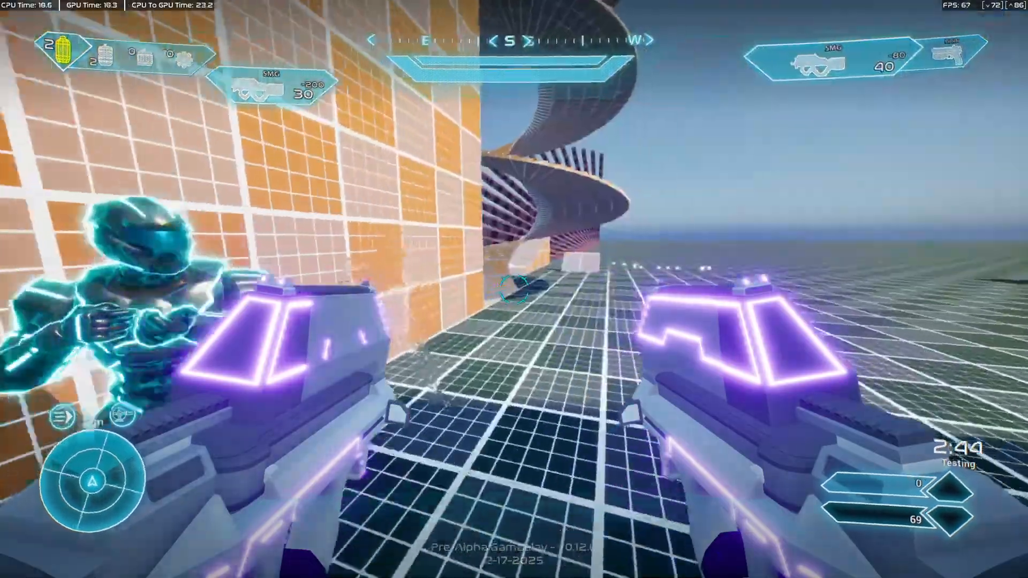
Run around the open floor and back past the orange blocks to examine the dual-wield pose in motion.
key("w")
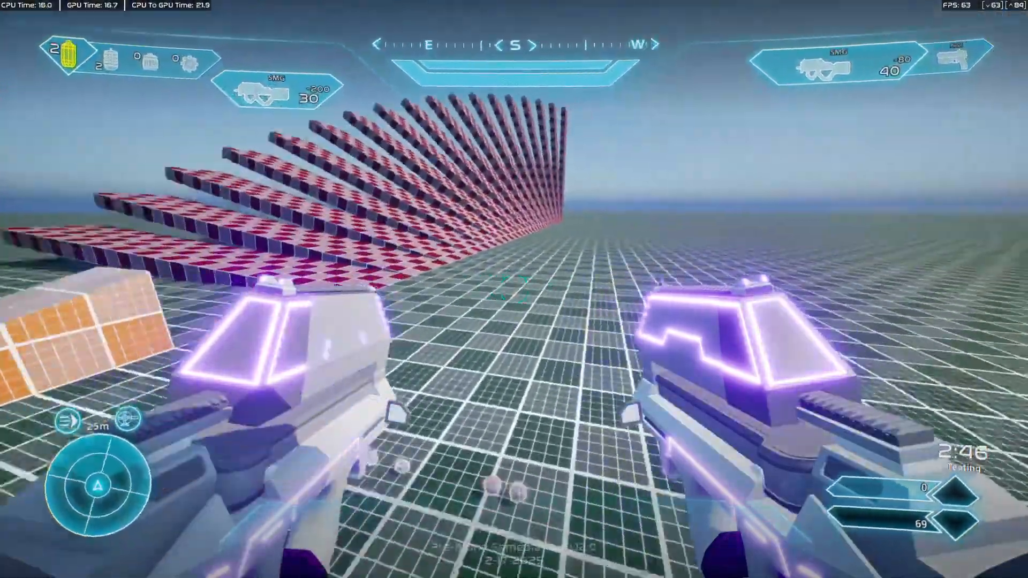
key("s")
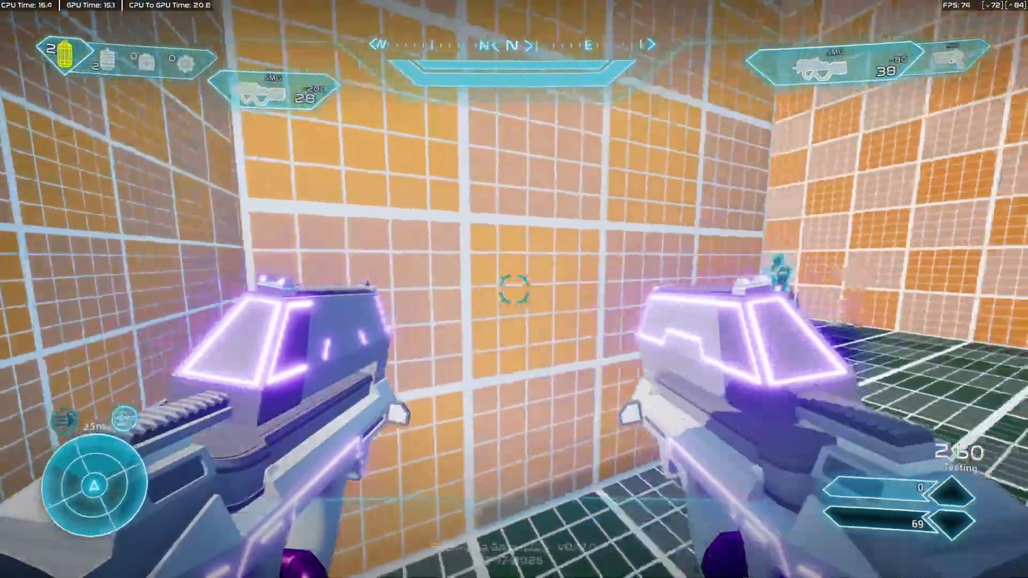
key("w")
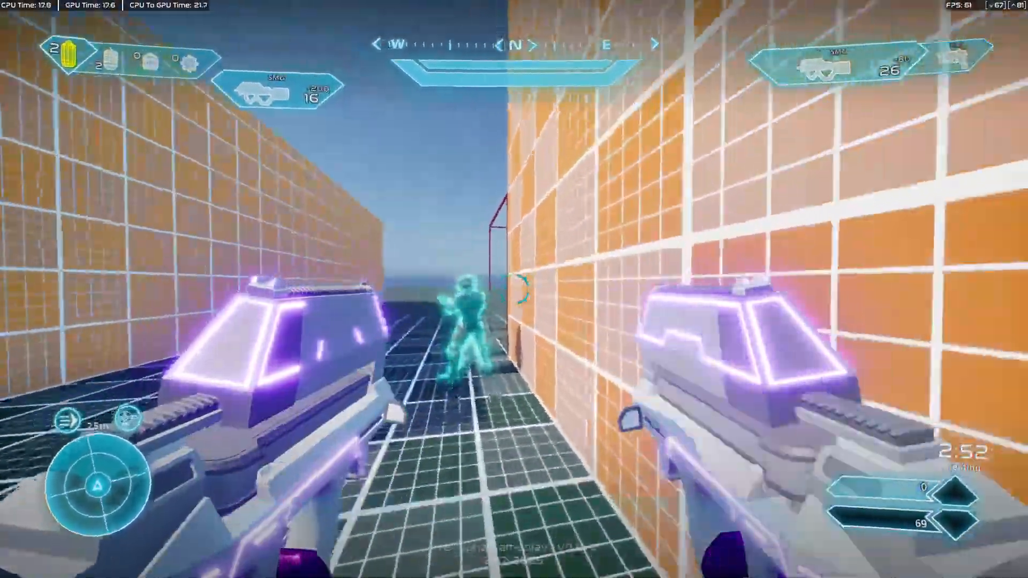
Reload, circle the dummies and shoot at them and the orange corner wall on the move.
key("r")
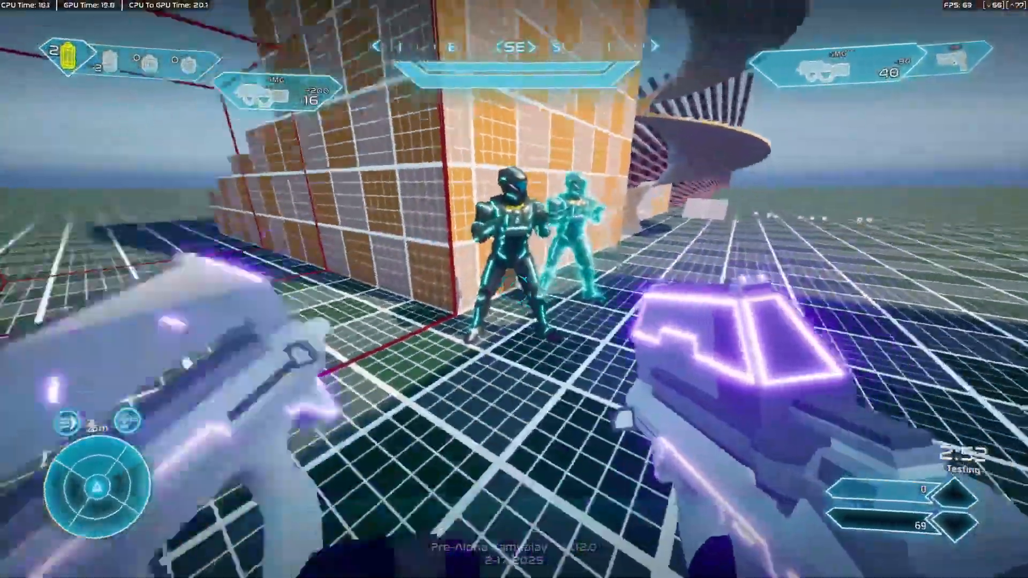
key("w")
left_click(514, 290)
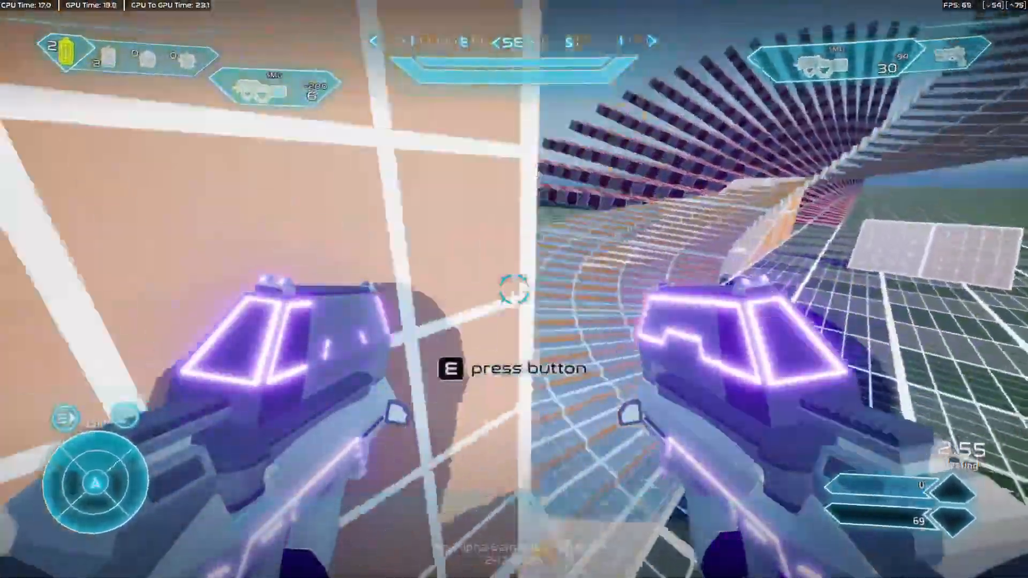
key("w")
left_click(514, 289)
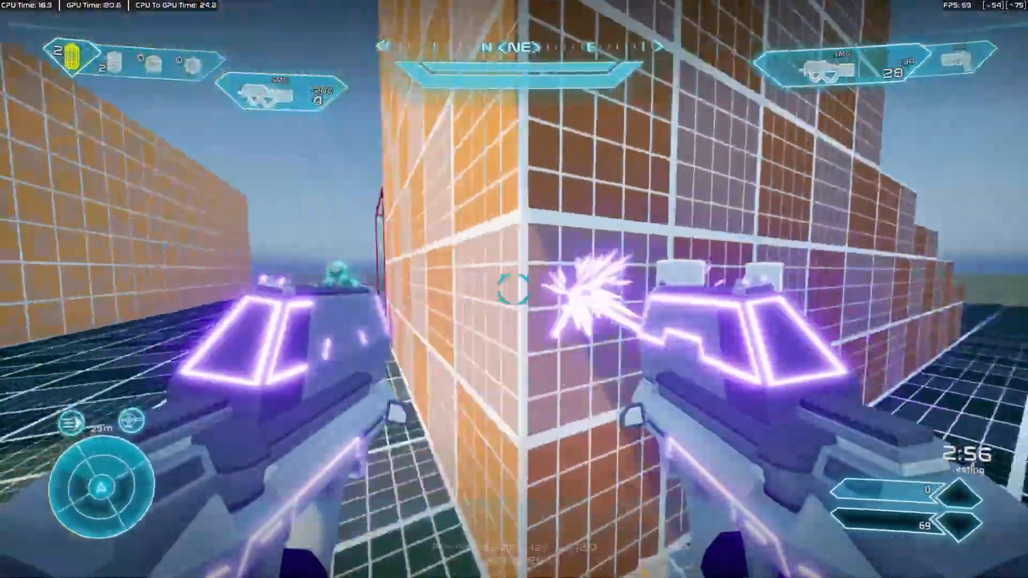
Reload at the orange corner wall and run around the dummies and spiral staircase to examine the dual-wield pose in motion.
key("r")
key("w")
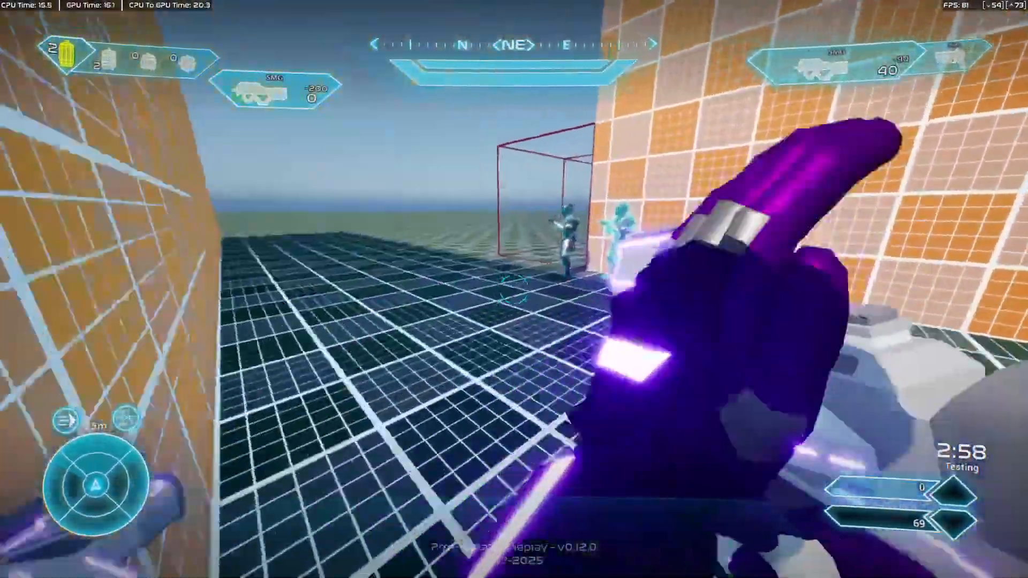
key("s")
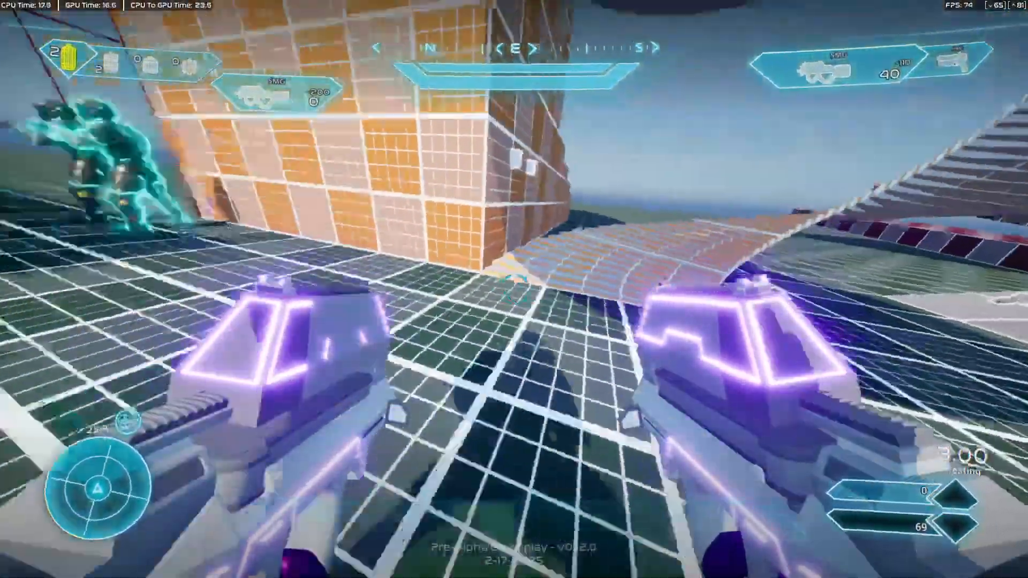
key("w")
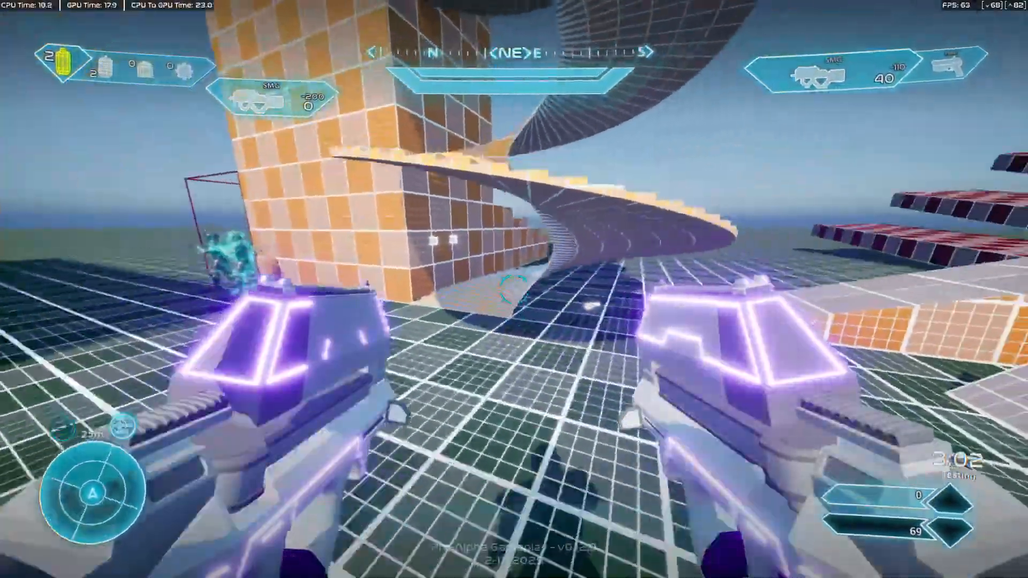
key("w")
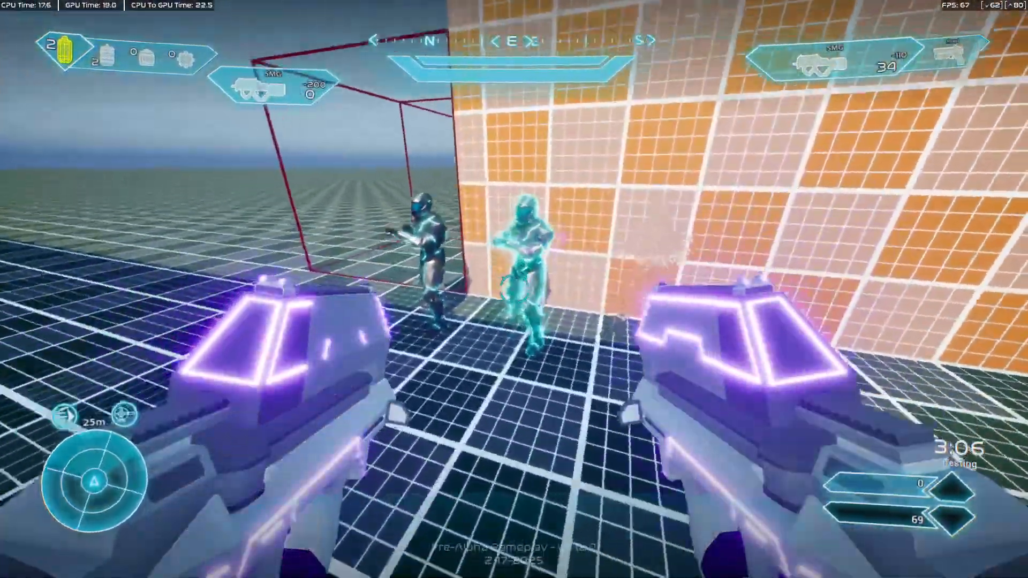
Reload beside the dummies, then run into the dark blue covered room and back out towards the orange blocks.
key("w")
key("r")
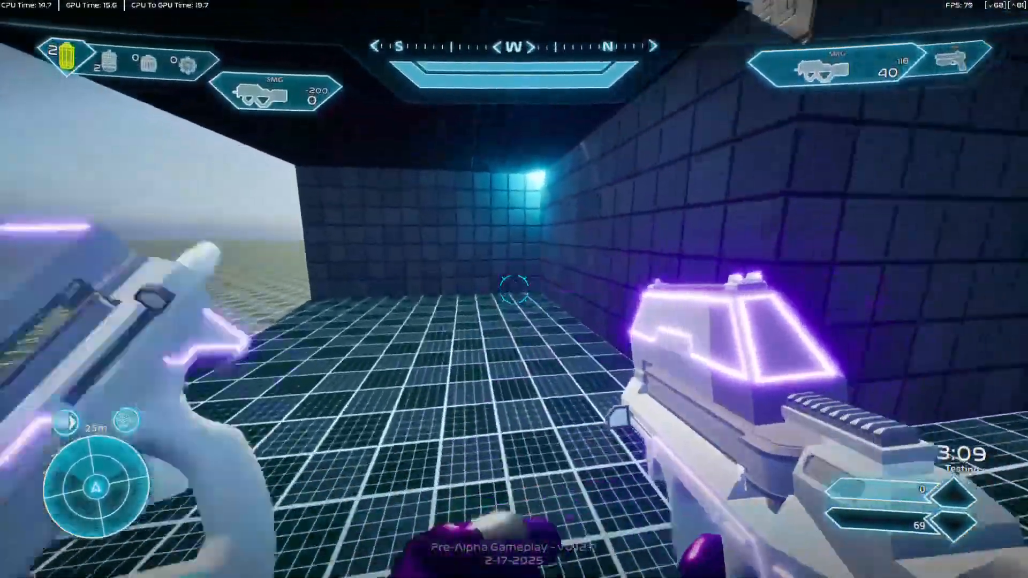
left_click(513, 289)
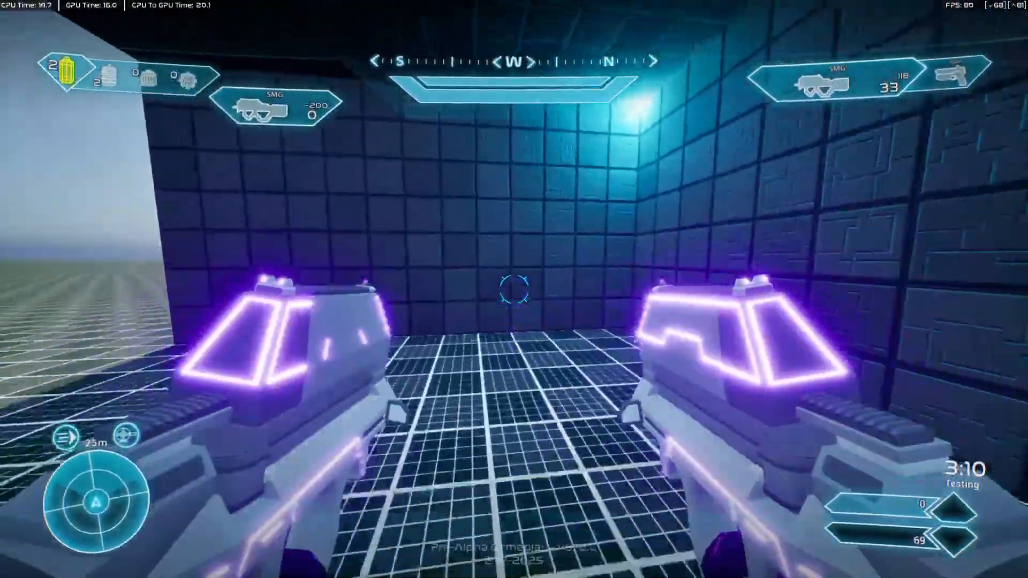
key("w")
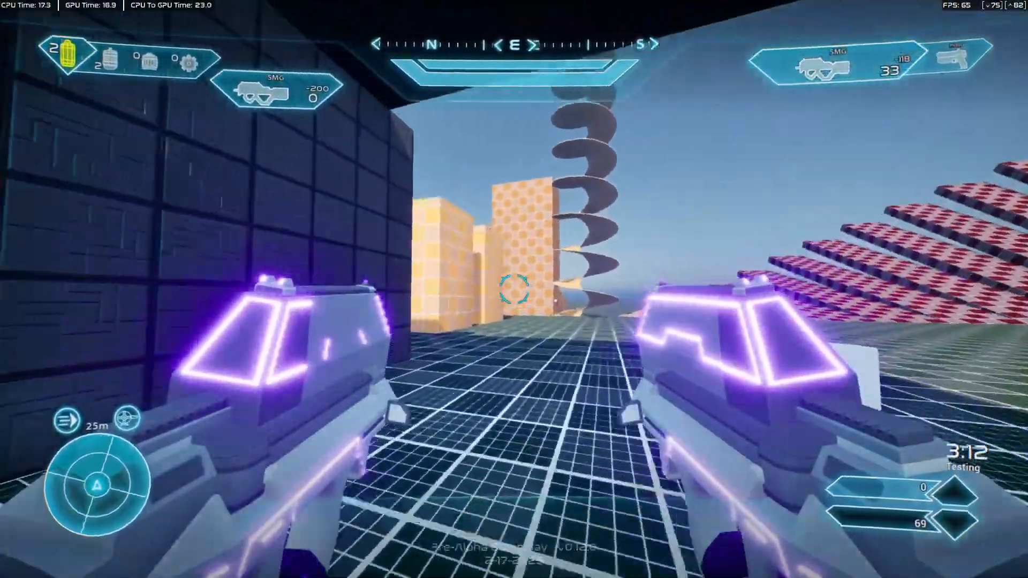
key("w")
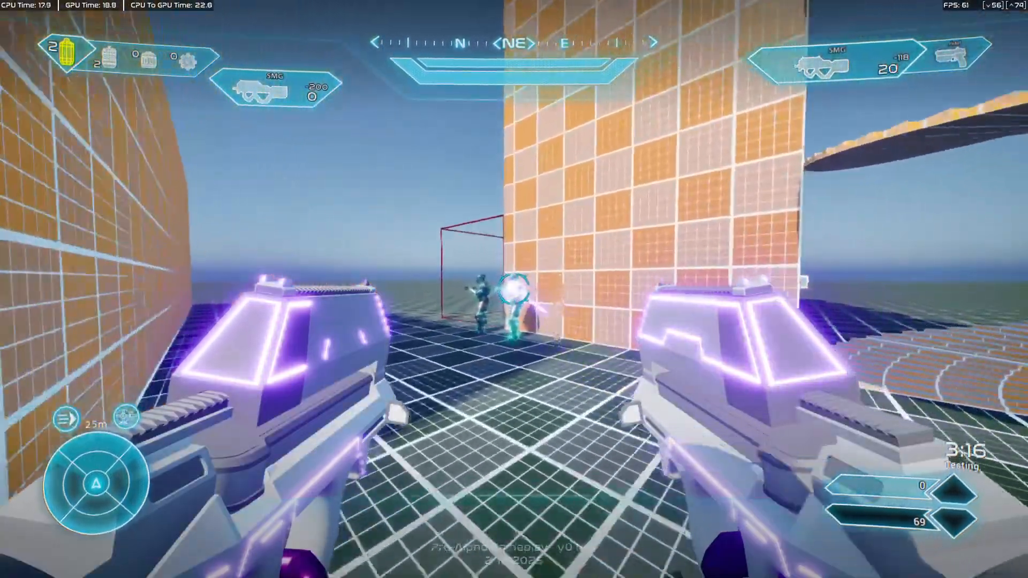
Run up to the glowing dummy and fire repeated bursts at its head from close range with one SMG.
key("w")
left_click(514, 289)
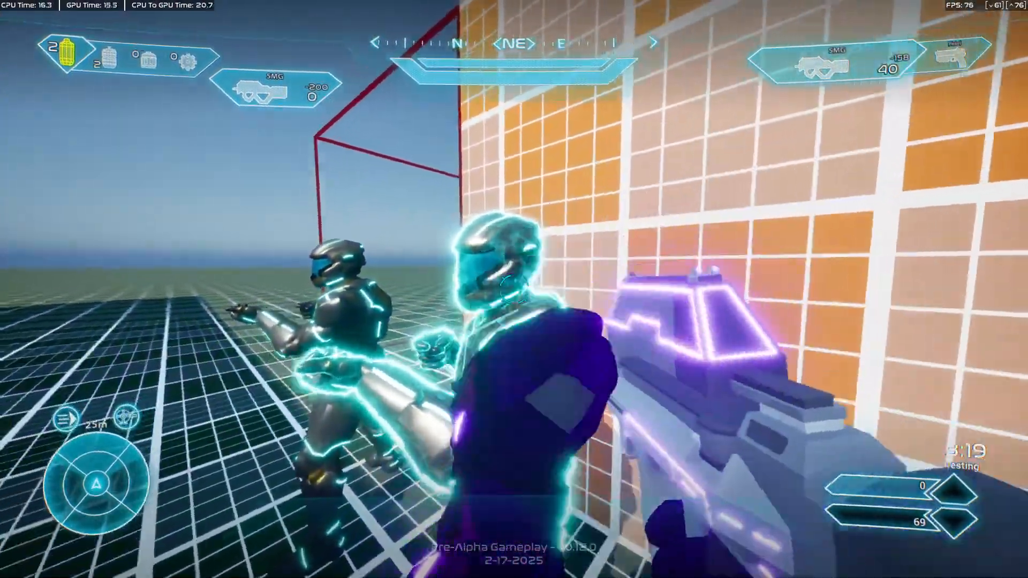
left_click(514, 289)
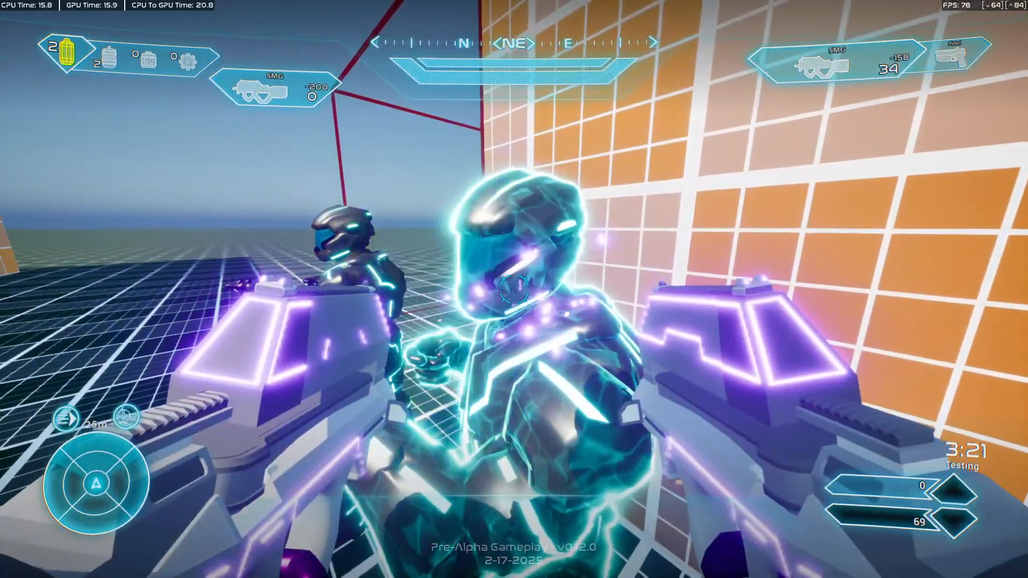
left_click(514, 289)
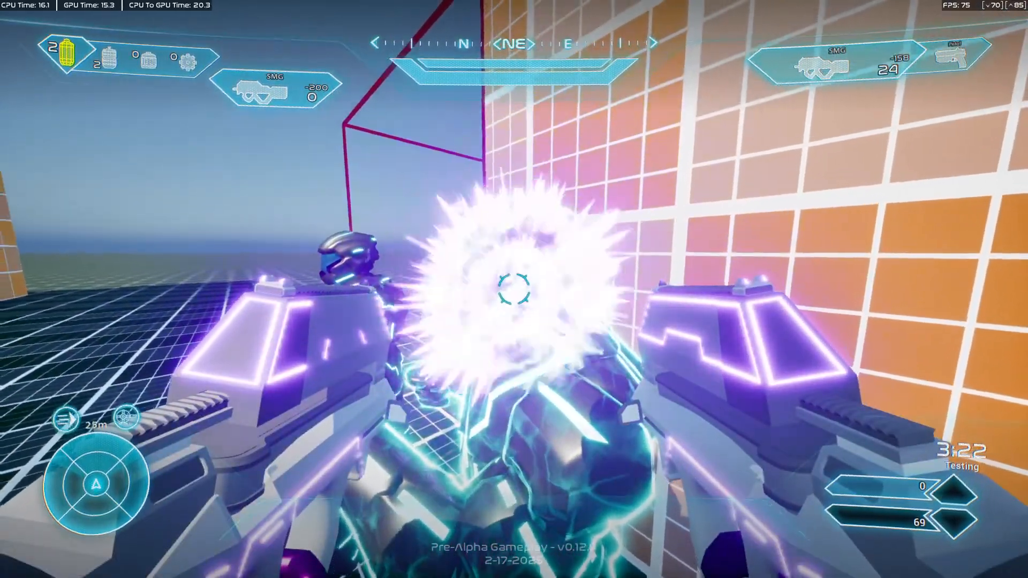
left_click(514, 289)
left_click(514, 289)
left_click(514, 289)
left_click(514, 289)
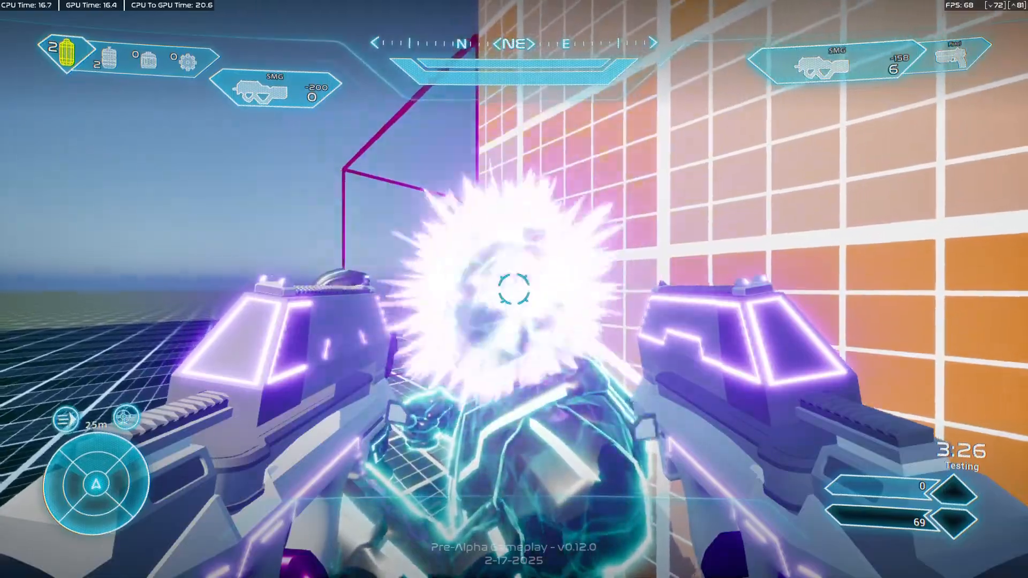
Back away from the dummies while firing, reload on the open floor and end the playtest.
key("s")
left_click(513, 289)
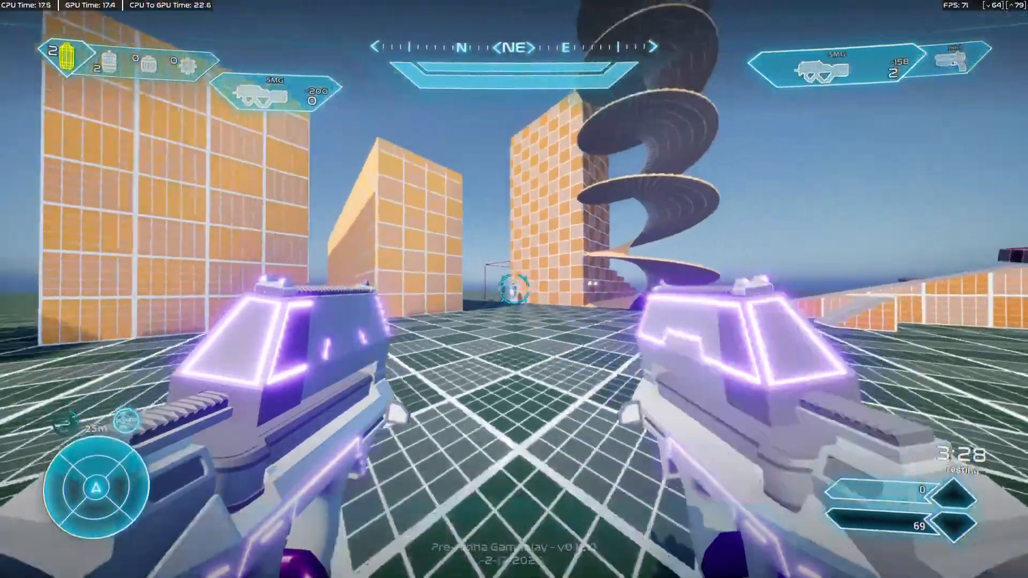
key("r")
key("w")
key("F11")
key("Escape")
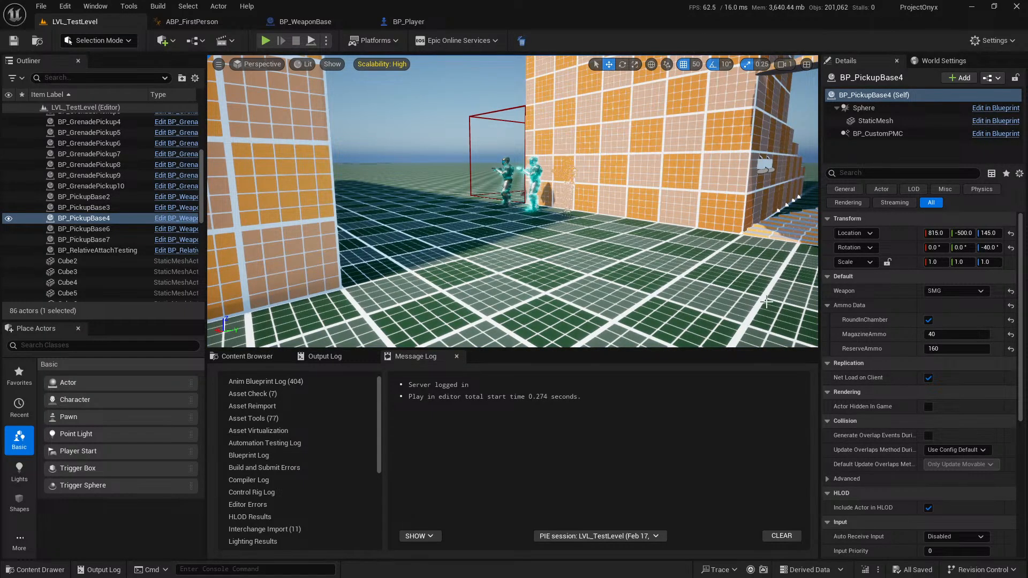
Browse the project's animation assets to the Player > FirstPerson > DualWield > SMG folder.
left_click(269, 355)
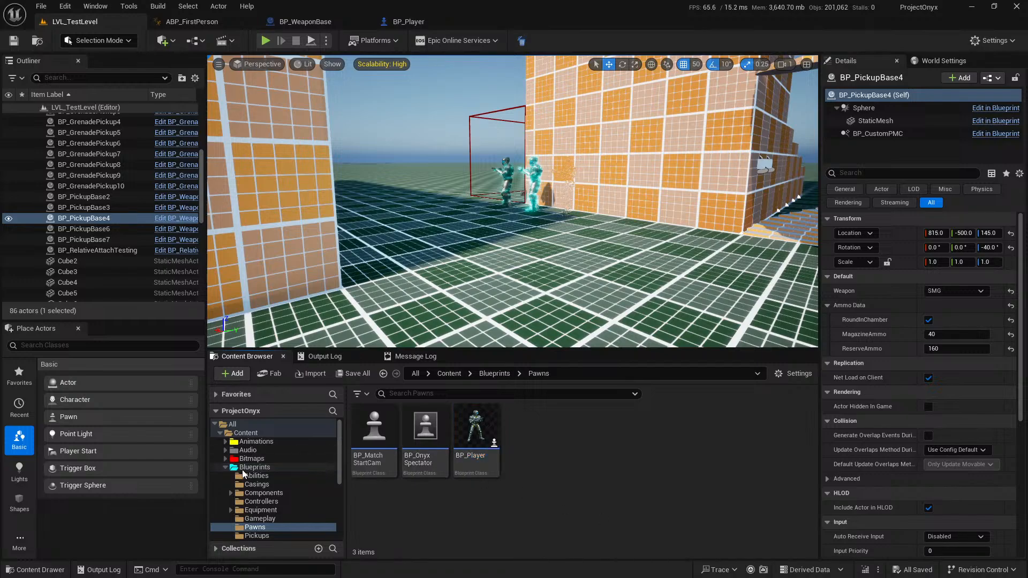
left_click(226, 467)
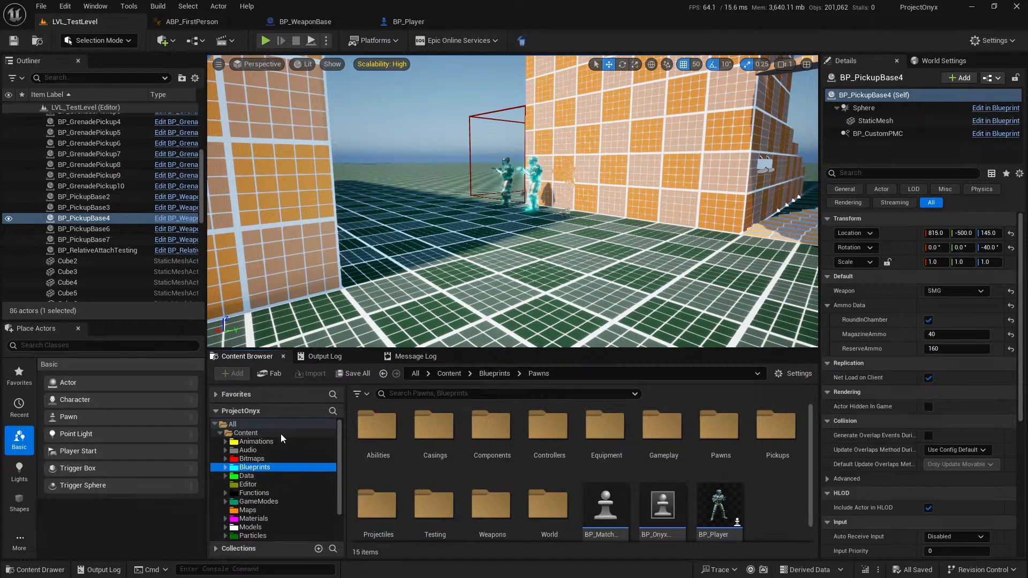
left_click(256, 441)
left_click(435, 425)
double_click(435, 424)
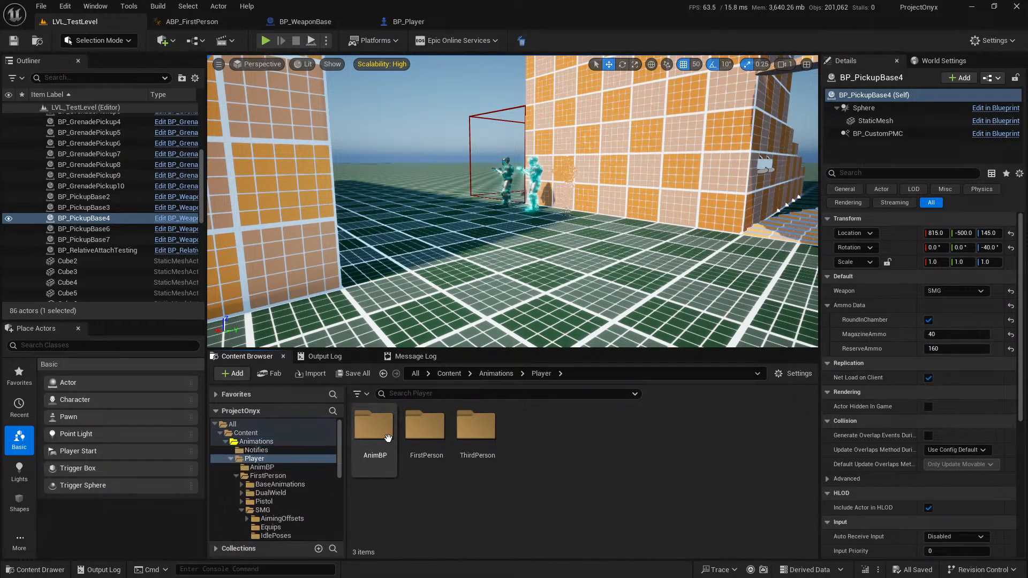
double_click(426, 425)
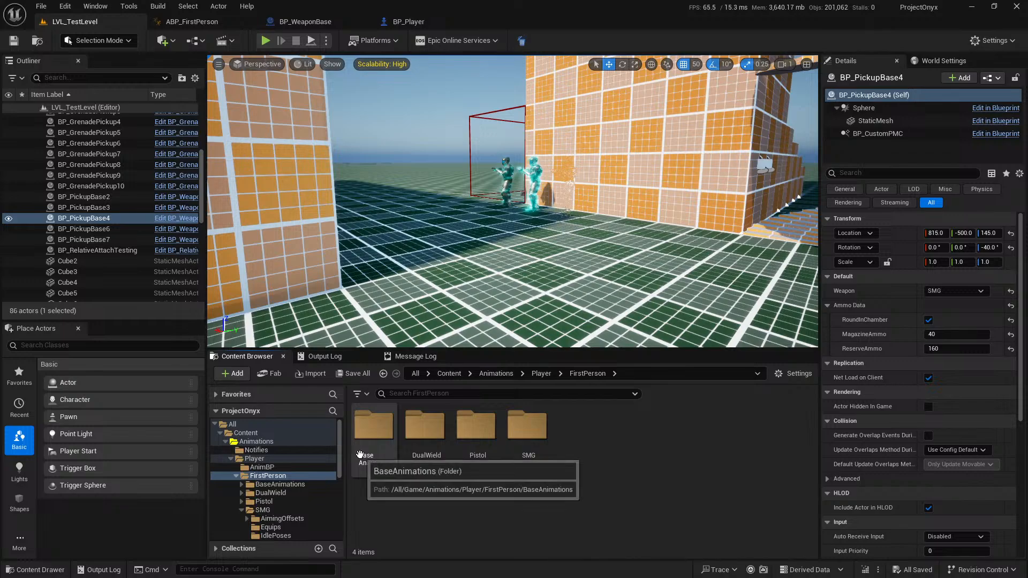
double_click(391, 454)
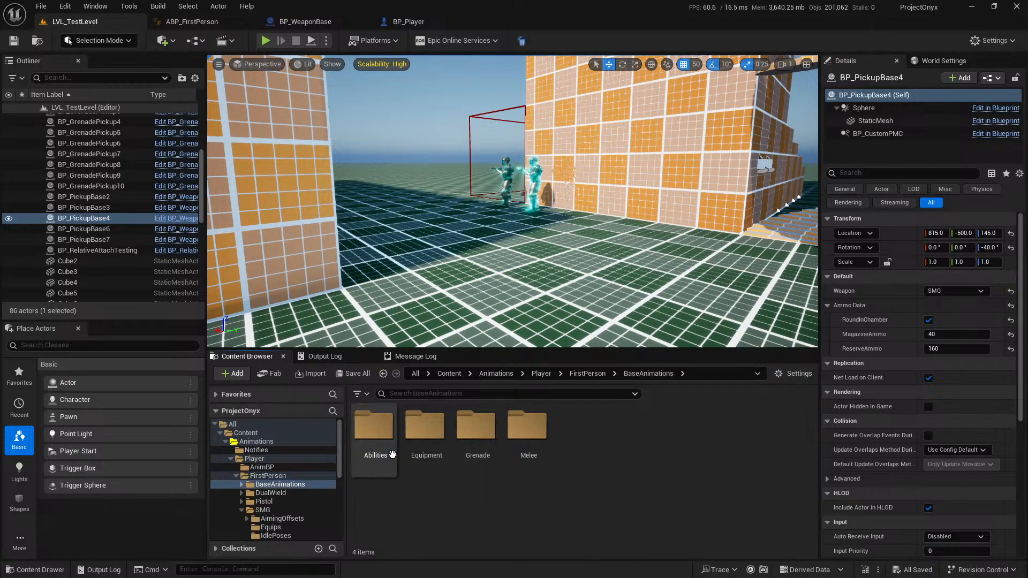
left_click(588, 374)
double_click(424, 427)
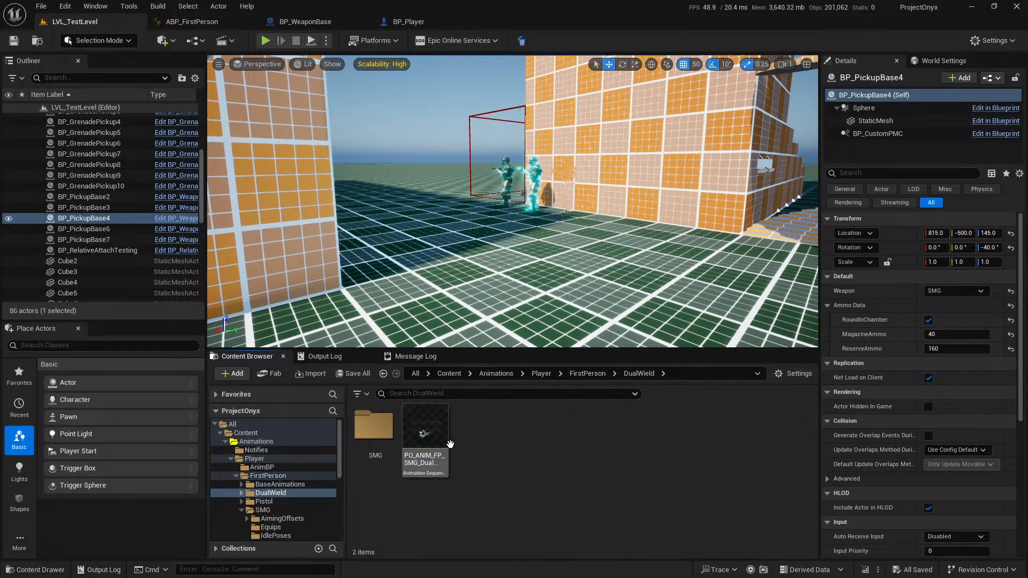
double_click(375, 426)
Return to the FirstPerson animation folder and collapse the Player and Weapons folders in the folder tree.
right_click(591, 512)
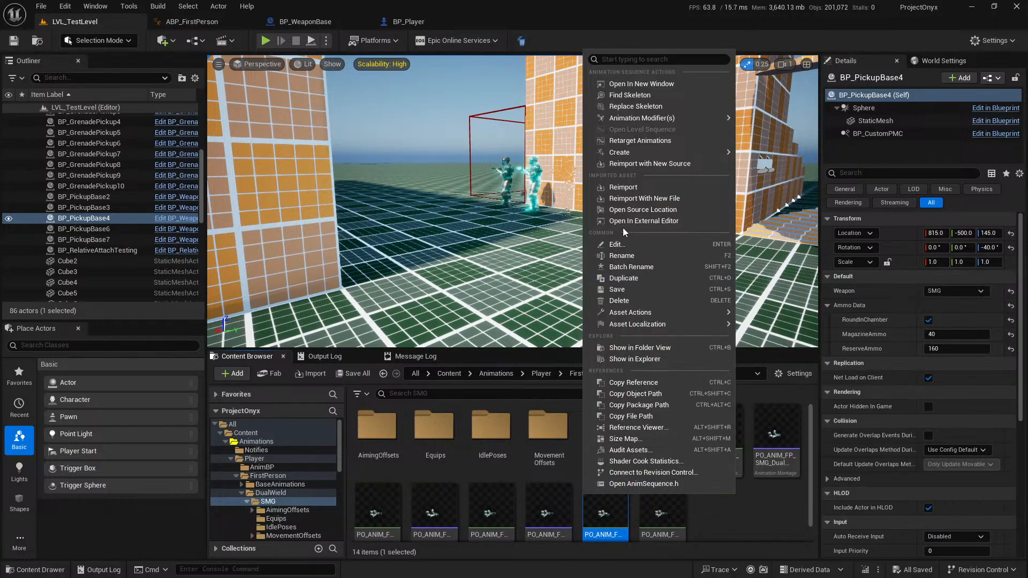
left_click(736, 534)
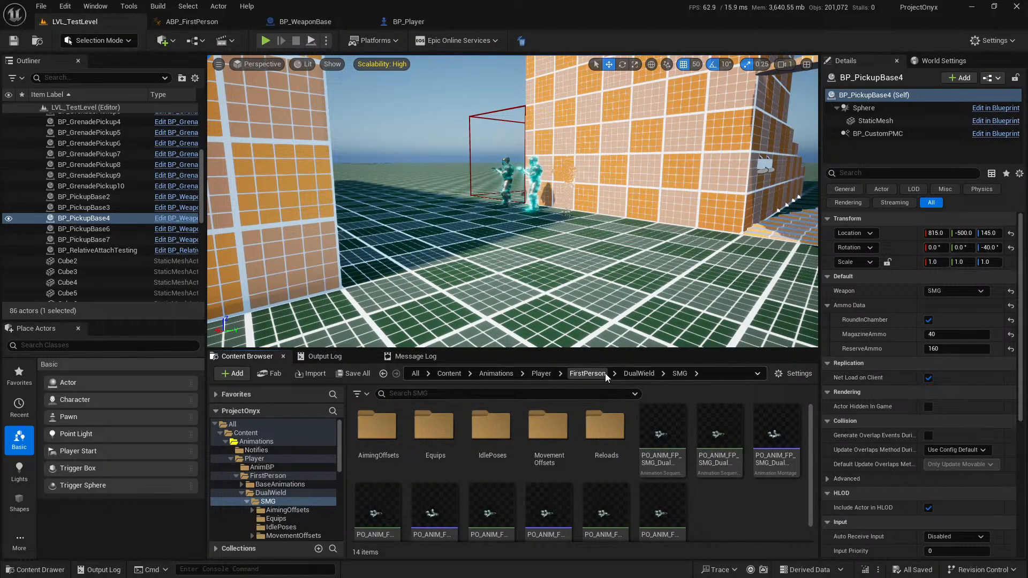
left_click(639, 375)
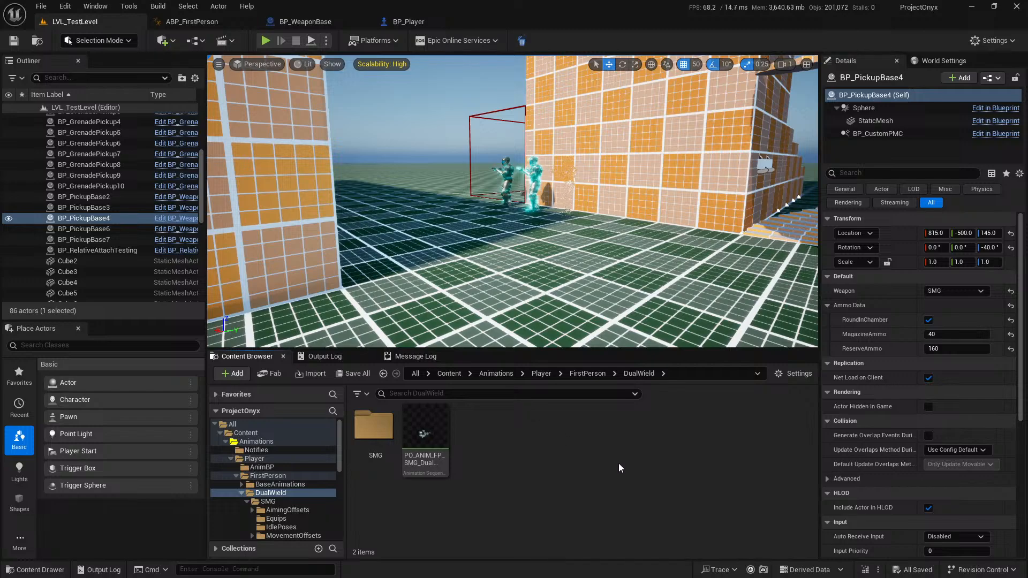
left_click(590, 374)
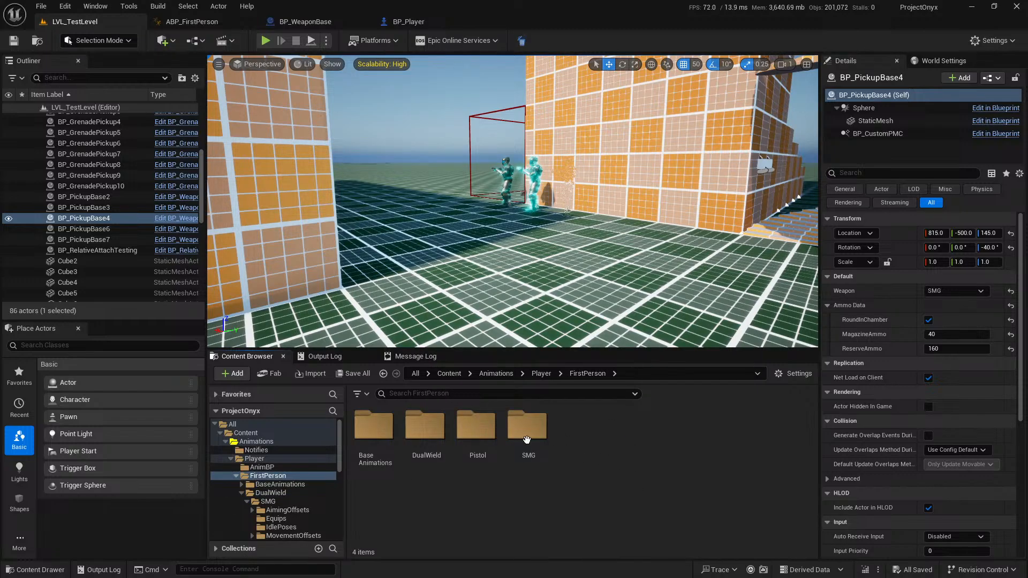
left_click(241, 492)
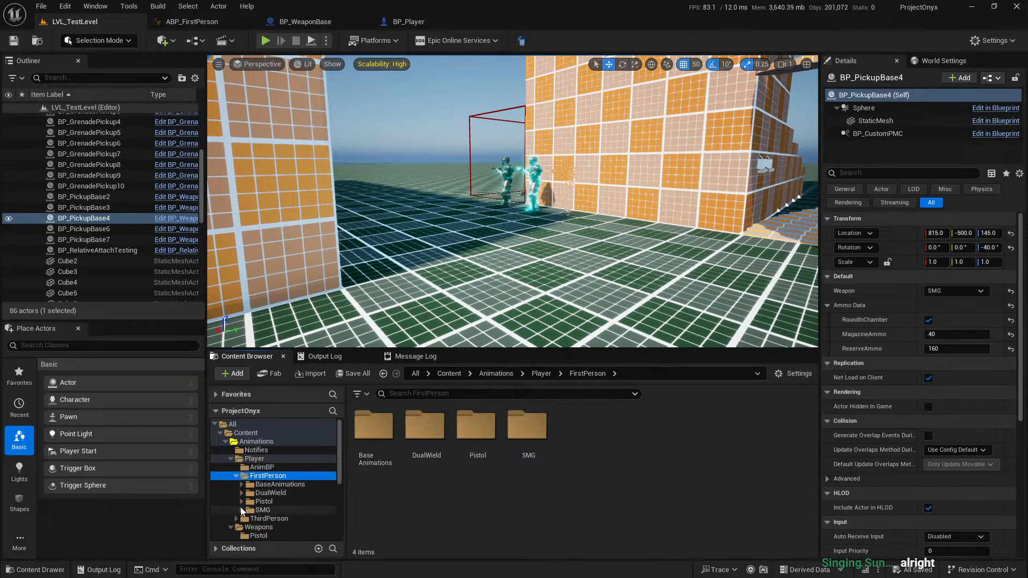
left_click(236, 475)
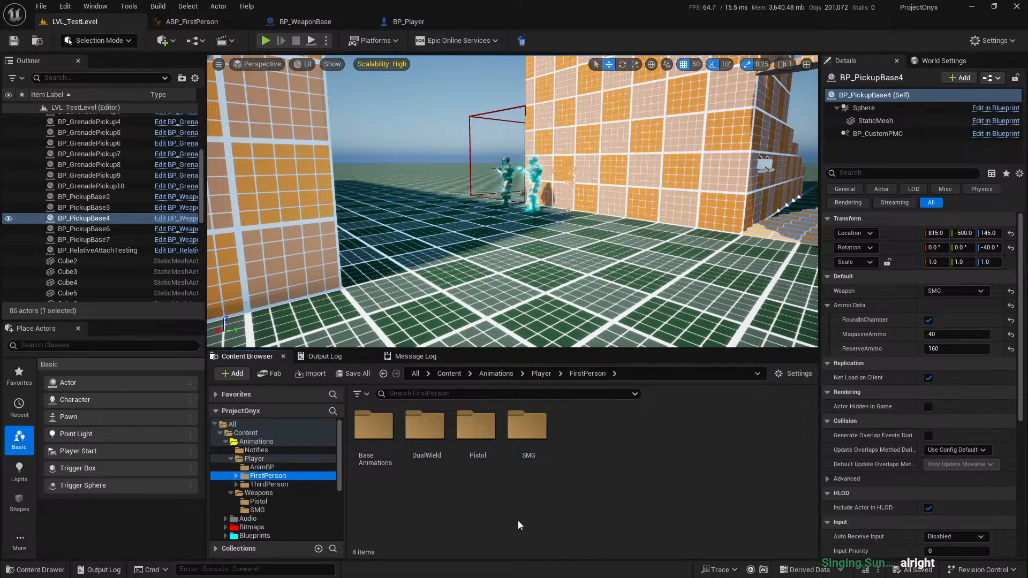
left_click(426, 434)
left_click(559, 516)
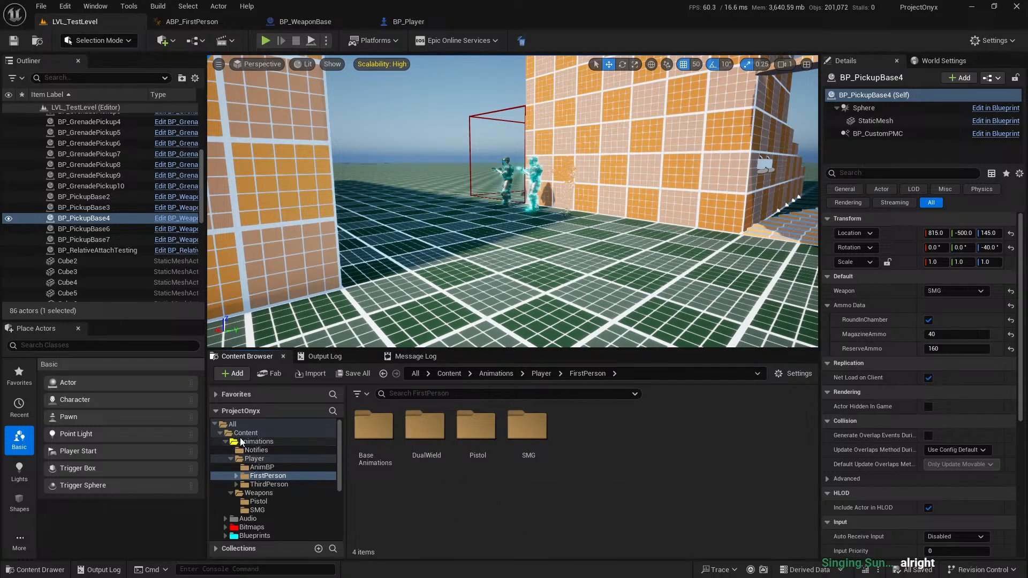
left_click(232, 458)
left_click(231, 467)
Start a new playtest in the level viewport, pick up the second SMG and fire both weapons while backing away.
left_click(264, 40)
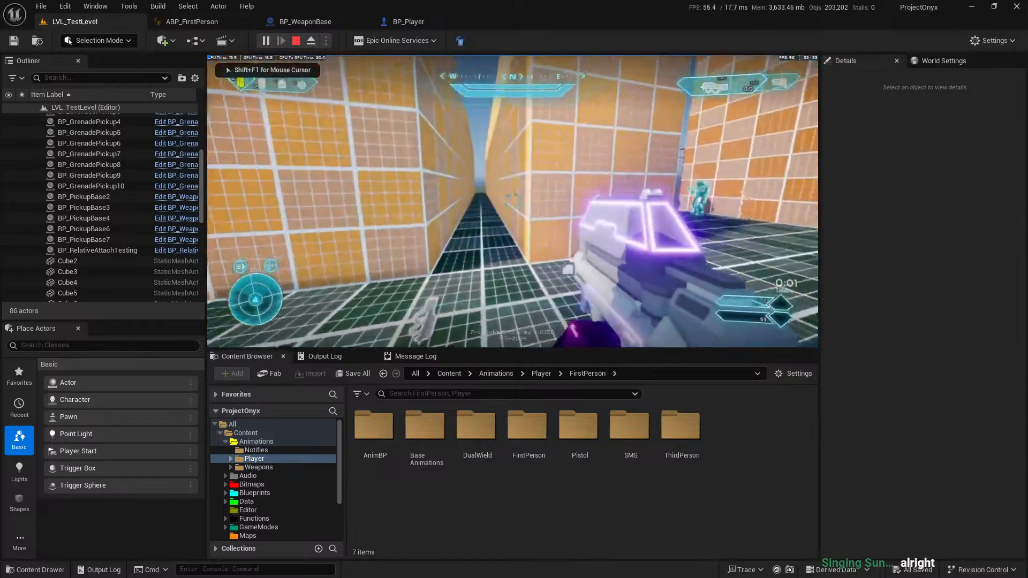
key("w")
key("e")
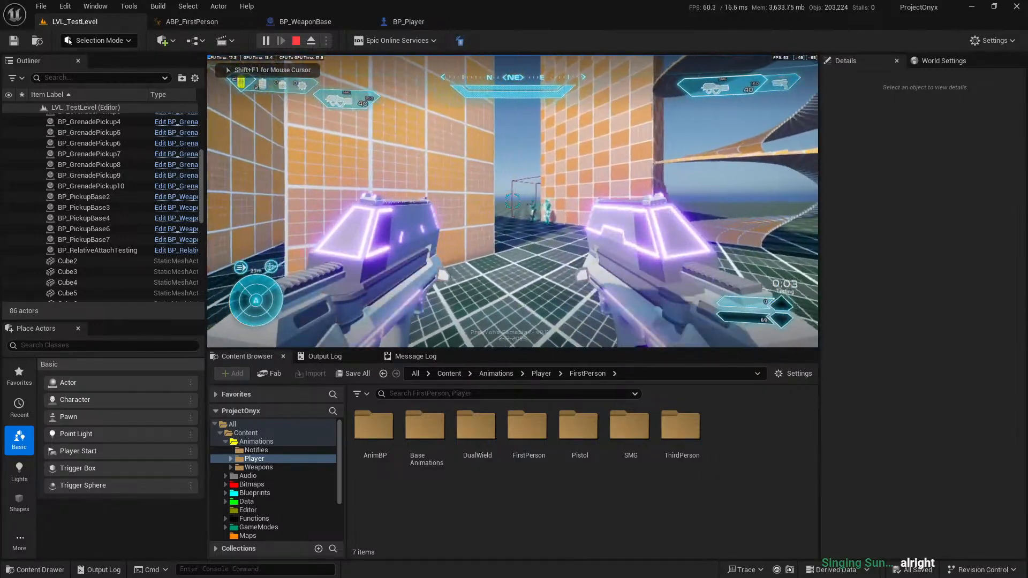
key("s")
left_click(512, 202)
right_click(512, 201)
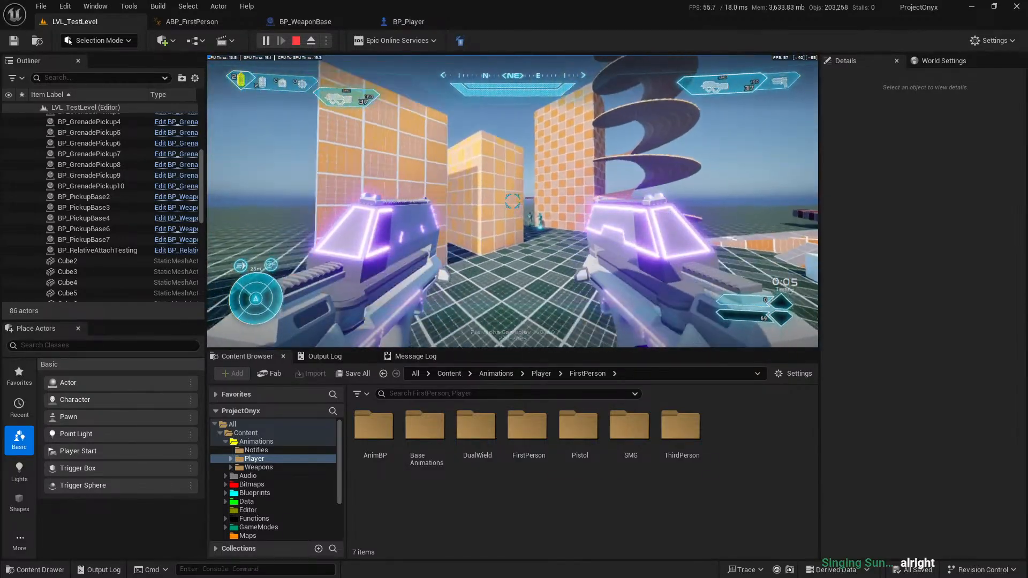
Advance on the dummies while firing both SMGs and reload to examine the pose in the smaller viewport.
key("w")
left_click(512, 202)
right_click(512, 201)
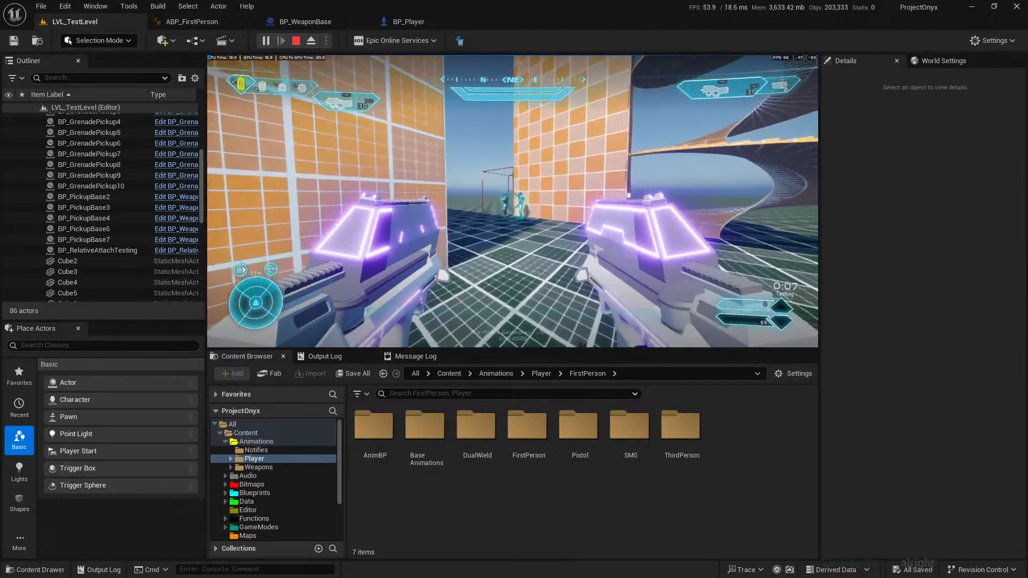
key("r")
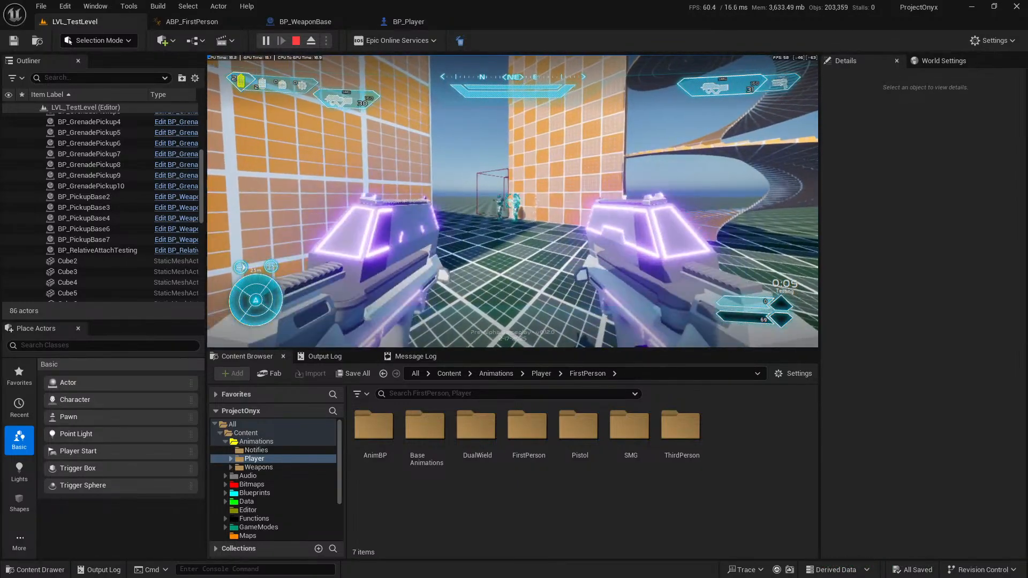
key("2")
key("w")
key("1")
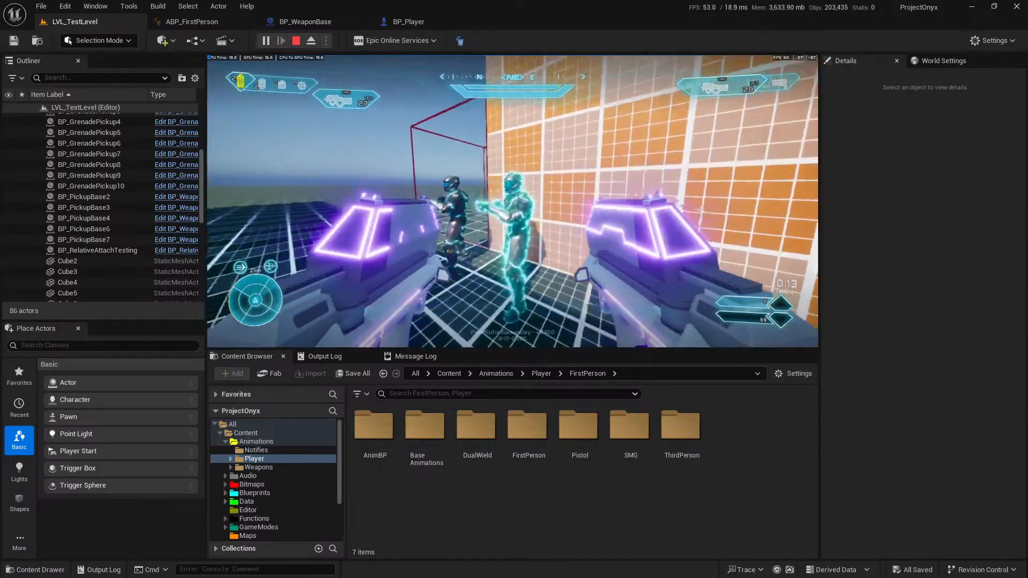
Run back and forth between the dummies and the open floor to examine the pose while moving.
key("s")
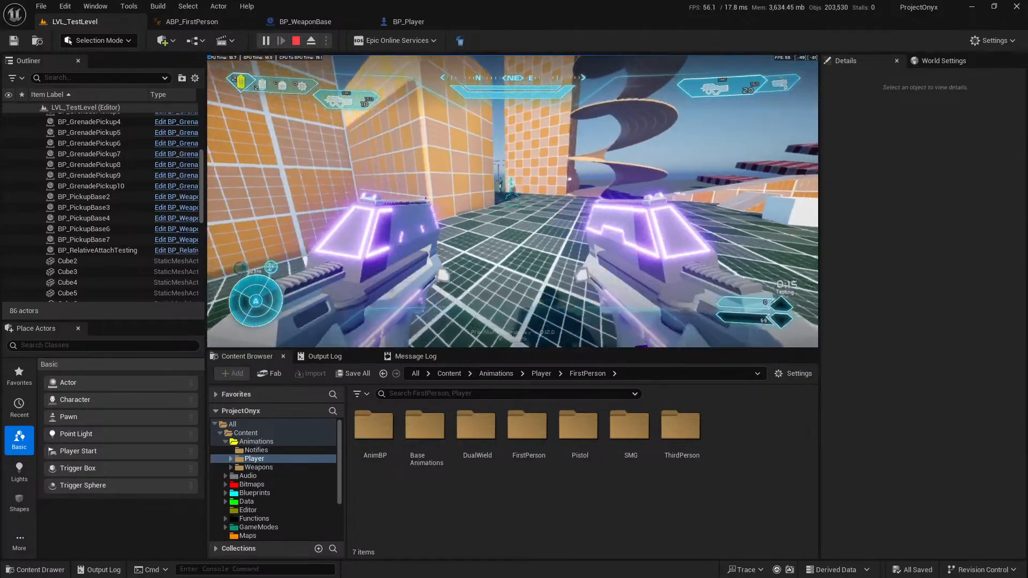
key("w")
key("s")
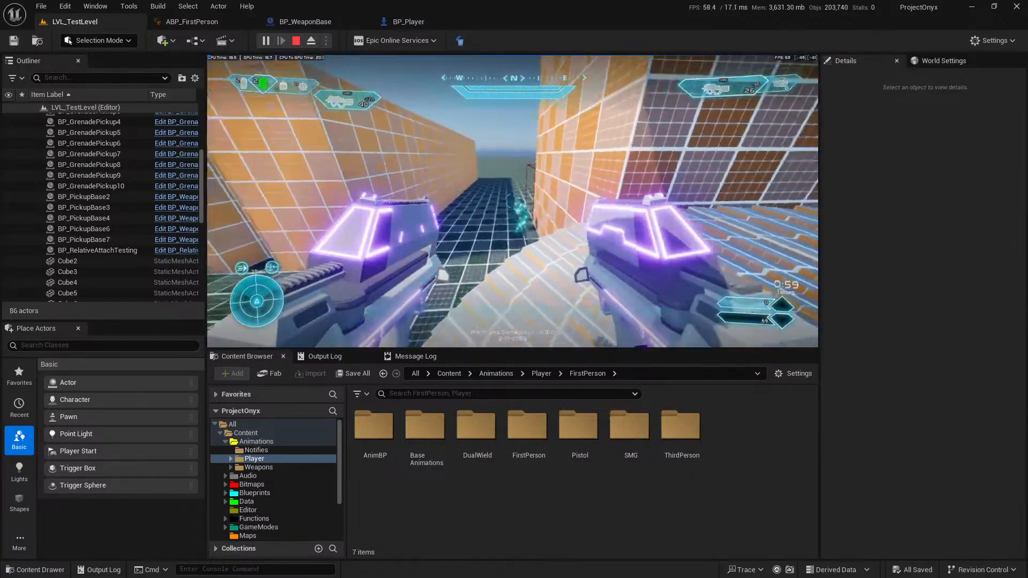
Run past the dummies, the curved ramp and the checkered walls to examine the dual-wield pose from varied view angles.
key("w")
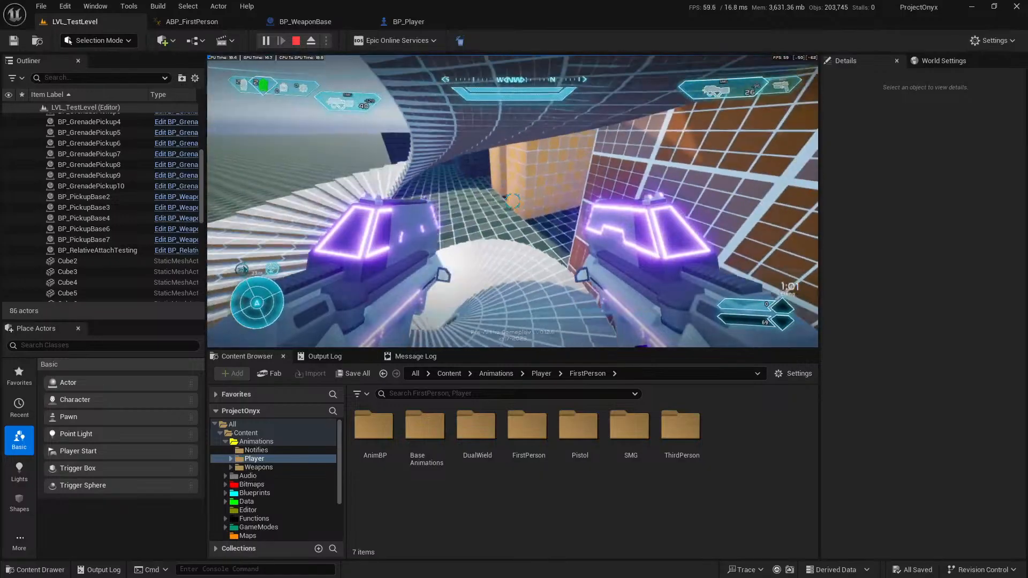
key("w")
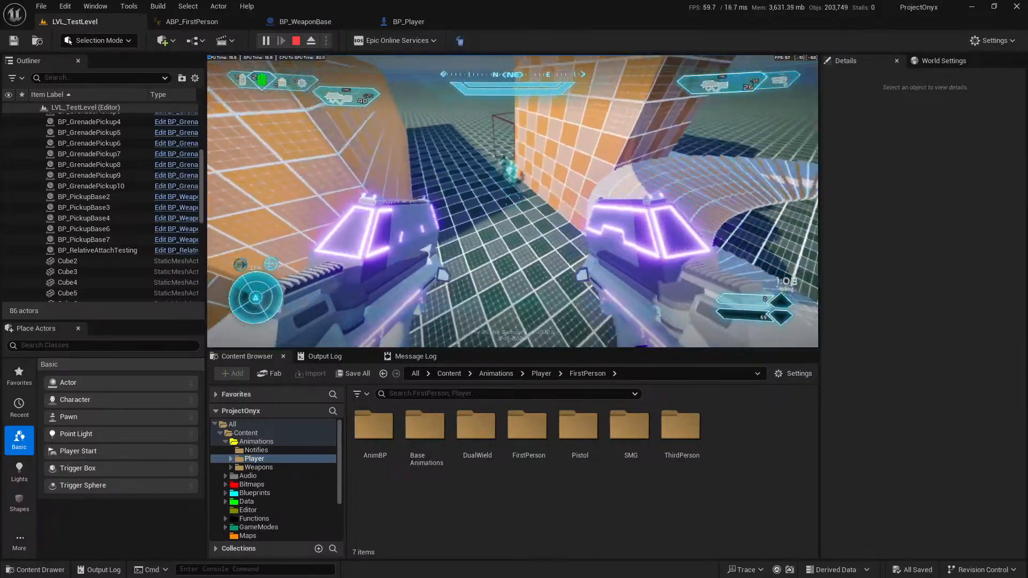
key("w")
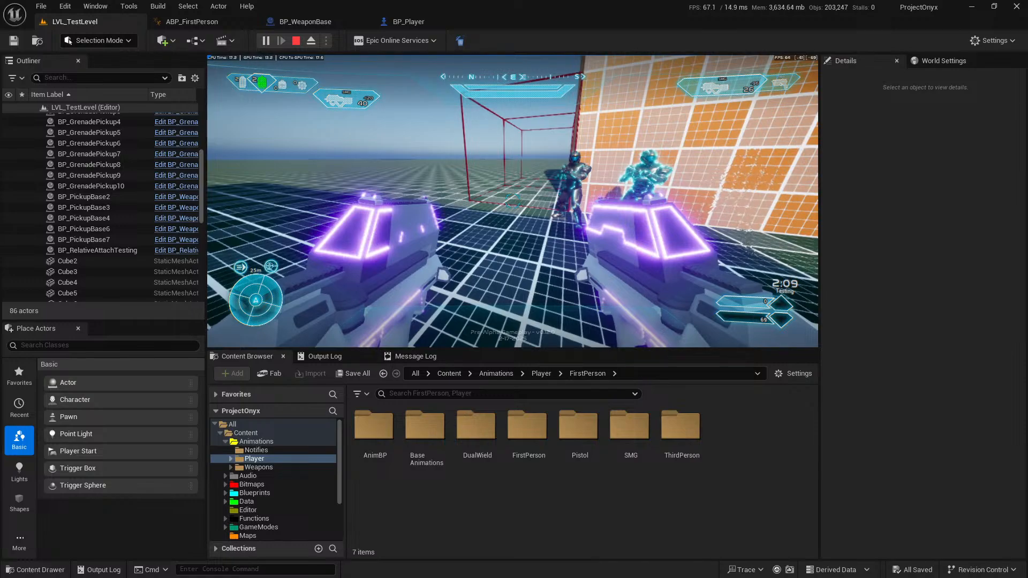
key("w")
key("w")
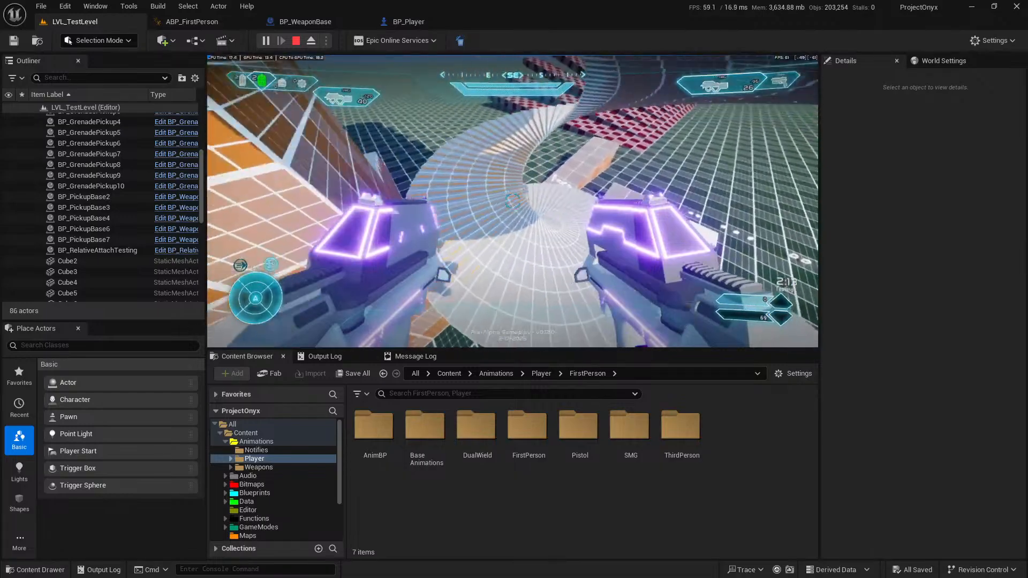
key("w")
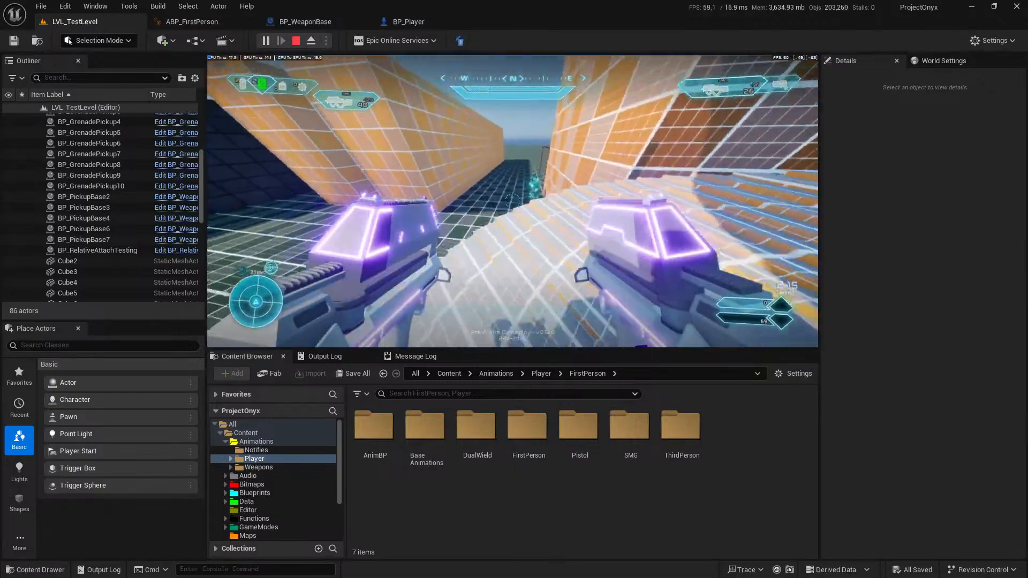
key("w")
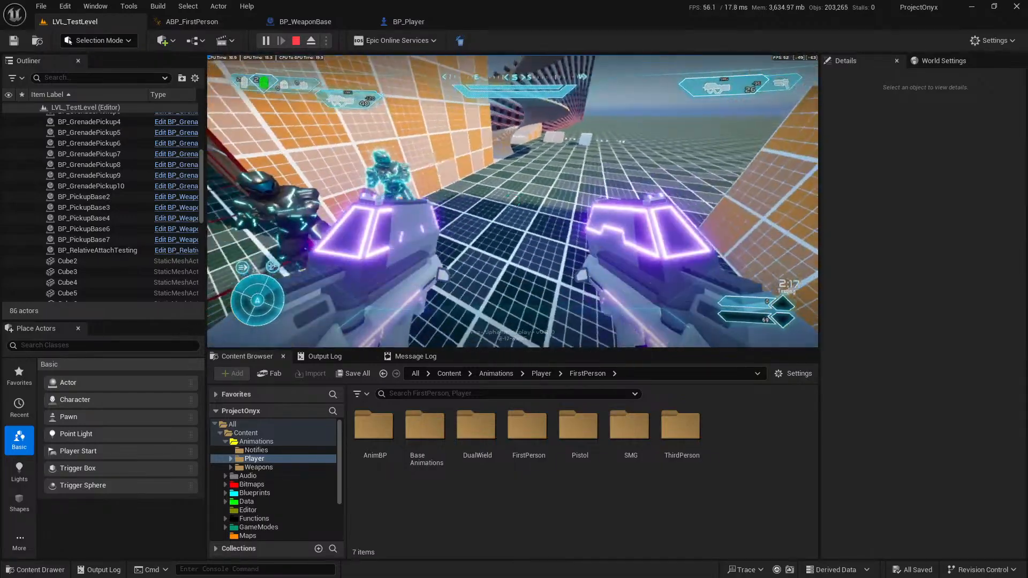
key("w")
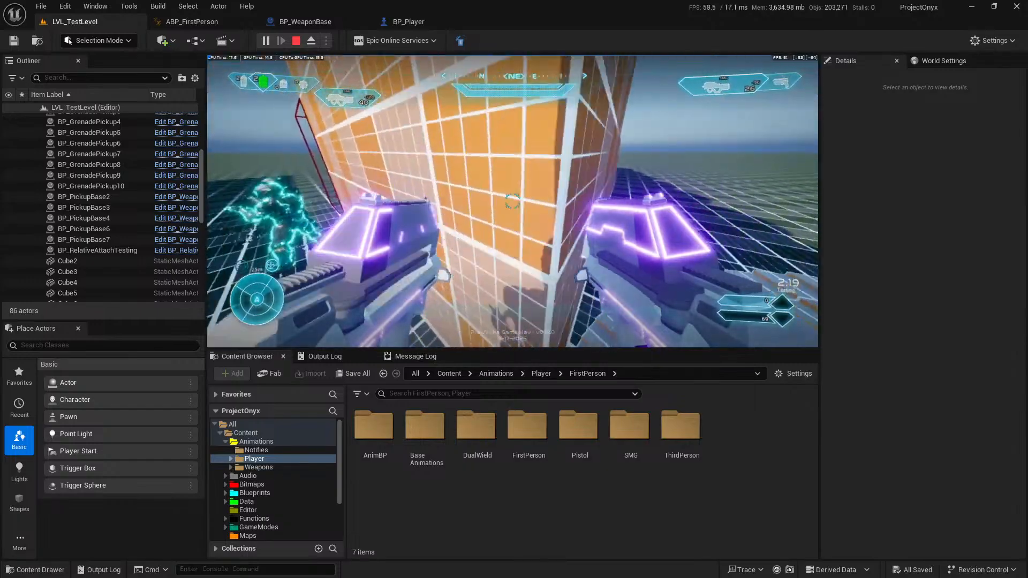
key("s")
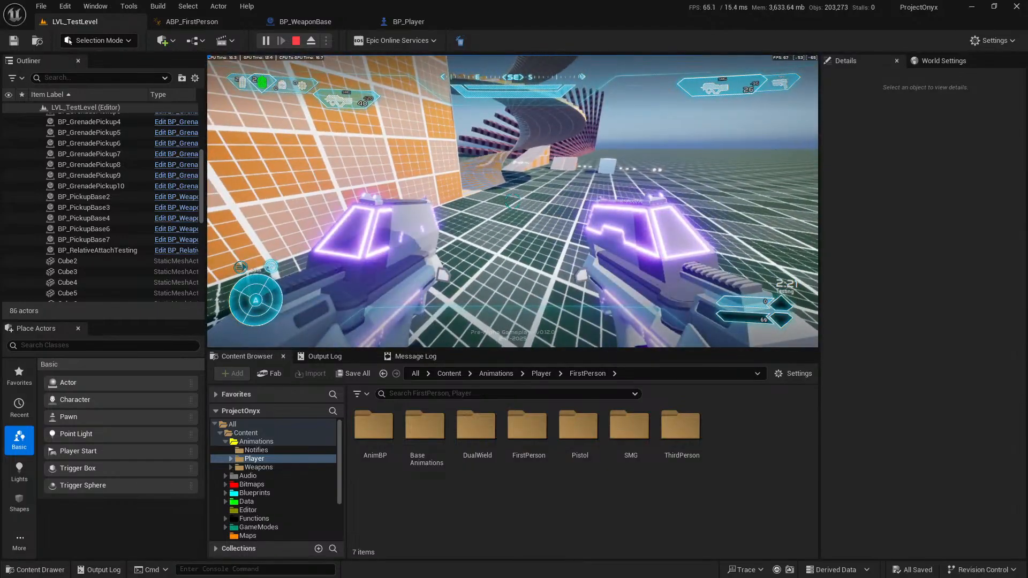
key("w")
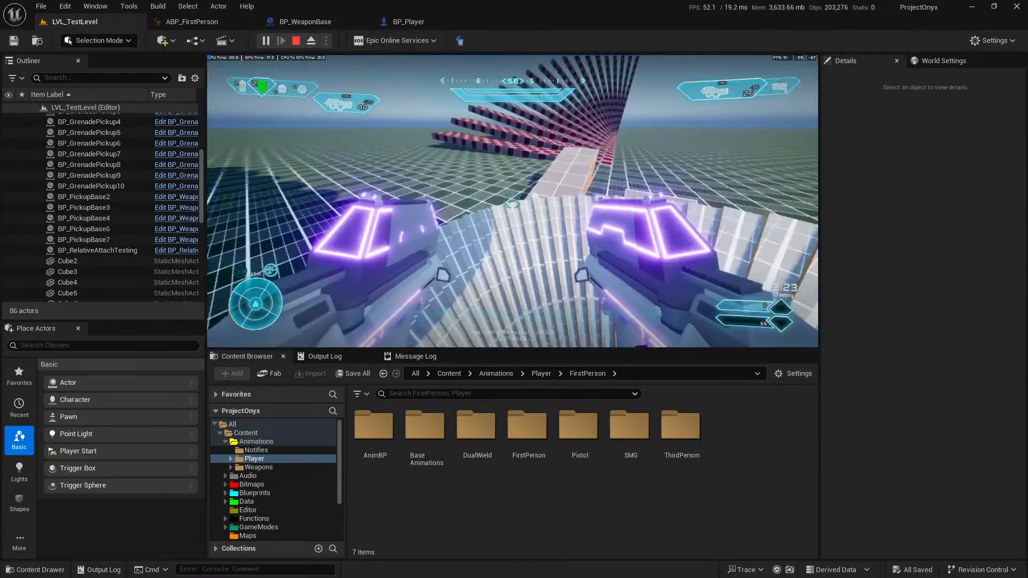
key("w")
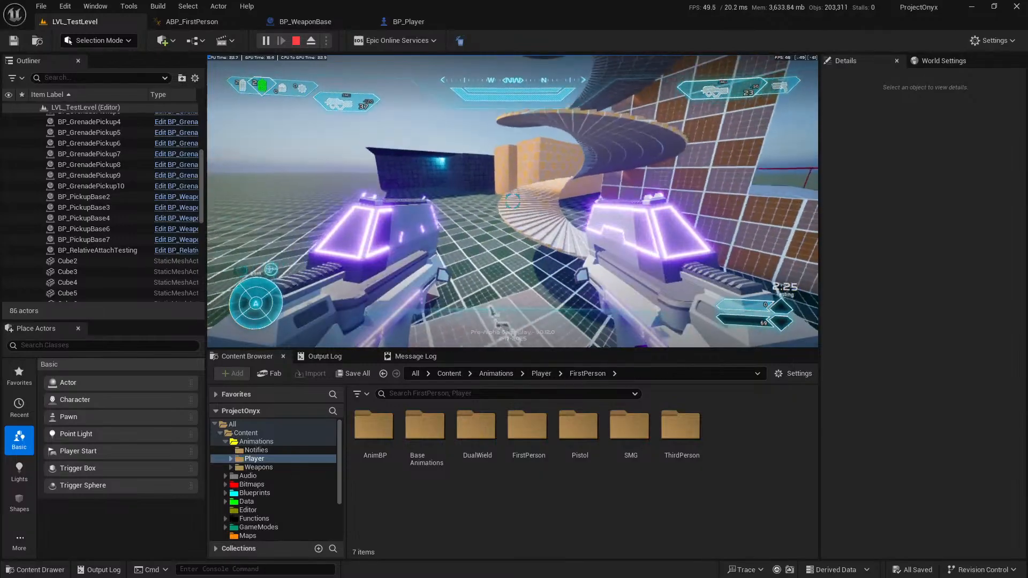
Fire both SMGs in bursts while running through the level, sprint, reload and end the playtest.
left_click(512, 200)
right_click(512, 201)
key("w")
left_click(512, 201)
right_click(512, 201)
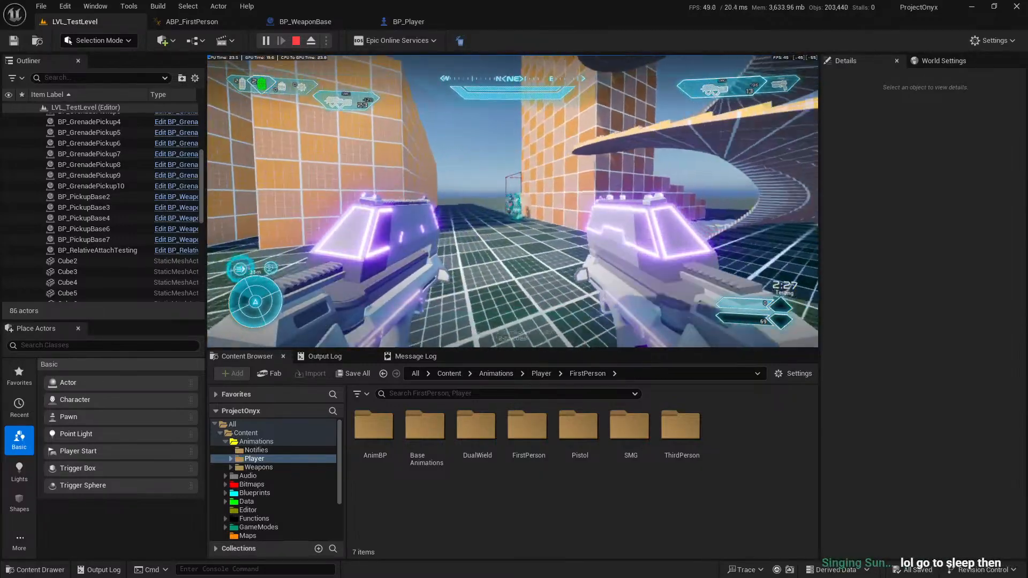
key("shift")
key("w")
key("r")
left_click(512, 201)
right_click(512, 201)
key("Escape")
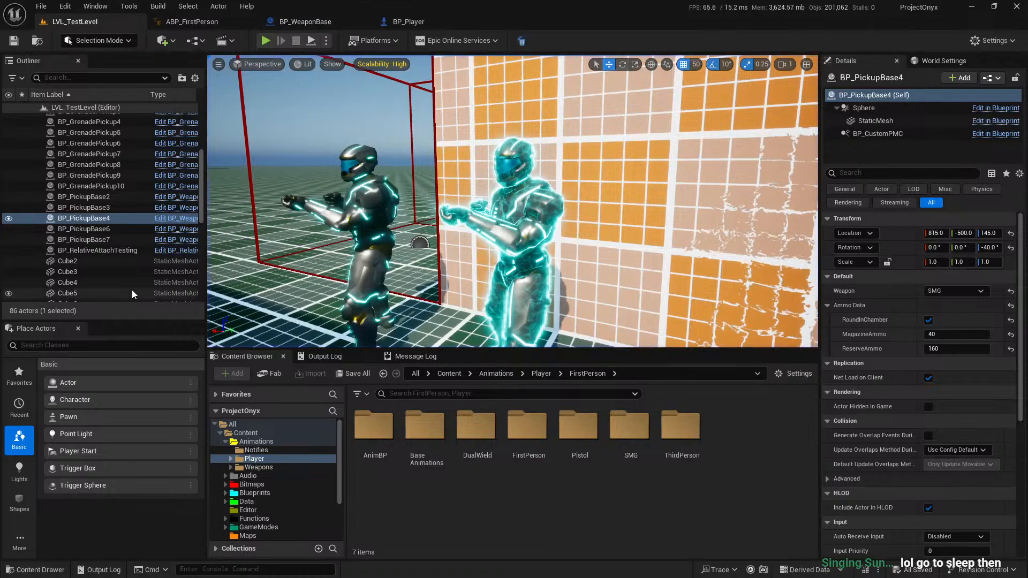
Collapse the Animations folder in the content tree and return to the root Content folder.
scroll(114, 261, "up", 5)
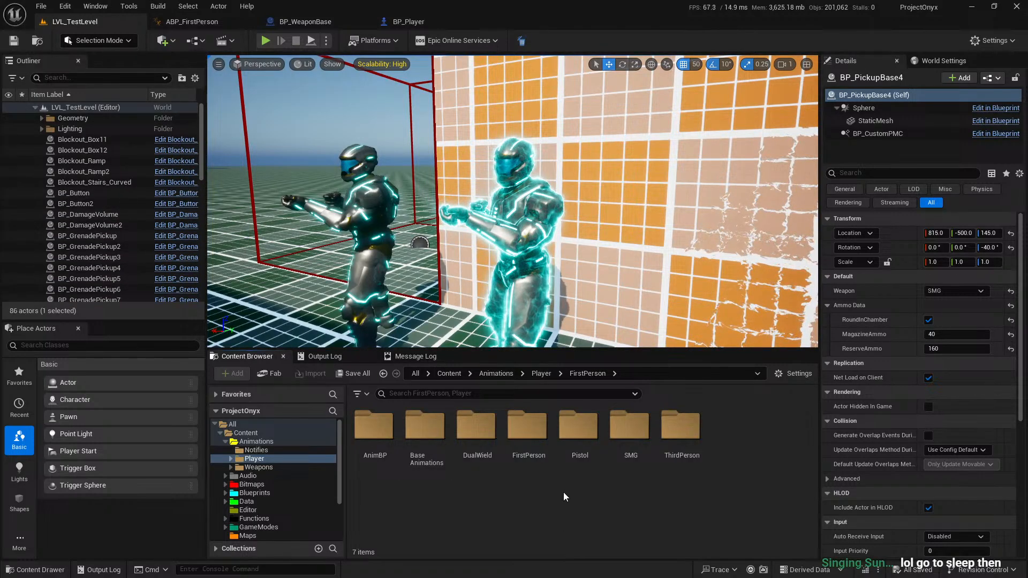
left_click(225, 441)
left_click(273, 432)
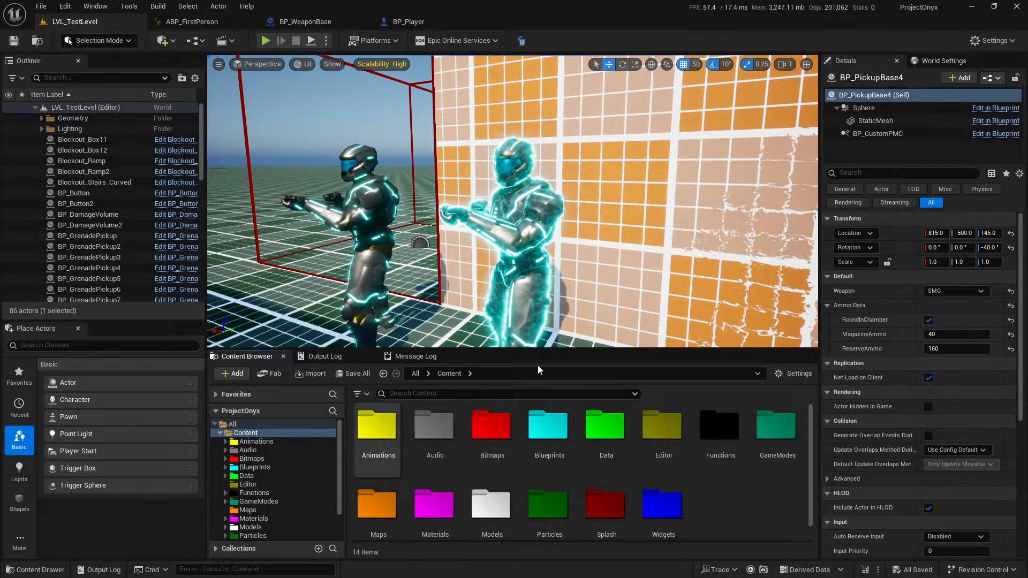
Inspect the SMG dual-wield sequence and the Blend Poses by bool nodes in ABP_FirstPerson's AnimGraph.
left_click(192, 21)
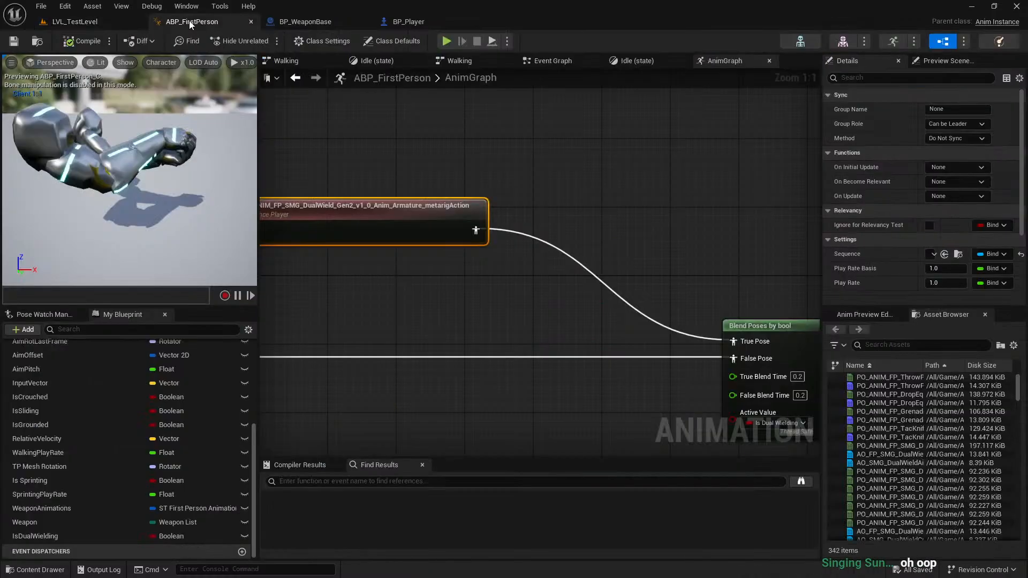
scroll(586, 298, "down", 1)
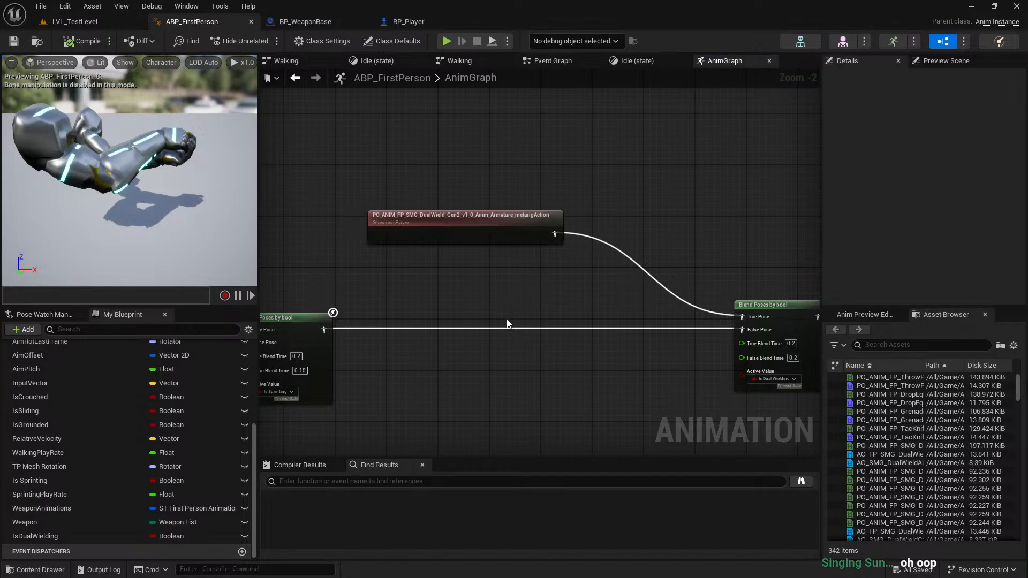
right_click_drag(599, 336, 592, 278)
scroll(592, 278, "down", 5)
Start a new LVL_TestLevel playtest, pick up the second SMG and make the game view fullscreen.
left_click(88, 23)
left_click(265, 40)
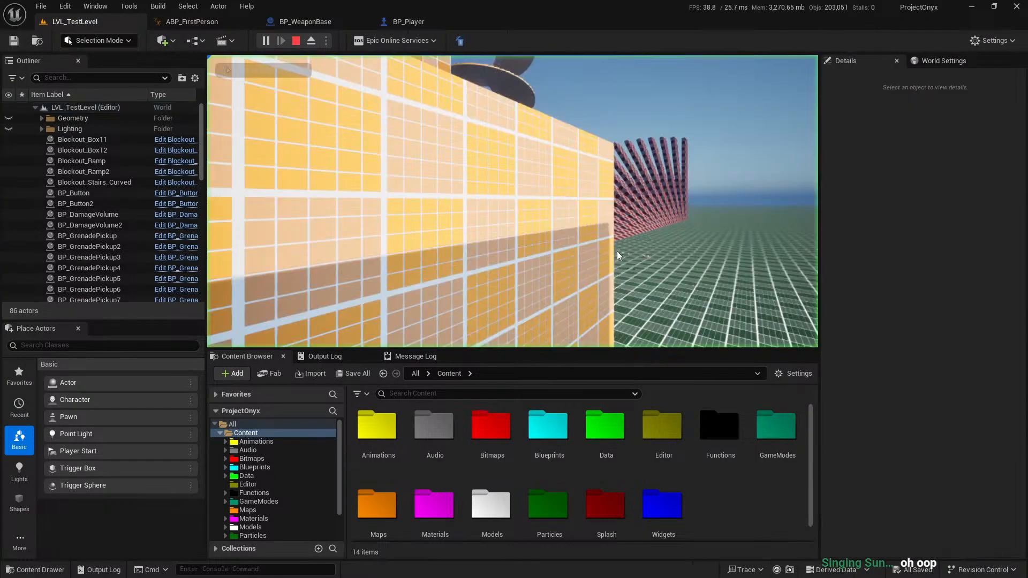
key("w")
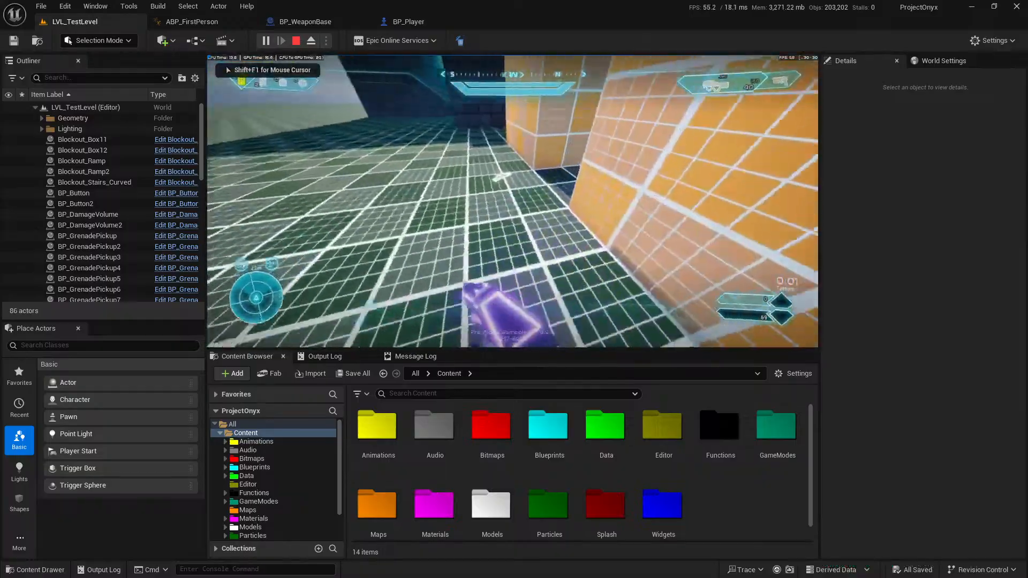
key("w")
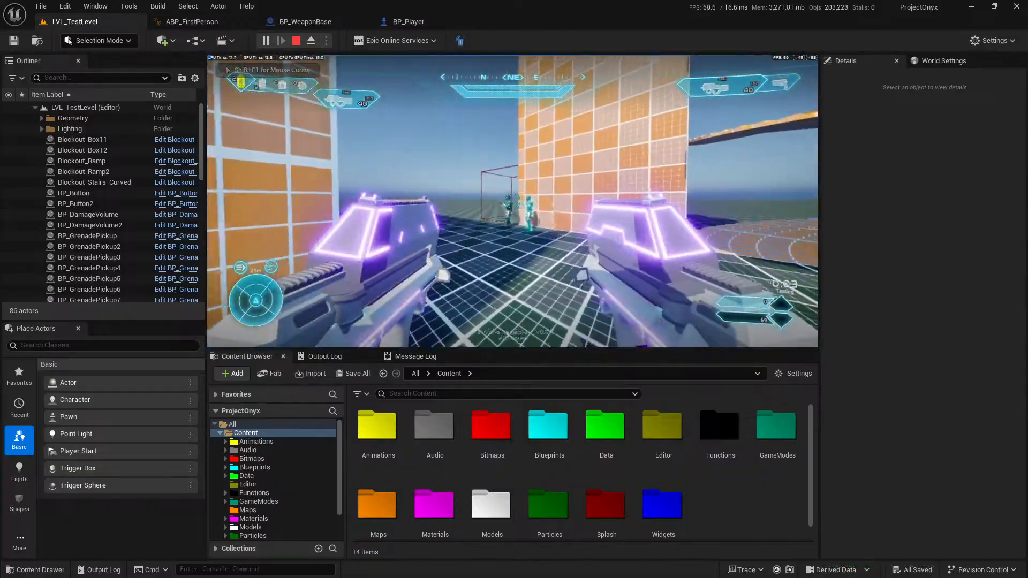
left_click(512, 201)
key("F11")
key("w")
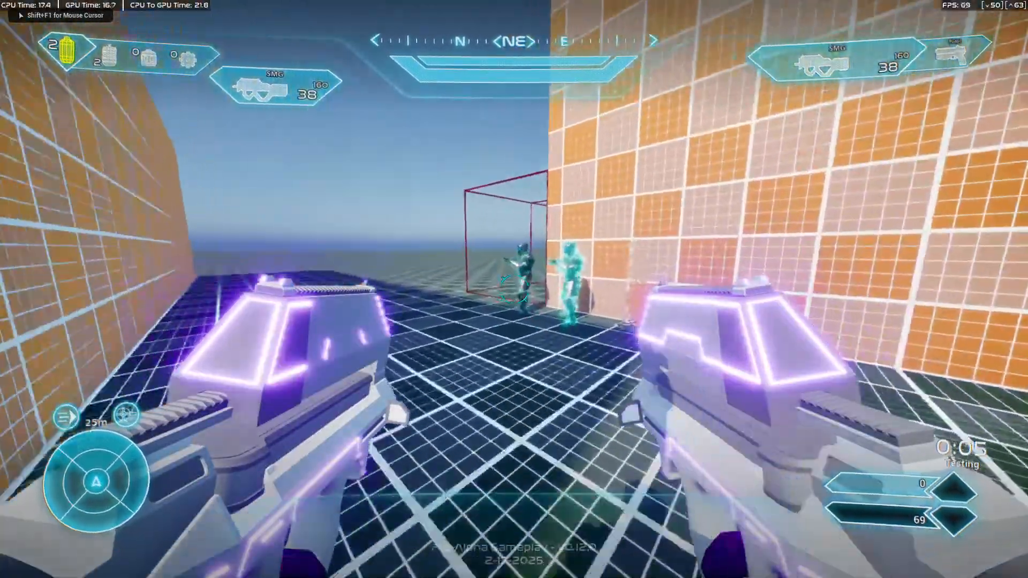
Fire both SMGs near the dummies while strafing, and reload to examine the animation in fullscreen.
left_click(514, 289)
key("a")
left_click(514, 289)
key("d")
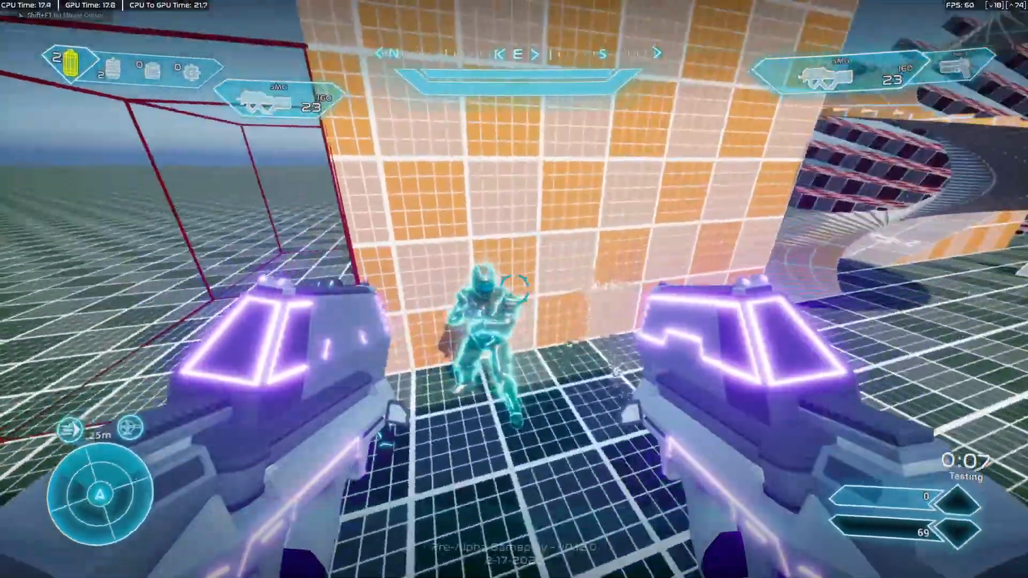
key("r")
key("a")
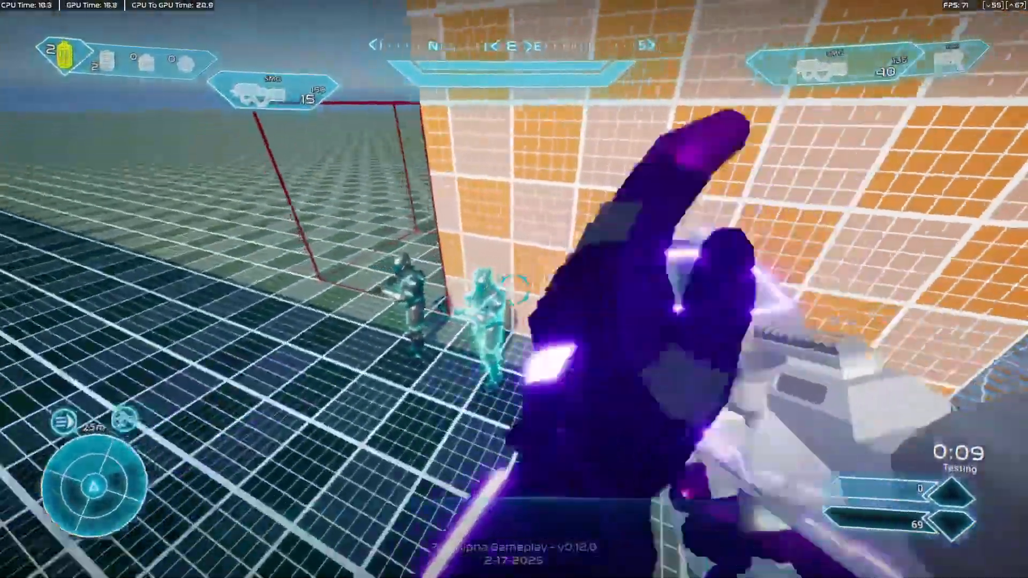
Walk and strafe in front of the dummies to examine the SMG pose in fullscreen.
key("w")
key("d")
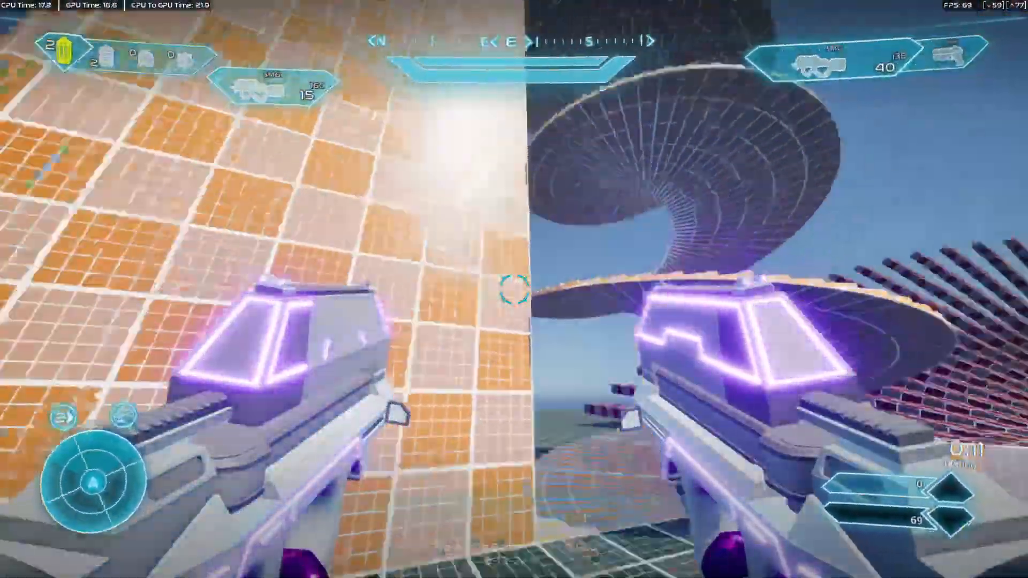
key("w")
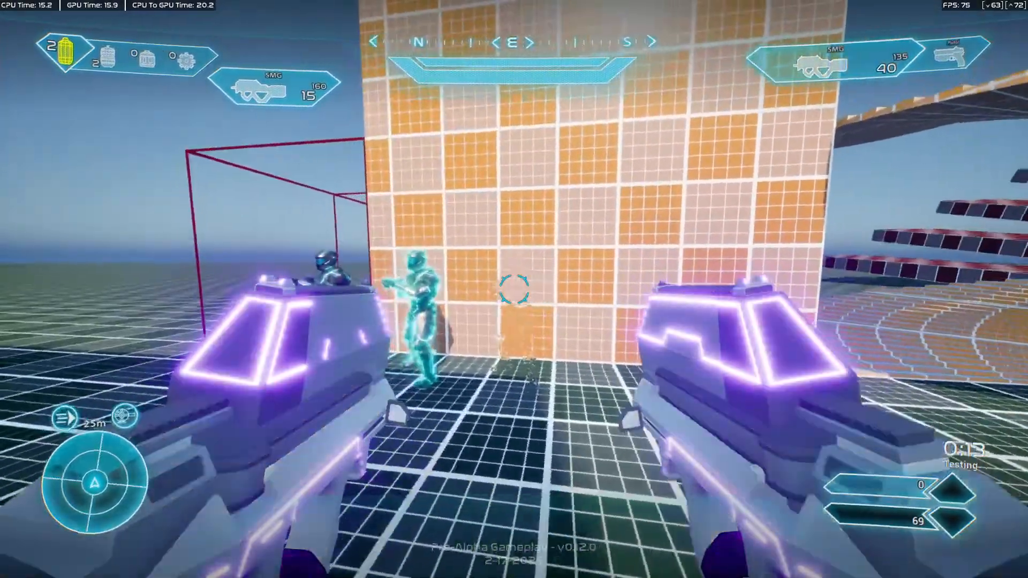
key("a")
key("d")
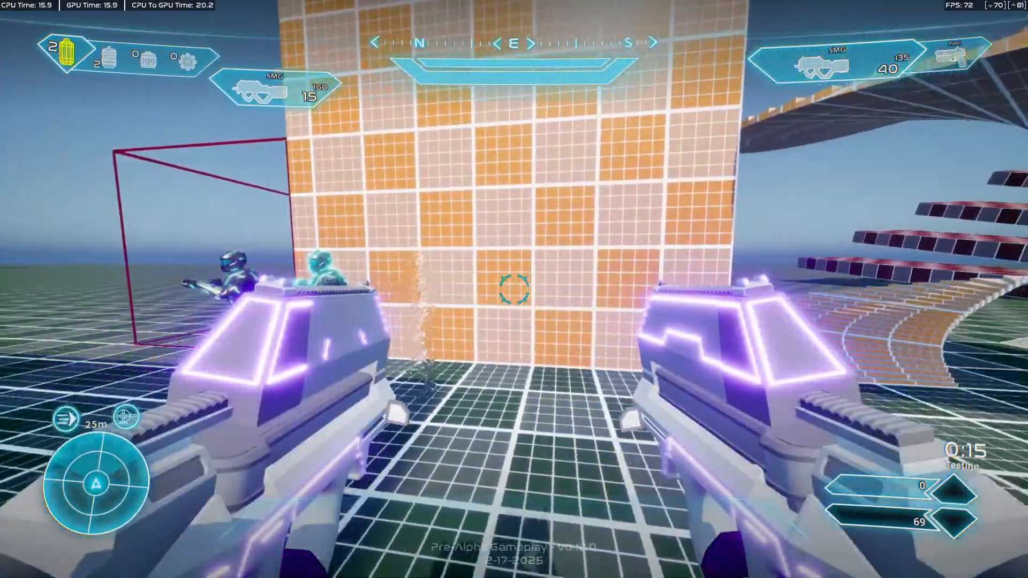
key("a")
key("w")
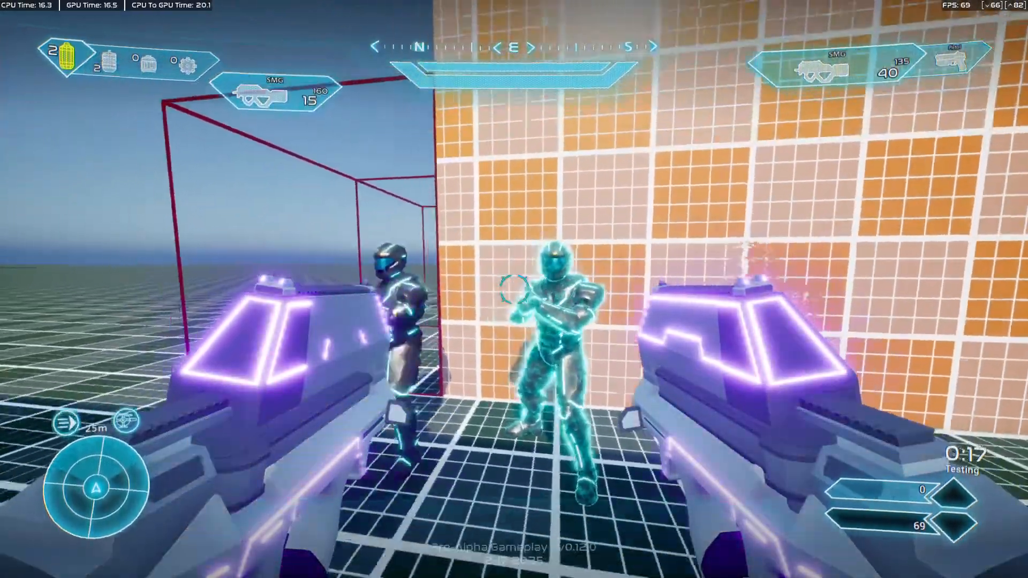
Jump and strafe beside the dummies, and run toward the open floor and back to examine the pose in motion.
key("a")
key("space")
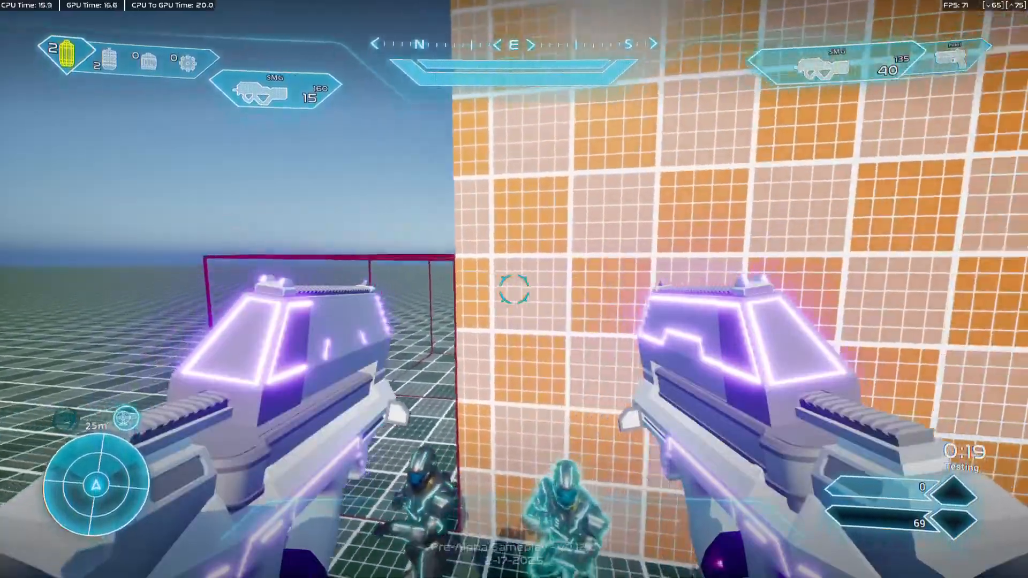
key("d")
key("space")
key("a")
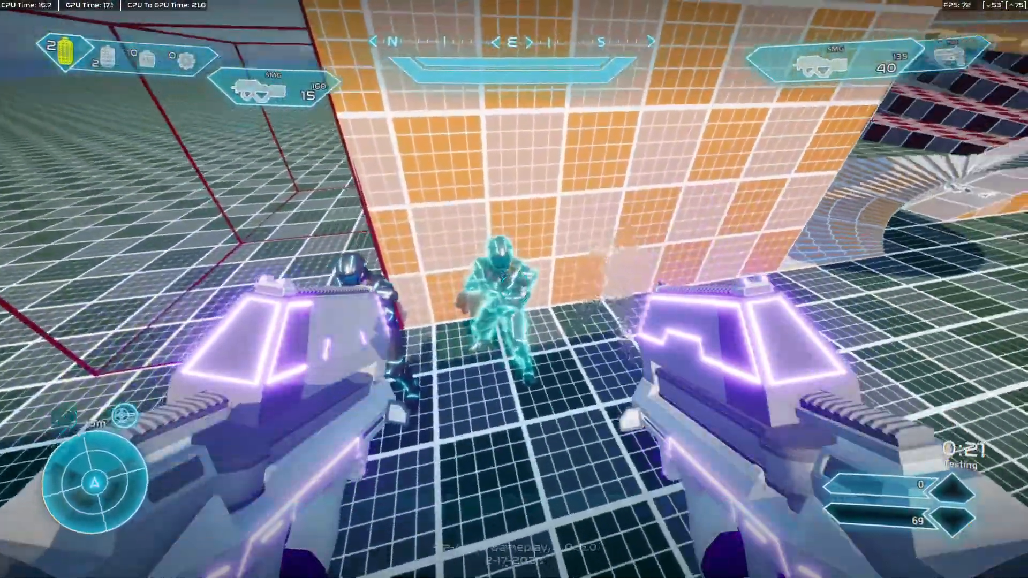
key("w")
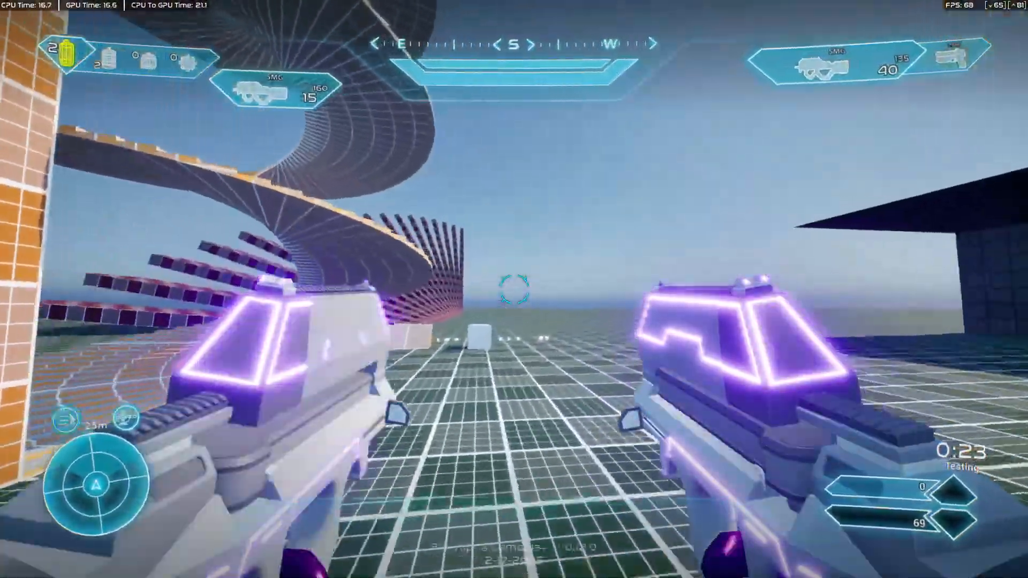
key("w")
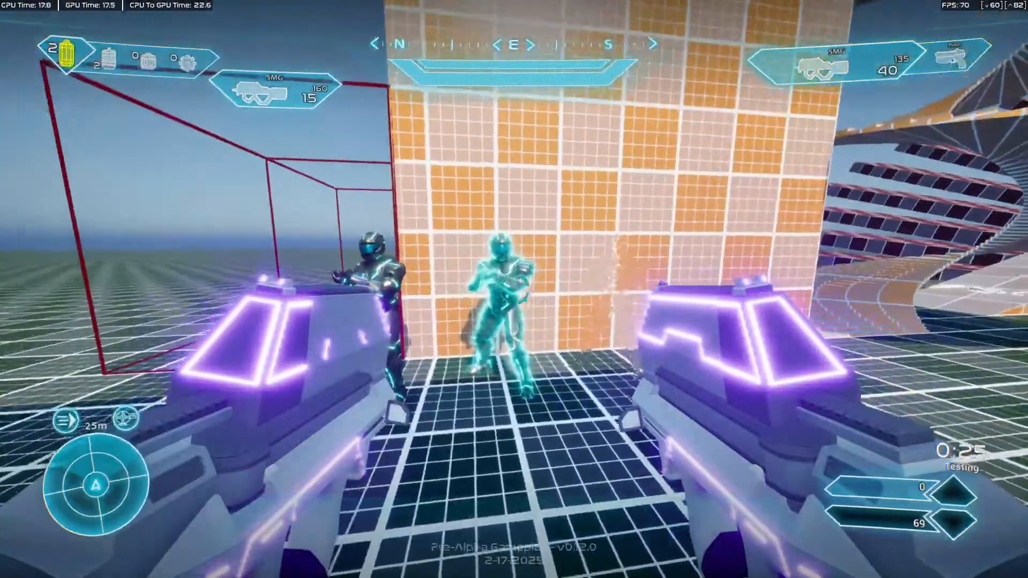
Fire both SMGs at the teal dummy up close, back away and reload to examine the firing and reload poses.
left_click(513, 289)
right_click(514, 289)
left_click(514, 290)
right_click(513, 290)
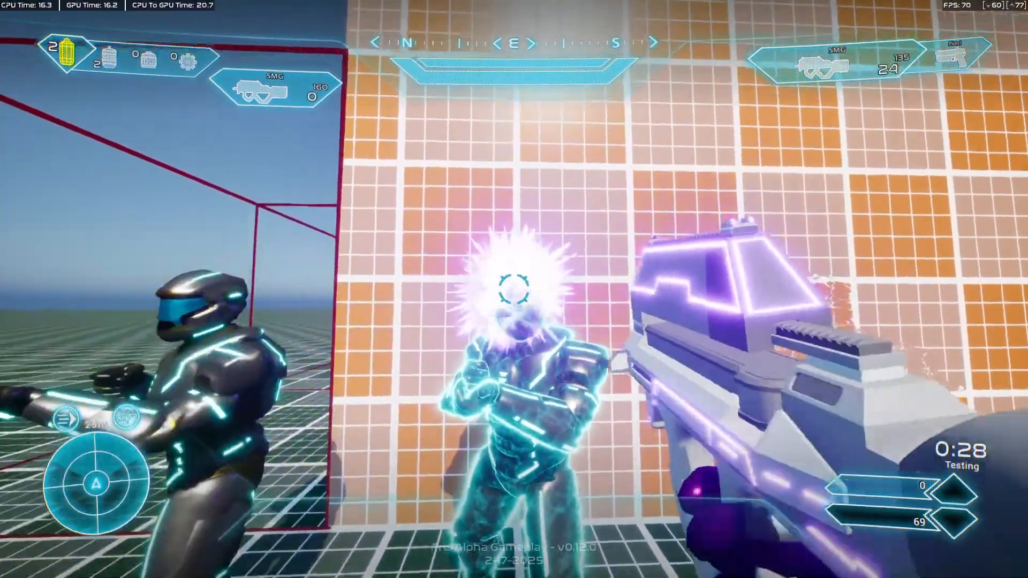
left_click(514, 289)
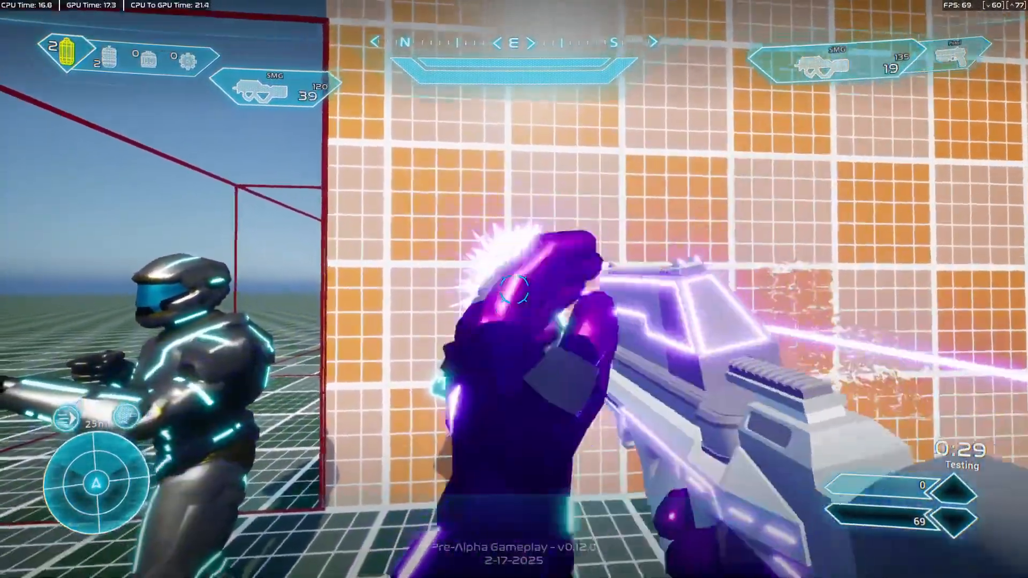
right_click(514, 289)
key("s")
key("r")
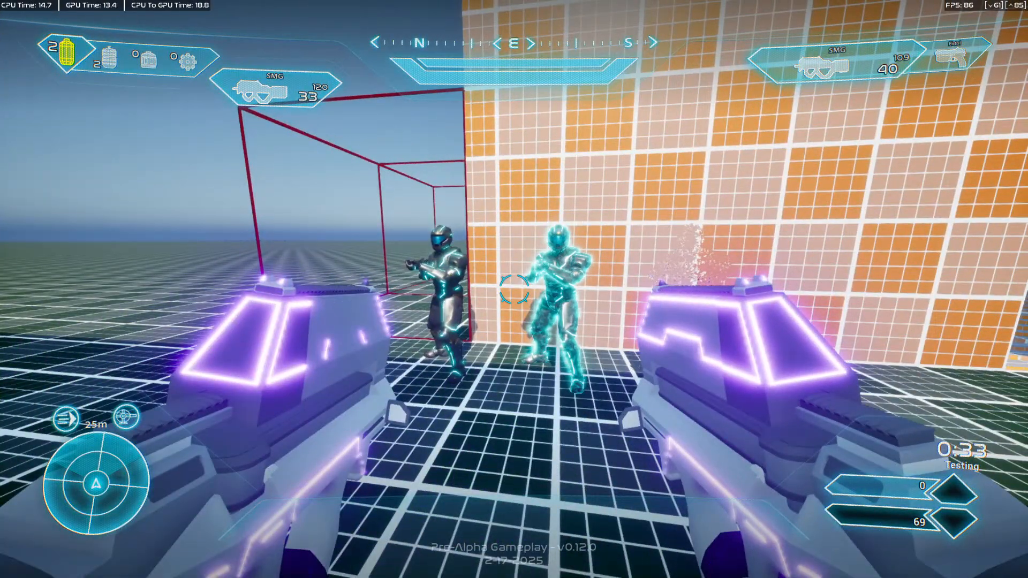
Release the mouse from the game, leave fullscreen and stop the playtest.
key("shift+F1")
key("F11")
left_click(296, 40)
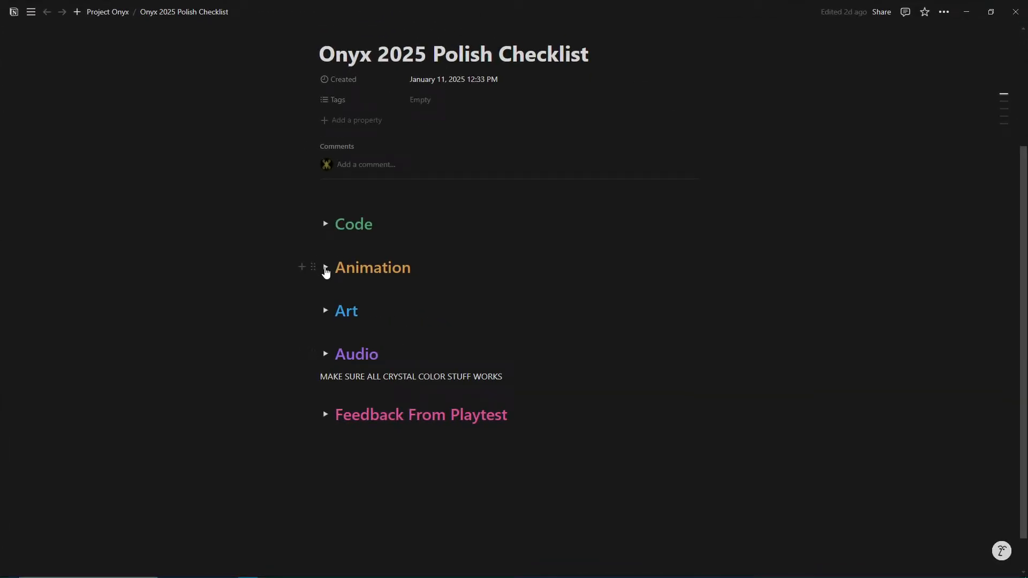
Switch to the Onyx 2025 Polish Checklist in Notion, toggle the Animation and Code sections and review the code tasks.
left_click(324, 268)
left_click(326, 224)
scroll(411, 238, "down", 10)
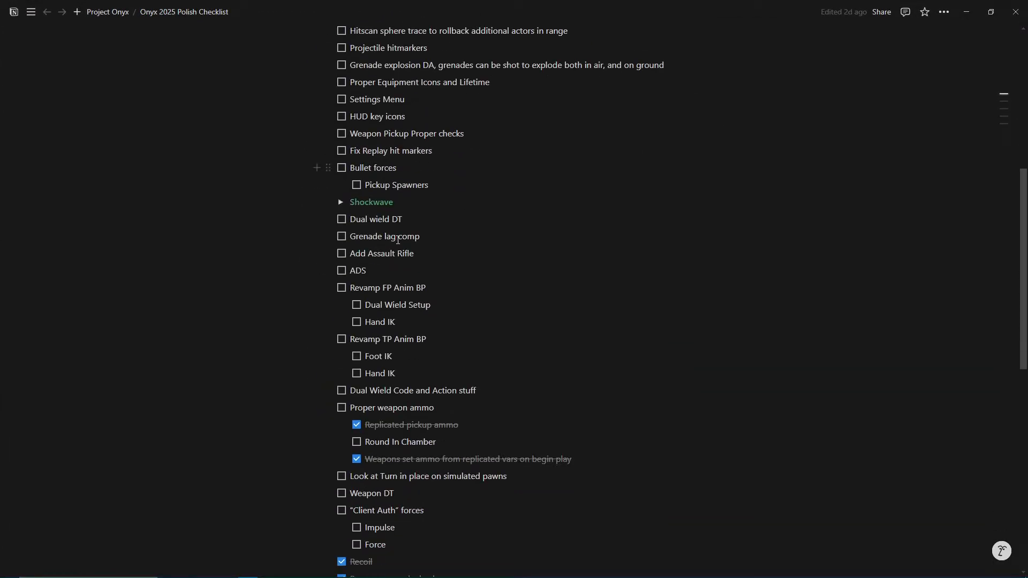
Expand the First Person and Third Person lists in the Animation section and review their tasks.
scroll(490, 407, "down", 2)
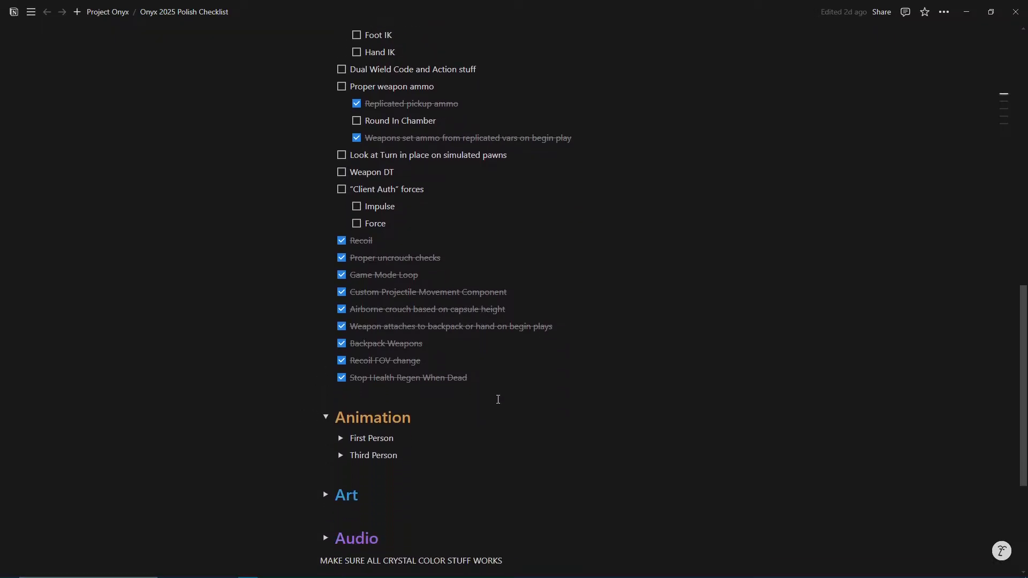
left_click(341, 455)
left_click(341, 438)
scroll(580, 412, "down", 8)
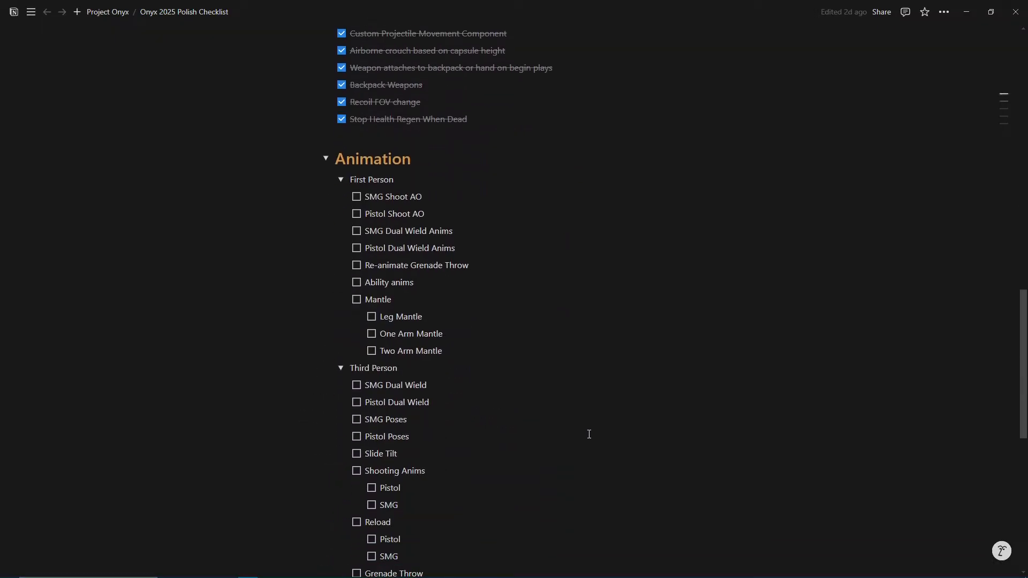
scroll(580, 418, "down", 6)
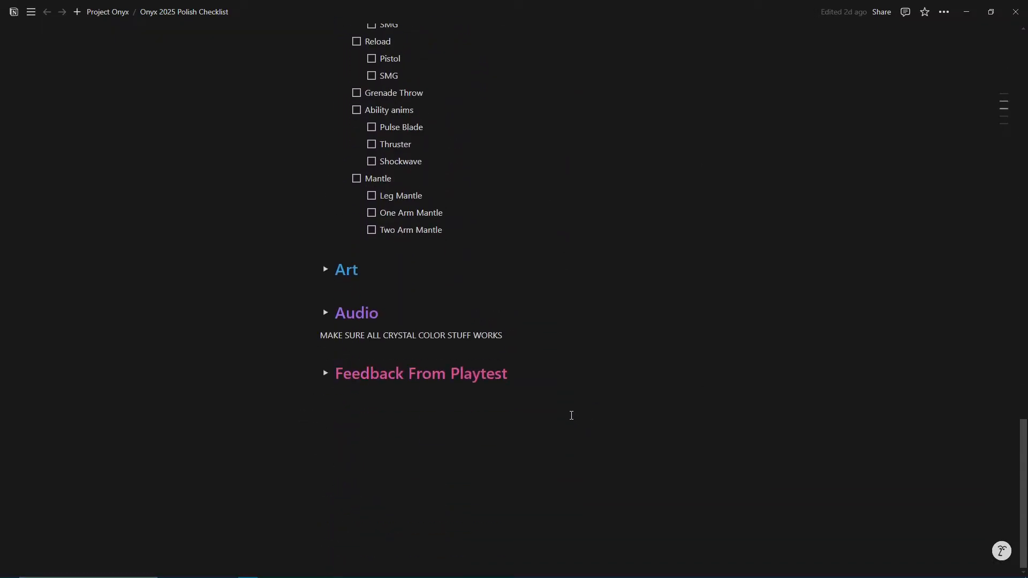
Expand the Audio section and review the open HUD sound tasks and the note on switching everything to metasounds.
left_click(325, 313)
scroll(412, 369, "down", 4)
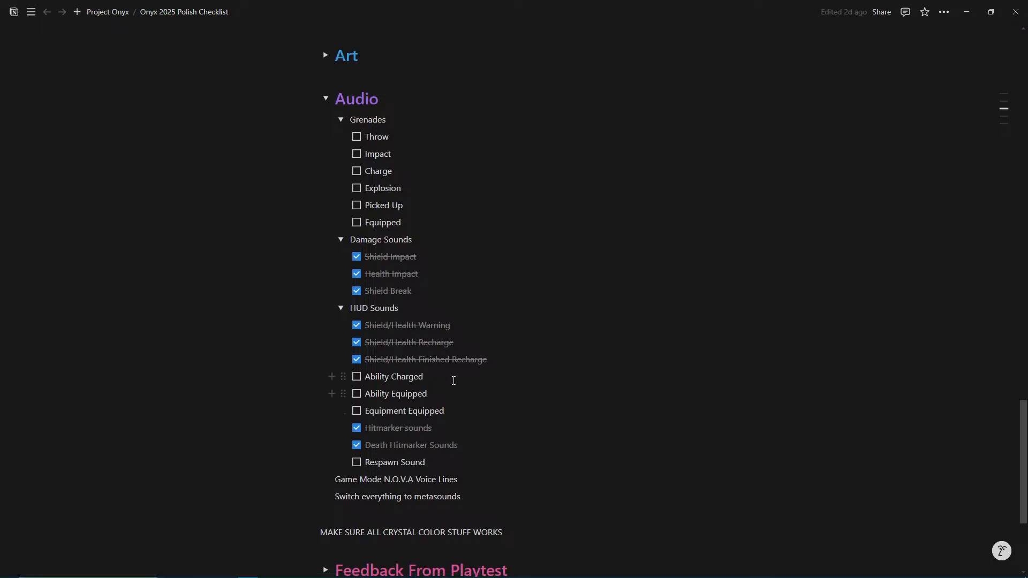
left_click_drag(460, 409, 366, 379)
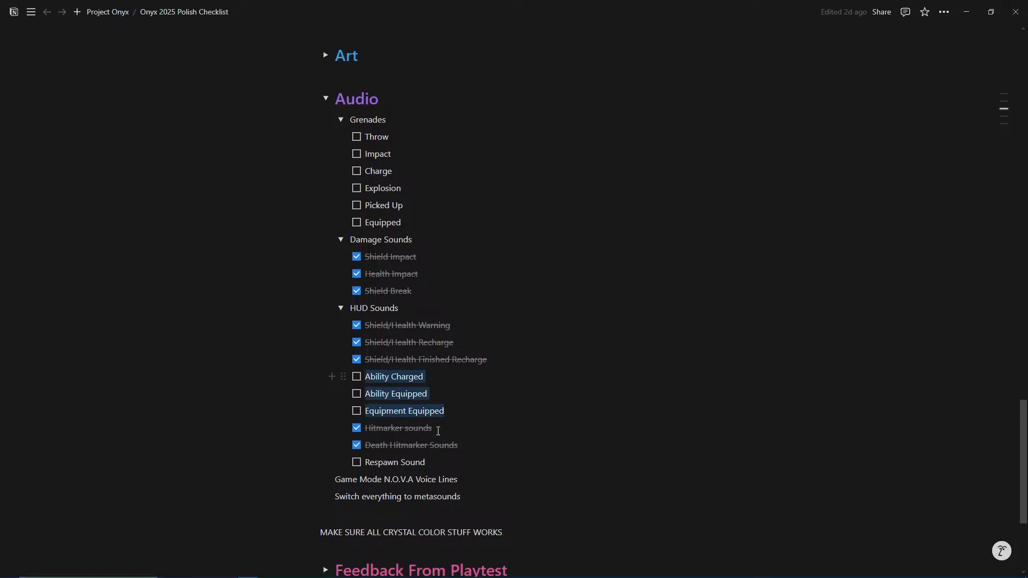
triple_click(457, 464)
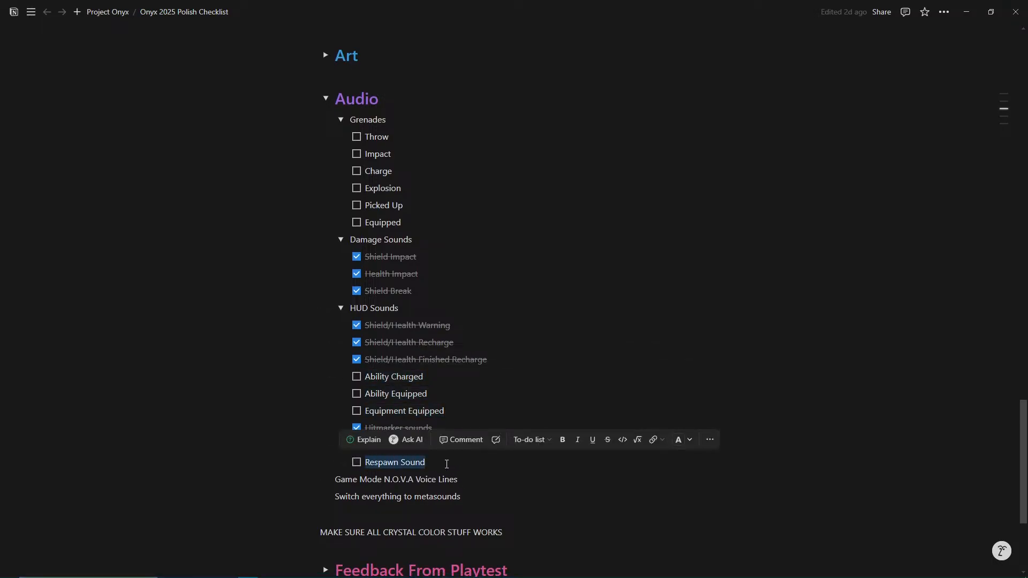
left_click(450, 468)
left_click_drag(459, 415, 366, 372)
left_click_drag(454, 415, 365, 376)
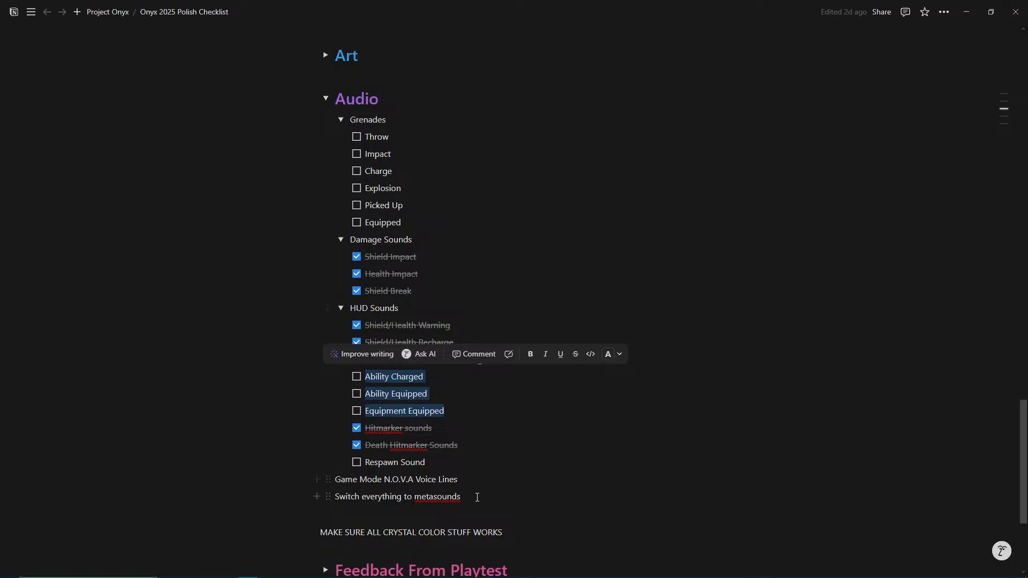
triple_click(472, 497)
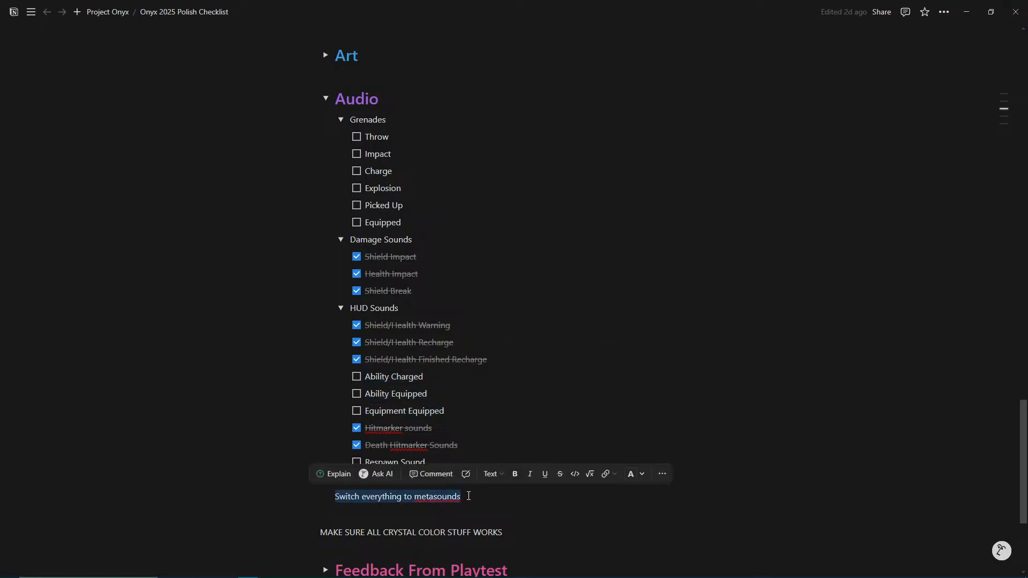
left_click(468, 496)
Switch to Unreal Editor, put the running playtest in fullscreen and move forward to take up the second SMG.
left_click(990, 11)
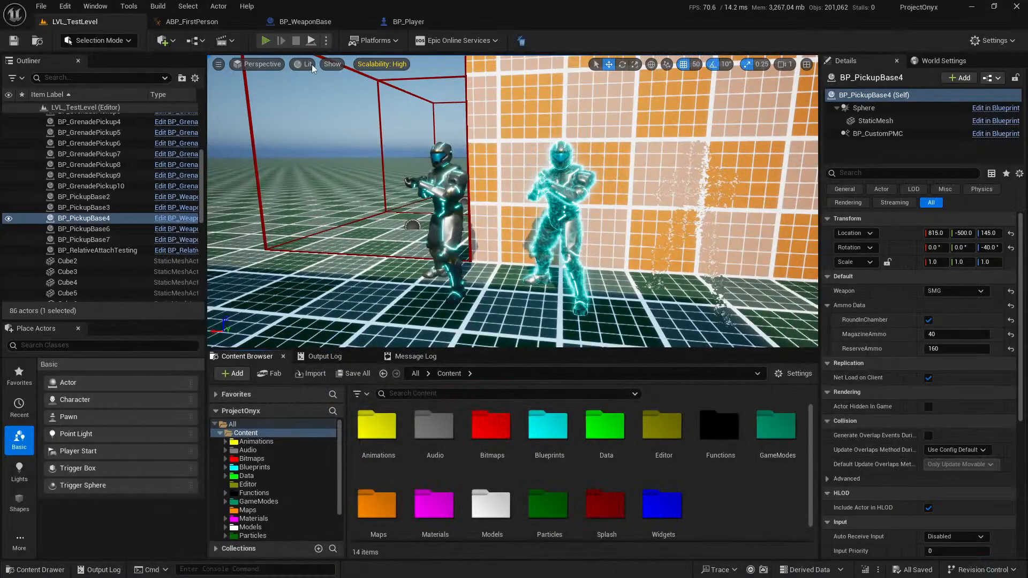
left_click(265, 40)
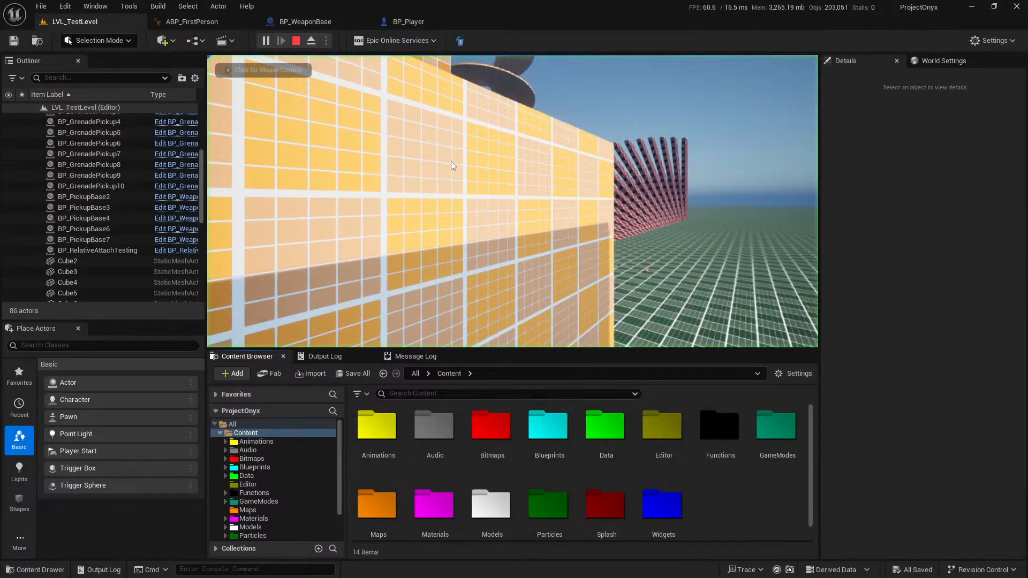
key("F11")
key("w")
key("e")
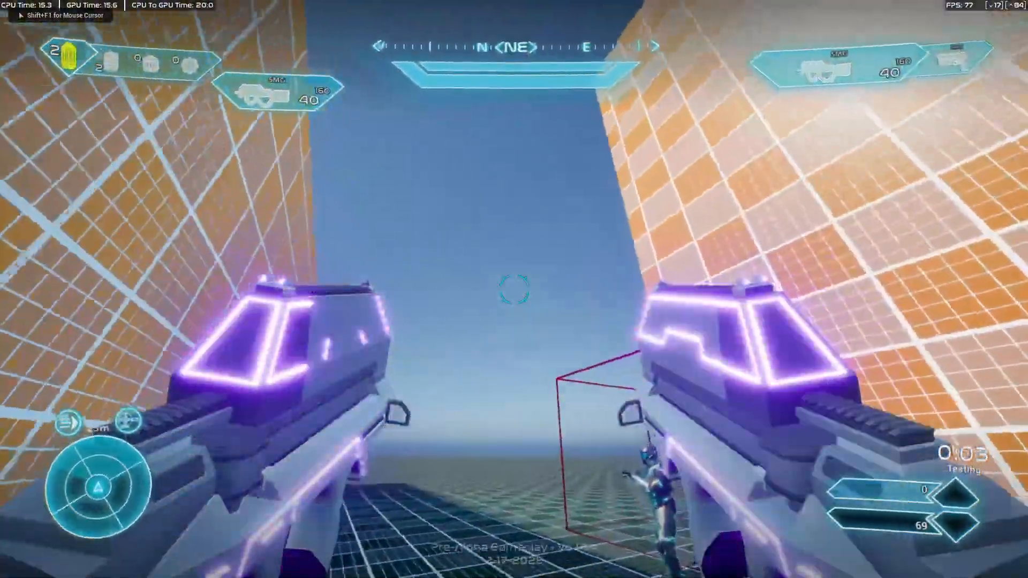
Fire both SMGs into the air, reload and advance to the dummies to examine the dual-wield pose.
left_click(514, 289)
right_click(514, 289)
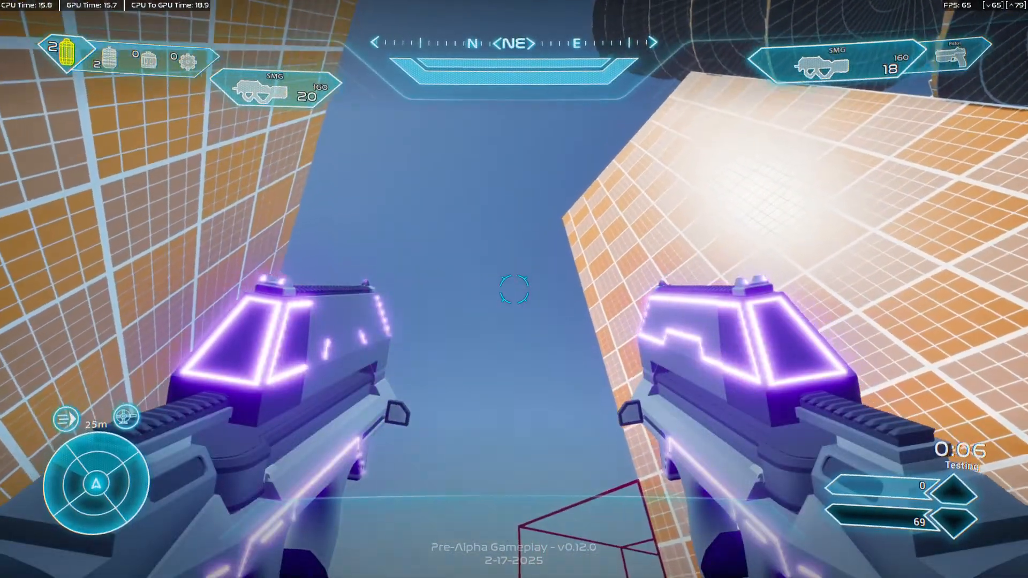
key("r")
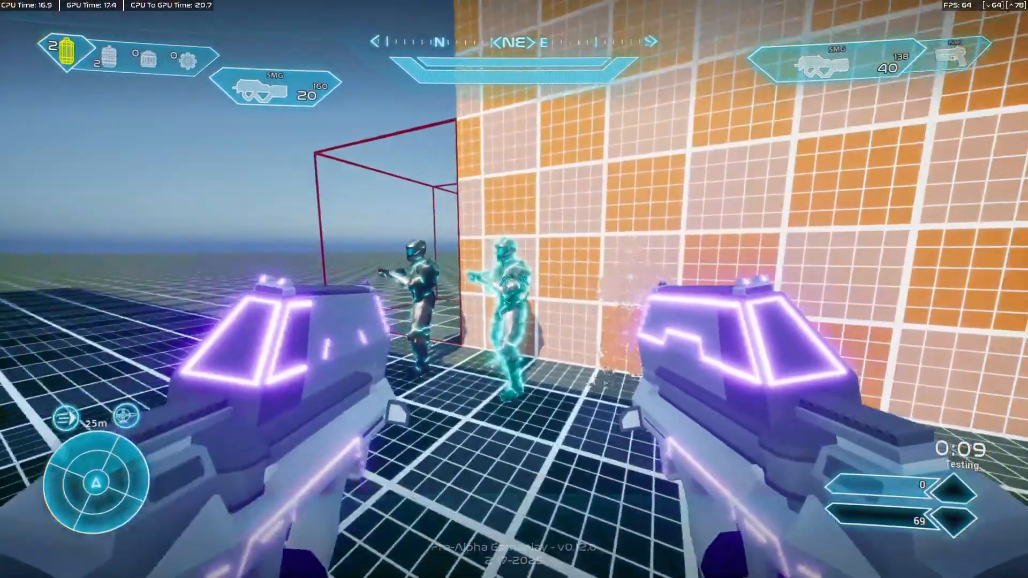
key("w")
right_click(514, 289)
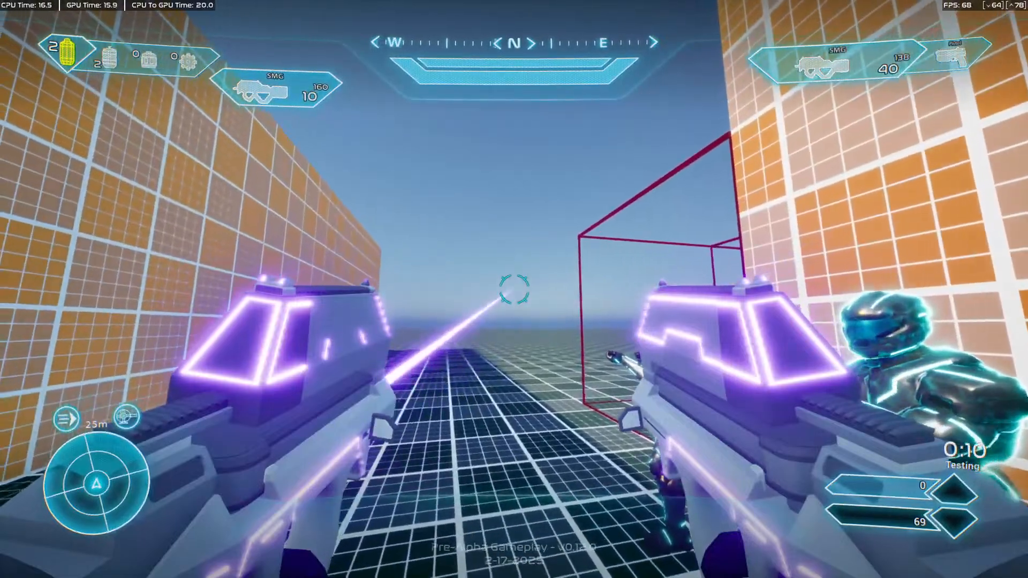
key("s")
key("w")
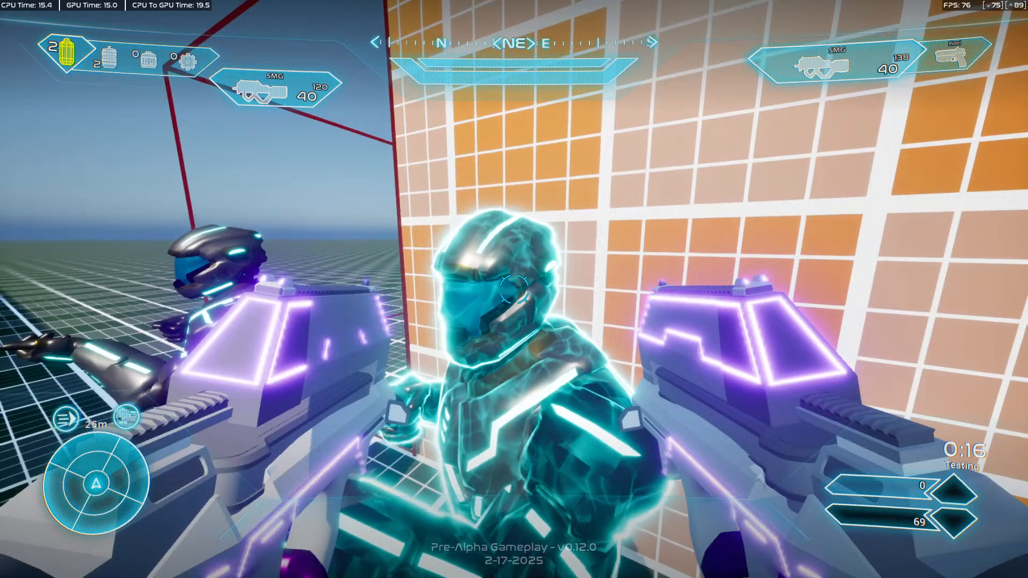
Empty both SMGs into the teal dummy at close range, reload and back away.
left_click(514, 289)
right_click(514, 289)
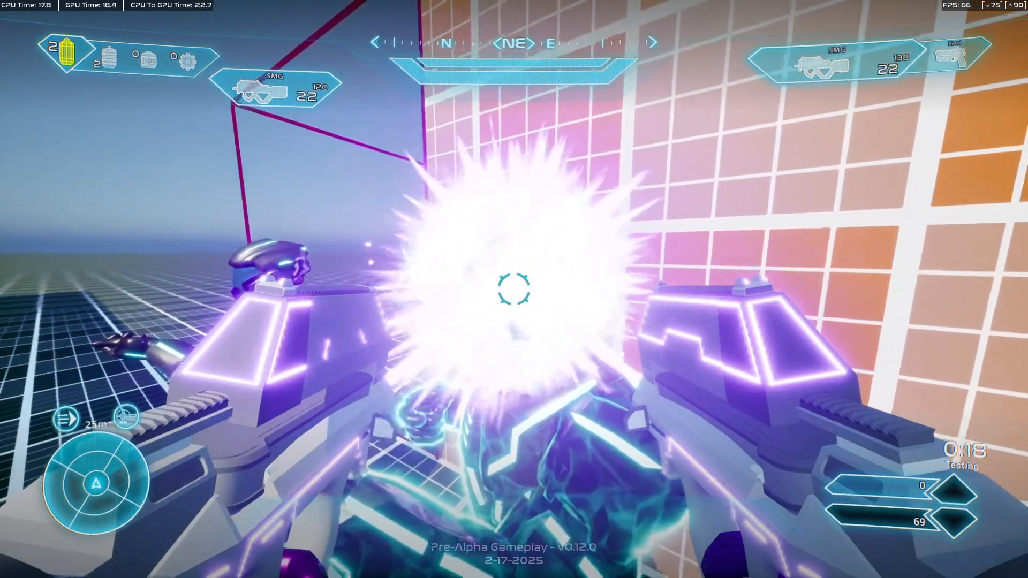
left_click(514, 289)
right_click(513, 289)
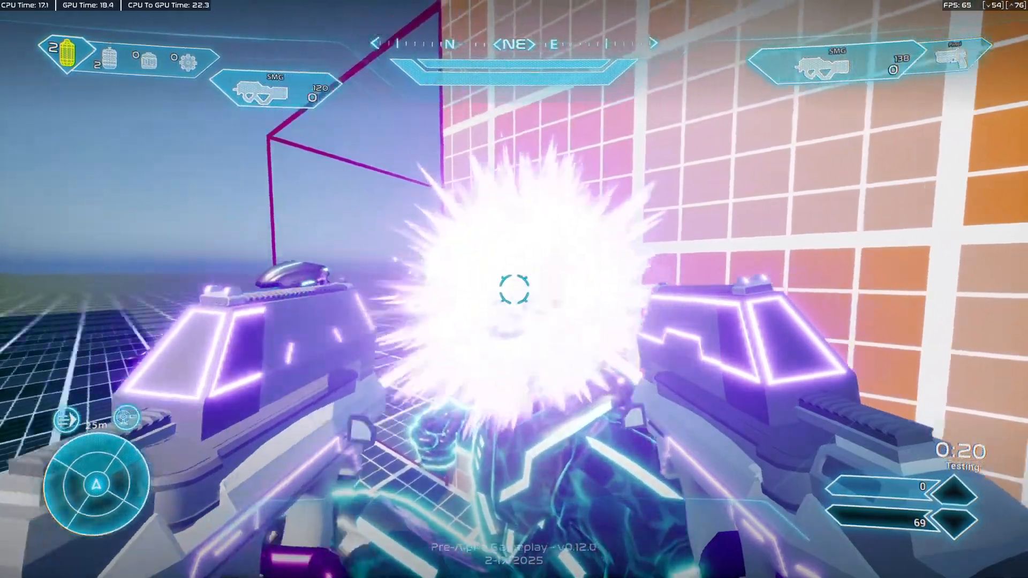
key("r")
key("s")
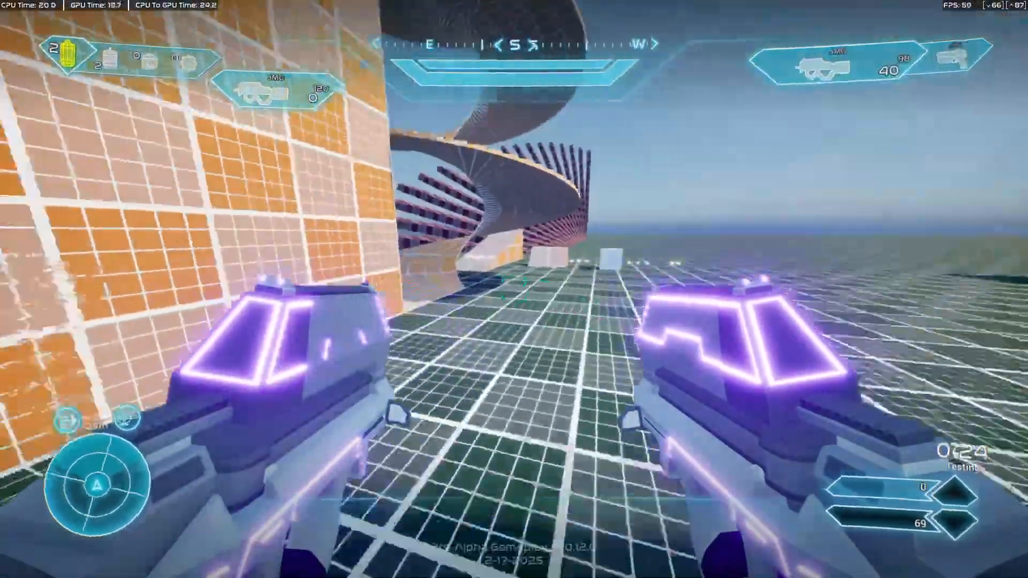
Run across the open floor and back toward the dummies, leave fullscreen and stop the playtest.
key("w")
key("s")
key("f")
key("w")
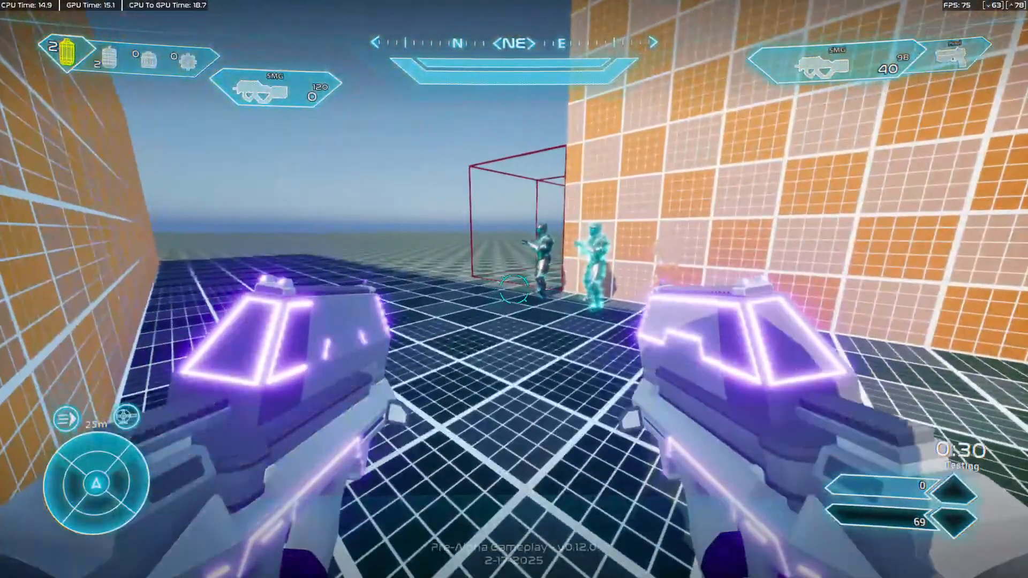
key("F11")
key("Escape")
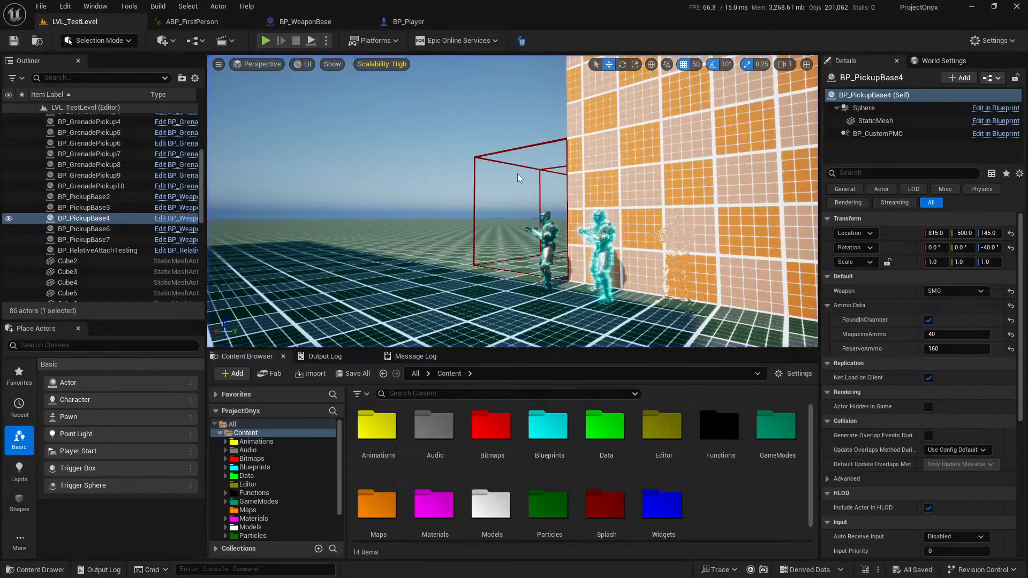
right_click_drag(589, 205, 606, 179)
key("w")
key("w")
key("s")
key("s")
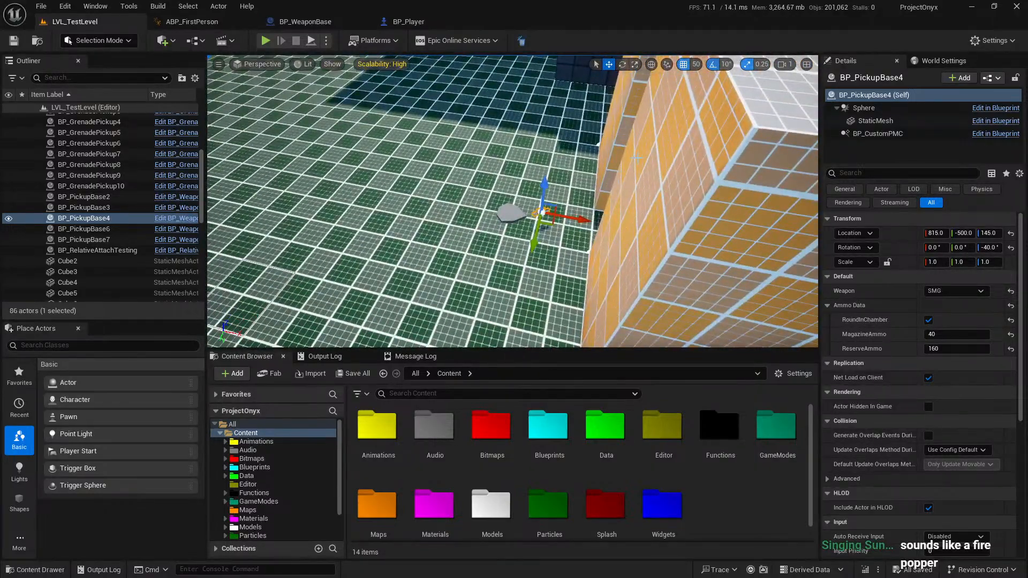
right_click_drag(394, 111, 567, 114)
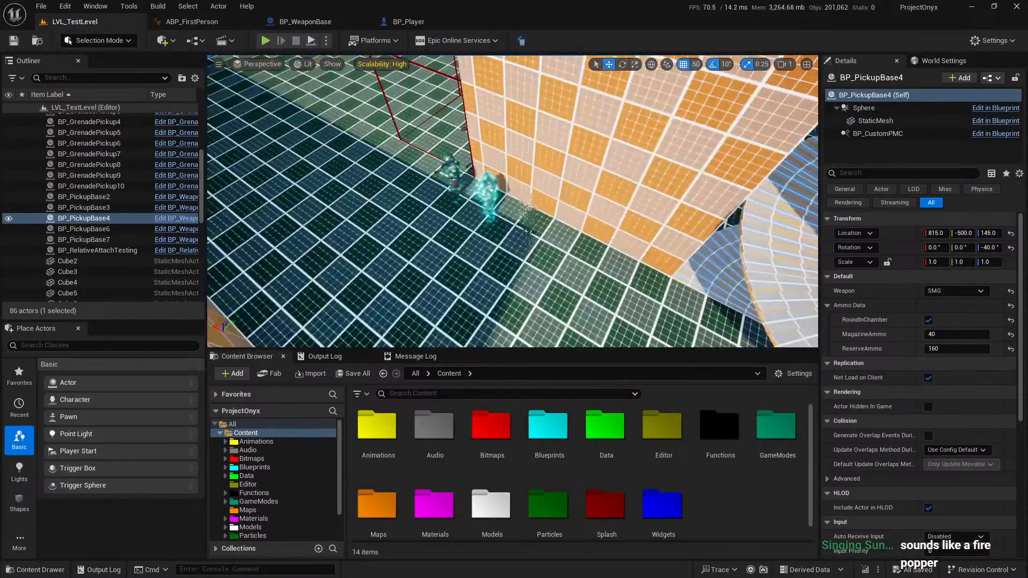
right_click_drag(504, 205, 508, 194)
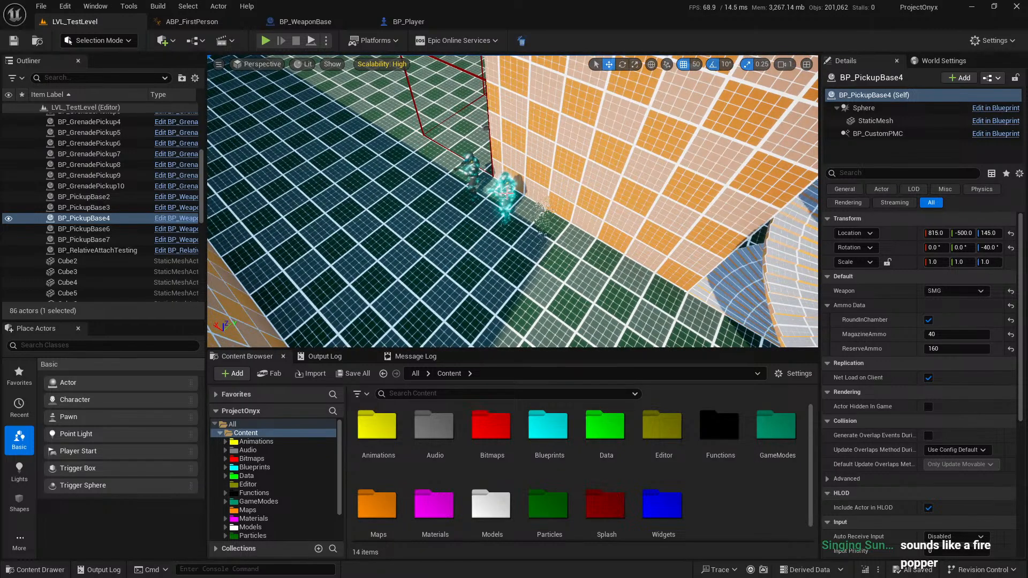
Switch to the Onyx 2025 Polish Checklist in Notion and review the open ability, equipment and respawn sound tasks.
left_click(417, 24)
left_click(117, 21)
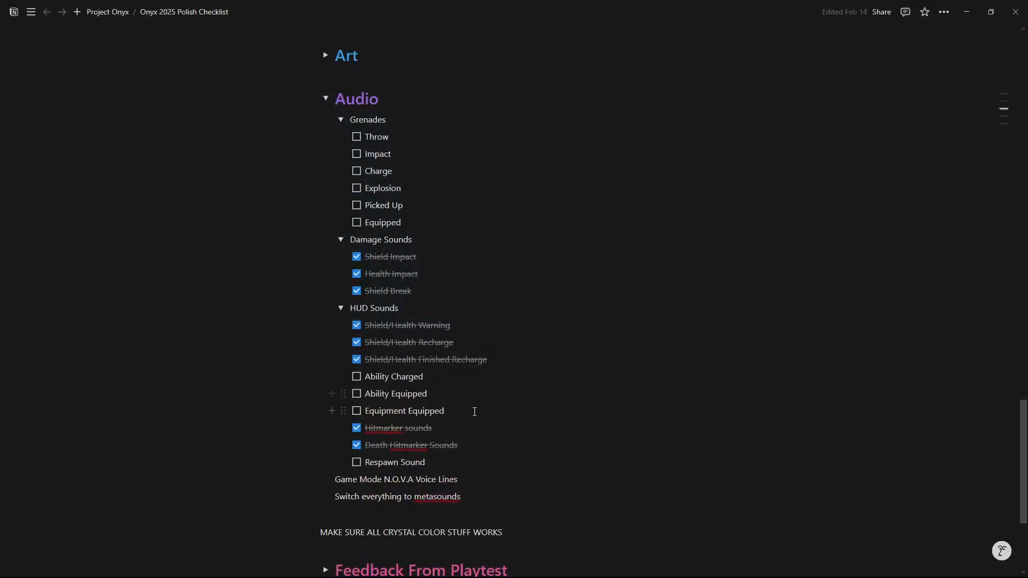
left_click_drag(475, 412, 365, 376)
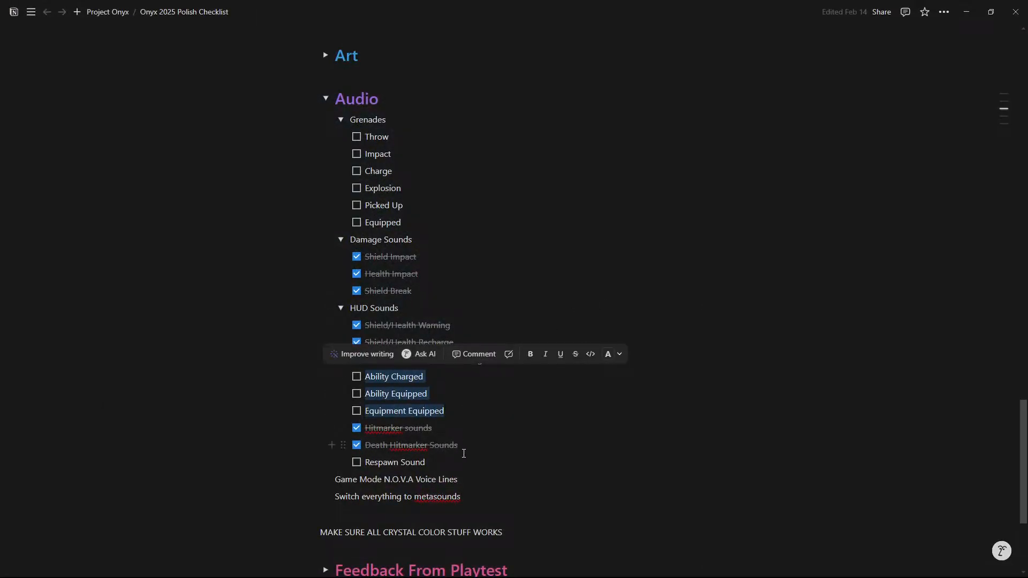
left_click_drag(452, 465, 356, 471)
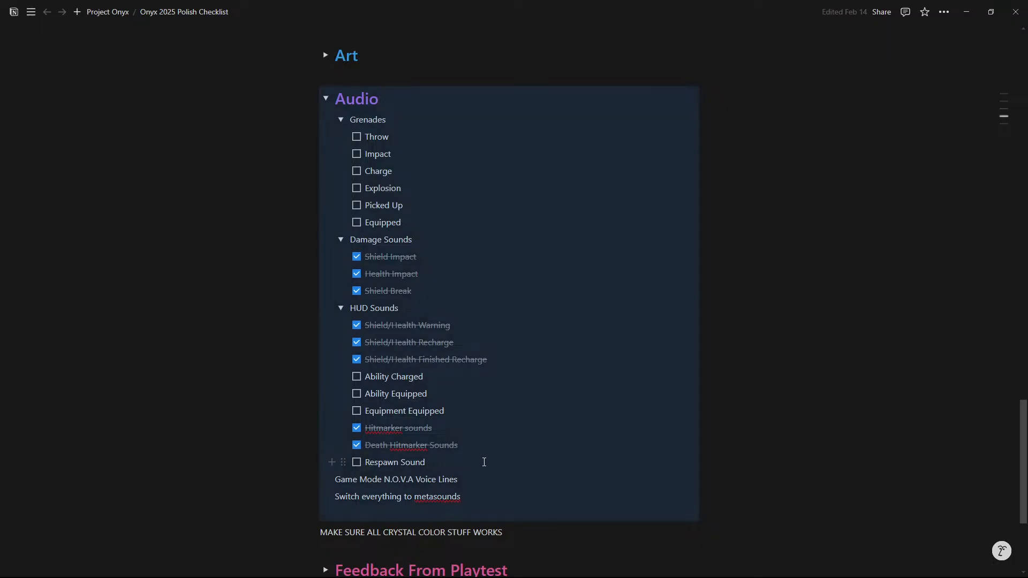
left_click(446, 461)
Collapse the Grenades, Damage Sounds and HUD Sounds lists and the whole Audio section.
scroll(374, 357, "up", 4)
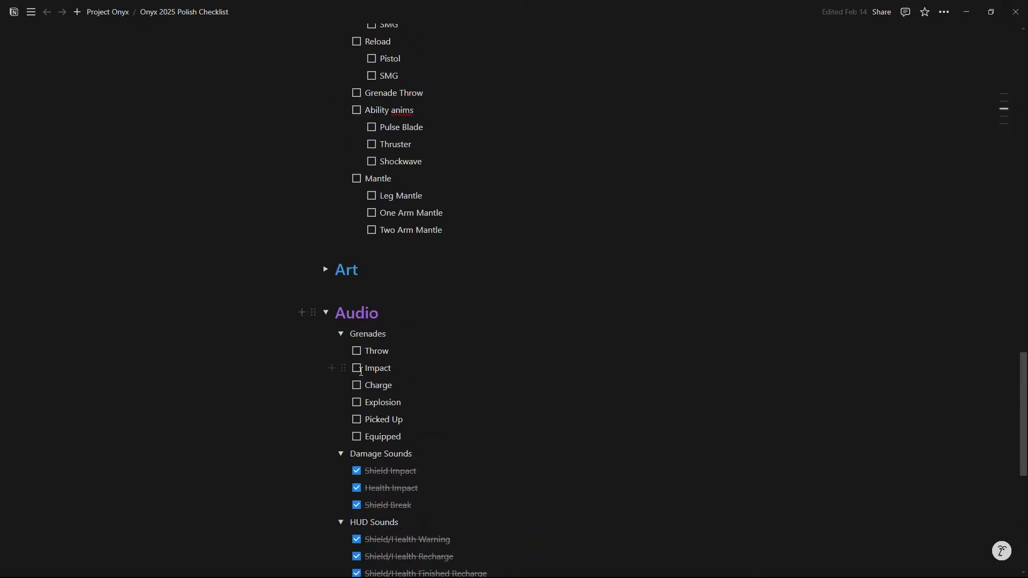
left_click(335, 332)
left_click(340, 351)
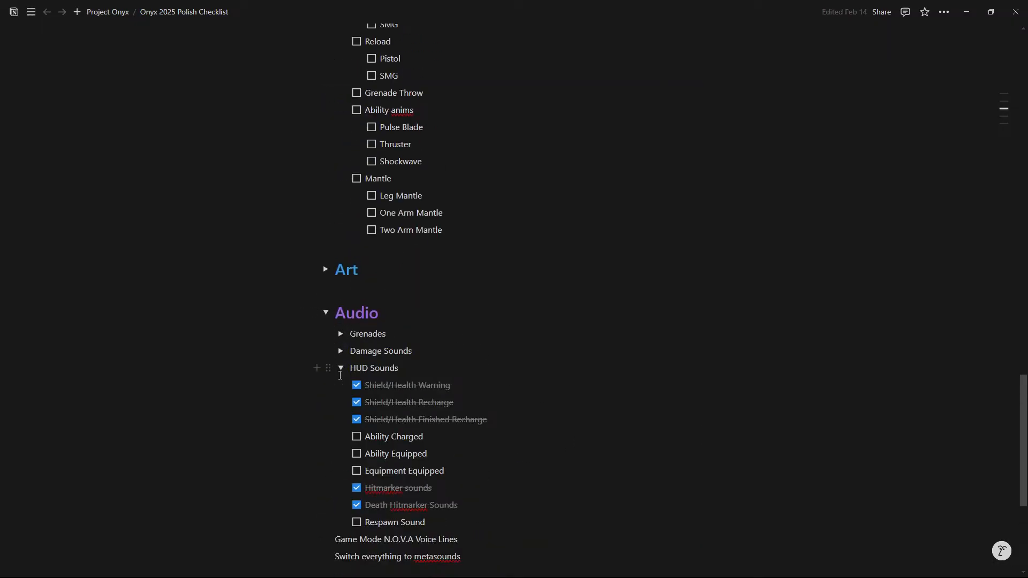
left_click(340, 368)
left_click(326, 313)
Give the SMG Dual Wield Anims task under First Person a green background.
scroll(496, 304, "up", 4)
scroll(496, 304, "up", 3)
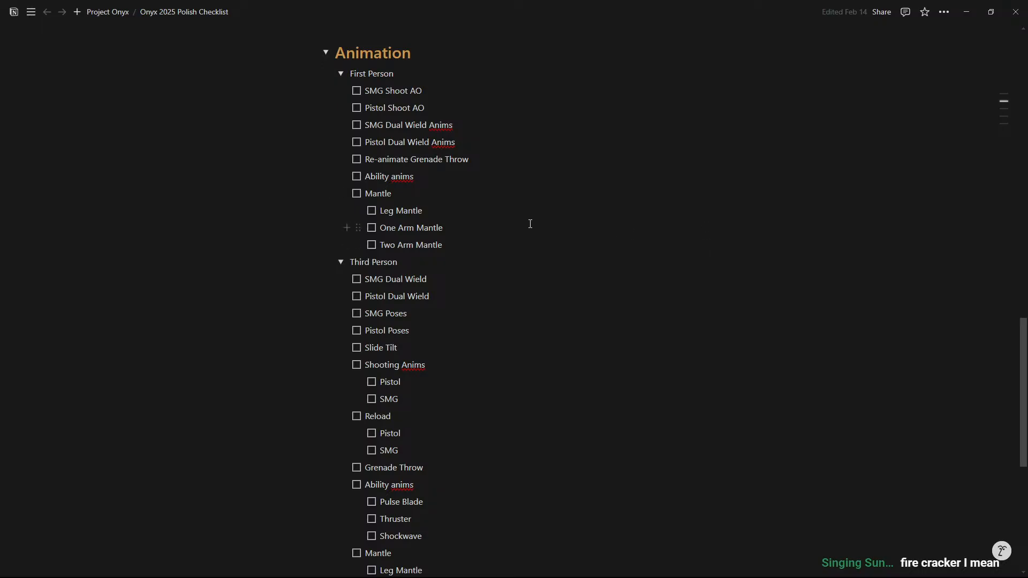
left_click_drag(475, 125, 346, 124)
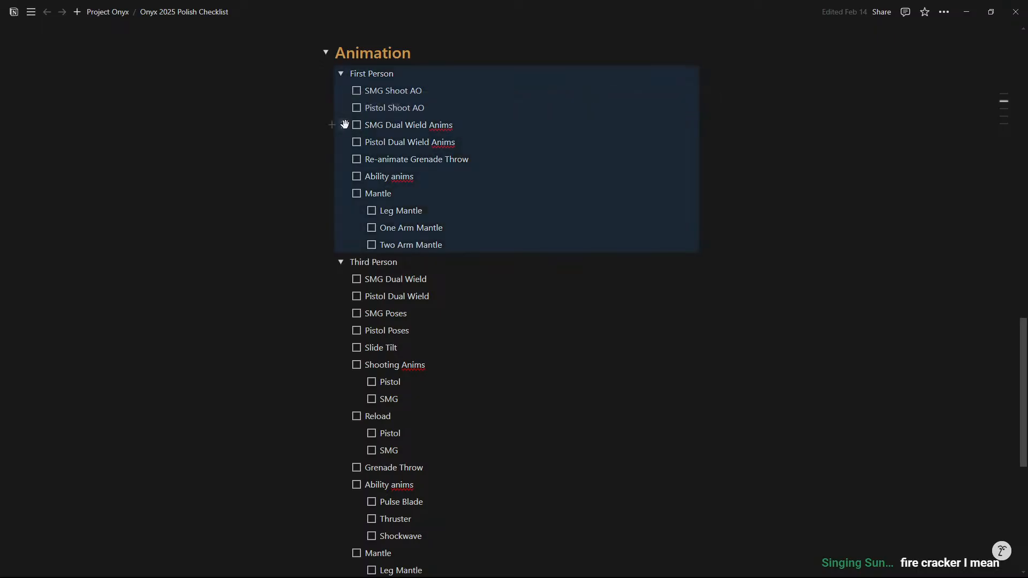
left_click(343, 124)
mouse_move(293, 204)
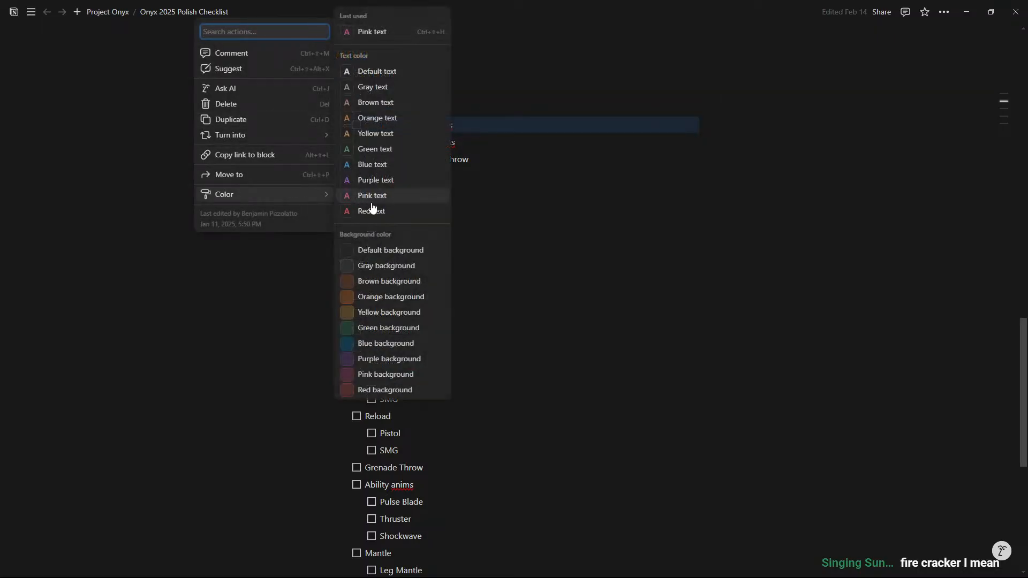
left_click(436, 327)
left_click(514, 119)
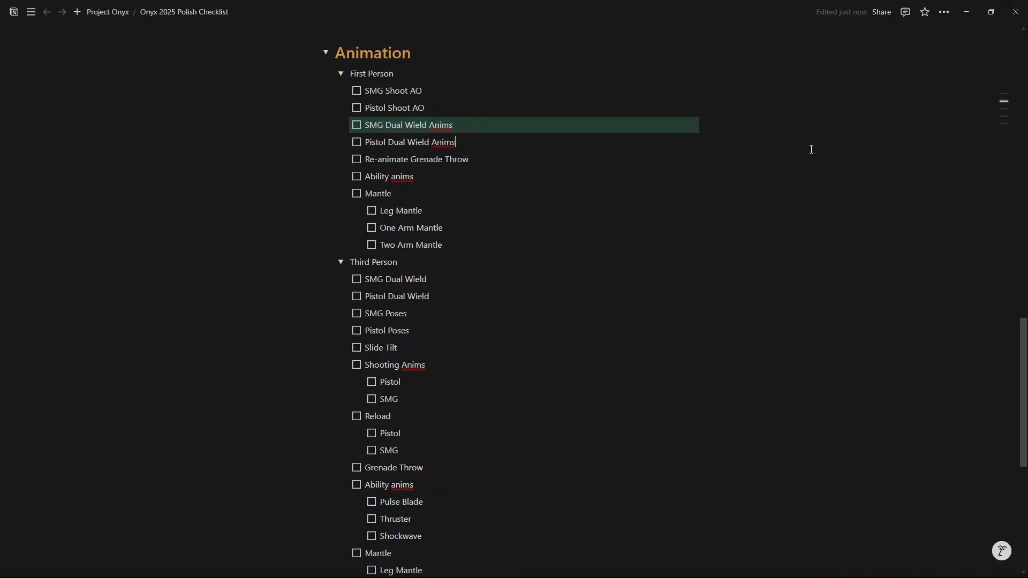
Review the green SMG Dual Wield Anims task and switch back to Unreal Editor.
left_click_drag(484, 121, 362, 120)
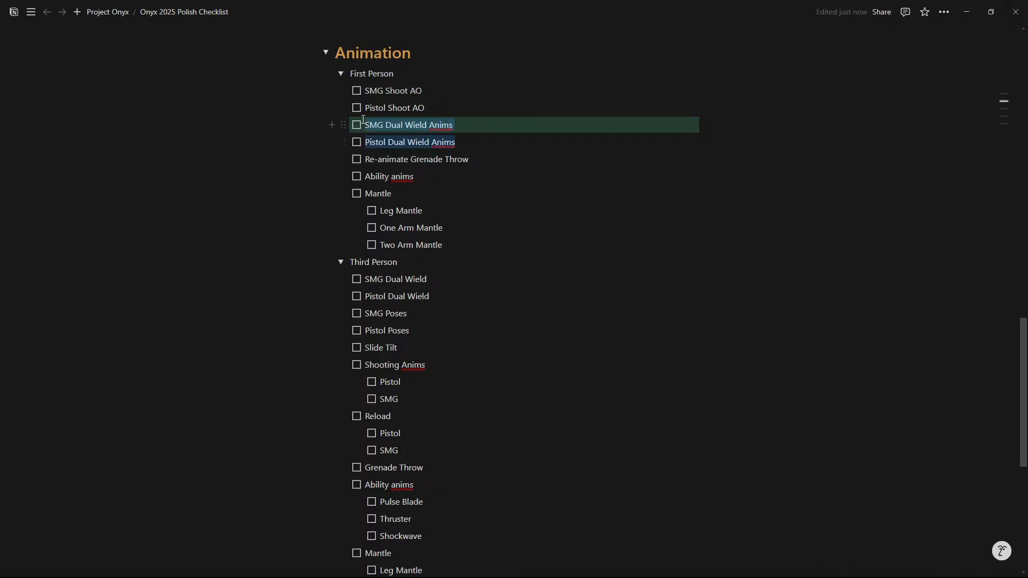
left_click(512, 126)
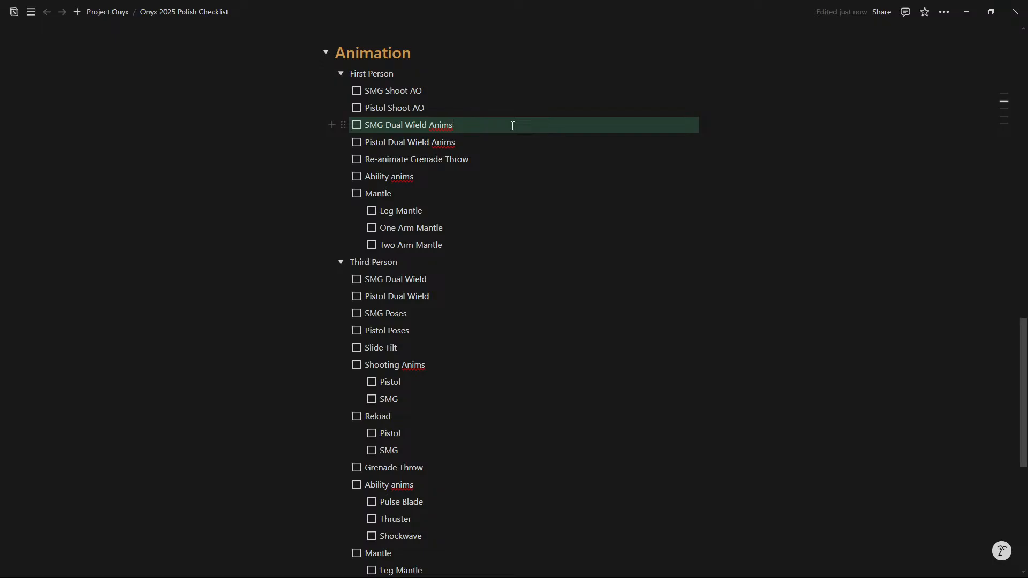
left_click(966, 5)
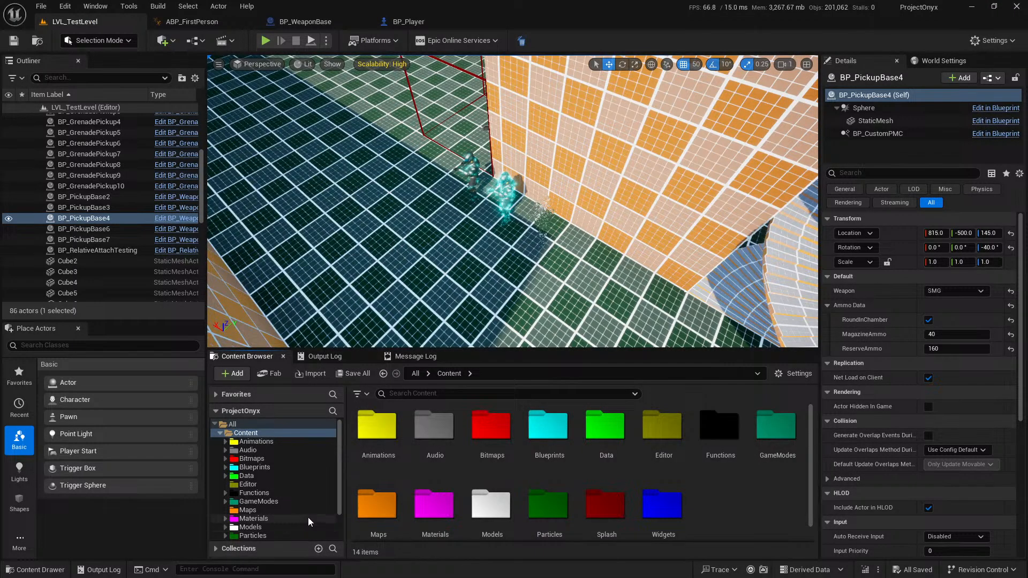
Start a full-screen playtest of the test level and fire the single SMG.
left_click_drag(810, 470, 803, 464)
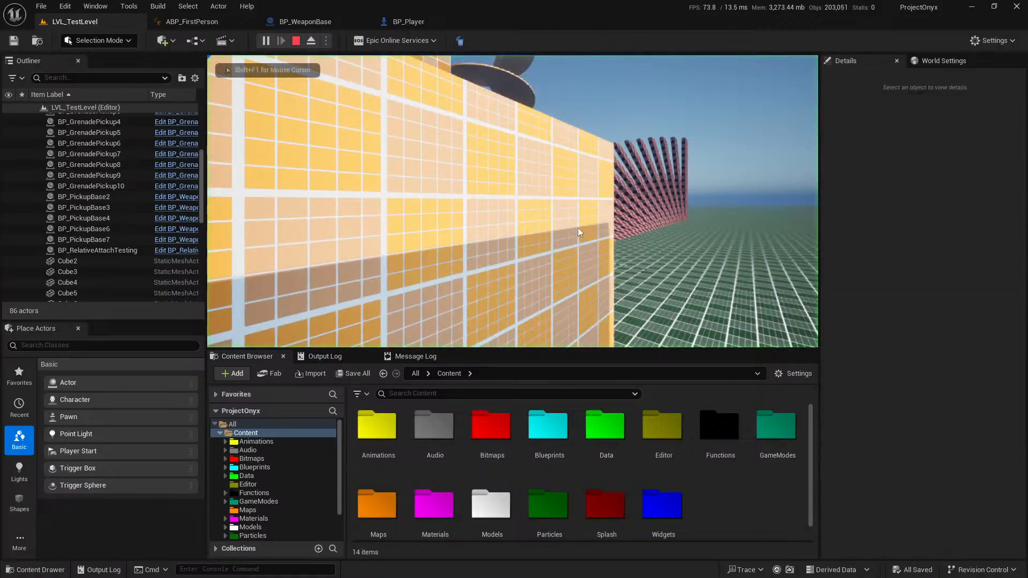
key("F11")
left_click(514, 289)
left_click(514, 289)
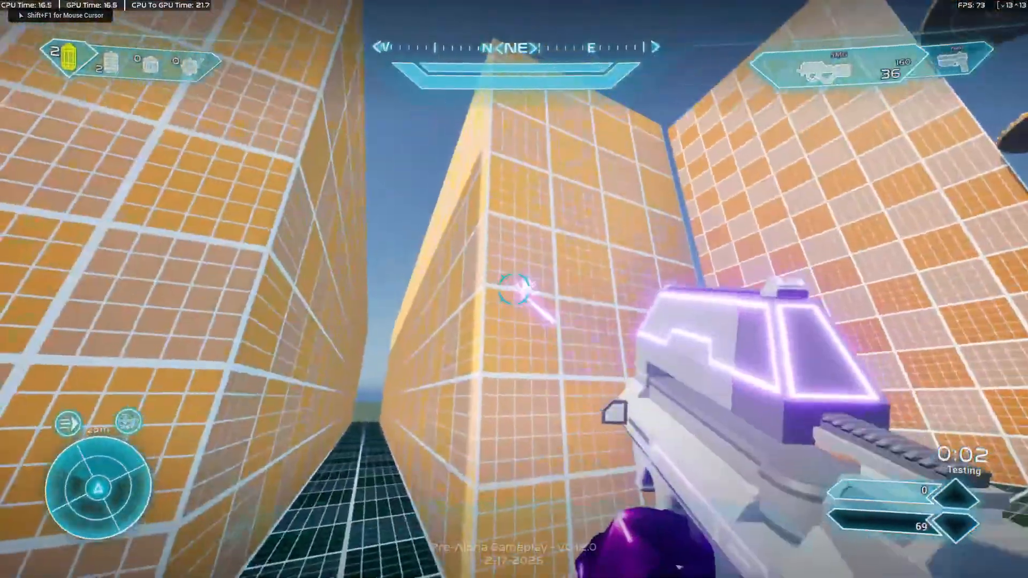
Slow the game with the console command slomo .01, fire the SMG and examine its first-person pose.
key("grave")
key("Up")
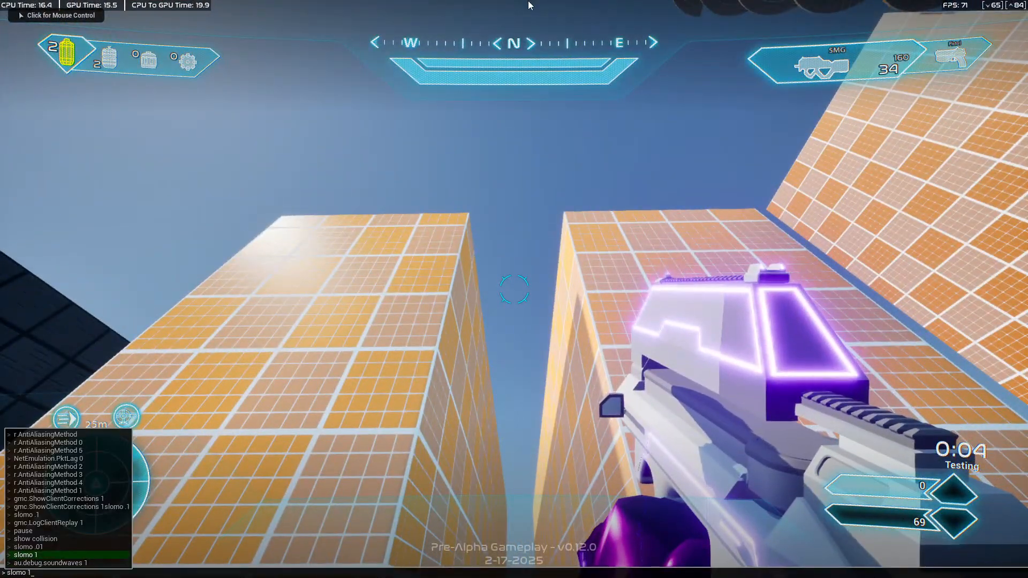
key("Return")
left_click(514, 289)
key("shift+F1")
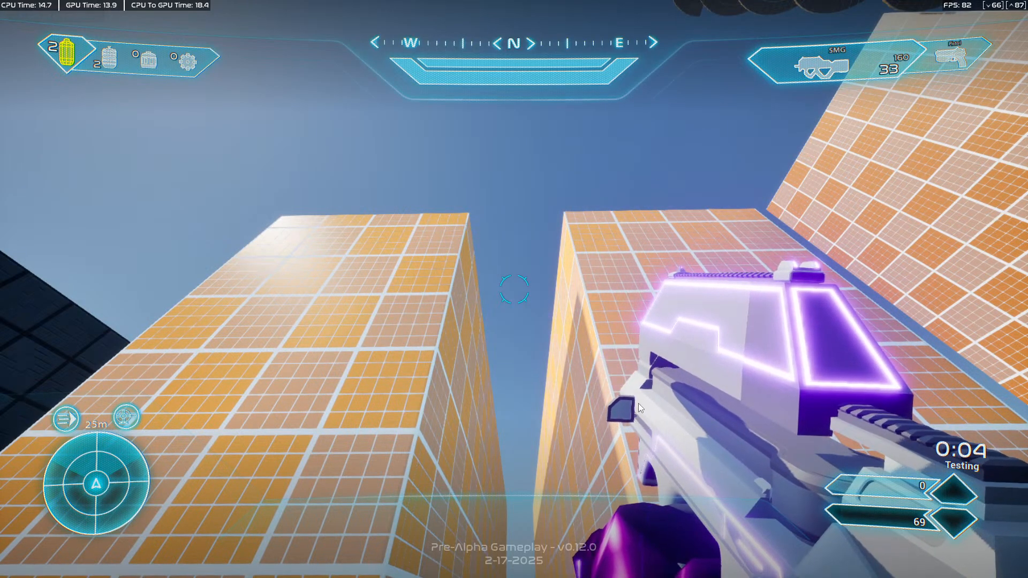
Return to the game and restore normal speed with the console command slomo 1.
left_click(638, 403)
key("grave")
key("Up")
key("Up")
key("Up")
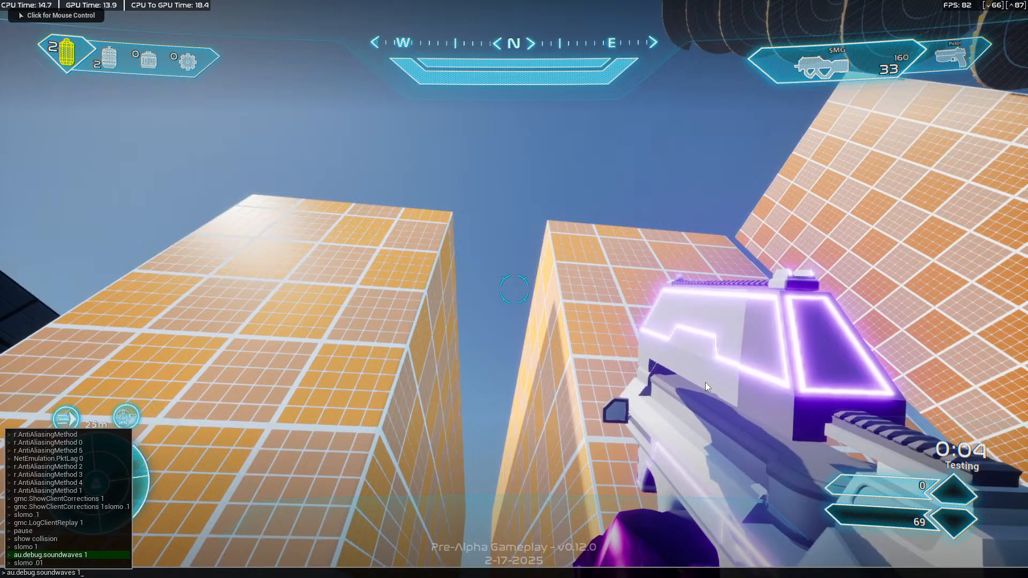
key("Return")
Apply slomo .01 again and fire both SMGs to examine the dual-wield pose in slow motion.
key("grave")
key("Up")
key("Up")
key("Return")
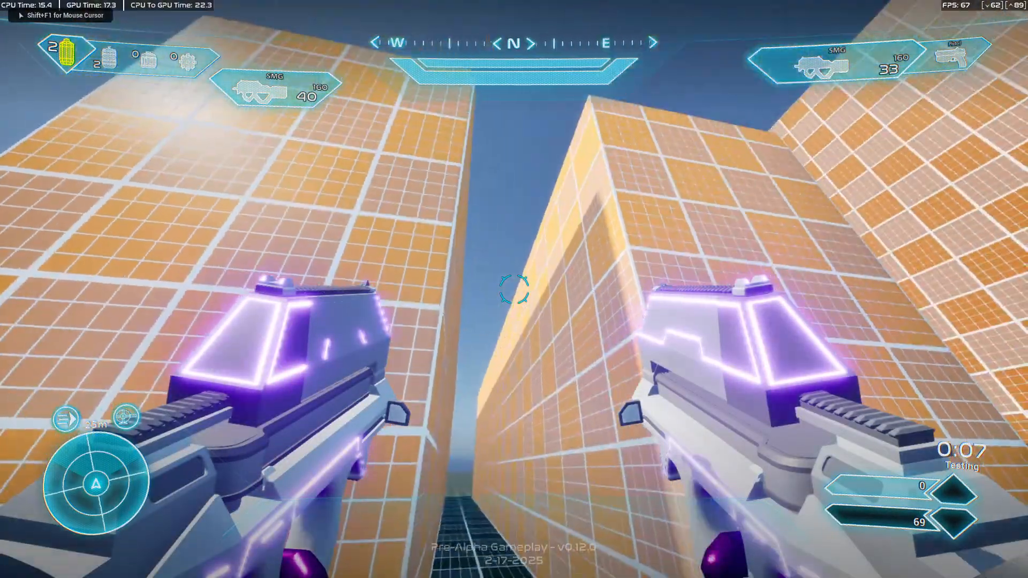
left_click(514, 289)
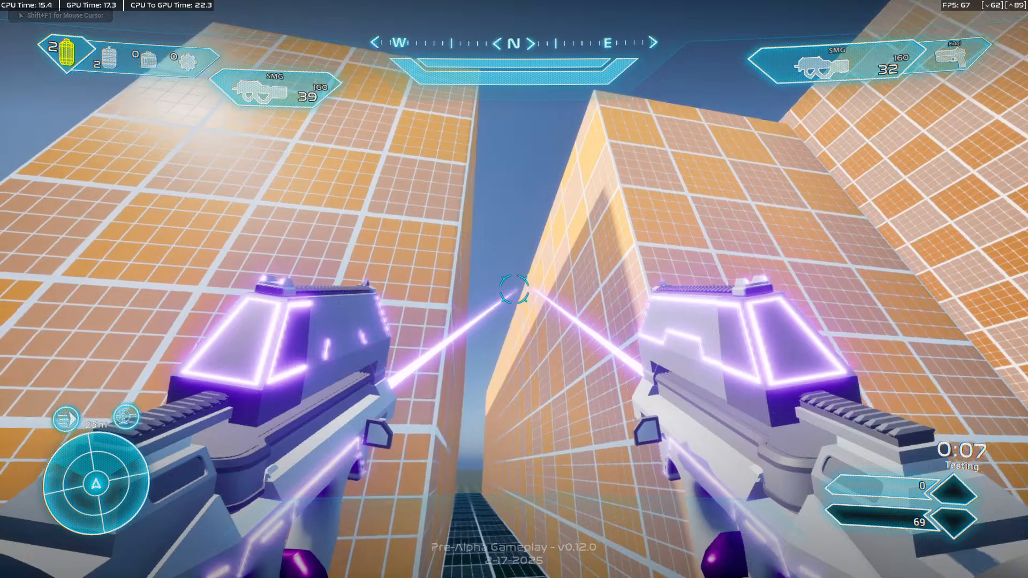
Leave full screen, end the playtest and save the test level.
key("F11")
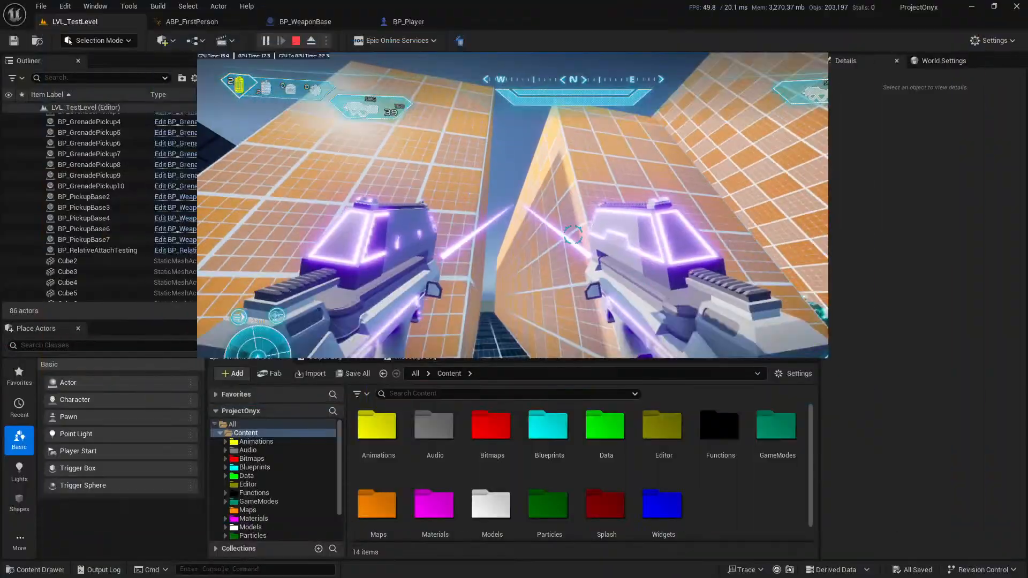
key("shift+F1")
key("Escape")
right_click_drag(548, 235, 561, 361)
left_click(15, 41)
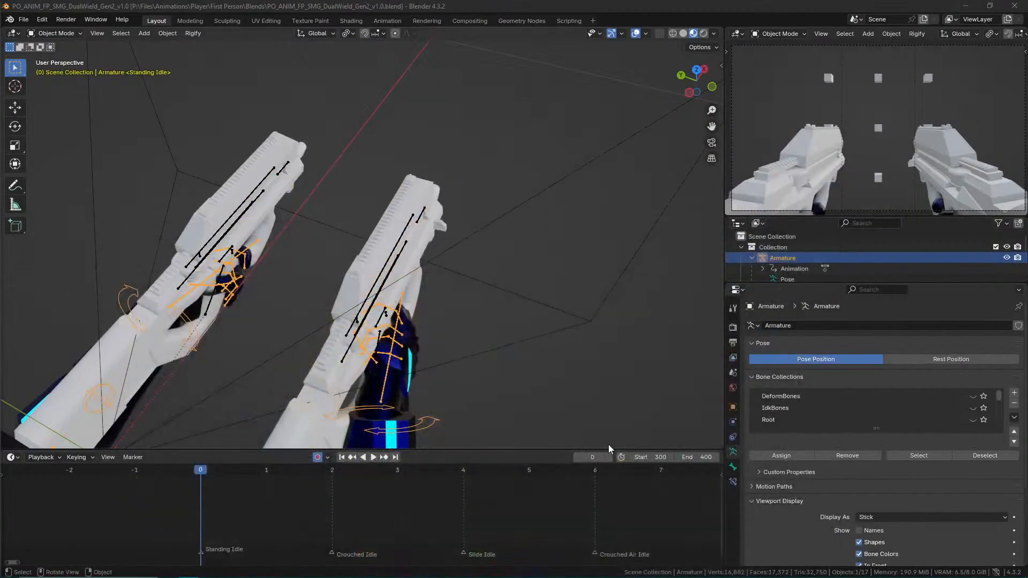
middle_click_drag(575, 267, 527, 206)
Switch to Blender, save PO_ANIM_FP_SMG_DualWield_Gen2_v1.0.blend and inspect the Standing Idle pose at frame 0.
key("ctrl+s")
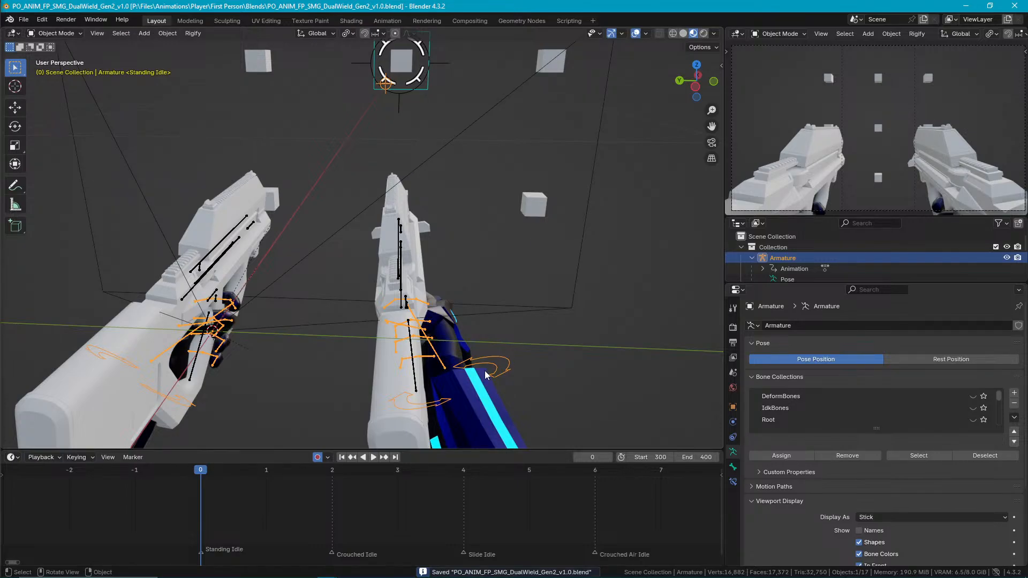
key("space")
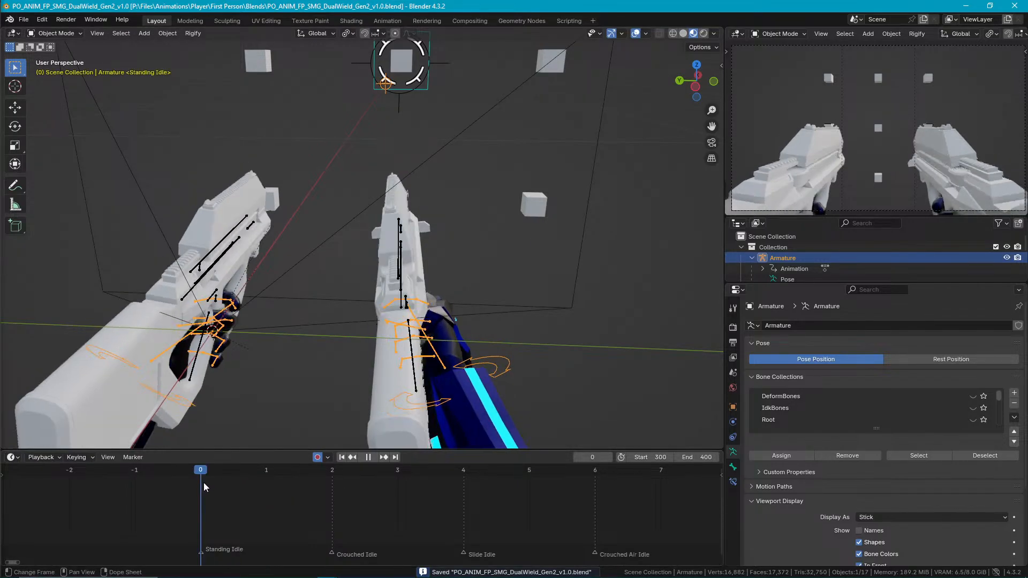
left_click_drag(217, 491, 205, 511)
middle_click_drag(396, 300, 412, 299)
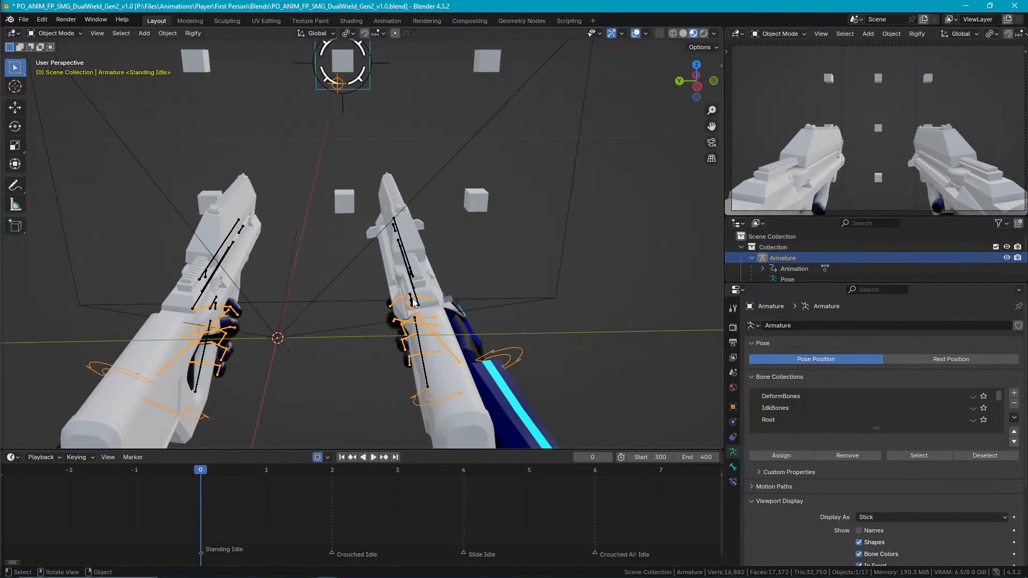
Put both gun IK rigs in Pose Mode and copy IK Rig.001's keyframes from frame 0 to frame 1.
left_click(416, 298)
left_click(196, 304, "shift")
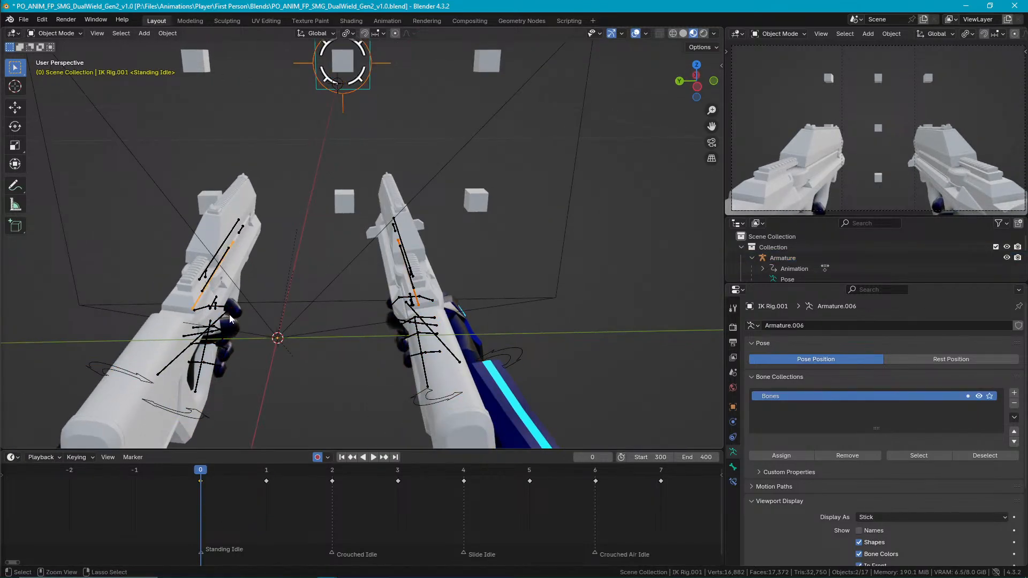
key("ctrl+Tab")
left_click_drag(216, 502, 172, 469)
key("a")
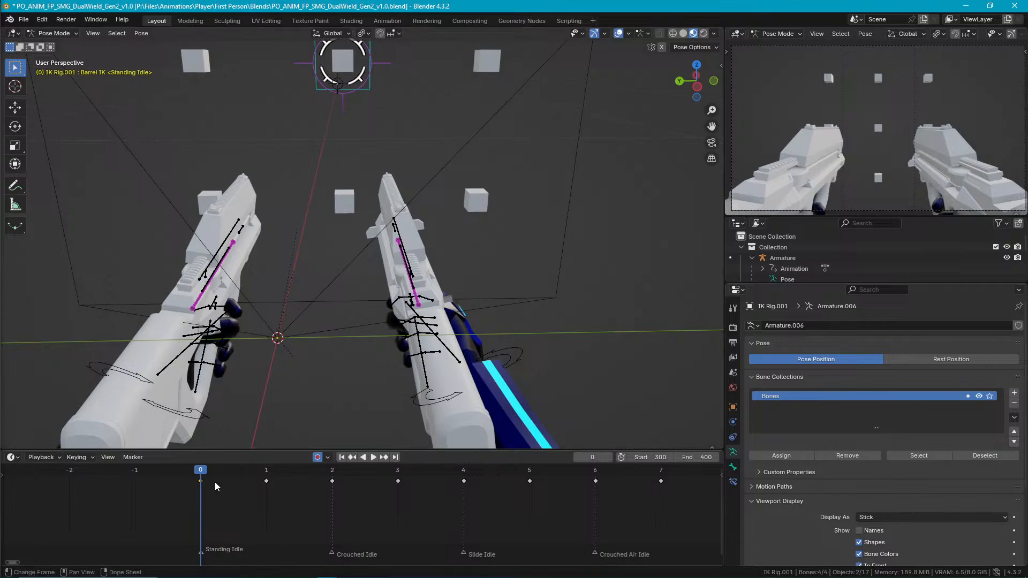
key("ctrl+c")
left_click(266, 471)
key("ctrl+v")
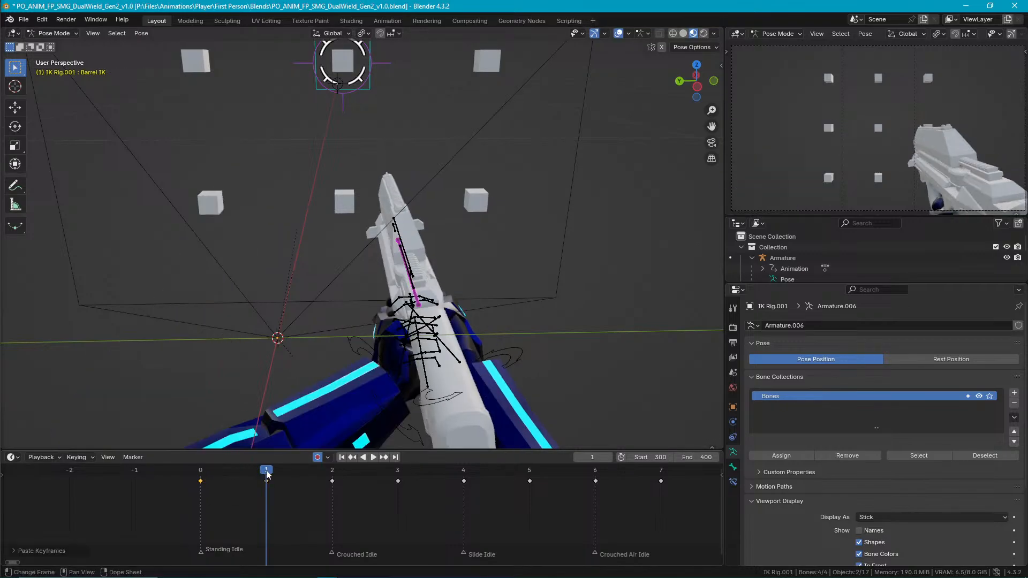
key("ctrl+z")
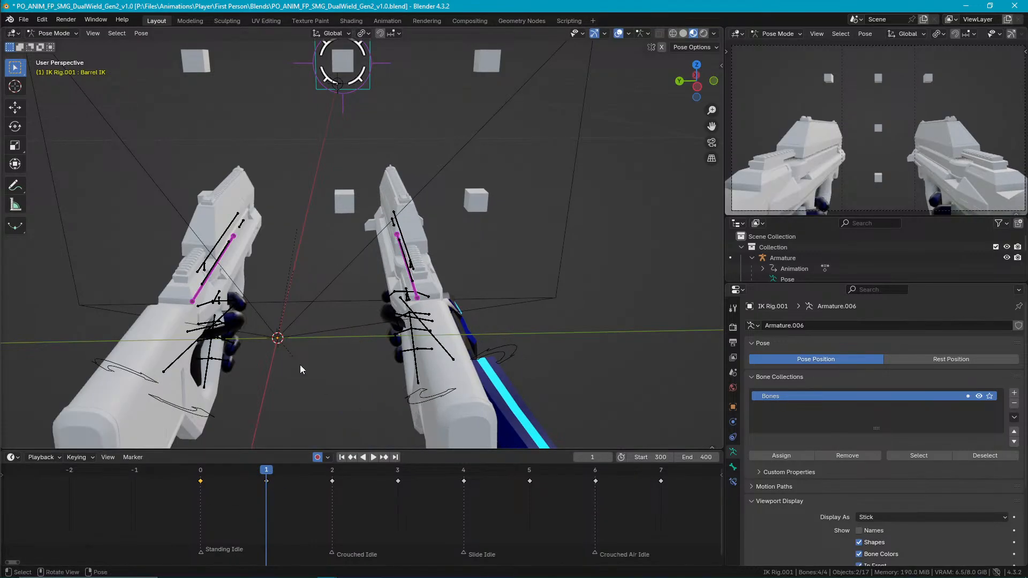
key("ctrl+v")
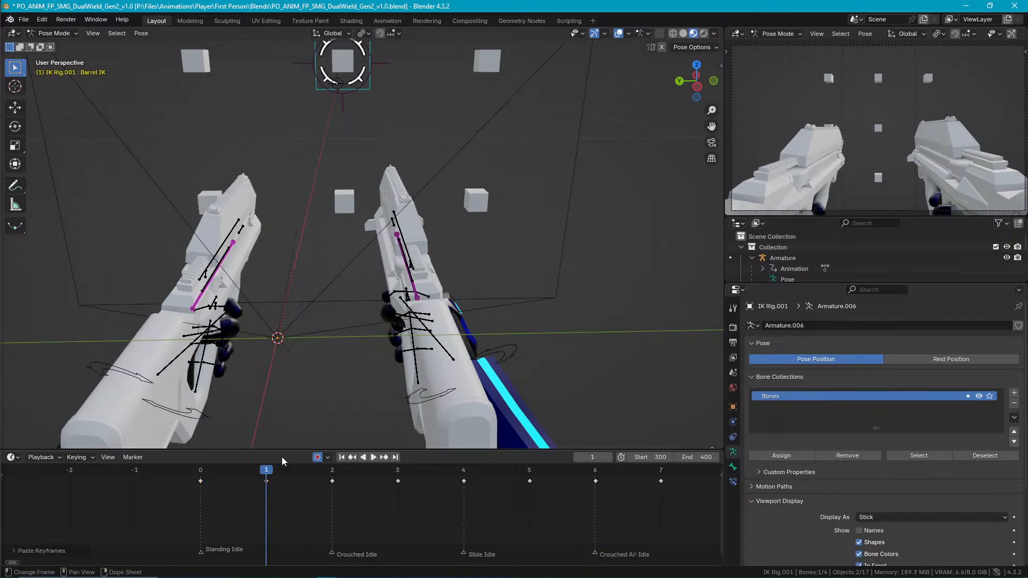
Copy the other gun's Barrel IK keyframes from frame 0 to frame 1 and save the file.
left_click(214, 275, "shift")
left_click_drag(230, 499, 178, 473)
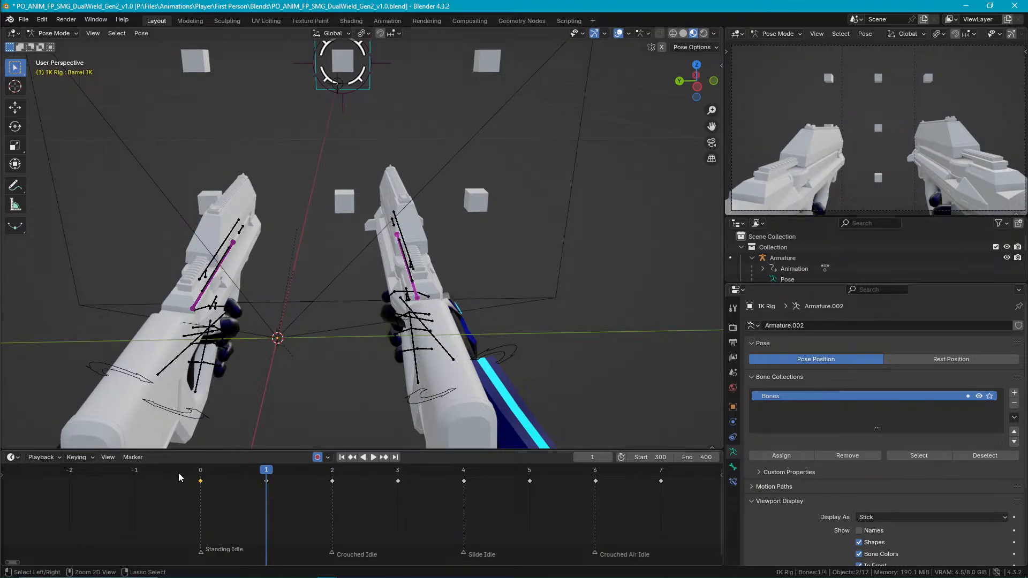
key("ctrl+c")
key("ctrl+v")
left_click(258, 483)
key("ctrl+s")
Compare the SMG poses at frames 0 and 1, finish on Standing Idle and save the file.
mouse_move(342, 300)
middle_mouse_down()
mouse_move(365, 311)
mouse_move(354, 309)
middle_mouse_up()
middle_click_drag(480, 295, 508, 295)
left_click_drag(281, 472, 296, 491)
left_click(220, 491)
mouse_move(278, 358)
middle_mouse_down()
mouse_move(284, 288)
mouse_move(293, 345)
middle_mouse_up()
key("ctrl+s")
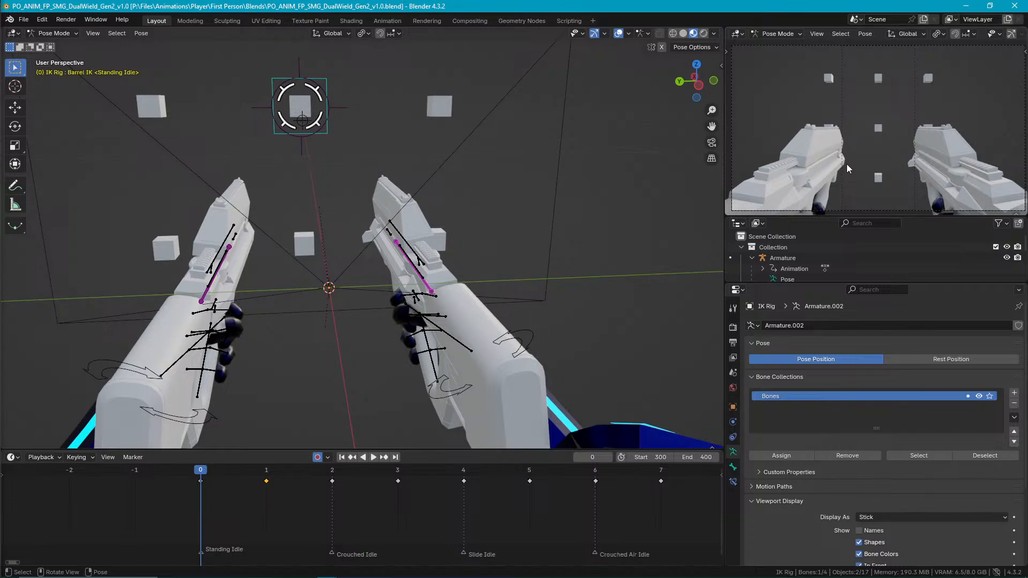
Examine the Crouched Idle pose at frame 2, return to Standing Idle at frame 0 and save the file.
left_click(330, 472)
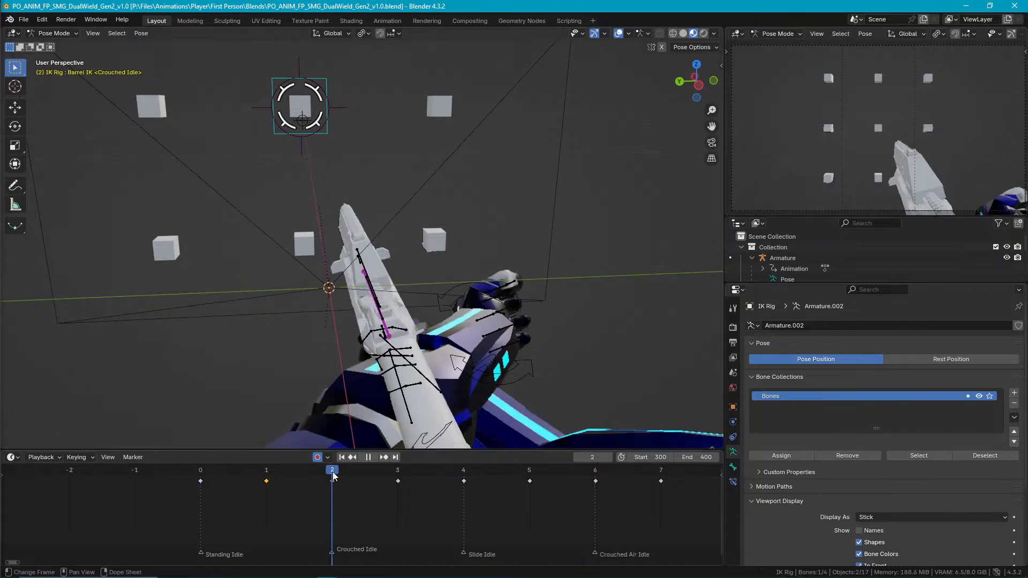
left_click_drag(357, 472, 334, 491)
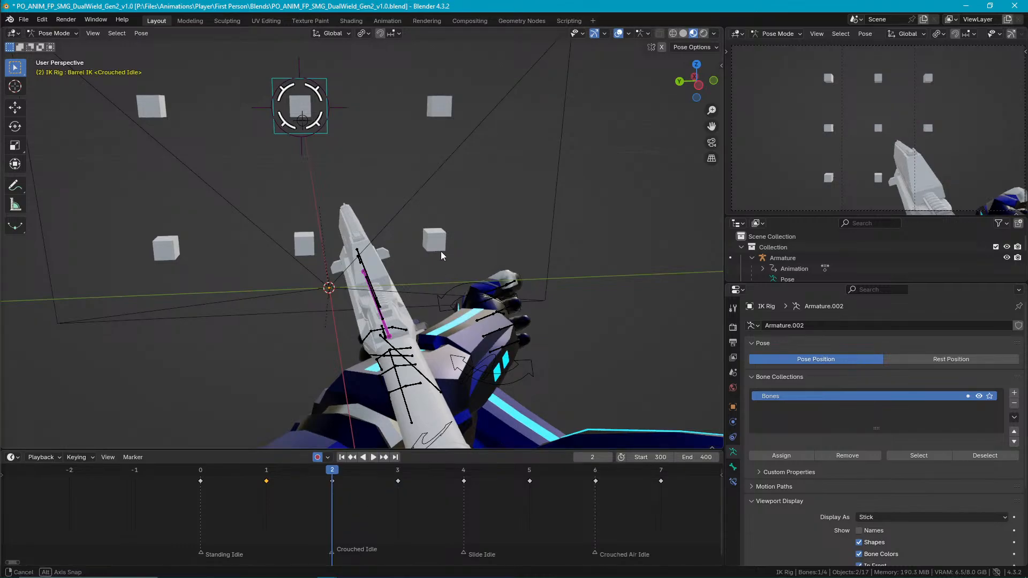
key("ctrl+s")
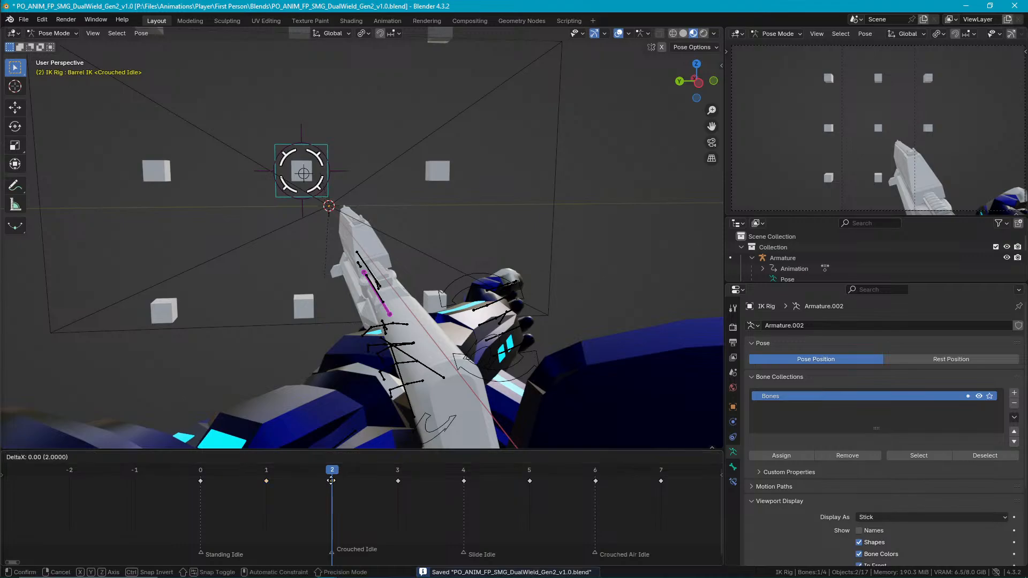
left_click_drag(333, 476, 201, 480)
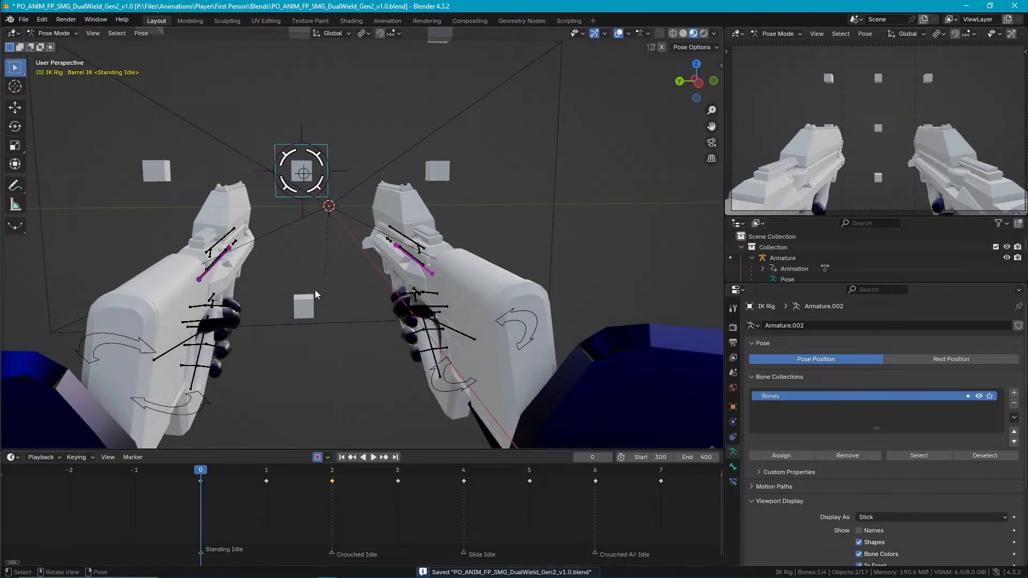
key("ctrl+s")
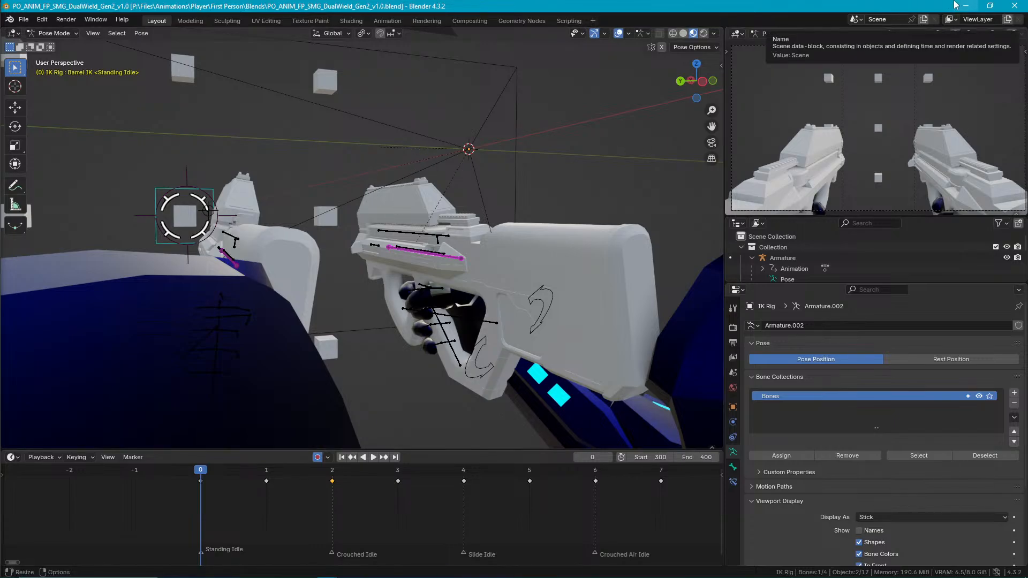
Save the animation file once more and examine the Standing Idle arms and SMGs from the side and from above.
key("space")
key("Escape")
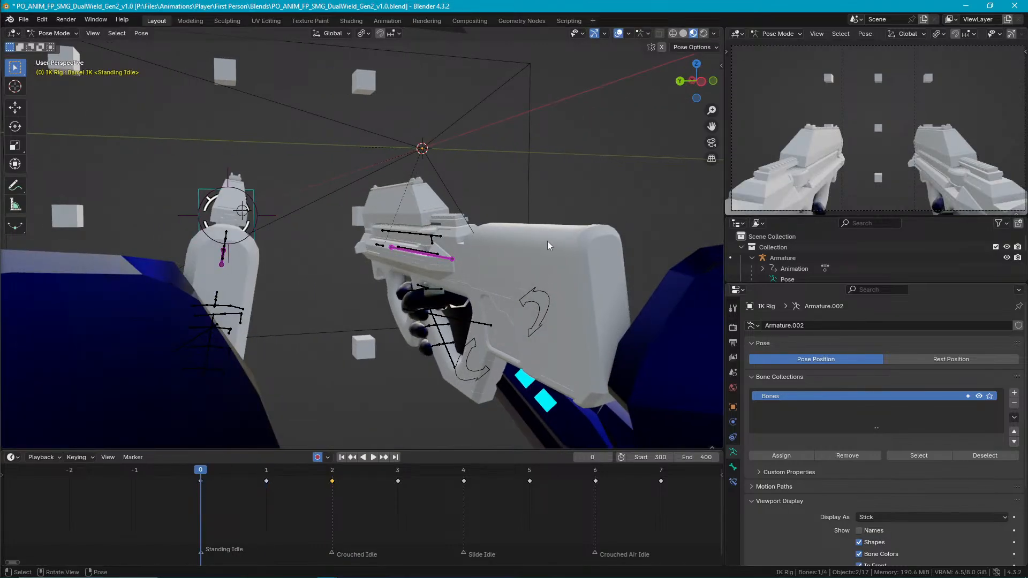
key("ctrl+s")
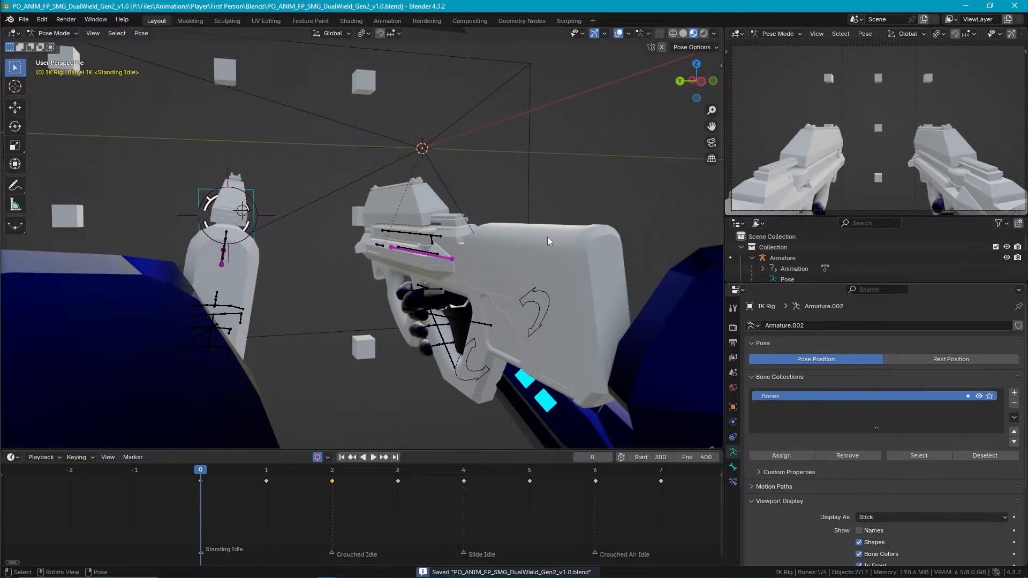
left_click(1010, 6)
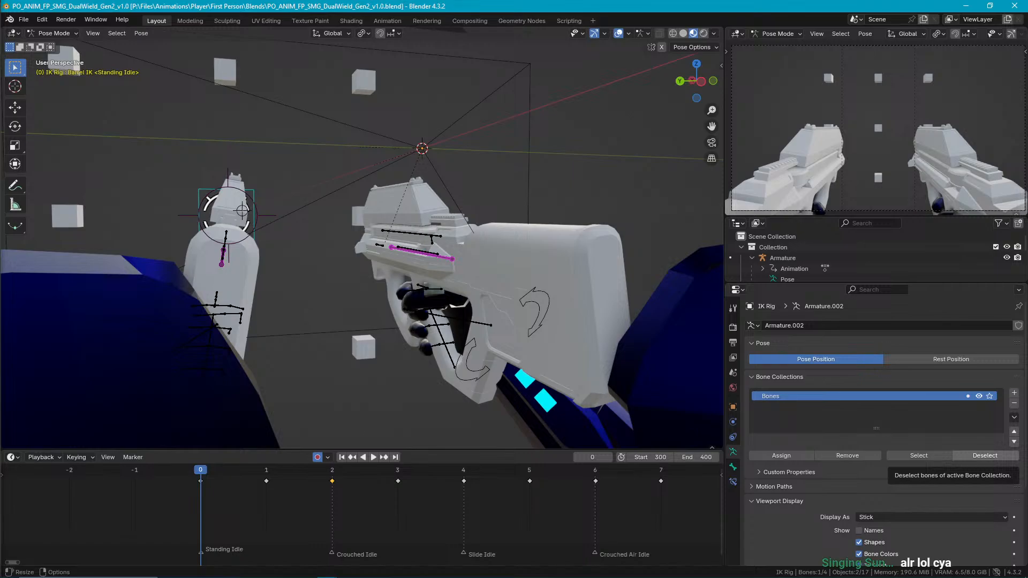
middle_click_drag(588, 292, 552, 262)
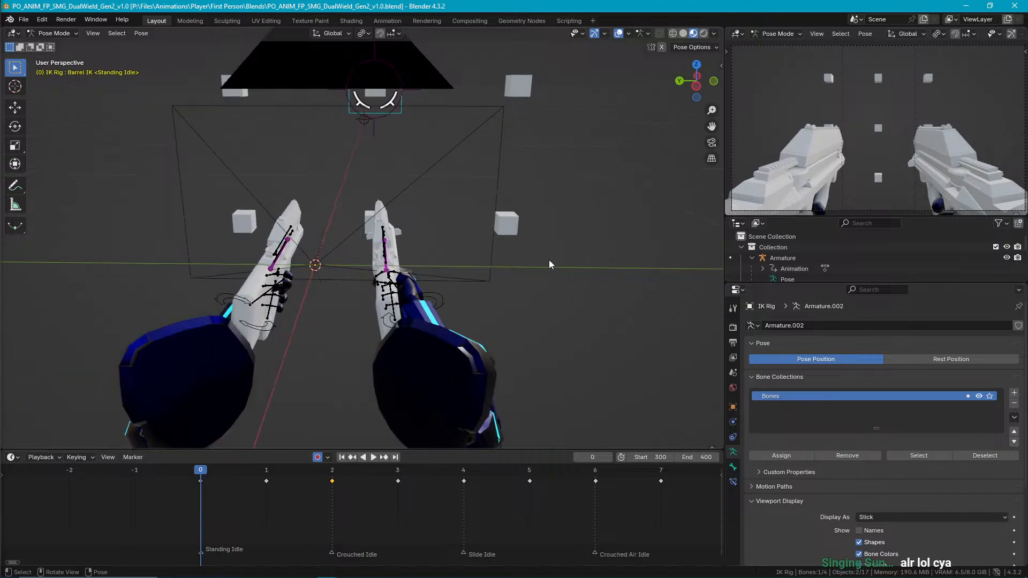